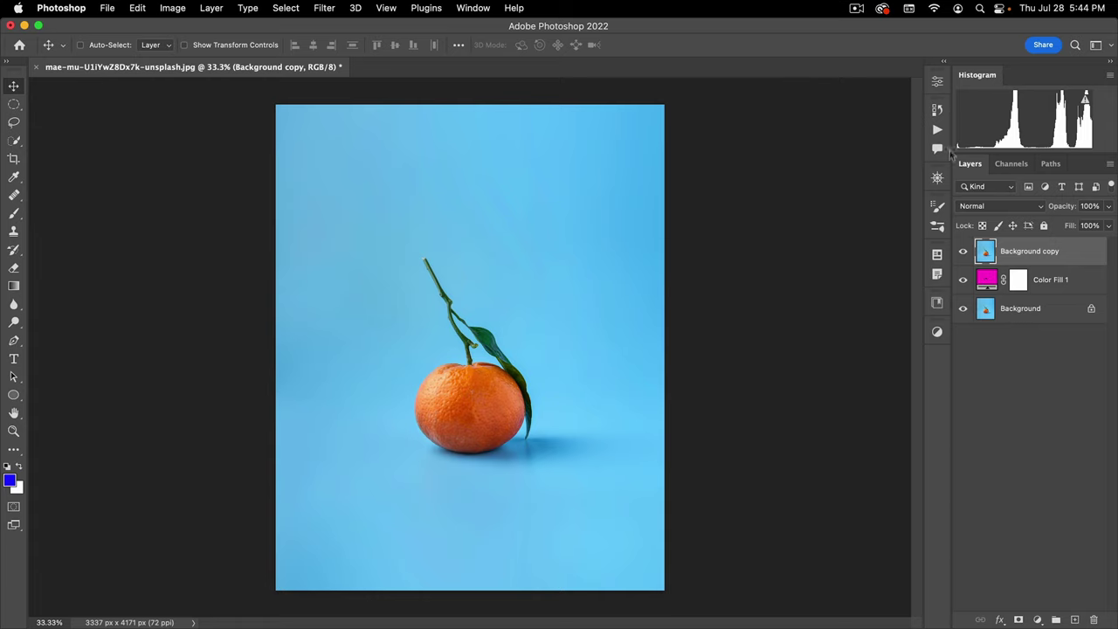
- Remove the background from the Background copy layer using the quick action for pixel layers
{"action": "left_click", "coordinate": [937, 83]}
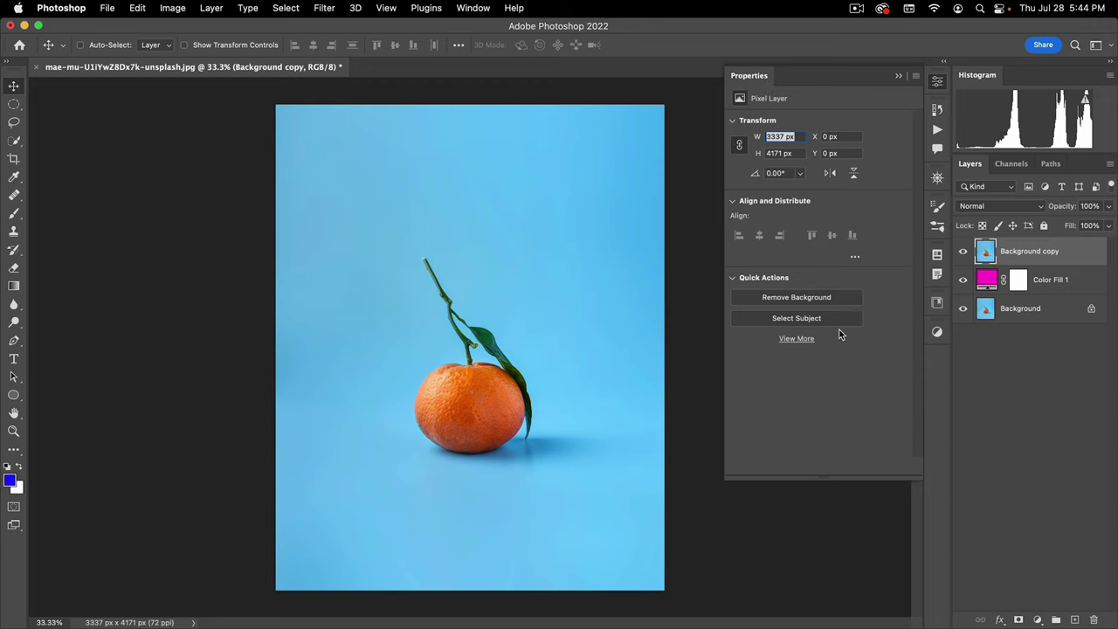
{"action": "left_click", "coordinate": [792, 298]}
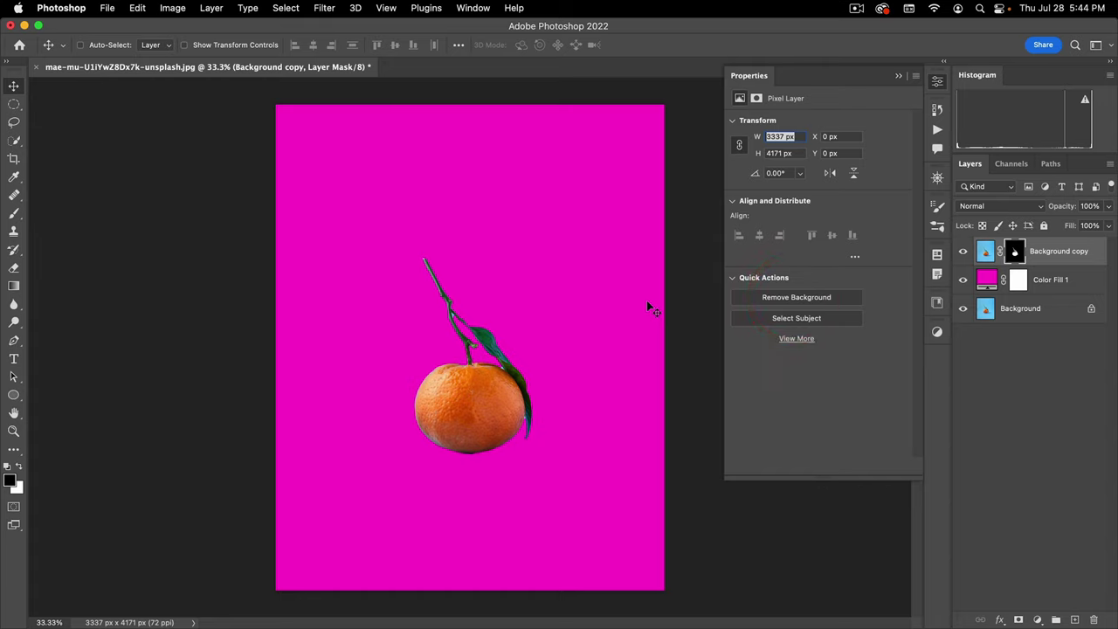
{"action": "left_click", "coordinate": [931, 80]}
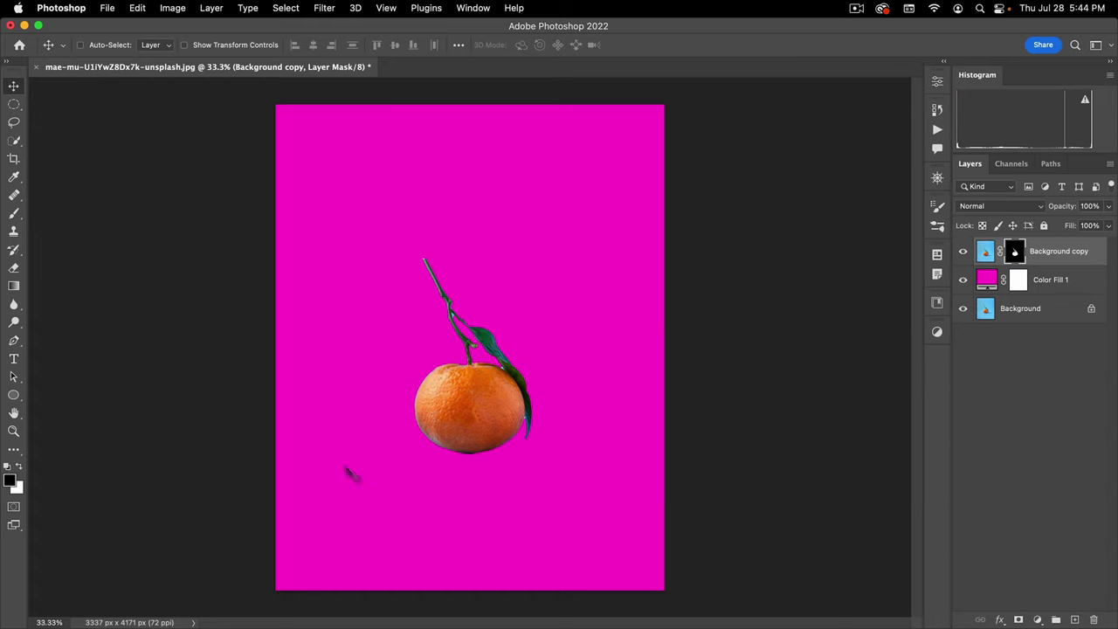
- View the Background copy's layer mask on its own in black and white, then return to the normal image view
{"action": "left_click", "coordinate": [985, 254]}
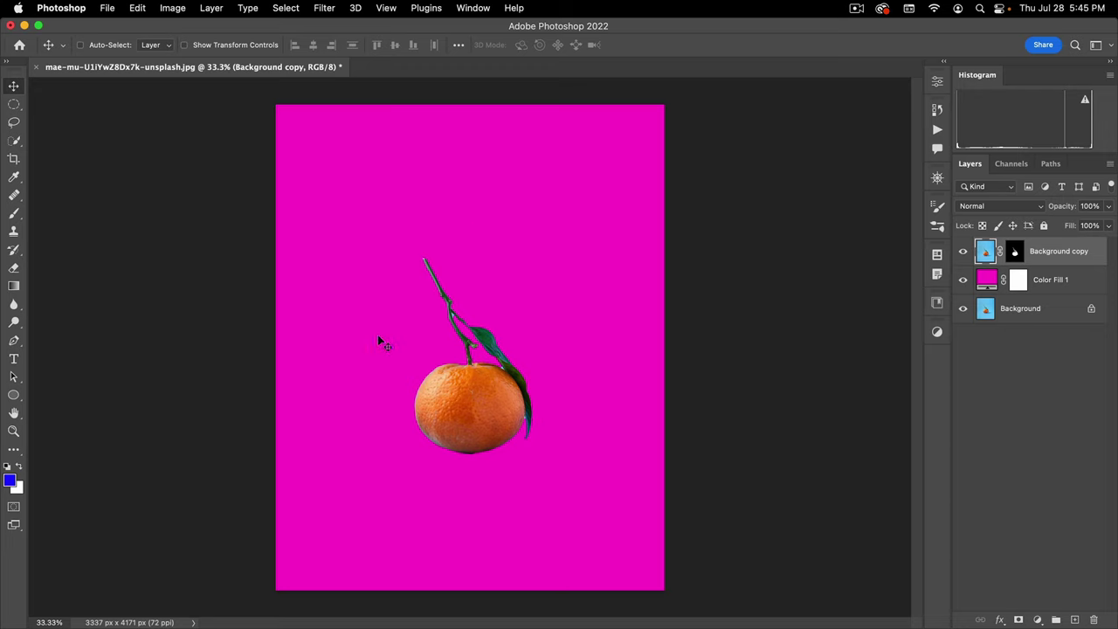
{"action": "left_click", "coordinate": [1015, 254]}
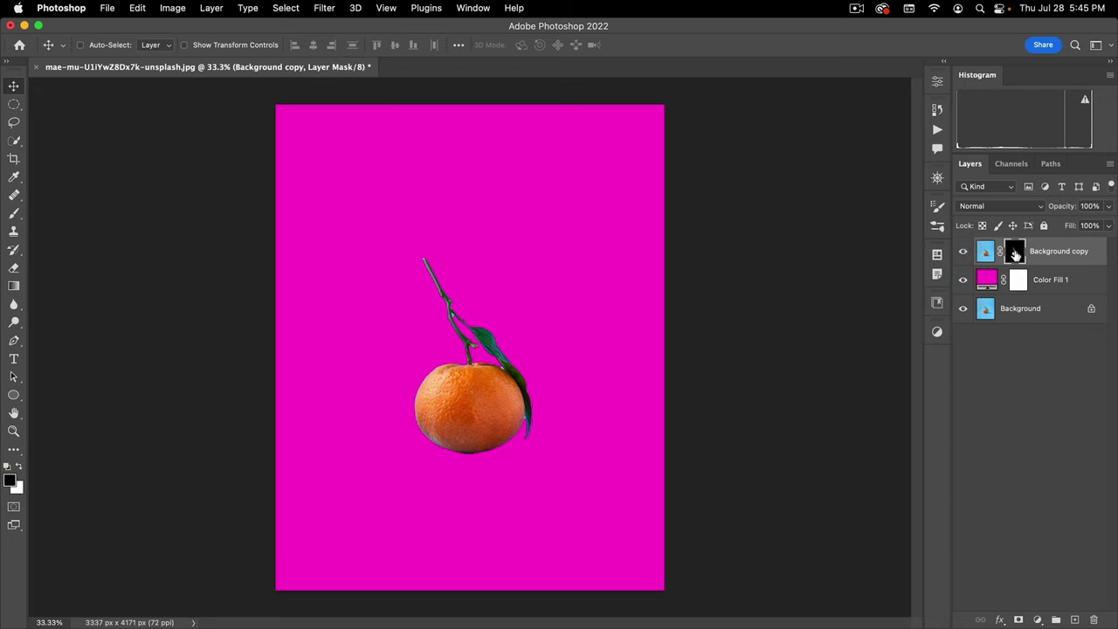
{"action": "key", "text": "alt"}
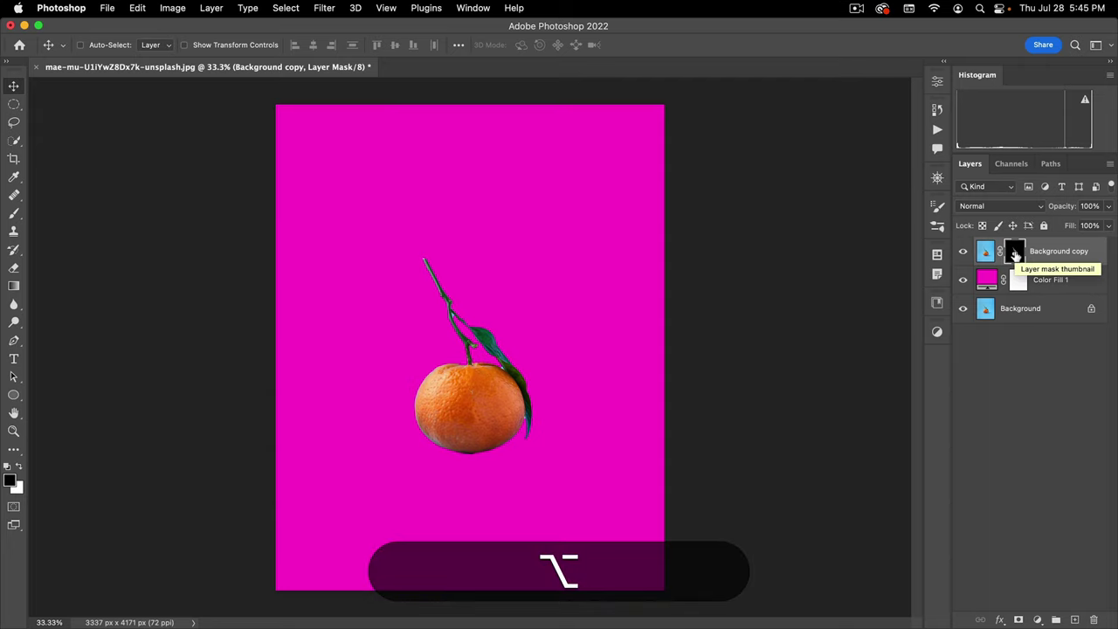
{"action": "left_click", "coordinate": [1015, 254], "text": "alt"}
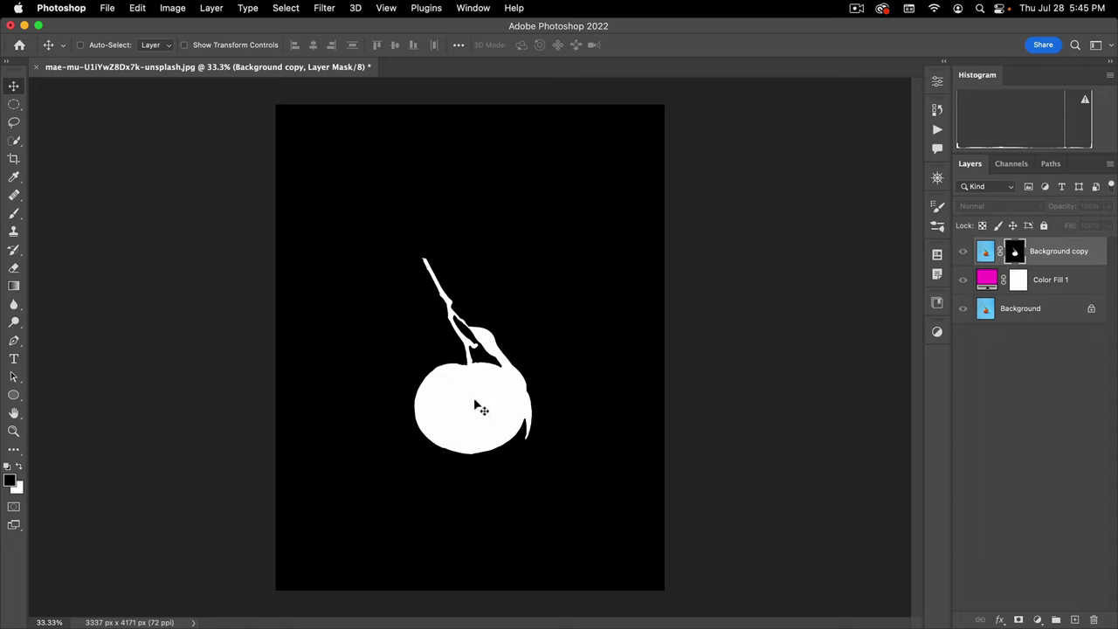
{"action": "key", "text": "alt"}
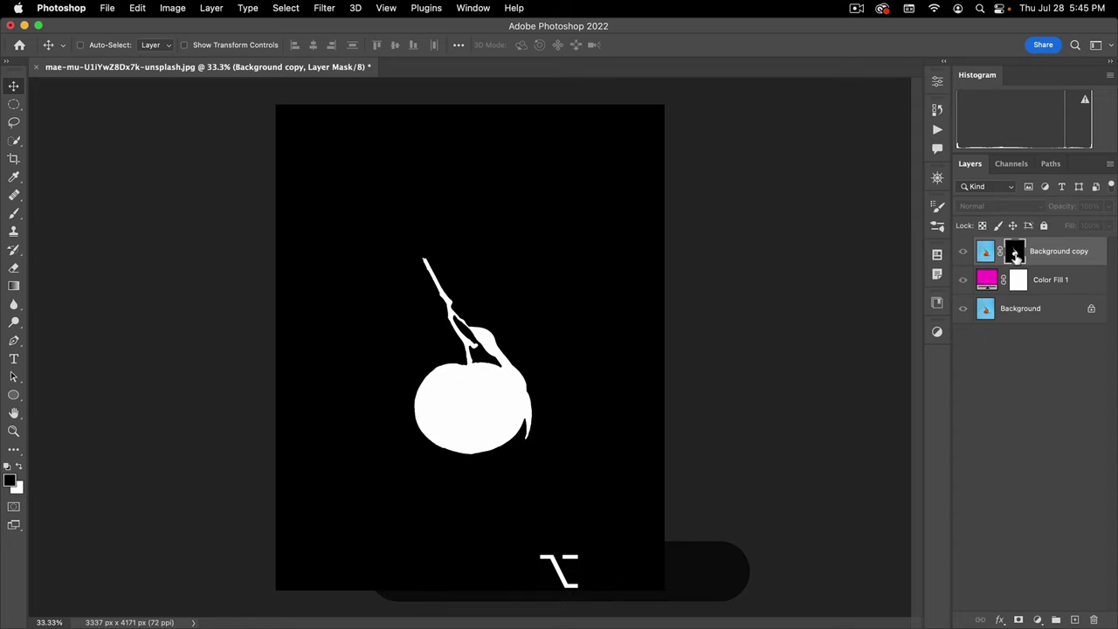
{"action": "left_click", "coordinate": [1015, 254], "text": "alt"}
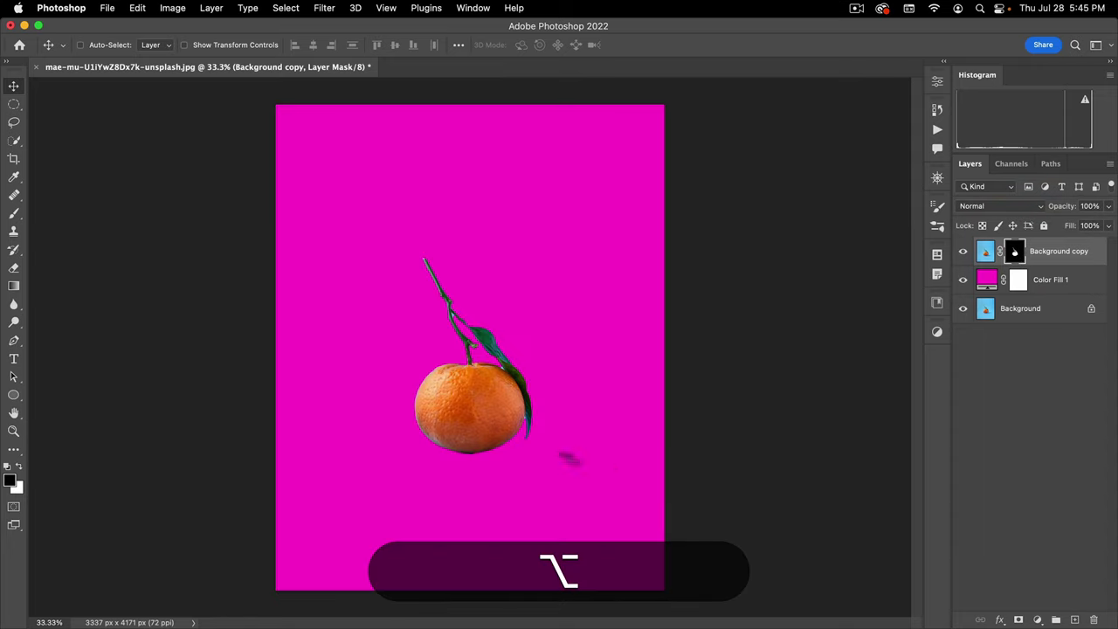
- Examine the cutout's edges up close around the stem, leaf and orange for remaining blue background
{"action": "left_click_drag", "start_coordinate": [500, 380], "coordinate": [621, 311]}
{"action": "left_click_drag", "start_coordinate": [534, 327], "coordinate": [667, 488]}
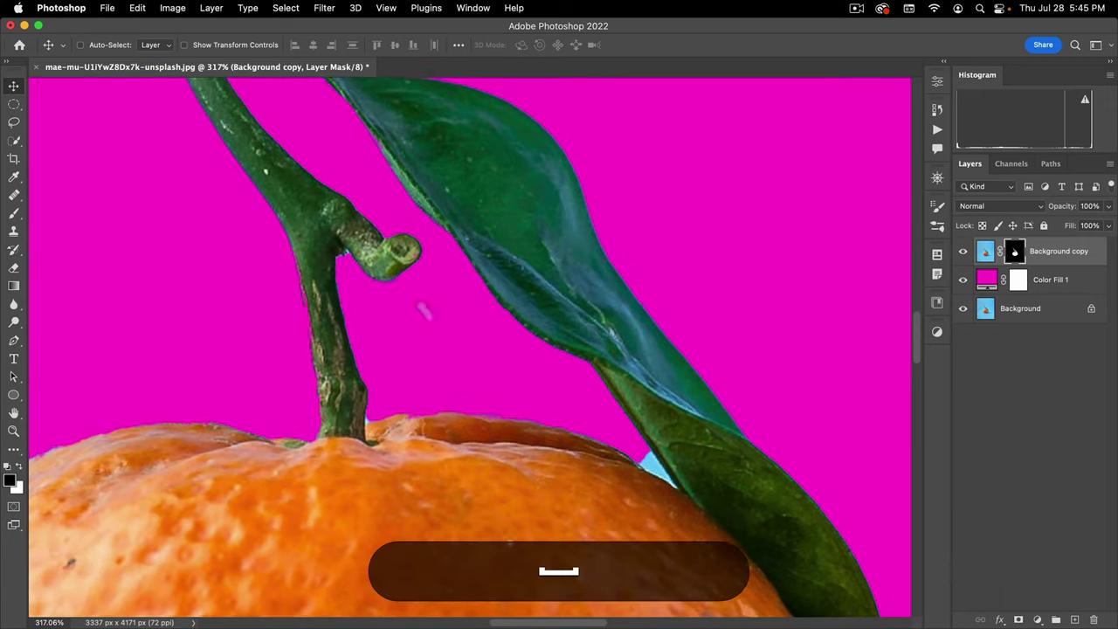
{"action": "left_click_drag", "start_coordinate": [425, 312], "coordinate": [616, 556]}
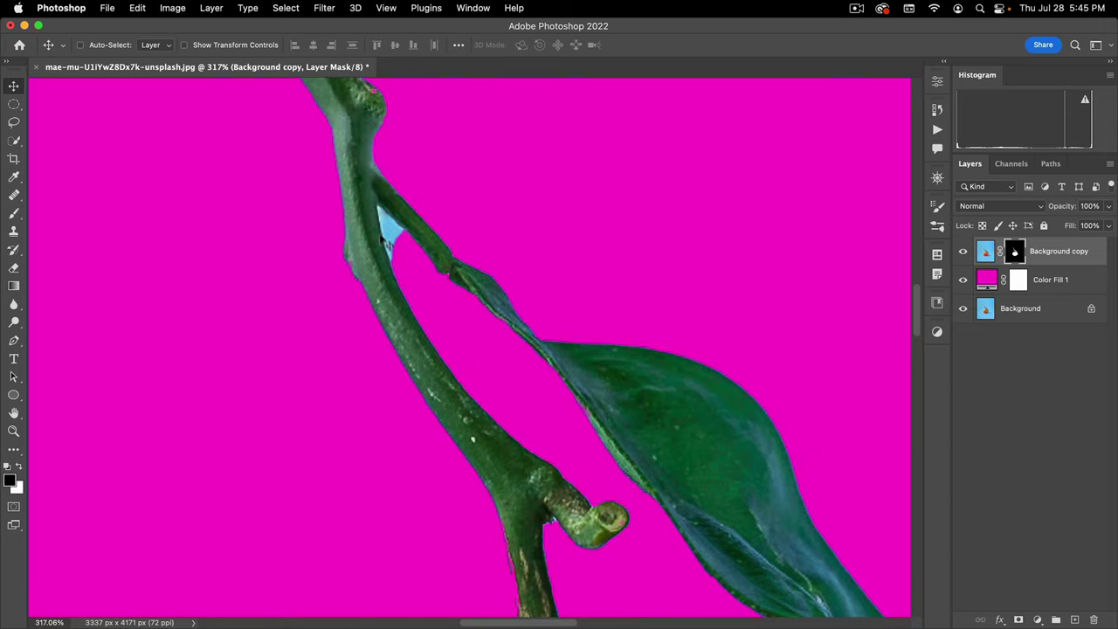
{"action": "left_click_drag", "start_coordinate": [674, 535], "coordinate": [411, 181]}
{"action": "left_click_drag", "start_coordinate": [749, 534], "coordinate": [632, 165]}
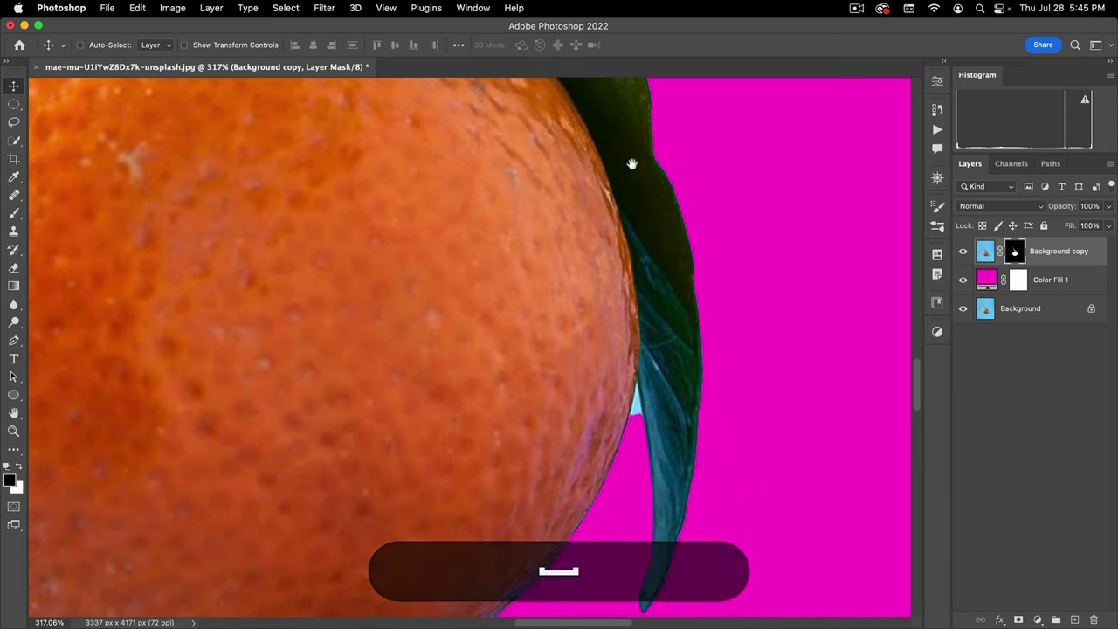
{"action": "left_click_drag", "start_coordinate": [447, 498], "coordinate": [643, 209]}
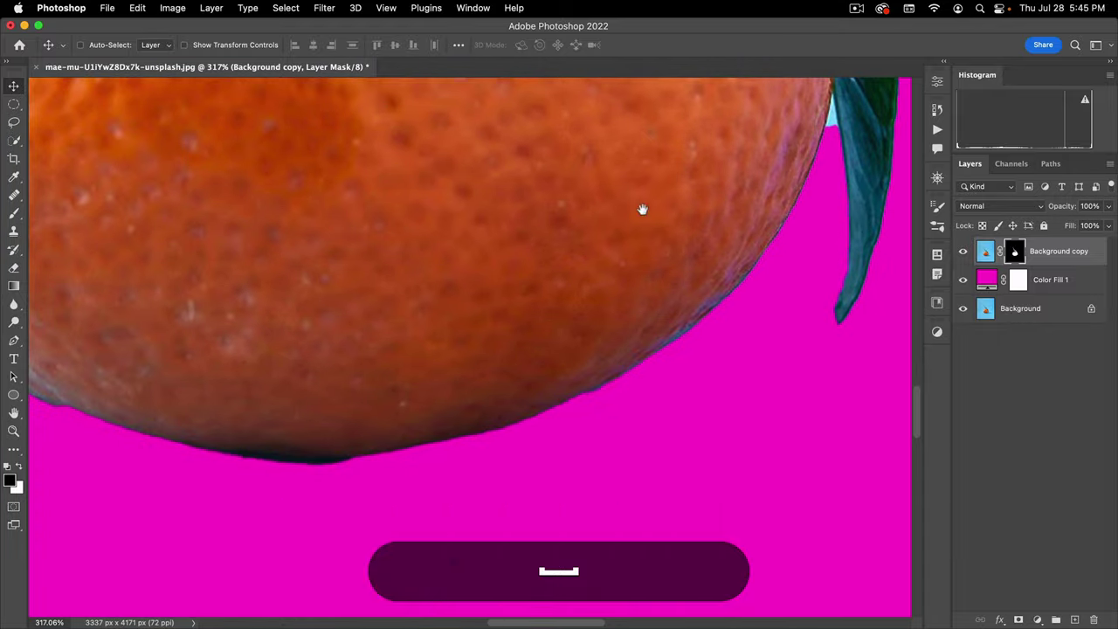
{"action": "left_click_drag", "start_coordinate": [219, 327], "coordinate": [669, 329]}
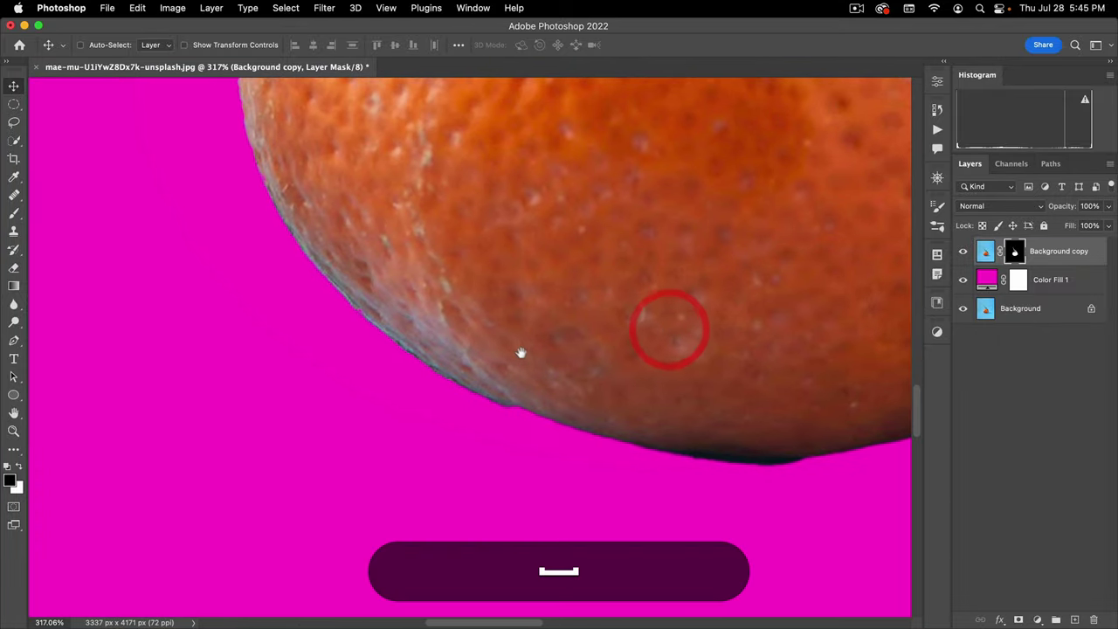
{"action": "left_click_drag", "start_coordinate": [521, 353], "coordinate": [469, 568]}
{"action": "left_click_drag", "start_coordinate": [464, 399], "coordinate": [466, 520]}
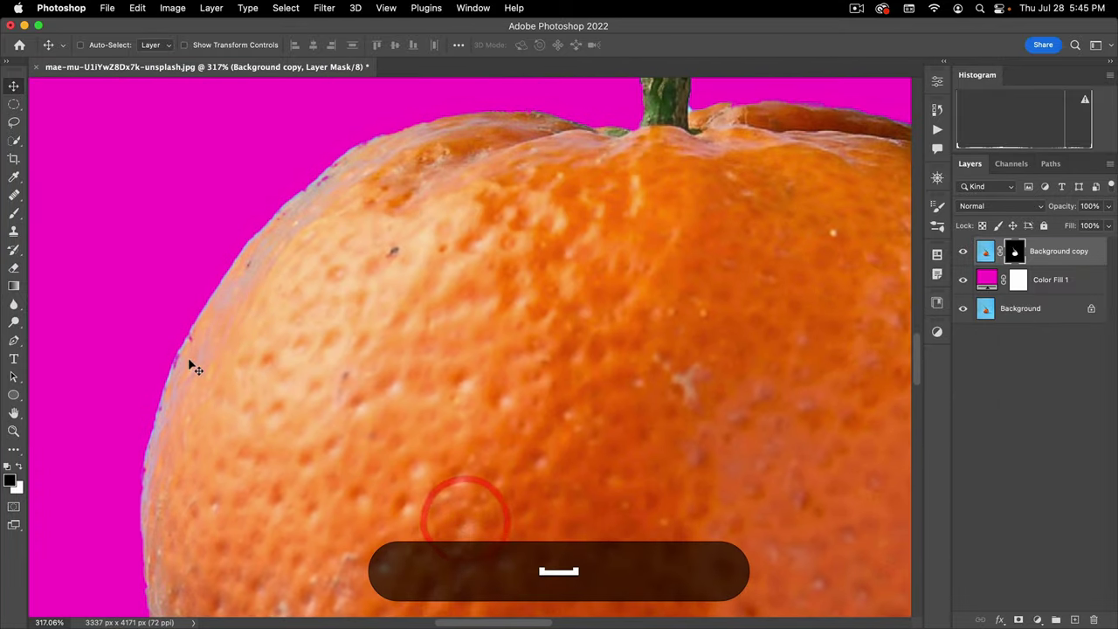
{"action": "scroll", "coordinate": [242, 350], "scroll_direction": "up", "scroll_amount": 5}
{"action": "scroll", "coordinate": [242, 349], "scroll_direction": "right", "scroll_amount": 3}
{"action": "left_click", "coordinate": [234, 373]}
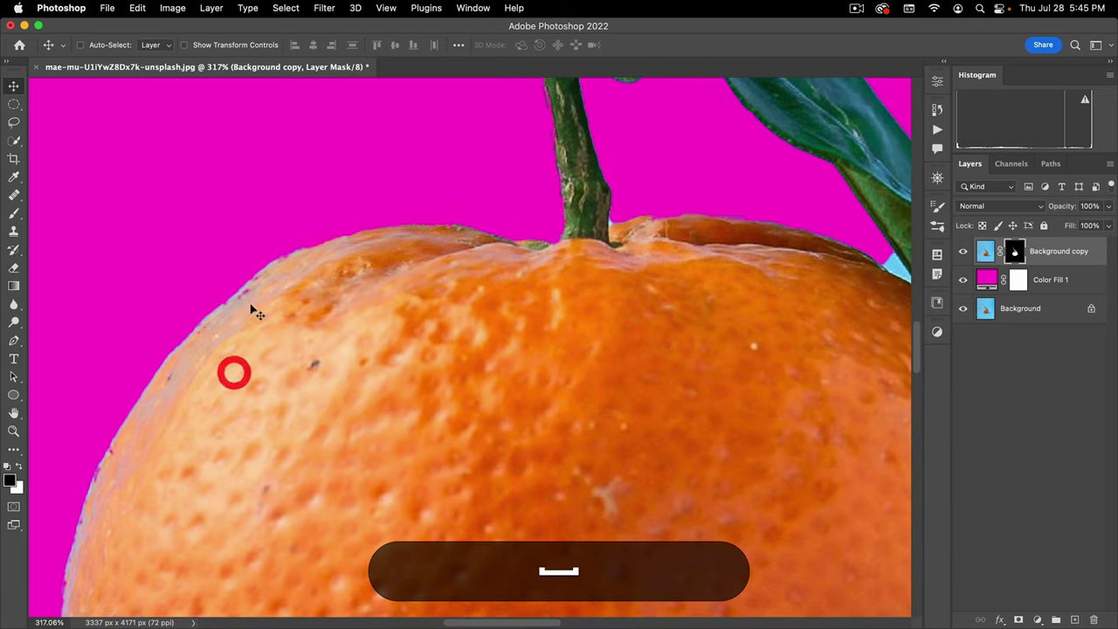
{"action": "left_click_drag", "start_coordinate": [723, 316], "coordinate": [517, 415]}
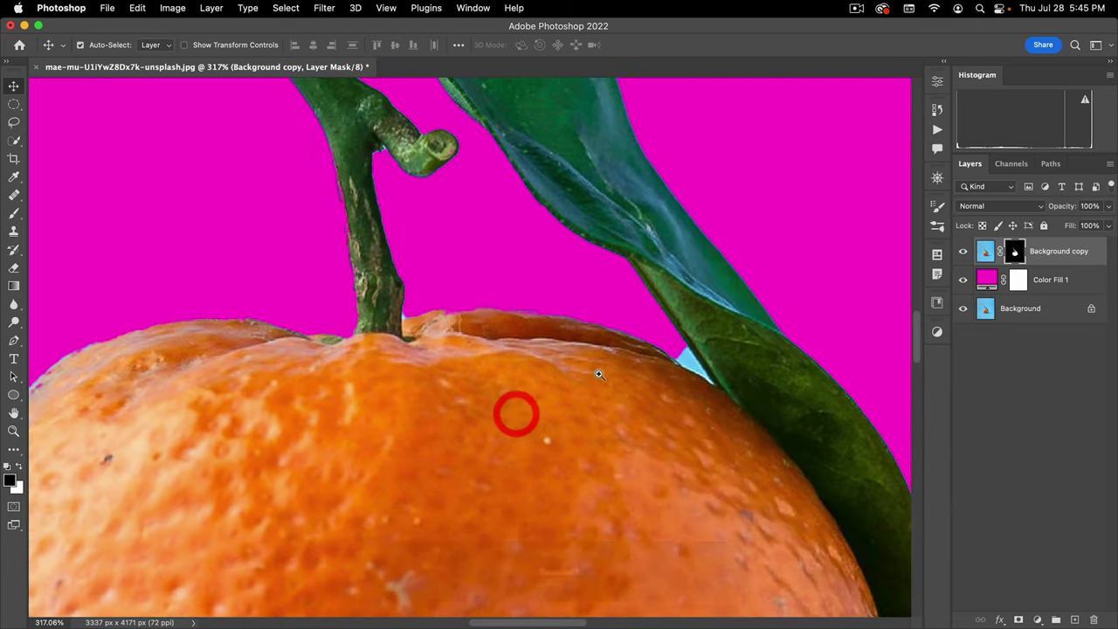
{"action": "left_click_drag", "start_coordinate": [599, 374], "coordinate": [547, 429]}
{"action": "mouse_move", "coordinate": [606, 401]}
{"action": "left_mouse_down"}
{"action": "mouse_move", "coordinate": [545, 397]}
{"action": "mouse_move", "coordinate": [532, 464]}
{"action": "mouse_move", "coordinate": [544, 464]}
{"action": "left_mouse_up"}
{"action": "left_click", "coordinate": [545, 465]}
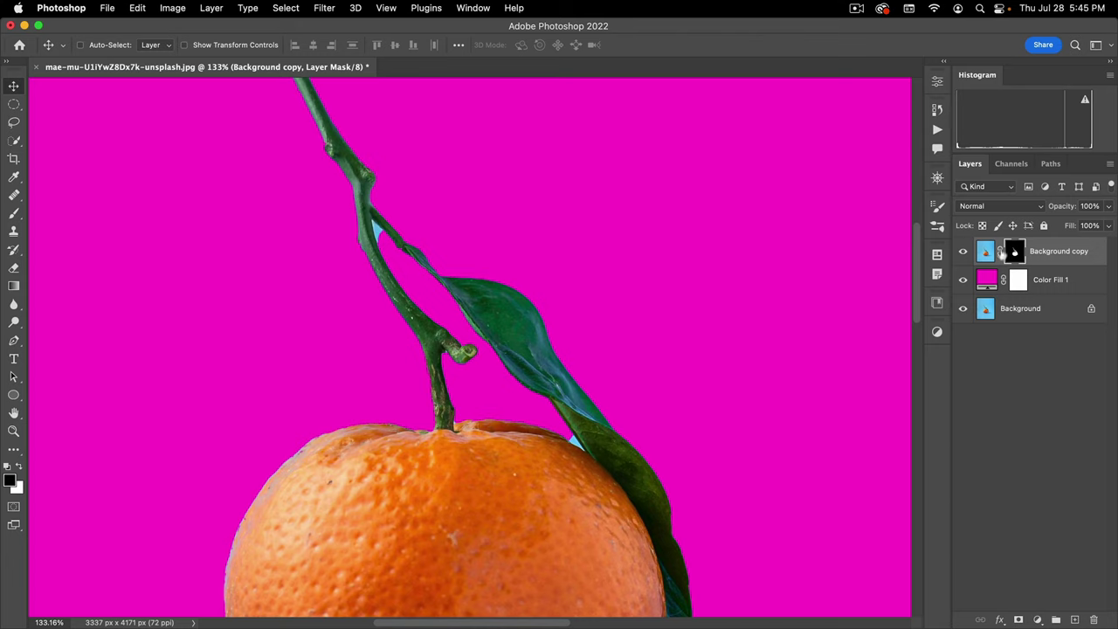
{"action": "left_click", "coordinate": [1016, 252]}
{"action": "key", "text": "space"}
{"action": "left_click_drag", "start_coordinate": [617, 399], "coordinate": [647, 219]}
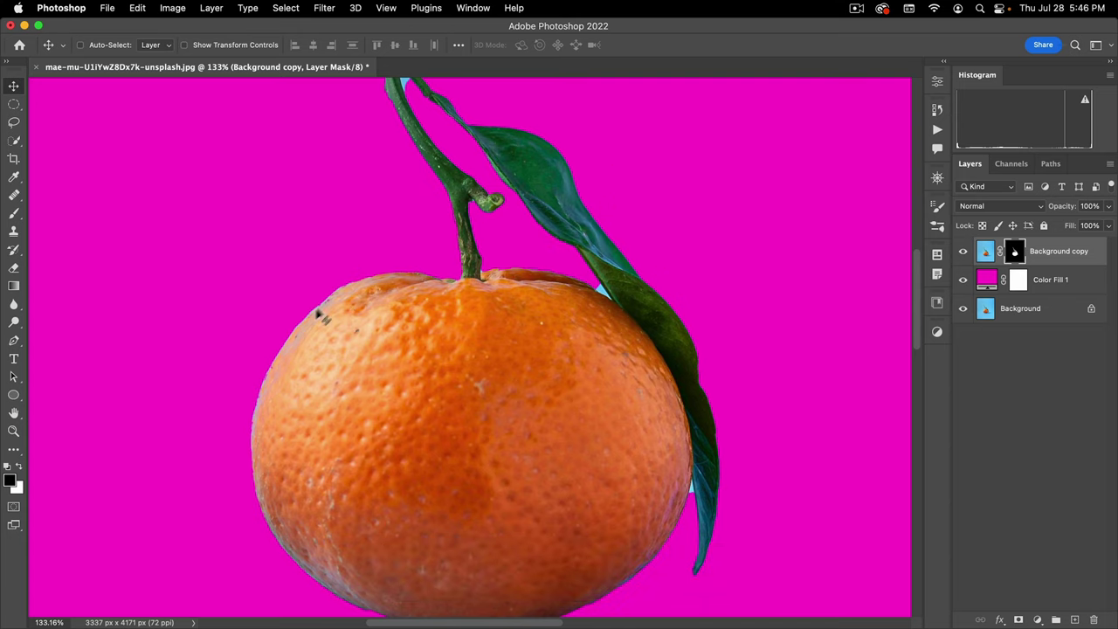
{"action": "key", "text": "space"}
{"action": "left_click_drag", "start_coordinate": [448, 217], "coordinate": [441, 371]}
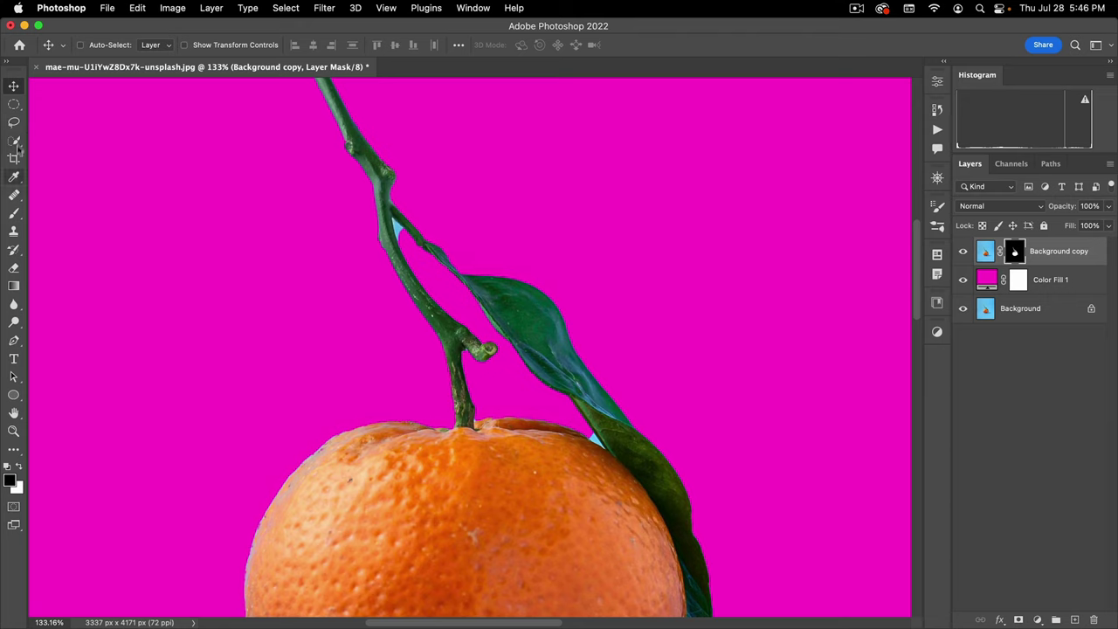
- Select the gap between the stem and the leaf on the Background copy's image with the Quick Selection tool
{"action": "left_click", "coordinate": [15, 140]}
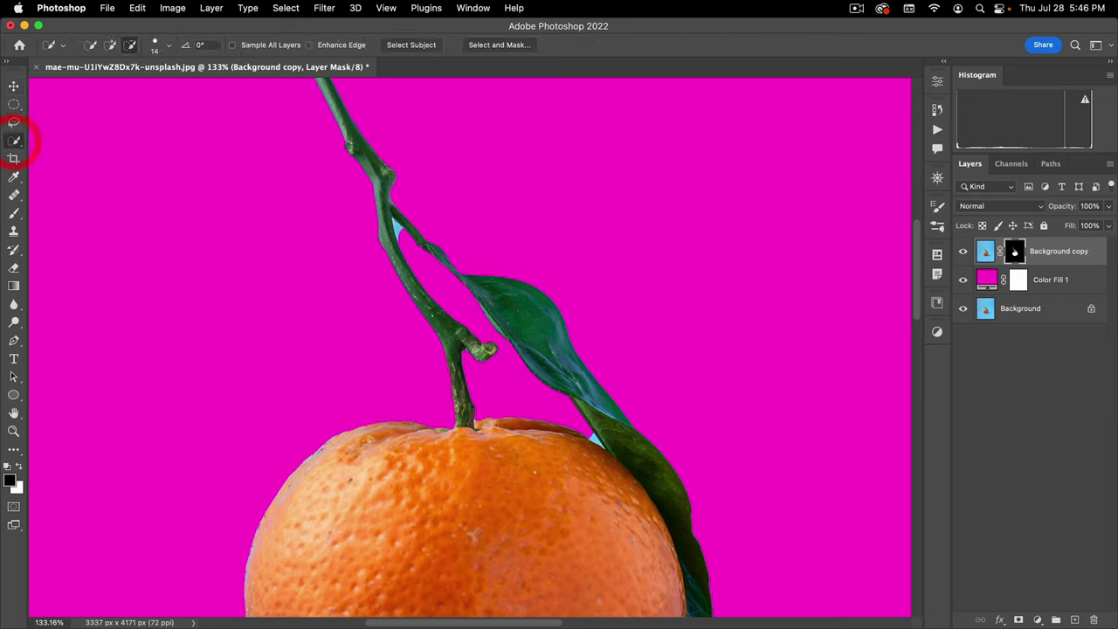
{"action": "left_click", "coordinate": [986, 253]}
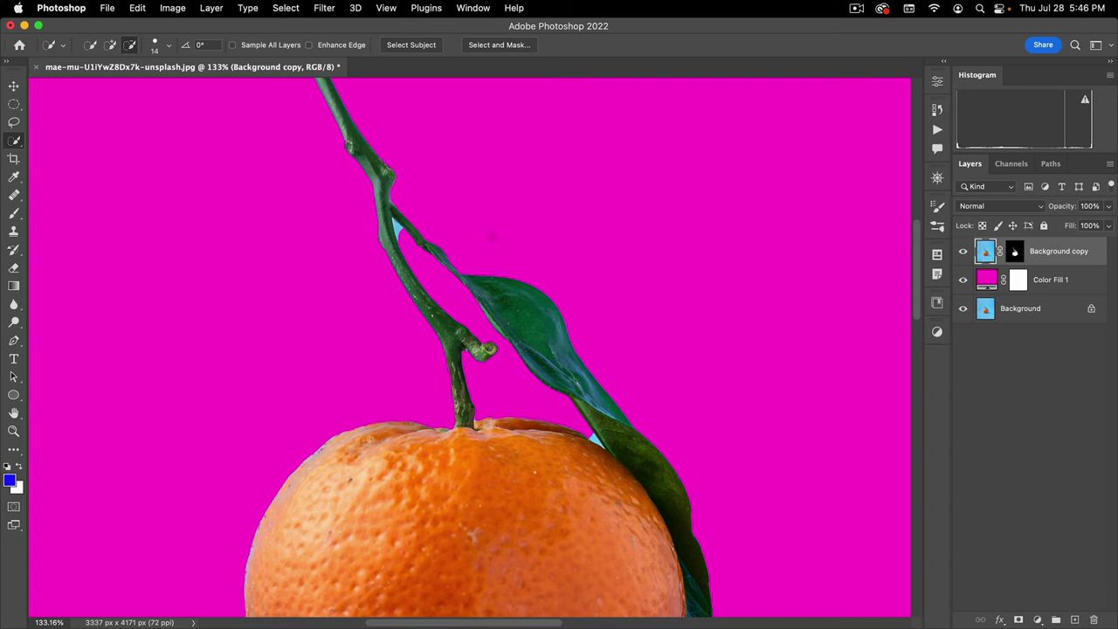
{"action": "left_click", "coordinate": [397, 231]}
- Refine the gap selection with a 3 px brush so it includes the blue corner where the two stems meet
{"action": "key", "text": "super+space"}
{"action": "left_click_drag", "start_coordinate": [394, 230], "coordinate": [474, 195]}
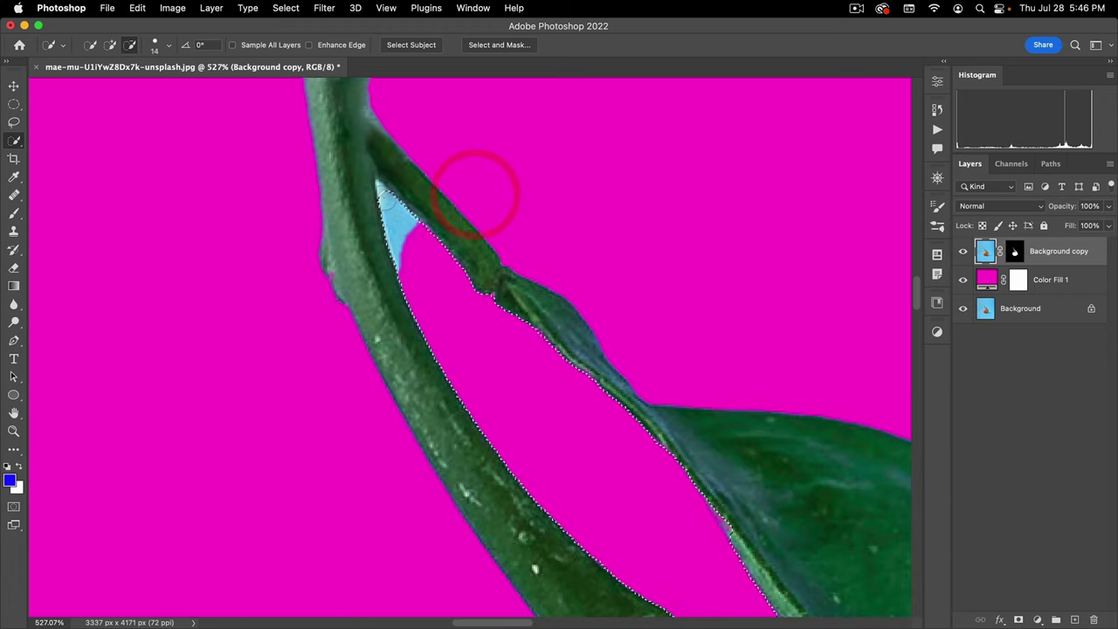
{"action": "left_click_drag", "start_coordinate": [393, 217], "coordinate": [370, 217]}
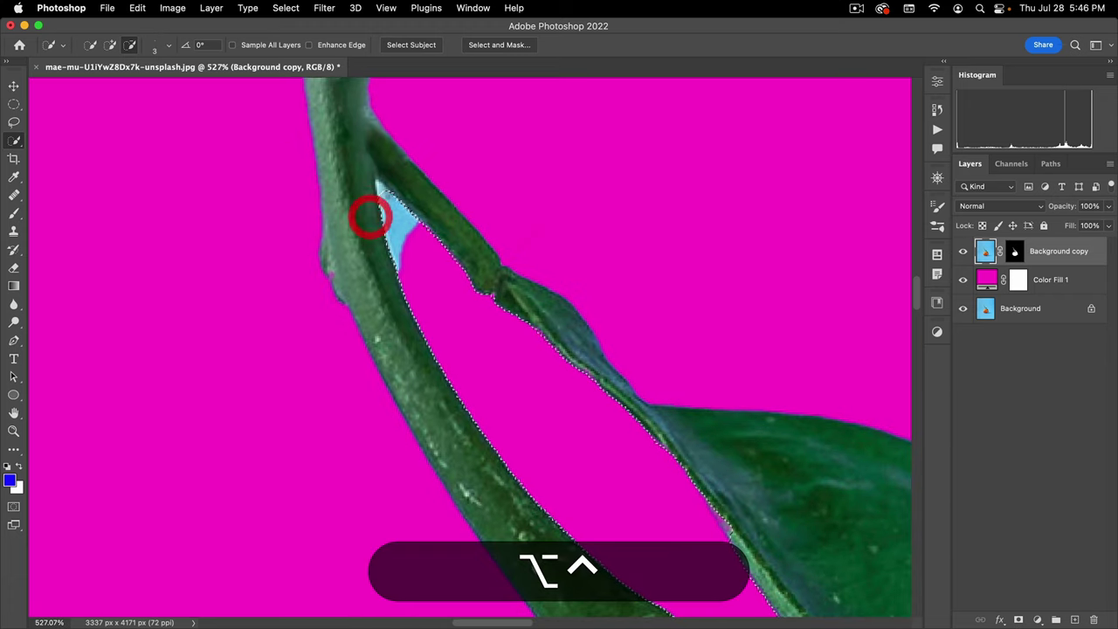
{"action": "left_click", "coordinate": [379, 181]}
{"action": "left_click", "coordinate": [382, 188], "text": "alt"}
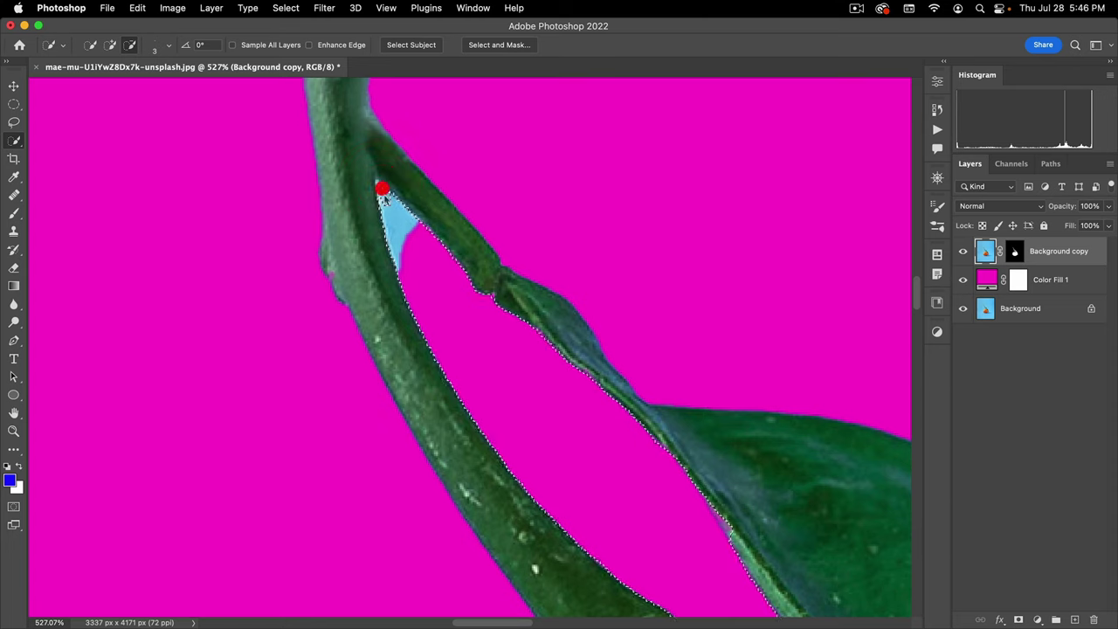
{"action": "left_click", "coordinate": [380, 186], "text": "alt"}
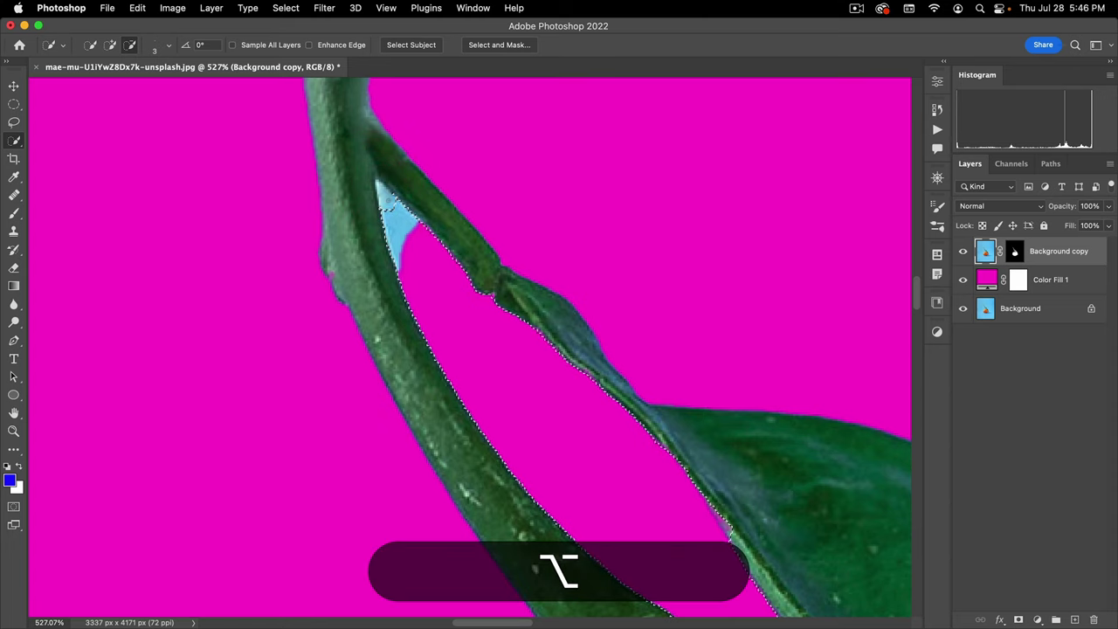
{"action": "left_click", "coordinate": [387, 194]}
{"action": "left_click", "coordinate": [109, 45]}
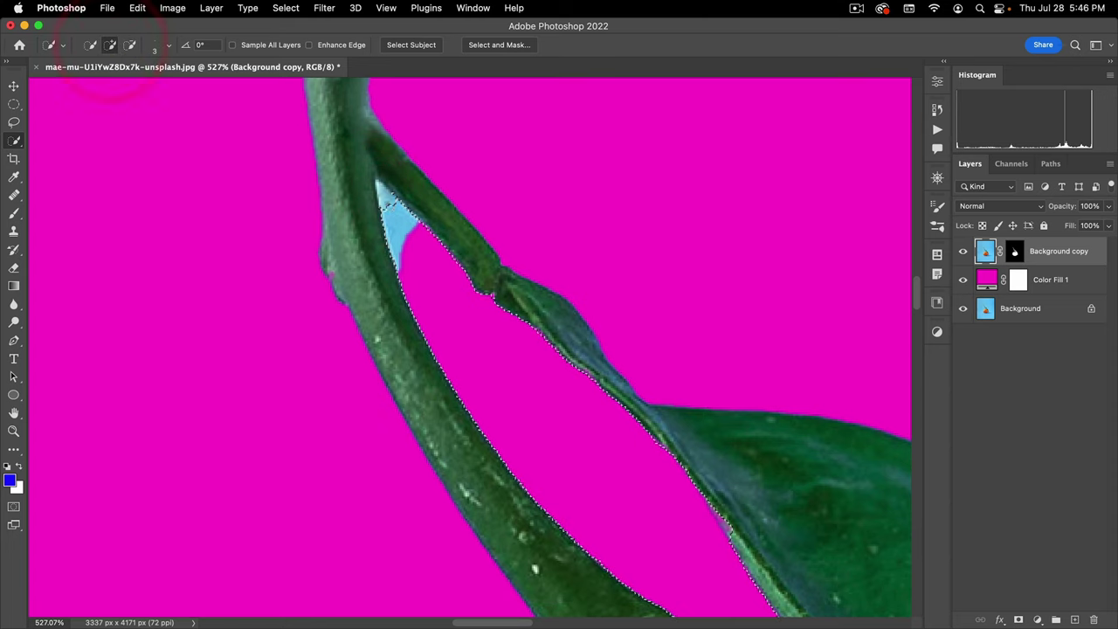
{"action": "left_click", "coordinate": [382, 202]}
{"action": "left_click", "coordinate": [395, 212]}
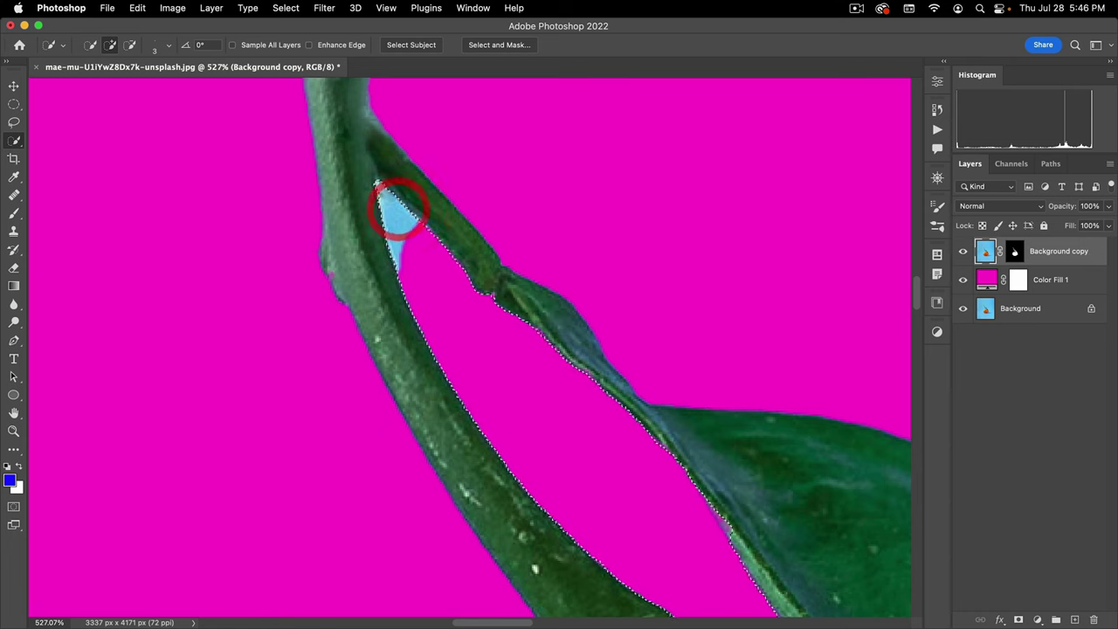
{"action": "left_click", "coordinate": [394, 220]}
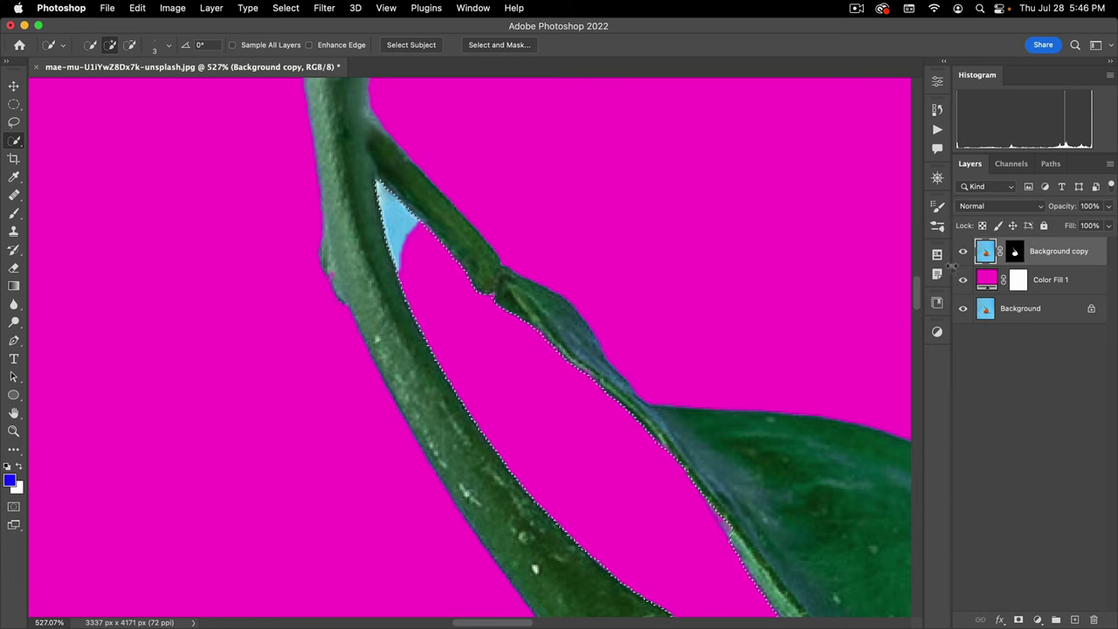
- Fill the selected gap on the Background copy's layer mask with the black foreground color in Normal mode at 100% opacity
{"action": "left_click", "coordinate": [1013, 252]}
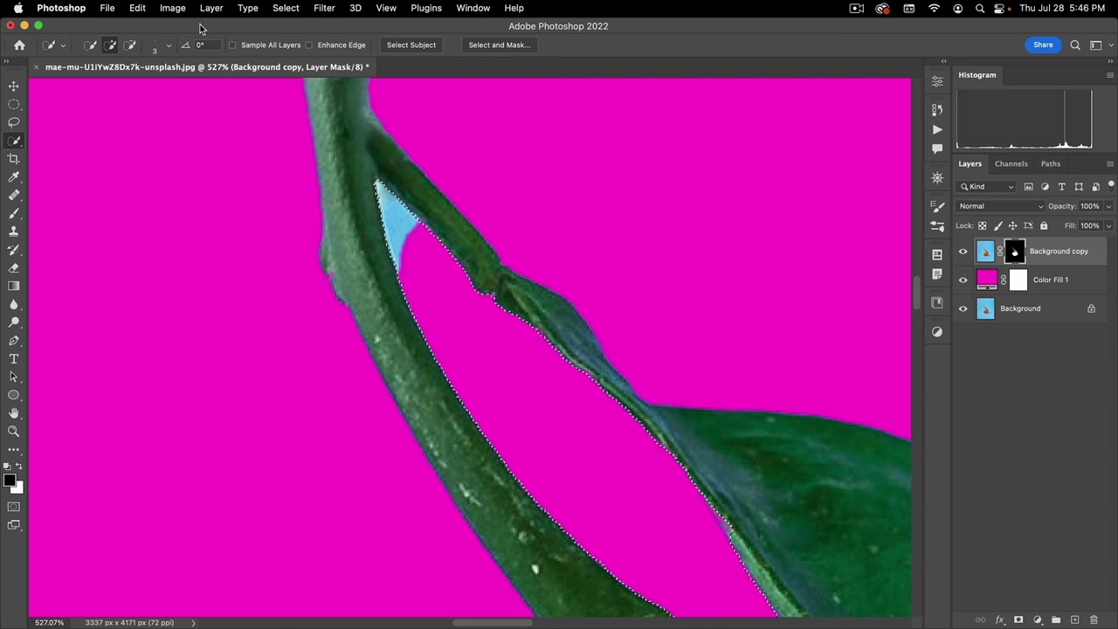
{"action": "left_click", "coordinate": [137, 7]}
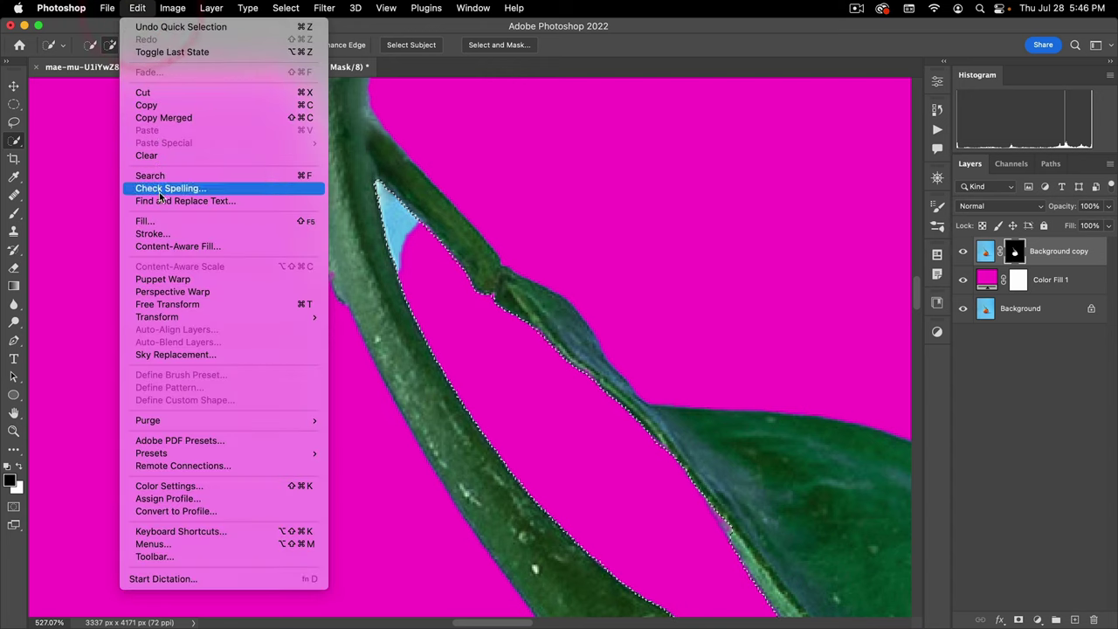
{"action": "left_click", "coordinate": [150, 221]}
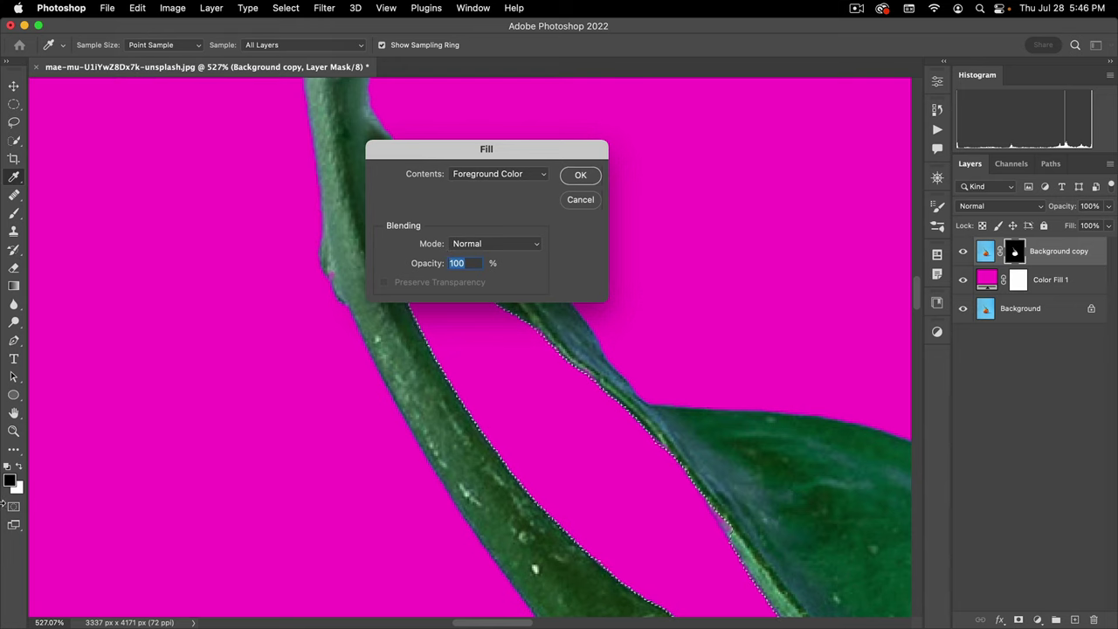
{"action": "left_click", "coordinate": [581, 174]}
{"action": "key", "text": "w"}
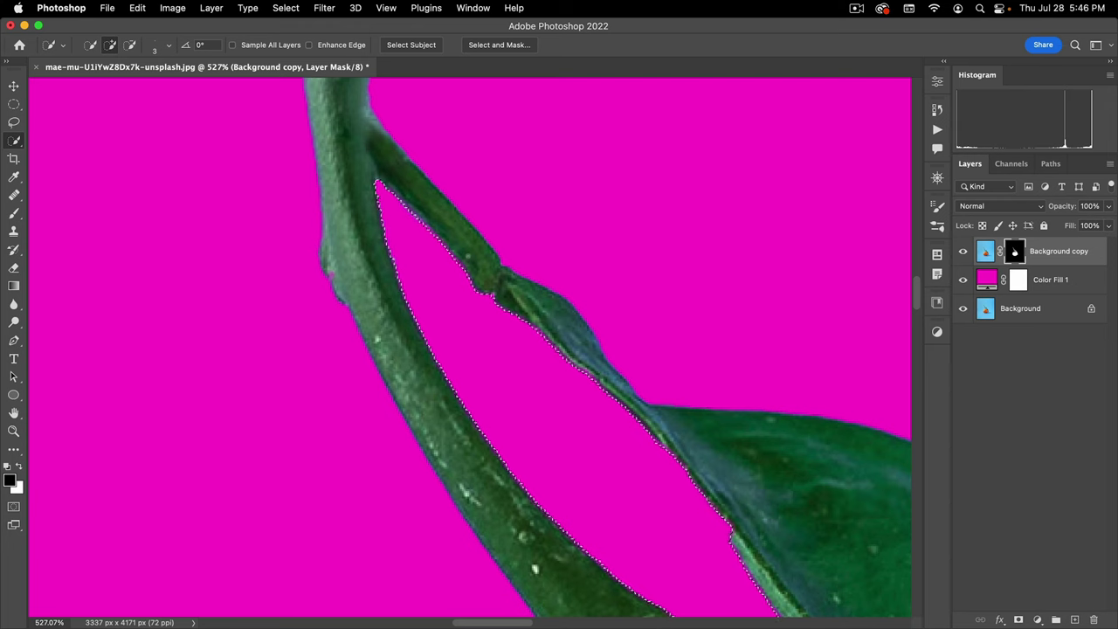
- Undo the last fill on the layer mask
{"action": "left_click", "coordinate": [138, 8]}
{"action": "left_click", "coordinate": [140, 24]}
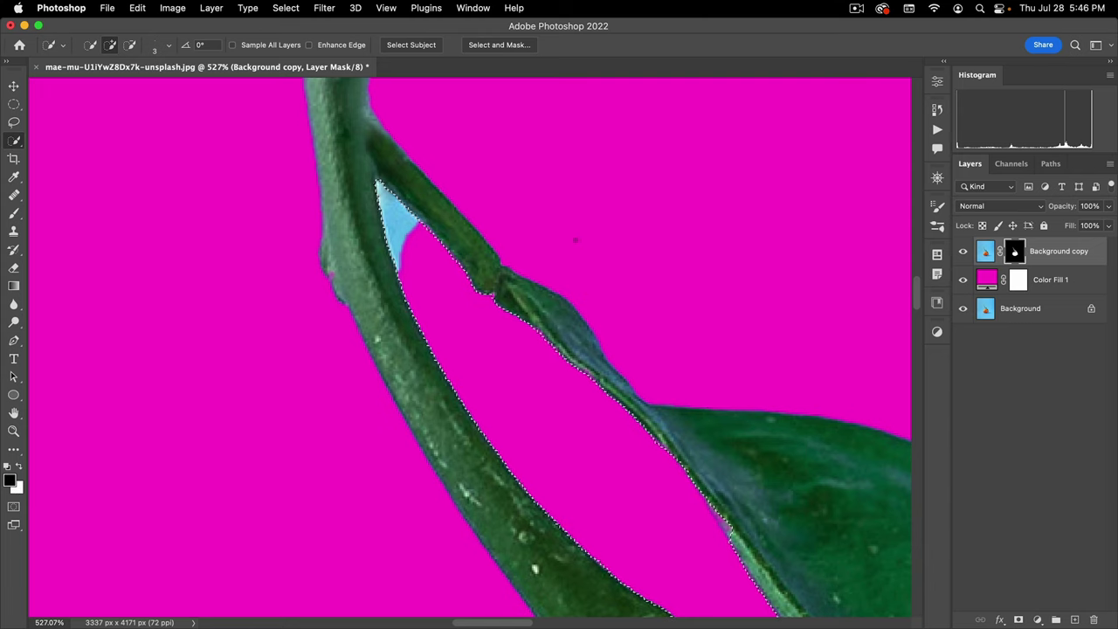
- Fill the selected gap between the stem and the leaf with black on the Background copy's layer mask and deselect it
{"action": "key", "text": "alt"}
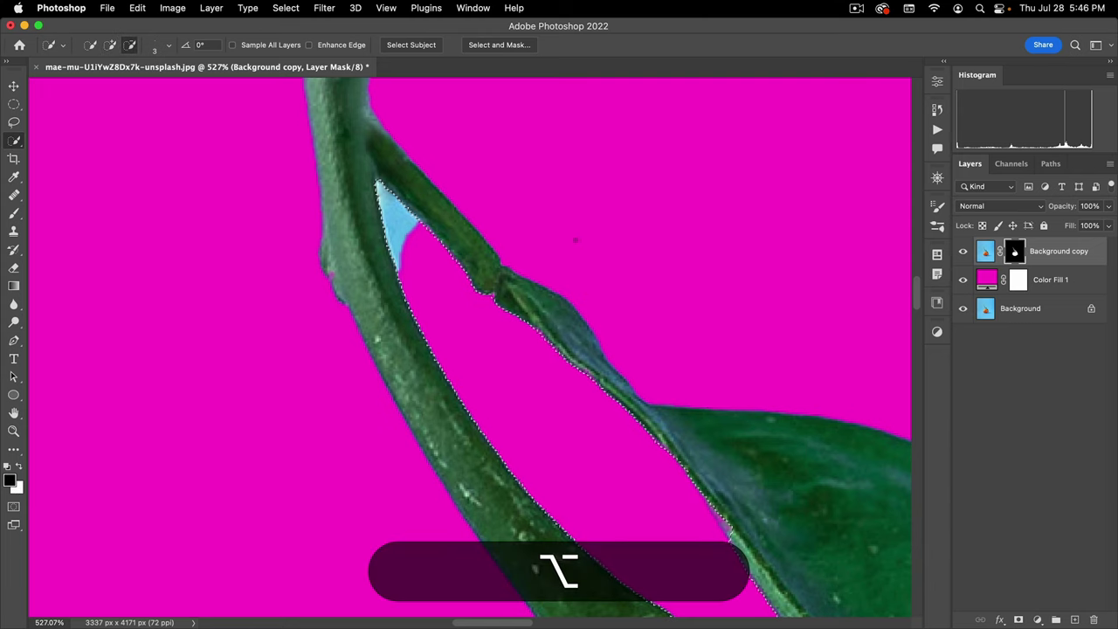
{"action": "key", "text": "alt+BackSpace"}
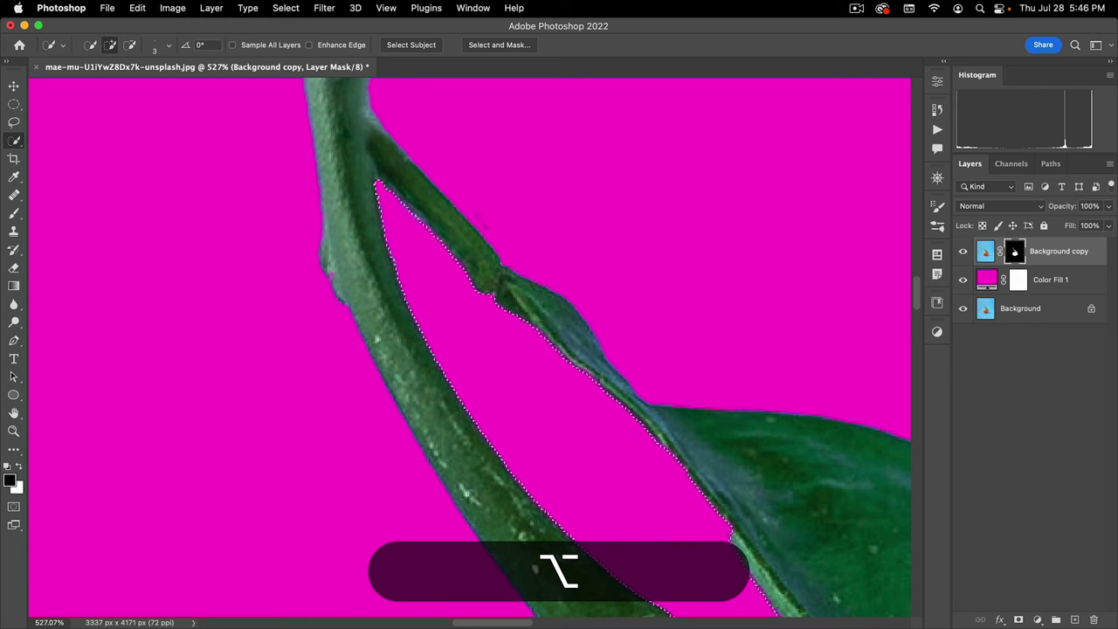
{"action": "left_click", "coordinate": [464, 175]}
{"action": "key", "text": "super+d"}
- Outline the leftover blue wedge where the leaf meets the top of the orange with the Lasso tool at 0 px feather
{"action": "left_click_drag", "start_coordinate": [457, 308], "coordinate": [419, 334]}
{"action": "left_click_drag", "start_coordinate": [559, 395], "coordinate": [461, 223]}
{"action": "left_click", "coordinate": [460, 221]}
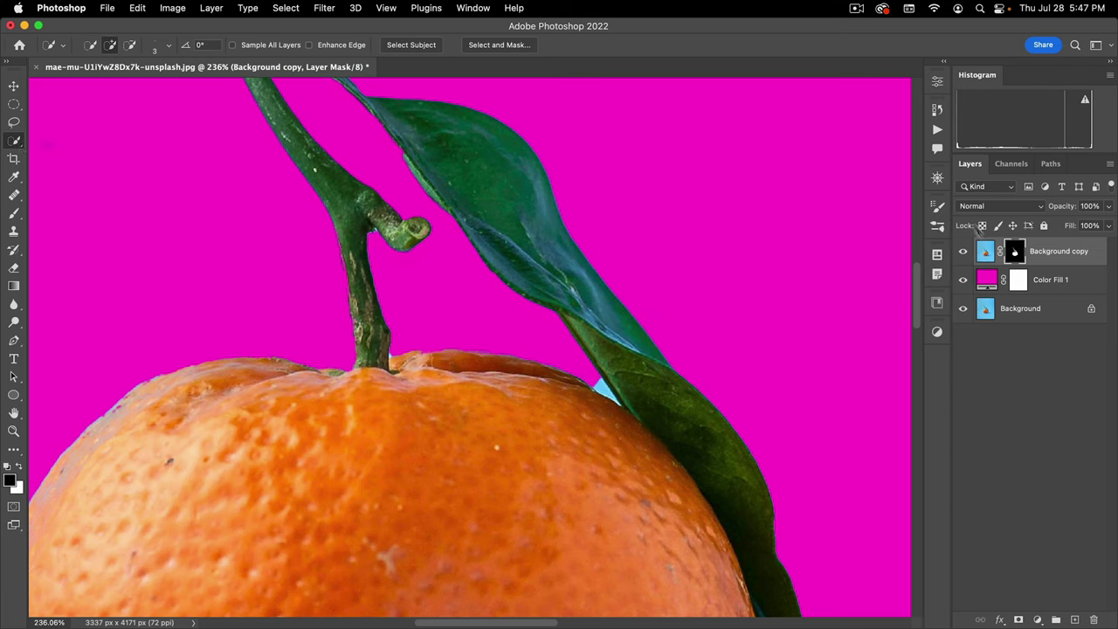
{"action": "left_click", "coordinate": [987, 252]}
{"action": "left_click", "coordinate": [1014, 252]}
{"action": "left_click", "coordinate": [991, 253]}
{"action": "left_click", "coordinate": [1013, 251]}
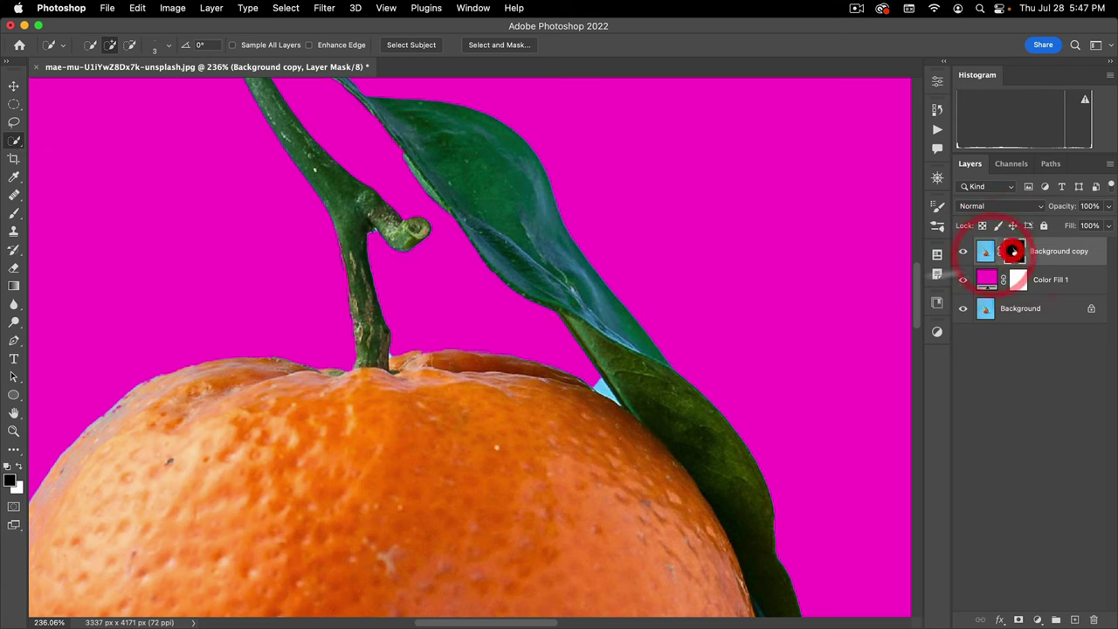
{"action": "left_click", "coordinate": [14, 122]}
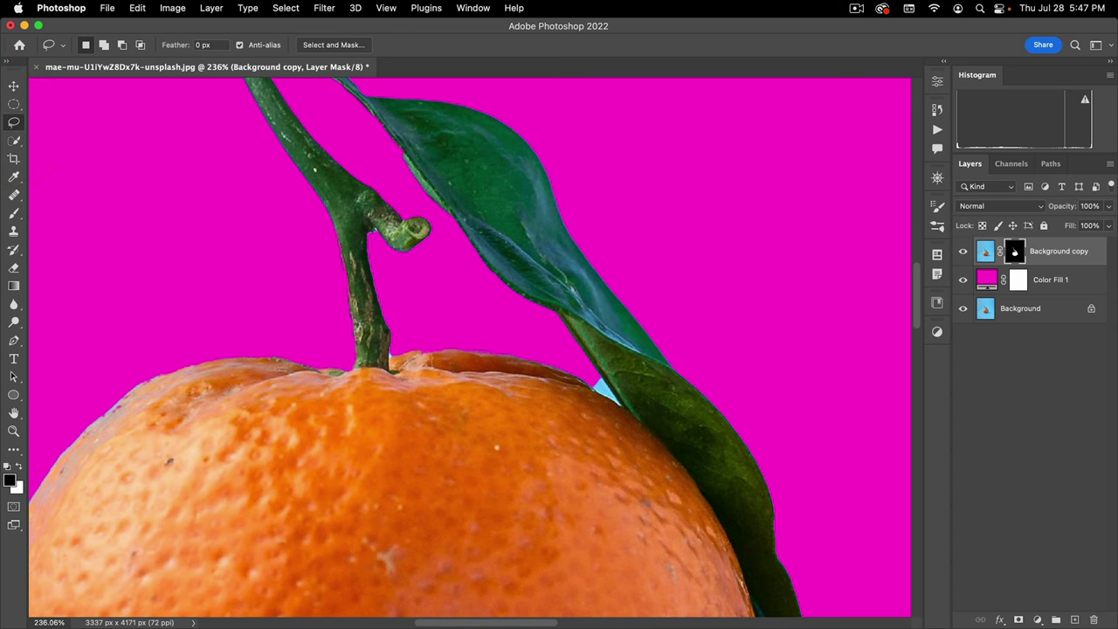
{"action": "left_click_drag", "start_coordinate": [587, 379], "coordinate": [628, 284]}
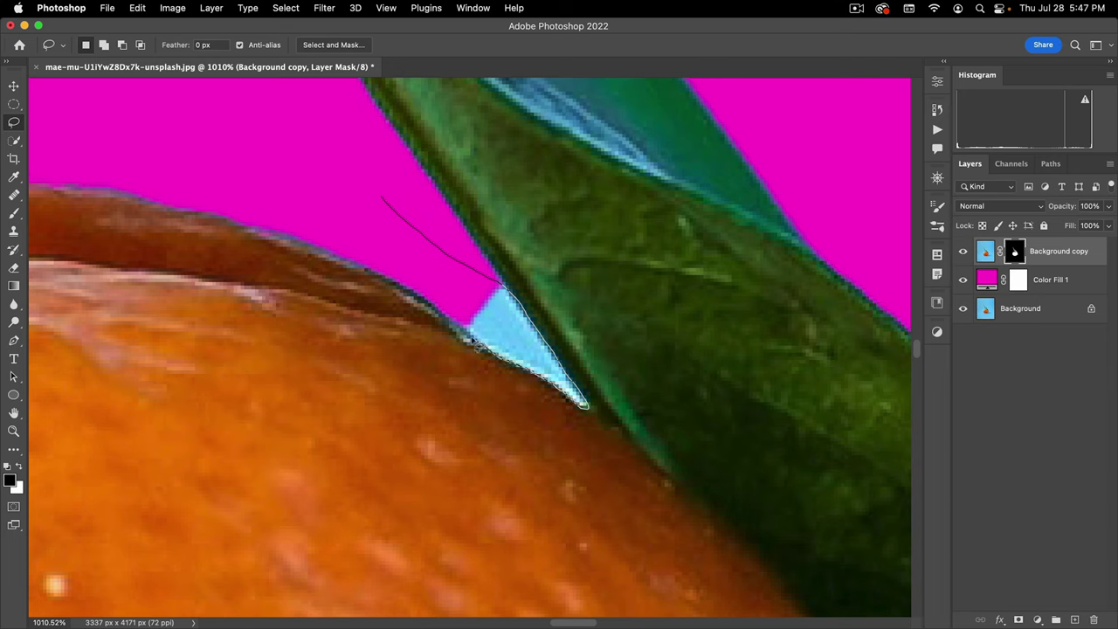
{"action": "left_click_drag", "start_coordinate": [446, 310], "coordinate": [385, 202]}
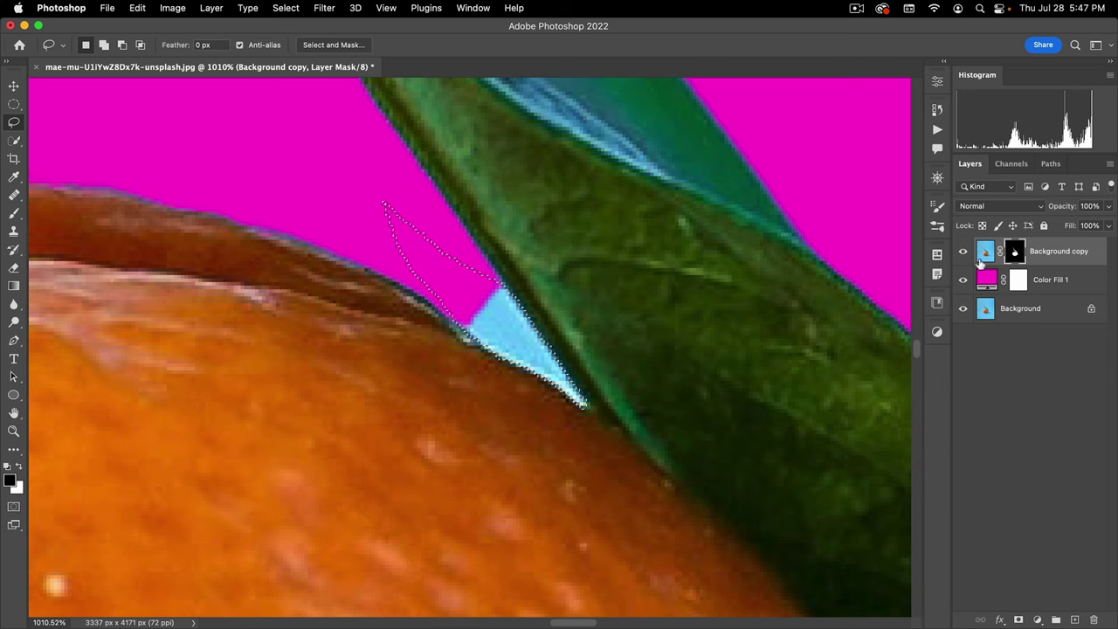
- Fill the outlined wedge above the orange with black on the Background copy's layer mask and deselect it
{"action": "left_click", "coordinate": [1015, 252]}
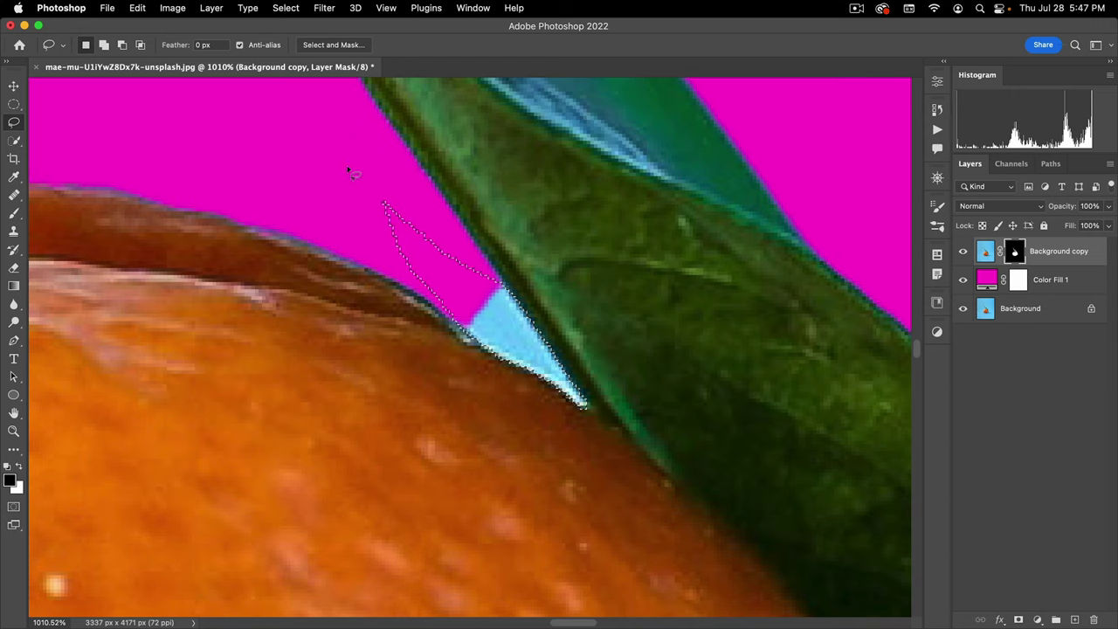
{"action": "key", "text": "alt+BackSpace"}
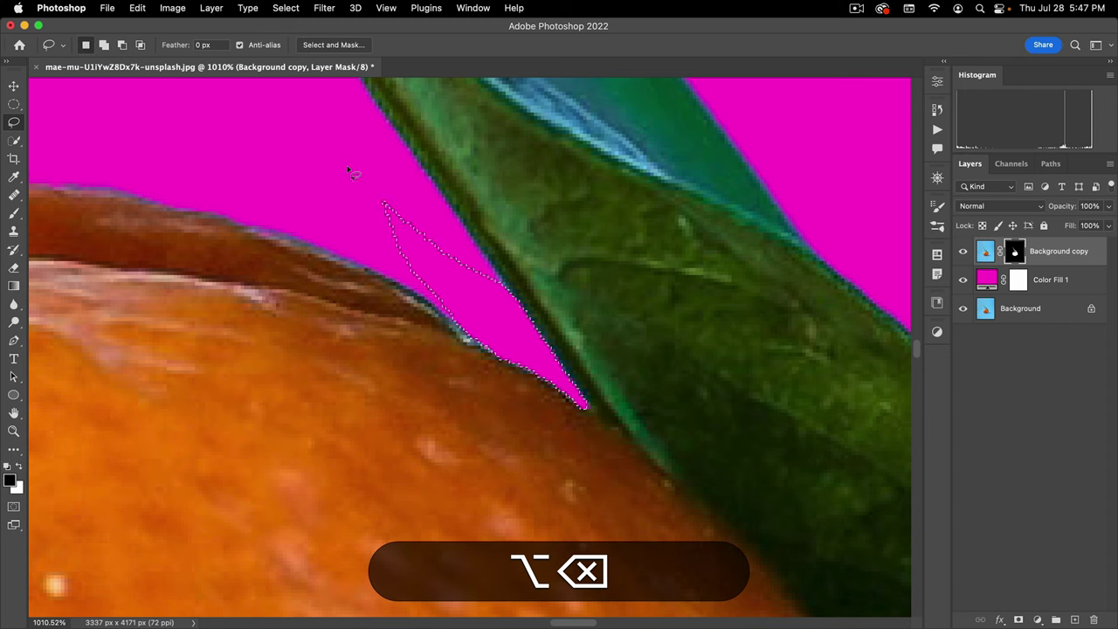
{"action": "left_click", "coordinate": [330, 277]}
- Outline the leftover blue gap between the orange's right side and the leaf's lower part with straight Lasso segments
{"action": "scroll", "coordinate": [571, 306], "scroll_direction": "down", "scroll_amount": 5}
{"action": "left_click_drag", "start_coordinate": [475, 364], "coordinate": [706, 318]}
{"action": "key", "text": "super+space"}
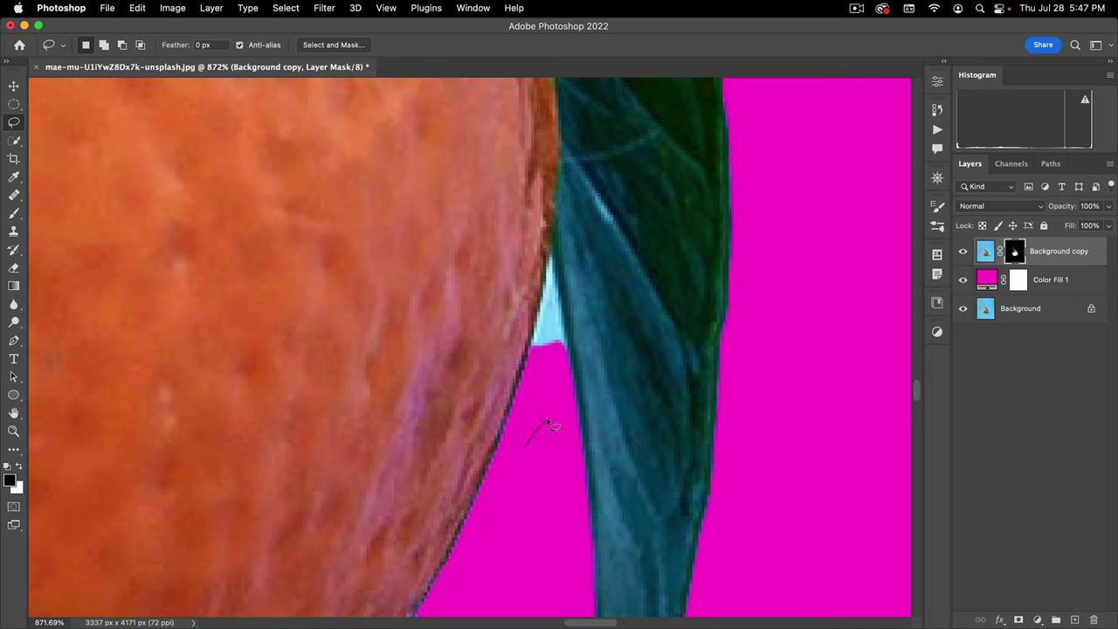
{"action": "key", "text": "alt"}
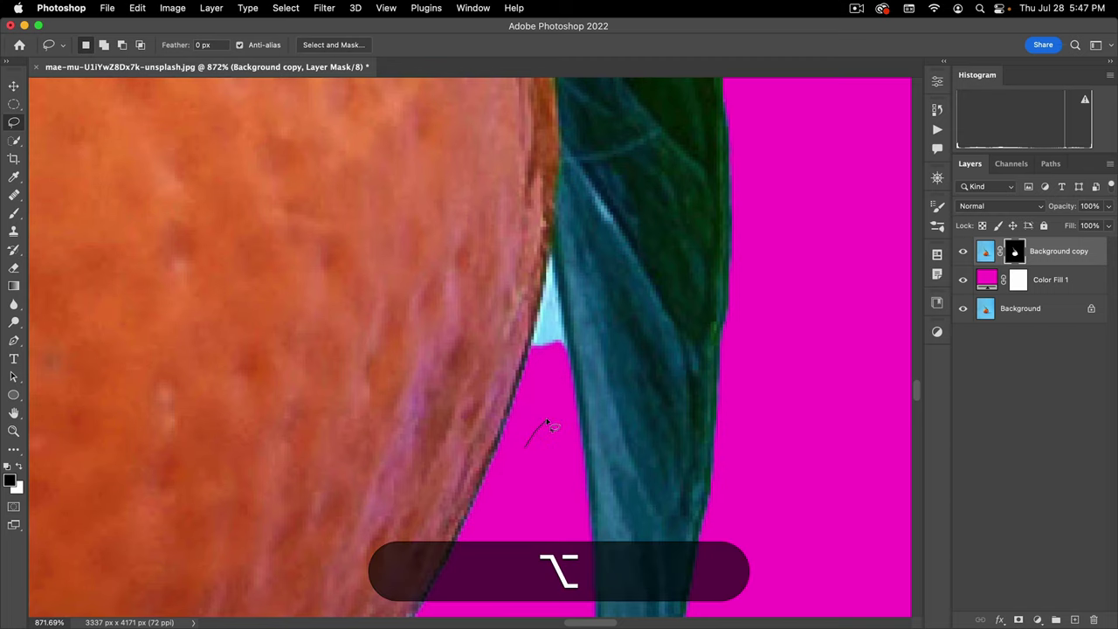
{"action": "left_click", "coordinate": [547, 423], "text": "alt"}
{"action": "left_click", "coordinate": [566, 370]}
{"action": "left_click", "coordinate": [568, 350]}
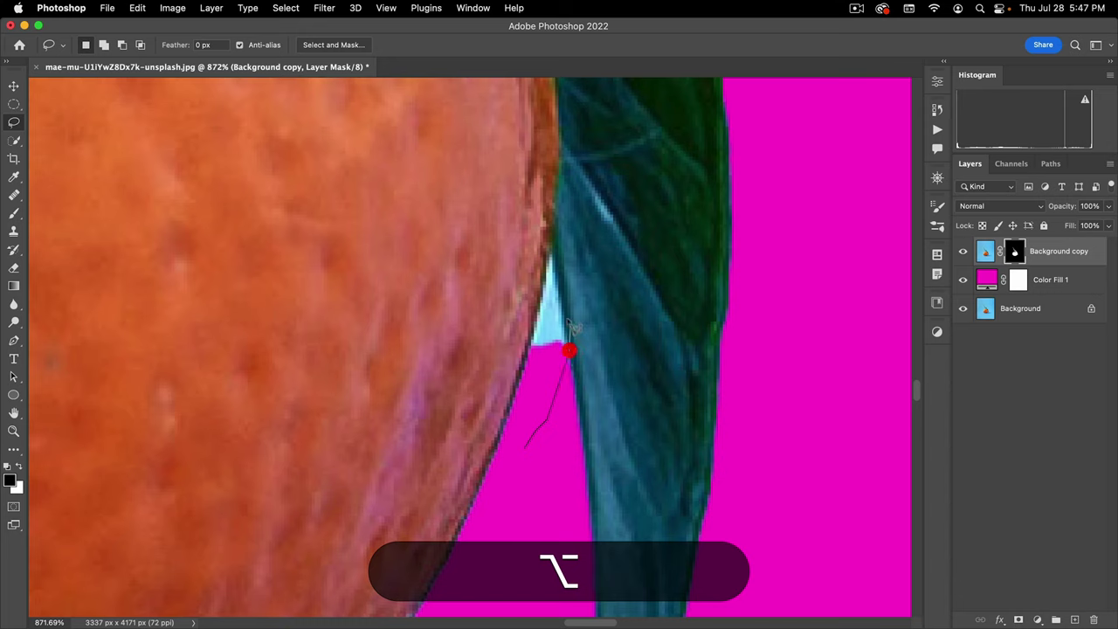
{"action": "left_click", "coordinate": [554, 262]}
{"action": "left_click", "coordinate": [551, 253]}
{"action": "left_click", "coordinate": [546, 284]}
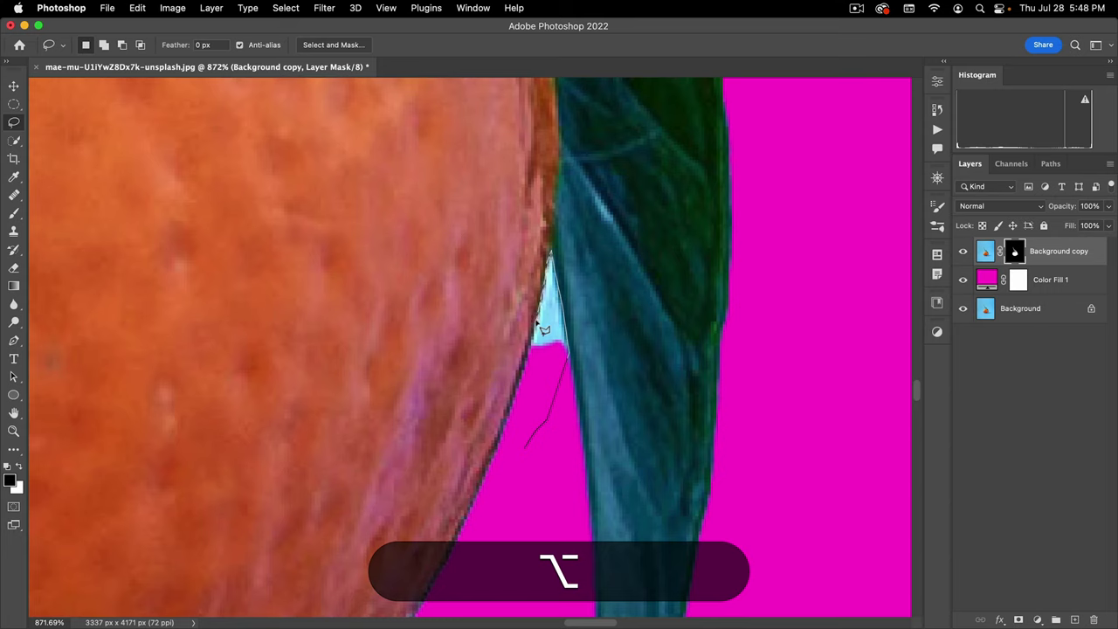
{"action": "left_click", "coordinate": [537, 320]}
{"action": "left_click", "coordinate": [528, 339]}
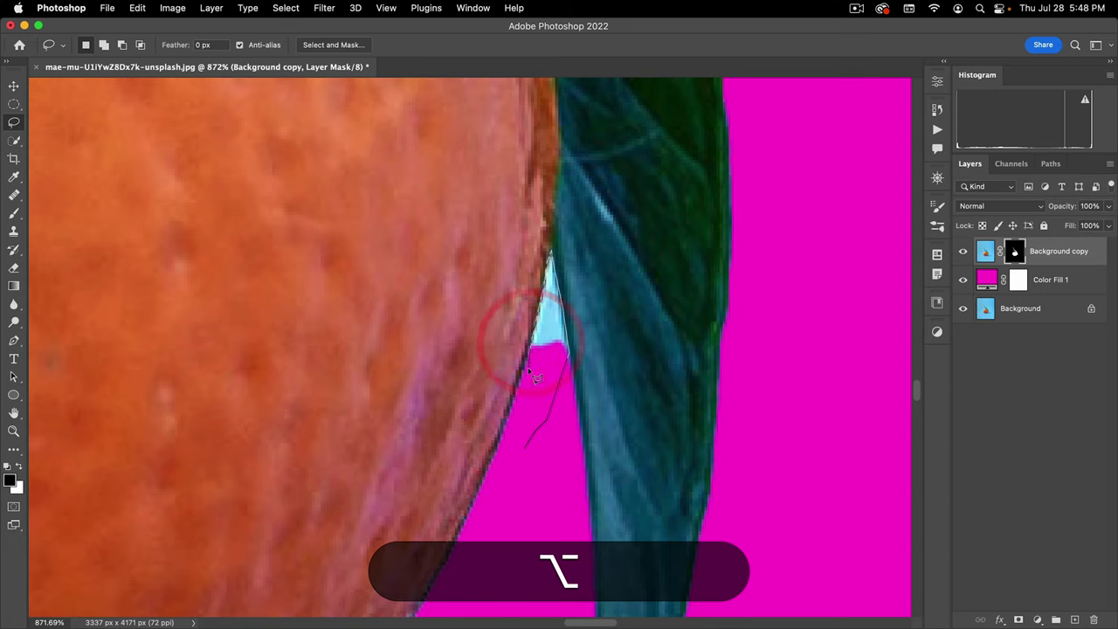
{"action": "double_click", "coordinate": [535, 376]}
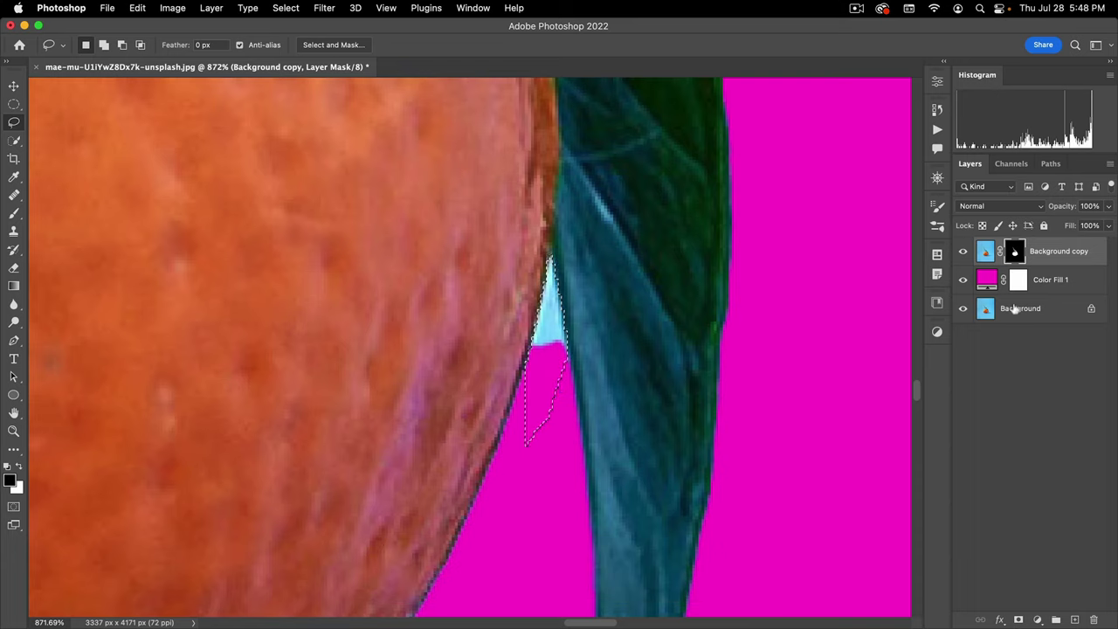
- Fill the outlined gap beside the orange's right side with black on the Background copy's layer mask and clear the selection
{"action": "left_click", "coordinate": [1013, 252]}
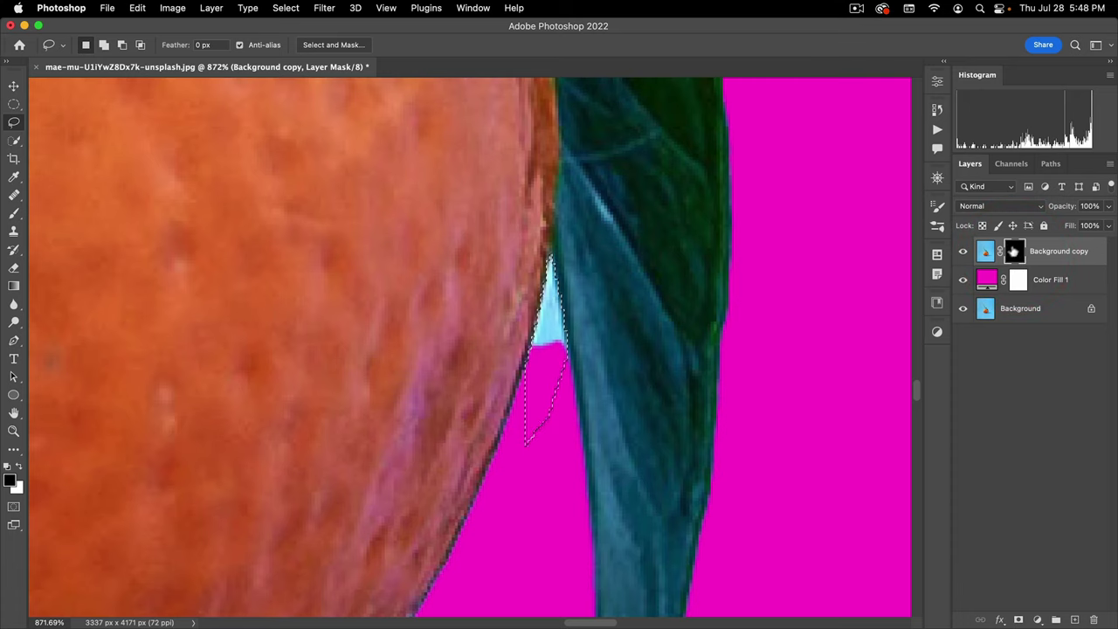
{"action": "key", "text": "alt"}
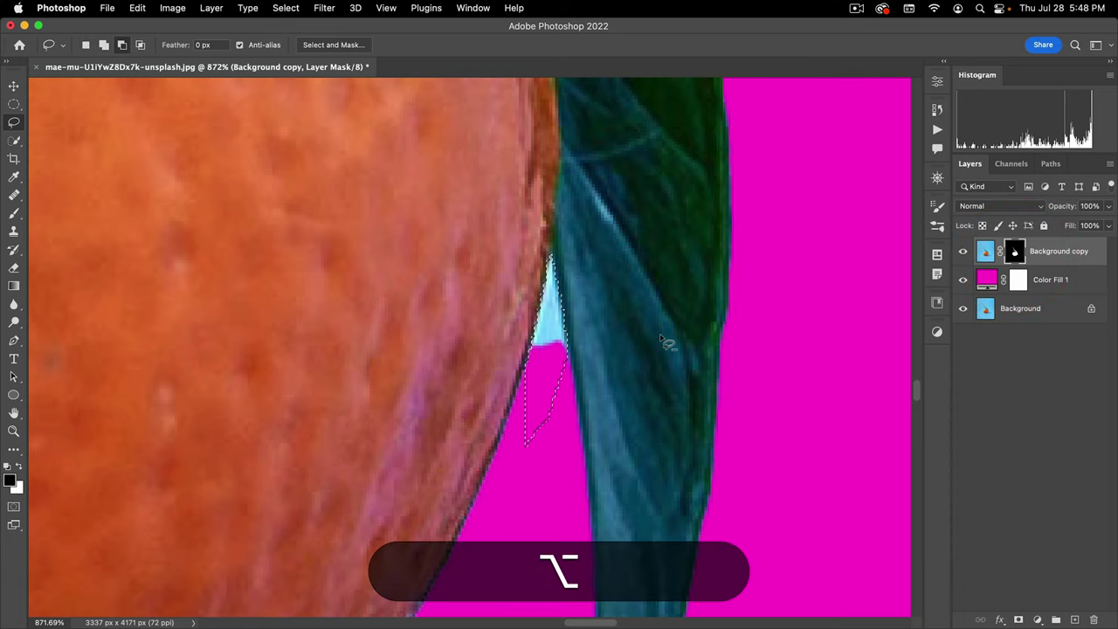
{"action": "key", "text": "alt+BackSpace"}
{"action": "left_click", "coordinate": [660, 336]}
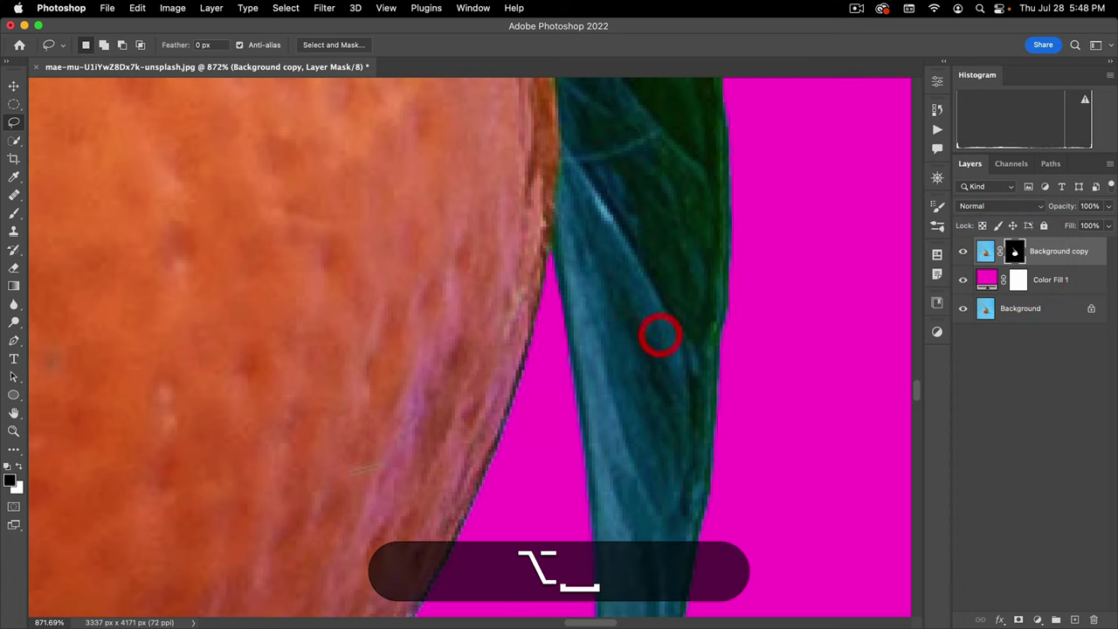
- Trace the rough left edge of the orange with the Lasso tool and close the selection through the inside of the fruit
{"action": "left_click_drag", "start_coordinate": [660, 336], "coordinate": [696, 327]}
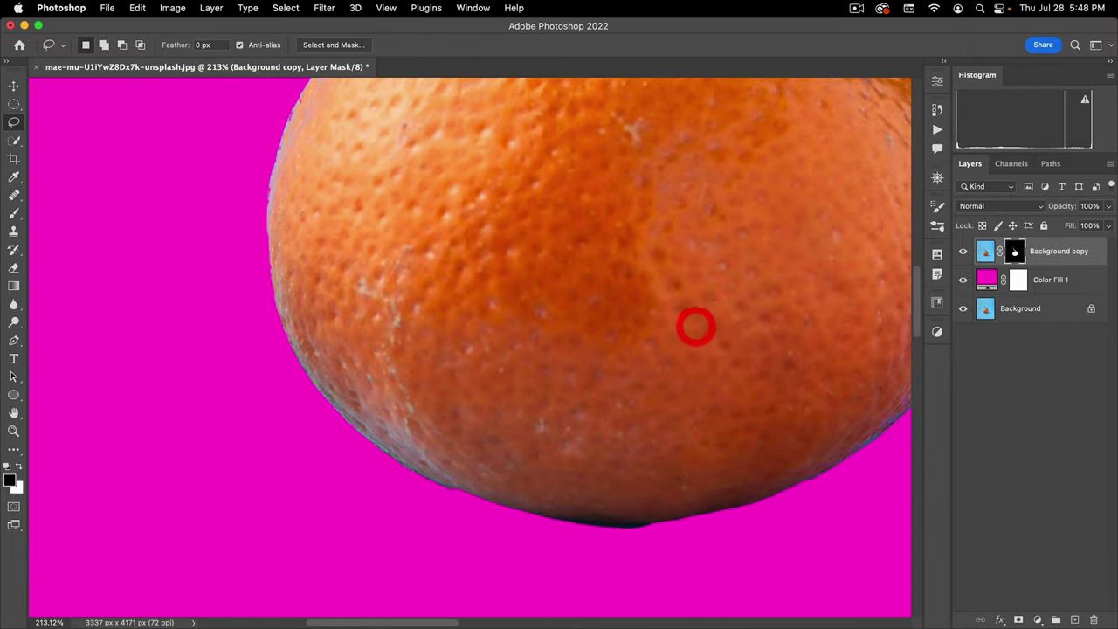
{"action": "left_click_drag", "start_coordinate": [301, 240], "coordinate": [318, 429]}
{"action": "left_click_drag", "start_coordinate": [334, 281], "coordinate": [383, 235]}
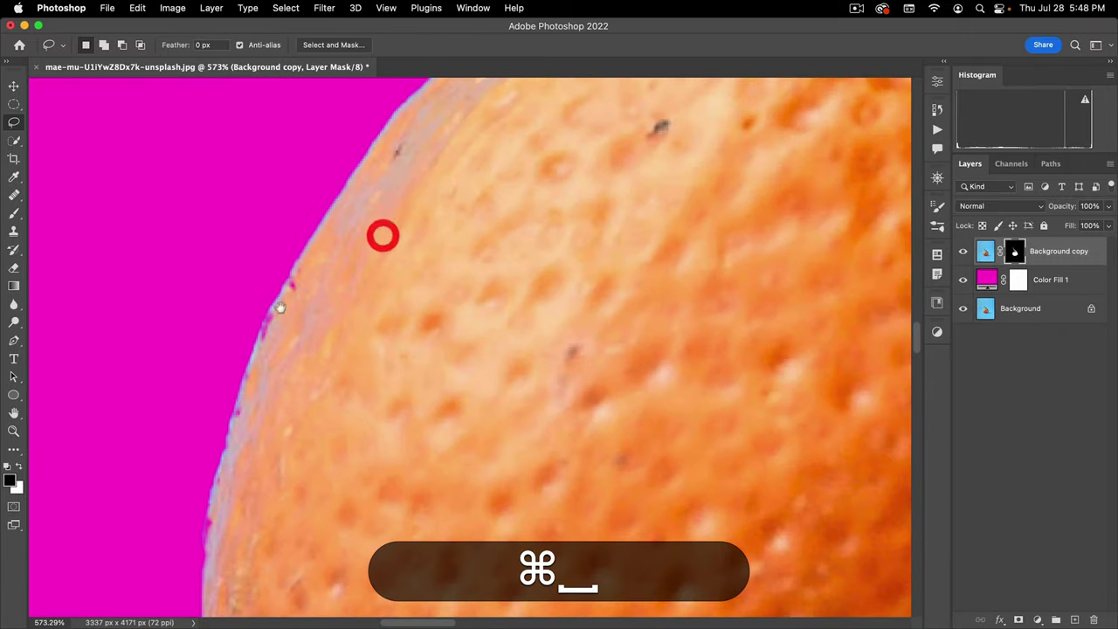
{"action": "left_click_drag", "start_coordinate": [272, 335], "coordinate": [273, 289]}
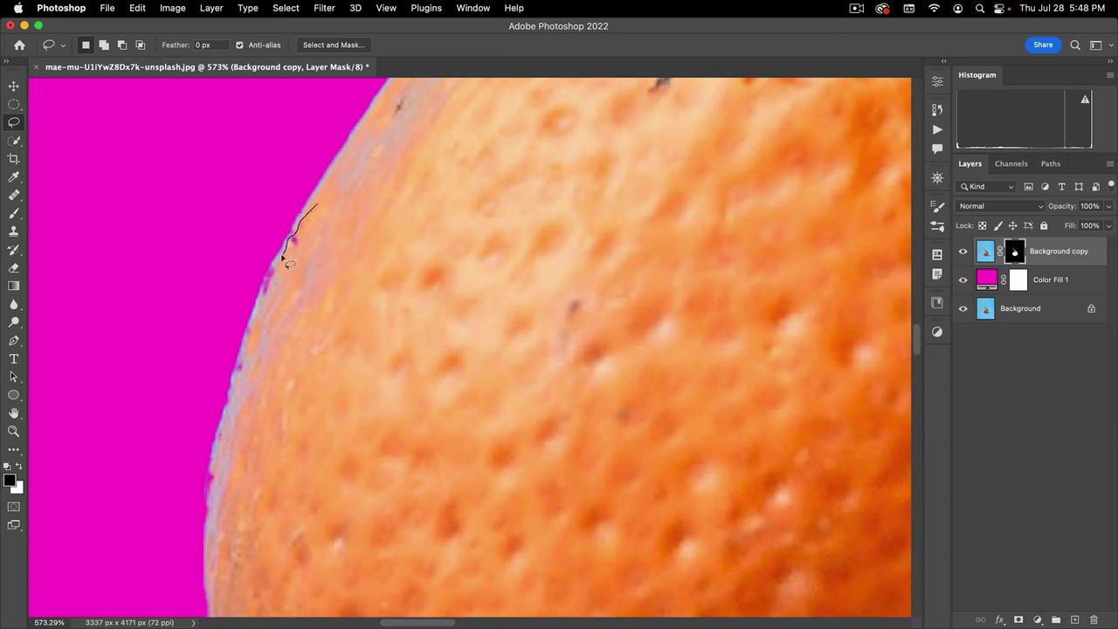
{"action": "left_click_drag", "start_coordinate": [272, 263], "coordinate": [272, 263]}
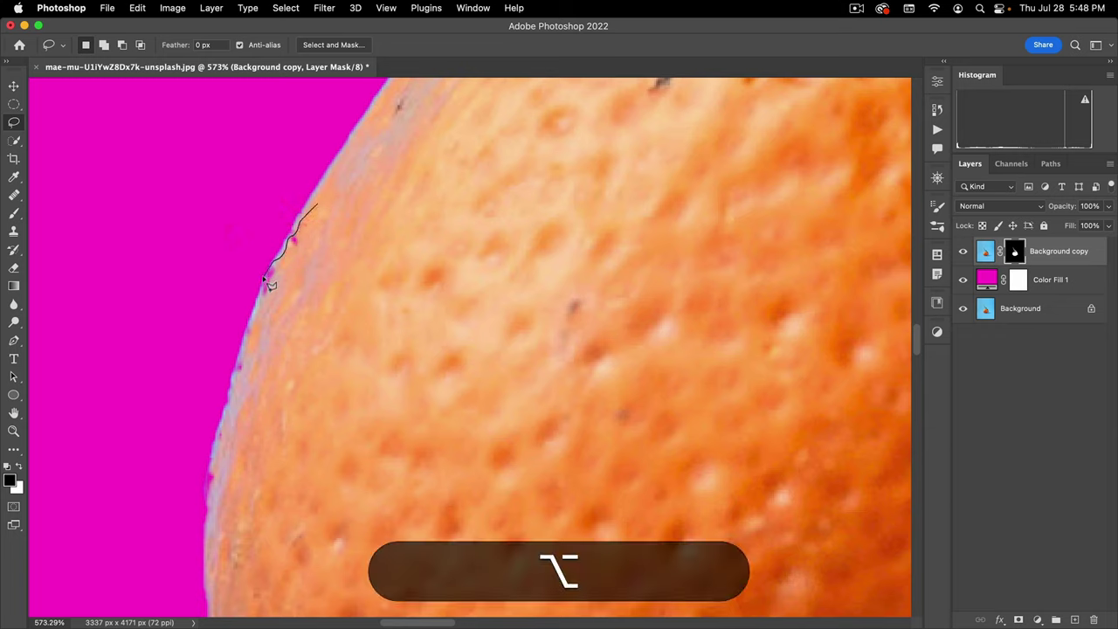
{"action": "left_click", "coordinate": [257, 297], "text": "alt"}
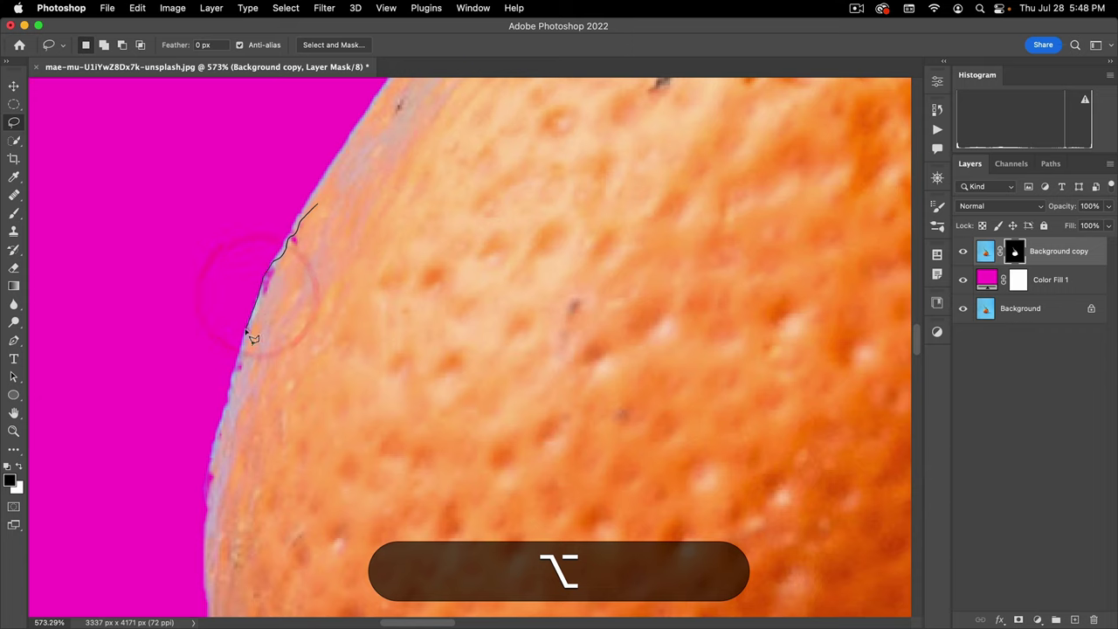
{"action": "left_click", "coordinate": [246, 330], "text": "alt"}
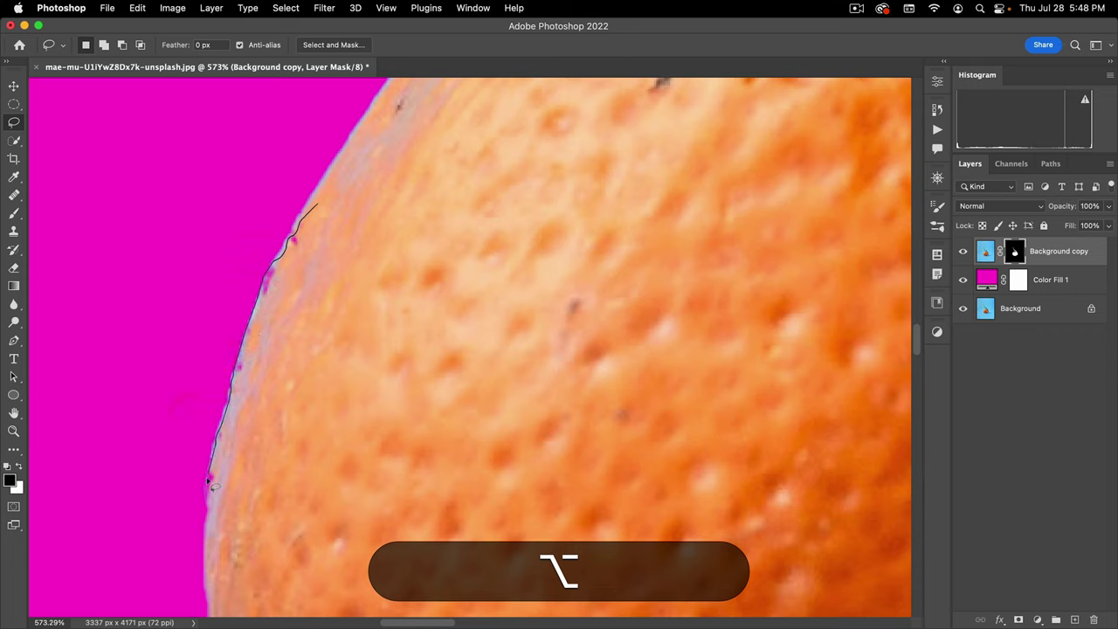
{"action": "left_click", "coordinate": [508, 385]}
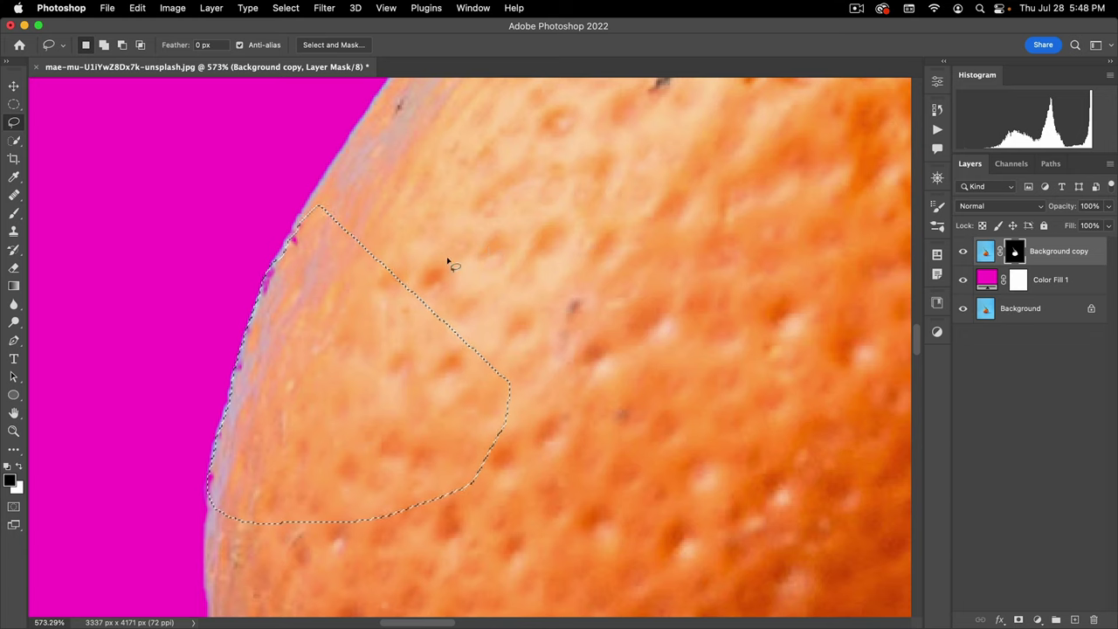
- Fill the selection along the orange's left edge with the white background color on the layer mask and deselect it
{"action": "key", "text": "super"}
{"action": "key", "text": "super+BackSpace"}
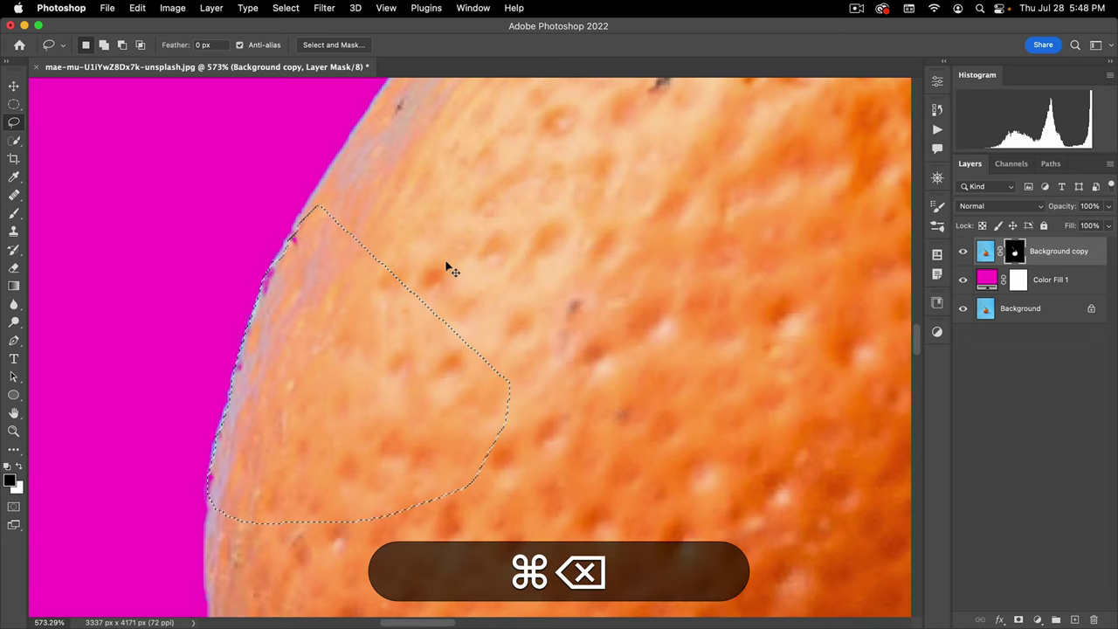
{"action": "left_click", "coordinate": [520, 229]}
- Set up the Brush tool with the Soft Round preset at 107 px and 0% hardness for the orange's upper-left edge
{"action": "key", "text": "space"}
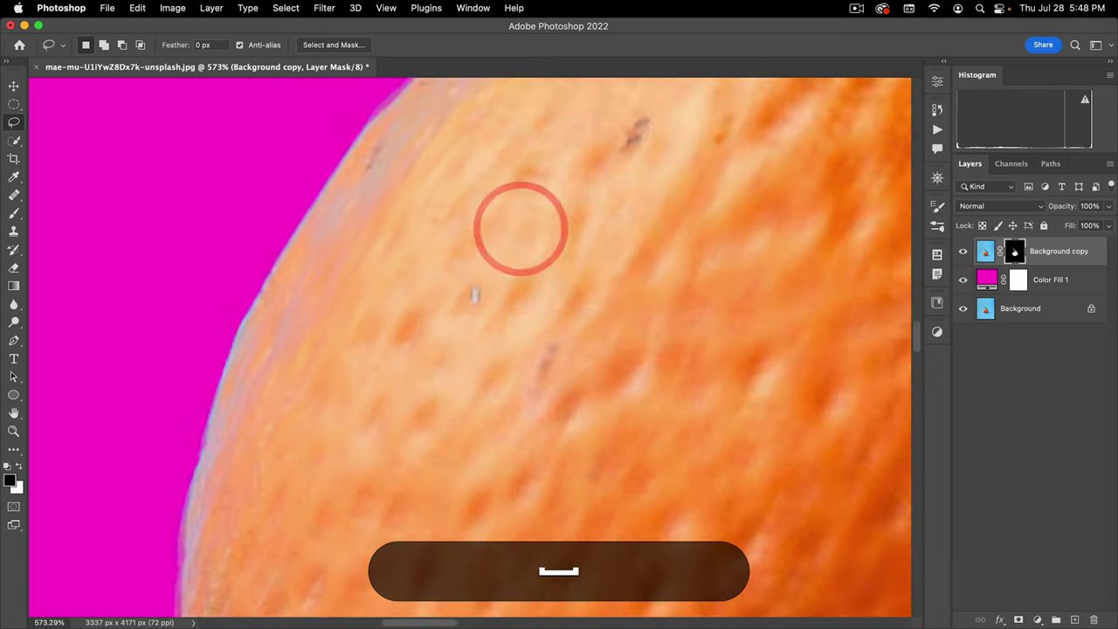
{"action": "left_click_drag", "start_coordinate": [519, 230], "coordinate": [457, 375]}
{"action": "key", "text": "space"}
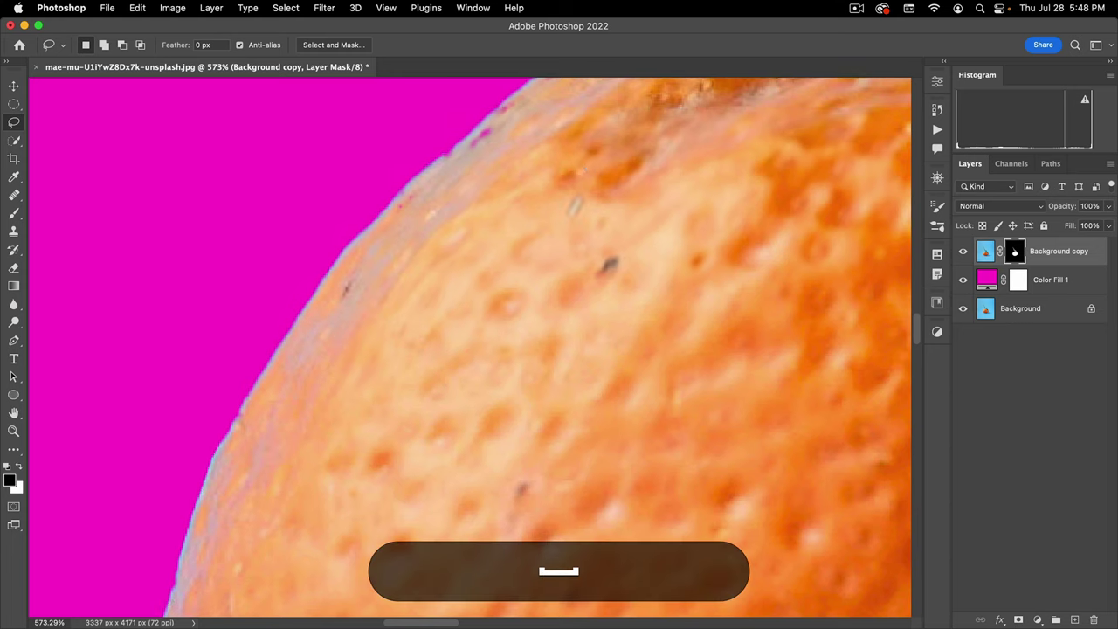
{"action": "left_click_drag", "start_coordinate": [581, 187], "coordinate": [462, 392]}
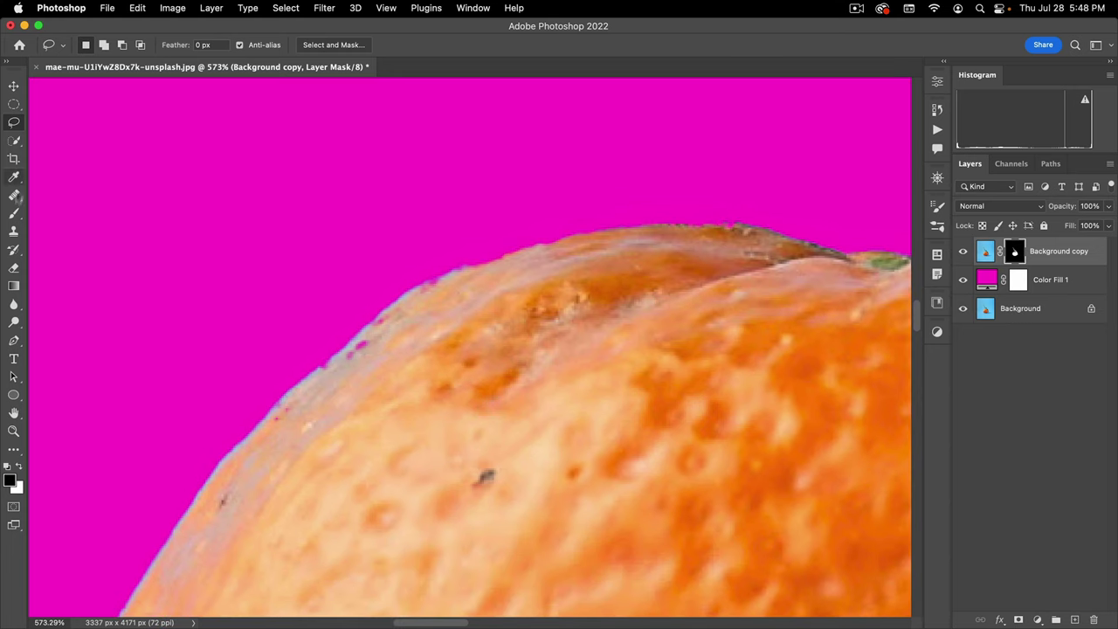
{"action": "left_click", "coordinate": [15, 214]}
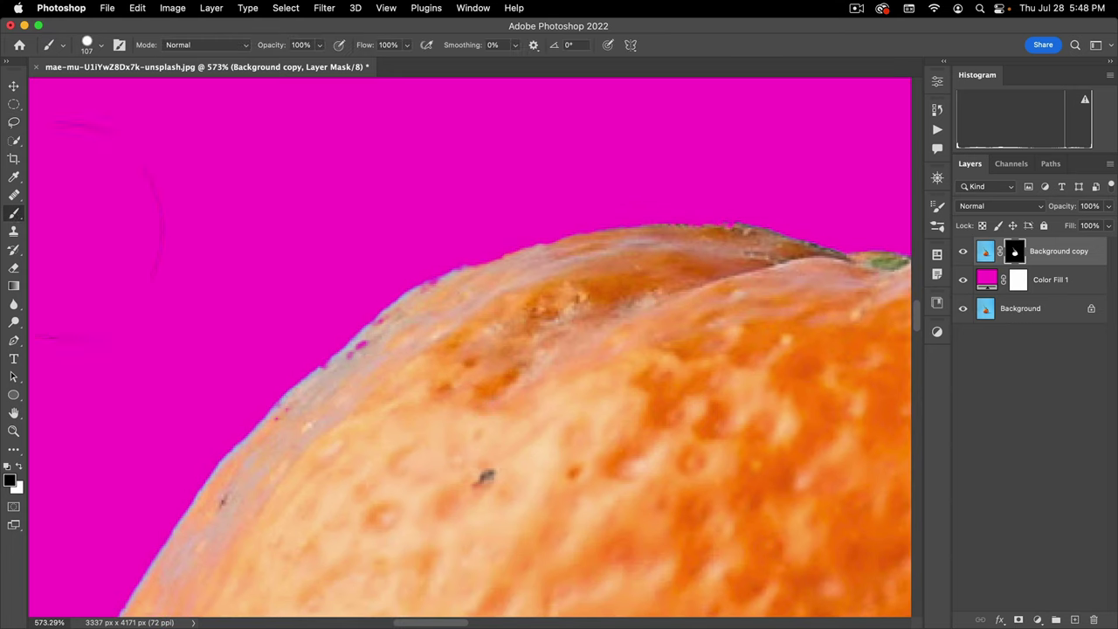
{"action": "right_click", "coordinate": [416, 258]}
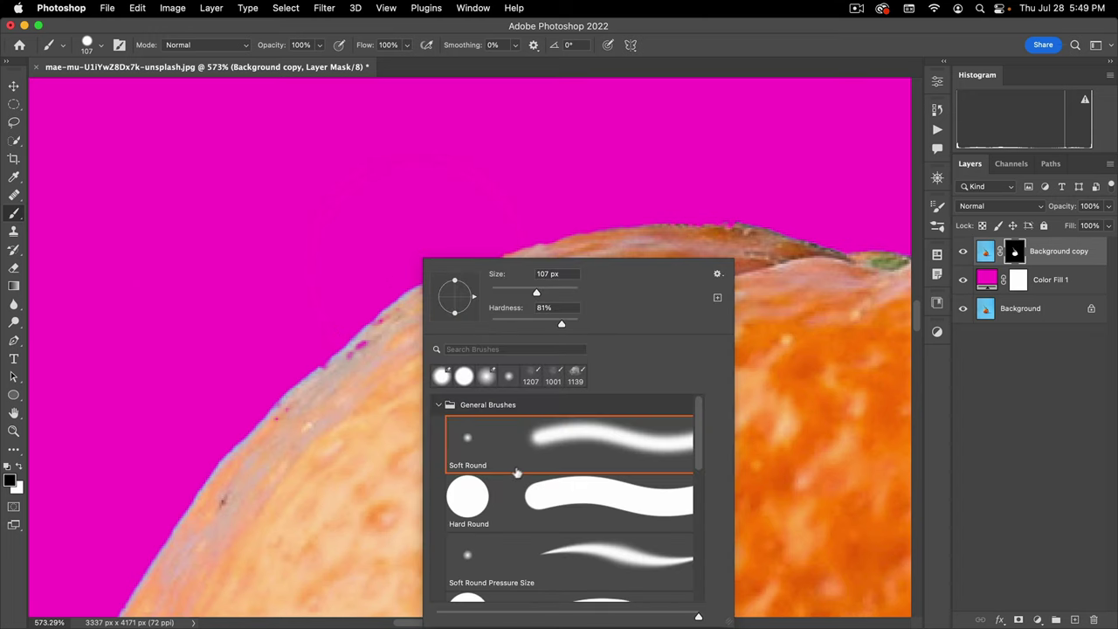
{"action": "scroll", "coordinate": [517, 473], "scroll_direction": "down", "scroll_amount": 1}
{"action": "left_click", "coordinate": [467, 556]}
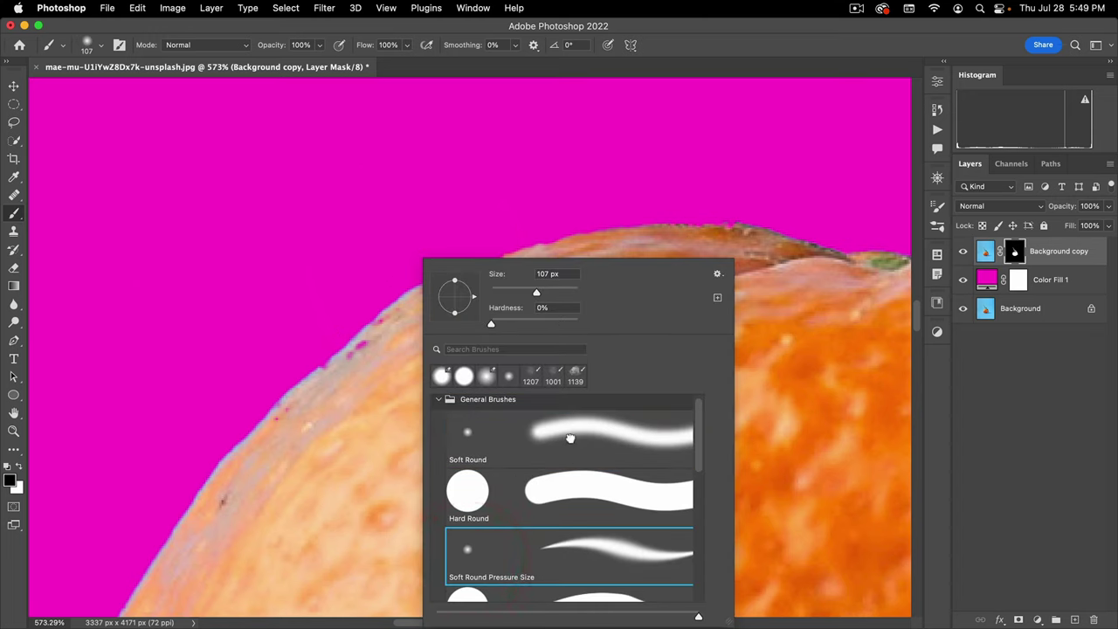
{"action": "left_click", "coordinate": [569, 437]}
{"action": "left_click", "coordinate": [549, 547]}
{"action": "left_click", "coordinate": [561, 441]}
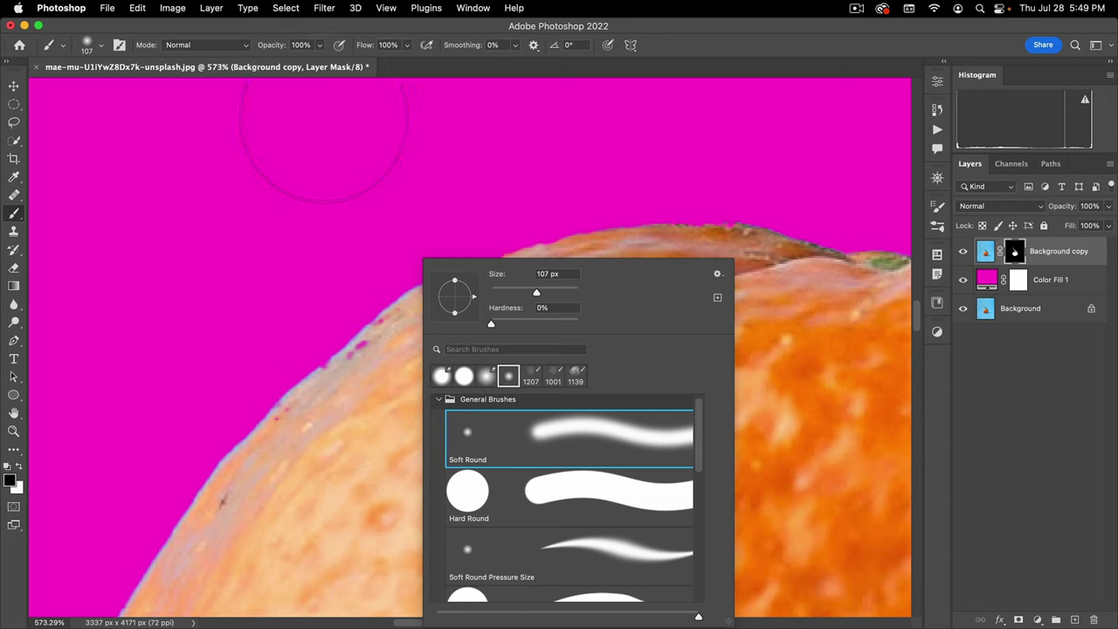
{"action": "left_click", "coordinate": [316, 72]}
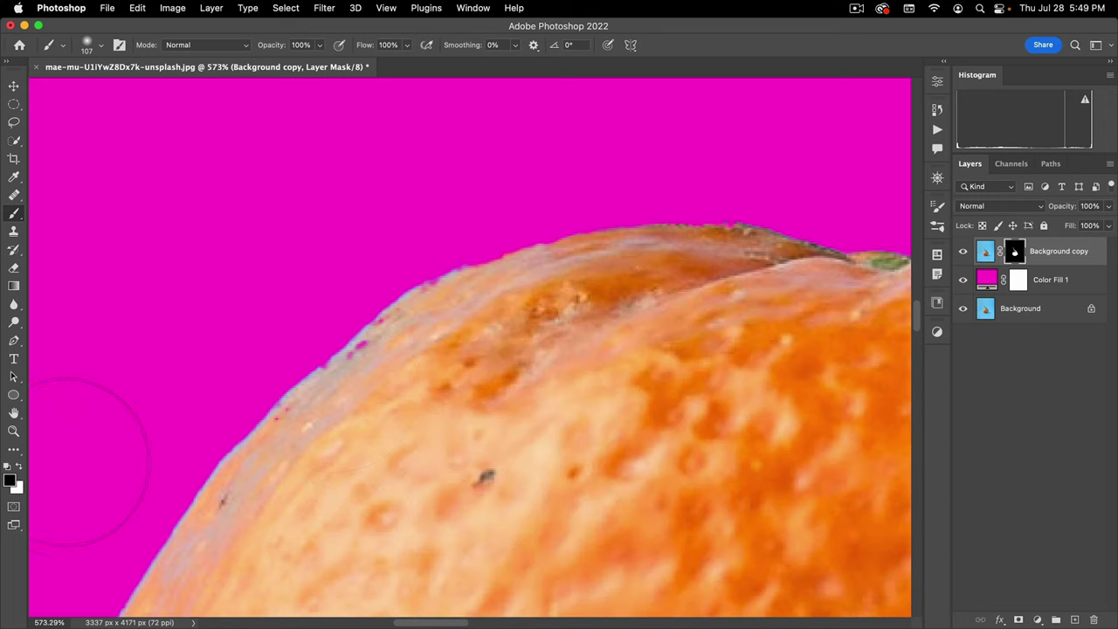
- Reduce the brush to 11 px and paint white on the layer mask over the holes along the orange's upper-left edge
{"action": "mouse_move", "coordinate": [407, 356]}
{"action": "left_mouse_down"}
{"action": "mouse_move", "coordinate": [251, 363]}
{"action": "mouse_move", "coordinate": [335, 367]}
{"action": "mouse_move", "coordinate": [312, 370]}
{"action": "mouse_move", "coordinate": [358, 365]}
{"action": "mouse_move", "coordinate": [306, 367]}
{"action": "mouse_move", "coordinate": [352, 358]}
{"action": "mouse_move", "coordinate": [420, 491]}
{"action": "mouse_move", "coordinate": [422, 549]}
{"action": "mouse_move", "coordinate": [423, 536]}
{"action": "left_mouse_up"}
{"action": "left_click_drag", "start_coordinate": [440, 376], "coordinate": [357, 376]}
{"action": "left_click_drag", "start_coordinate": [467, 346], "coordinate": [469, 401]}
{"action": "mouse_move", "coordinate": [372, 347]}
{"action": "left_mouse_down"}
{"action": "mouse_move", "coordinate": [341, 356]}
{"action": "mouse_move", "coordinate": [362, 369]}
{"action": "mouse_move", "coordinate": [332, 369]}
{"action": "mouse_move", "coordinate": [348, 363]}
{"action": "left_mouse_up"}
{"action": "key", "text": "x"}
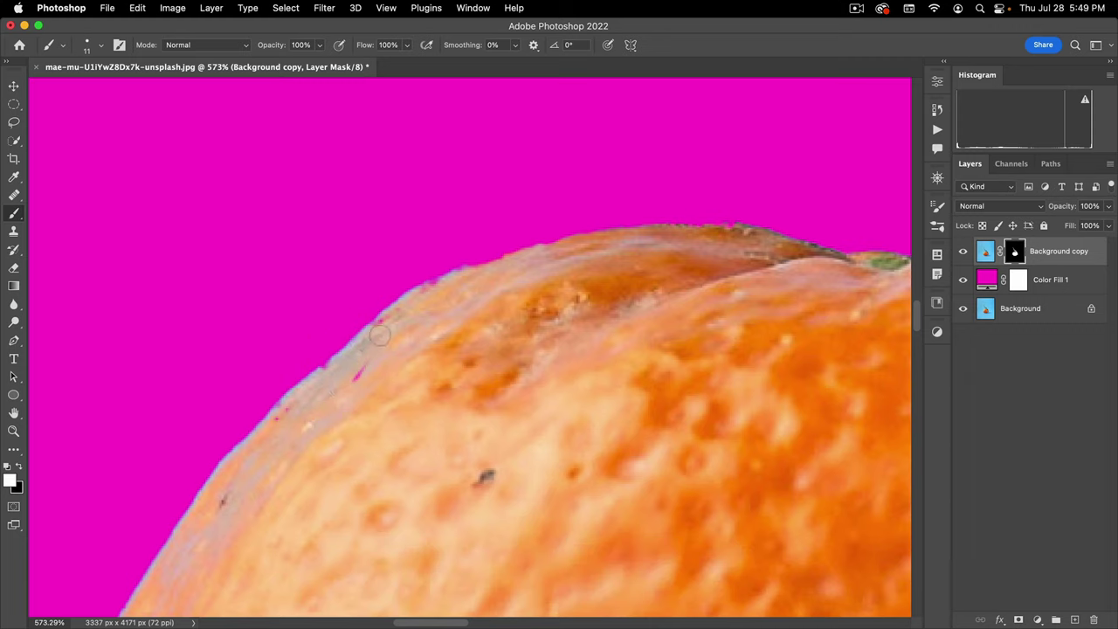
{"action": "left_click", "coordinate": [443, 285]}
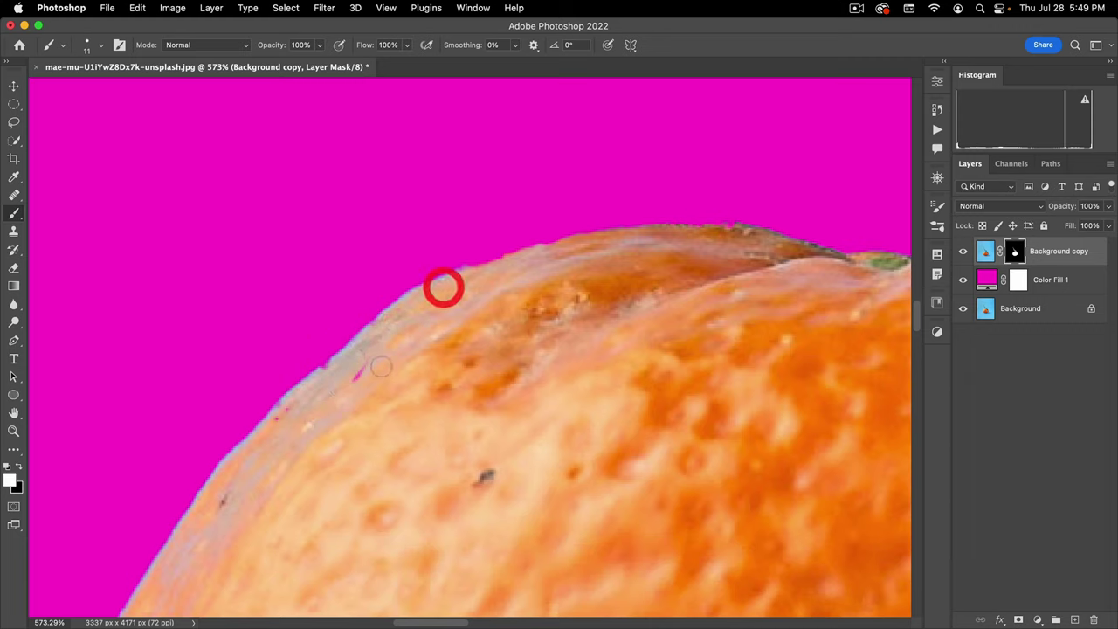
{"action": "left_click", "coordinate": [346, 402]}
- Restore the orange's top edge beside the stem with white and paint out the exposed blue with black on the mask
{"action": "key", "text": "space"}
{"action": "mouse_move", "coordinate": [734, 256]}
{"action": "left_mouse_down"}
{"action": "mouse_move", "coordinate": [523, 302]}
{"action": "mouse_move", "coordinate": [496, 267]}
{"action": "left_mouse_up"}
{"action": "left_click", "coordinate": [429, 287]}
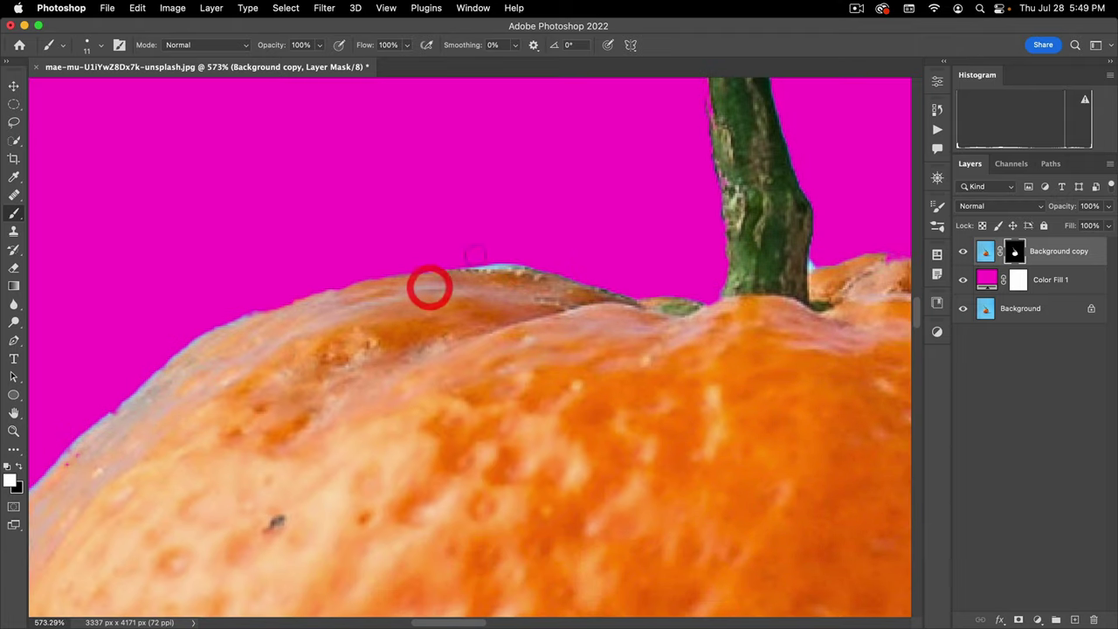
{"action": "key", "text": "x"}
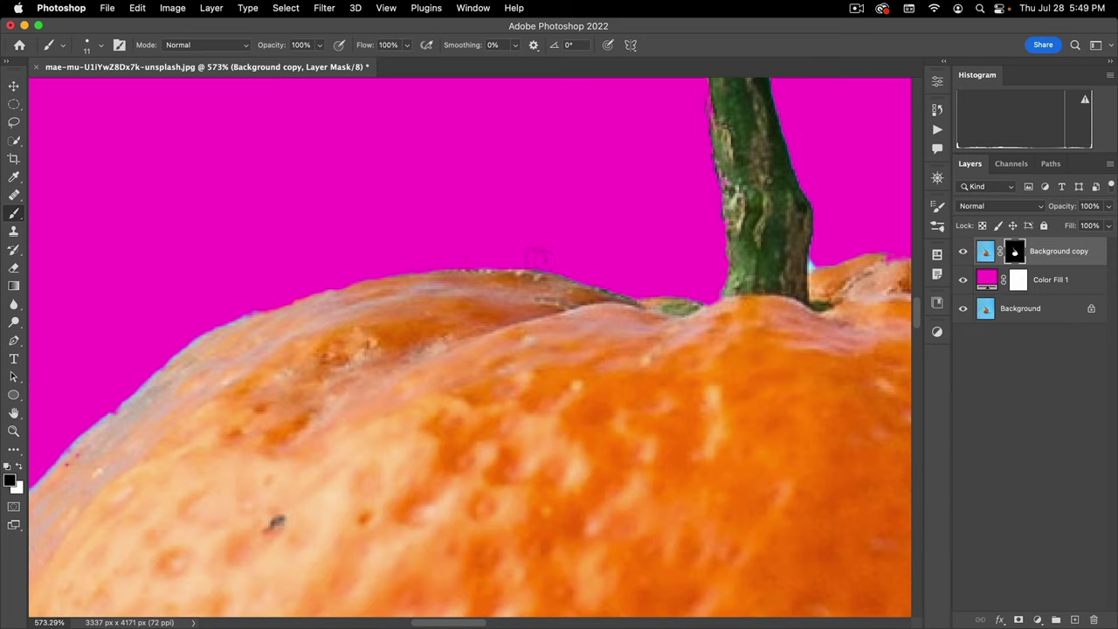
{"action": "left_click", "coordinate": [599, 256]}
- Trim the orange's top edge on the far side of the stem by painting black on the layer mask
{"action": "key", "text": "space"}
{"action": "left_click_drag", "start_coordinate": [809, 305], "coordinate": [542, 335]}
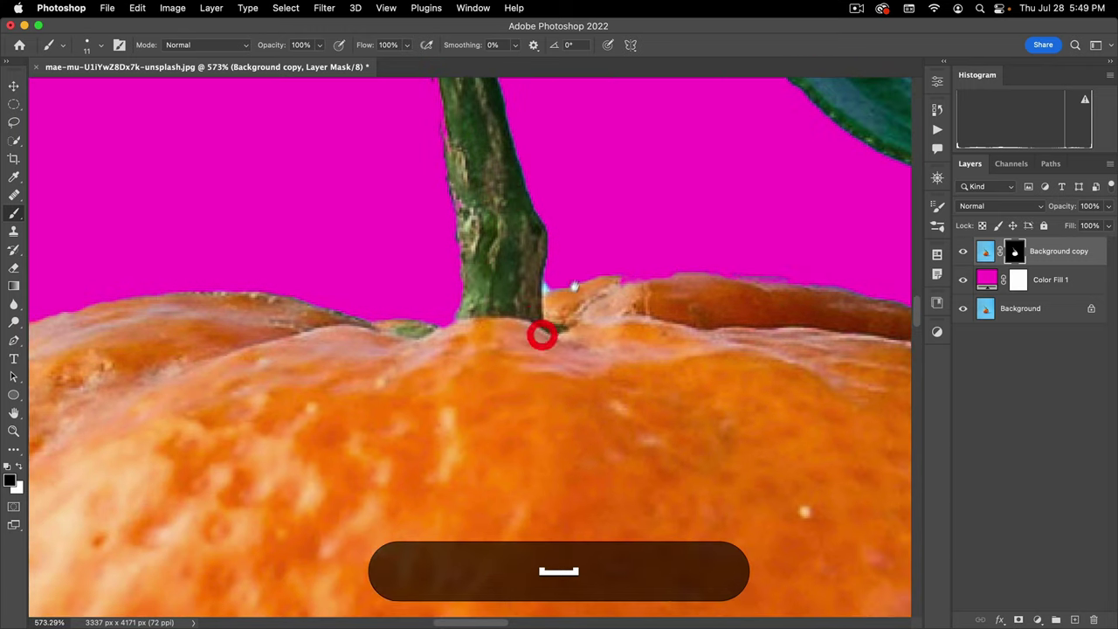
{"action": "key", "text": "alt+space"}
{"action": "left_click_drag", "start_coordinate": [572, 287], "coordinate": [595, 261]}
{"action": "left_click", "coordinate": [595, 261]}
{"action": "left_click", "coordinate": [432, 242]}
- Paint white on the layer mask to restore the orange's top edge from the stem toward the leaf
{"action": "key", "text": "x"}
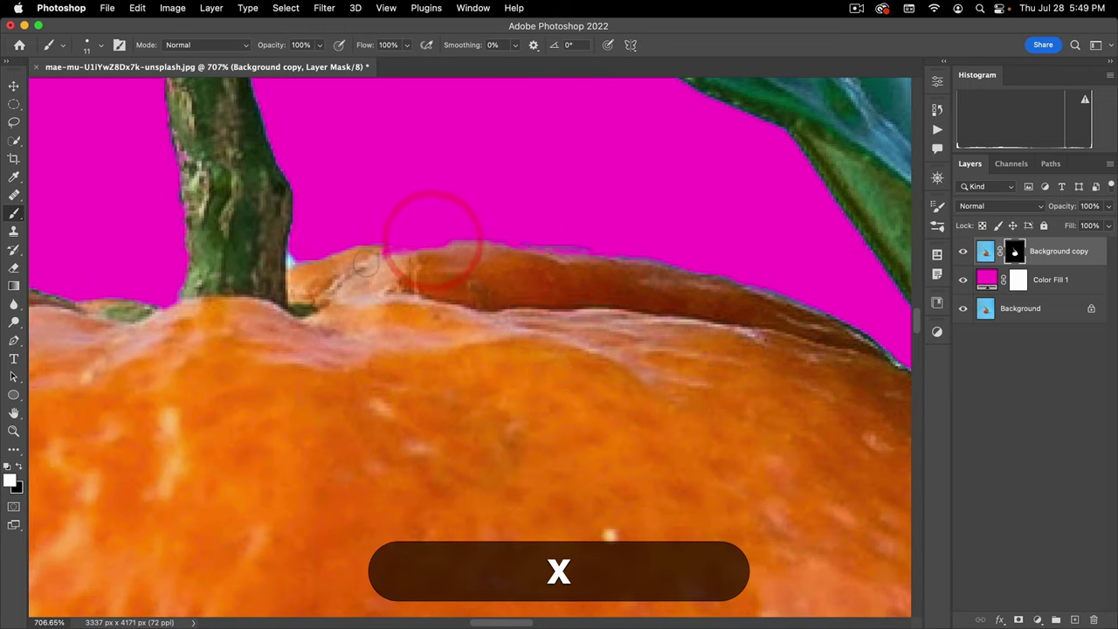
{"action": "left_click", "coordinate": [422, 261]}
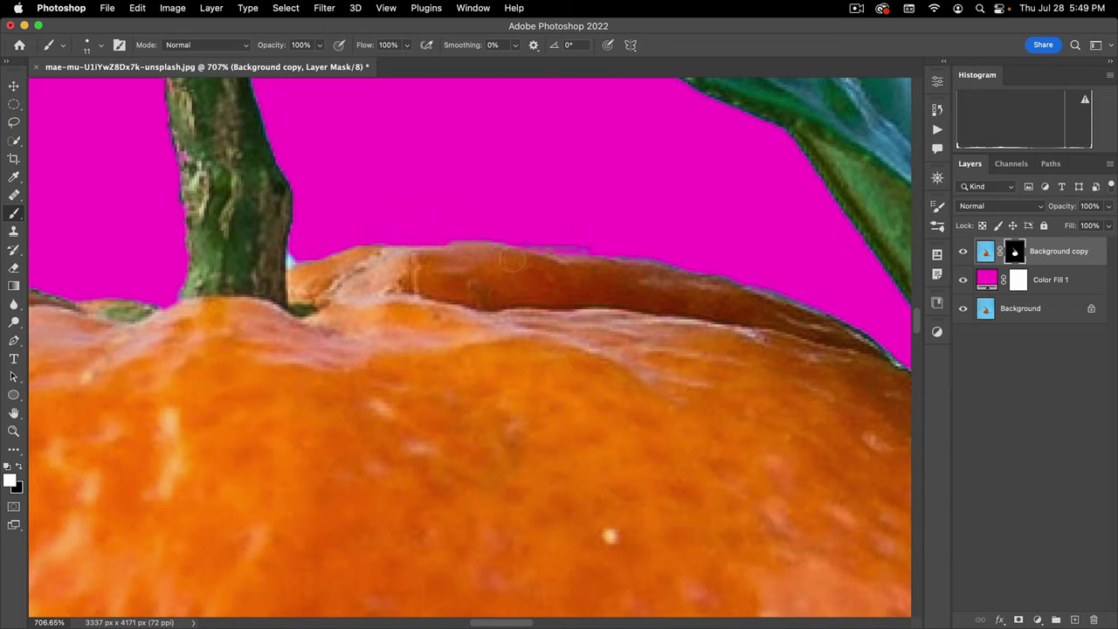
{"action": "left_click", "coordinate": [504, 261]}
{"action": "left_click_drag", "start_coordinate": [504, 260], "coordinate": [570, 263]}
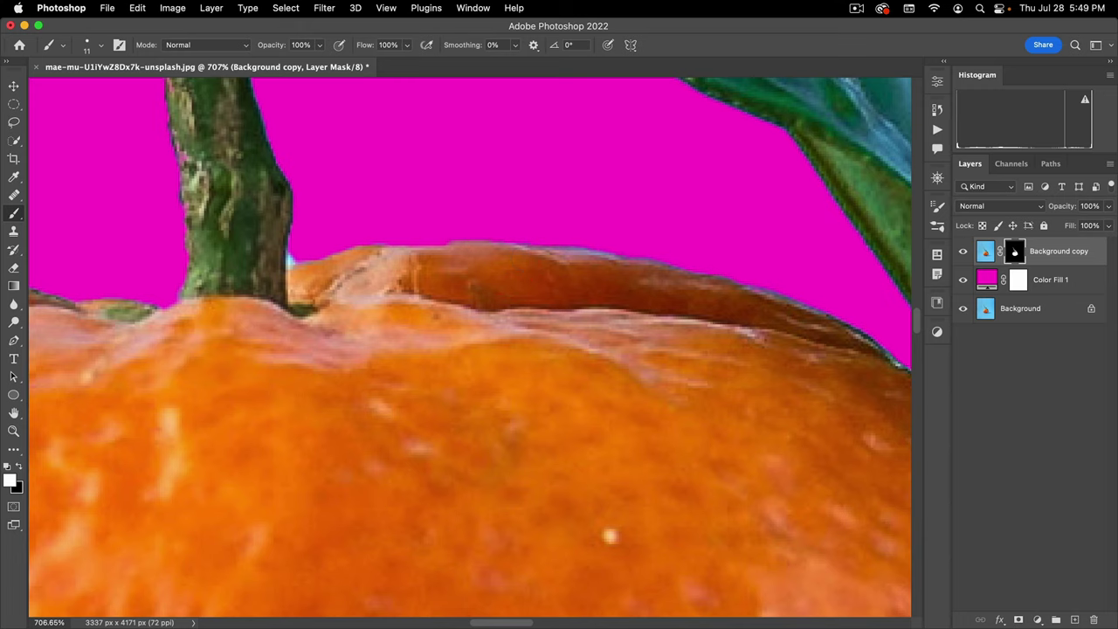
{"action": "left_click", "coordinate": [725, 304]}
{"action": "left_click", "coordinate": [885, 375]}
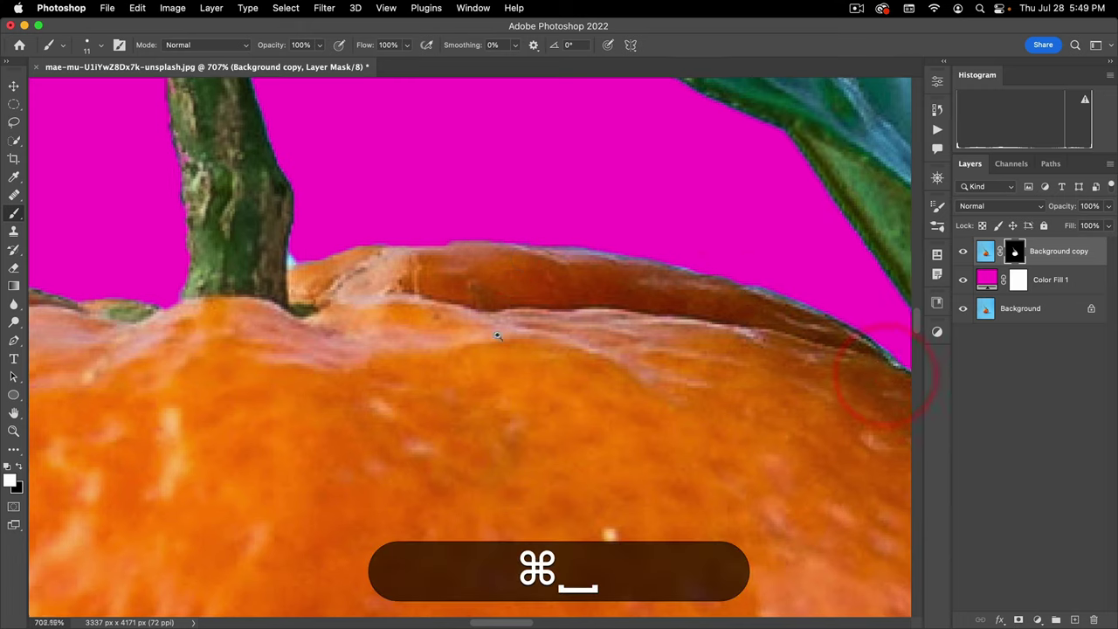
- Outline the leftover blue gap between the stem base and the orange with a straight-segment Lasso selection
{"action": "left_click_drag", "start_coordinate": [500, 333], "coordinate": [479, 354]}
{"action": "left_click_drag", "start_coordinate": [367, 284], "coordinate": [417, 244]}
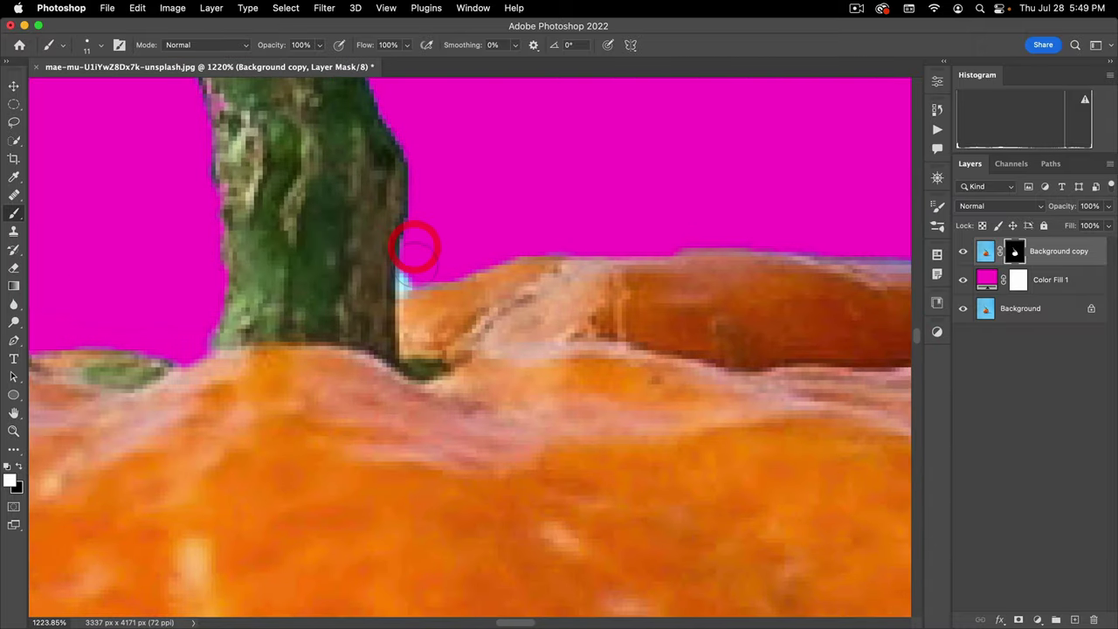
{"action": "key", "text": "x"}
{"action": "left_click", "coordinate": [13, 121]}
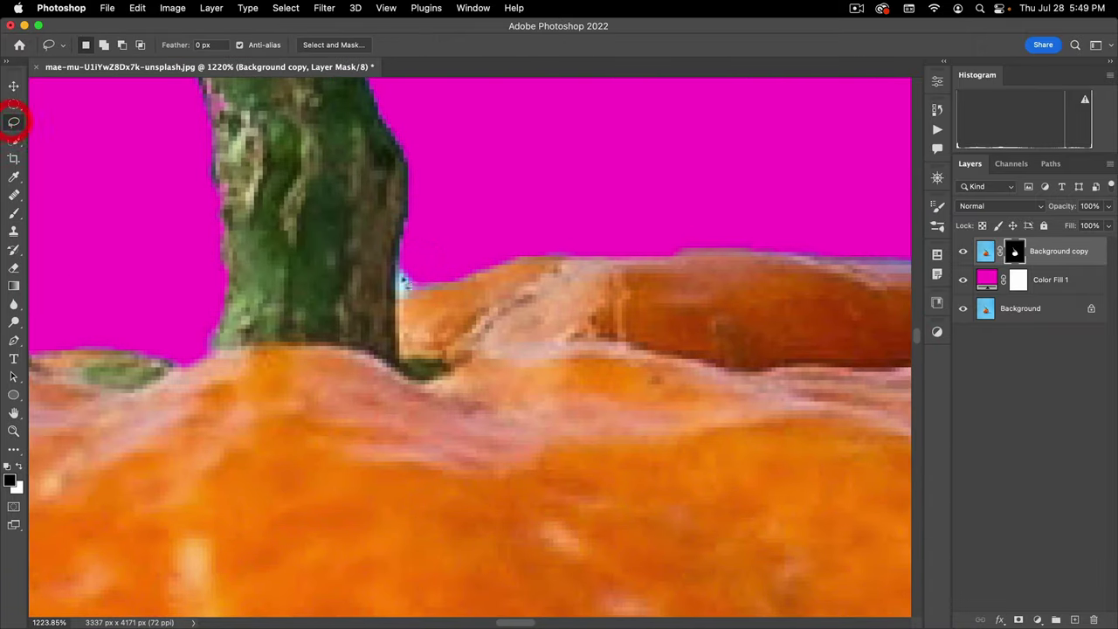
{"action": "left_click", "coordinate": [413, 219], "text": "alt"}
{"action": "left_click", "coordinate": [402, 242], "text": "alt"}
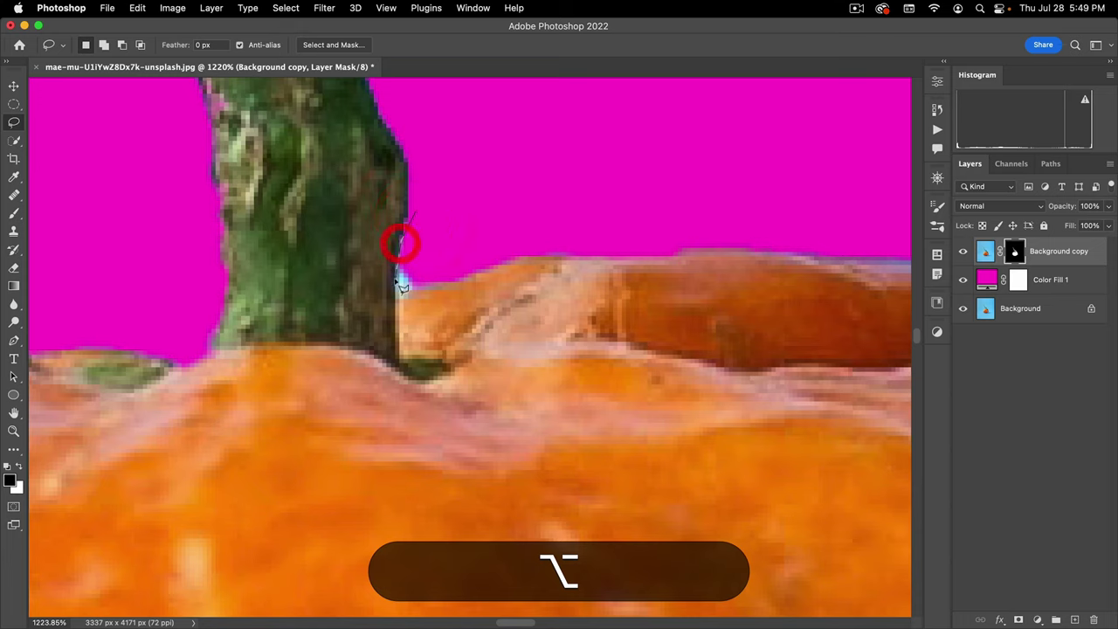
{"action": "left_click", "coordinate": [396, 274], "text": "alt"}
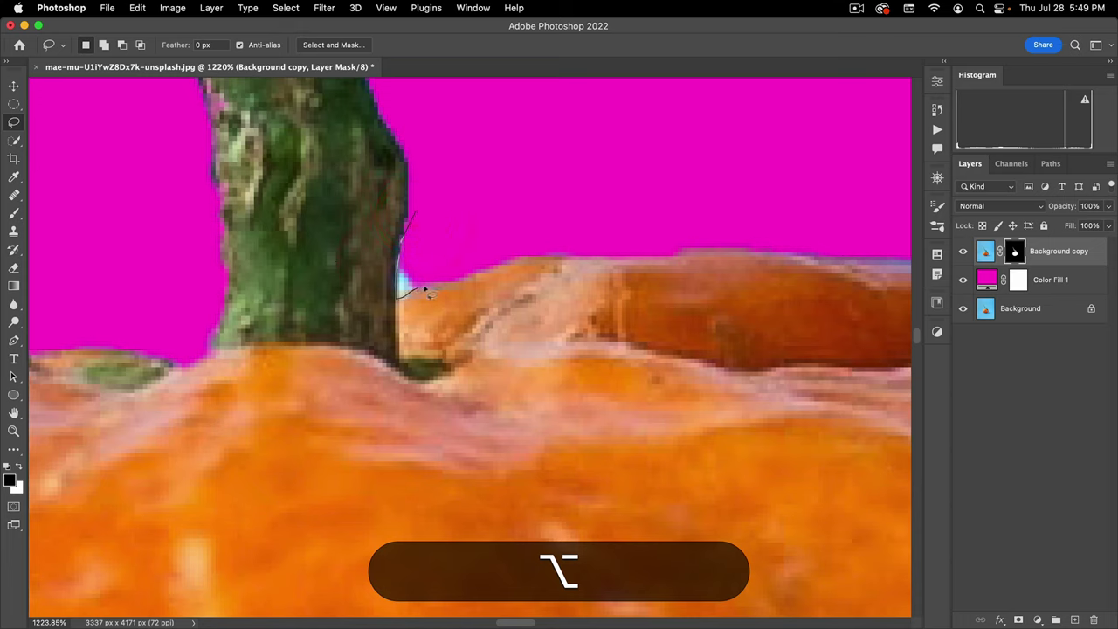
{"action": "left_click", "coordinate": [540, 212], "text": "alt"}
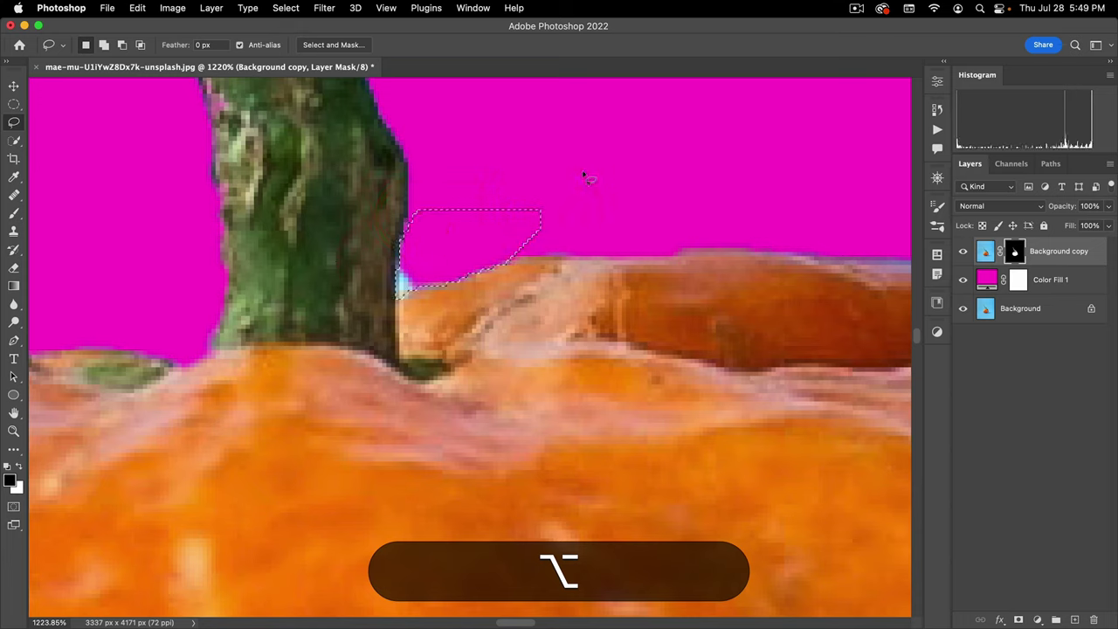
- Fill the outlined gap at the stem base with black on the Background copy's layer mask and clear the selection
{"action": "key", "text": "alt+BackSpace"}
{"action": "left_click_drag", "start_coordinate": [587, 253], "coordinate": [469, 352]}
{"action": "left_click_drag", "start_coordinate": [630, 365], "coordinate": [532, 332]}
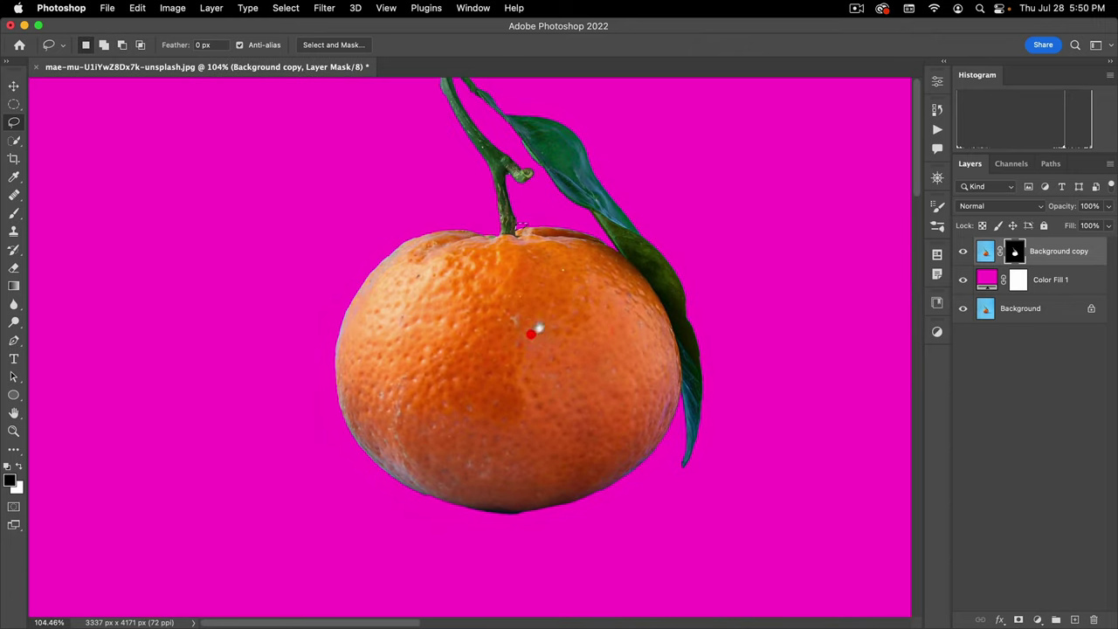
{"action": "left_click_drag", "start_coordinate": [570, 293], "coordinate": [532, 408]}
{"action": "left_click", "coordinate": [470, 319]}
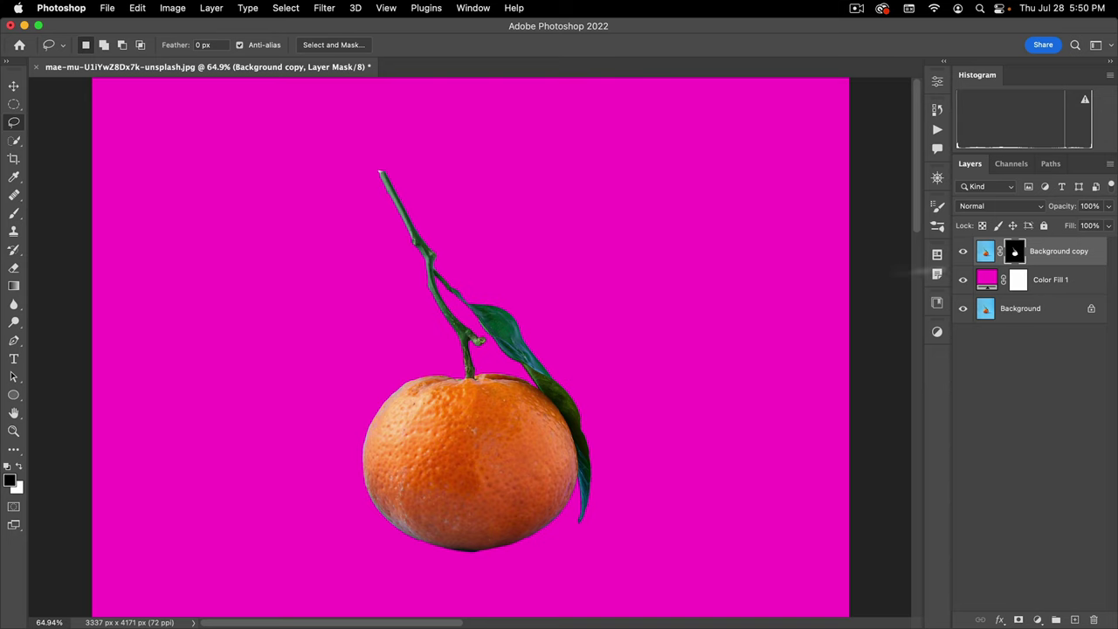
- Open the photo ending in nZAem1CDE9s-unsplash.jpg from the assets folder and activate the Elliptical Marquee tool
{"action": "left_click", "coordinate": [107, 8]}
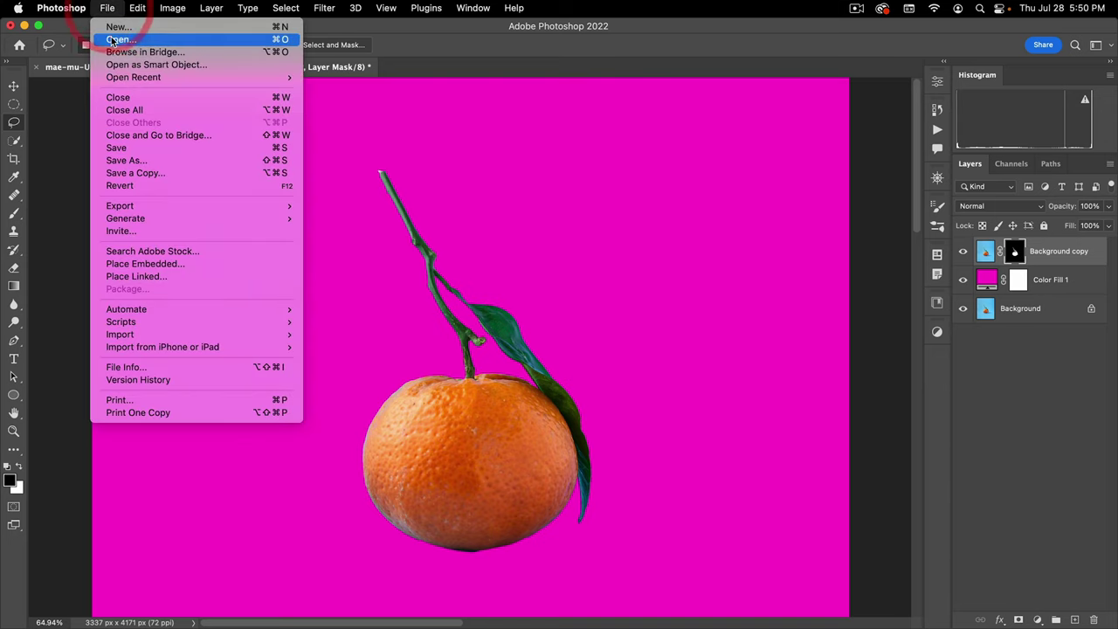
{"action": "left_click", "coordinate": [109, 38]}
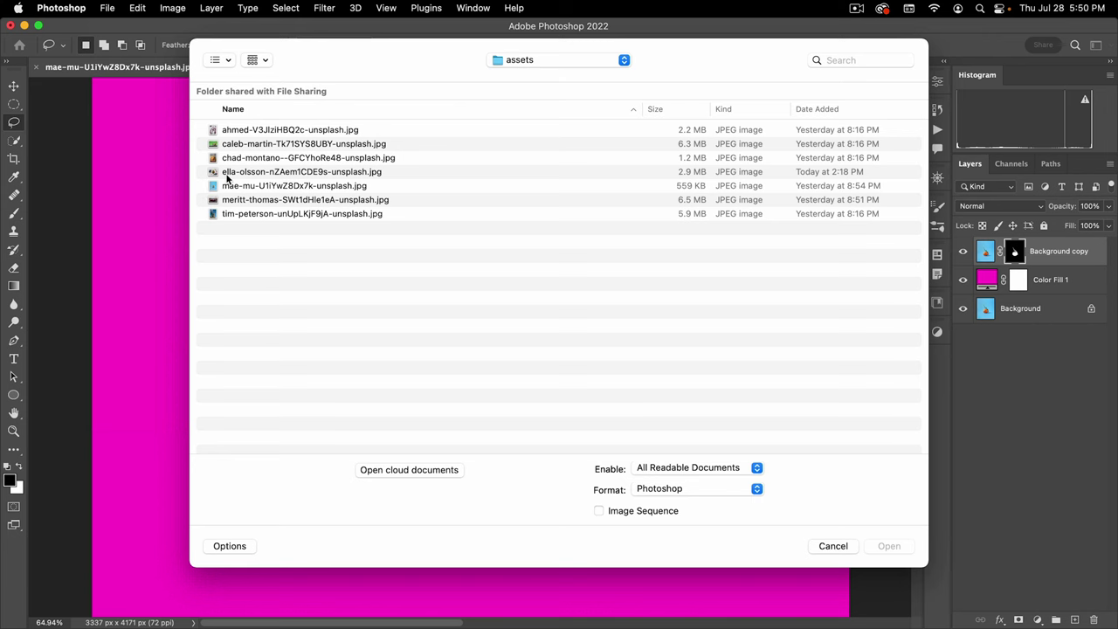
{"action": "double_click", "coordinate": [296, 172]}
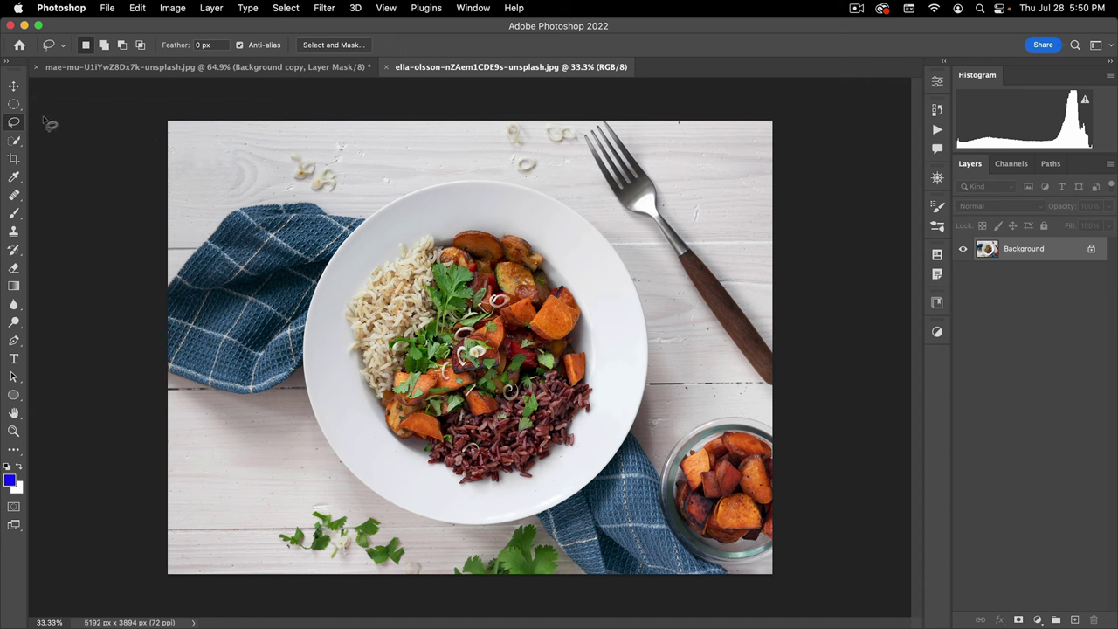
{"action": "left_click", "coordinate": [14, 104]}
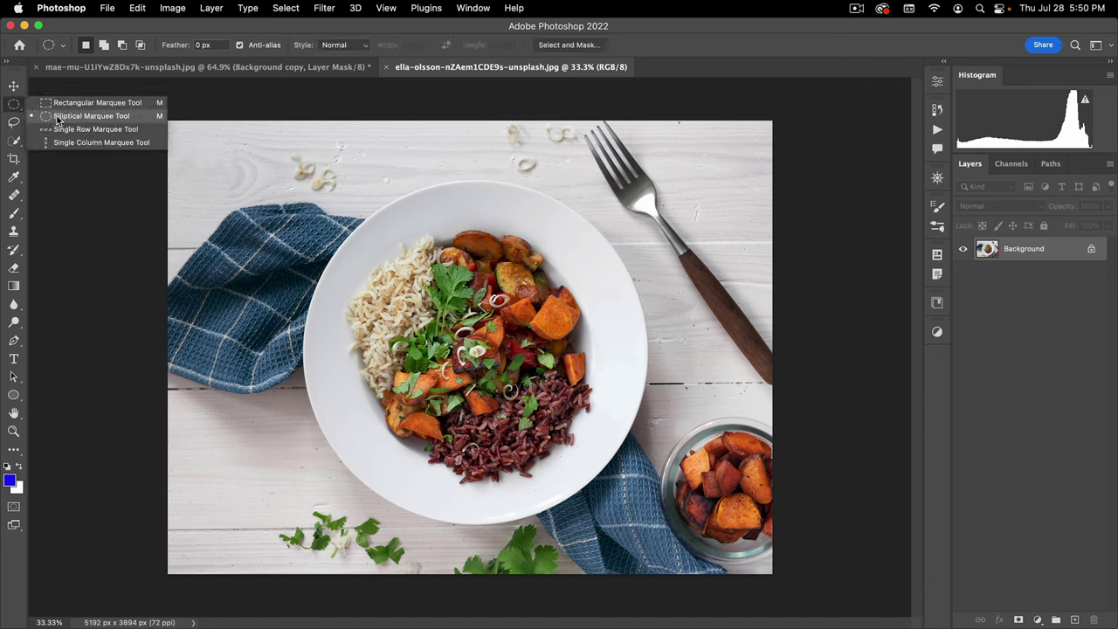
{"action": "left_click", "coordinate": [101, 118]}
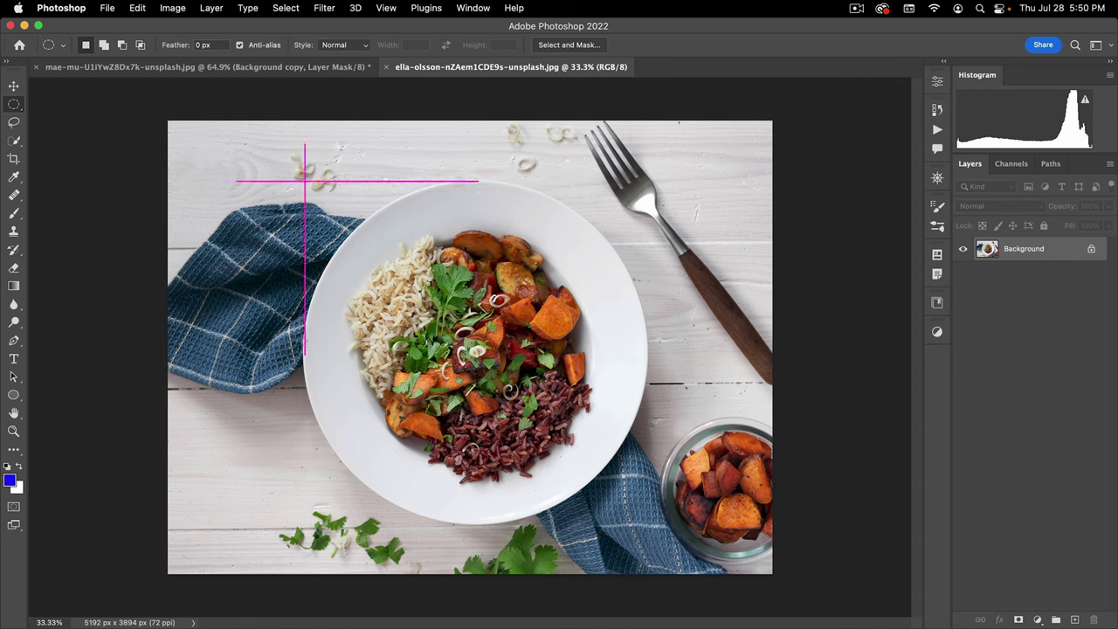
- Try to select the plate with a corner-drawn elliptical marquee about 2959 by 2965 px, and clear the selection
{"action": "left_click_drag", "start_coordinate": [305, 182], "coordinate": [651, 528]}
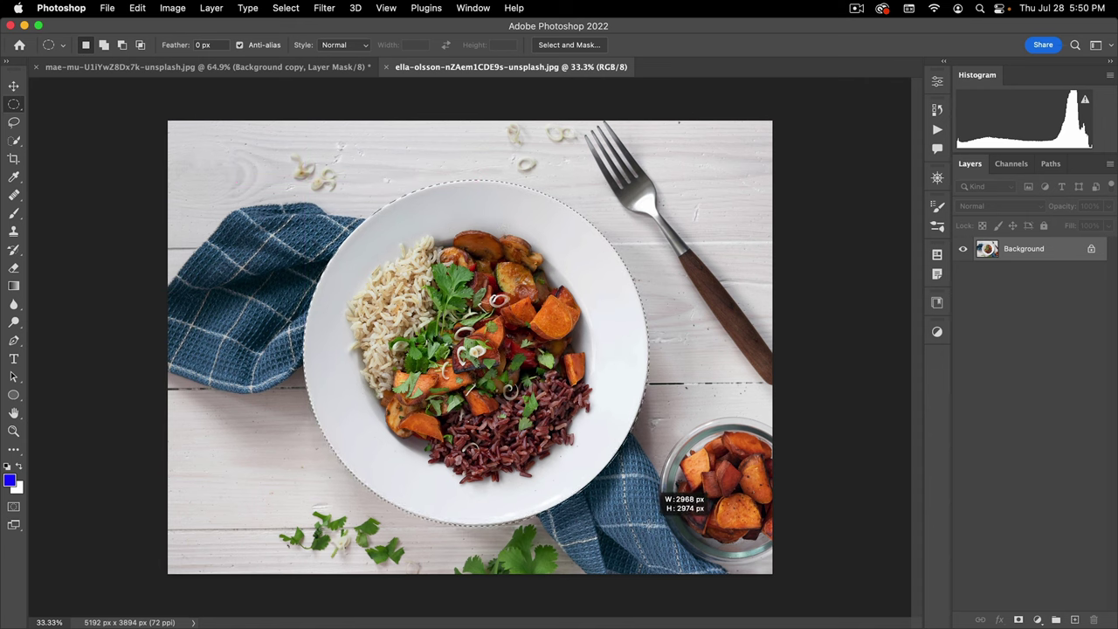
{"action": "left_click_drag", "start_coordinate": [650, 526], "coordinate": [649, 523]}
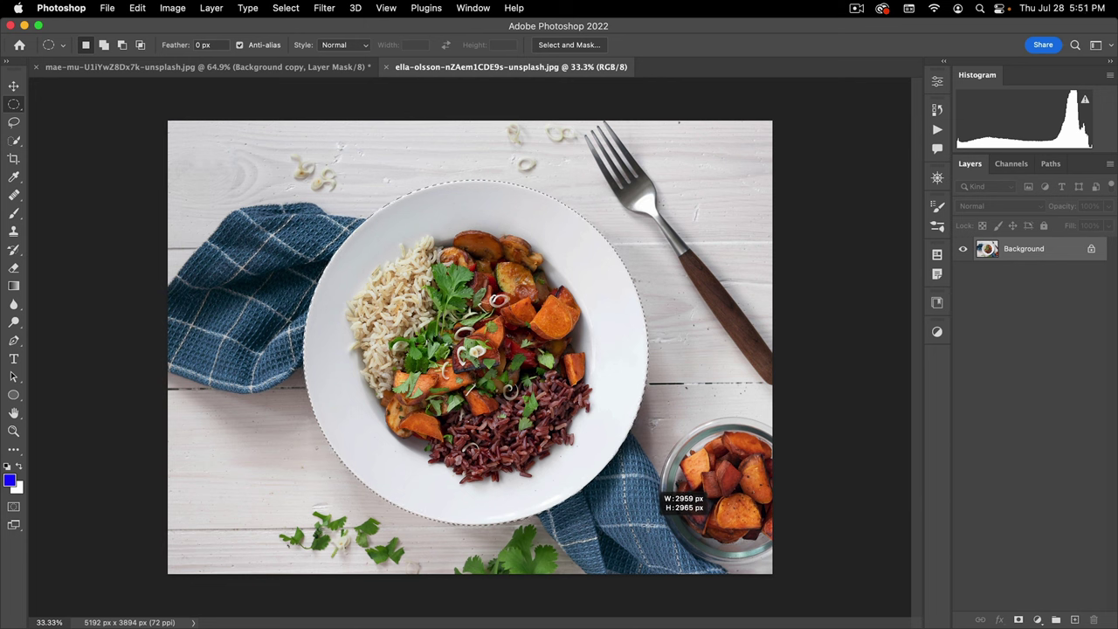
{"action": "left_click_drag", "start_coordinate": [648, 523], "coordinate": [649, 523]}
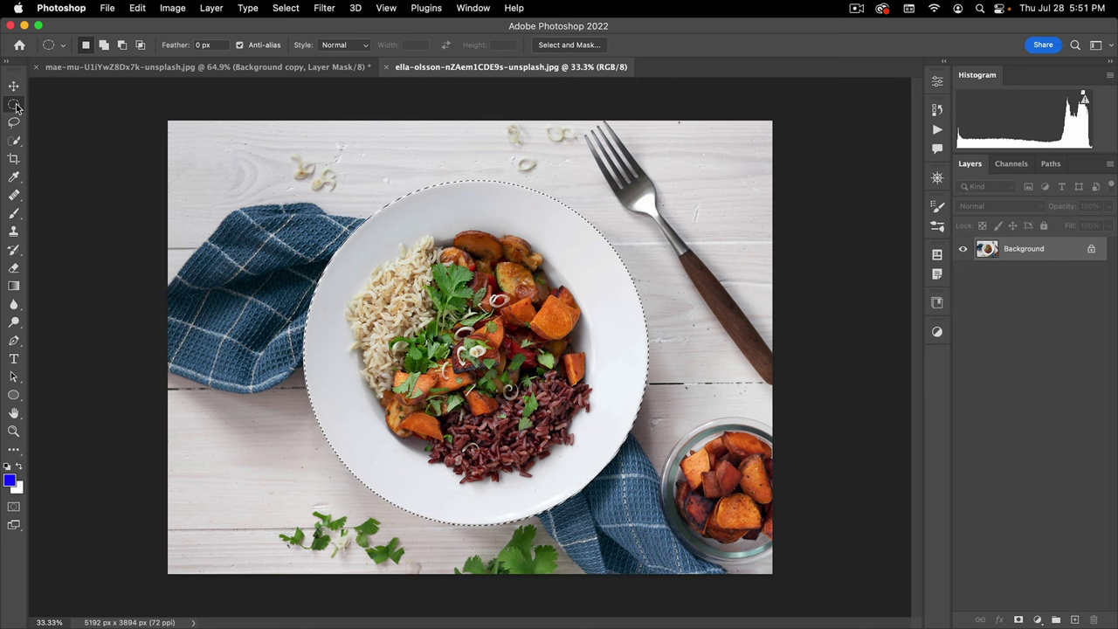
{"action": "left_click", "coordinate": [385, 164]}
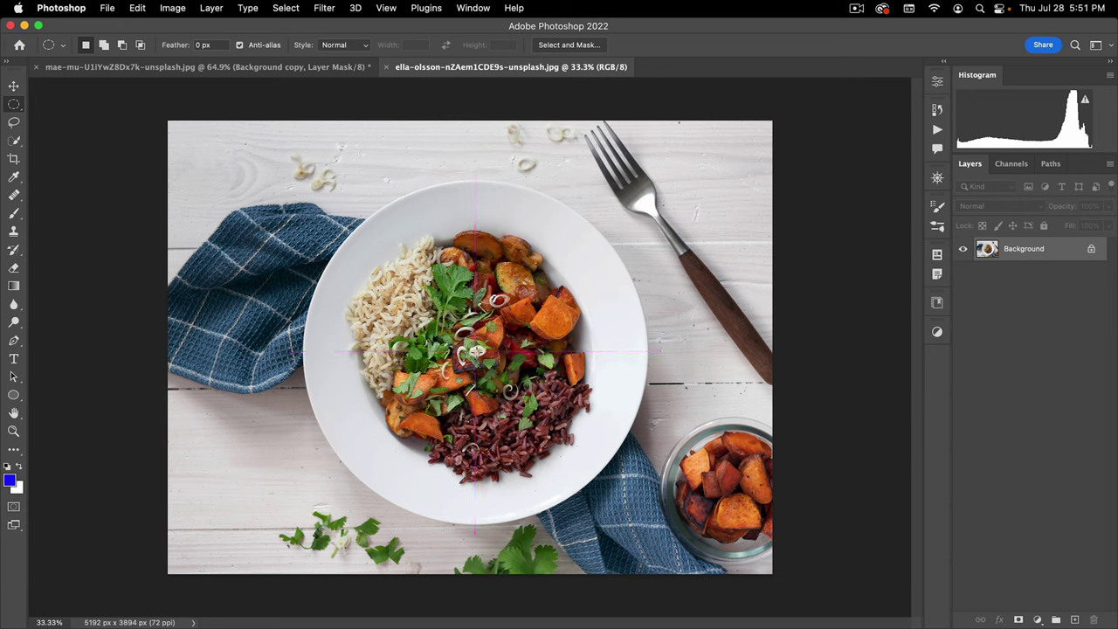
- Select the plate with a circular marquee drawn outward from its center, about 2970 px in diameter and aligned to the rim
{"action": "left_click_drag", "start_coordinate": [476, 349], "coordinate": [648, 160]}
{"action": "key", "text": "alt"}
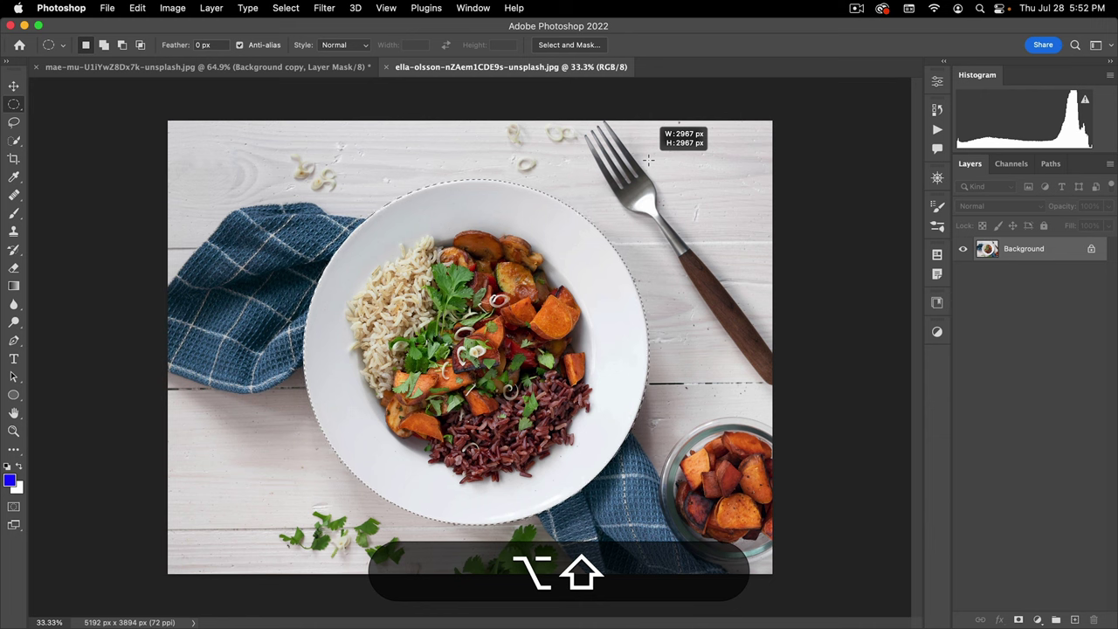
{"action": "left_click_drag", "start_coordinate": [648, 159], "coordinate": [649, 160]}
{"action": "key", "text": "space"}
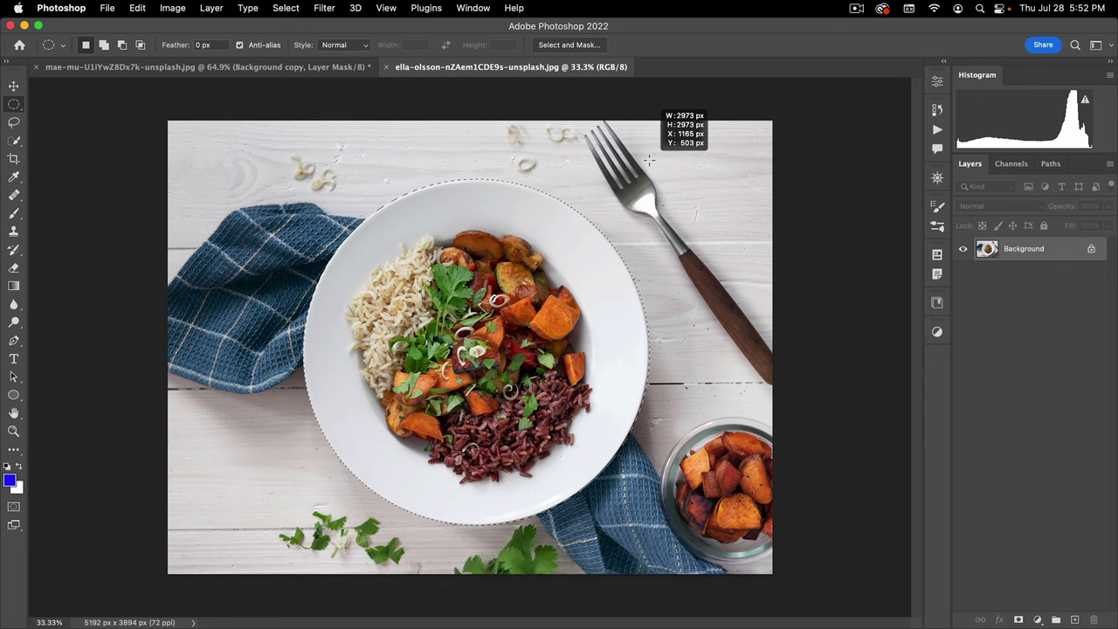
{"action": "mouse_move", "coordinate": [649, 160]}
{"action": "left_mouse_down"}
{"action": "mouse_move", "coordinate": [572, 203]}
{"action": "mouse_move", "coordinate": [587, 162]}
{"action": "mouse_move", "coordinate": [668, 161]}
{"action": "mouse_move", "coordinate": [656, 206]}
{"action": "mouse_move", "coordinate": [610, 161]}
{"action": "mouse_move", "coordinate": [648, 162]}
{"action": "left_mouse_up"}
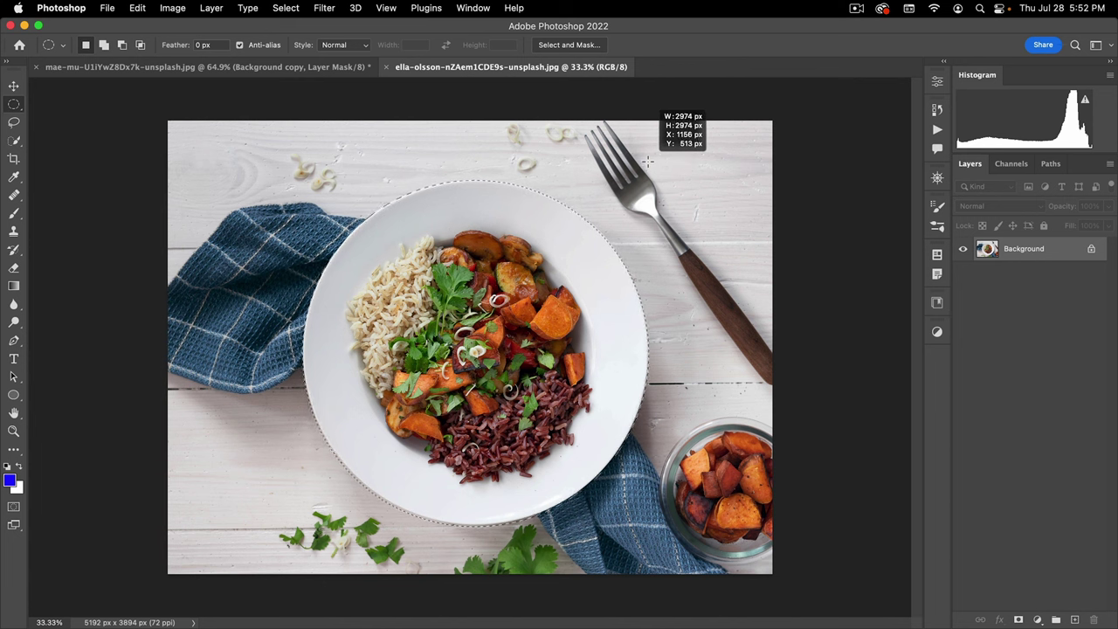
{"action": "left_click_drag", "start_coordinate": [647, 162], "coordinate": [647, 161]}
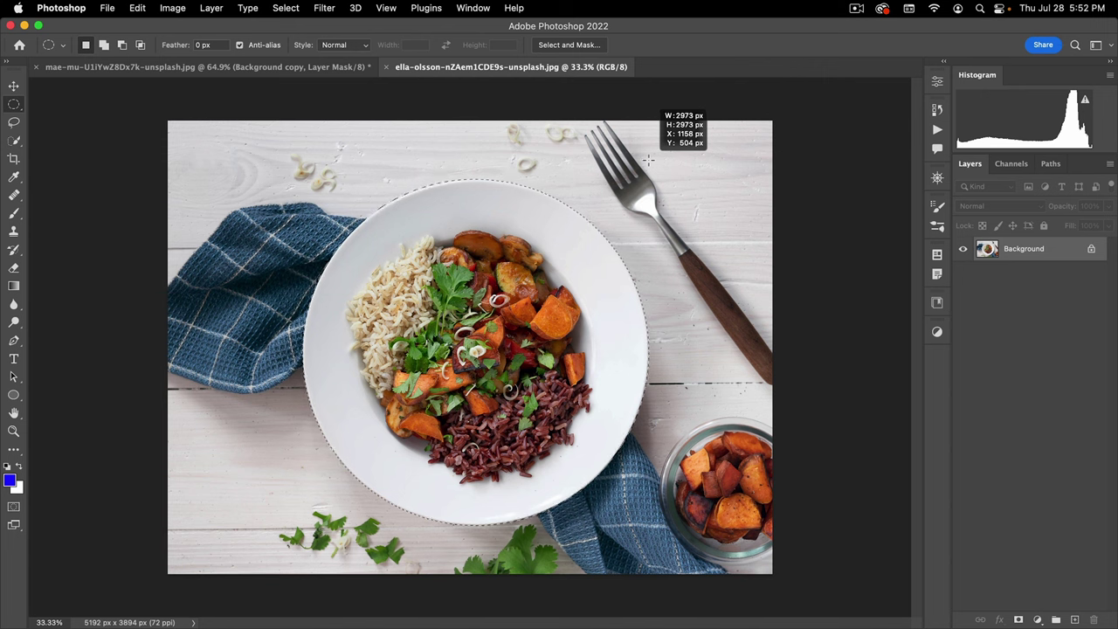
{"action": "key", "text": "alt+shift"}
{"action": "mouse_move", "coordinate": [647, 160]}
{"action": "left_mouse_down"}
{"action": "mouse_move", "coordinate": [634, 176]}
{"action": "mouse_move", "coordinate": [666, 136]}
{"action": "mouse_move", "coordinate": [626, 180]}
{"action": "mouse_move", "coordinate": [660, 133]}
{"action": "mouse_move", "coordinate": [627, 171]}
{"action": "mouse_move", "coordinate": [647, 158]}
{"action": "left_mouse_up"}
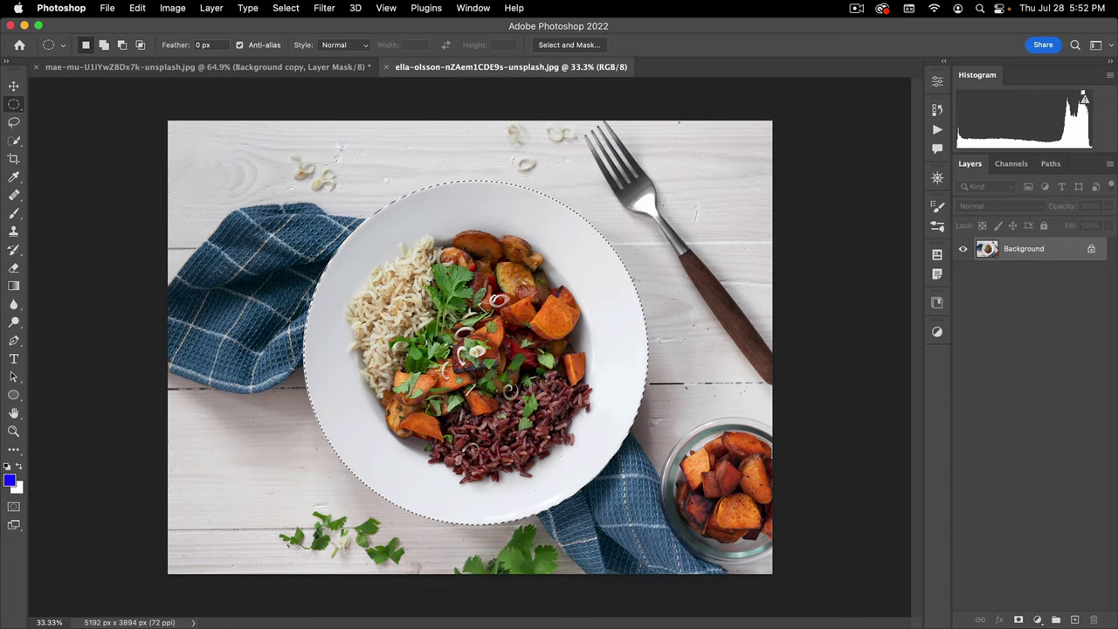
- Nudge the circular selection slightly left and back right against the plate's rim
{"action": "left_click_drag", "start_coordinate": [298, 350], "coordinate": [324, 364]}
{"action": "mouse_move", "coordinate": [571, 597]}
{"action": "left_mouse_down"}
{"action": "mouse_move", "coordinate": [653, 567]}
{"action": "mouse_move", "coordinate": [561, 603]}
{"action": "left_mouse_up"}
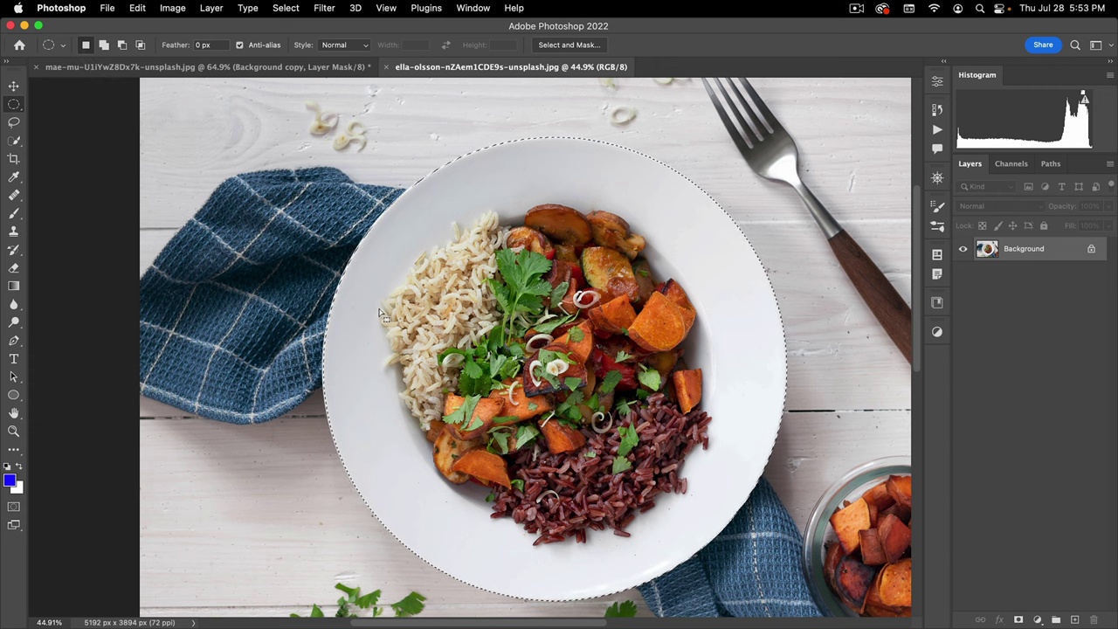
{"action": "key", "text": "Left"}
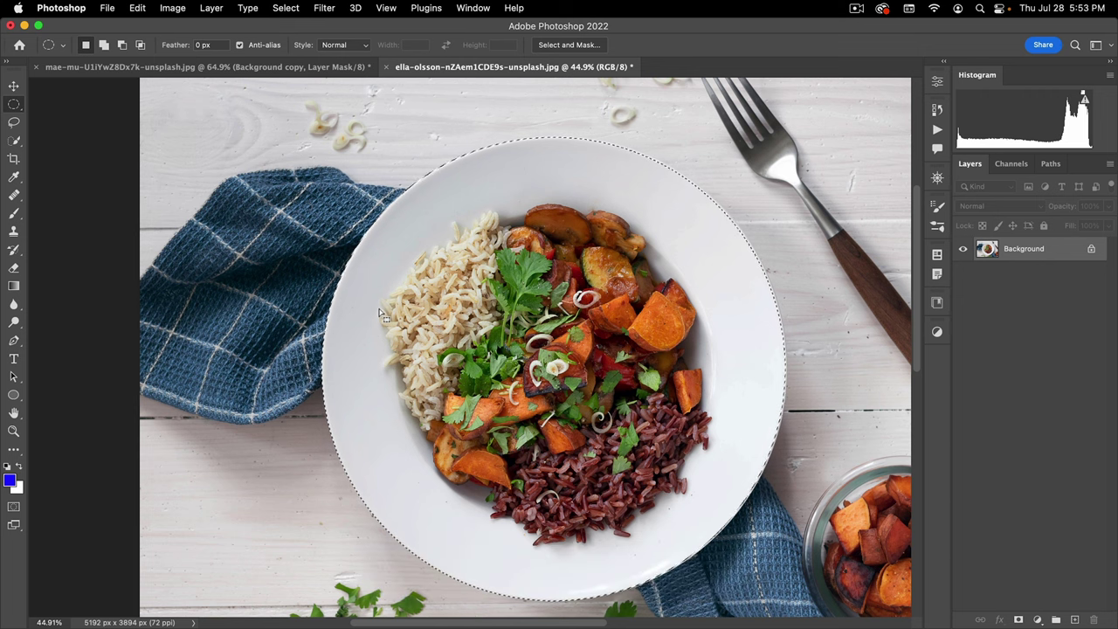
{"action": "key", "text": "Right"}
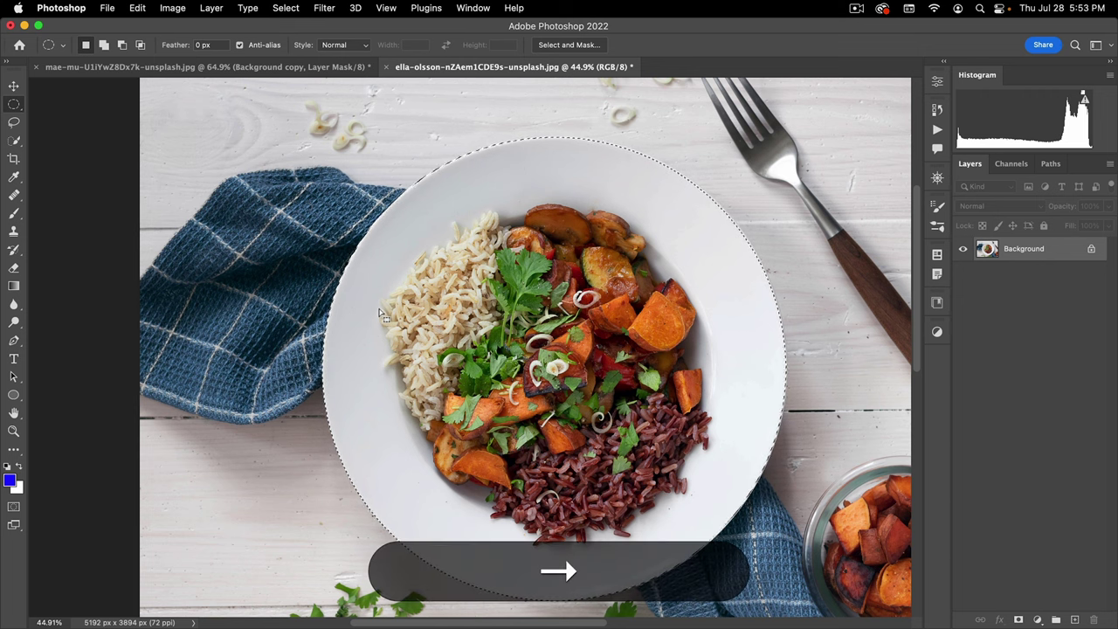
- Isolate the plate by adding a layer mask from the circular selection, and leave the layer deselected
{"action": "left_click", "coordinate": [1019, 619]}
{"action": "key", "text": "space"}
{"action": "left_click_drag", "start_coordinate": [499, 365], "coordinate": [479, 398]}
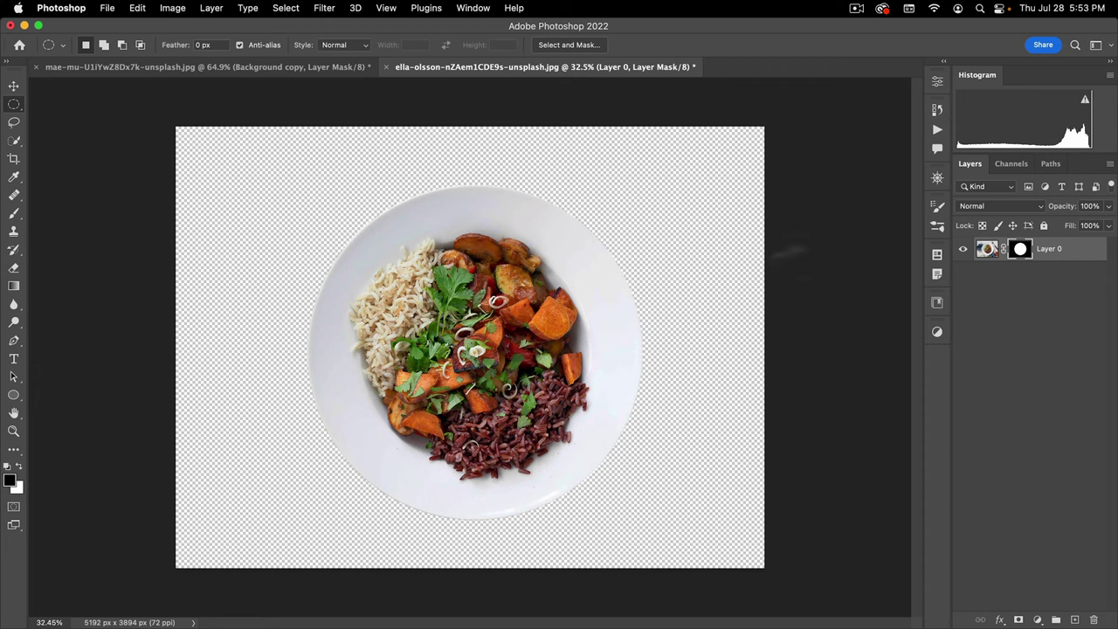
{"action": "left_click", "coordinate": [1043, 551]}
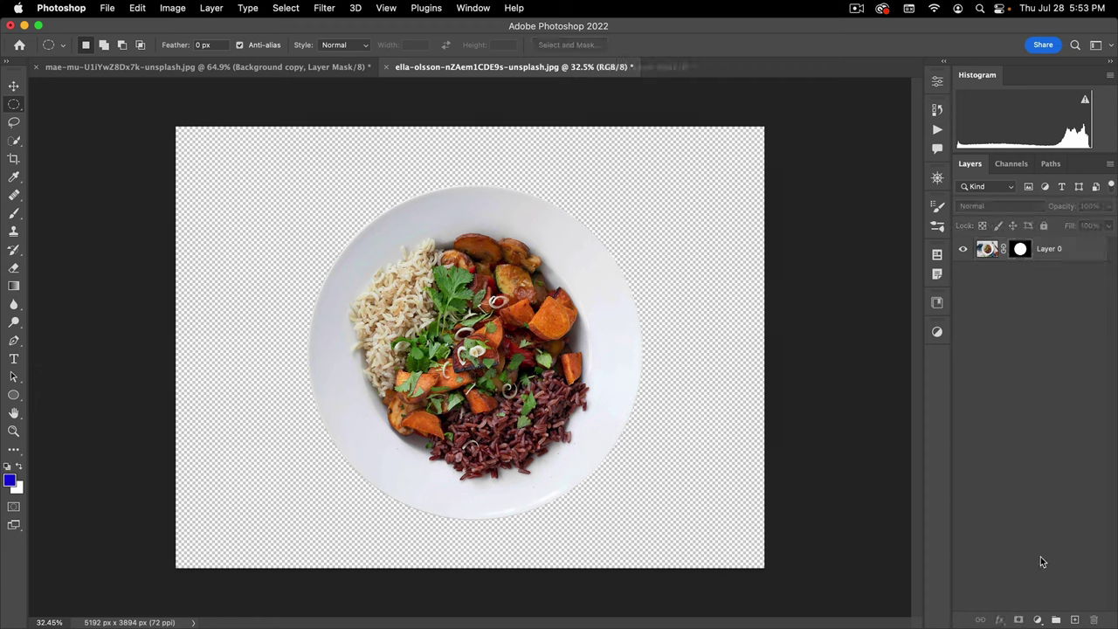
- Add a Pattern Fill layer using the brown wood planks from Nucly Patterns at 300% scale, and place it beneath the plate layer
{"action": "left_click", "coordinate": [1038, 619]}
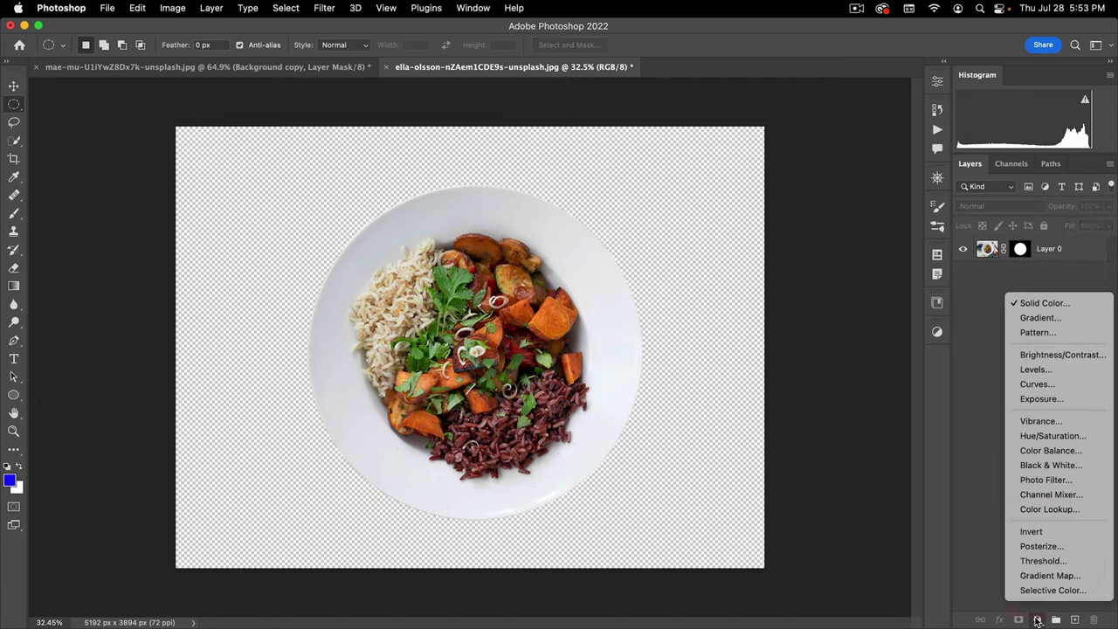
{"action": "left_click", "coordinate": [1040, 332]}
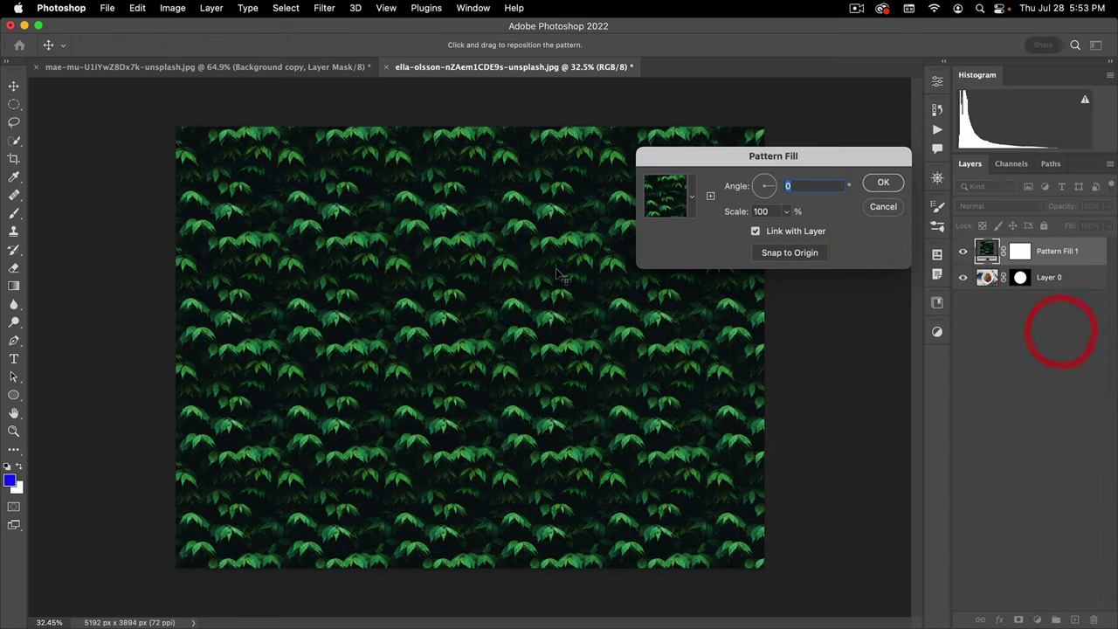
{"action": "left_click", "coordinate": [693, 199]}
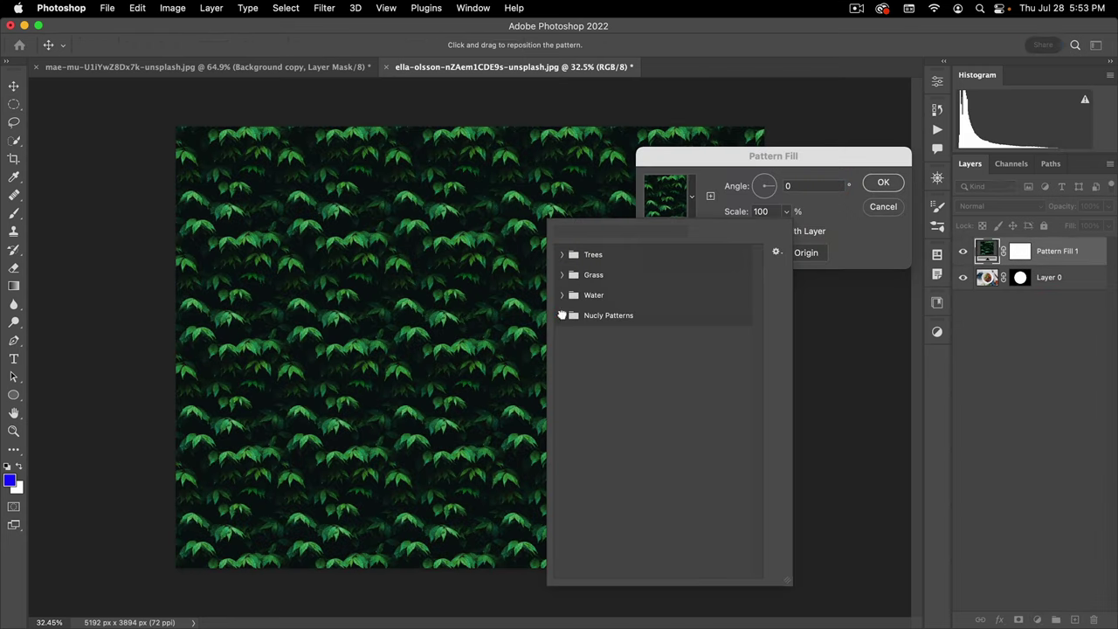
{"action": "left_click", "coordinate": [562, 315]}
{"action": "left_click", "coordinate": [602, 358]}
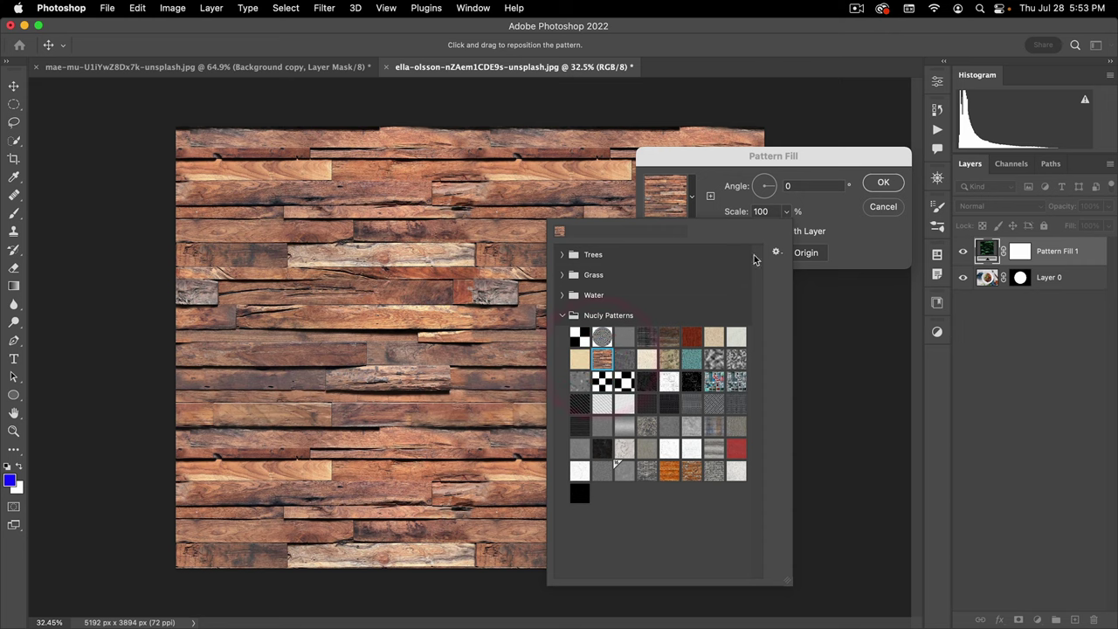
{"action": "left_click", "coordinate": [737, 201]}
{"action": "left_click", "coordinate": [725, 212]}
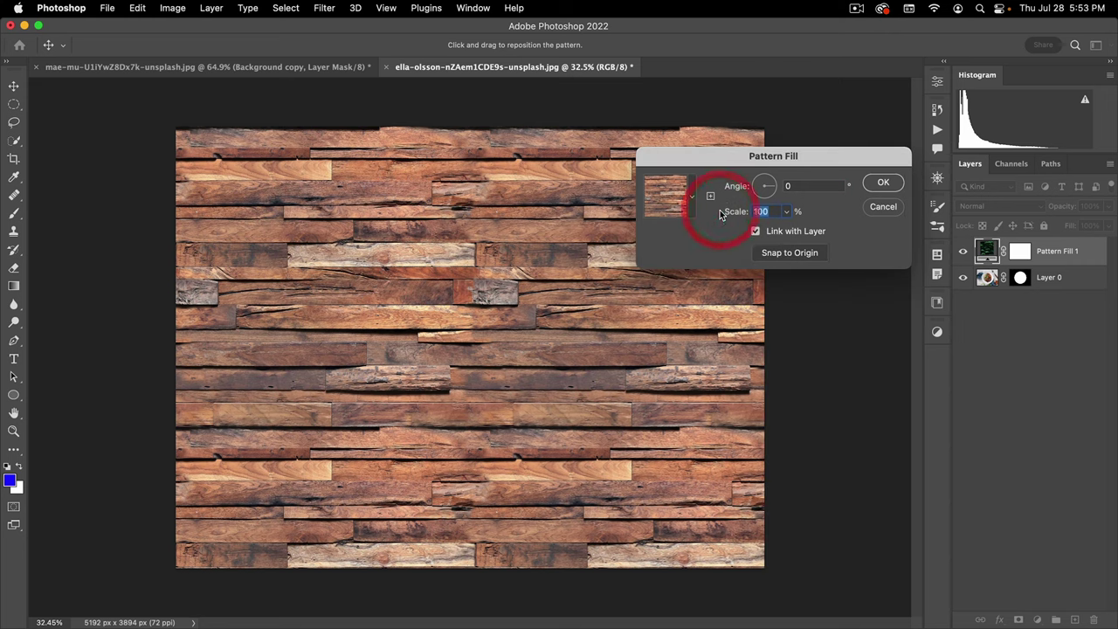
{"action": "type", "text": "300"}
{"action": "left_click", "coordinate": [890, 186]}
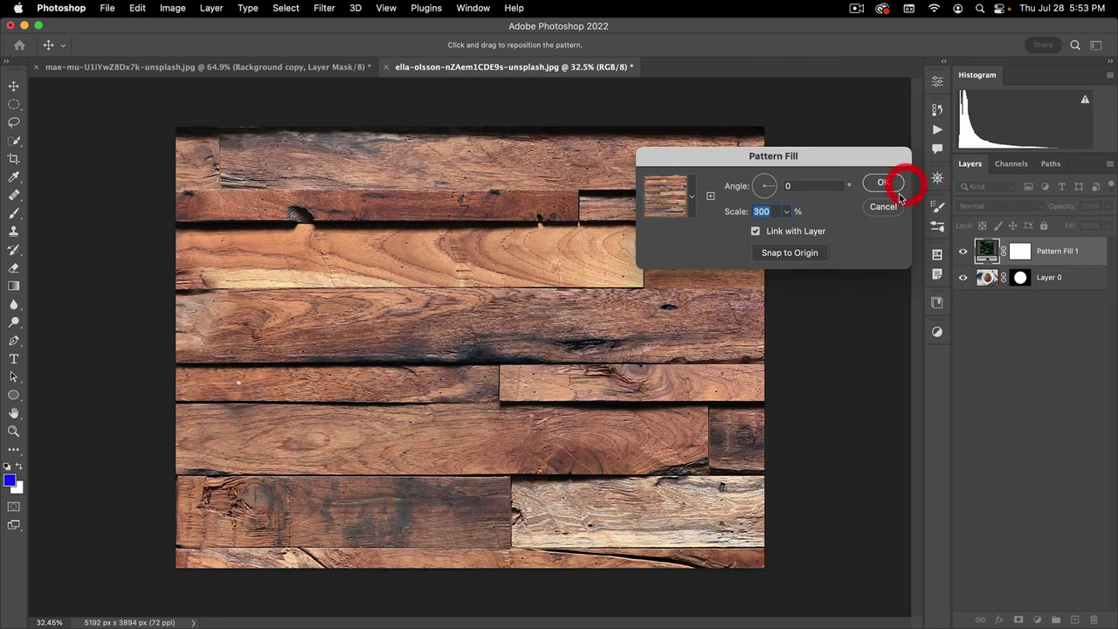
{"action": "left_click_drag", "start_coordinate": [988, 251], "coordinate": [996, 288]}
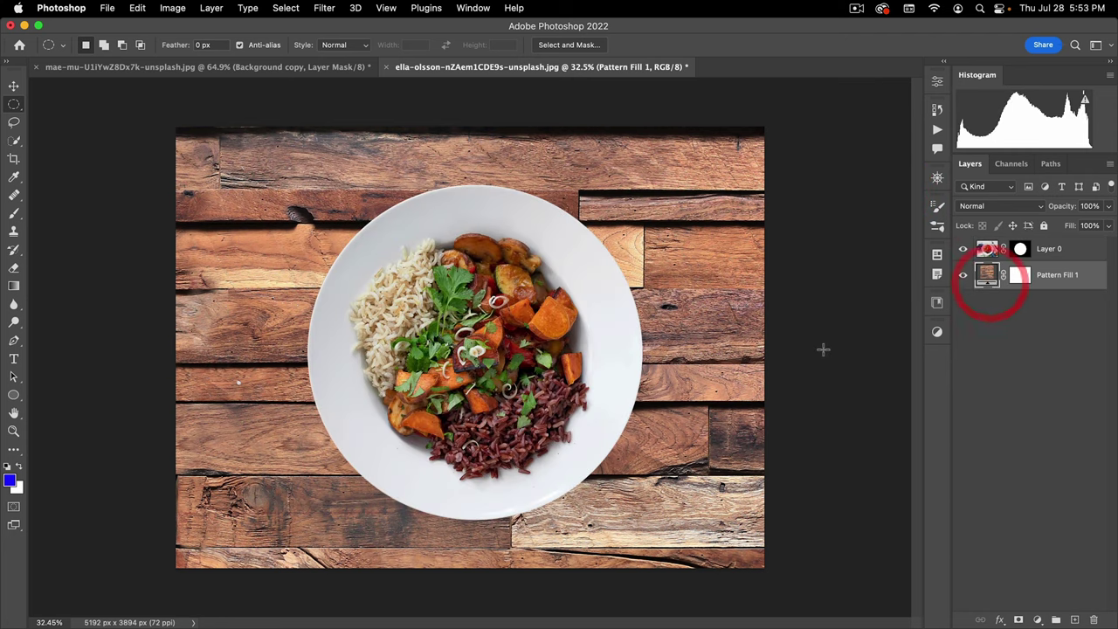
- Give the plate layer a drop shadow with 77% opacity, a 45° angle, 135 px distance and 90 px size
{"action": "left_click", "coordinate": [988, 249]}
{"action": "left_click", "coordinate": [1037, 620]}
{"action": "left_click", "coordinate": [1000, 620]}
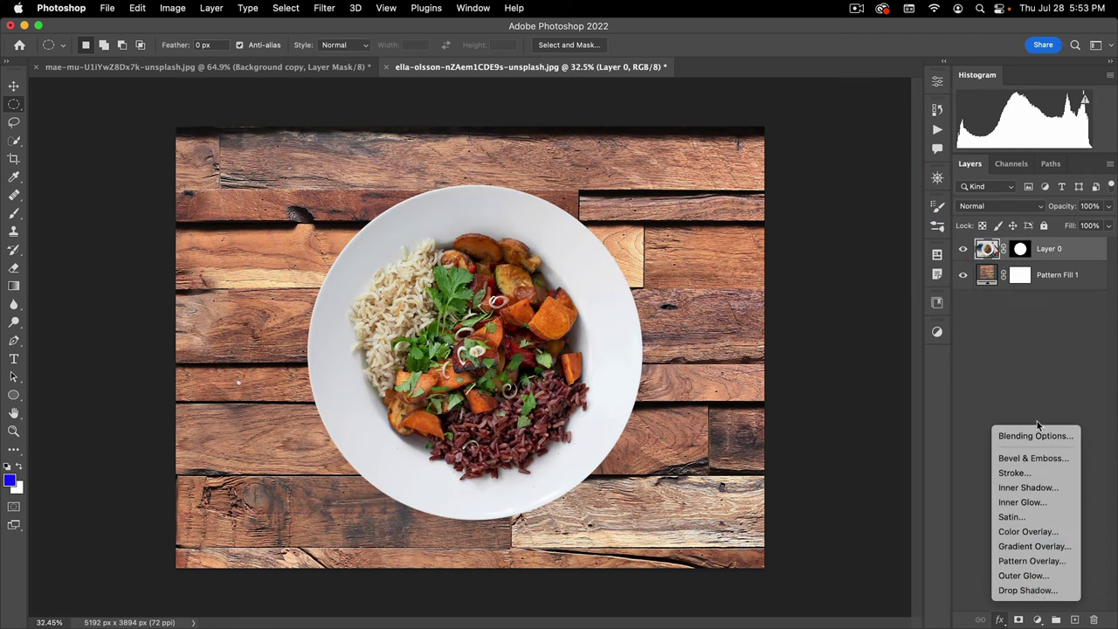
{"action": "left_click", "coordinate": [1024, 590]}
{"action": "left_click_drag", "start_coordinate": [405, 336], "coordinate": [394, 344]}
{"action": "left_click_drag", "start_coordinate": [824, 230], "coordinate": [838, 231]}
{"action": "left_click_drag", "start_coordinate": [835, 159], "coordinate": [862, 159]}
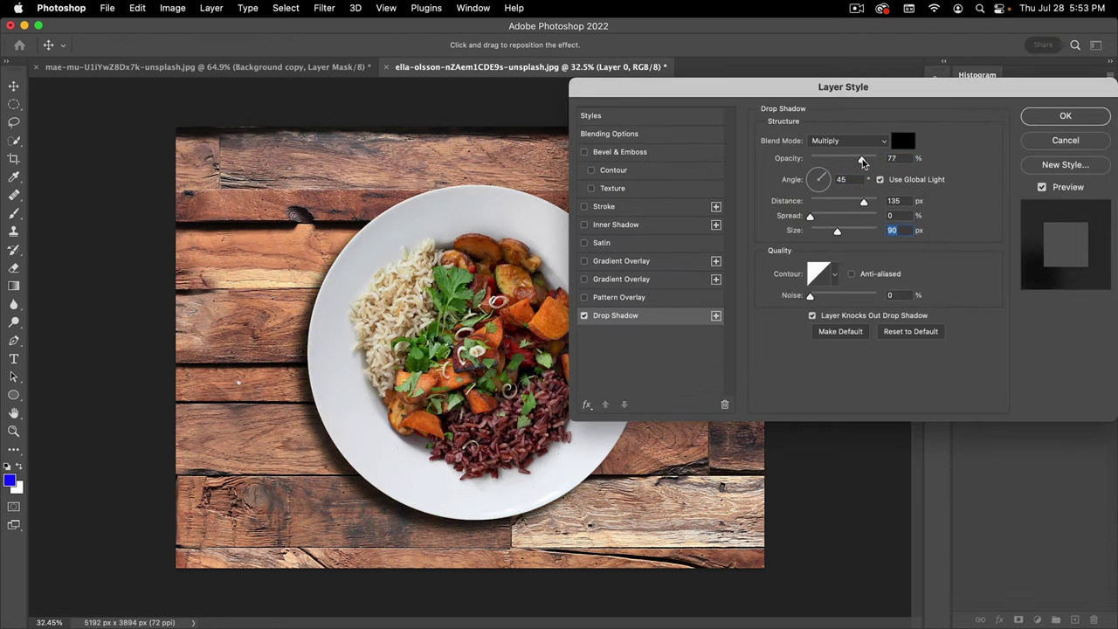
- Soften the plate's drop shadow by increasing its size, adjust its offset on the canvas, and apply the layer style
{"action": "left_click_drag", "start_coordinate": [472, 344], "coordinate": [463, 350]}
{"action": "left_click_drag", "start_coordinate": [838, 231], "coordinate": [869, 231]}
{"action": "left_click_drag", "start_coordinate": [472, 347], "coordinate": [492, 348]}
{"action": "left_click", "coordinate": [1060, 115]}
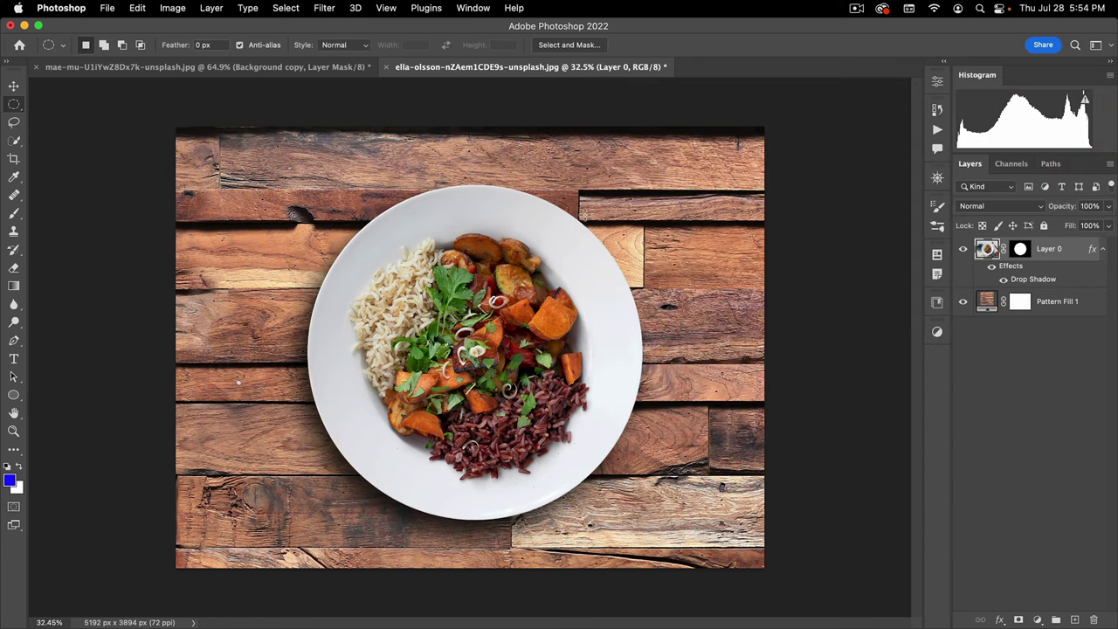
- Close the plate document without saving its changes, and start closing the orange document
{"action": "left_click", "coordinate": [388, 67]}
{"action": "left_click", "coordinate": [533, 281]}
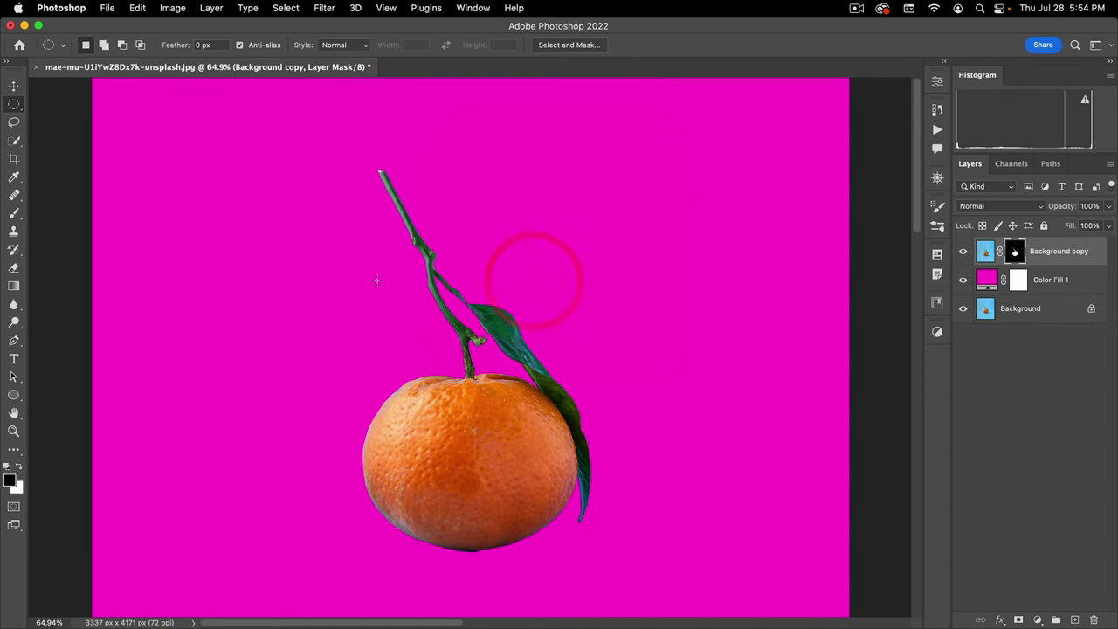
{"action": "left_click", "coordinate": [36, 67]}
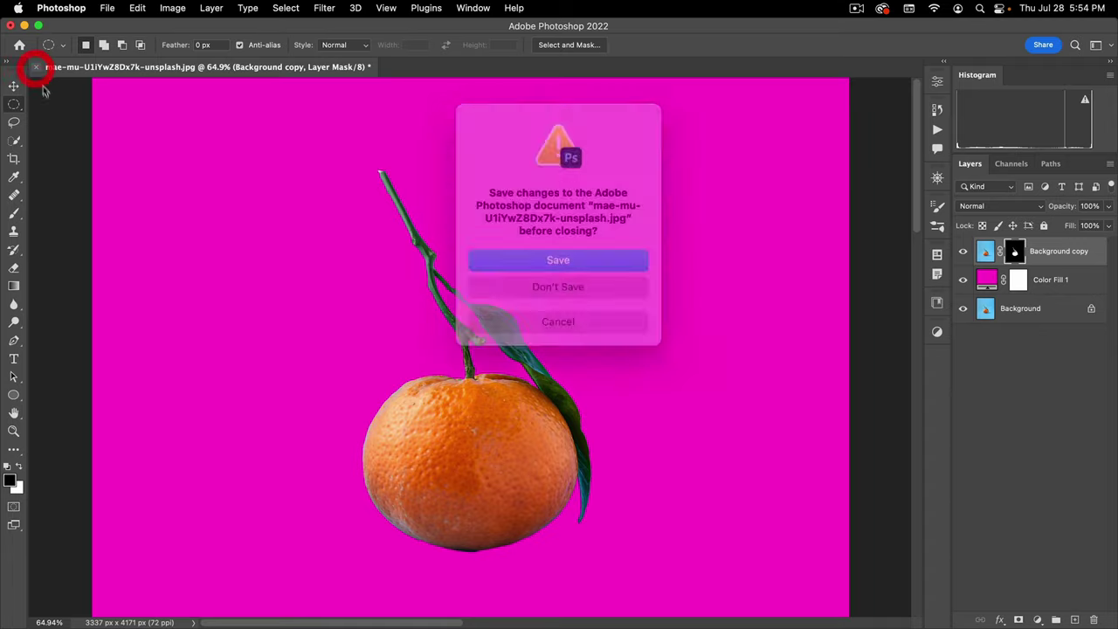
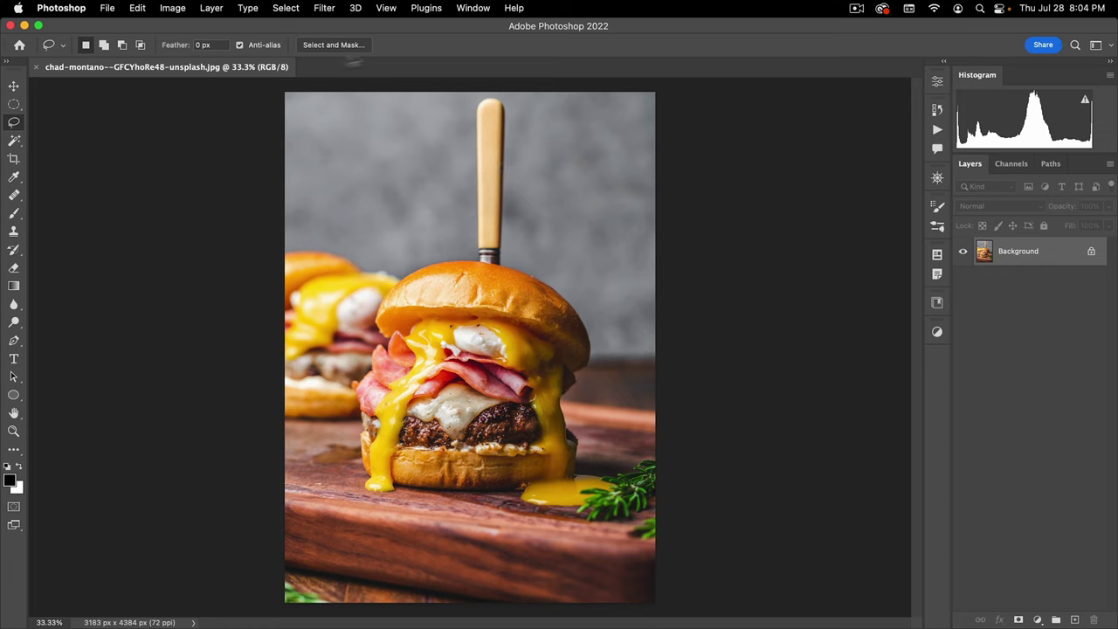
- Select the front burger and most of the blurred rear burger with the Quick Selection tool
{"action": "left_click", "coordinate": [334, 44]}
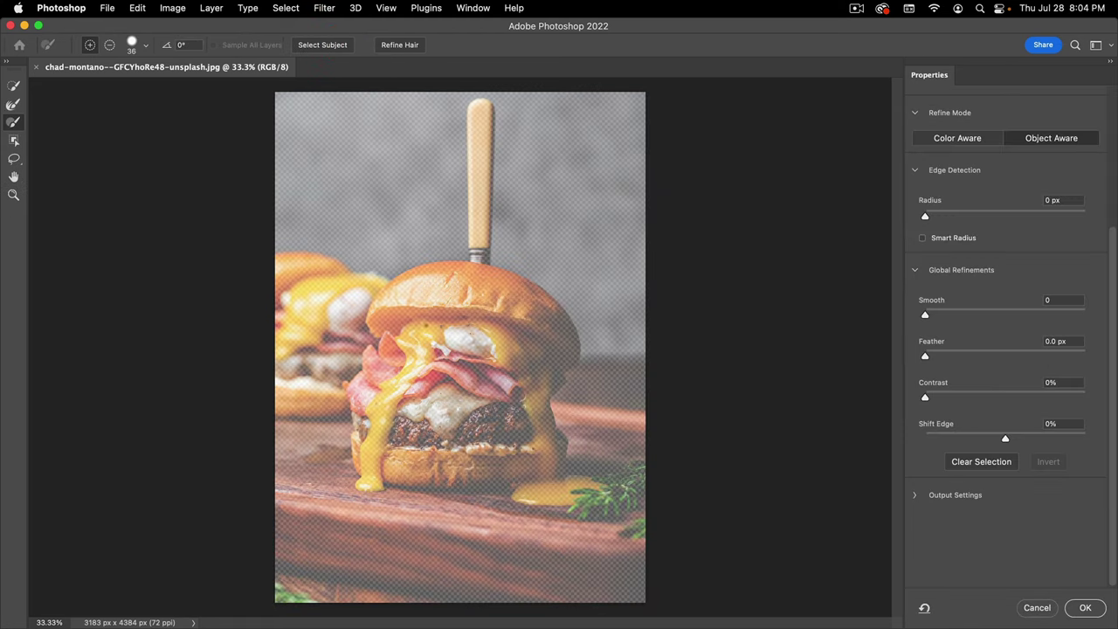
{"action": "left_click", "coordinate": [1038, 610]}
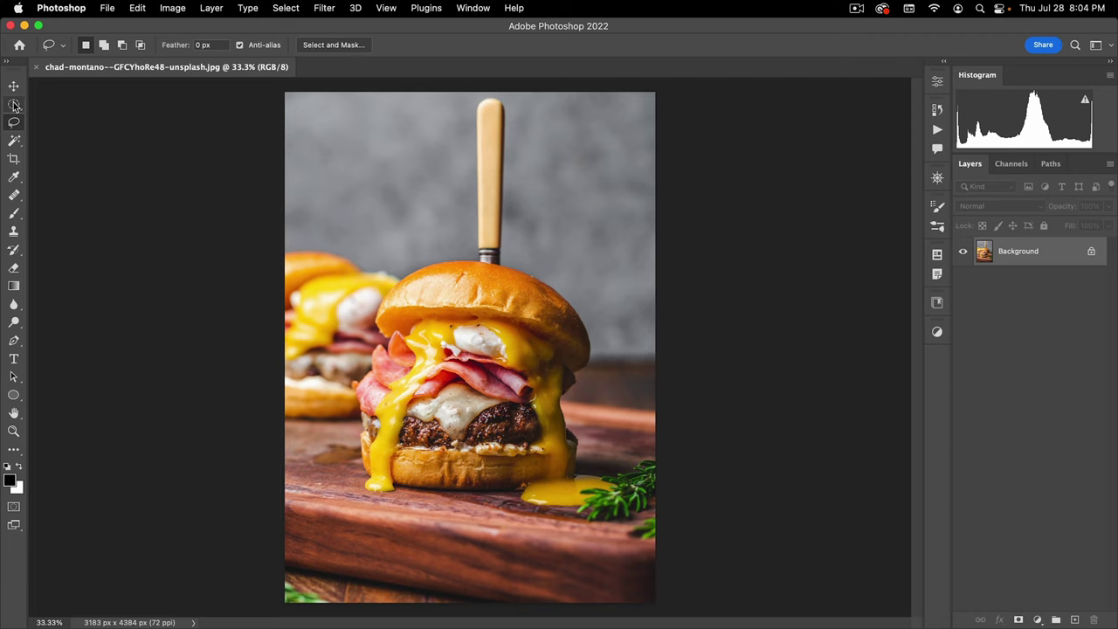
{"action": "left_click_drag", "start_coordinate": [13, 140], "coordinate": [88, 155]}
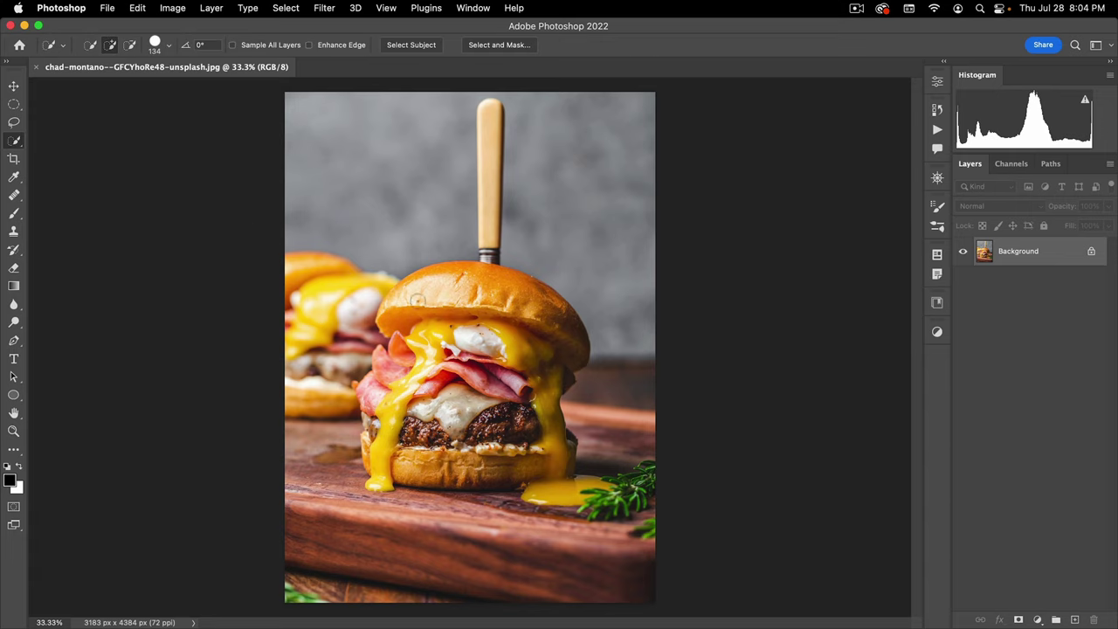
{"action": "mouse_move", "coordinate": [396, 308]}
{"action": "left_mouse_down"}
{"action": "mouse_move", "coordinate": [472, 275]}
{"action": "mouse_move", "coordinate": [559, 323]}
{"action": "mouse_move", "coordinate": [563, 306]}
{"action": "left_mouse_up"}
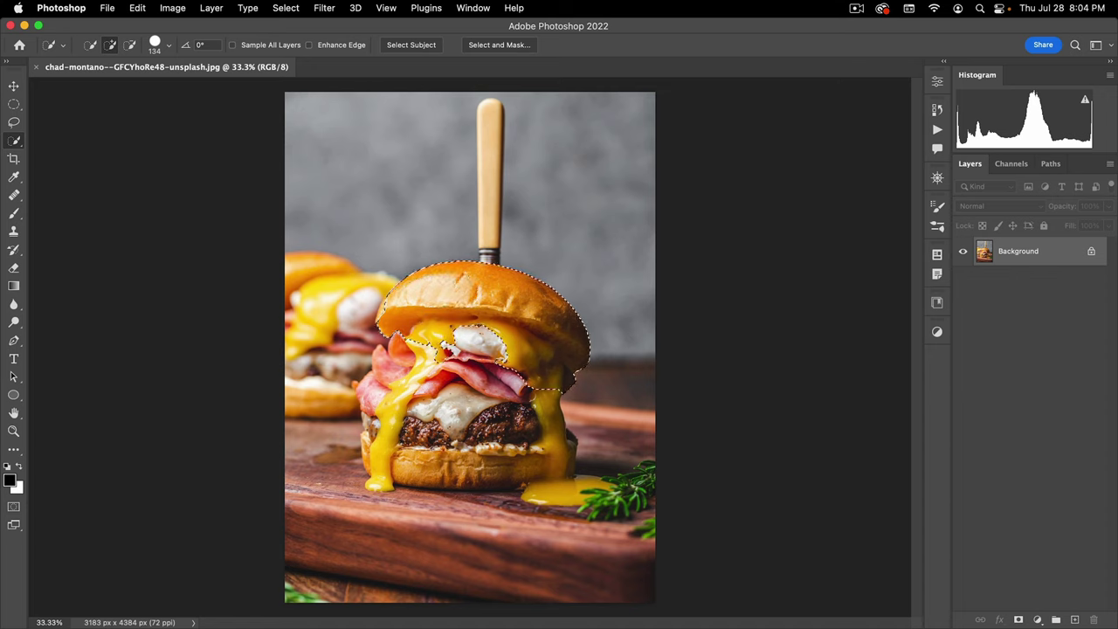
{"action": "mouse_move", "coordinate": [551, 376]}
{"action": "left_mouse_down"}
{"action": "mouse_move", "coordinate": [546, 480]}
{"action": "mouse_move", "coordinate": [415, 456]}
{"action": "mouse_move", "coordinate": [386, 418]}
{"action": "mouse_move", "coordinate": [400, 372]}
{"action": "left_mouse_up"}
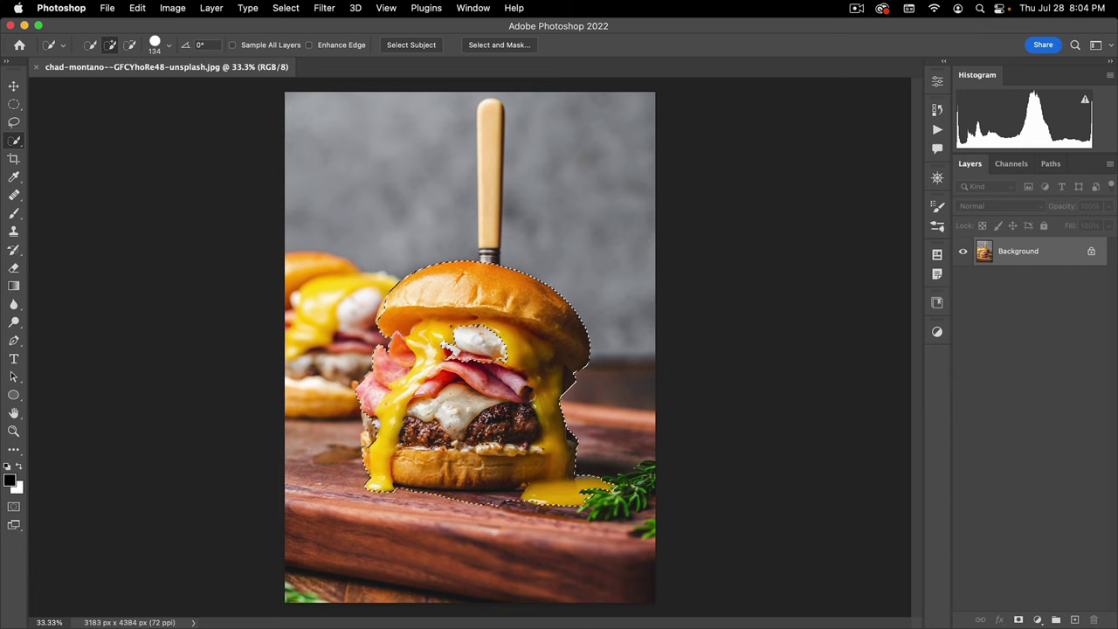
{"action": "mouse_move", "coordinate": [459, 345]}
{"action": "left_mouse_down"}
{"action": "mouse_move", "coordinate": [472, 337]}
{"action": "mouse_move", "coordinate": [410, 345]}
{"action": "mouse_move", "coordinate": [385, 302]}
{"action": "mouse_move", "coordinate": [304, 267]}
{"action": "mouse_move", "coordinate": [316, 265]}
{"action": "left_mouse_up"}
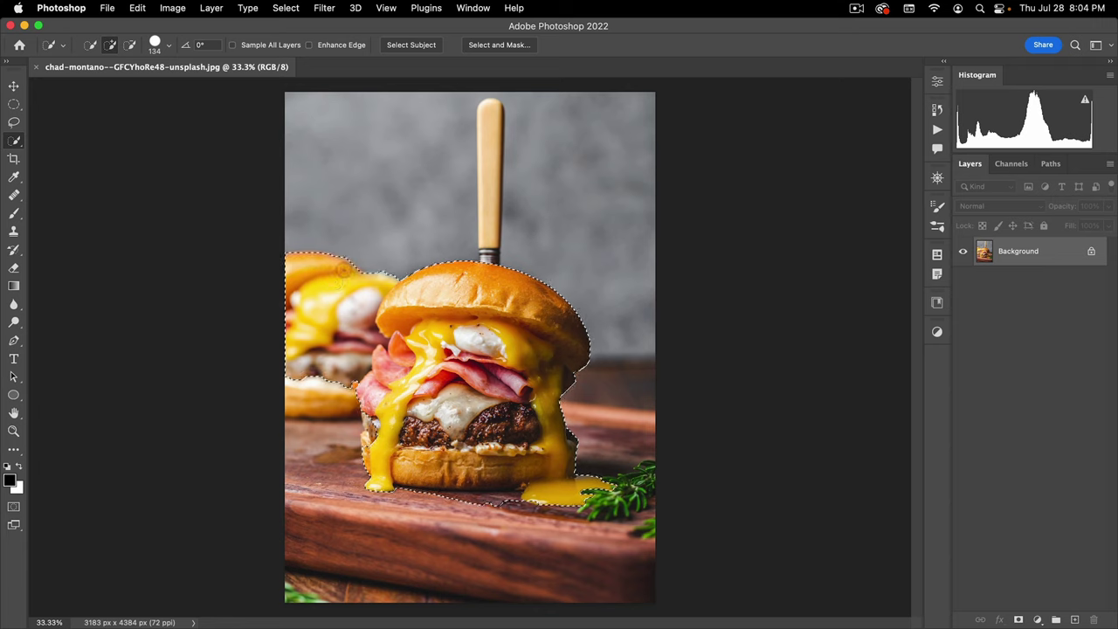
- Extend the quick selection over the rest of the rear burger, the wooden board, and the knife's handle and metal collar
{"action": "mouse_move", "coordinate": [332, 264]}
{"action": "left_mouse_down"}
{"action": "mouse_move", "coordinate": [367, 479]}
{"action": "mouse_move", "coordinate": [448, 504]}
{"action": "mouse_move", "coordinate": [616, 492]}
{"action": "mouse_move", "coordinate": [596, 455]}
{"action": "mouse_move", "coordinate": [580, 462]}
{"action": "mouse_move", "coordinate": [568, 496]}
{"action": "mouse_move", "coordinate": [562, 421]}
{"action": "left_mouse_up"}
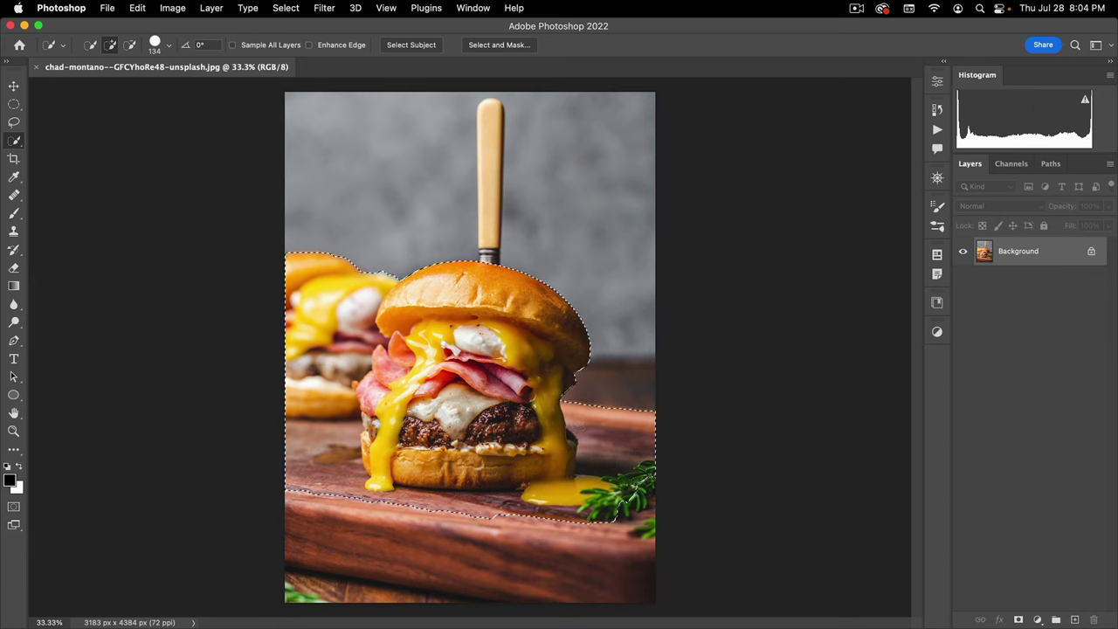
{"action": "mouse_move", "coordinate": [628, 545]}
{"action": "left_mouse_down"}
{"action": "mouse_move", "coordinate": [606, 568]}
{"action": "mouse_move", "coordinate": [583, 567]}
{"action": "left_mouse_up"}
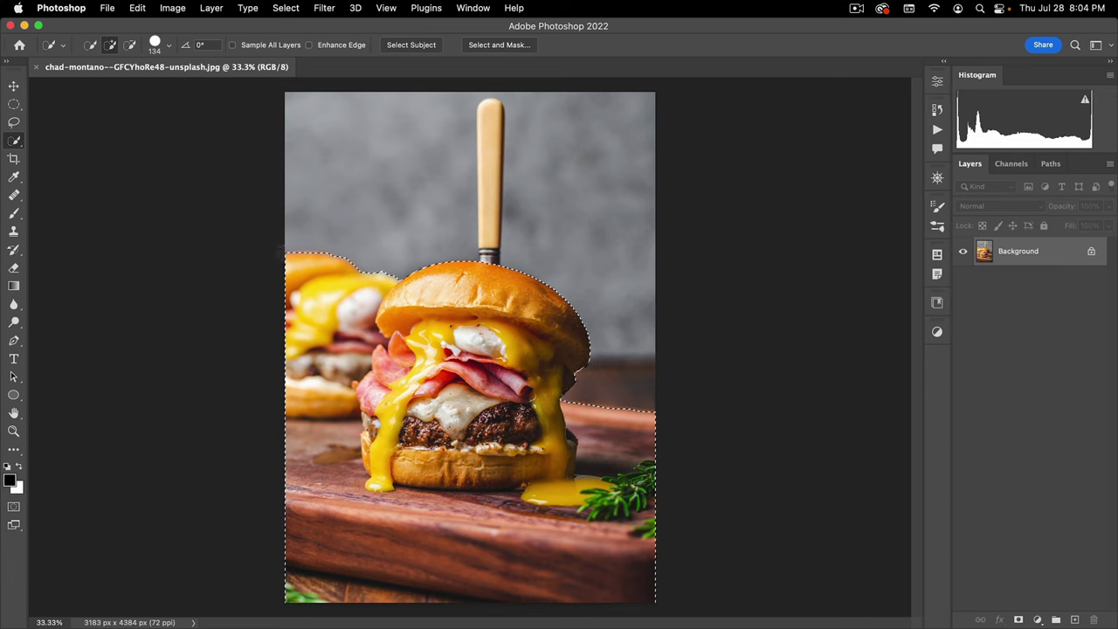
{"action": "left_click", "coordinate": [491, 131]}
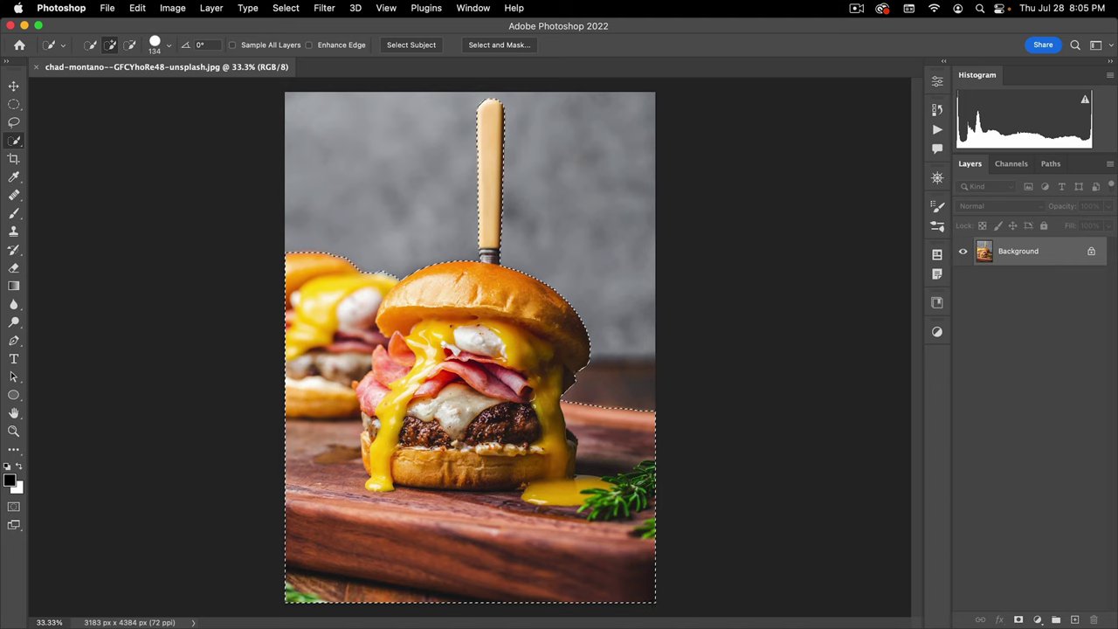
{"action": "left_click", "coordinate": [485, 257]}
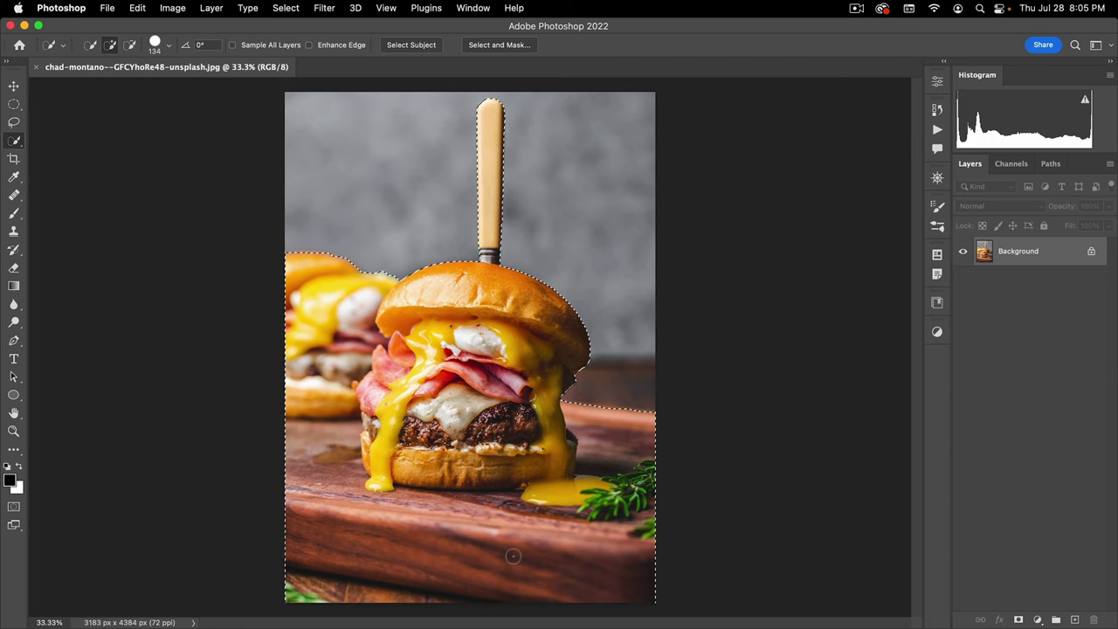
- Open Select and Mask for the burger selection and review the available view modes, keeping Overlay
{"action": "left_click", "coordinate": [491, 46]}
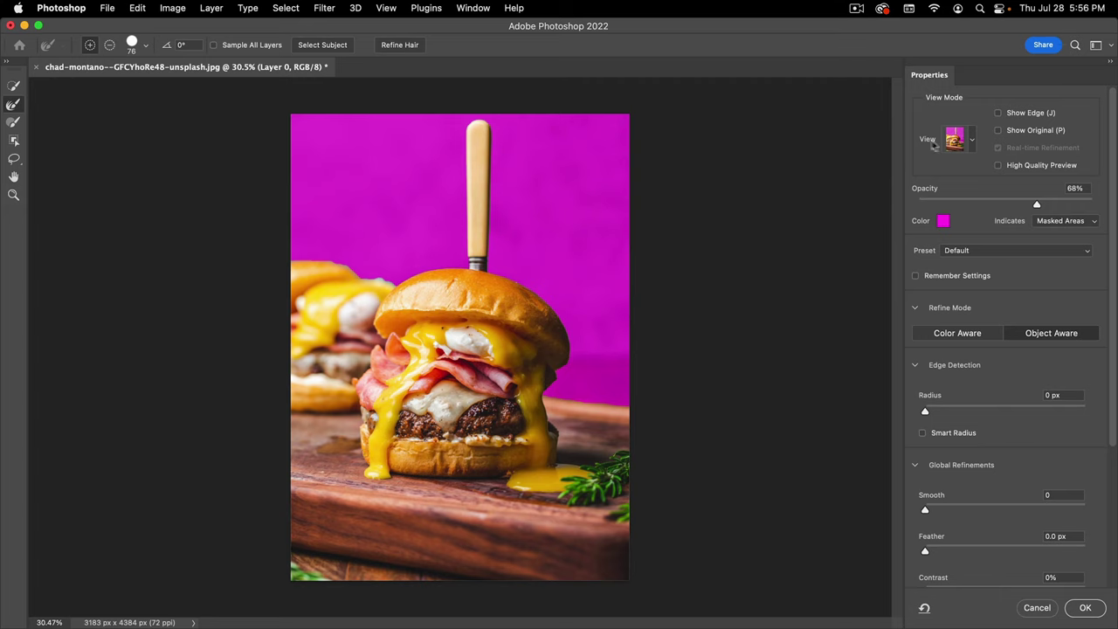
{"action": "left_click", "coordinate": [973, 142]}
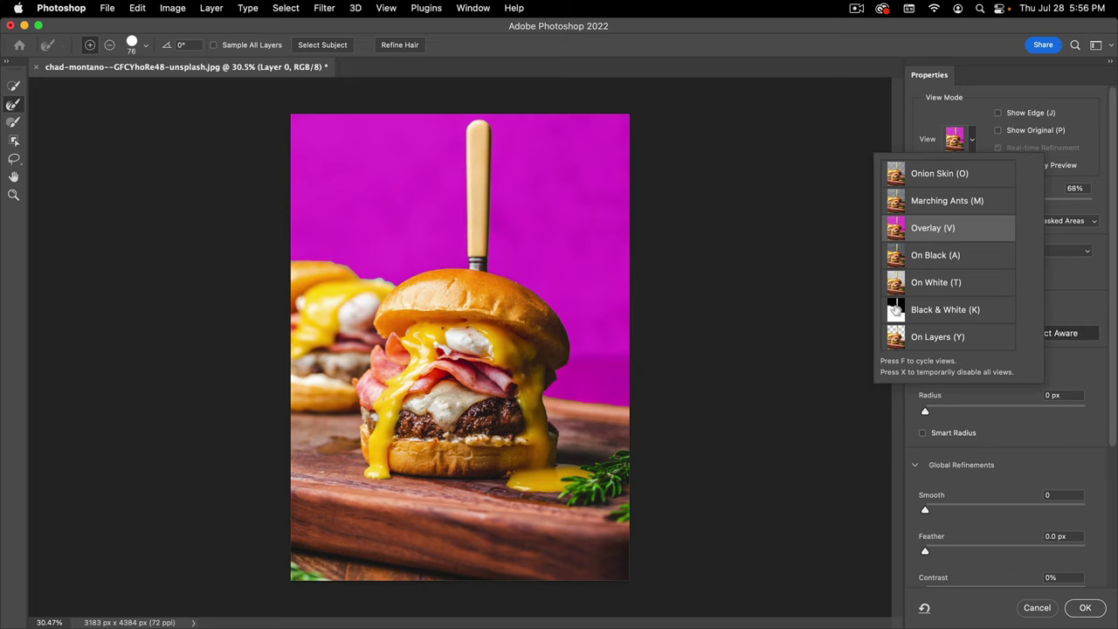
{"action": "left_click", "coordinate": [933, 144]}
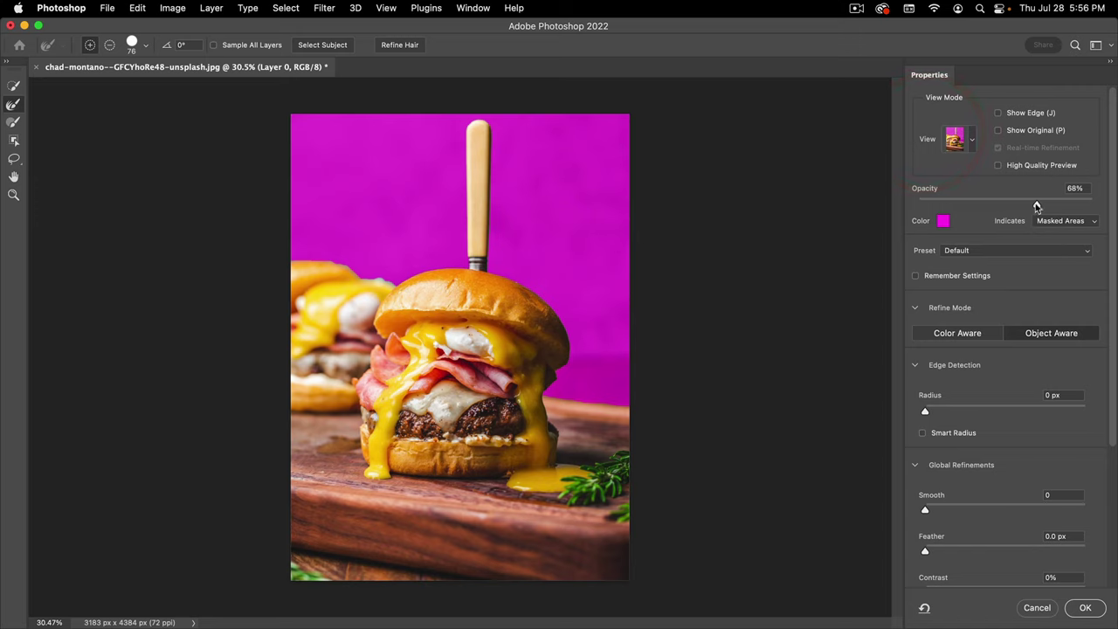
- Try an orange (ff9600) overlay on the masked areas, previewing it at 39% and 100% opacity
{"action": "left_click_drag", "start_coordinate": [1037, 206], "coordinate": [987, 205]}
{"action": "left_click", "coordinate": [943, 220]}
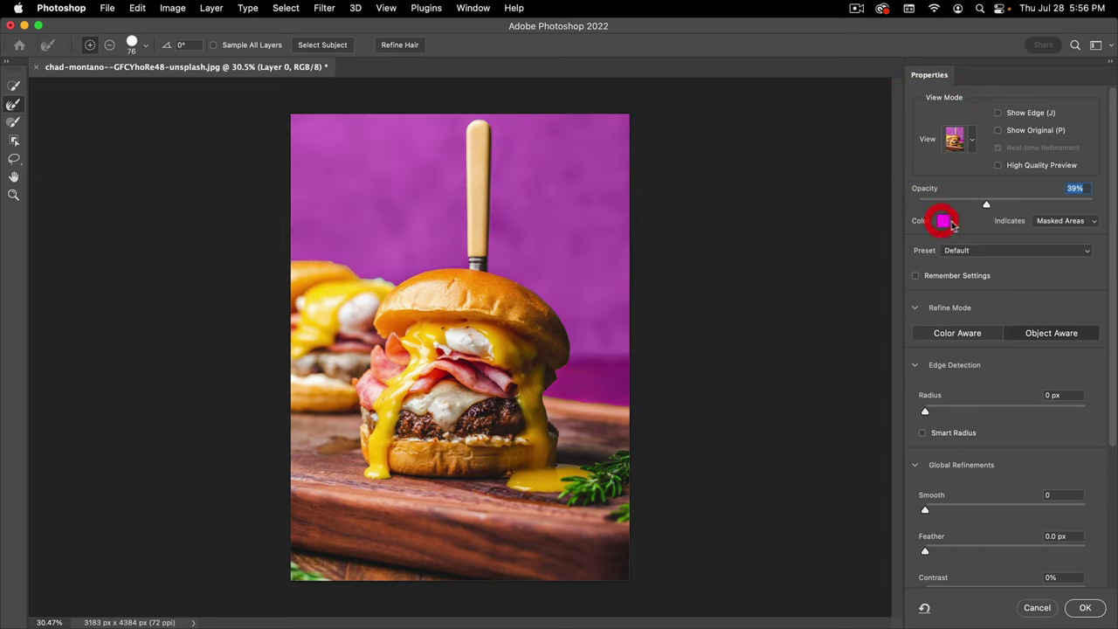
{"action": "left_click_drag", "start_coordinate": [778, 313], "coordinate": [776, 321]}
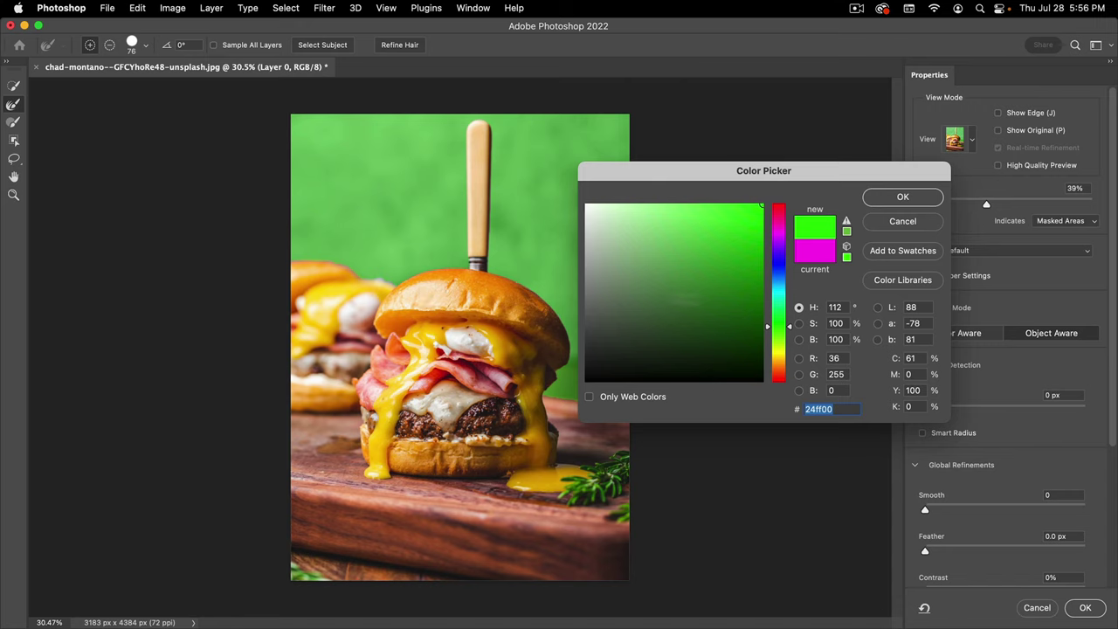
{"action": "mouse_move", "coordinate": [774, 346]}
{"action": "left_mouse_down"}
{"action": "mouse_move", "coordinate": [776, 380]}
{"action": "mouse_move", "coordinate": [777, 353]}
{"action": "mouse_move", "coordinate": [785, 364]}
{"action": "left_mouse_up"}
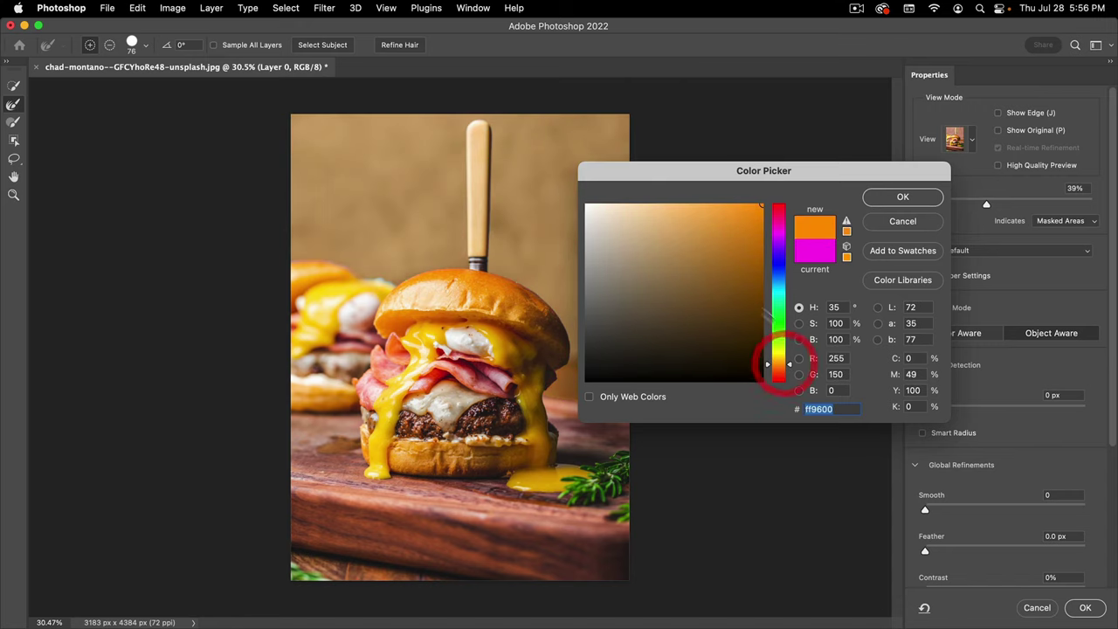
{"action": "left_click", "coordinate": [903, 198]}
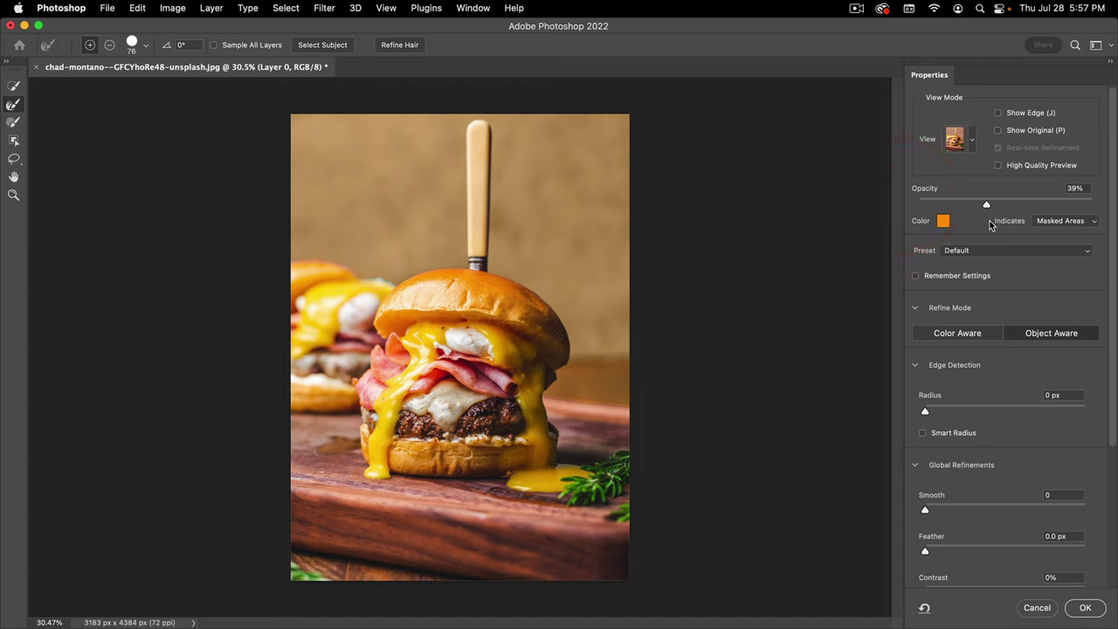
{"action": "left_click_drag", "start_coordinate": [987, 205], "coordinate": [1092, 204]}
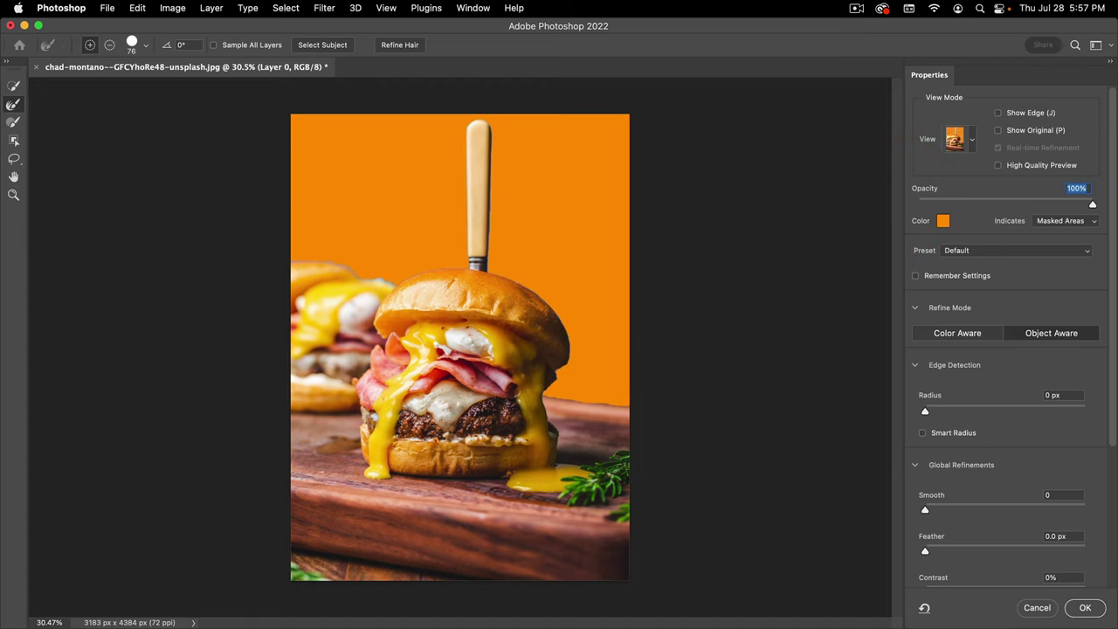
- Change the masked-area overlay color to blue (0018ff) and set its opacity to 67%
{"action": "left_click", "coordinate": [943, 221]}
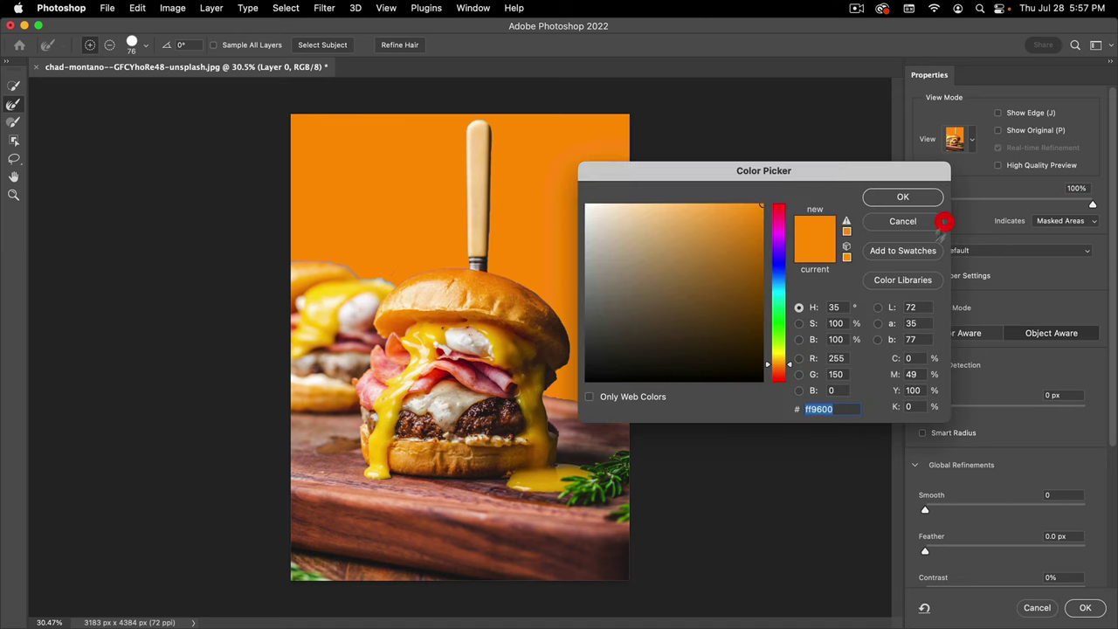
{"action": "left_click_drag", "start_coordinate": [786, 263], "coordinate": [784, 269]}
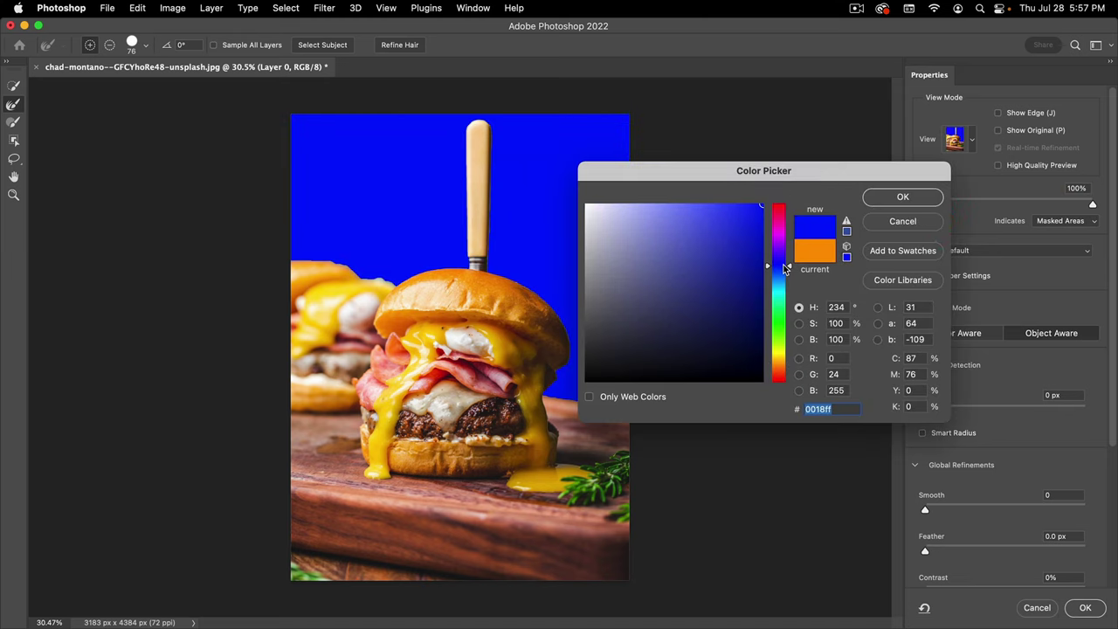
{"action": "left_click", "coordinate": [902, 197]}
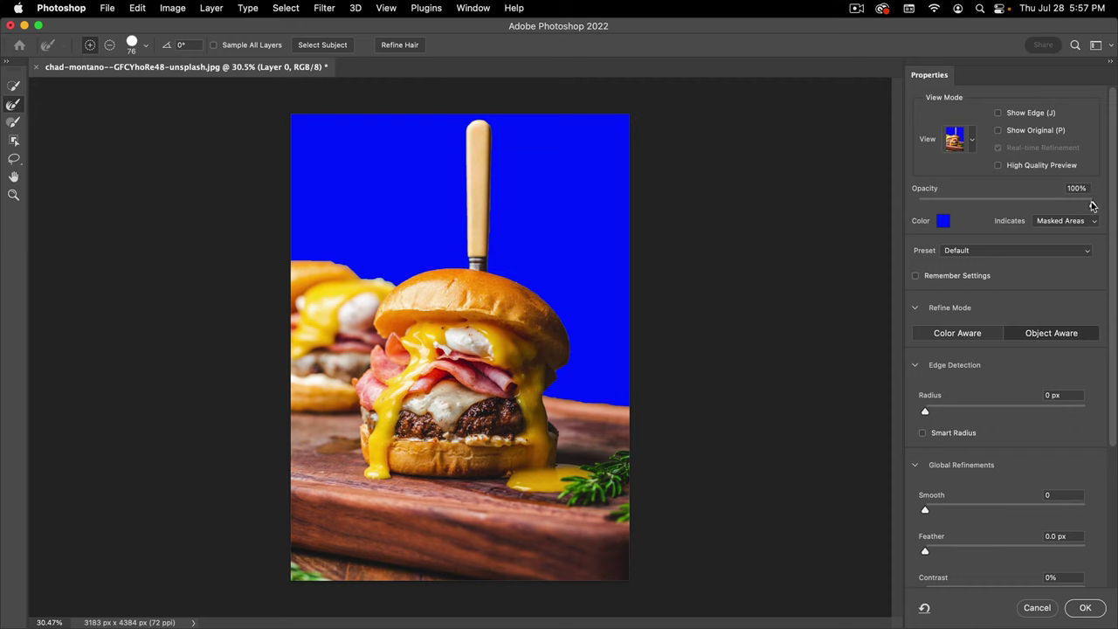
{"action": "left_click_drag", "start_coordinate": [1092, 205], "coordinate": [1035, 204]}
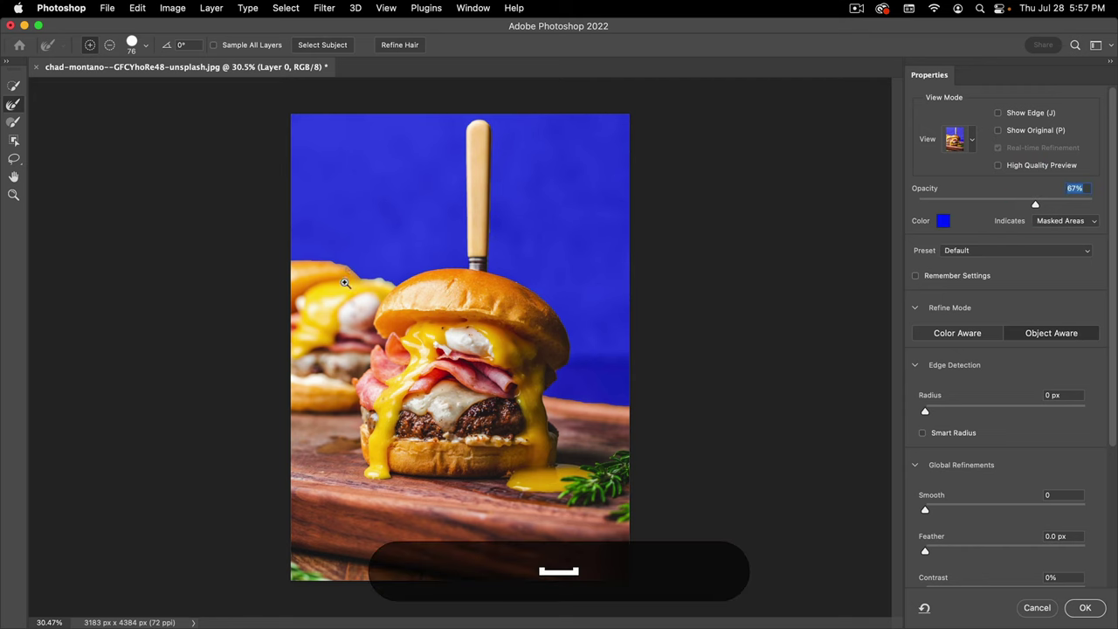
- Examine the burger and knife mask in Black & White view, return to Overlay, and review the list of view modes
{"action": "left_click_drag", "start_coordinate": [354, 277], "coordinate": [391, 268]}
{"action": "scroll", "coordinate": [513, 272], "scroll_direction": "up", "scroll_amount": 2}
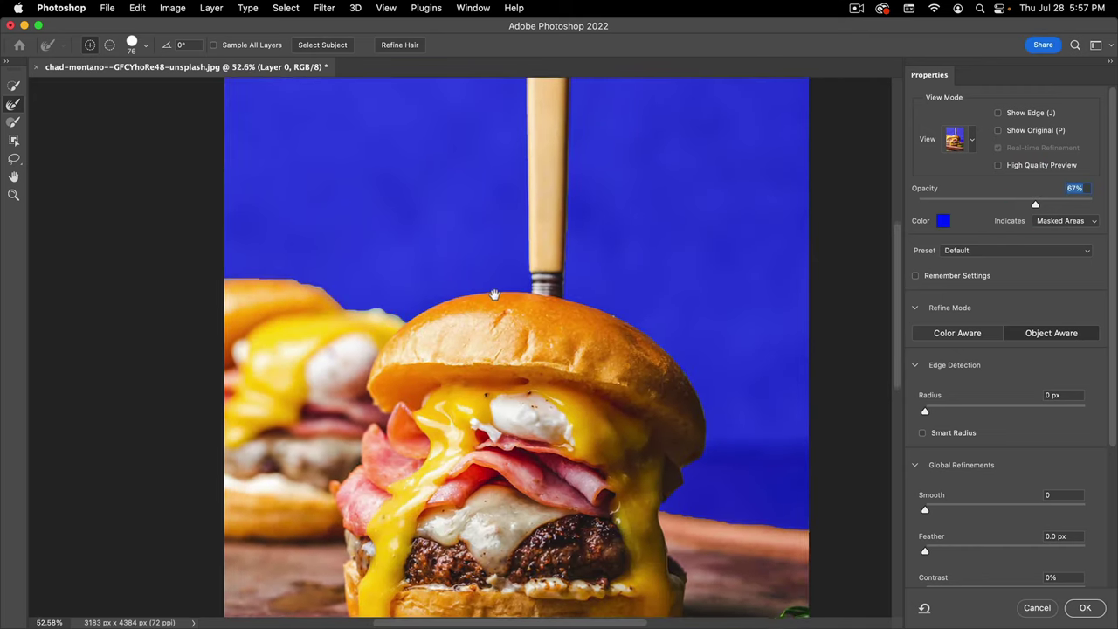
{"action": "left_click", "coordinate": [495, 294]}
{"action": "key", "text": "k"}
{"action": "key", "text": "space"}
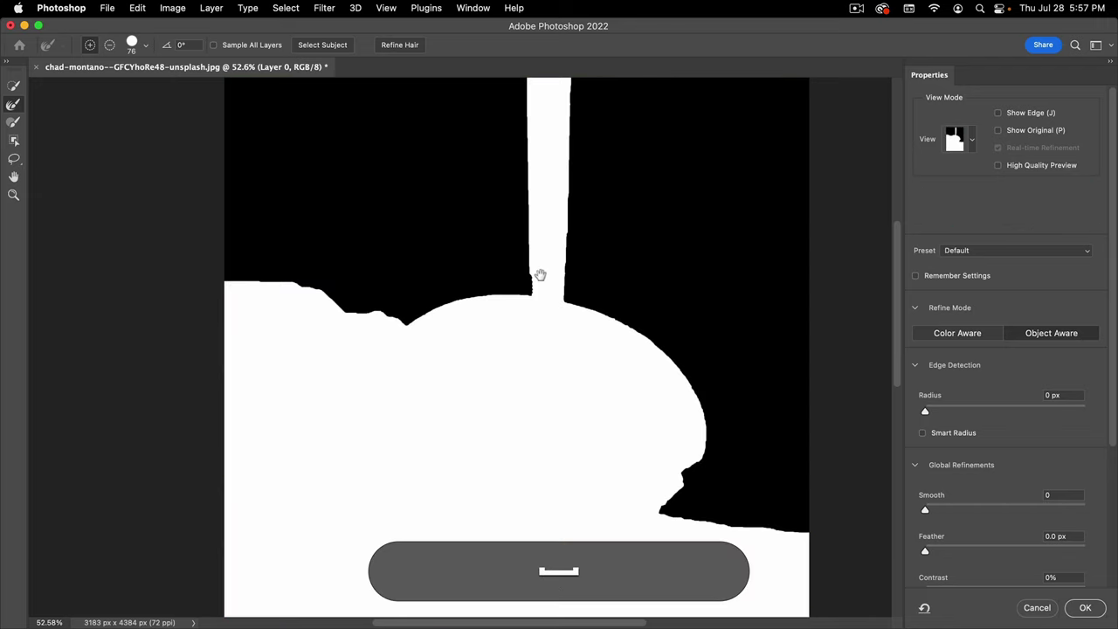
{"action": "left_click_drag", "start_coordinate": [539, 274], "coordinate": [563, 367]}
{"action": "left_click", "coordinate": [569, 454]}
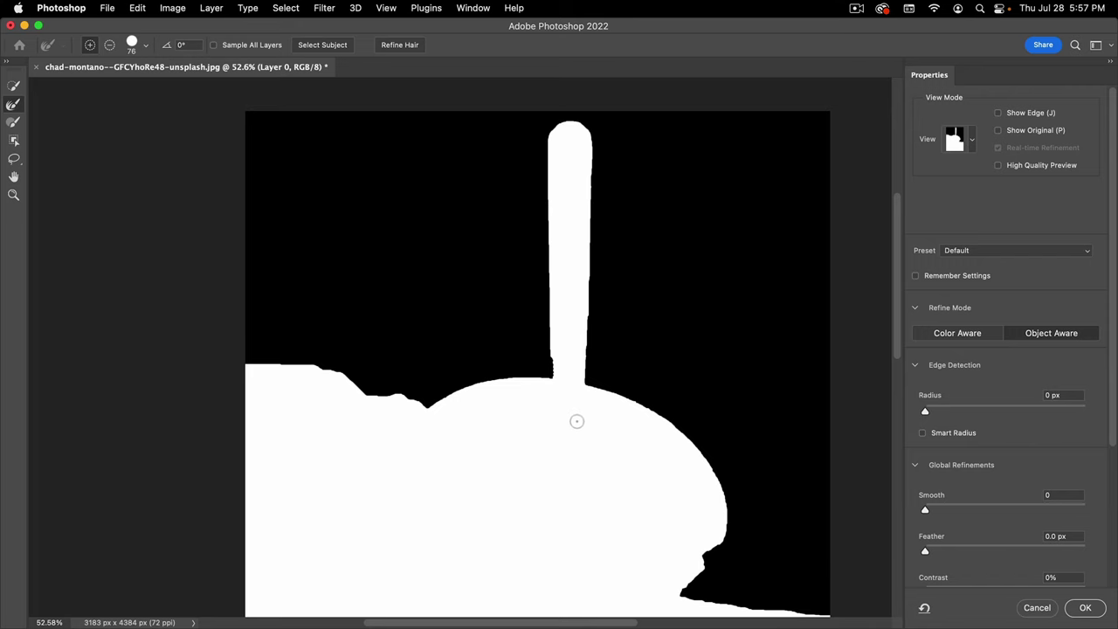
{"action": "key", "text": "v"}
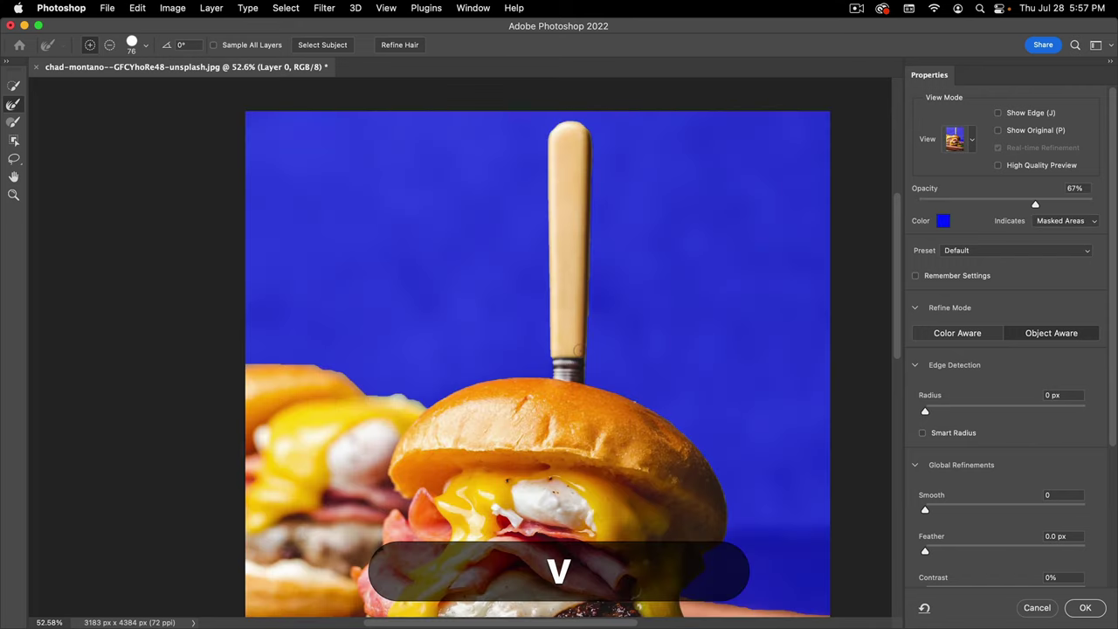
{"action": "left_click", "coordinate": [972, 144]}
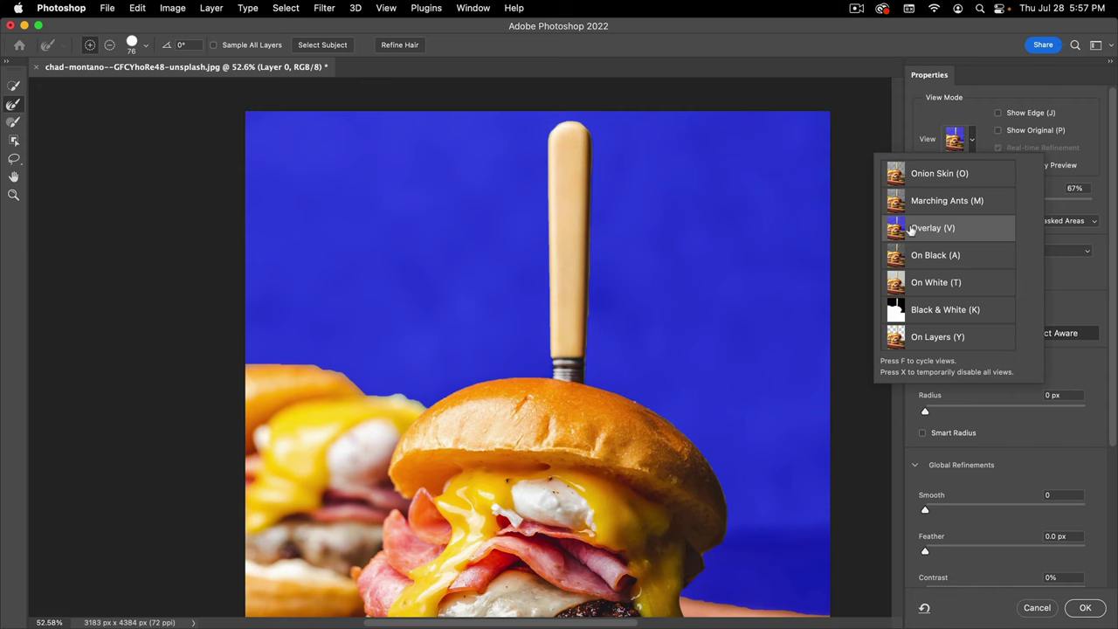
{"action": "left_click", "coordinate": [933, 140]}
- Subtract the blurred rear burger from the selection using the Quick Selection tool with a brush size of 141
{"action": "key", "text": "space"}
{"action": "left_click_drag", "start_coordinate": [441, 442], "coordinate": [437, 238]}
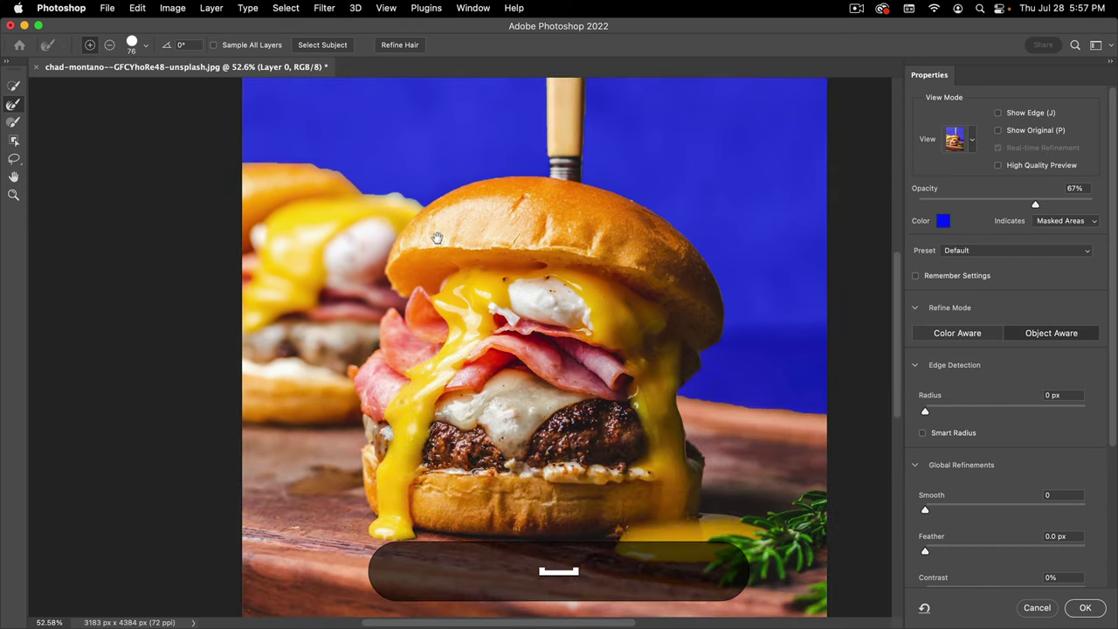
{"action": "left_click_drag", "start_coordinate": [560, 357], "coordinate": [473, 354]}
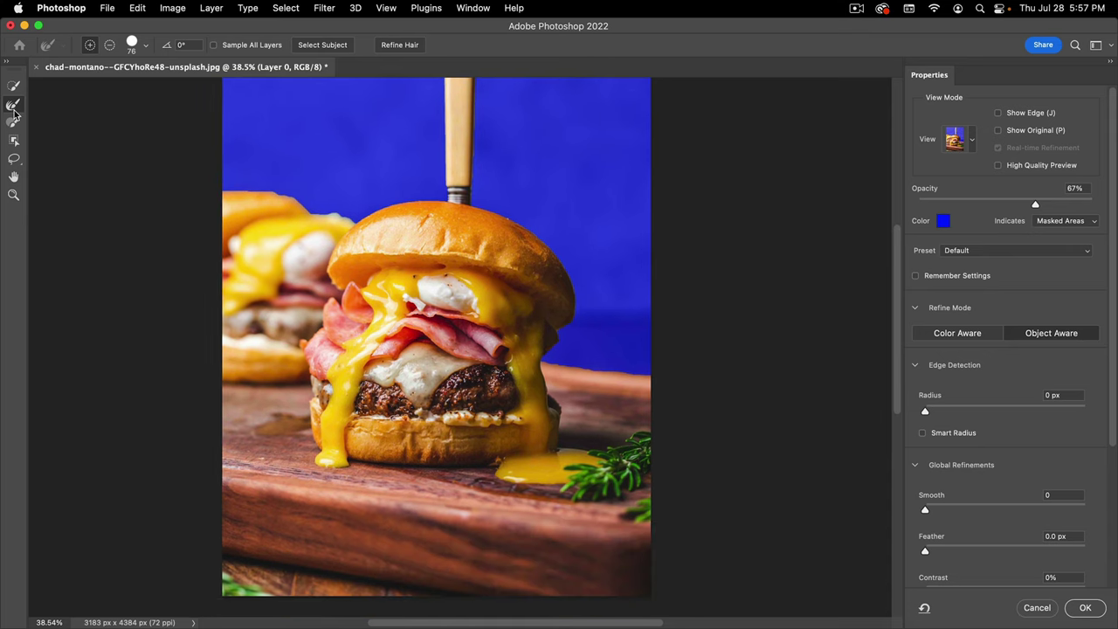
{"action": "key", "text": "space"}
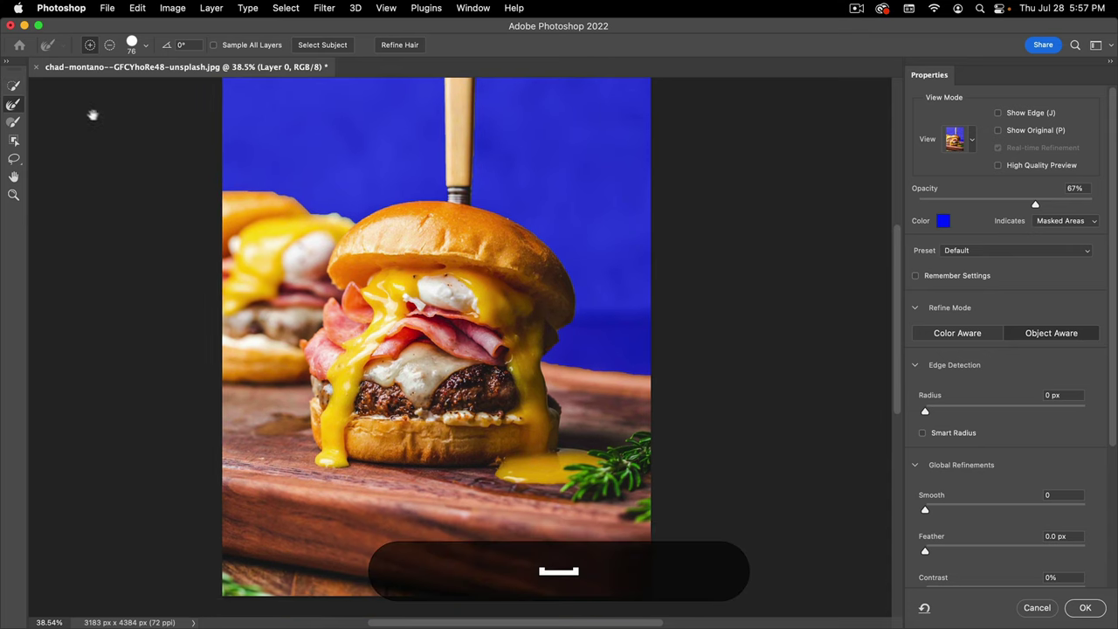
{"action": "left_click_drag", "start_coordinate": [93, 114], "coordinate": [119, 127]}
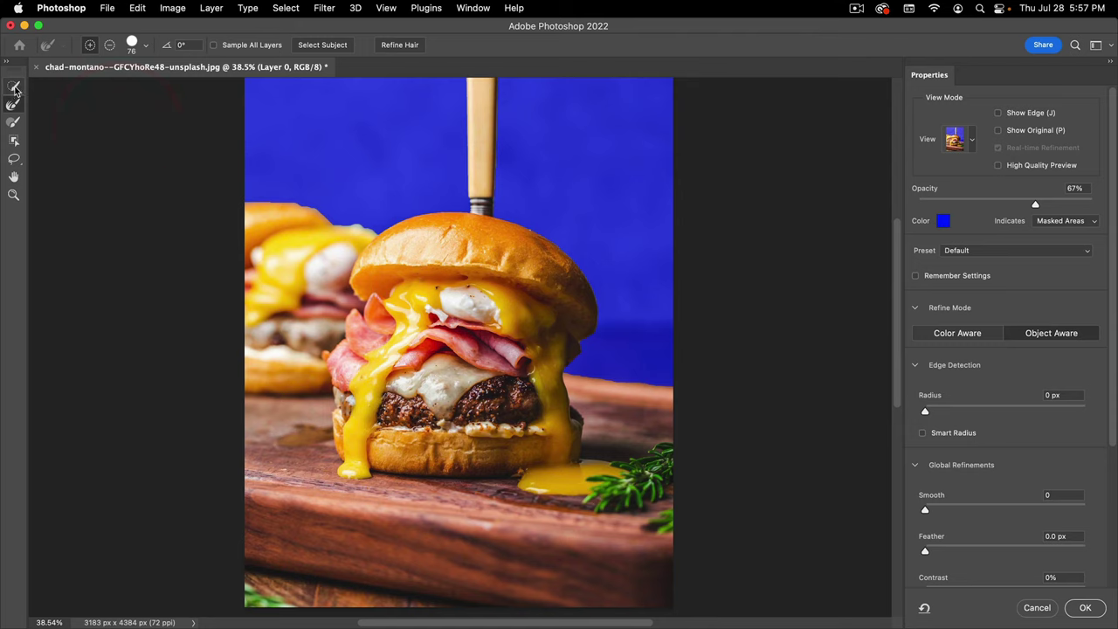
{"action": "left_click", "coordinate": [14, 87]}
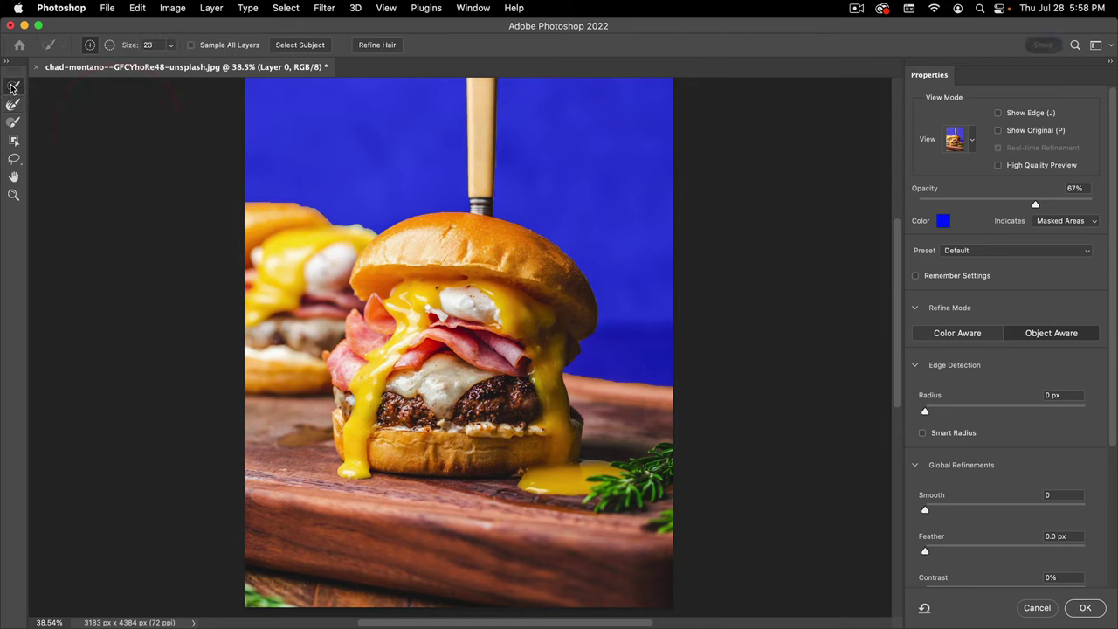
{"action": "key", "text": "alt"}
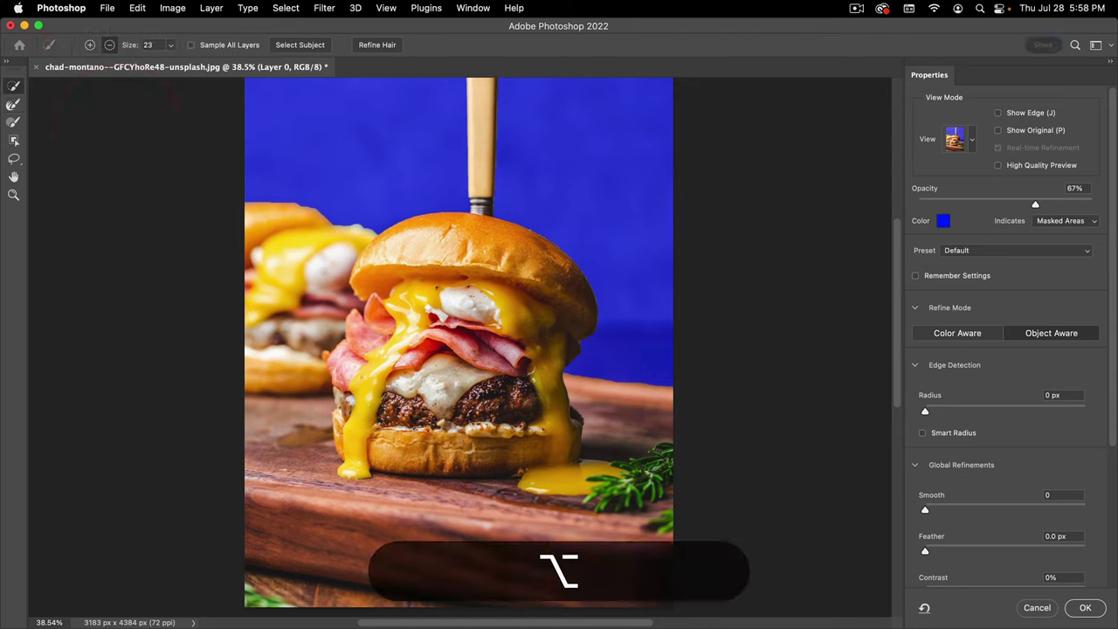
{"action": "left_click_drag", "start_coordinate": [344, 206], "coordinate": [358, 206]}
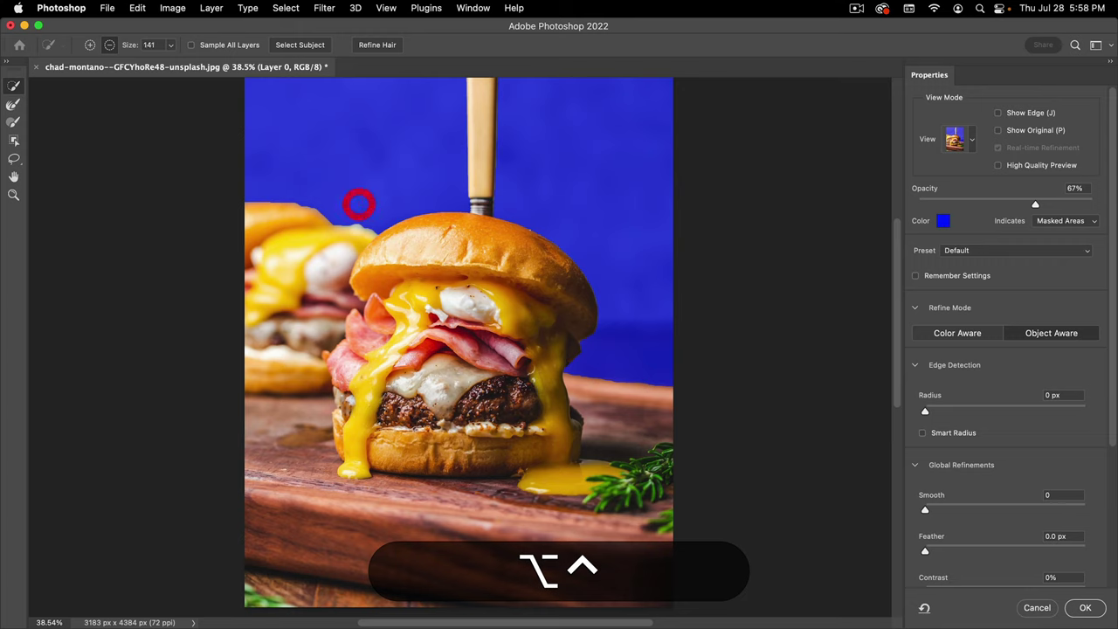
{"action": "left_click", "coordinate": [110, 45]}
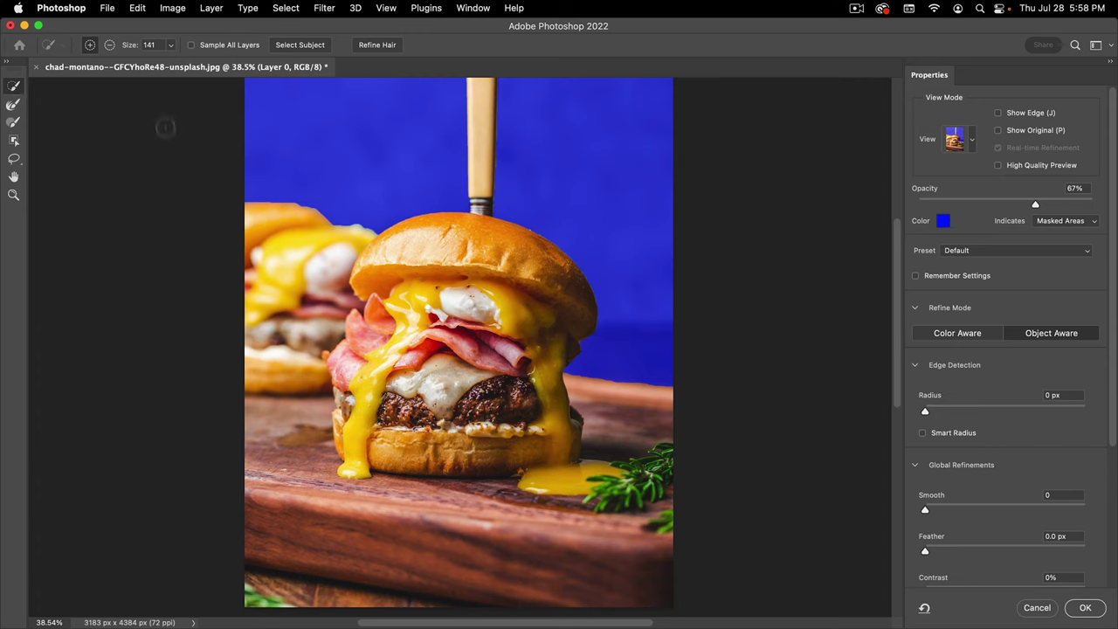
{"action": "left_click", "coordinate": [109, 44]}
{"action": "mouse_move", "coordinate": [284, 247]}
{"action": "left_mouse_down"}
{"action": "mouse_move", "coordinate": [305, 262]}
{"action": "mouse_move", "coordinate": [350, 241]}
{"action": "left_mouse_up"}
{"action": "left_click_drag", "start_coordinate": [288, 288], "coordinate": [288, 380]}
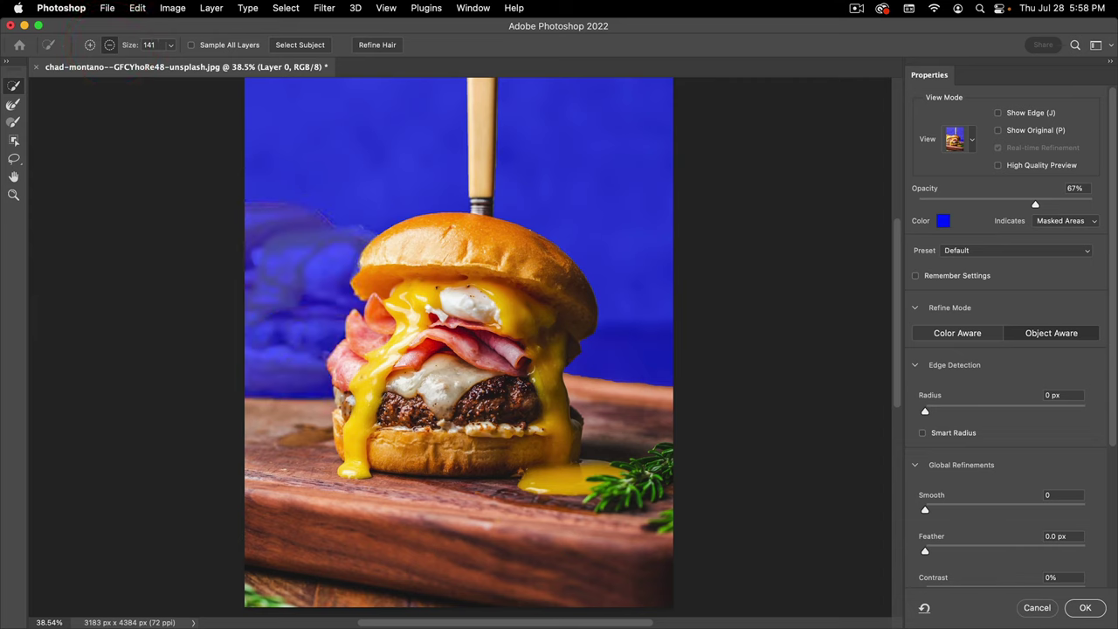
{"action": "left_click", "coordinate": [279, 366]}
- Set the Quick Selection tool back to adding and brush over the front bun's edge beside the rear burger
{"action": "left_click", "coordinate": [90, 45]}
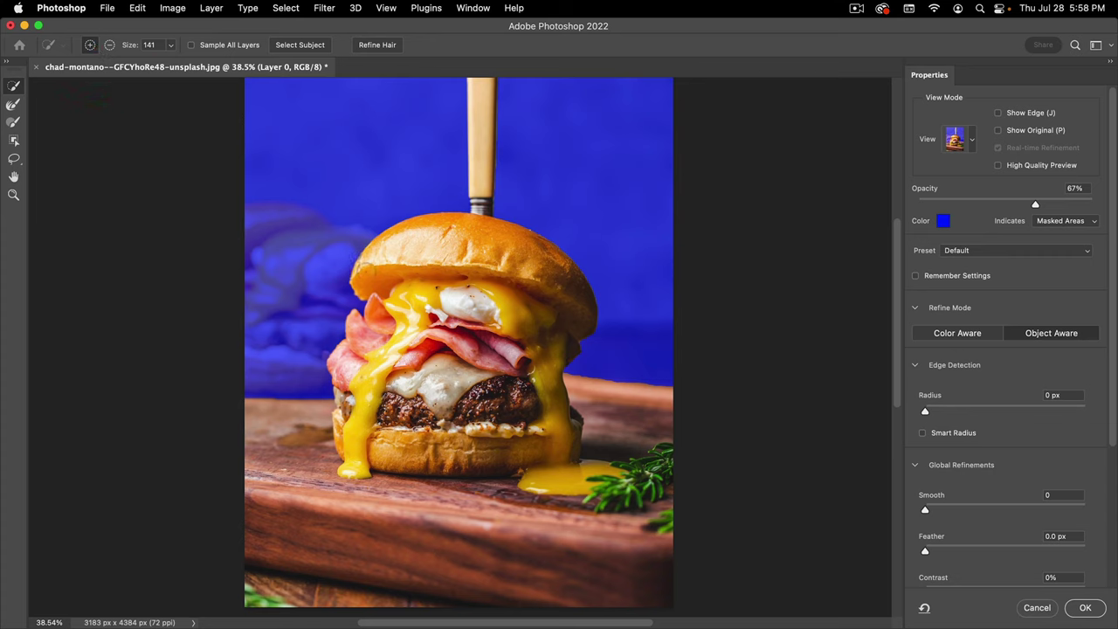
{"action": "left_click", "coordinate": [385, 255]}
{"action": "left_click", "coordinate": [367, 262]}
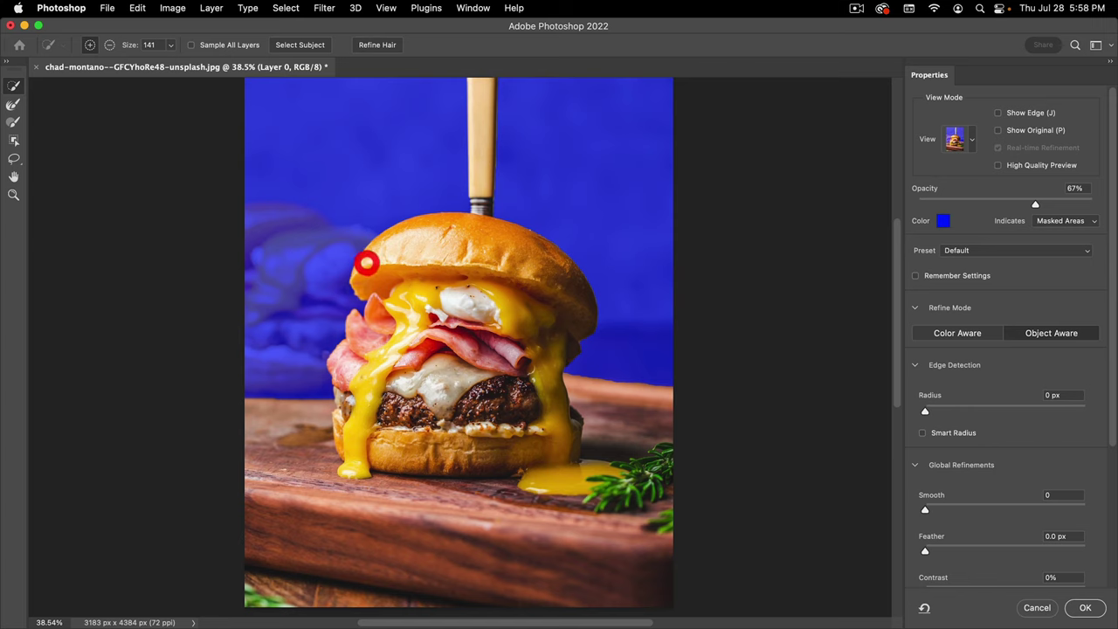
- Soften the wooden board's back edge beside the front burger using the Refine Edge Brush at size 219
{"action": "left_click", "coordinate": [15, 105]}
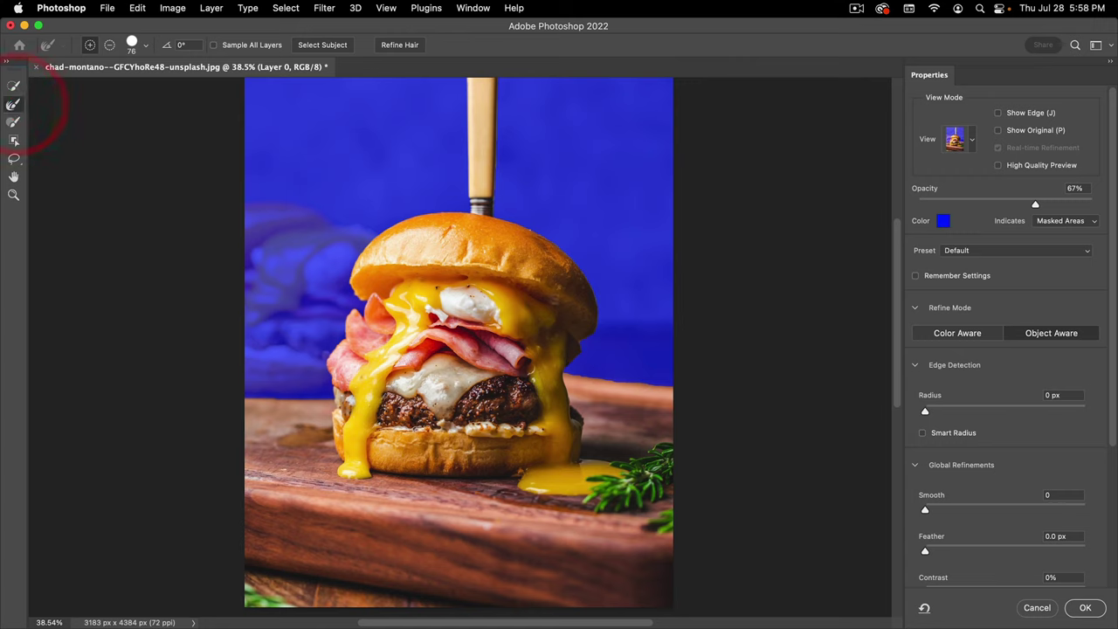
{"action": "mouse_move", "coordinate": [598, 354]}
{"action": "left_mouse_down"}
{"action": "mouse_move", "coordinate": [594, 364]}
{"action": "mouse_move", "coordinate": [615, 365]}
{"action": "left_mouse_up"}
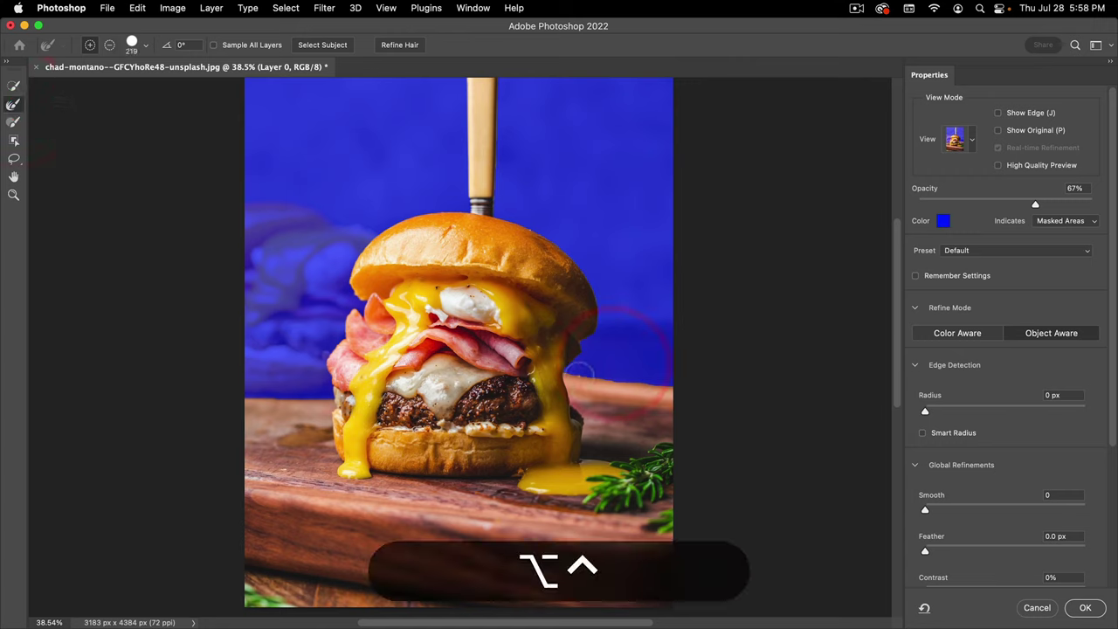
{"action": "left_click", "coordinate": [691, 393]}
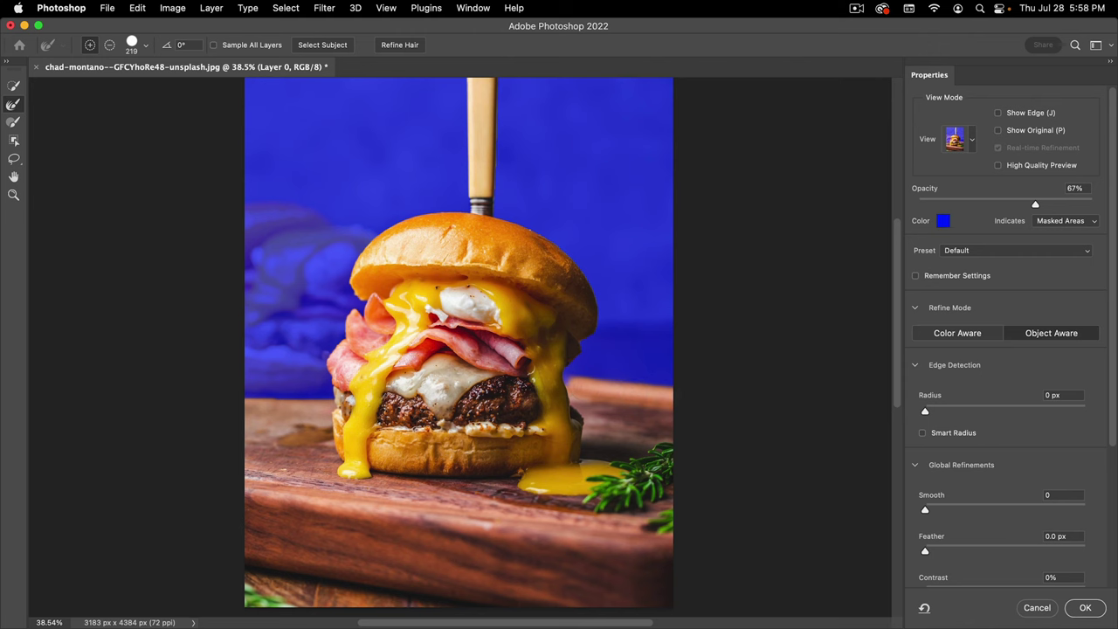
{"action": "left_click_drag", "start_coordinate": [584, 384], "coordinate": [636, 378]}
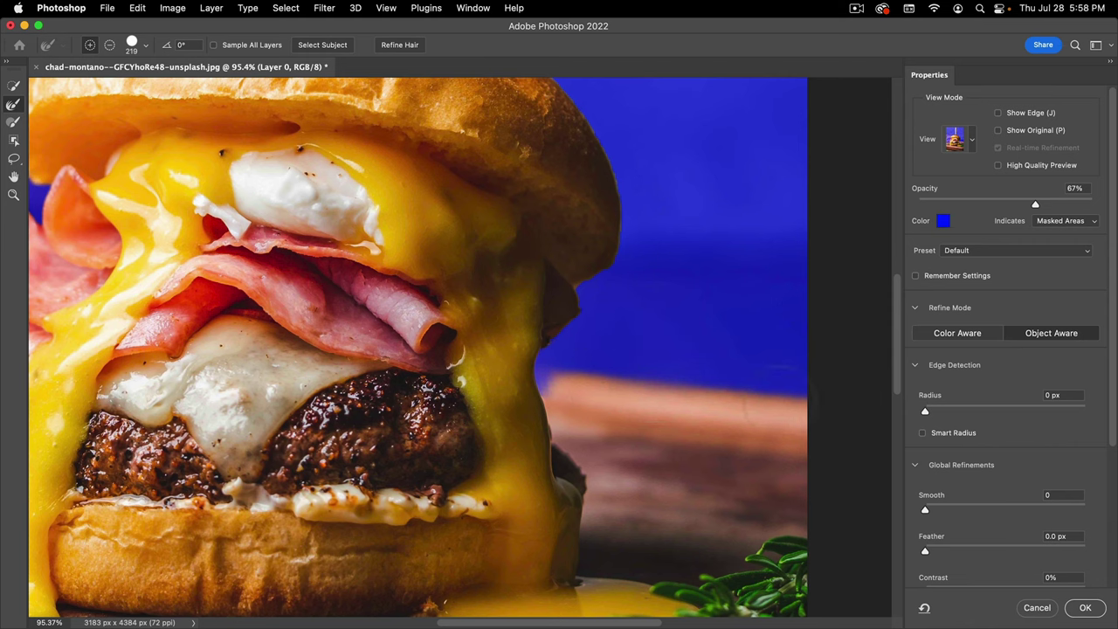
{"action": "left_click_drag", "start_coordinate": [623, 394], "coordinate": [699, 407]}
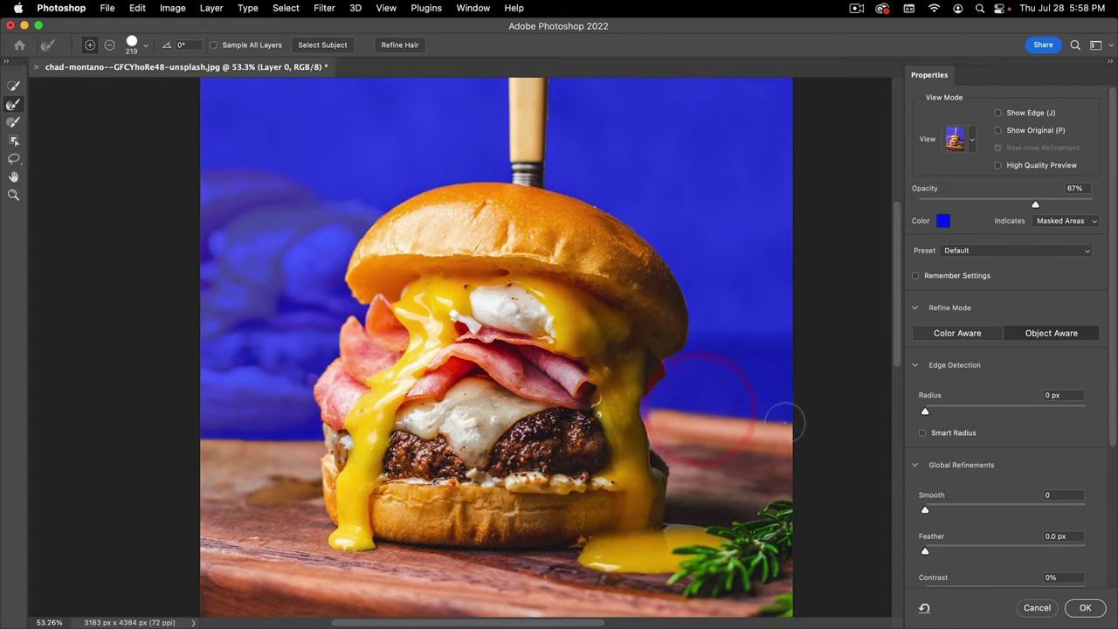
- Refine the knife's edges along its handle and metal collar with the Refine Edge Brush
{"action": "key", "text": "space"}
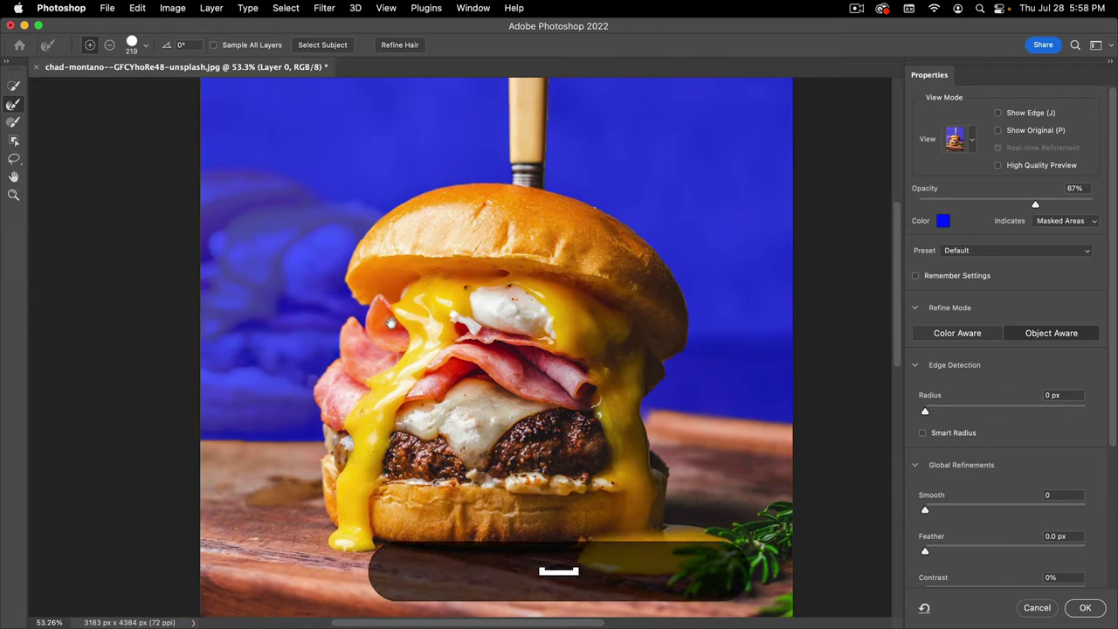
{"action": "left_click_drag", "start_coordinate": [391, 322], "coordinate": [381, 357]}
{"action": "mouse_move", "coordinate": [443, 259]}
{"action": "left_mouse_down"}
{"action": "mouse_move", "coordinate": [480, 395]}
{"action": "mouse_move", "coordinate": [527, 405]}
{"action": "mouse_move", "coordinate": [526, 216]}
{"action": "mouse_move", "coordinate": [505, 197]}
{"action": "mouse_move", "coordinate": [480, 209]}
{"action": "mouse_move", "coordinate": [468, 253]}
{"action": "mouse_move", "coordinate": [481, 371]}
{"action": "mouse_move", "coordinate": [472, 398]}
{"action": "mouse_move", "coordinate": [474, 350]}
{"action": "left_mouse_up"}
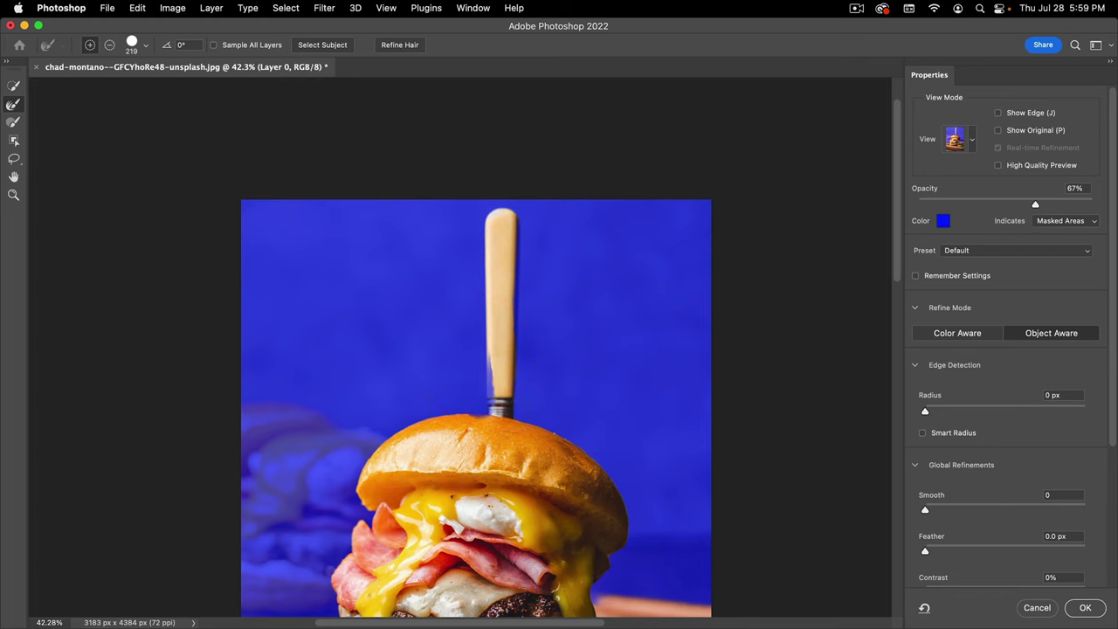
{"action": "left_click_drag", "start_coordinate": [482, 388], "coordinate": [541, 253]}
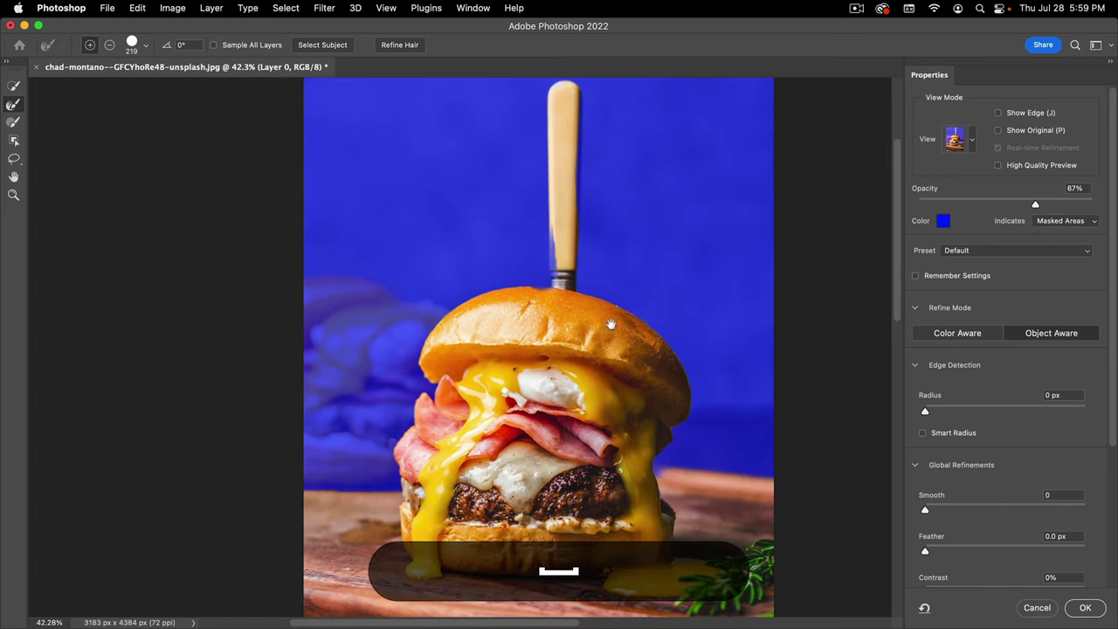
{"action": "left_click_drag", "start_coordinate": [609, 323], "coordinate": [557, 328]}
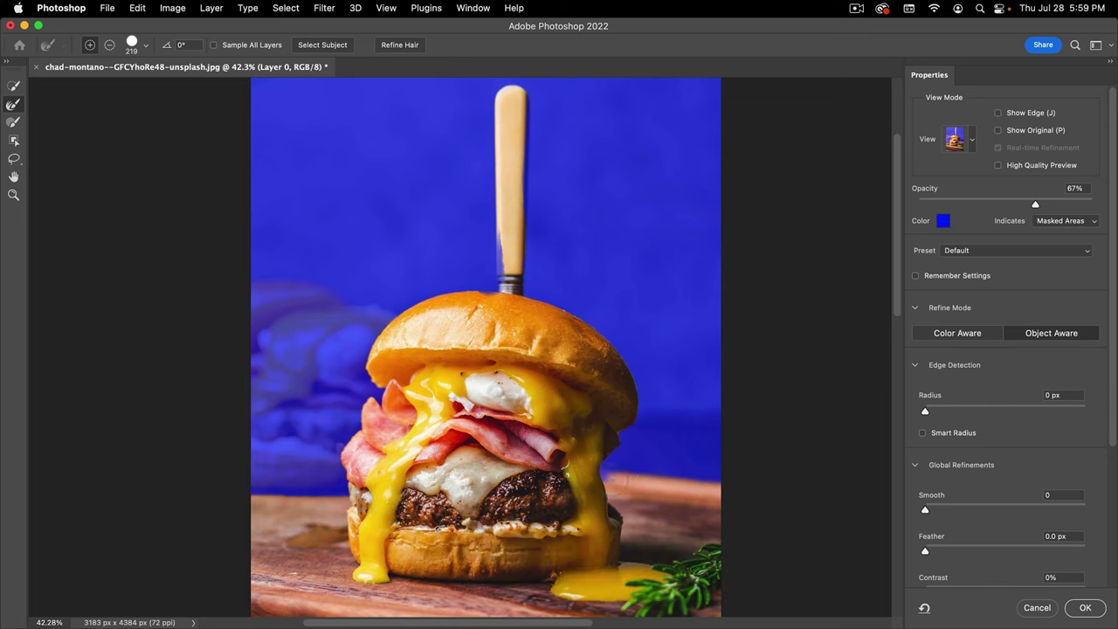
- In Black & White view, paint the missing edge of the knife's lower handle and collar back in using the Brush at size 84
{"action": "left_click", "coordinate": [13, 123]}
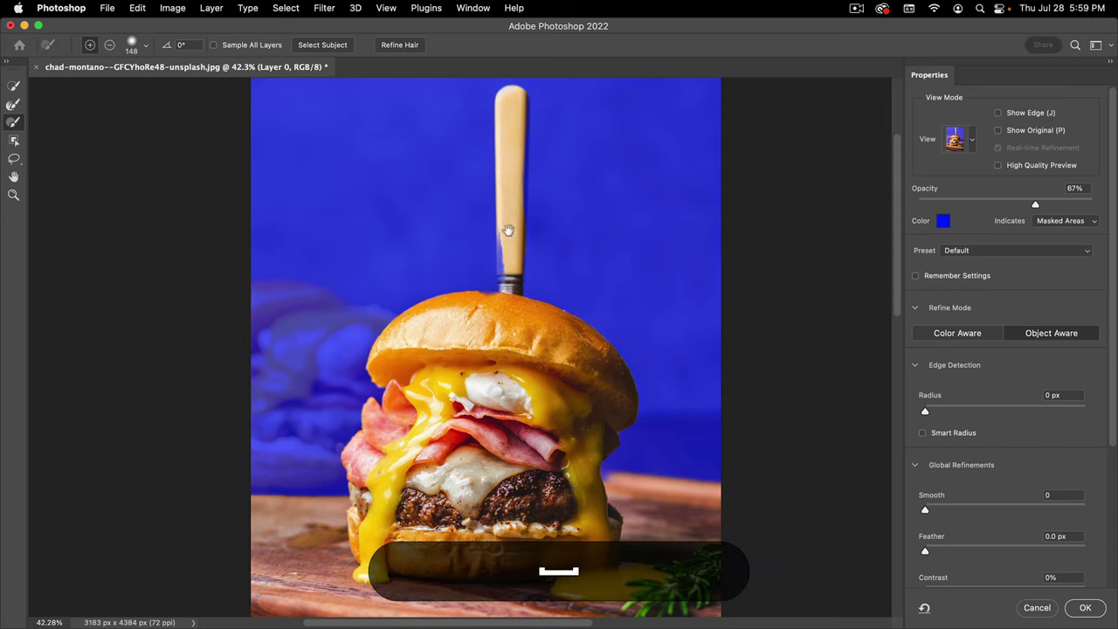
{"action": "mouse_move", "coordinate": [509, 230]}
{"action": "left_mouse_down"}
{"action": "mouse_move", "coordinate": [509, 292]}
{"action": "mouse_move", "coordinate": [550, 260]}
{"action": "mouse_move", "coordinate": [525, 352]}
{"action": "left_mouse_up"}
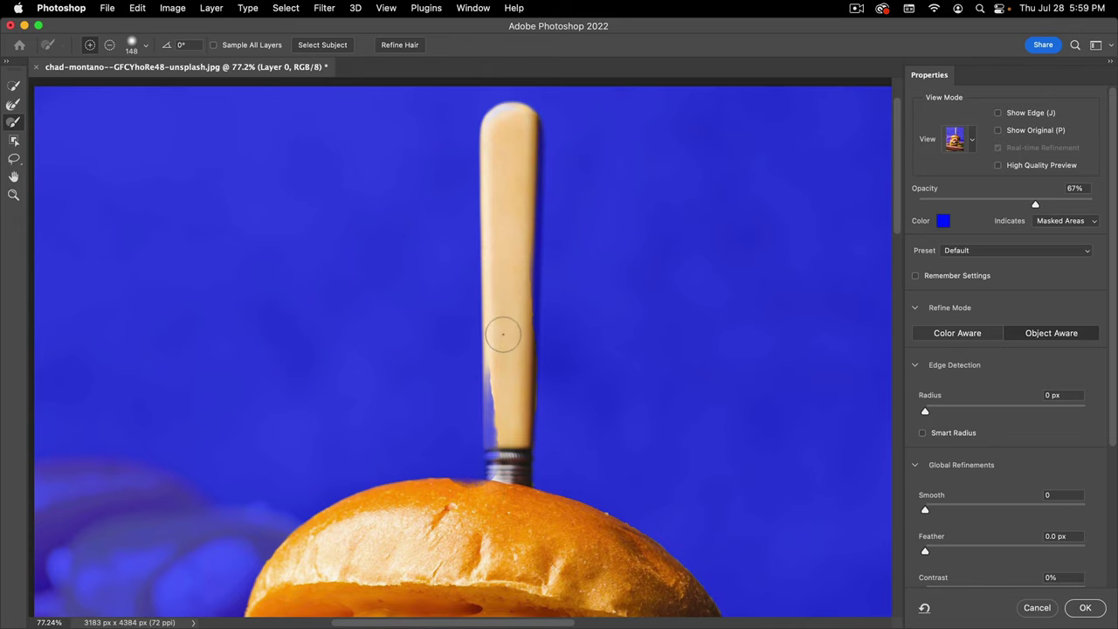
{"action": "key", "text": "k"}
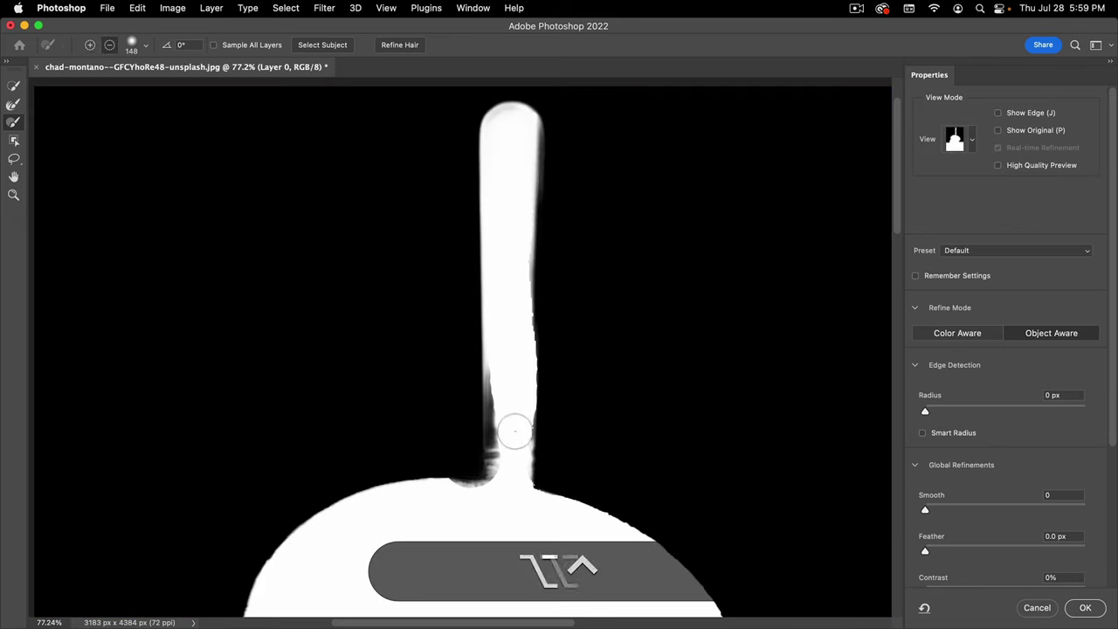
{"action": "left_click_drag", "start_coordinate": [515, 426], "coordinate": [496, 426]}
{"action": "left_click_drag", "start_coordinate": [490, 362], "coordinate": [493, 500]}
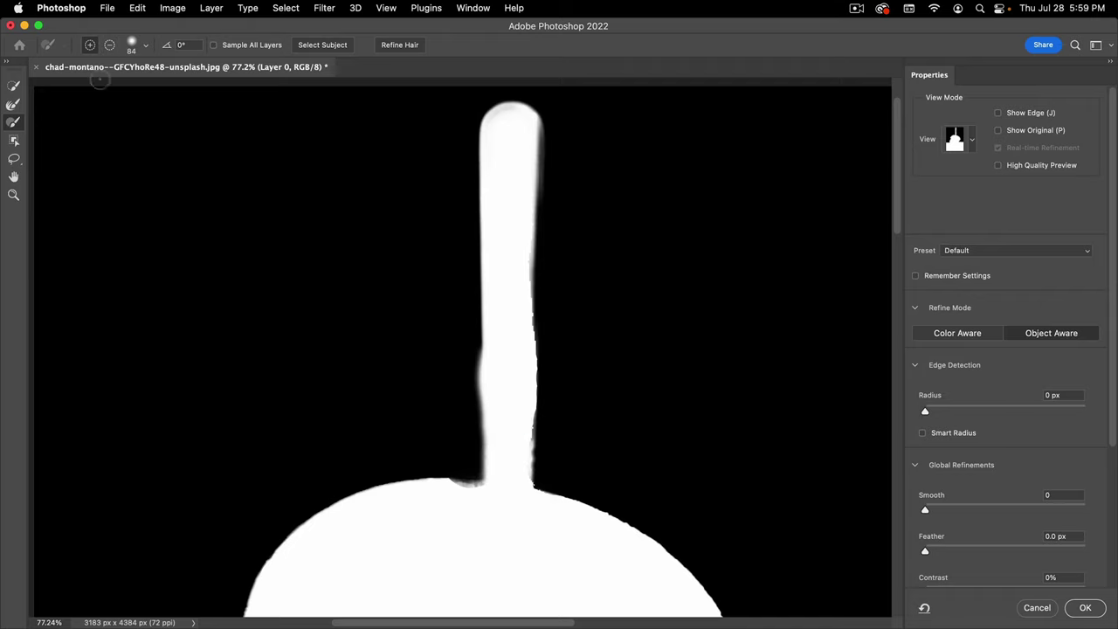
- Subtract the rough outer fringe along the opposite edge of the knife's lower handle with the Brush, and return to Overlay view
{"action": "left_click", "coordinate": [111, 45]}
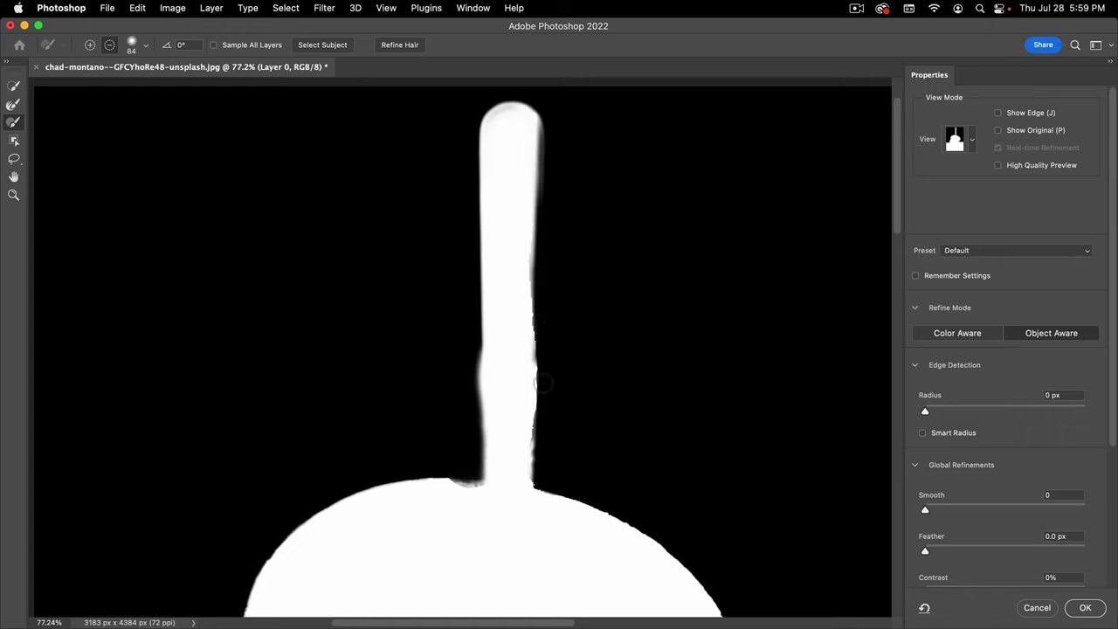
{"action": "left_click_drag", "start_coordinate": [542, 382], "coordinate": [541, 473]}
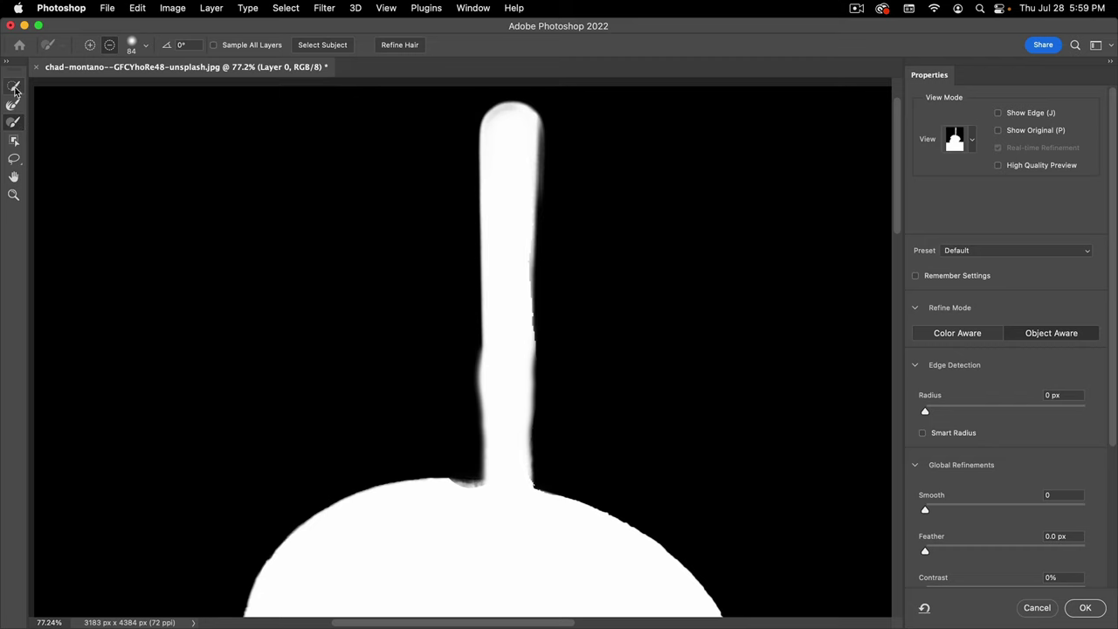
{"action": "key", "text": "v"}
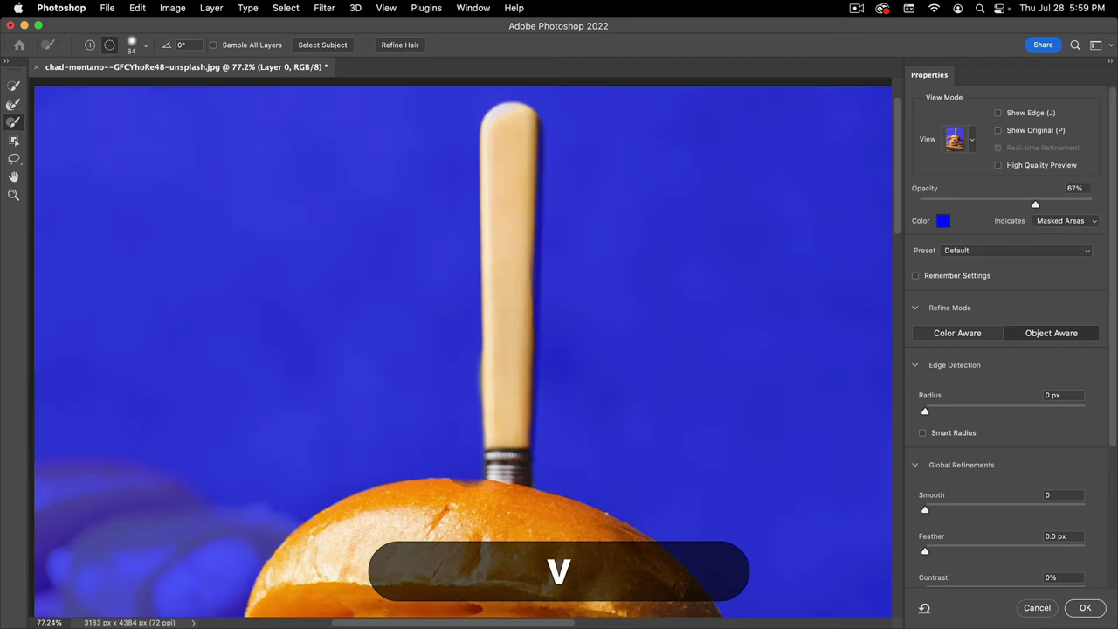
- Switch to the Object Selection tool and show the whole burger image
{"action": "left_click", "coordinate": [13, 141]}
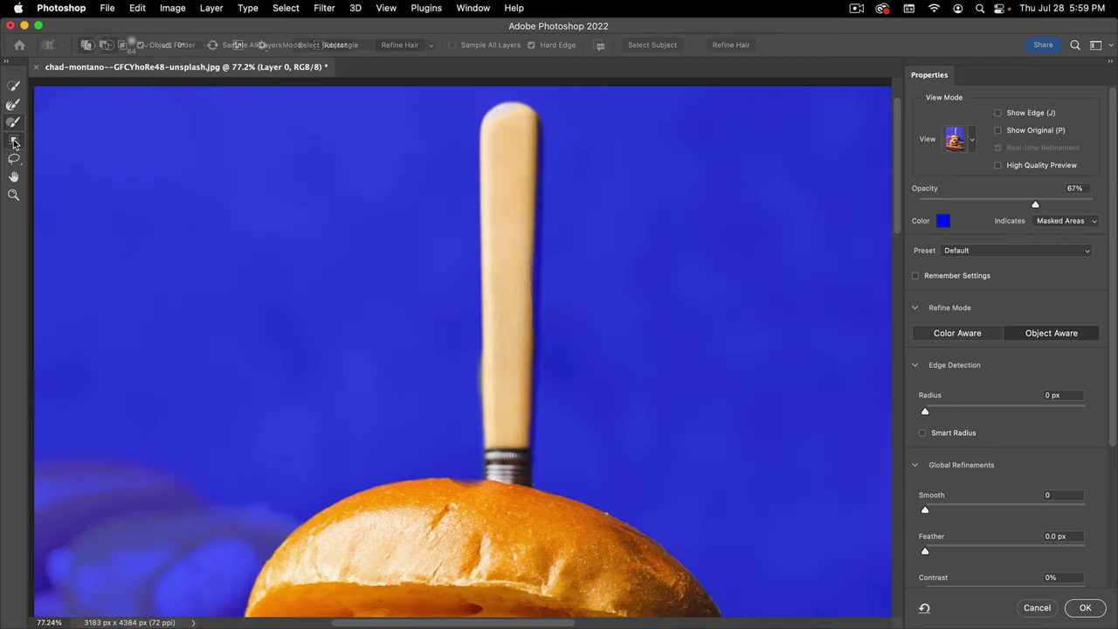
{"action": "key", "text": "space"}
{"action": "left_click_drag", "start_coordinate": [304, 429], "coordinate": [463, 191]}
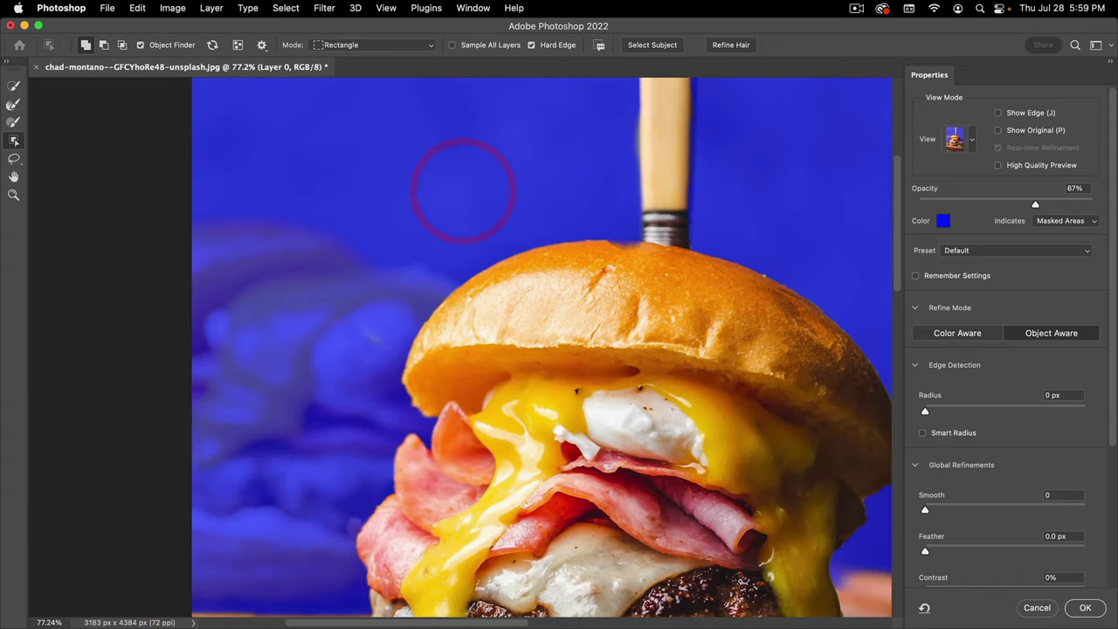
{"action": "key", "text": "super+space"}
{"action": "left_click_drag", "start_coordinate": [410, 361], "coordinate": [374, 379]}
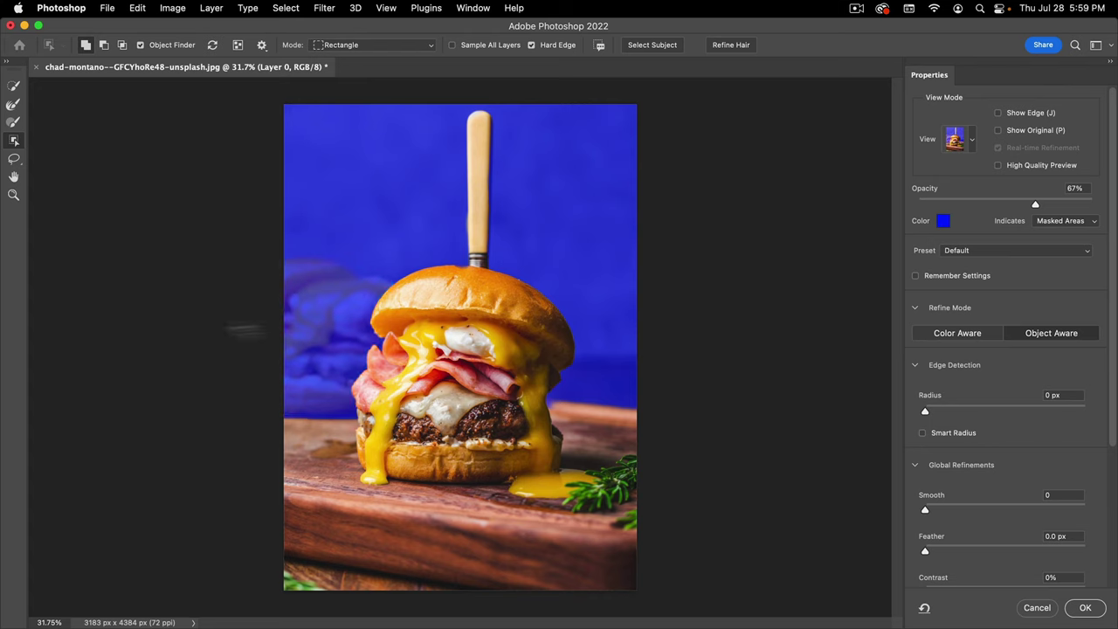
- Add the blurred background burger and the knife handle to the existing selection with the Object Selection tool
{"action": "left_click", "coordinate": [328, 317], "text": "shift"}
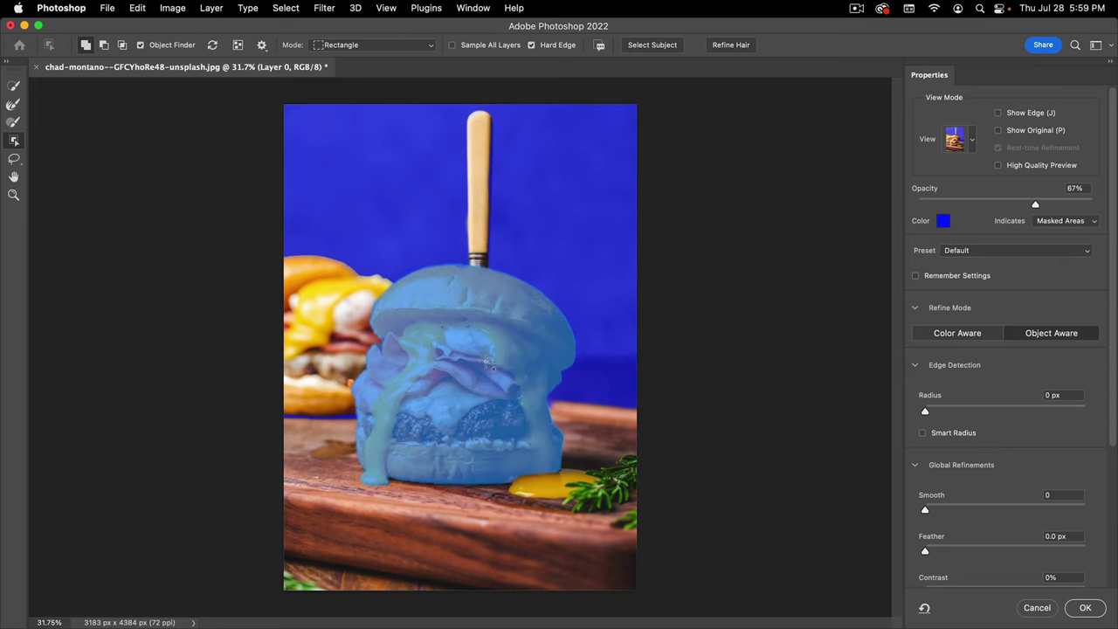
{"action": "left_click", "coordinate": [479, 196], "text": "shift"}
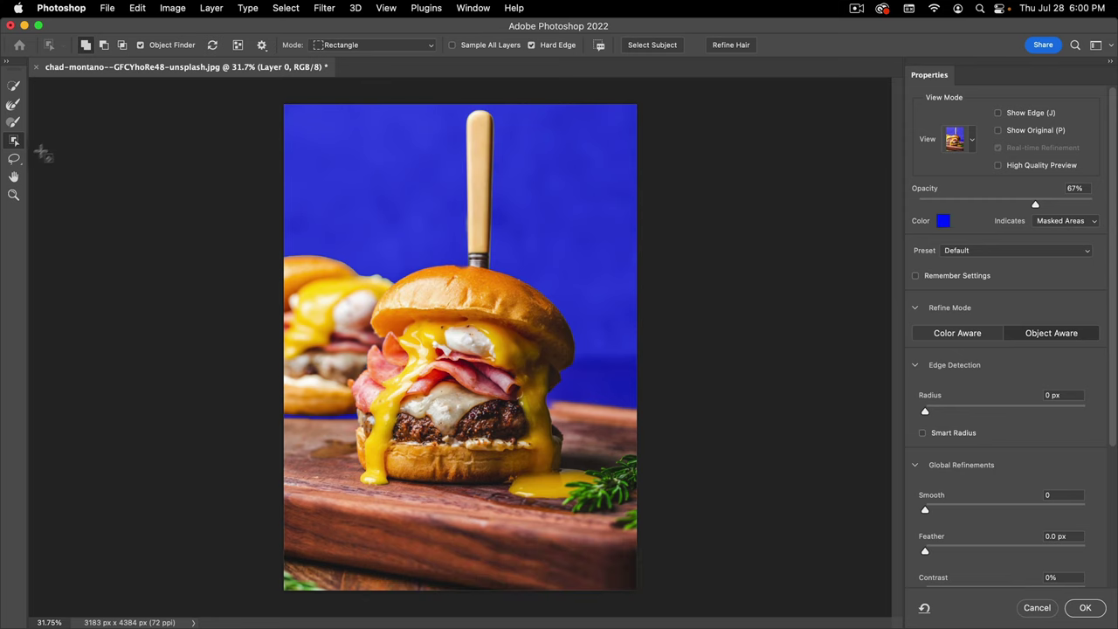
- Add the blurred far edge of the wooden board beside the front burger to the selection with the Lasso tool
{"action": "left_click", "coordinate": [14, 160]}
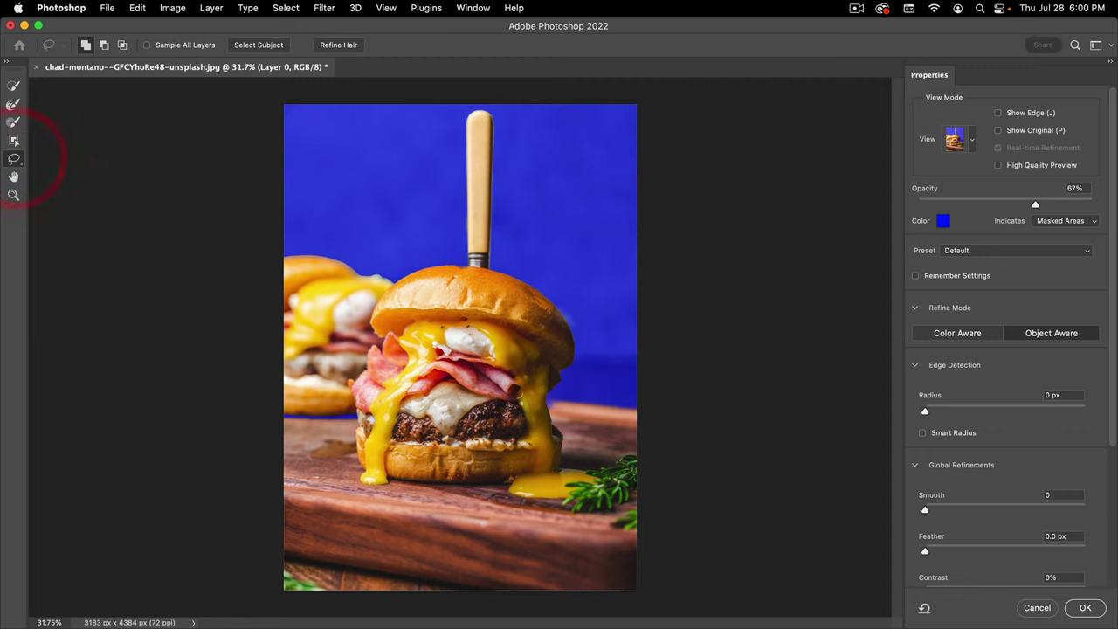
{"action": "key", "text": "space"}
{"action": "left_click_drag", "start_coordinate": [558, 430], "coordinate": [614, 404]}
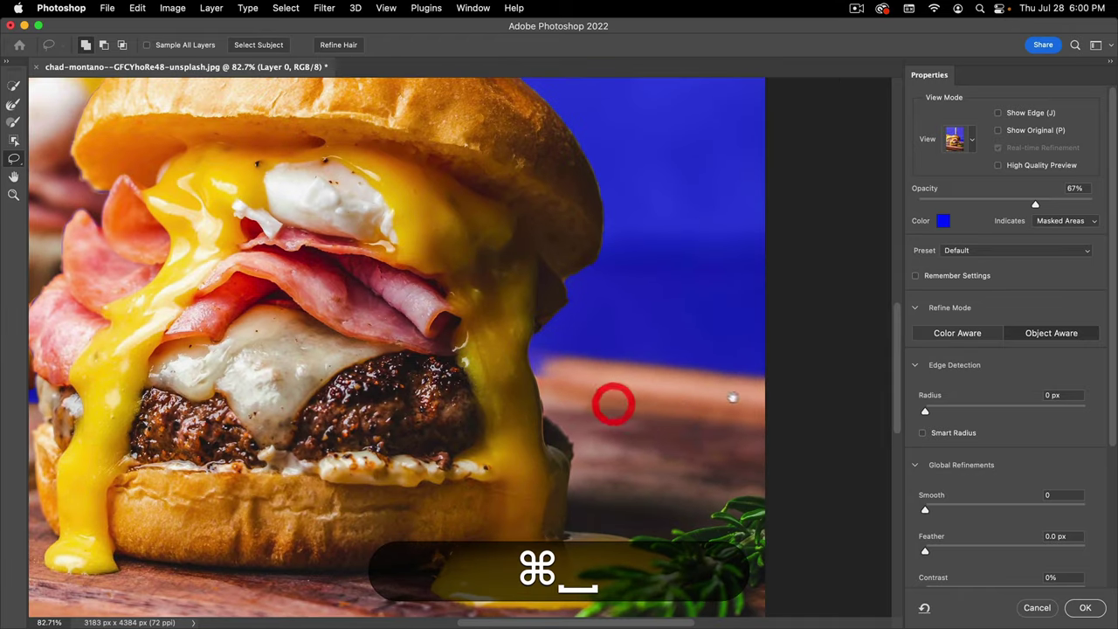
{"action": "key", "text": "shift"}
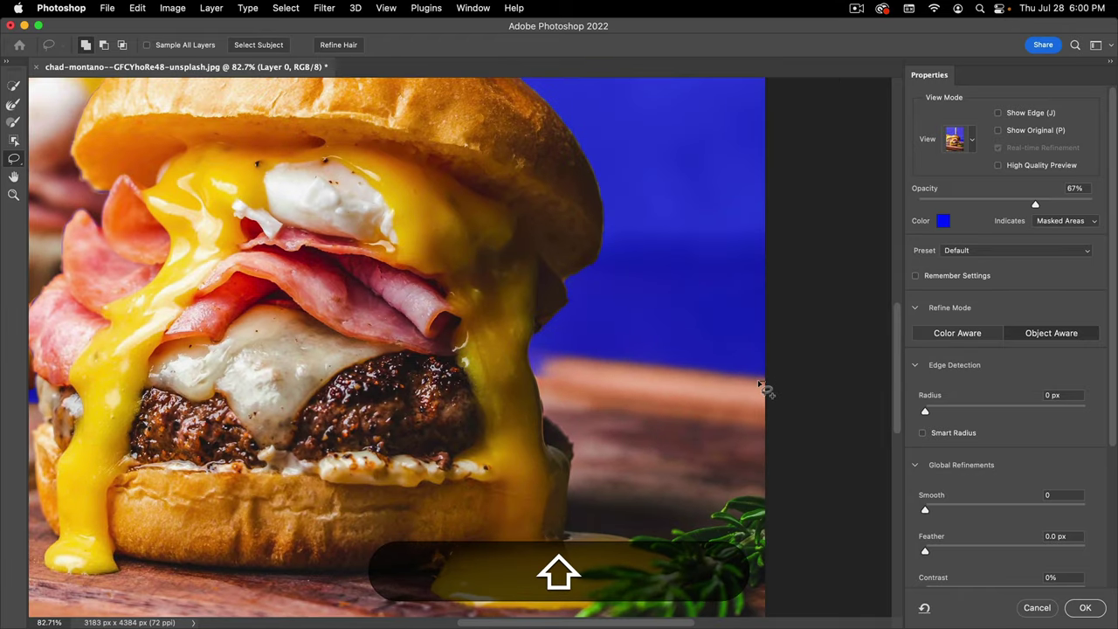
{"action": "key", "text": "alt"}
{"action": "mouse_move", "coordinate": [760, 387]}
{"action": "left_mouse_down"}
{"action": "mouse_move", "coordinate": [485, 345]}
{"action": "mouse_move", "coordinate": [501, 403]}
{"action": "mouse_move", "coordinate": [667, 437]}
{"action": "left_mouse_up"}
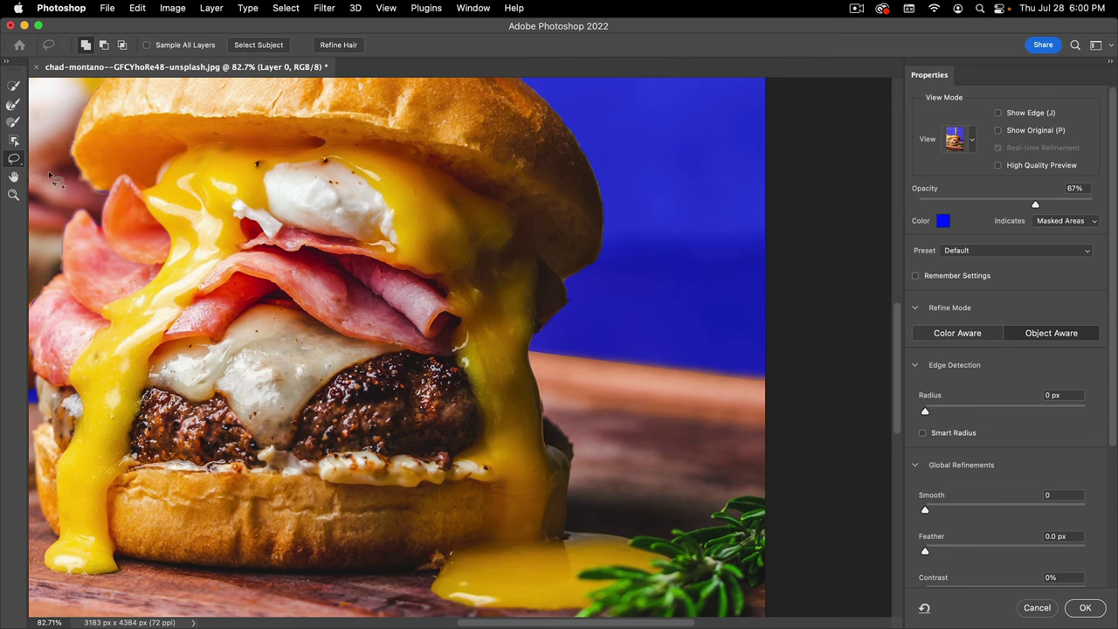
- Add the gap between the two burgers and the masked strip beneath the background burger to the selection with the Lasso
{"action": "key", "text": "space"}
{"action": "left_click_drag", "start_coordinate": [178, 275], "coordinate": [525, 295]}
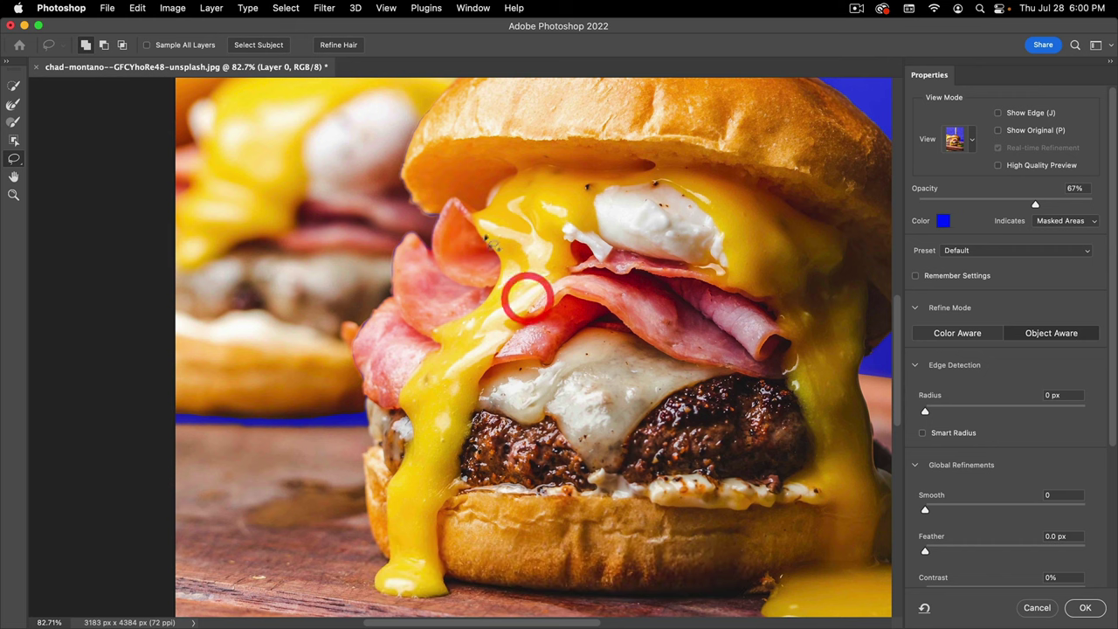
{"action": "left_click_drag", "start_coordinate": [413, 300], "coordinate": [480, 200]}
{"action": "mouse_move", "coordinate": [431, 110]}
{"action": "left_mouse_down"}
{"action": "mouse_move", "coordinate": [350, 171]}
{"action": "mouse_move", "coordinate": [320, 316]}
{"action": "left_mouse_up"}
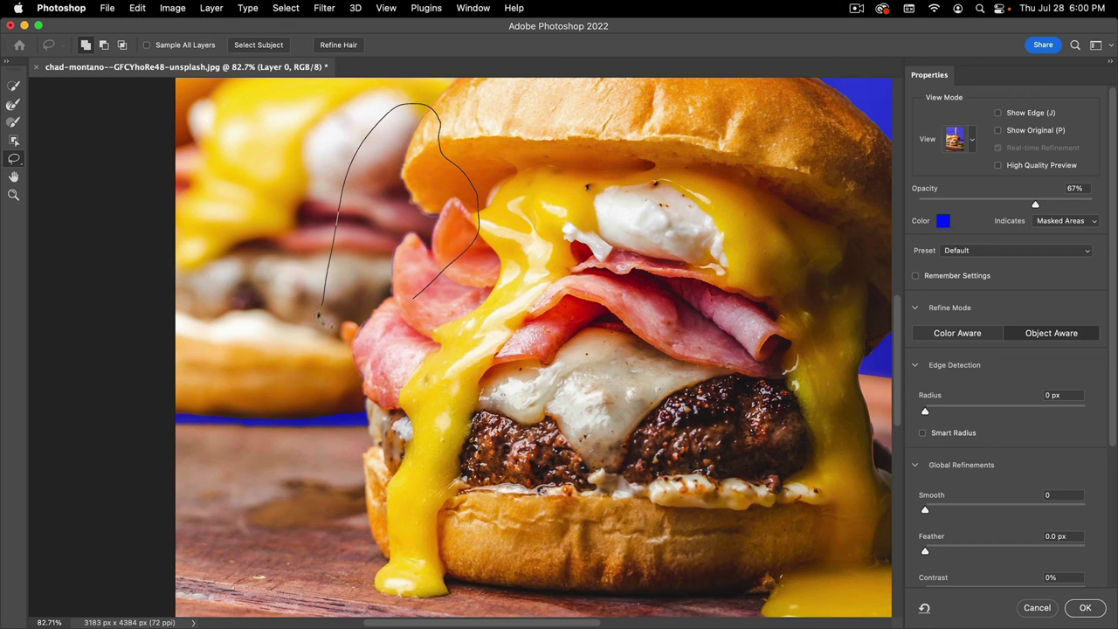
{"action": "mouse_move", "coordinate": [307, 390]}
{"action": "left_mouse_down"}
{"action": "mouse_move", "coordinate": [158, 410]}
{"action": "mouse_move", "coordinate": [456, 457]}
{"action": "mouse_move", "coordinate": [357, 316]}
{"action": "left_mouse_up"}
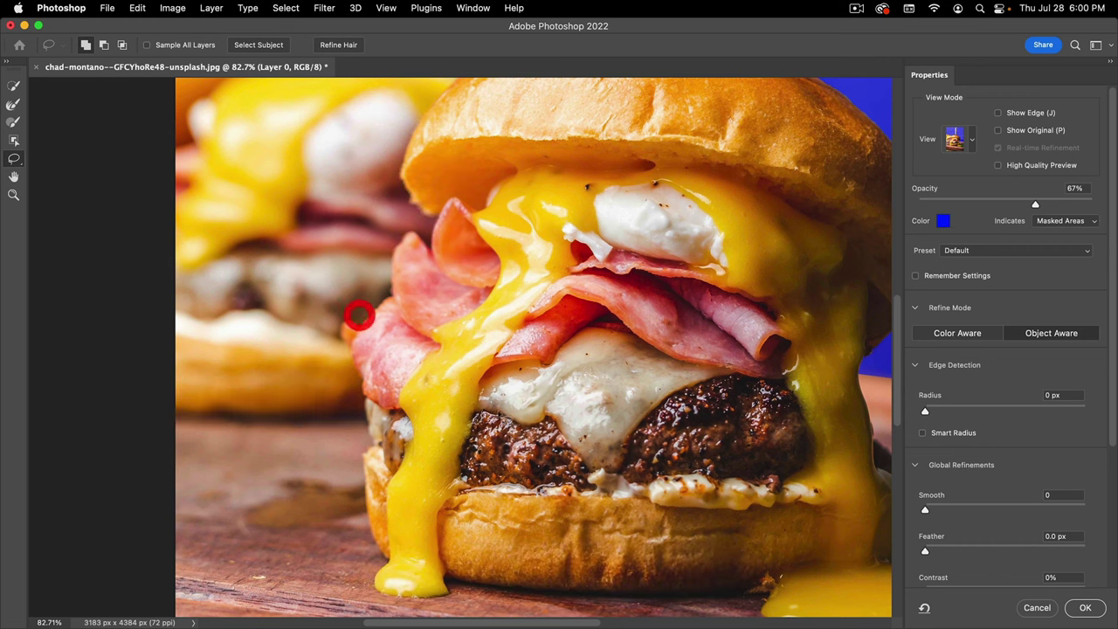
- Correct the selection edge along the top of the front bun beside the knife collar with the Lasso
{"action": "key", "text": "space"}
{"action": "left_click_drag", "start_coordinate": [519, 300], "coordinate": [469, 445]}
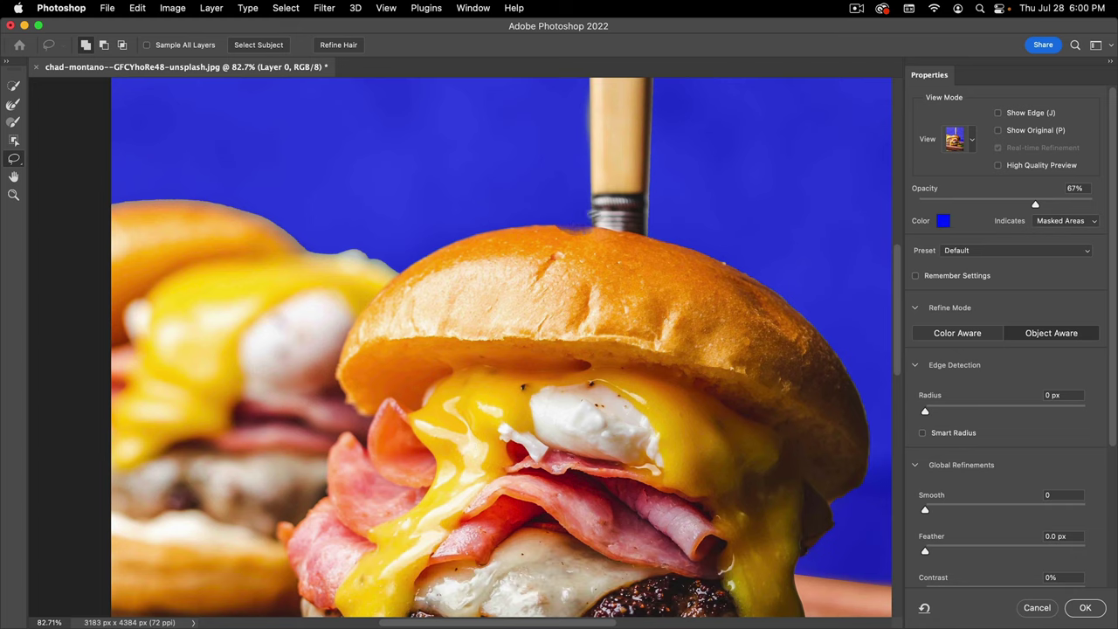
{"action": "left_click_drag", "start_coordinate": [572, 217], "coordinate": [643, 205]}
{"action": "mouse_move", "coordinate": [467, 244]}
{"action": "left_mouse_down"}
{"action": "mouse_move", "coordinate": [622, 238]}
{"action": "mouse_move", "coordinate": [693, 262]}
{"action": "mouse_move", "coordinate": [700, 287]}
{"action": "mouse_move", "coordinate": [580, 385]}
{"action": "mouse_move", "coordinate": [512, 364]}
{"action": "left_mouse_up"}
{"action": "key", "text": "alt"}
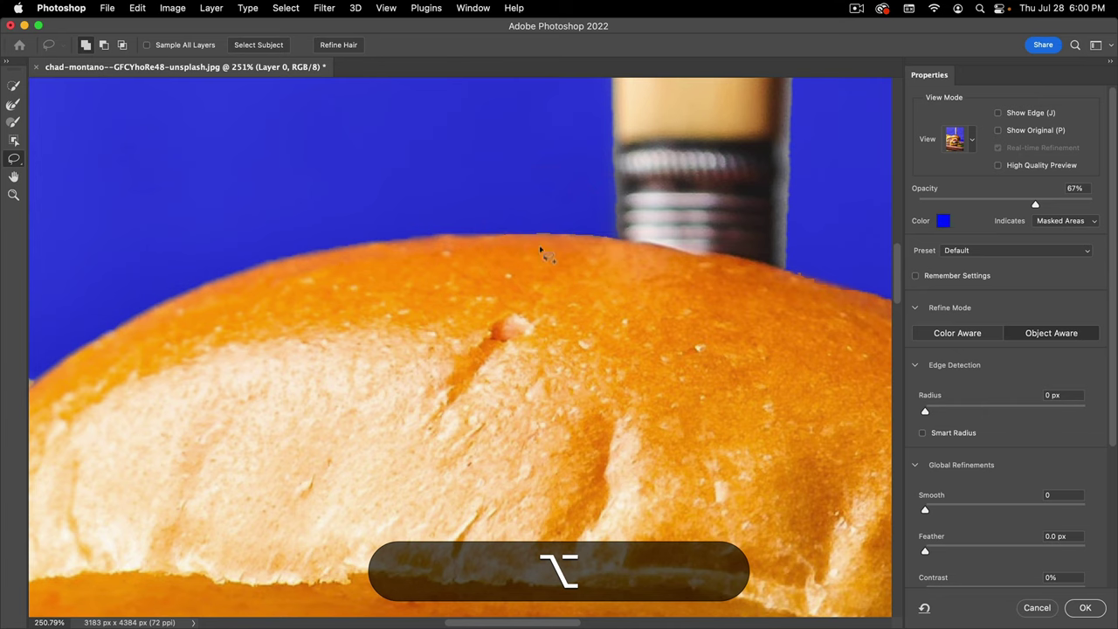
{"action": "key", "text": "space"}
{"action": "left_click_drag", "start_coordinate": [550, 234], "coordinate": [665, 215]}
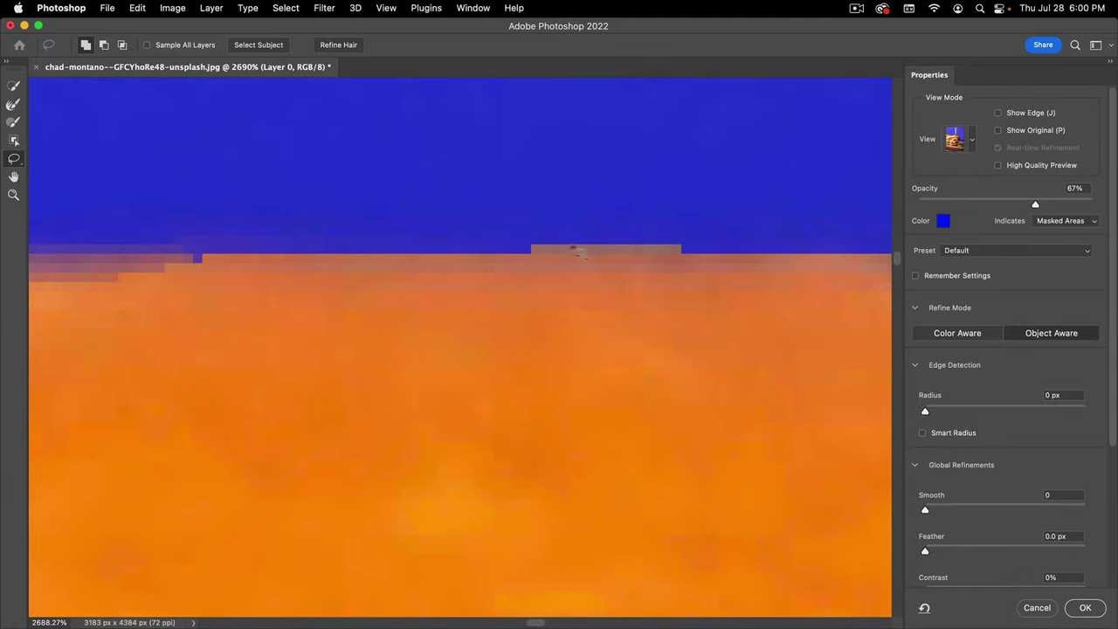
{"action": "left_click_drag", "start_coordinate": [684, 261], "coordinate": [587, 256]}
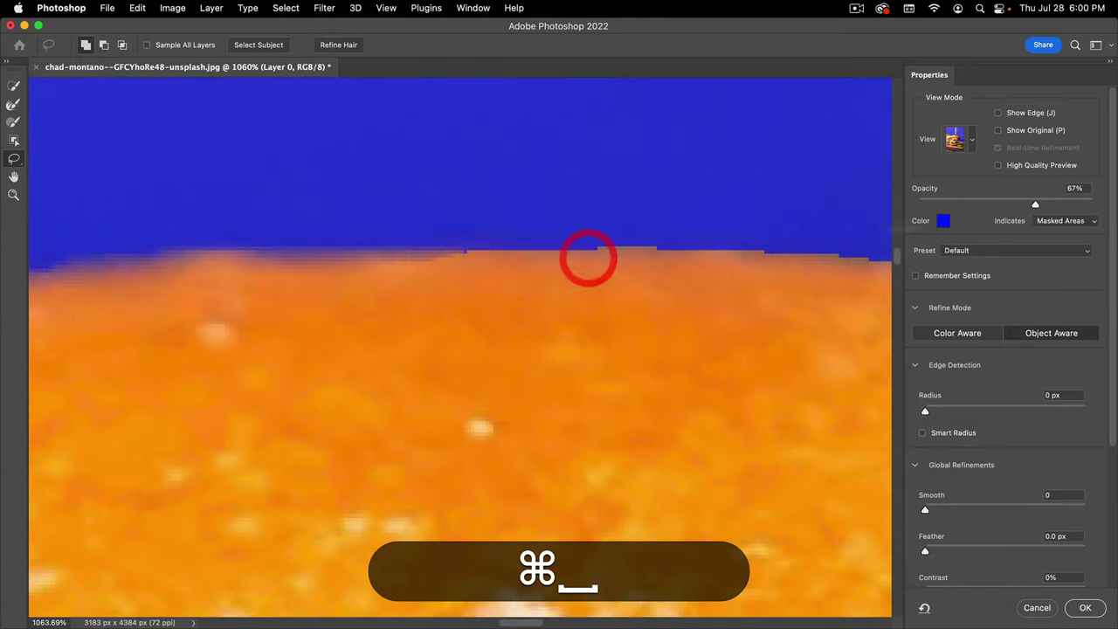
- In Black & White view, fill the faint seam between the two burgers with the Lasso, check the mask's outline, and return to Overlay view
{"action": "key", "text": "k"}
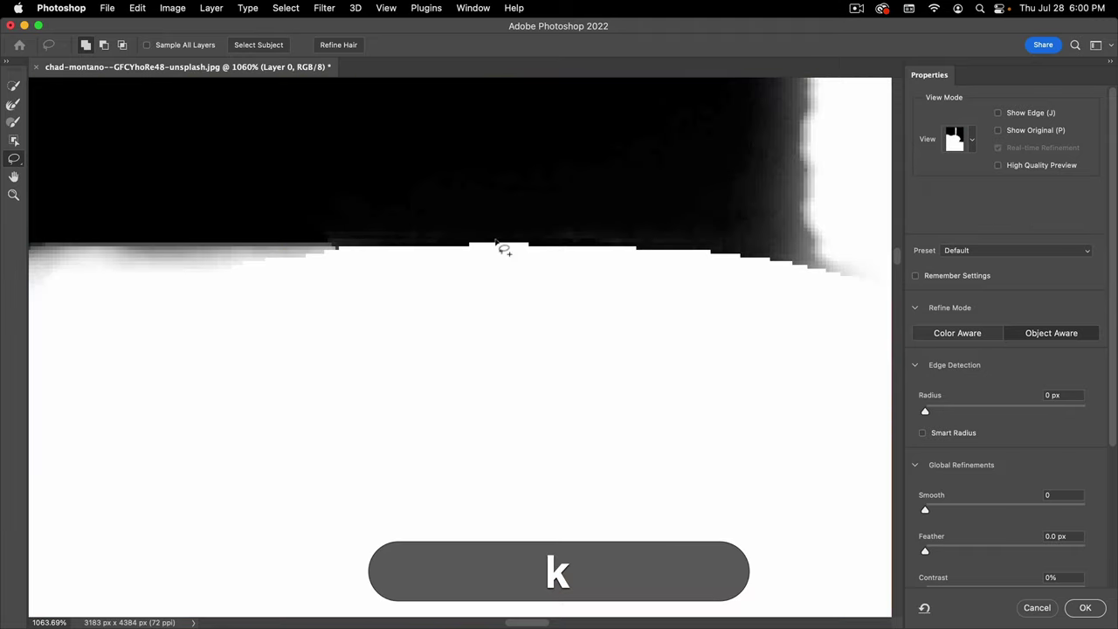
{"action": "key", "text": "space"}
{"action": "left_click_drag", "start_coordinate": [376, 270], "coordinate": [597, 269]}
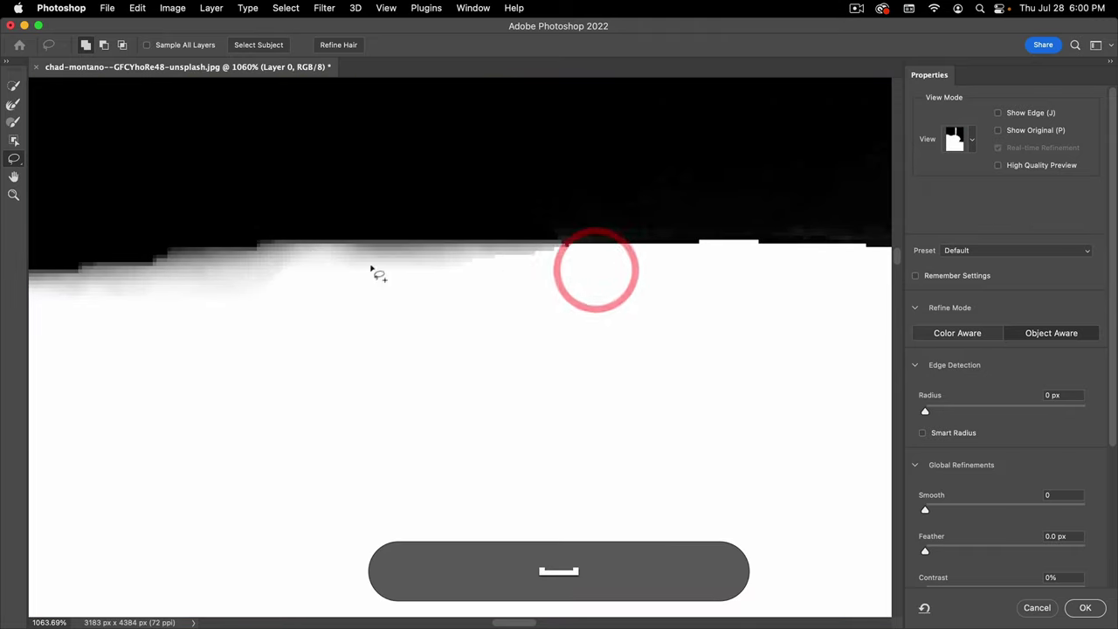
{"action": "left_click_drag", "start_coordinate": [559, 219], "coordinate": [457, 242]}
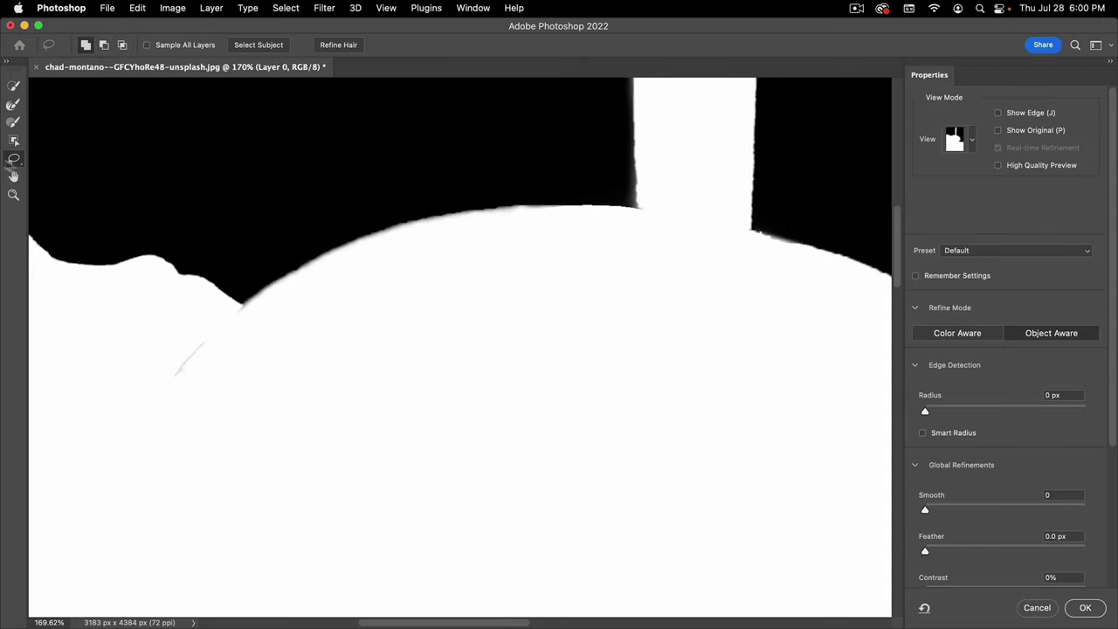
{"action": "left_click", "coordinate": [15, 163]}
{"action": "key", "text": "super+space"}
{"action": "mouse_move", "coordinate": [248, 322]}
{"action": "left_mouse_down"}
{"action": "mouse_move", "coordinate": [235, 352]}
{"action": "mouse_move", "coordinate": [150, 399]}
{"action": "mouse_move", "coordinate": [227, 402]}
{"action": "left_mouse_up"}
{"action": "key", "text": "super+space"}
{"action": "left_click_drag", "start_coordinate": [460, 332], "coordinate": [411, 347]}
{"action": "left_click_drag", "start_coordinate": [682, 381], "coordinate": [655, 163]}
{"action": "left_click_drag", "start_coordinate": [737, 327], "coordinate": [328, 369]}
{"action": "left_click", "coordinate": [534, 342]}
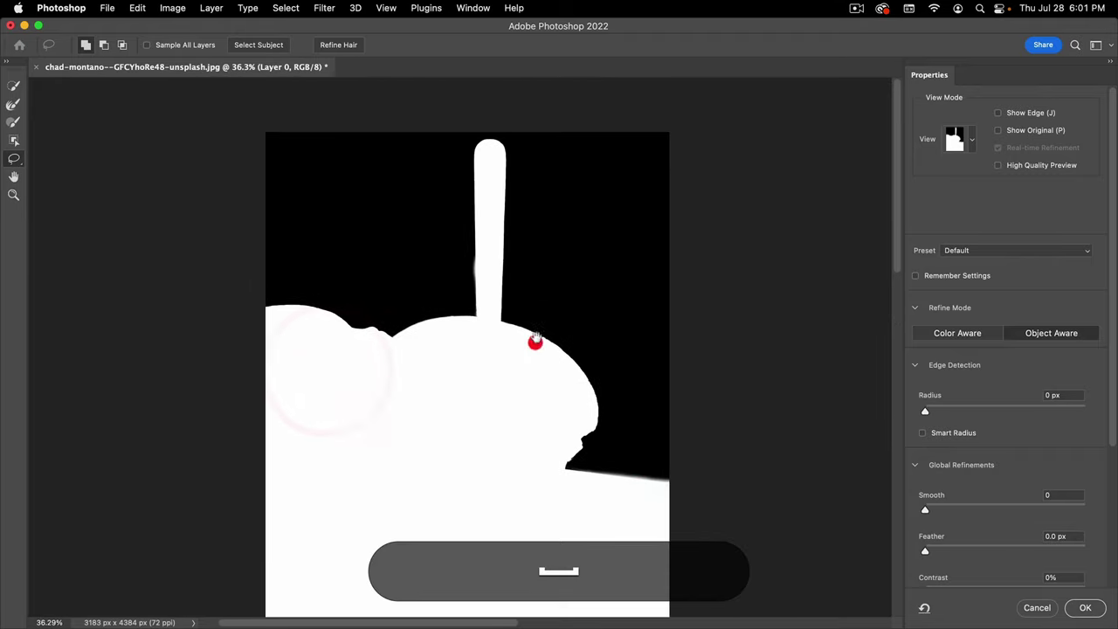
{"action": "left_click_drag", "start_coordinate": [472, 270], "coordinate": [520, 285]}
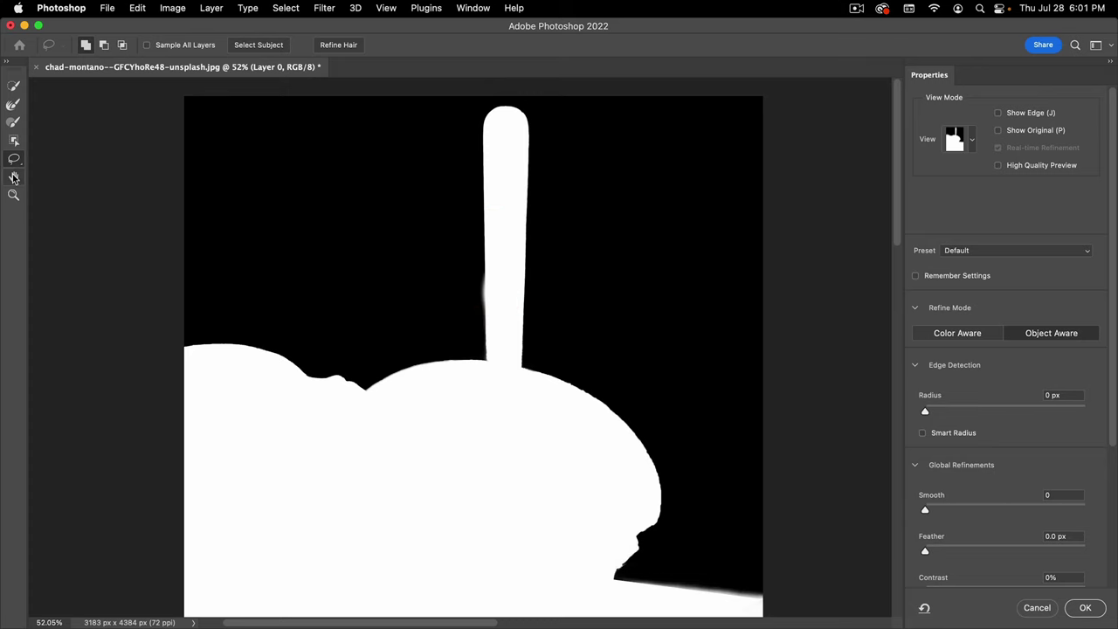
{"action": "key", "text": "v"}
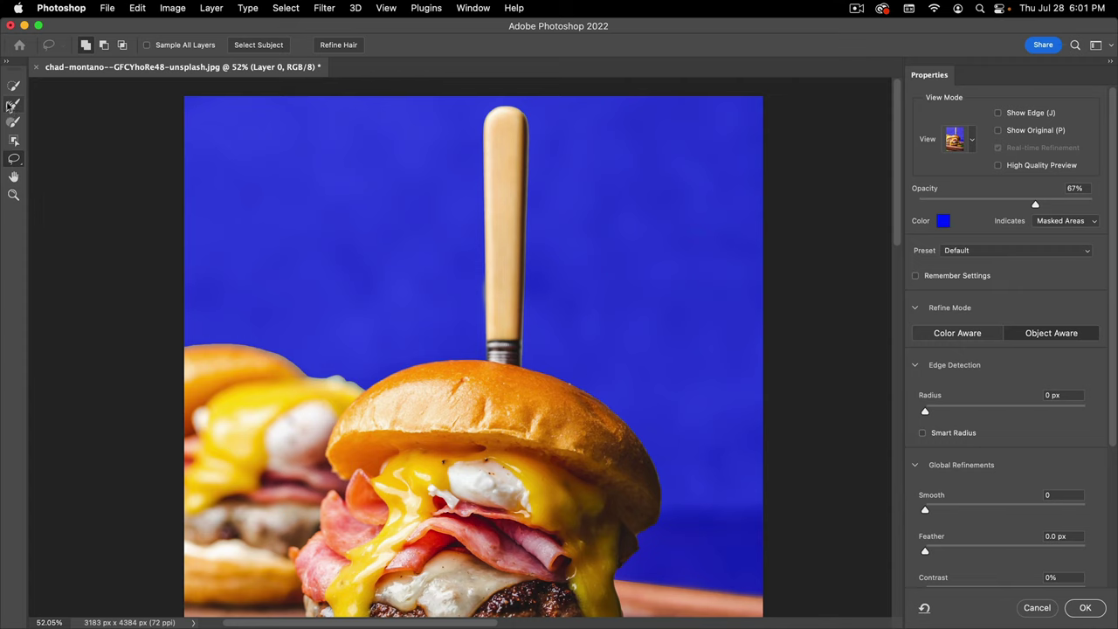
- Try the Color Aware refine mode on the selection, then restore Object Aware
{"action": "left_click_drag", "start_coordinate": [380, 315], "coordinate": [484, 337]}
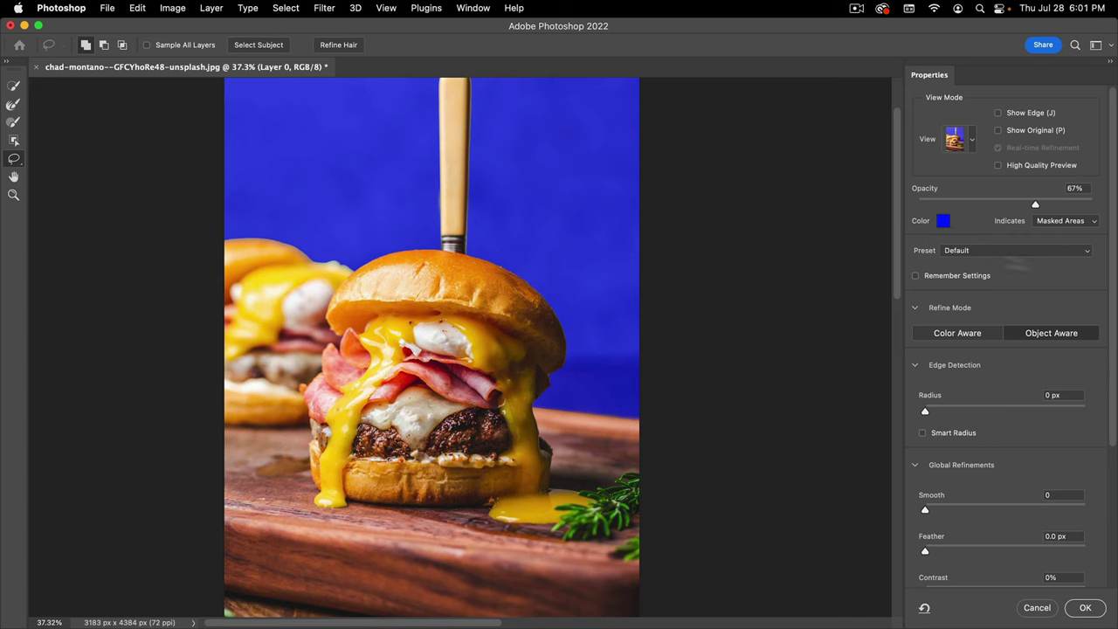
{"action": "scroll", "coordinate": [1014, 301], "scroll_direction": "down", "scroll_amount": 5}
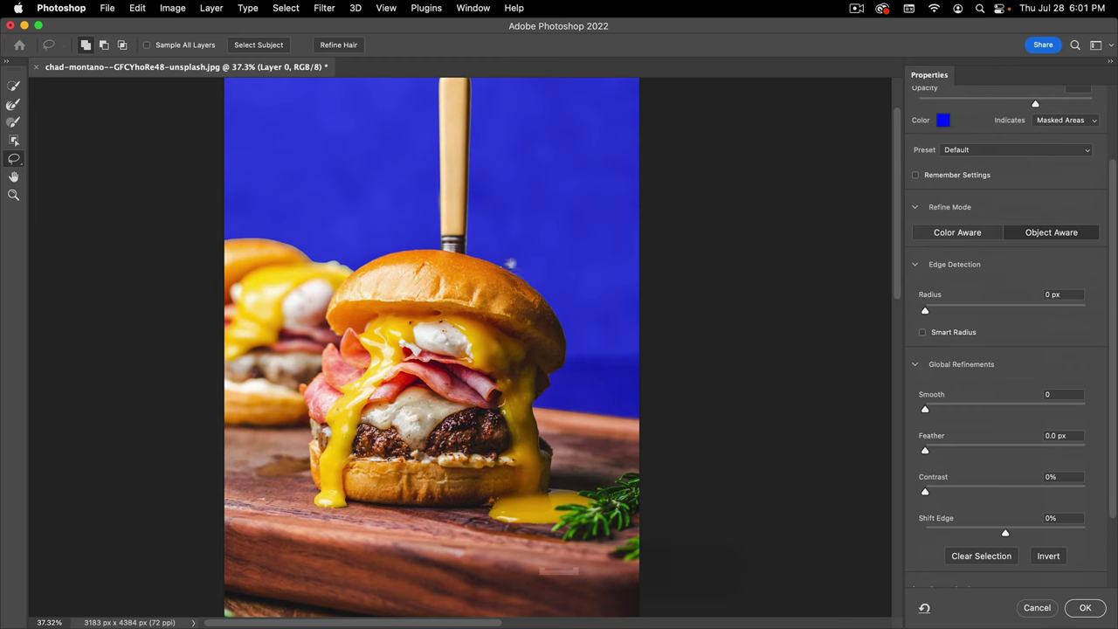
{"action": "left_click_drag", "start_coordinate": [522, 266], "coordinate": [544, 289]}
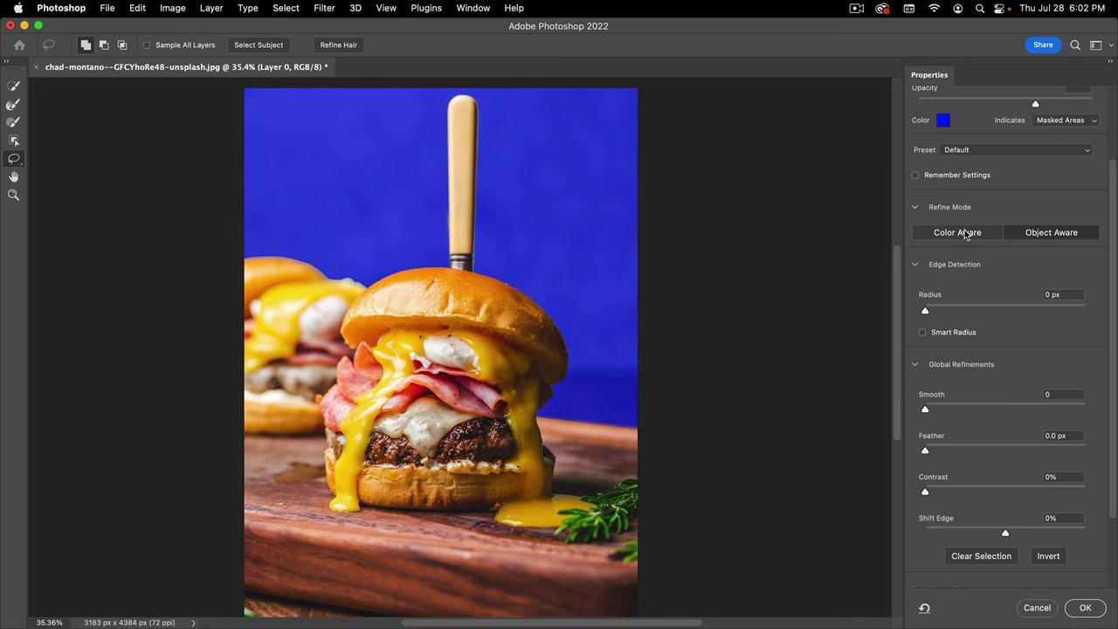
{"action": "left_click", "coordinate": [967, 234]}
{"action": "left_click", "coordinate": [559, 251]}
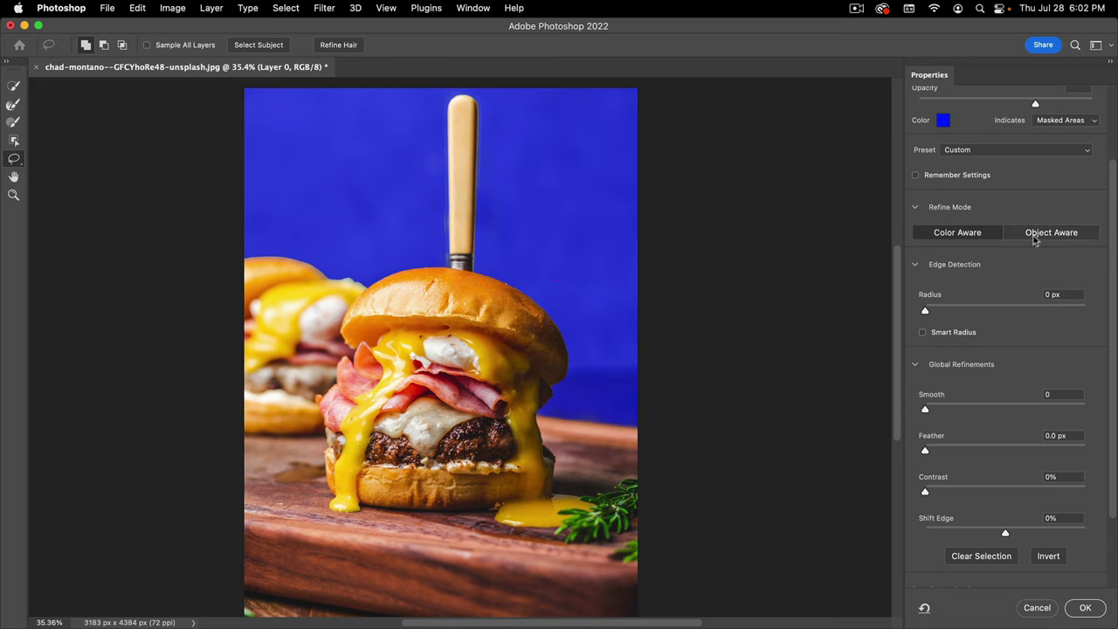
{"action": "left_click", "coordinate": [1037, 234]}
{"action": "left_click", "coordinate": [540, 250]}
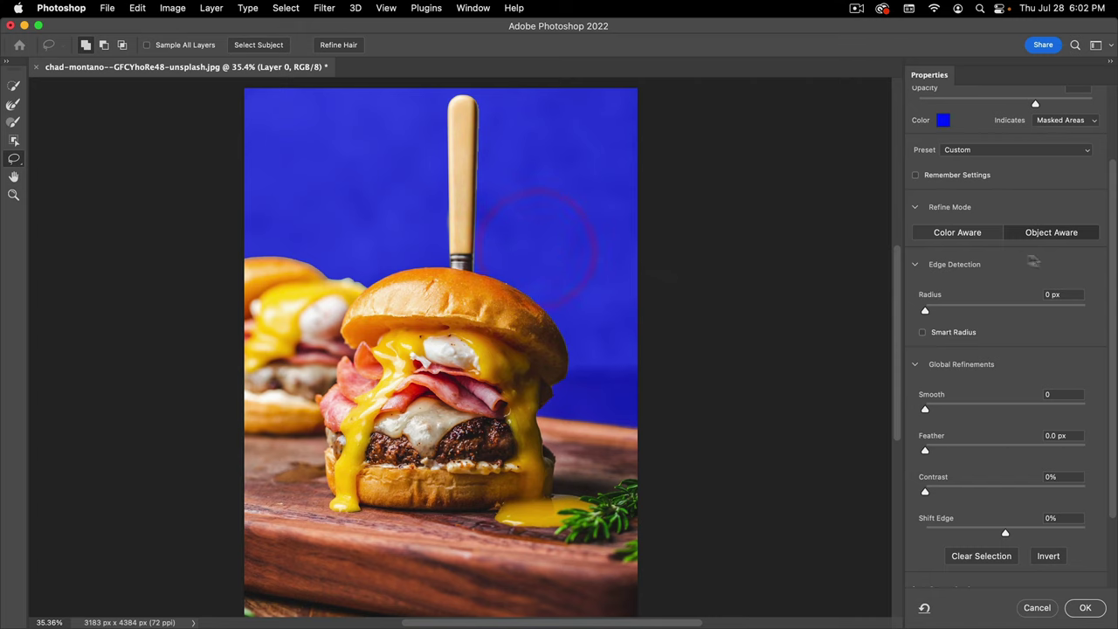
- Switch the refine mode to Color Aware, examine its mask edges in Black & White view, and go back to Object Aware
{"action": "left_click", "coordinate": [959, 232]}
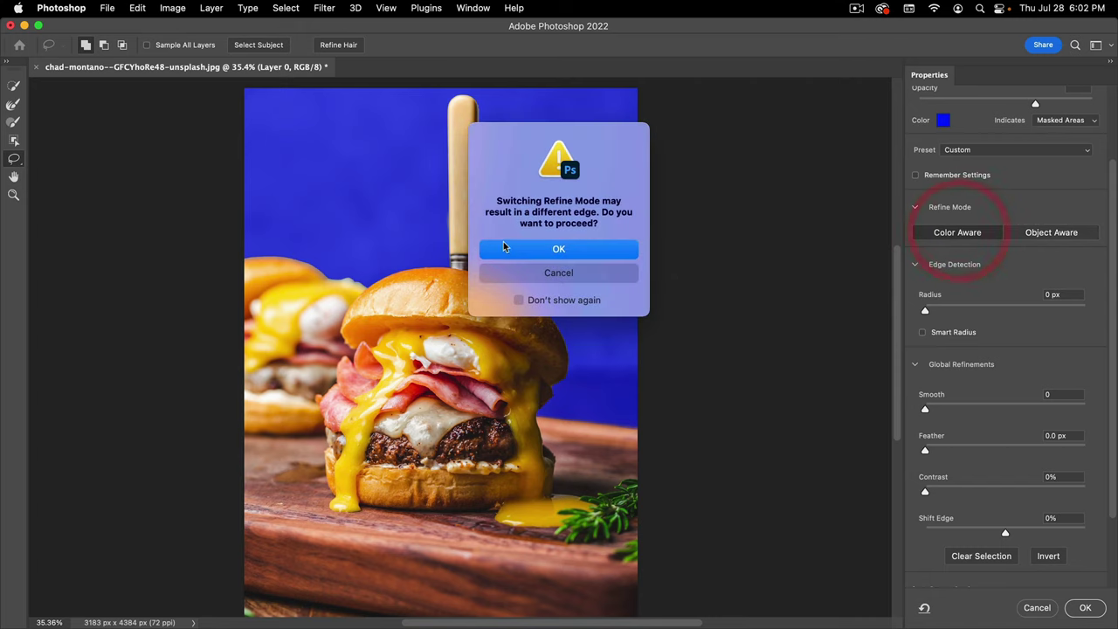
{"action": "left_click", "coordinate": [505, 248]}
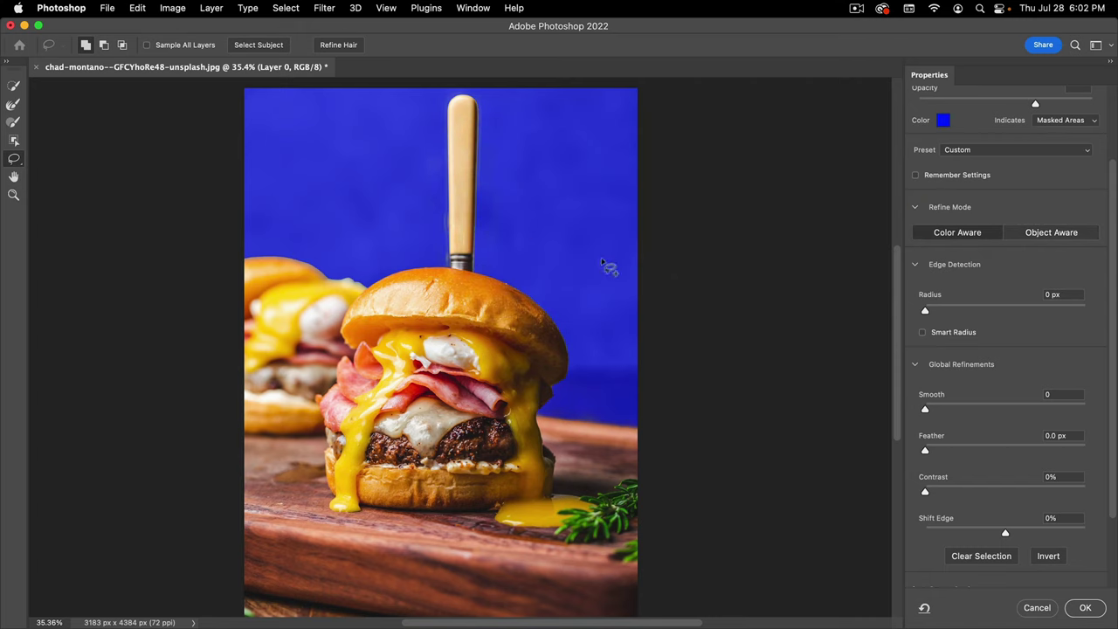
{"action": "key", "text": "k"}
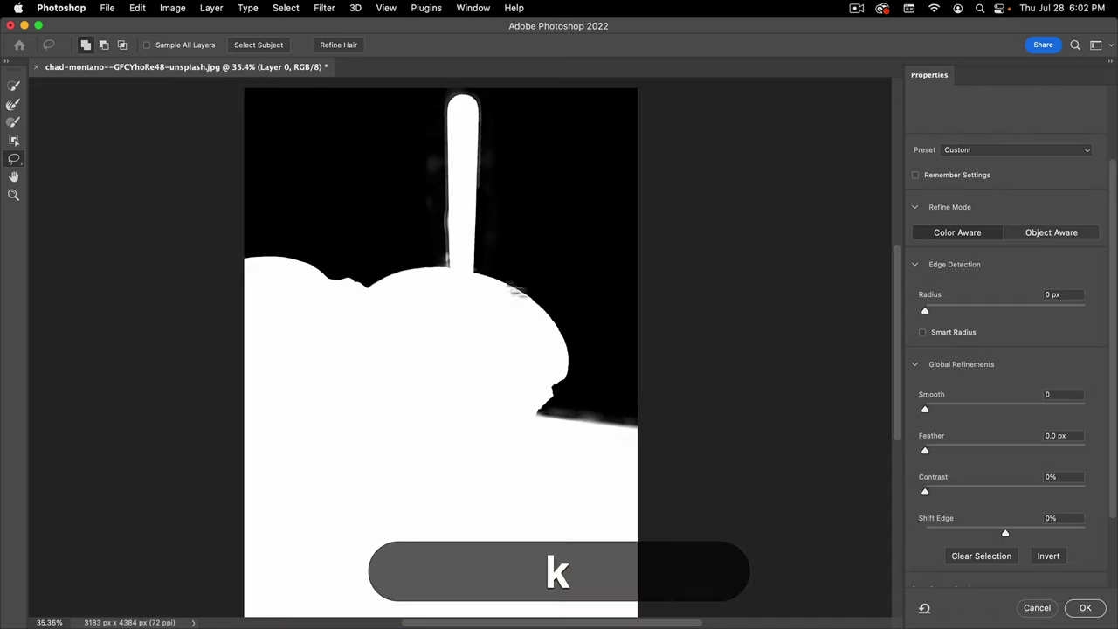
{"action": "left_click", "coordinate": [1050, 232]}
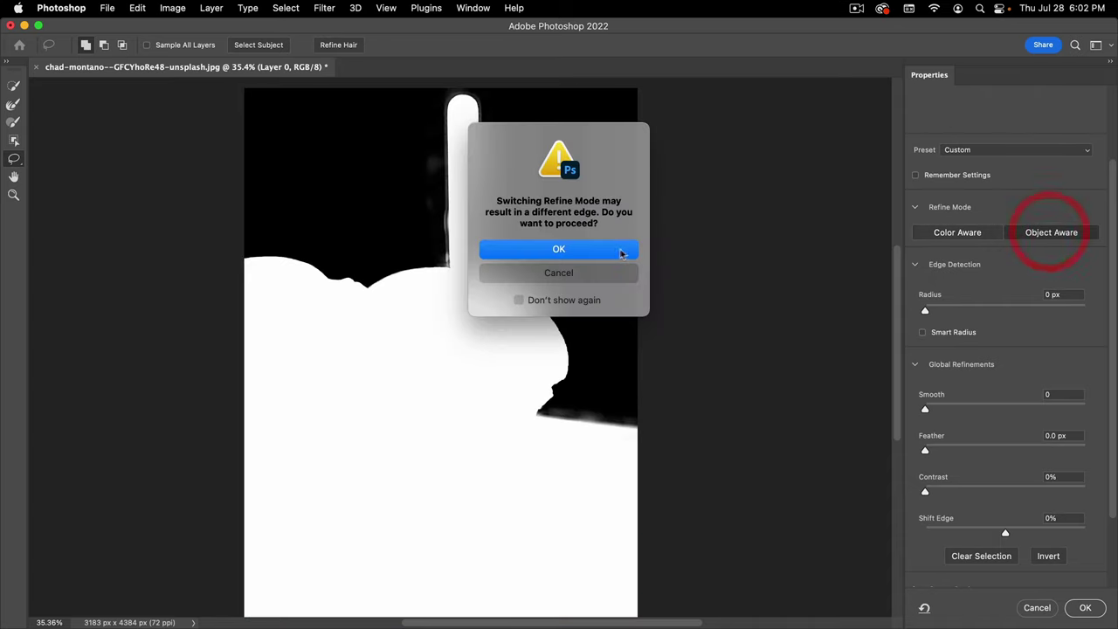
{"action": "left_click", "coordinate": [611, 248]}
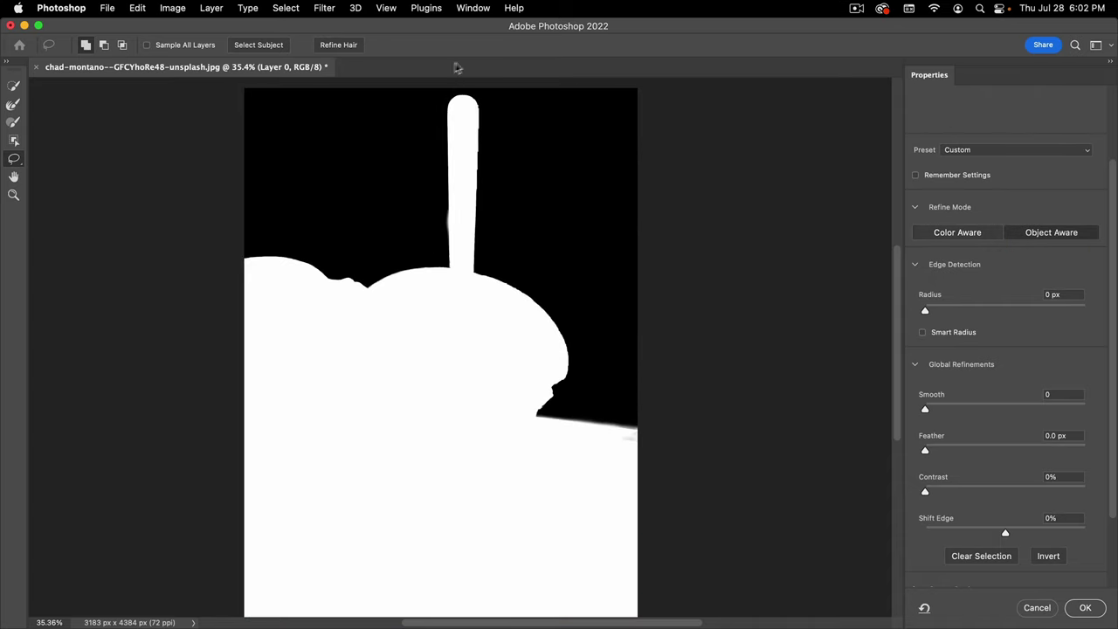
- Compare the Color Aware mask once more against Object Aware, leaving Object Aware active, and return to Overlay view
{"action": "left_click", "coordinate": [948, 232]}
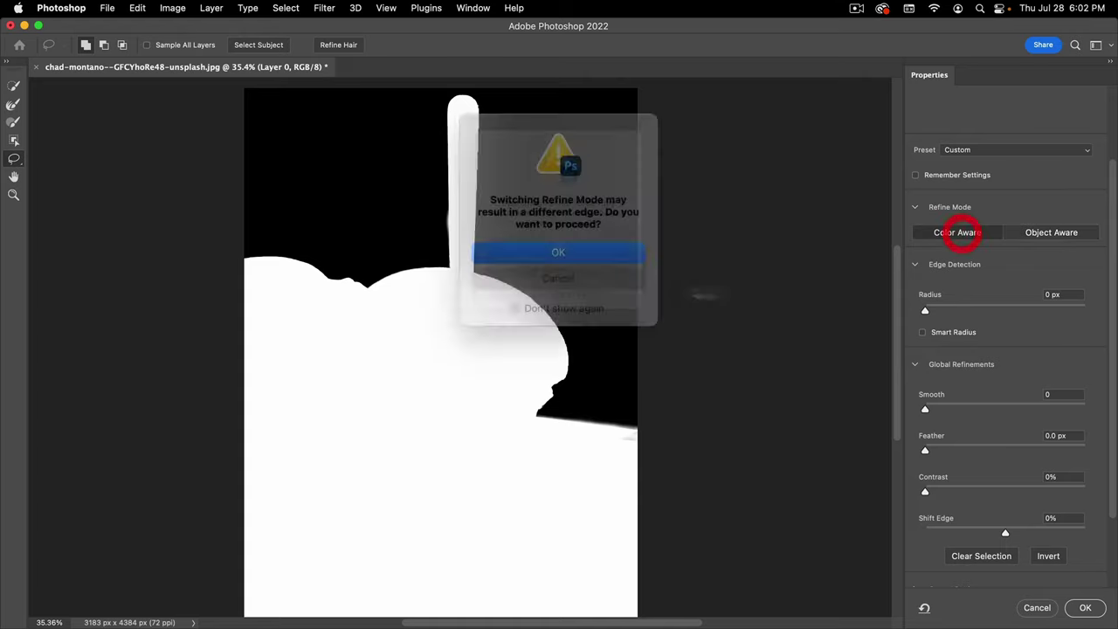
{"action": "left_click", "coordinate": [593, 248]}
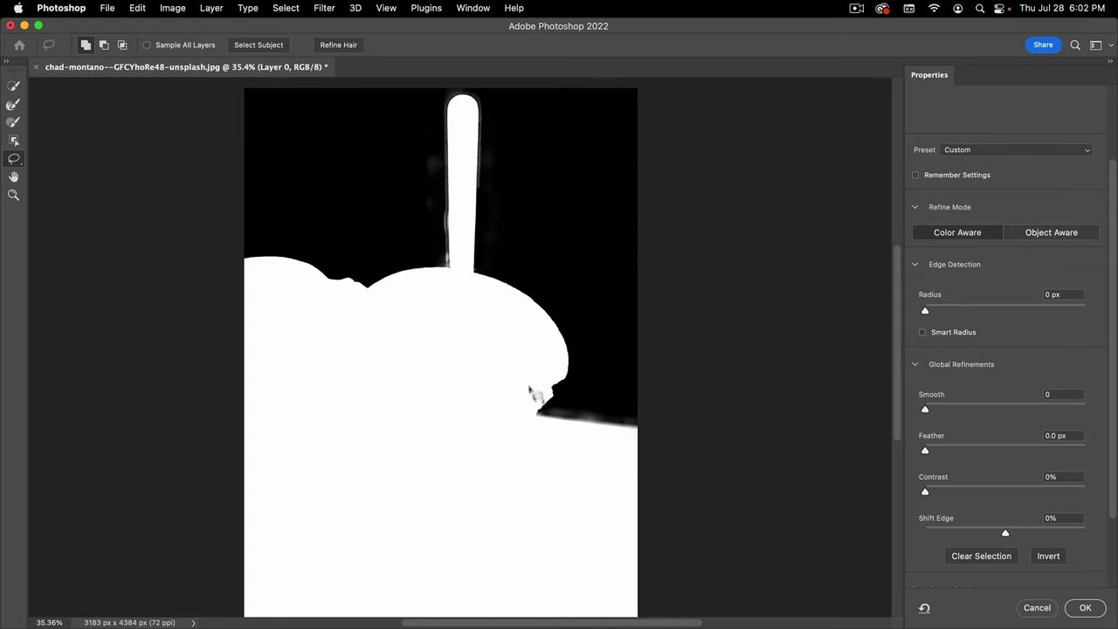
{"action": "left_click", "coordinate": [1051, 234]}
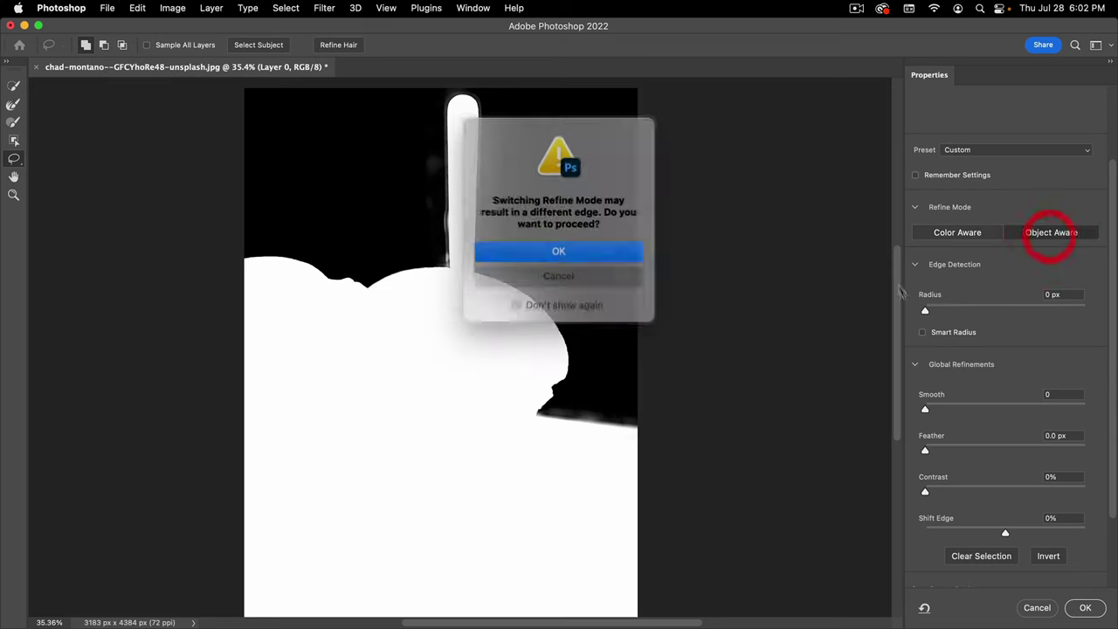
{"action": "left_click", "coordinate": [597, 248]}
{"action": "key", "text": "k"}
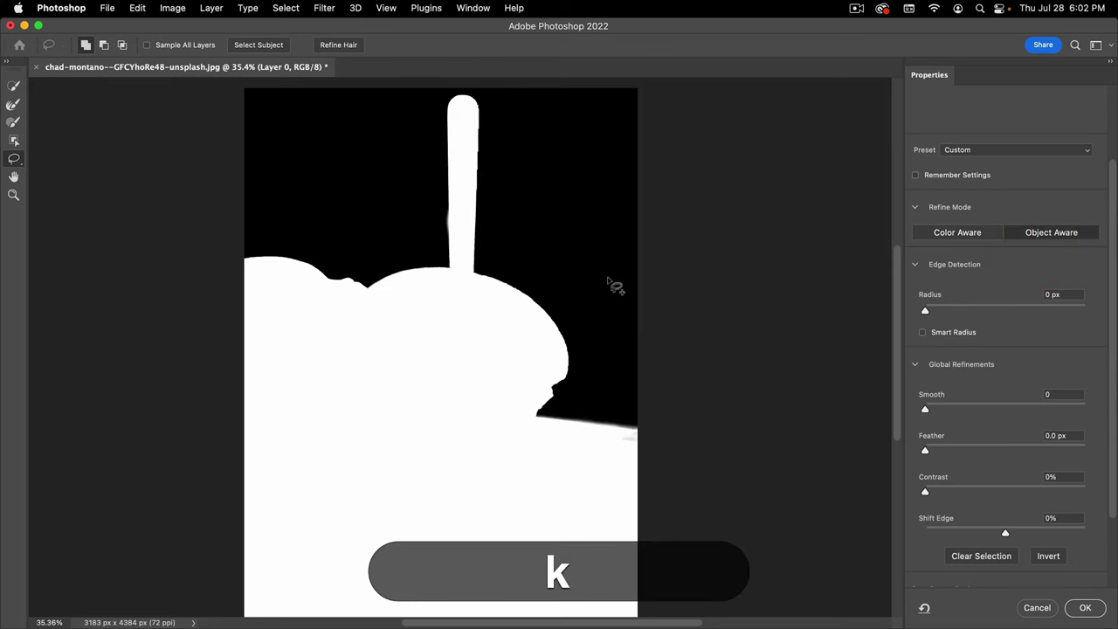
{"action": "key", "text": "v"}
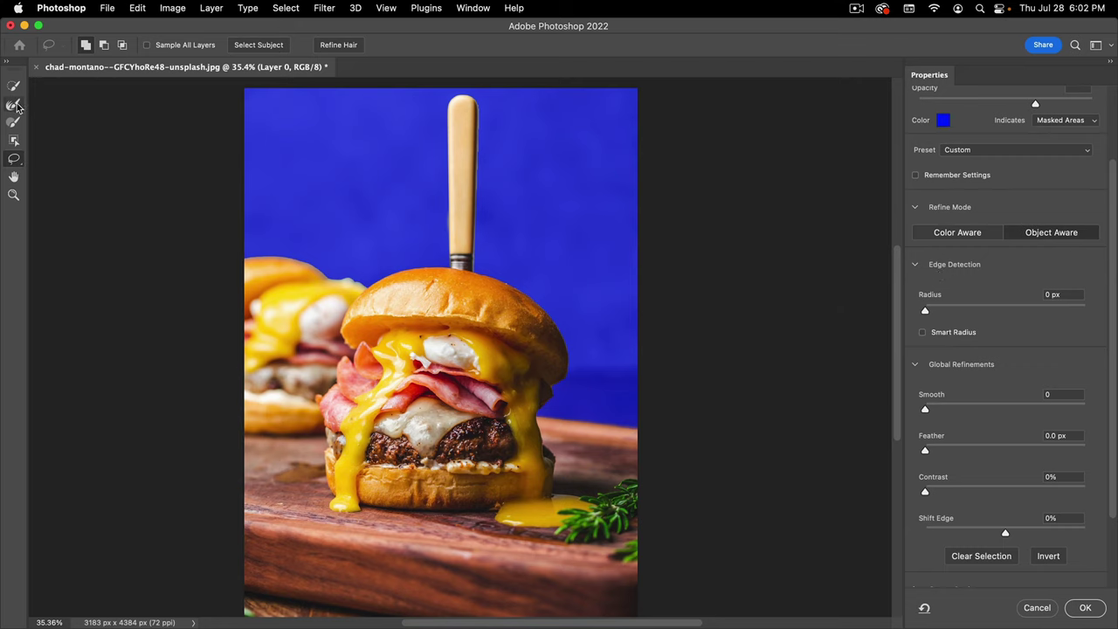
- Try an 11 px edge detection radius, then reset all edge refinement settings to their defaults
{"action": "left_click", "coordinate": [990, 310]}
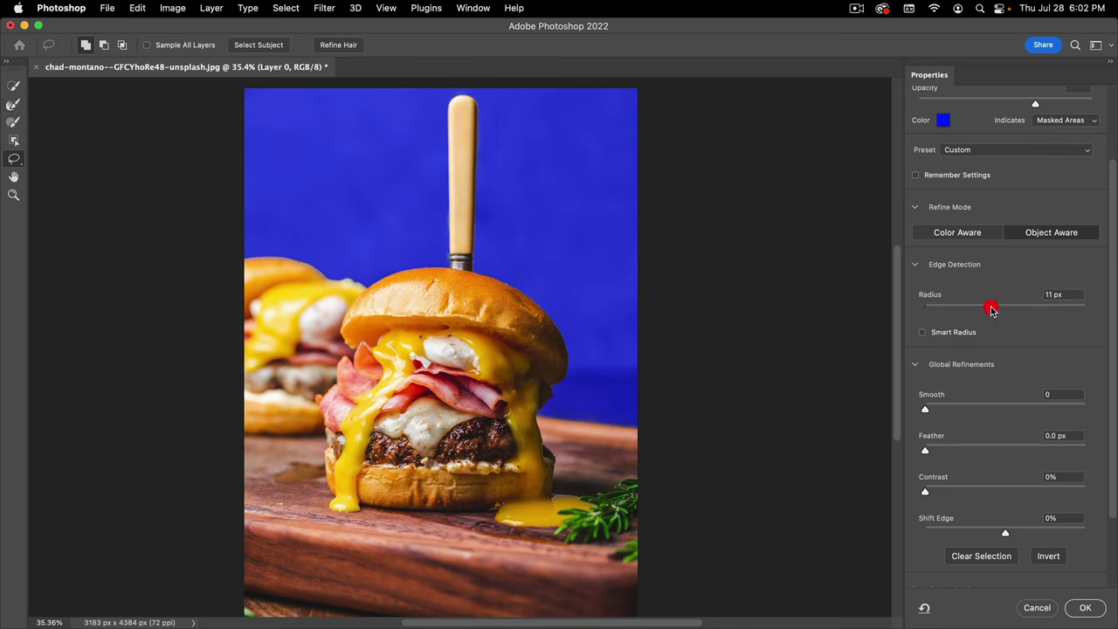
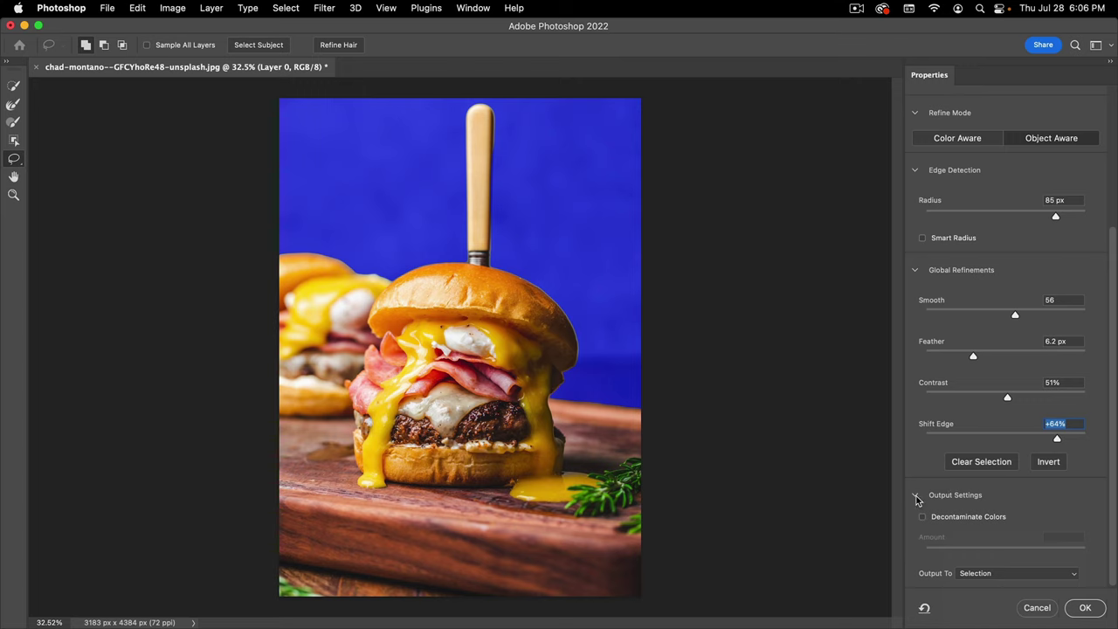
{"action": "left_click", "coordinate": [917, 496]}
{"action": "scroll", "coordinate": [970, 524], "scroll_direction": "up", "scroll_amount": 5}
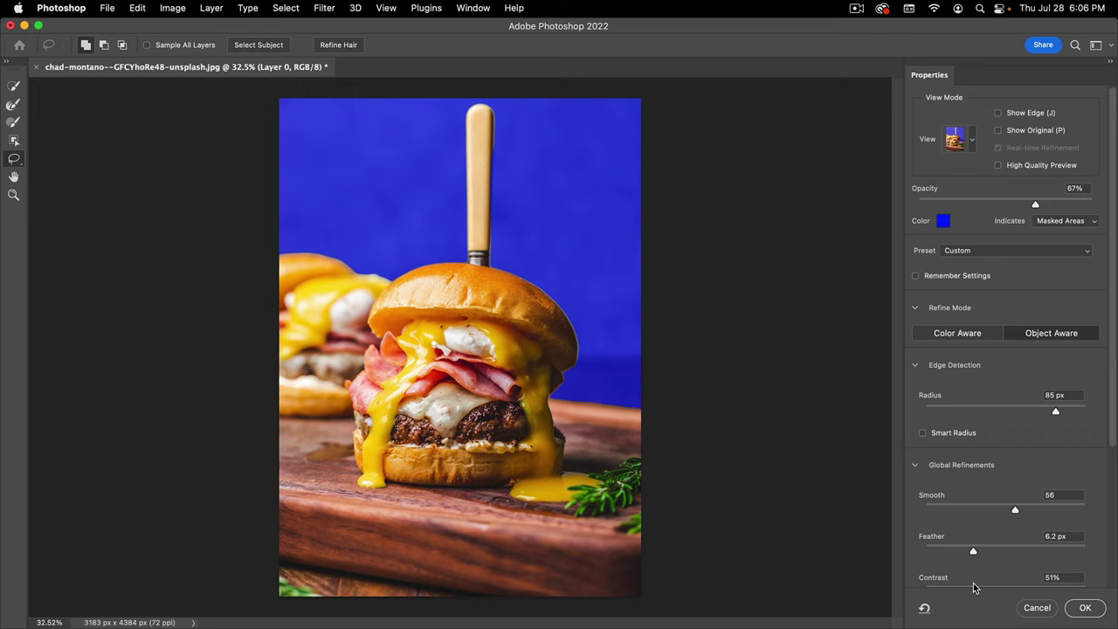
{"action": "left_click", "coordinate": [925, 608]}
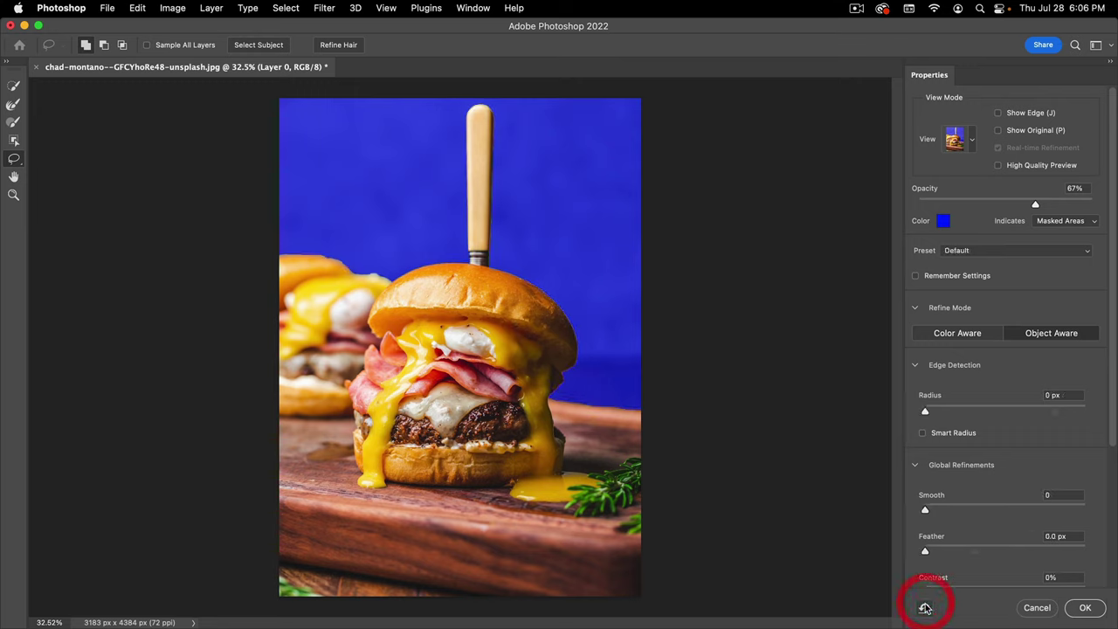
- Replace the selection with an automatic subject selection, and add the rear burger and wooden board to it with the Quick Selection tool
{"action": "left_click", "coordinate": [262, 45]}
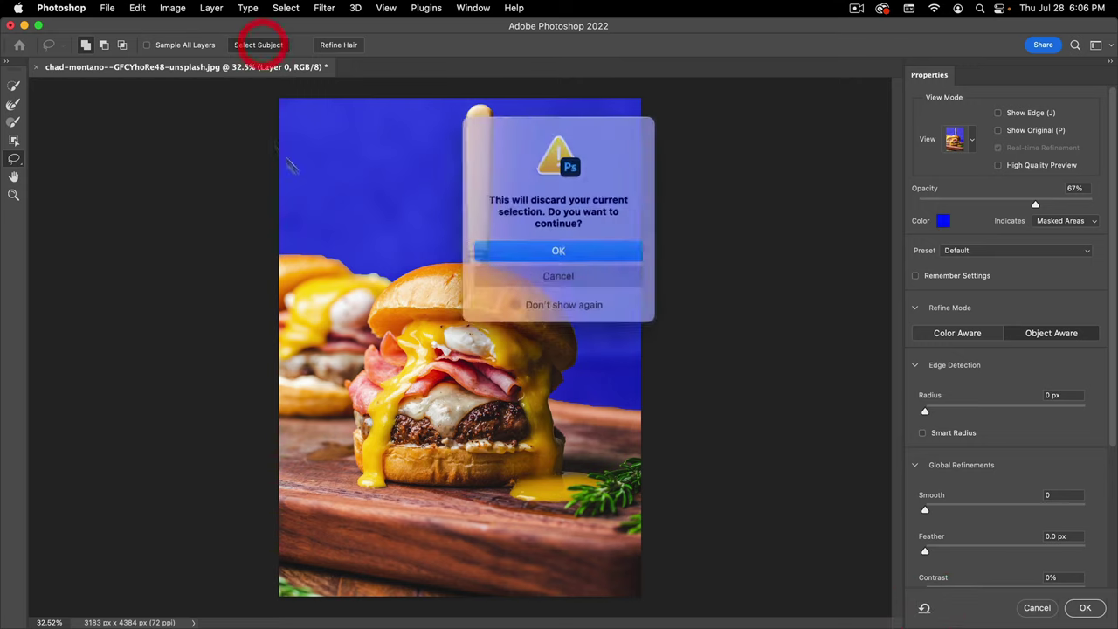
{"action": "left_click", "coordinate": [559, 250]}
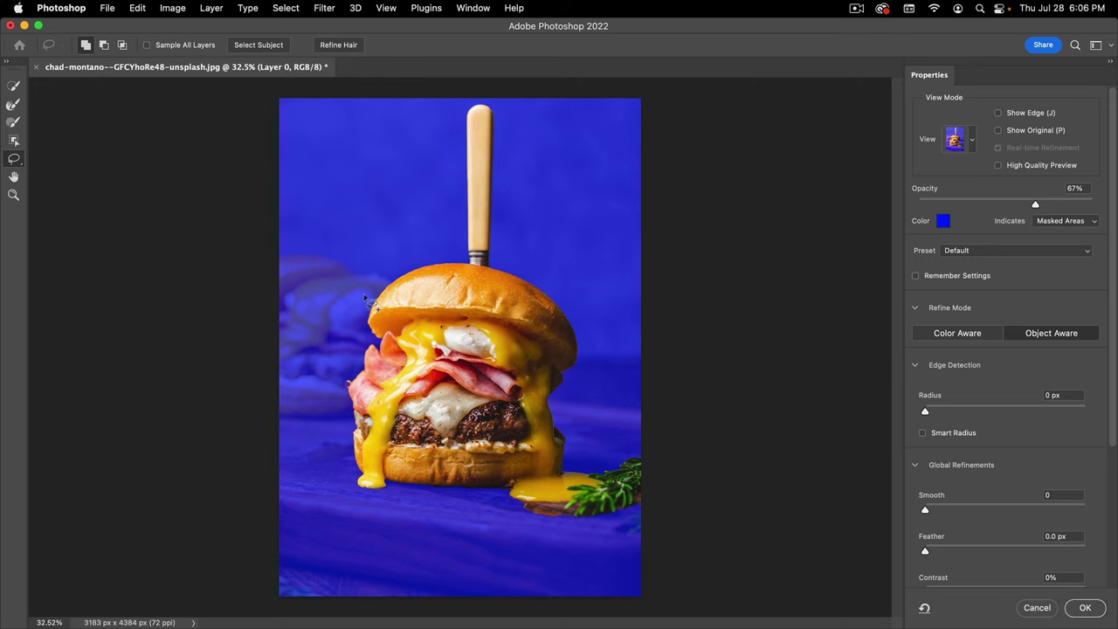
{"action": "left_click", "coordinate": [14, 85]}
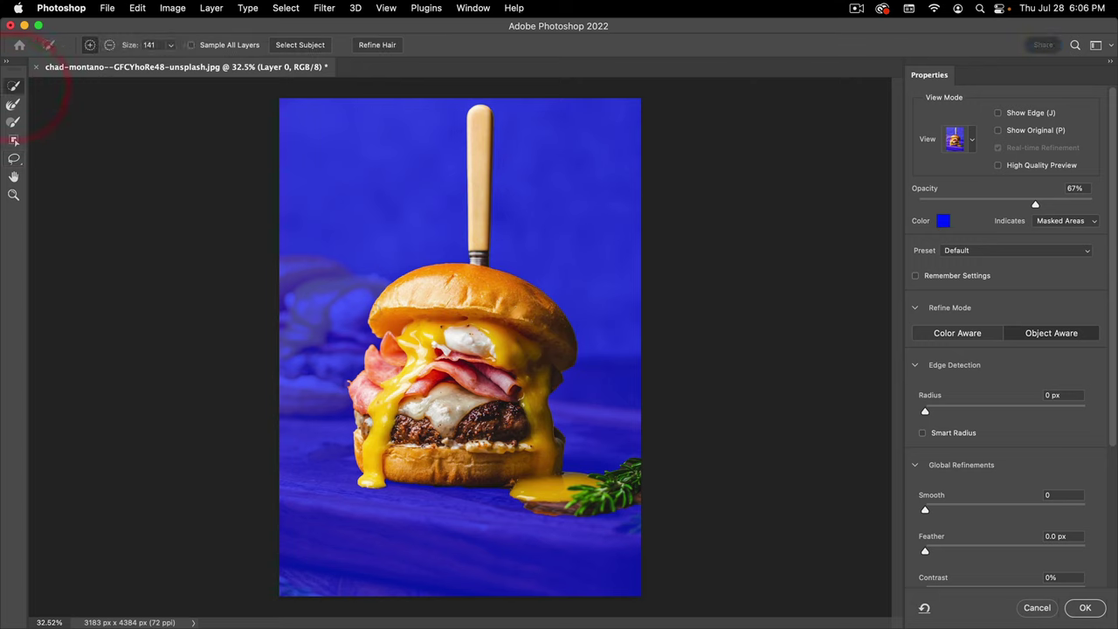
{"action": "mouse_move", "coordinate": [367, 306]}
{"action": "left_mouse_down"}
{"action": "mouse_move", "coordinate": [319, 292]}
{"action": "mouse_move", "coordinate": [293, 267]}
{"action": "mouse_move", "coordinate": [373, 287]}
{"action": "left_mouse_up"}
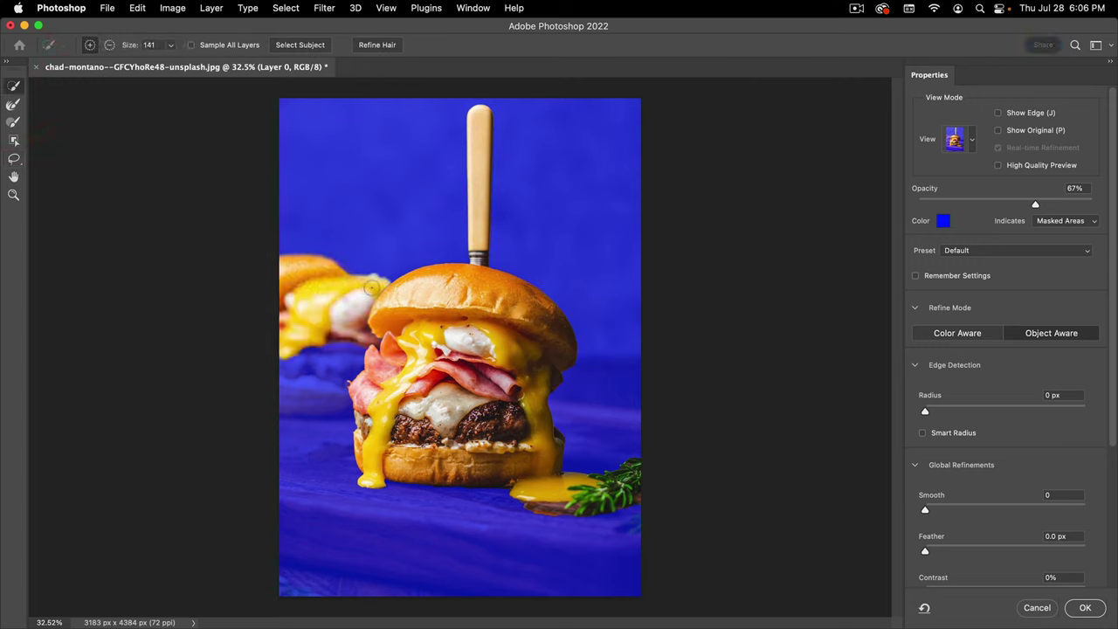
{"action": "left_click_drag", "start_coordinate": [327, 336], "coordinate": [319, 463]}
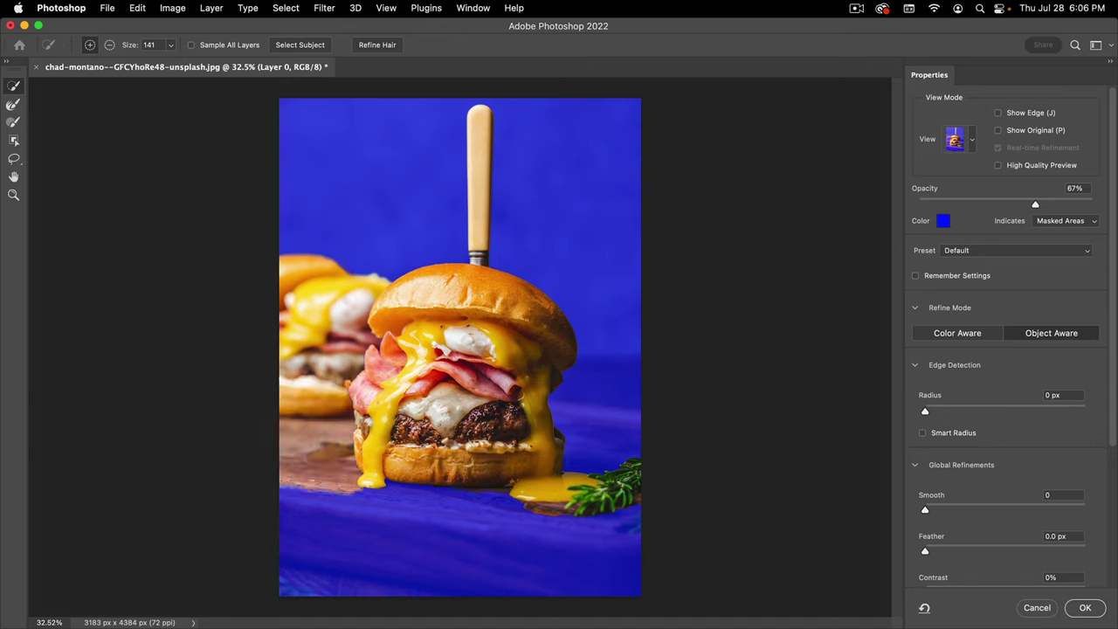
{"action": "mouse_move", "coordinate": [566, 452]}
{"action": "left_mouse_down"}
{"action": "mouse_move", "coordinate": [570, 434]}
{"action": "mouse_move", "coordinate": [603, 430]}
{"action": "left_mouse_up"}
{"action": "left_click_drag", "start_coordinate": [622, 523], "coordinate": [393, 559]}
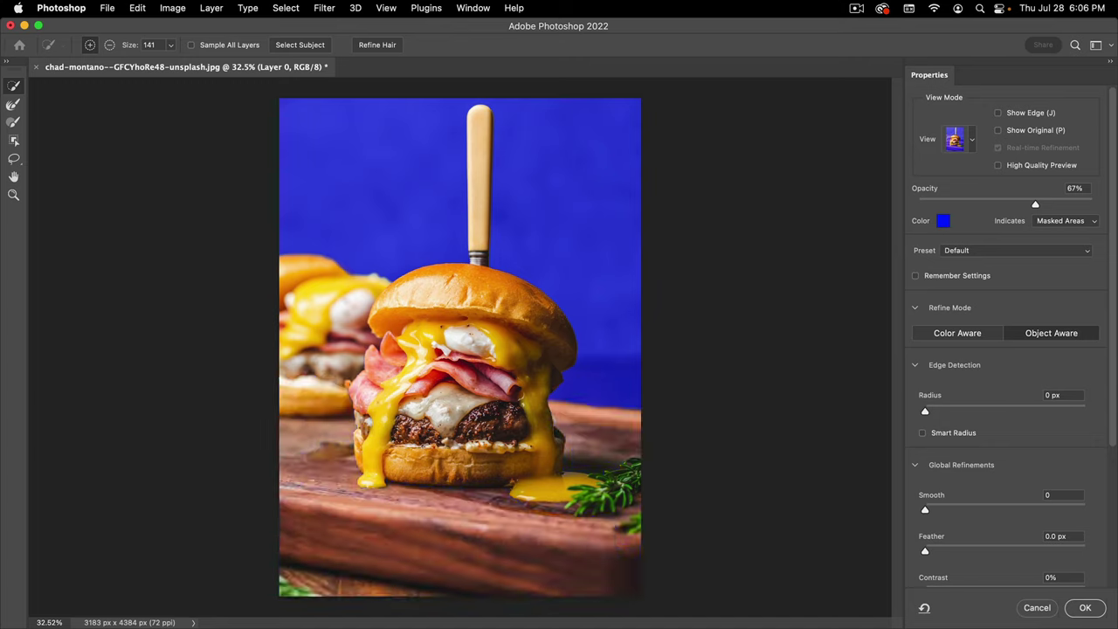
{"action": "left_click", "coordinate": [587, 485]}
- Set the edge detection radius to 74 px and check the edges of the knife handle up close
{"action": "left_click", "coordinate": [1013, 411]}
{"action": "left_click", "coordinate": [1047, 411]}
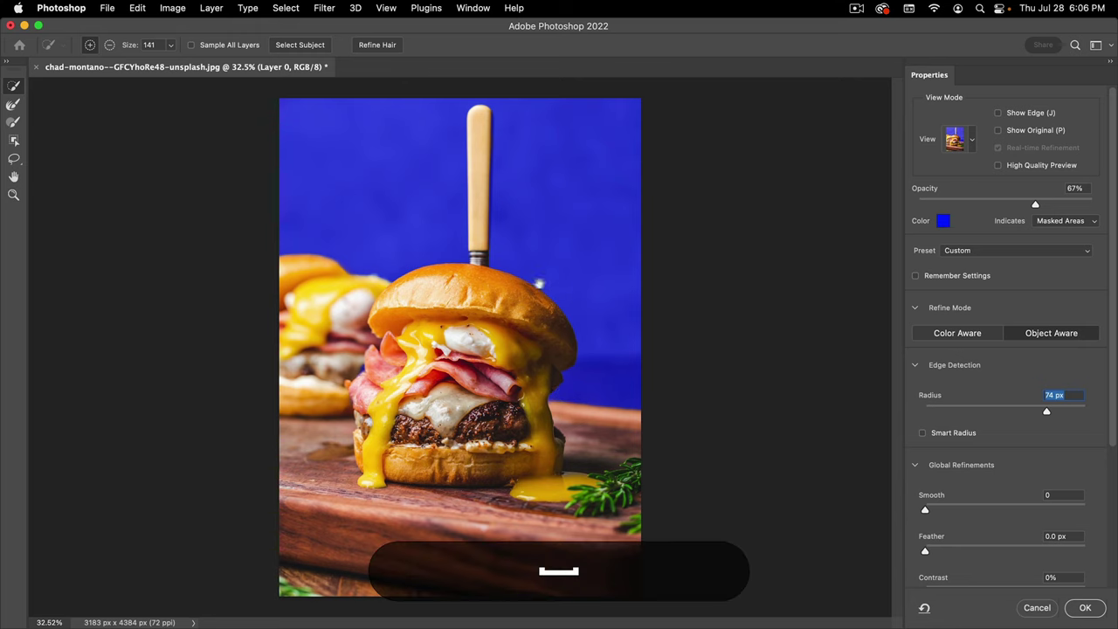
{"action": "left_click_drag", "start_coordinate": [514, 254], "coordinate": [528, 352]}
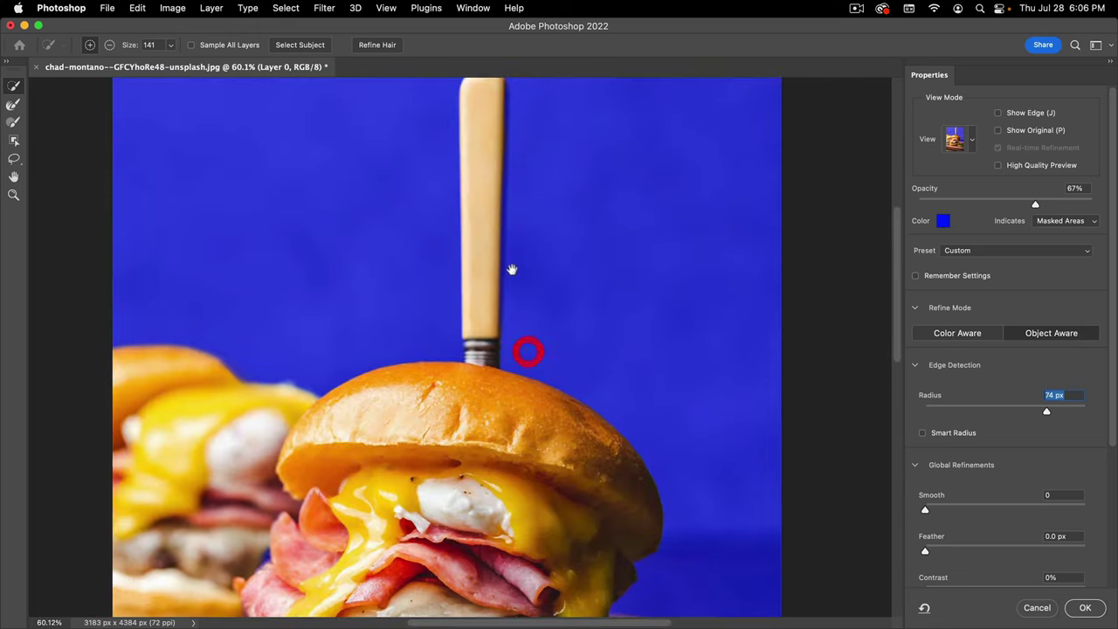
{"action": "left_click_drag", "start_coordinate": [512, 268], "coordinate": [512, 362]}
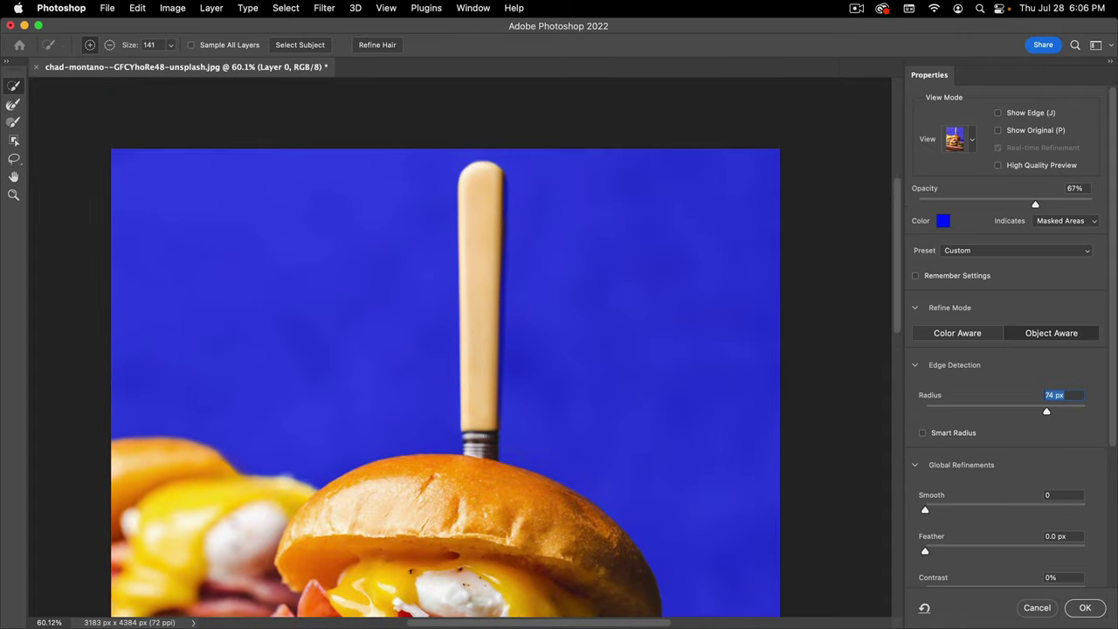
{"action": "left_click", "coordinate": [516, 445], "text": "super"}
{"action": "left_click_drag", "start_coordinate": [525, 437], "coordinate": [547, 466]}
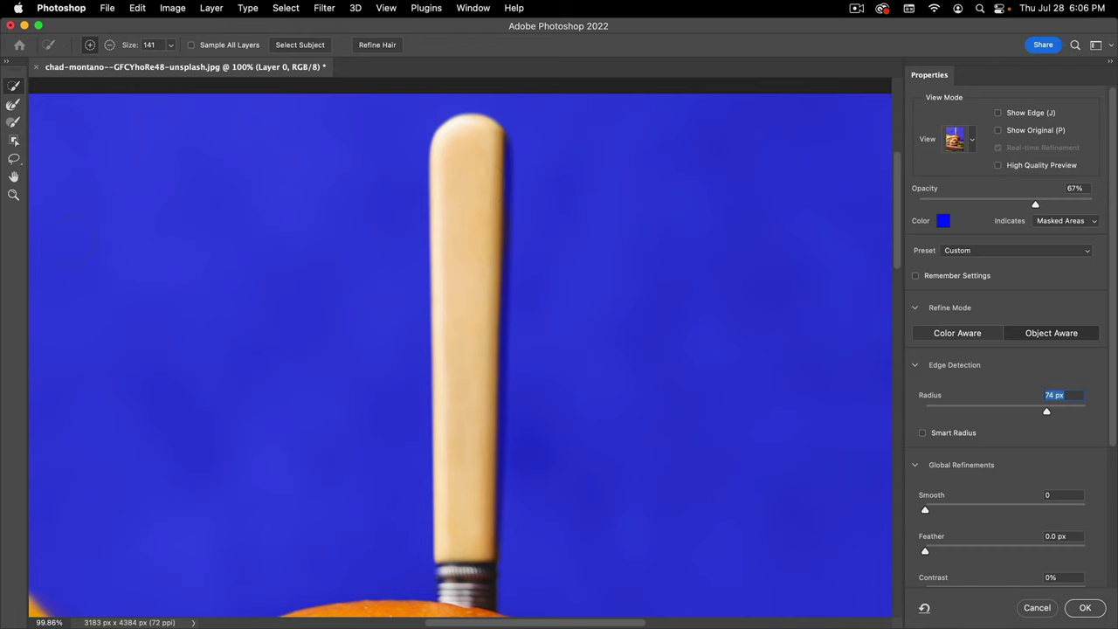
- Switch to the Brush tool and give it a hard-edged tip of 116 px
{"action": "left_click", "coordinate": [13, 124]}
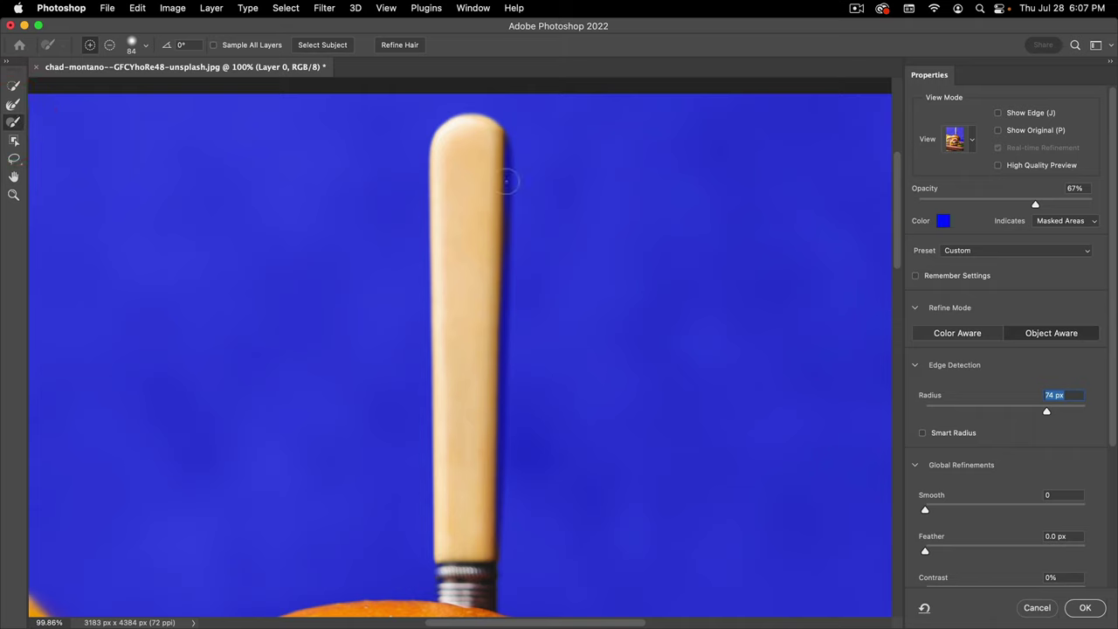
{"action": "mouse_move", "coordinate": [506, 181]}
{"action": "left_mouse_down"}
{"action": "mouse_move", "coordinate": [546, 202]}
{"action": "mouse_move", "coordinate": [534, 194]}
{"action": "left_mouse_up"}
{"action": "key", "text": "alt"}
{"action": "mouse_move", "coordinate": [528, 179]}
{"action": "left_mouse_down"}
{"action": "mouse_move", "coordinate": [547, 183]}
{"action": "mouse_move", "coordinate": [545, 269]}
{"action": "left_mouse_up"}
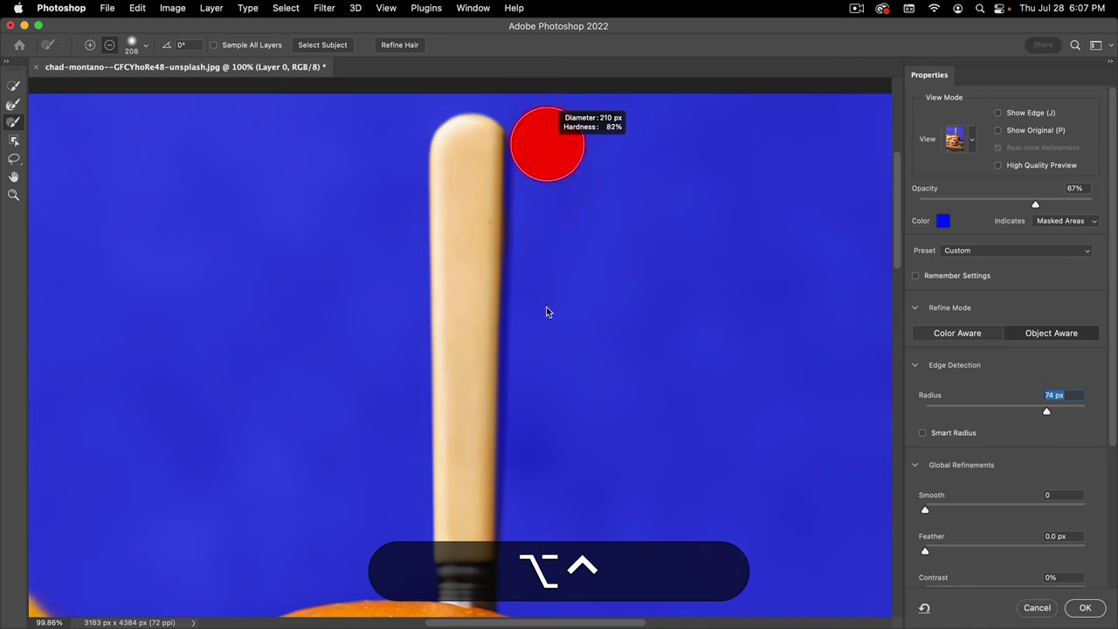
{"action": "left_click_drag", "start_coordinate": [550, 338], "coordinate": [542, 302]}
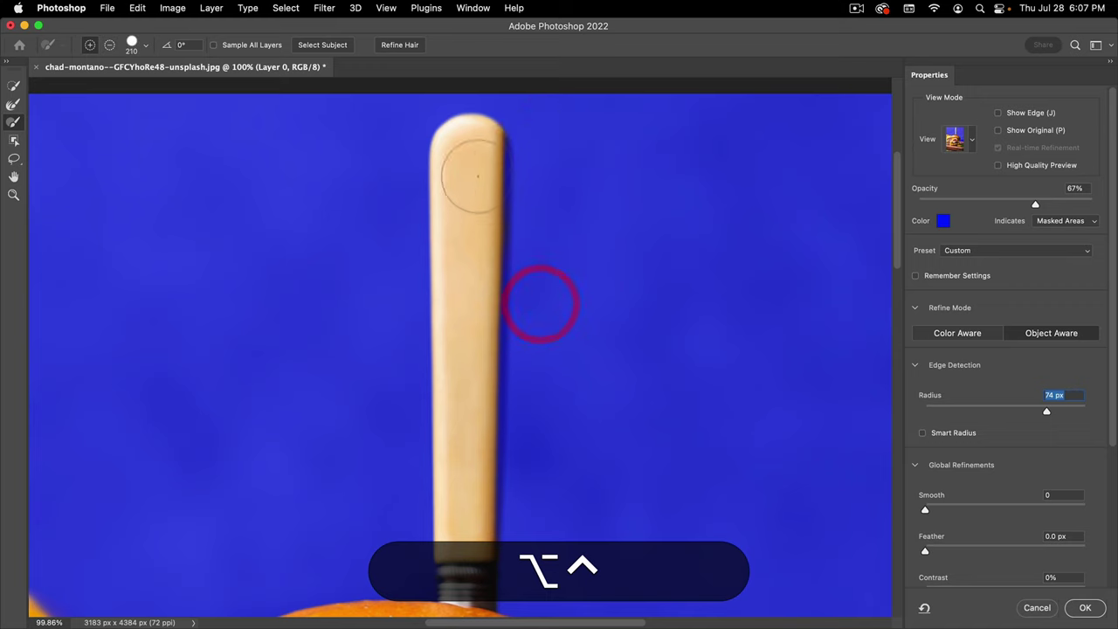
{"action": "left_click_drag", "start_coordinate": [485, 192], "coordinate": [450, 195]}
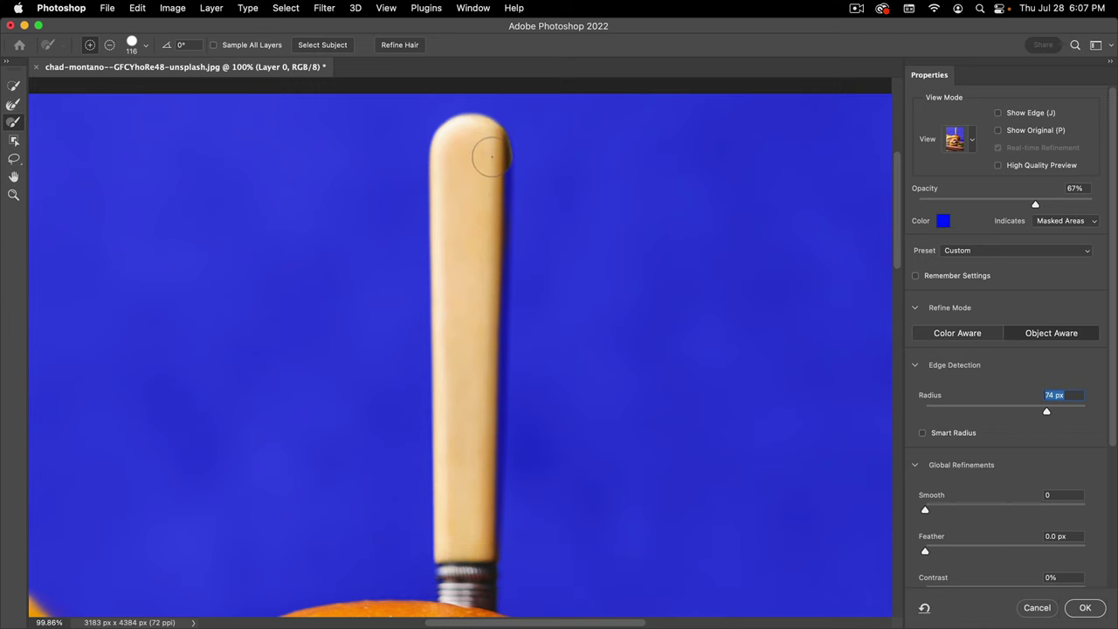
- Paint straight strokes down the right side of the knife handle to add its shaded edge to the selection
{"action": "key", "text": "space"}
{"action": "left_click_drag", "start_coordinate": [499, 401], "coordinate": [512, 205]}
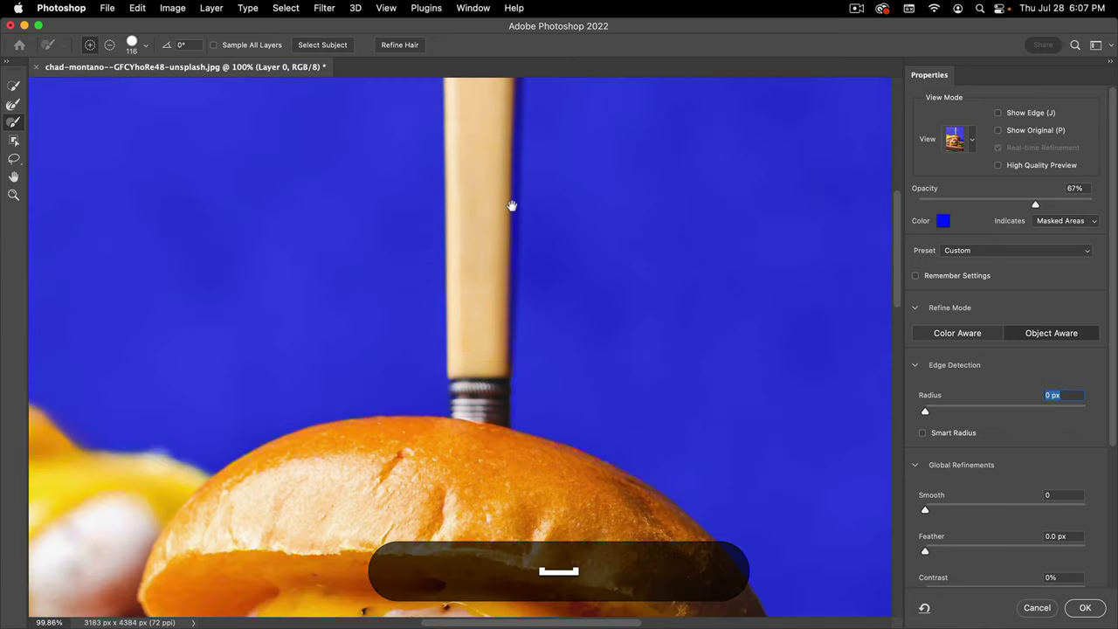
{"action": "left_click", "coordinate": [492, 362], "text": "shift"}
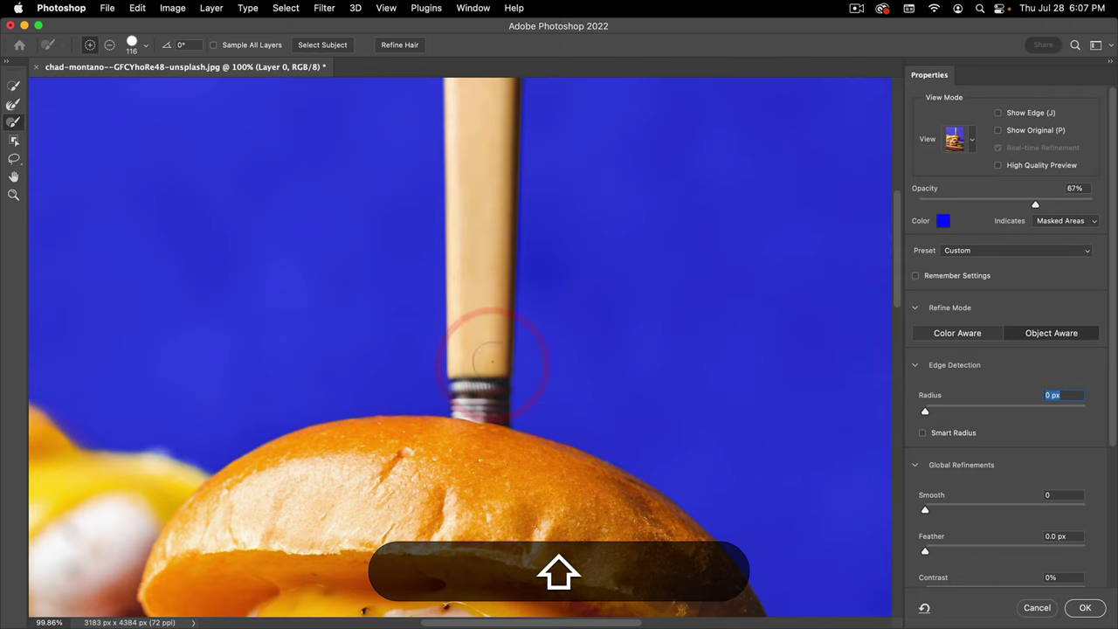
{"action": "key", "text": "space"}
{"action": "left_click_drag", "start_coordinate": [493, 364], "coordinate": [494, 508]}
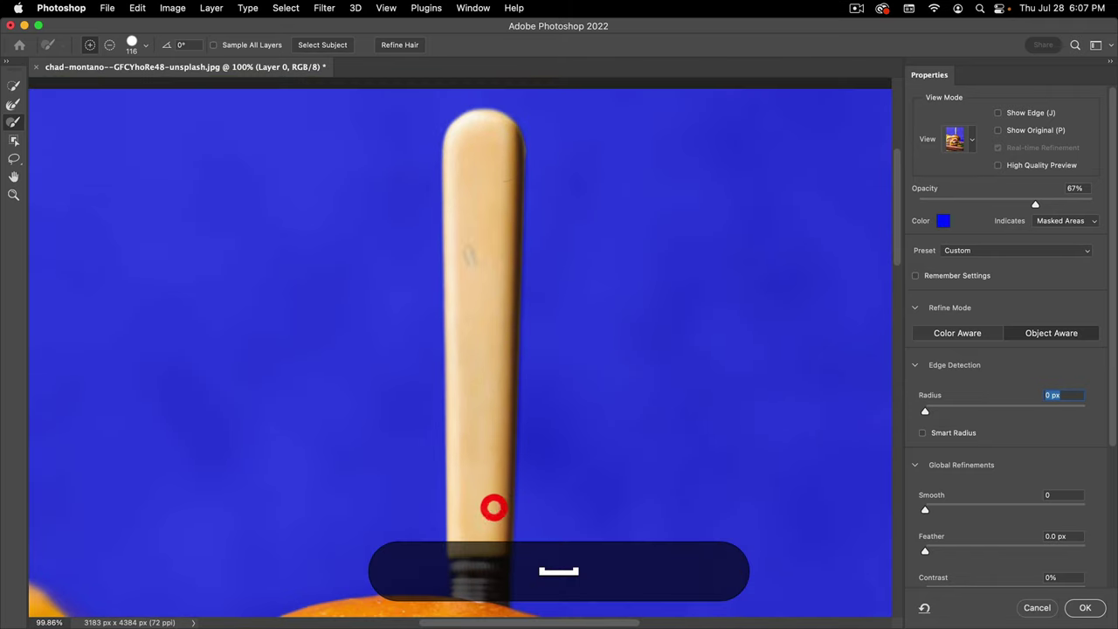
{"action": "left_click", "coordinate": [505, 159], "text": "shift"}
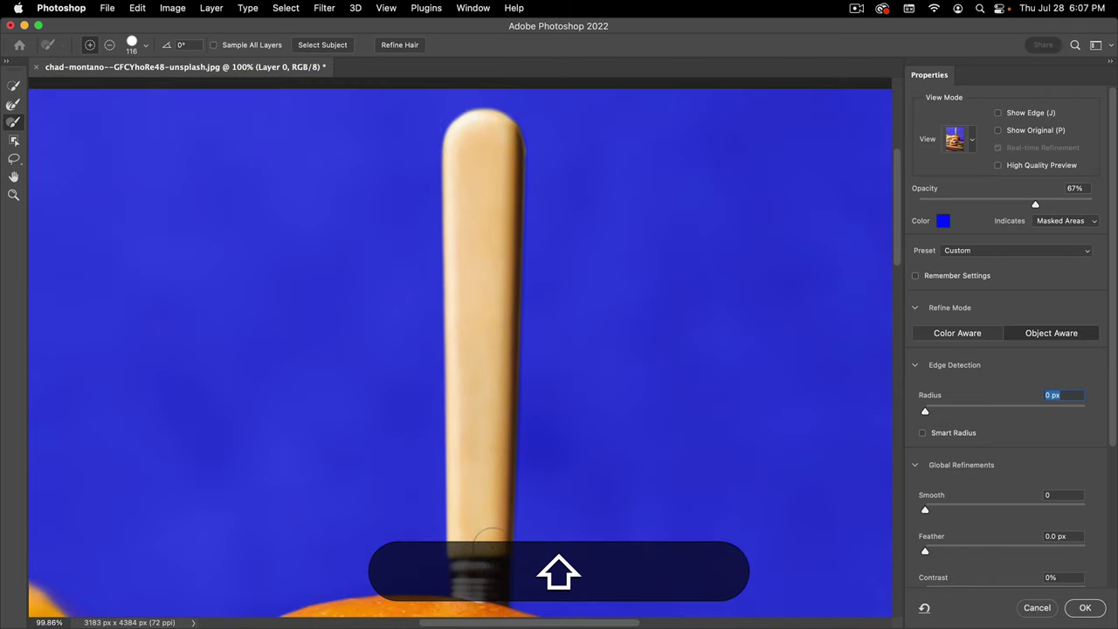
{"action": "left_click", "coordinate": [492, 533], "text": "shift"}
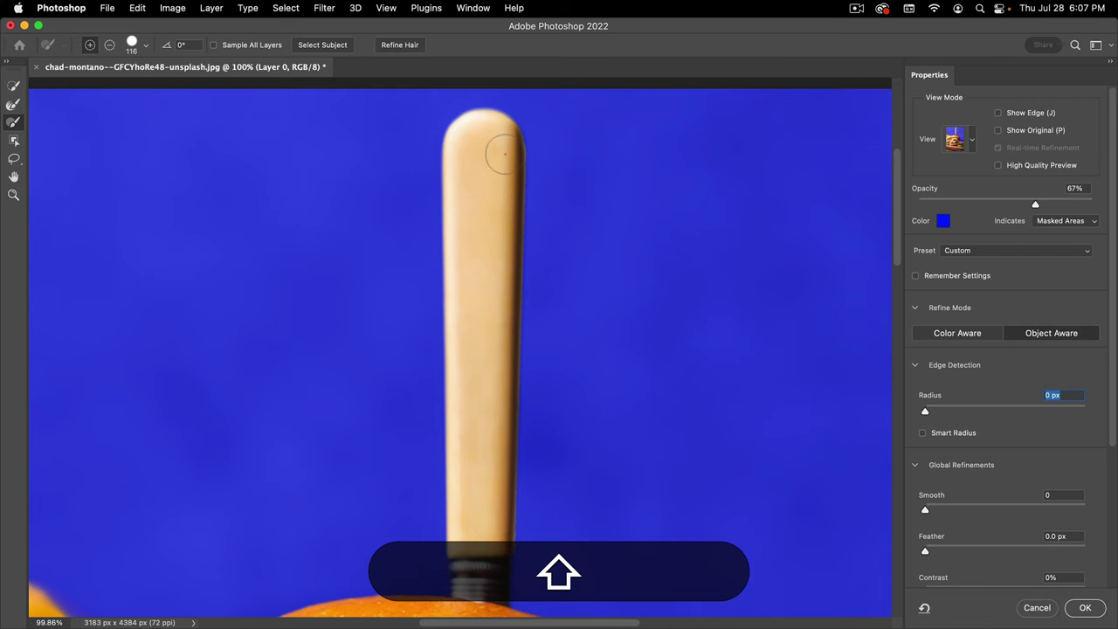
{"action": "left_click", "coordinate": [506, 155], "text": "shift"}
- Paint over the metal collar between the knife handle and the bun to add it to the selection
{"action": "key", "text": "space"}
{"action": "left_click_drag", "start_coordinate": [546, 420], "coordinate": [563, 175]}
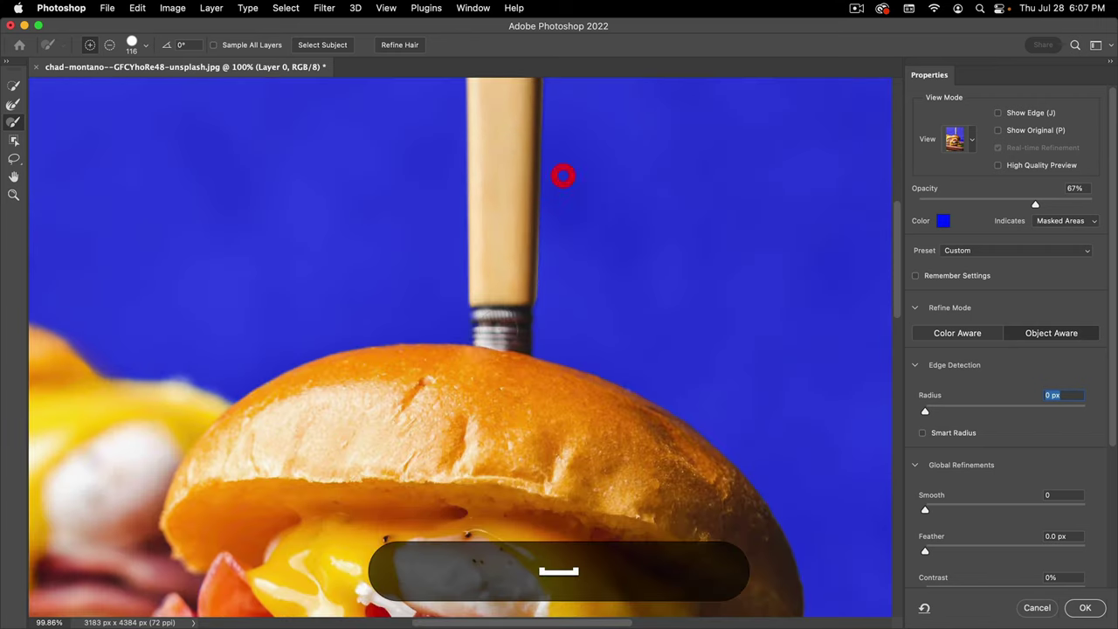
{"action": "left_click", "coordinate": [502, 365]}
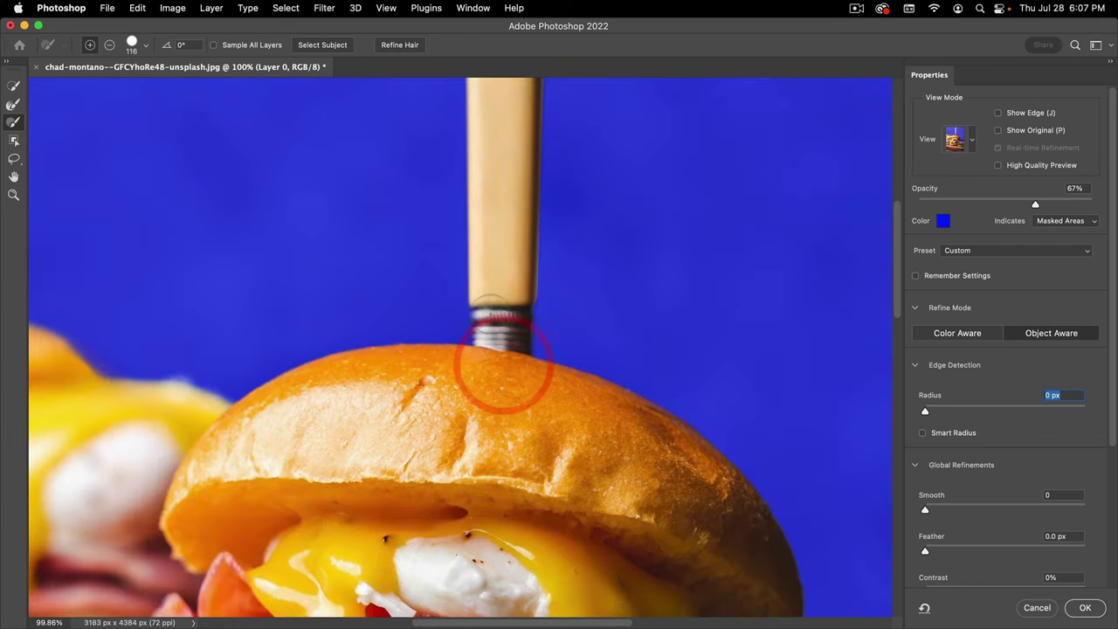
{"action": "left_click", "coordinate": [494, 341]}
{"action": "left_click", "coordinate": [496, 360]}
- In Black & White view, paint out the grey specks along the upper right edge of the front burger's top bun
{"action": "key", "text": "space"}
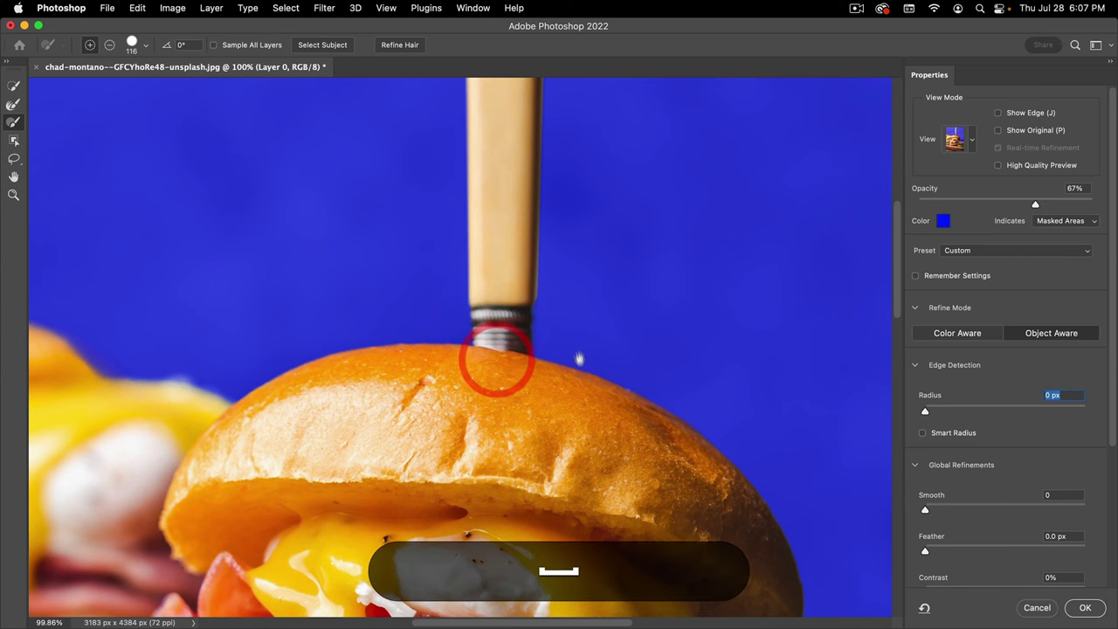
{"action": "left_click_drag", "start_coordinate": [578, 358], "coordinate": [571, 170]}
{"action": "key", "text": "k"}
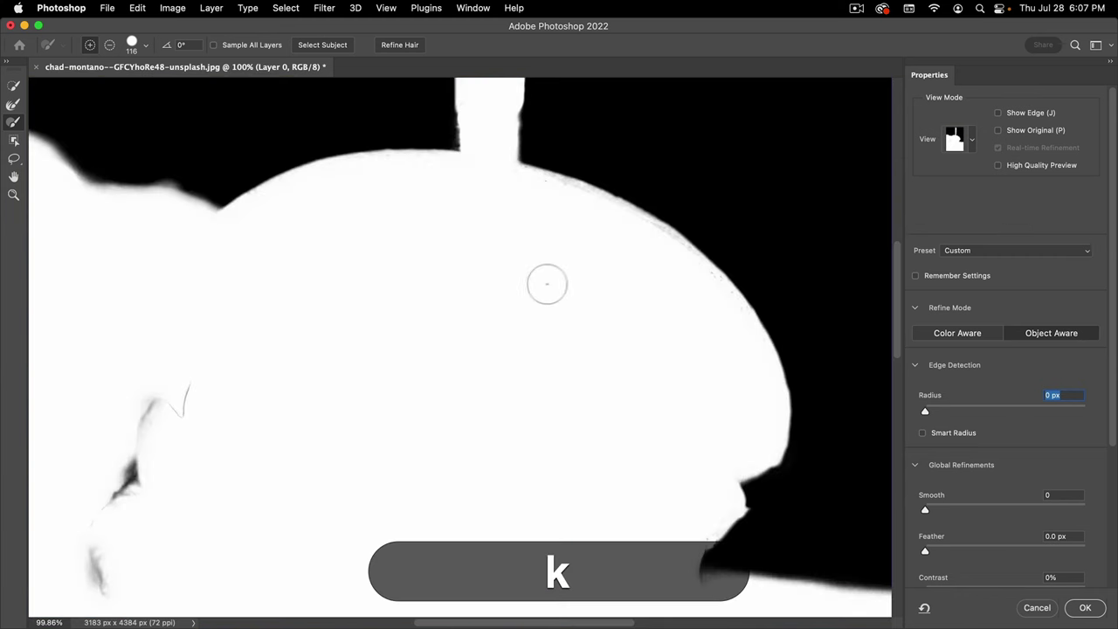
{"action": "key", "text": "space"}
{"action": "left_click_drag", "start_coordinate": [559, 250], "coordinate": [680, 163]}
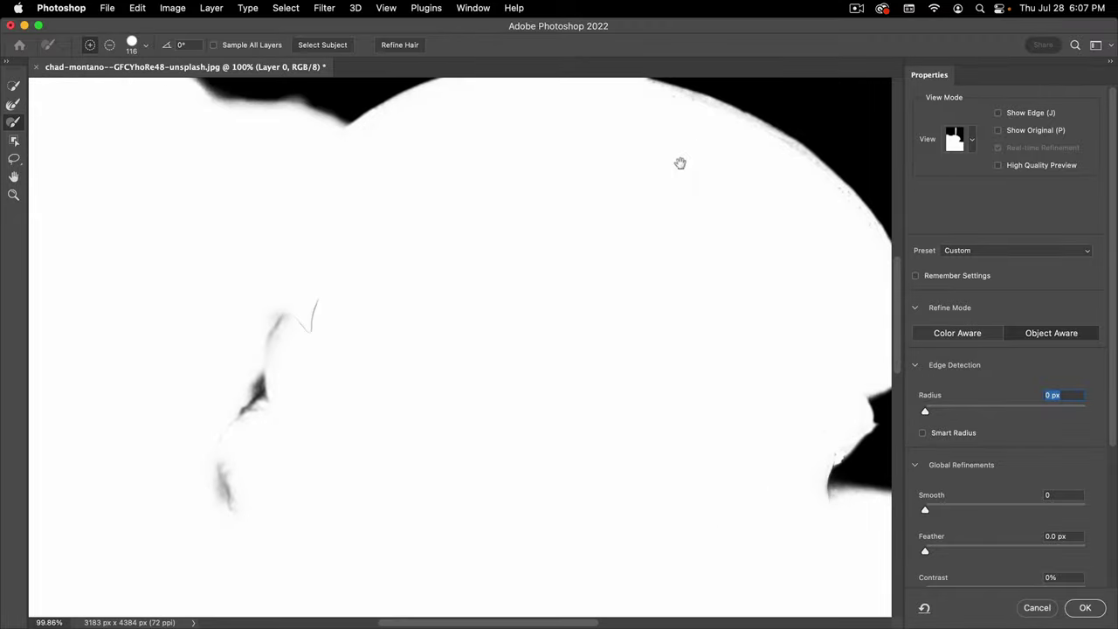
{"action": "left_click_drag", "start_coordinate": [522, 257], "coordinate": [480, 276]}
{"action": "left_click_drag", "start_coordinate": [572, 260], "coordinate": [469, 293]}
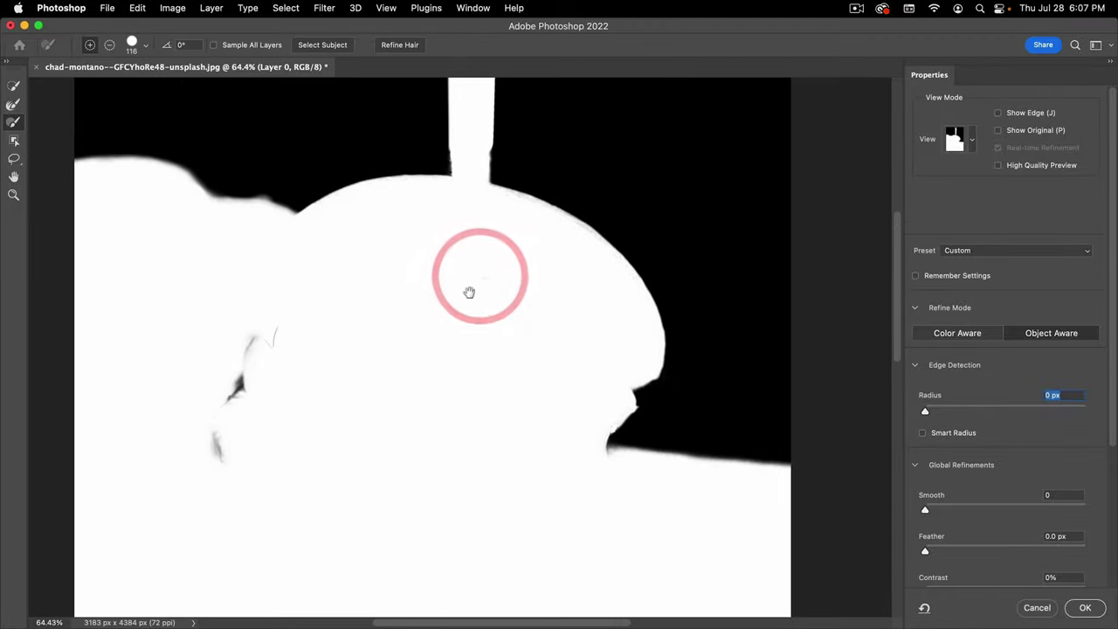
{"action": "left_click_drag", "start_coordinate": [529, 208], "coordinate": [547, 201]}
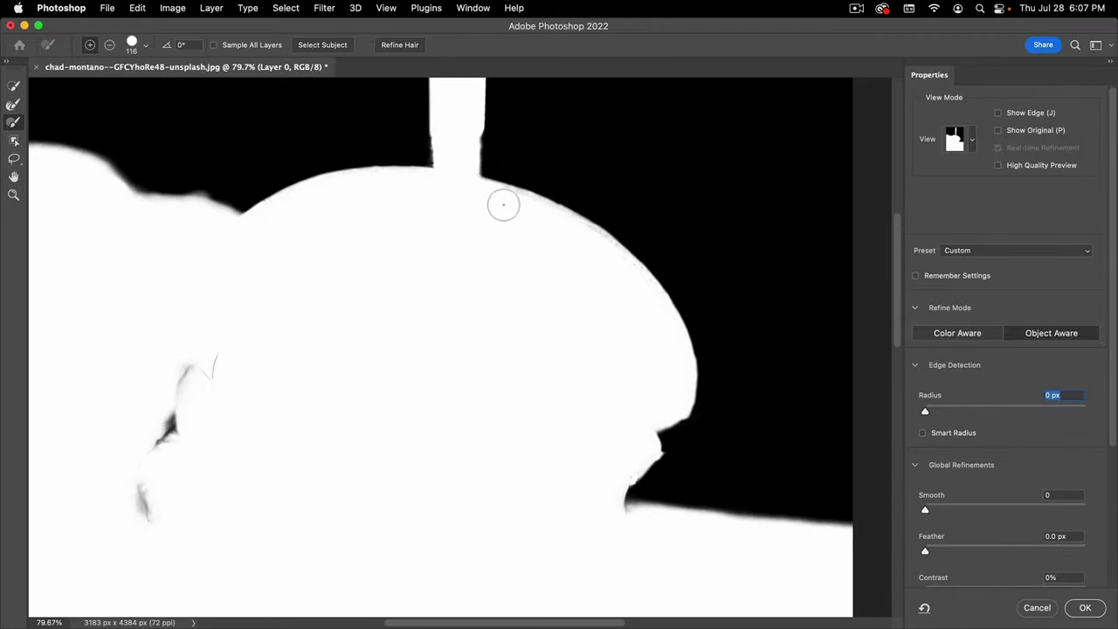
{"action": "left_click", "coordinate": [503, 204]}
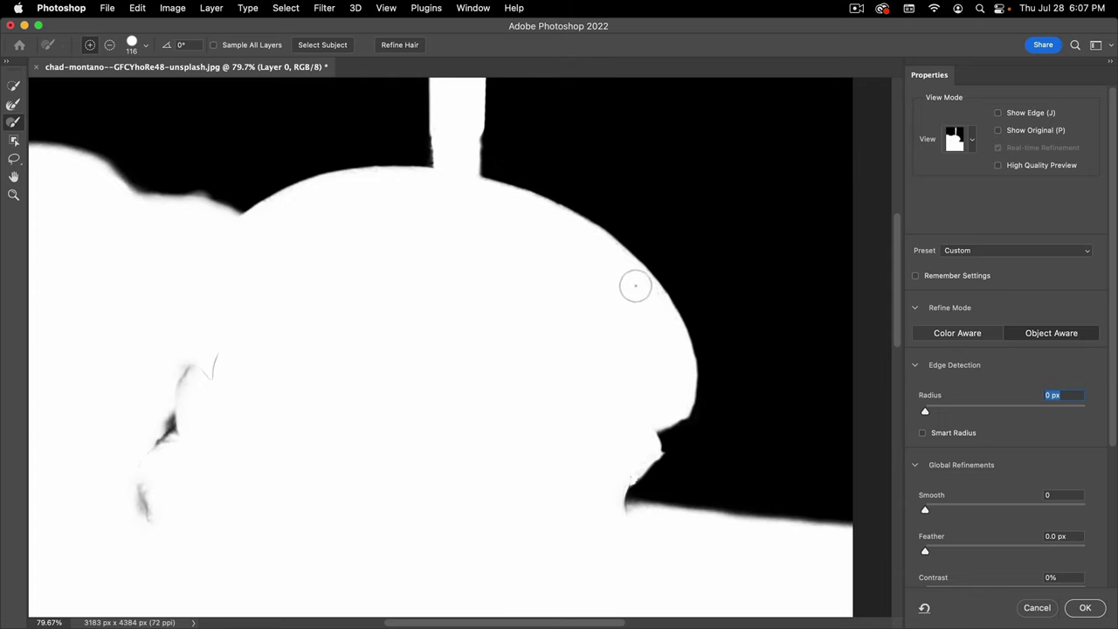
- Fill the grey and black gaps between the two burgers in the mask with the Brush
{"action": "left_click", "coordinate": [352, 329]}
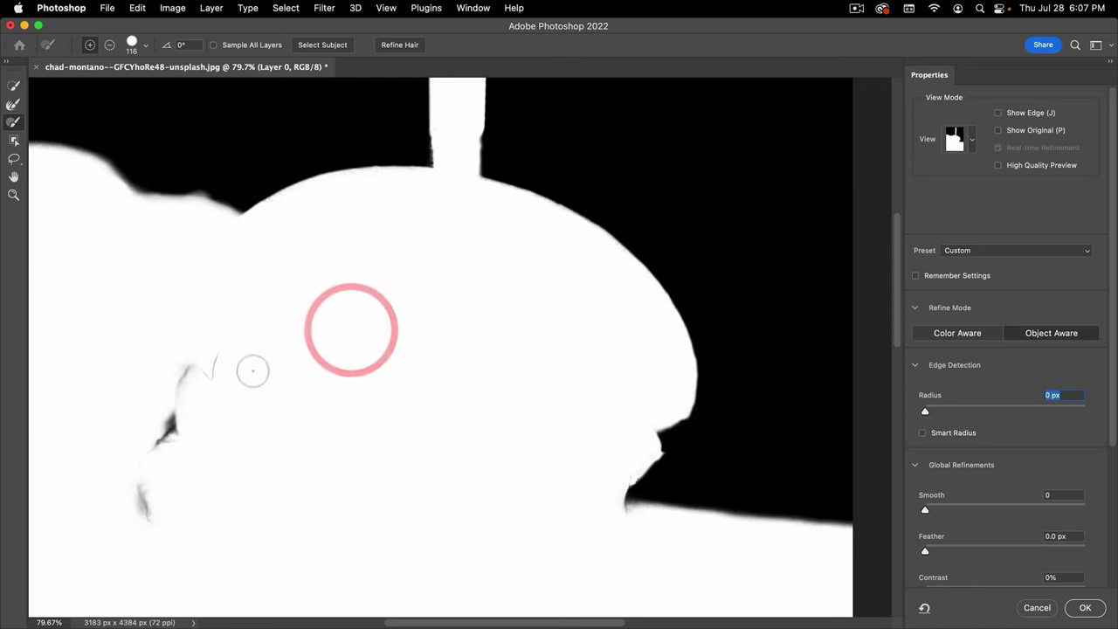
{"action": "mouse_move", "coordinate": [253, 371]}
{"action": "left_mouse_down"}
{"action": "mouse_move", "coordinate": [196, 395]}
{"action": "mouse_move", "coordinate": [205, 384]}
{"action": "mouse_move", "coordinate": [127, 469]}
{"action": "mouse_move", "coordinate": [179, 386]}
{"action": "mouse_move", "coordinate": [153, 510]}
{"action": "mouse_move", "coordinate": [156, 467]}
{"action": "mouse_move", "coordinate": [180, 465]}
{"action": "mouse_move", "coordinate": [161, 531]}
{"action": "mouse_move", "coordinate": [193, 480]}
{"action": "mouse_move", "coordinate": [218, 504]}
{"action": "left_mouse_up"}
{"action": "left_click_drag", "start_coordinate": [382, 422], "coordinate": [335, 443]}
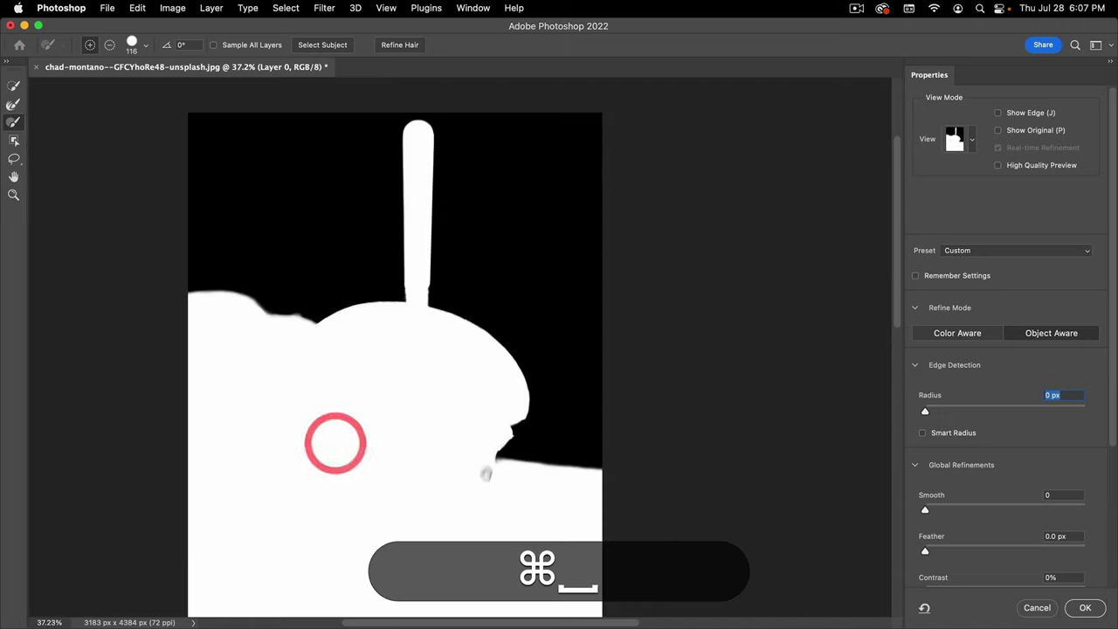
- Paint out the grey spot in the mask where the front burger's right side meets the board
{"action": "left_click_drag", "start_coordinate": [480, 340], "coordinate": [550, 345]}
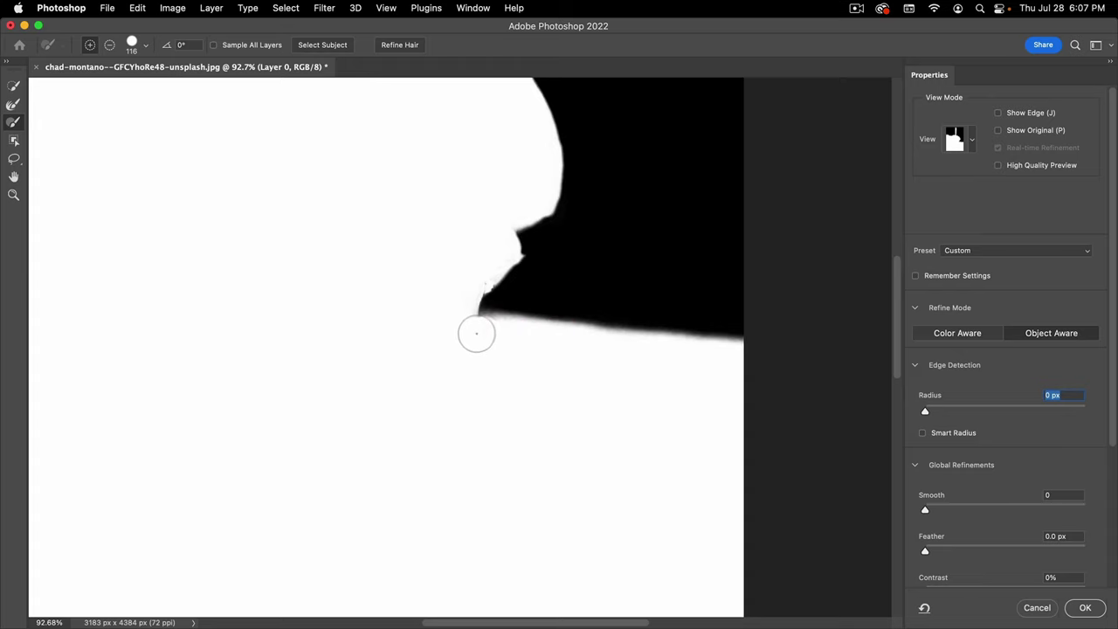
{"action": "left_click_drag", "start_coordinate": [476, 333], "coordinate": [464, 332]}
{"action": "mouse_move", "coordinate": [464, 282]}
{"action": "left_mouse_down"}
{"action": "mouse_move", "coordinate": [464, 303]}
{"action": "mouse_move", "coordinate": [382, 318]}
{"action": "mouse_move", "coordinate": [392, 315]}
{"action": "left_mouse_up"}
{"action": "key", "text": "super+space"}
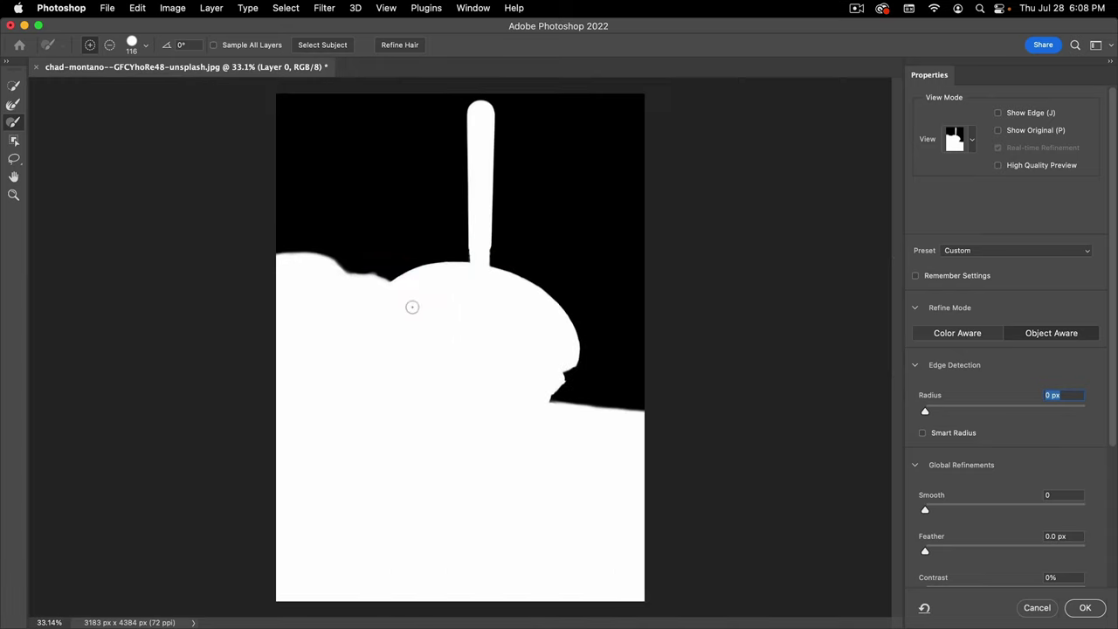
- Check the finished burger selection in Overlay view, apply it, and add it to Layer 0 as a layer mask
{"action": "key", "text": "k"}
{"action": "key", "text": "k"}
{"action": "key", "text": "v"}
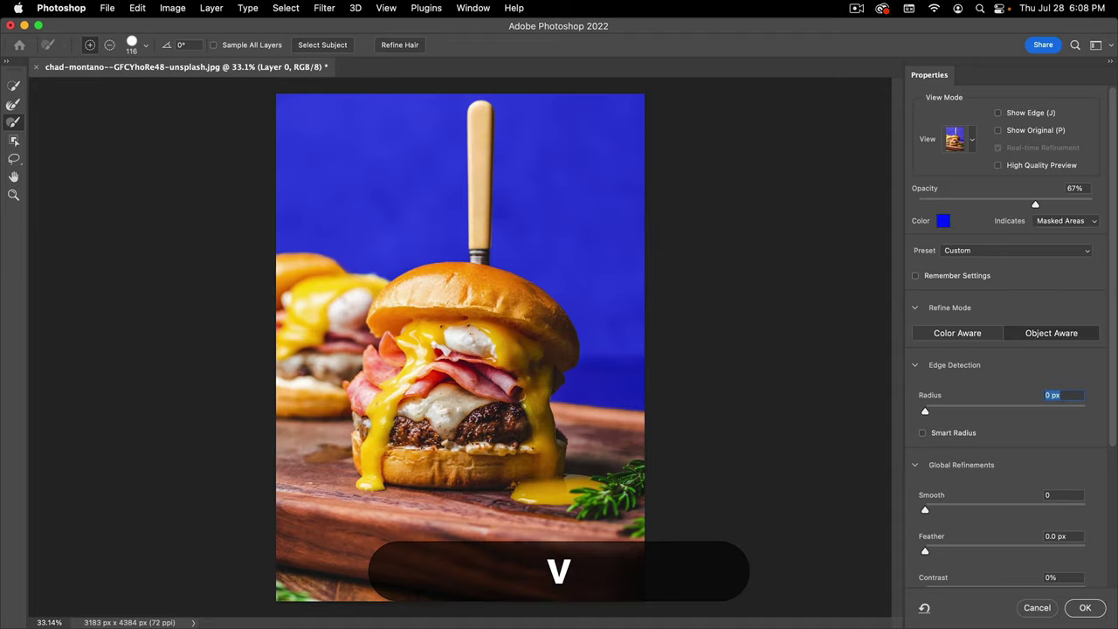
{"action": "key", "text": "super+space"}
{"action": "left_click_drag", "start_coordinate": [575, 409], "coordinate": [654, 356]}
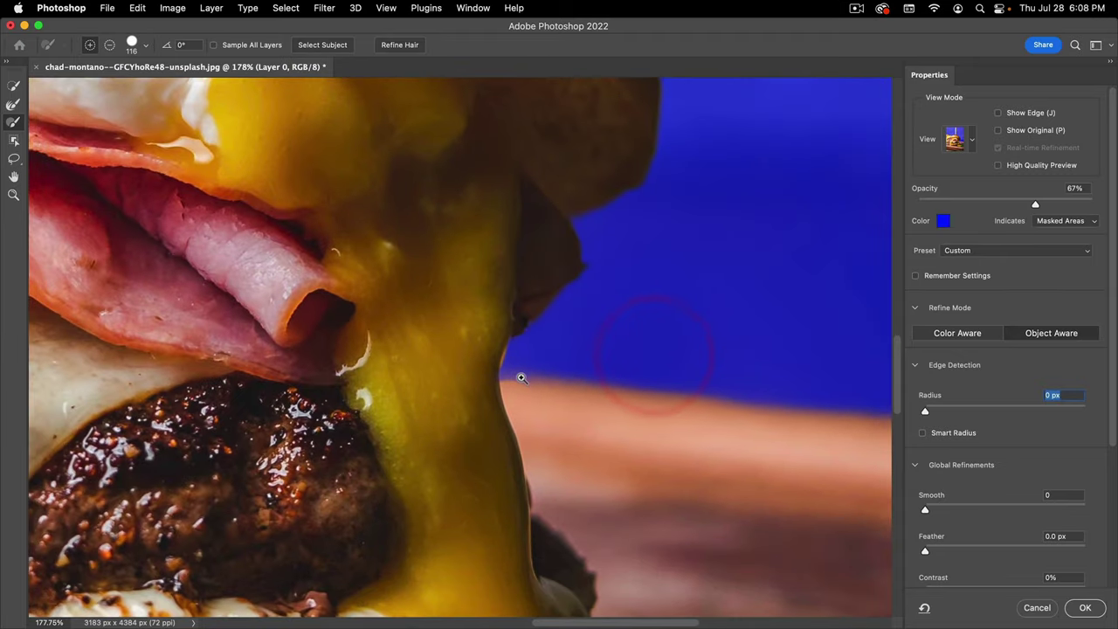
{"action": "left_click_drag", "start_coordinate": [520, 377], "coordinate": [427, 444]}
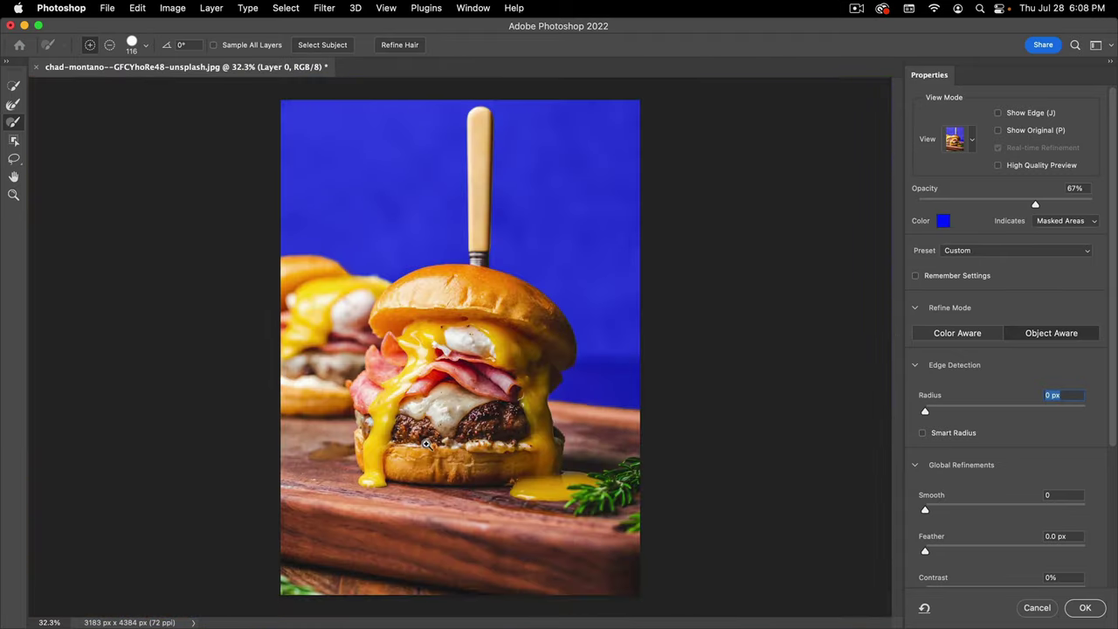
{"action": "left_click", "coordinate": [1085, 607]}
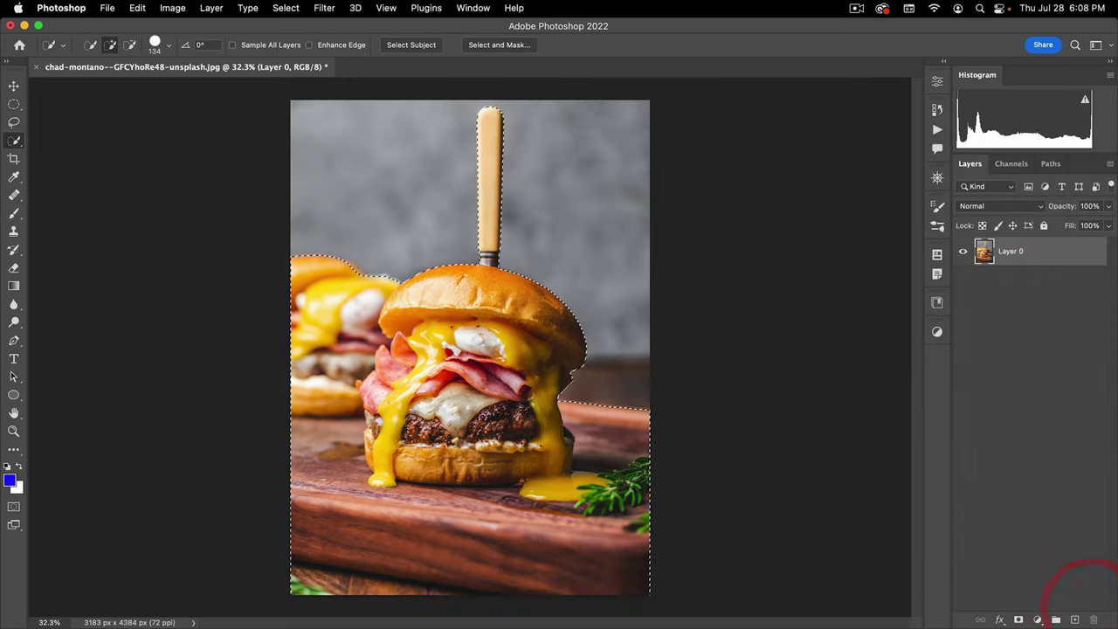
{"action": "left_click", "coordinate": [1019, 619]}
- Display Layer 0's mask by itself, and return to the masked burger image
{"action": "left_click_drag", "start_coordinate": [416, 318], "coordinate": [396, 338]}
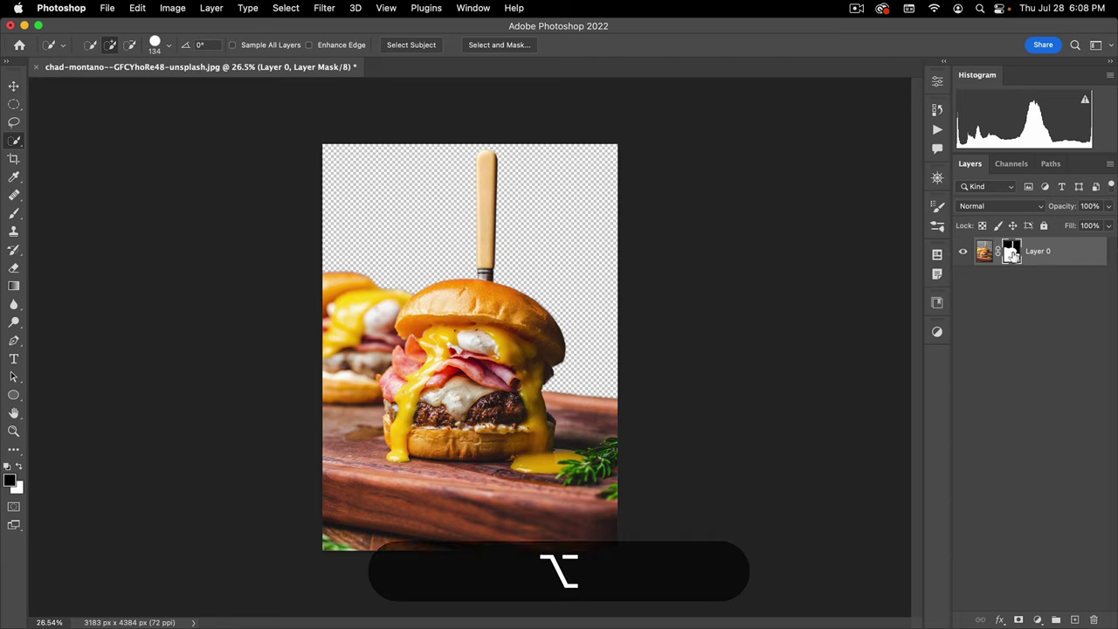
{"action": "left_click", "coordinate": [1011, 252], "text": "alt"}
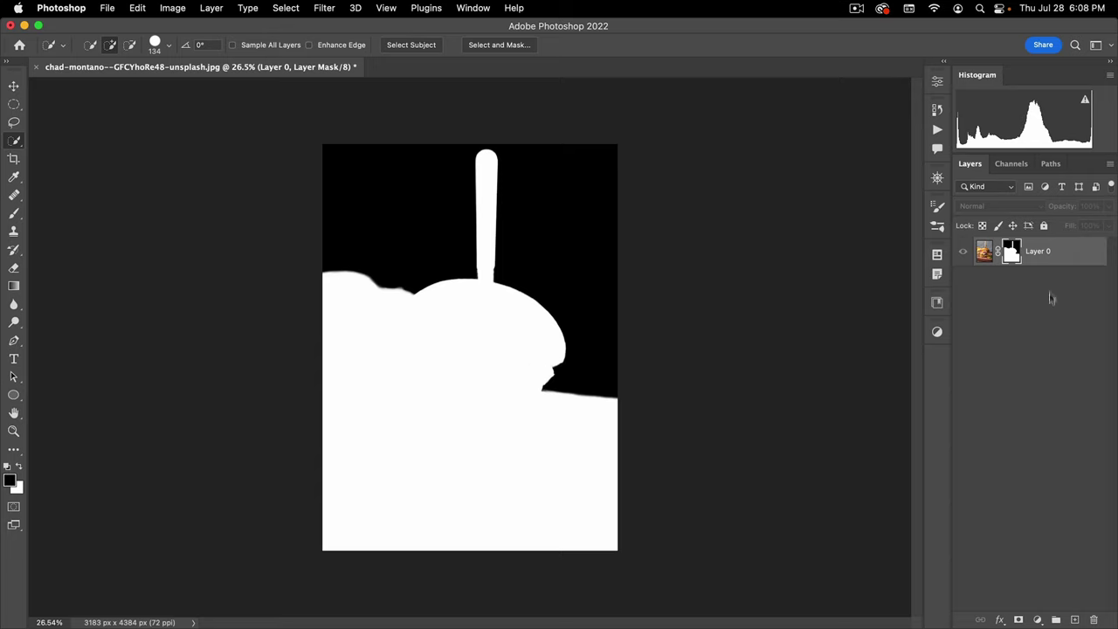
{"action": "left_click", "coordinate": [1011, 253], "text": "alt"}
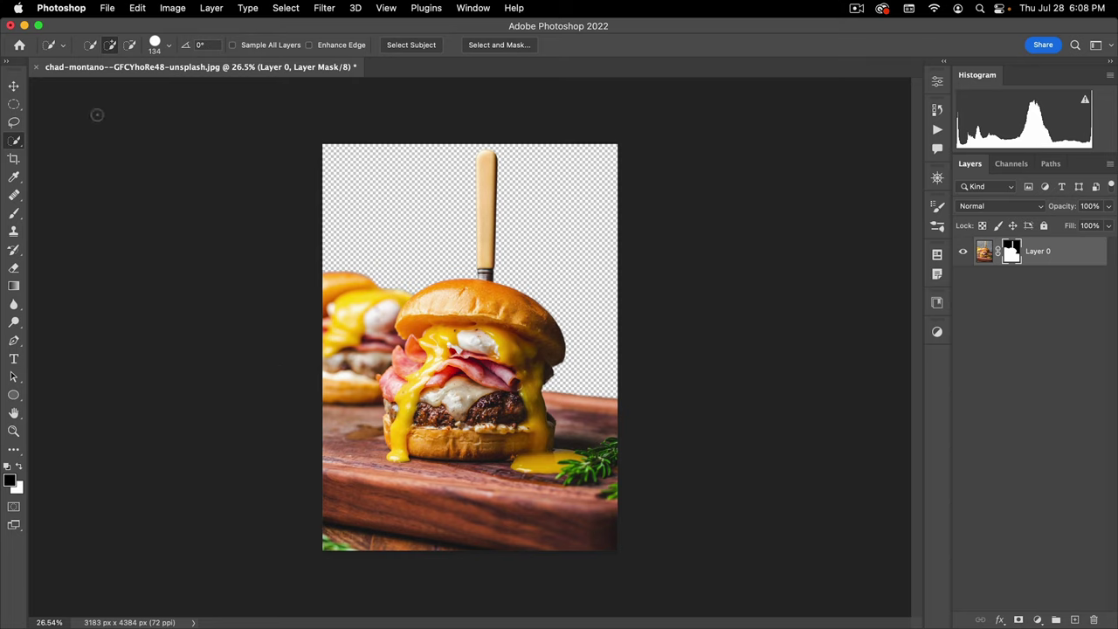
- Close the burger document without saving, and open ahmed-V3JlziHBQ2c-unsplash.jpg from the assets folder
{"action": "left_click", "coordinate": [39, 69]}
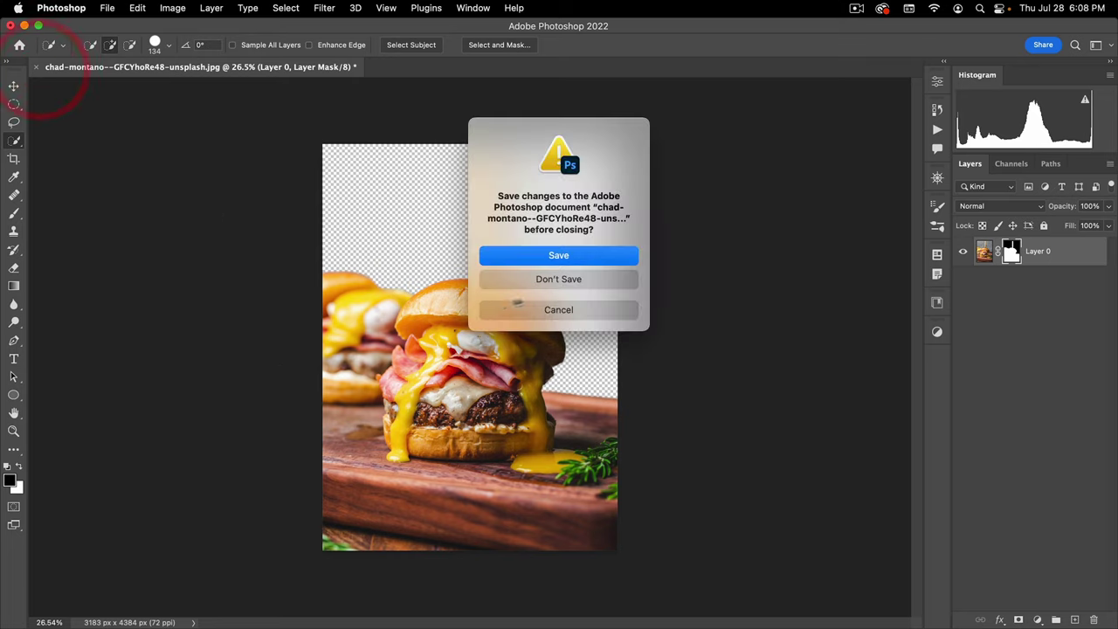
{"action": "left_click", "coordinate": [542, 278]}
{"action": "left_click", "coordinate": [107, 8]}
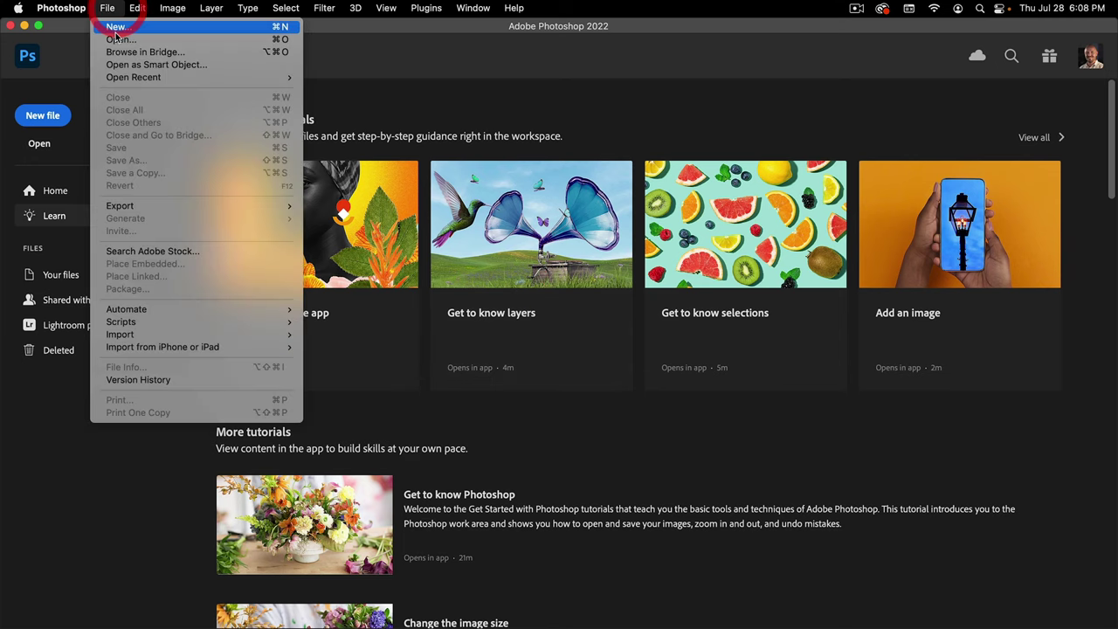
{"action": "left_click", "coordinate": [113, 36]}
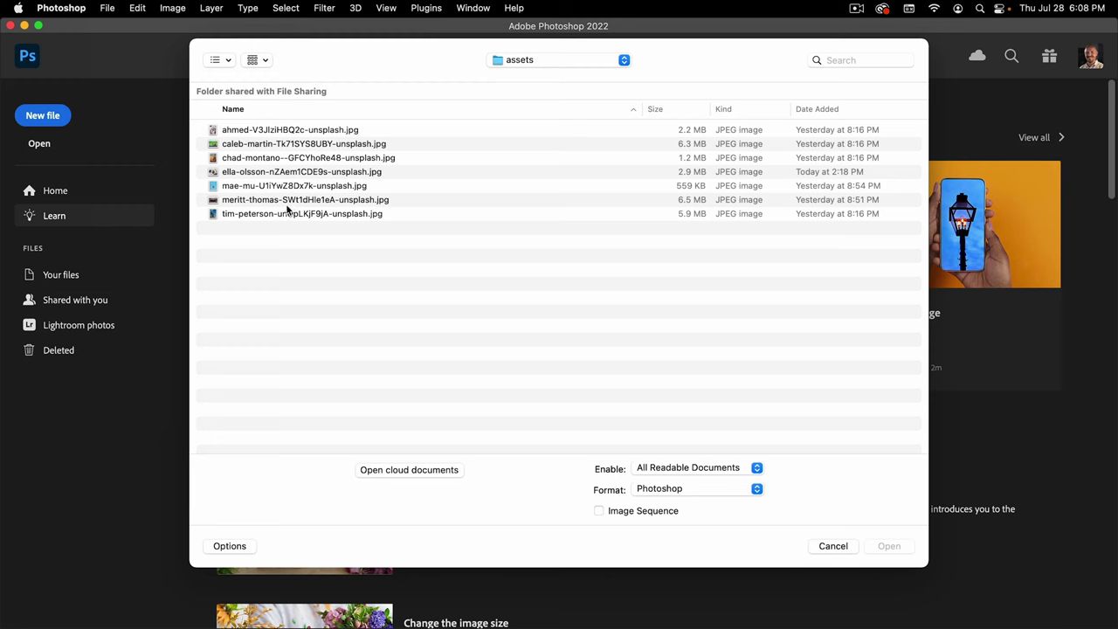
{"action": "double_click", "coordinate": [236, 131]}
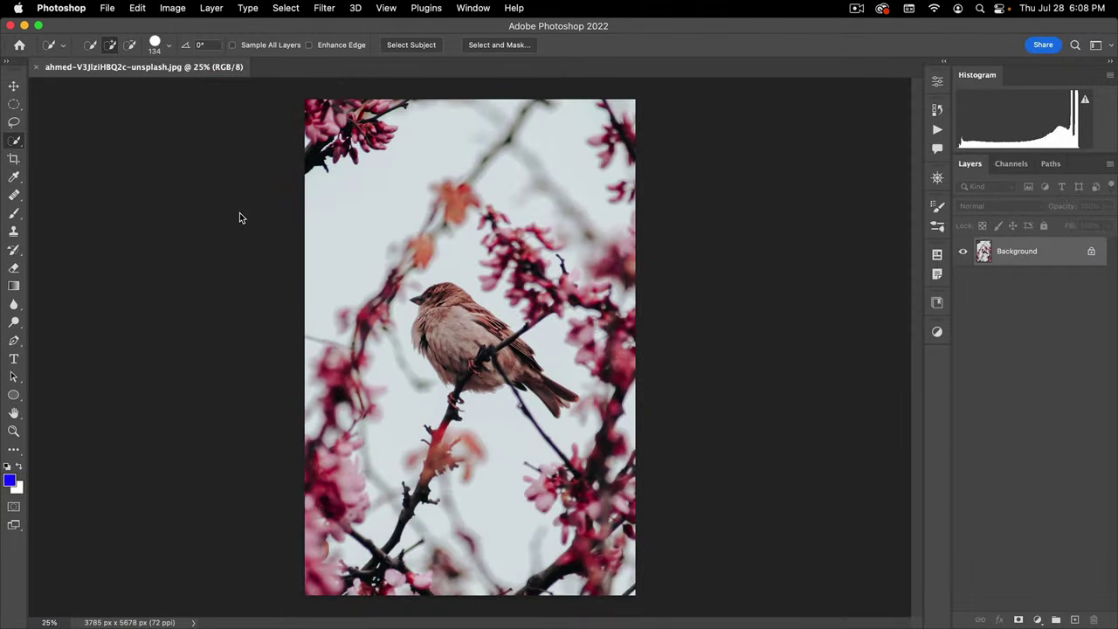
- Start Select and Mask on the bird photo and select the bird automatically with Select Subject
{"action": "left_click", "coordinate": [494, 46]}
{"action": "left_click", "coordinate": [338, 50]}
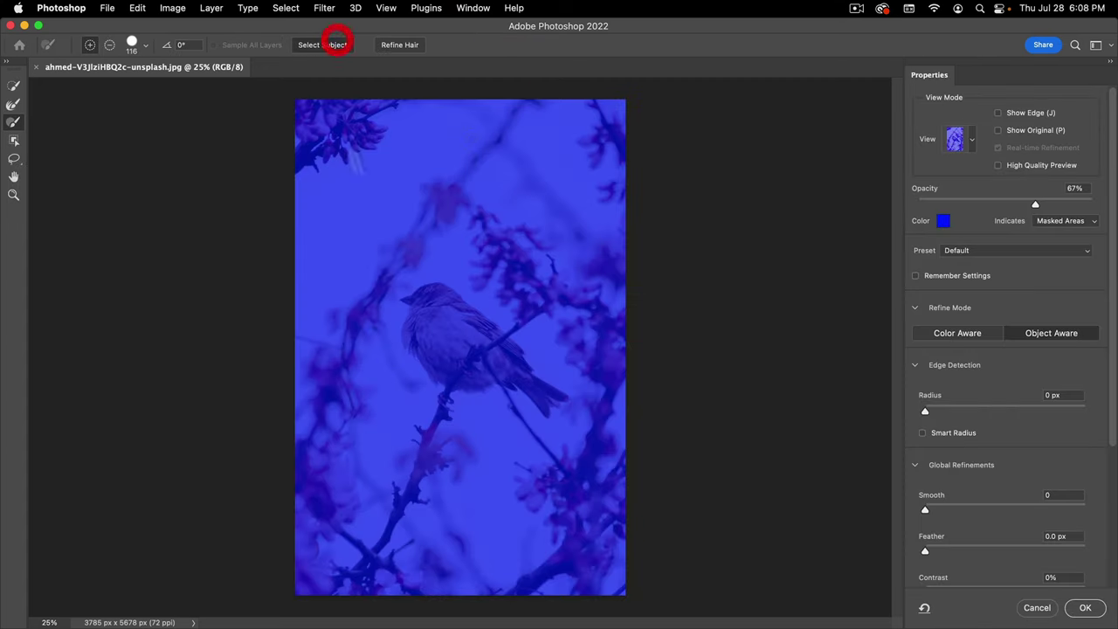
{"action": "key", "text": "space"}
{"action": "left_click_drag", "start_coordinate": [450, 368], "coordinate": [535, 370]}
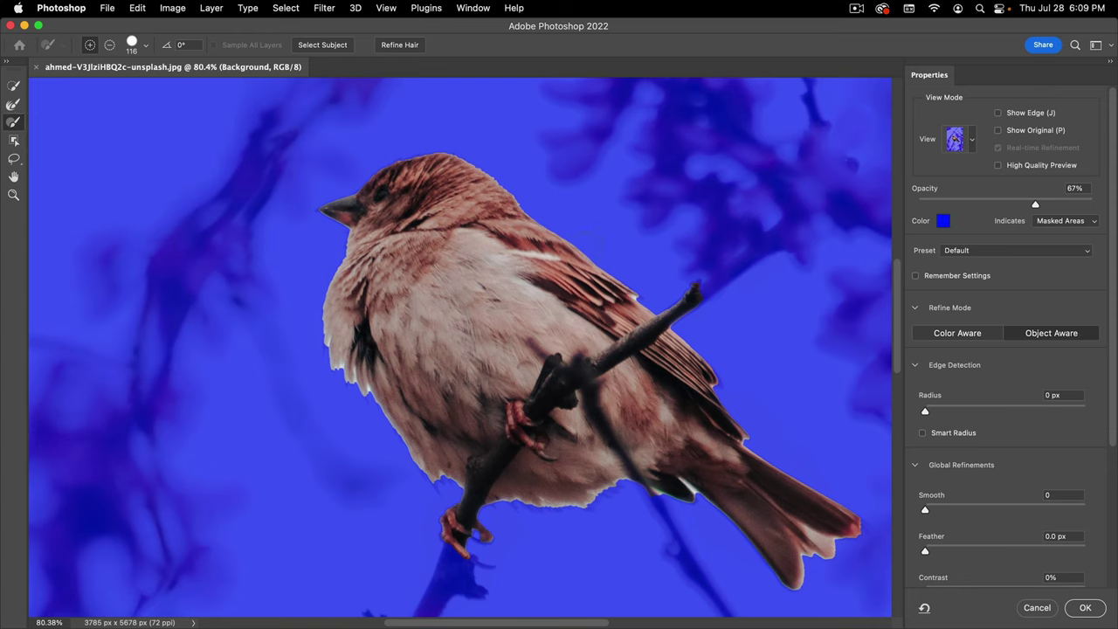
- Lower the overlay opacity to 0% to examine the bird's original feather edges, and set it to 57%
{"action": "key", "text": "space"}
{"action": "left_click_drag", "start_coordinate": [781, 426], "coordinate": [685, 316]}
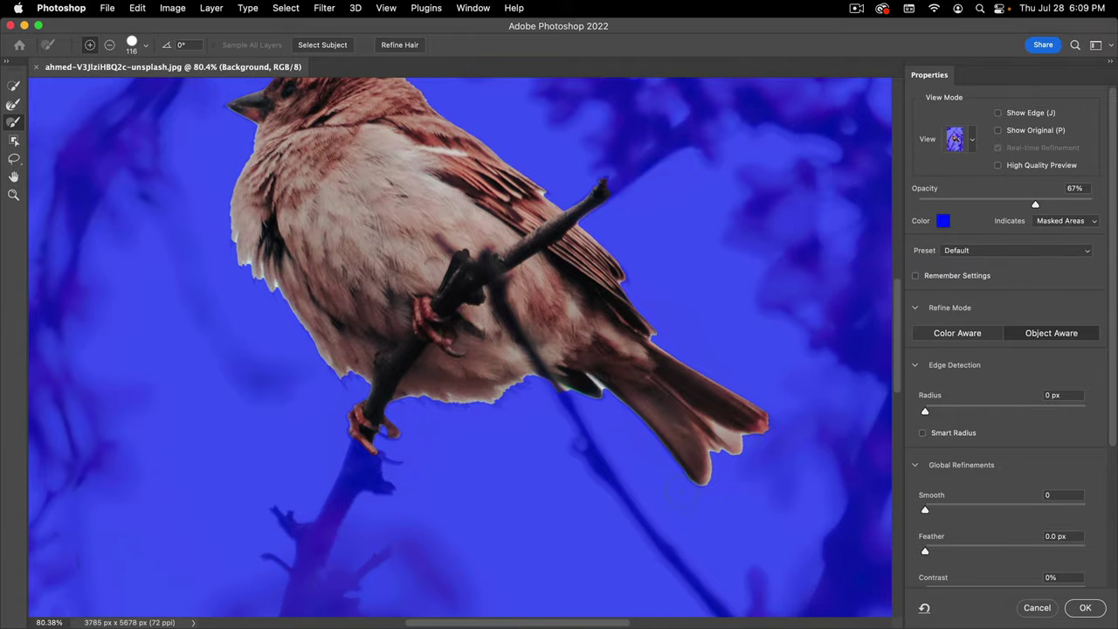
{"action": "left_click_drag", "start_coordinate": [933, 198], "coordinate": [906, 207]}
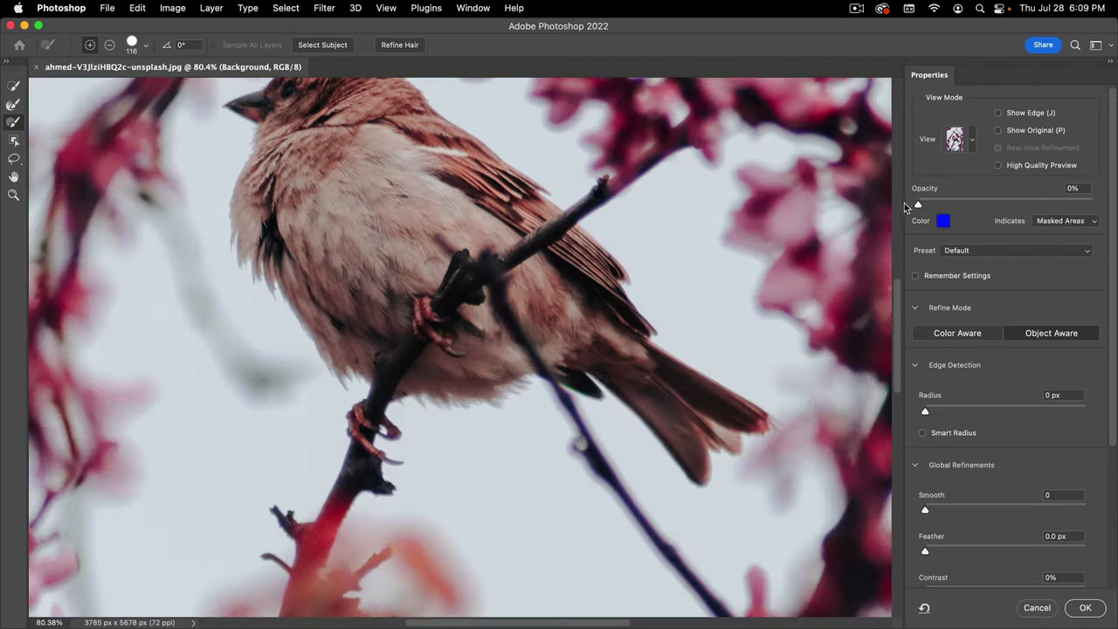
{"action": "left_click", "coordinate": [904, 206]}
{"action": "key", "text": "space"}
{"action": "left_click_drag", "start_coordinate": [234, 164], "coordinate": [244, 254]}
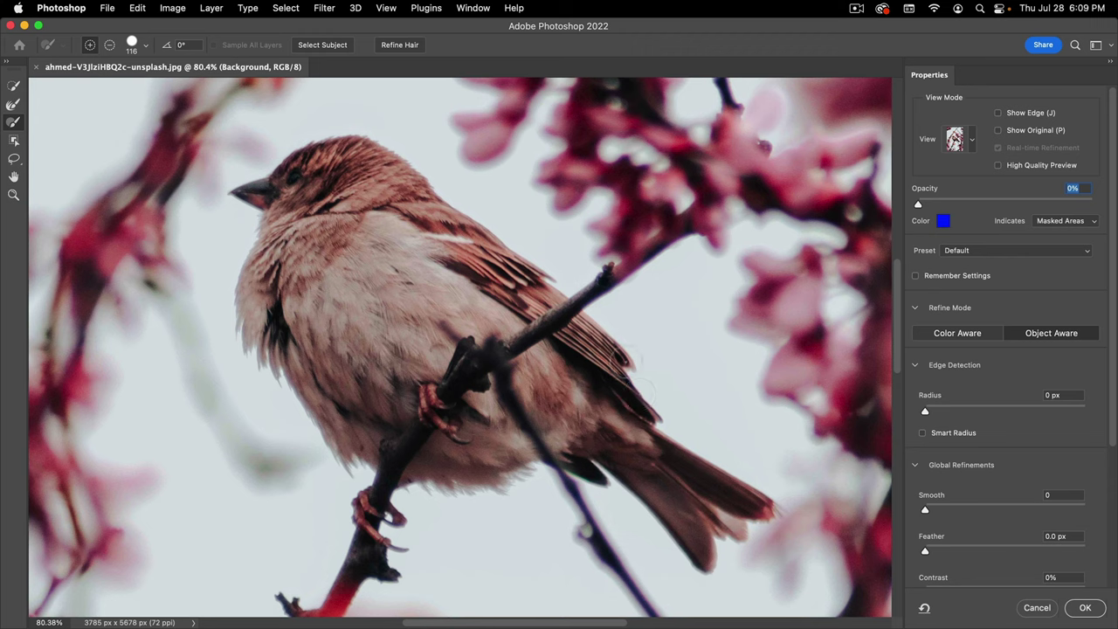
{"action": "left_click", "coordinate": [1008, 204]}
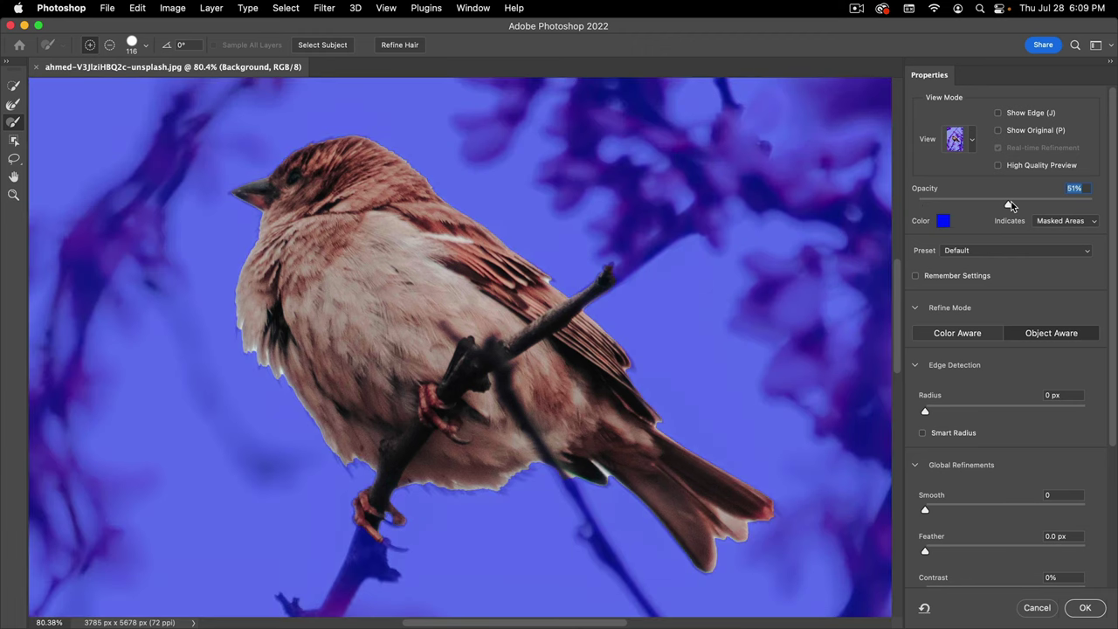
{"action": "left_click_drag", "start_coordinate": [1011, 205], "coordinate": [1017, 205]}
- Refine the edge along the bird's head and back with a size 96 Refine Edge Brush, and check it in Black & White view
{"action": "left_click", "coordinate": [15, 105]}
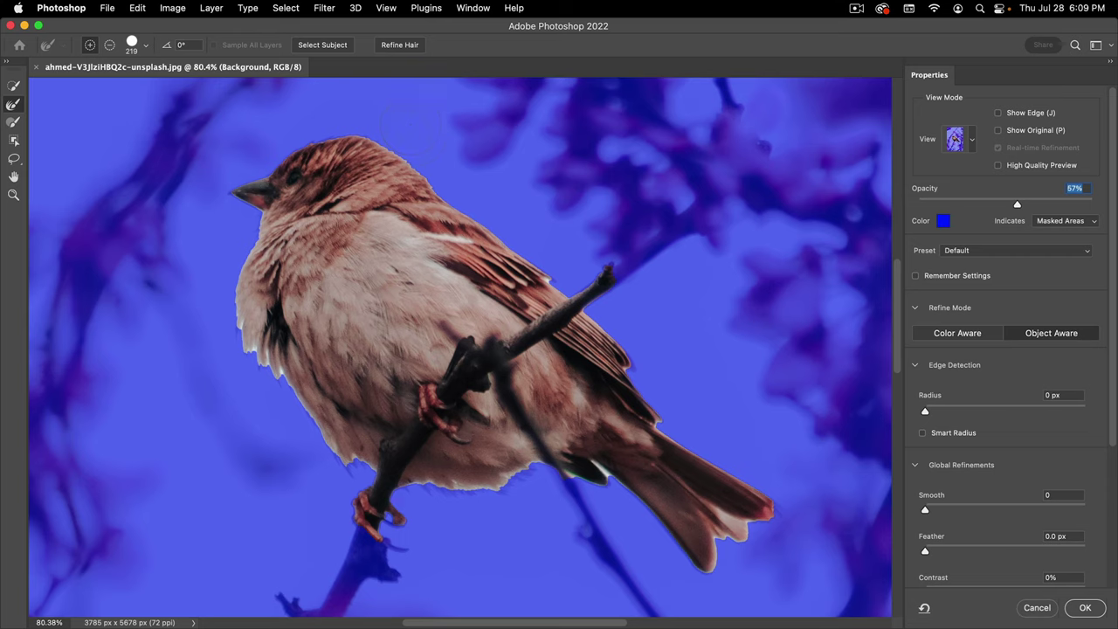
{"action": "mouse_move", "coordinate": [410, 142]}
{"action": "left_mouse_down"}
{"action": "mouse_move", "coordinate": [364, 145]}
{"action": "mouse_move", "coordinate": [375, 142]}
{"action": "left_mouse_up"}
{"action": "mouse_move", "coordinate": [266, 164]}
{"action": "left_mouse_down"}
{"action": "mouse_move", "coordinate": [332, 129]}
{"action": "mouse_move", "coordinate": [393, 140]}
{"action": "mouse_move", "coordinate": [421, 168]}
{"action": "left_mouse_up"}
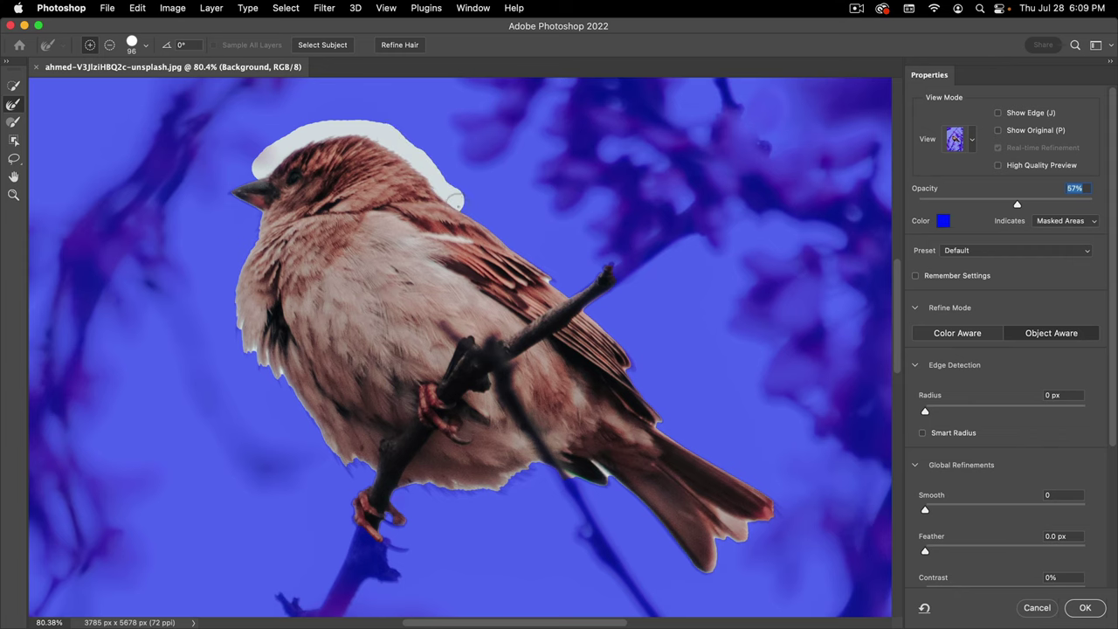
{"action": "left_click_drag", "start_coordinate": [455, 202], "coordinate": [500, 232]}
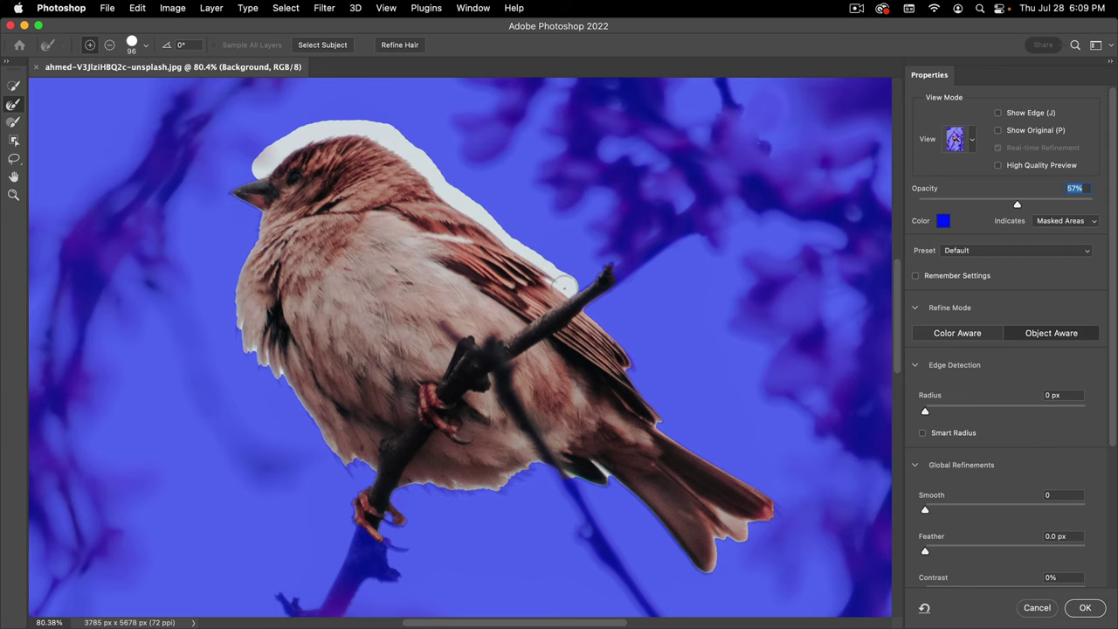
{"action": "left_click_drag", "start_coordinate": [566, 284], "coordinate": [568, 285]}
{"action": "key", "text": "space"}
{"action": "mouse_move", "coordinate": [644, 335]}
{"action": "left_mouse_down"}
{"action": "mouse_move", "coordinate": [647, 285]}
{"action": "mouse_move", "coordinate": [664, 333]}
{"action": "left_mouse_up"}
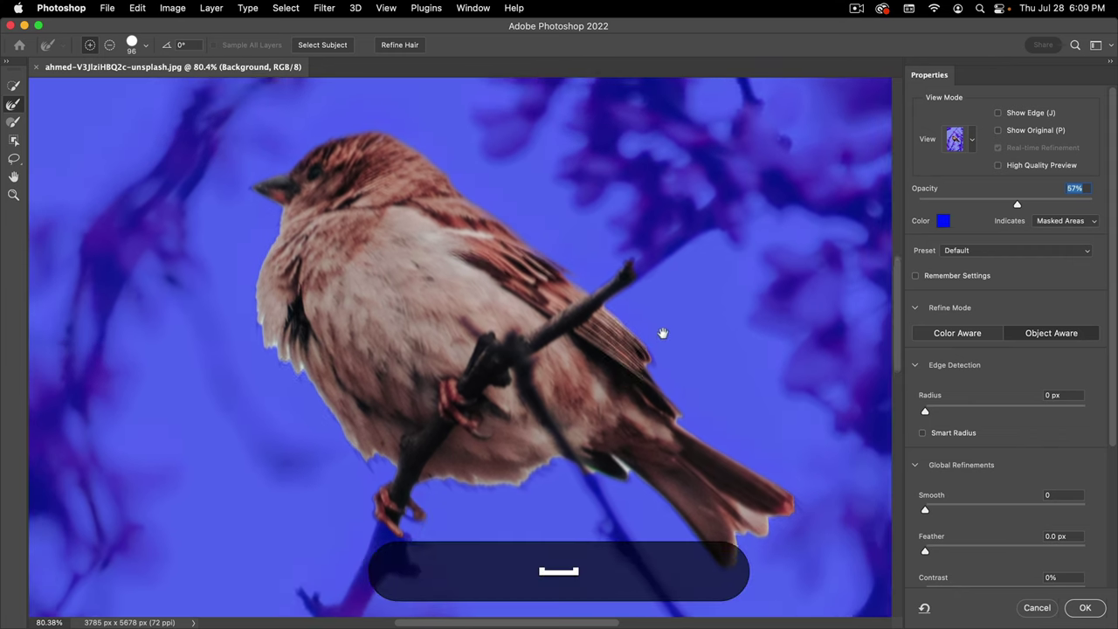
{"action": "key", "text": "k"}
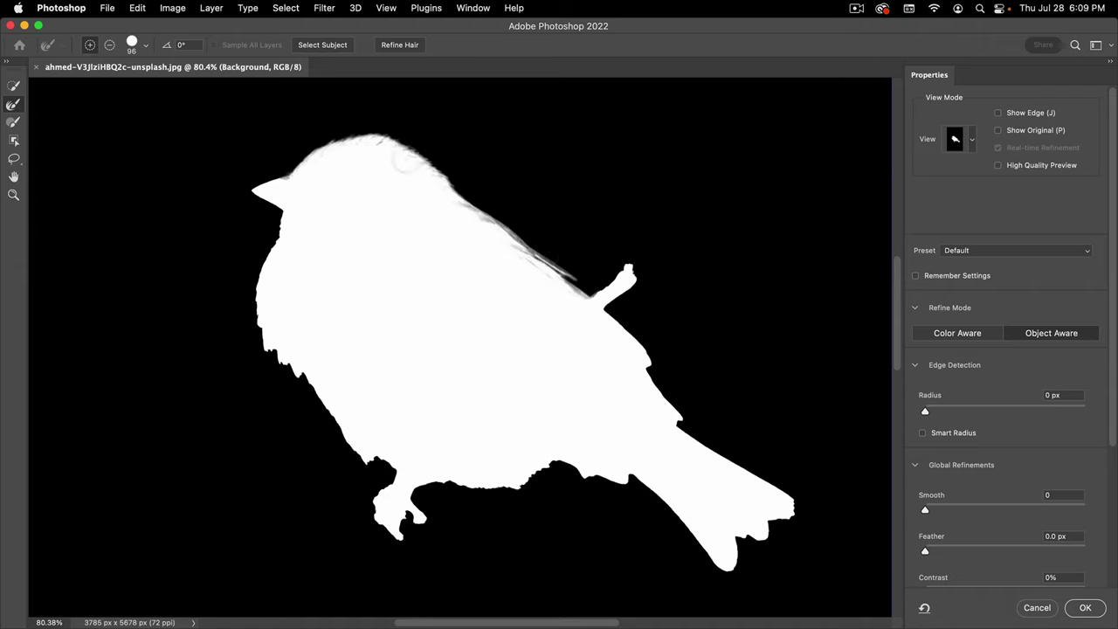
{"action": "key", "text": "k"}
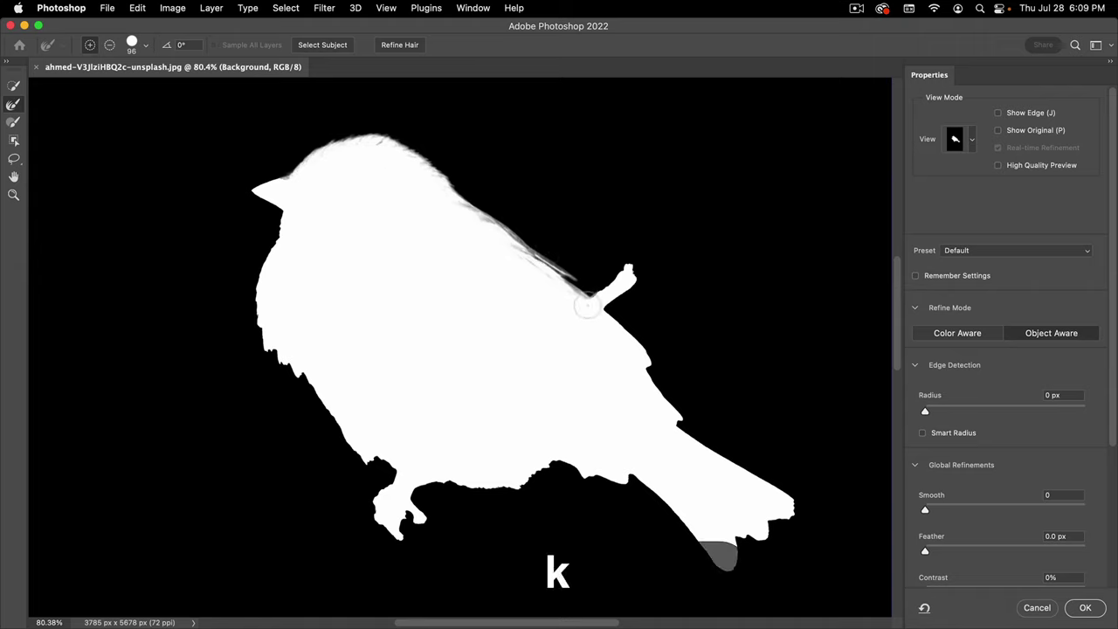
{"action": "key", "text": "v"}
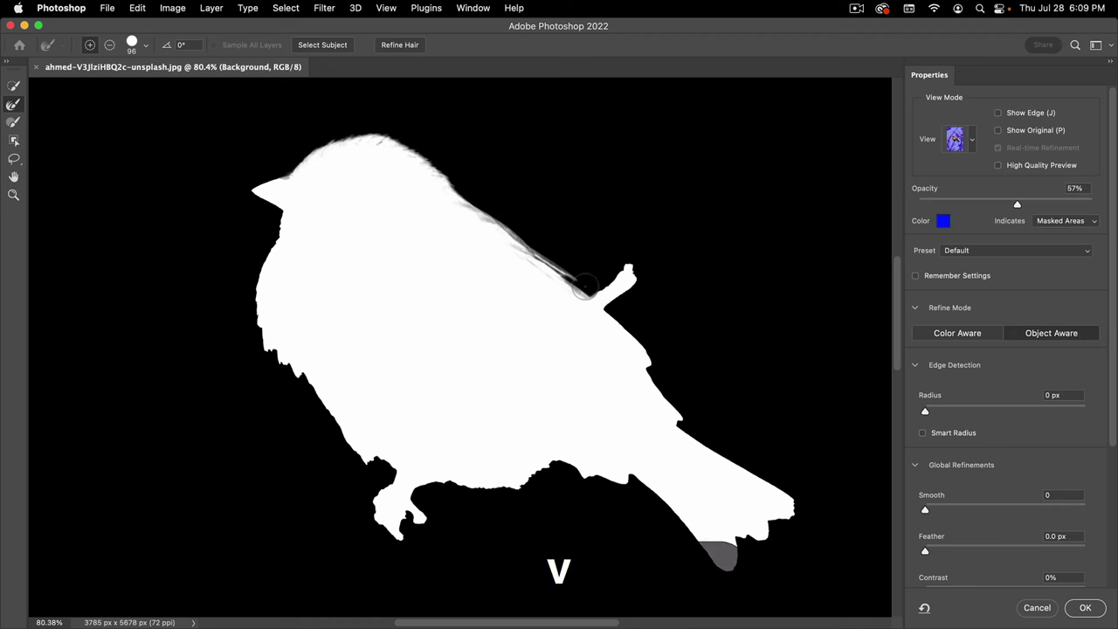
- Refine the feather edges around the bird's wing, tail, belly, breast and beak with the Refine Edge Brush
{"action": "mouse_move", "coordinate": [635, 328]}
{"action": "left_mouse_down"}
{"action": "mouse_move", "coordinate": [689, 428]}
{"action": "mouse_move", "coordinate": [805, 508]}
{"action": "left_mouse_up"}
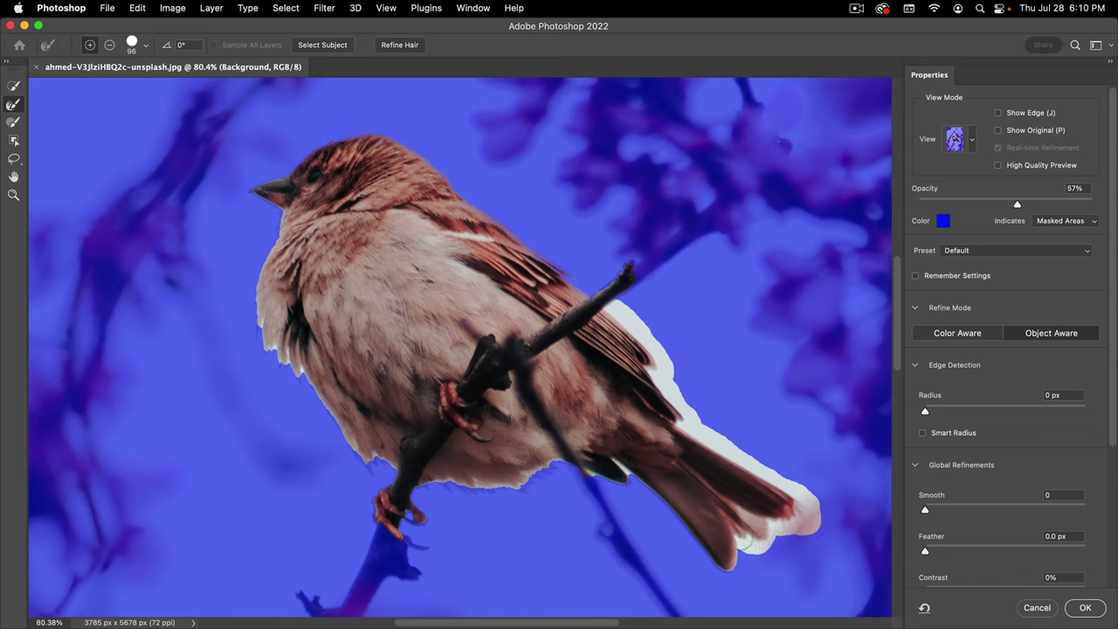
{"action": "mouse_move", "coordinate": [750, 540]}
{"action": "left_mouse_down"}
{"action": "mouse_move", "coordinate": [737, 567]}
{"action": "mouse_move", "coordinate": [715, 570]}
{"action": "mouse_move", "coordinate": [603, 463]}
{"action": "left_mouse_up"}
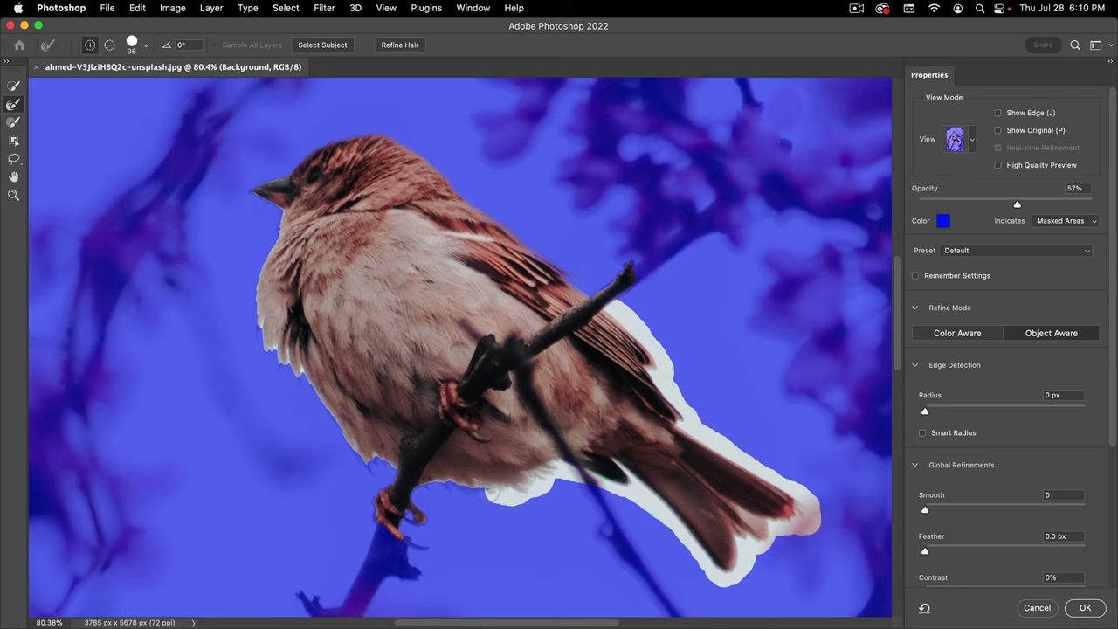
{"action": "left_click_drag", "start_coordinate": [427, 494], "coordinate": [382, 465]}
{"action": "left_click_drag", "start_coordinate": [314, 400], "coordinate": [287, 365]}
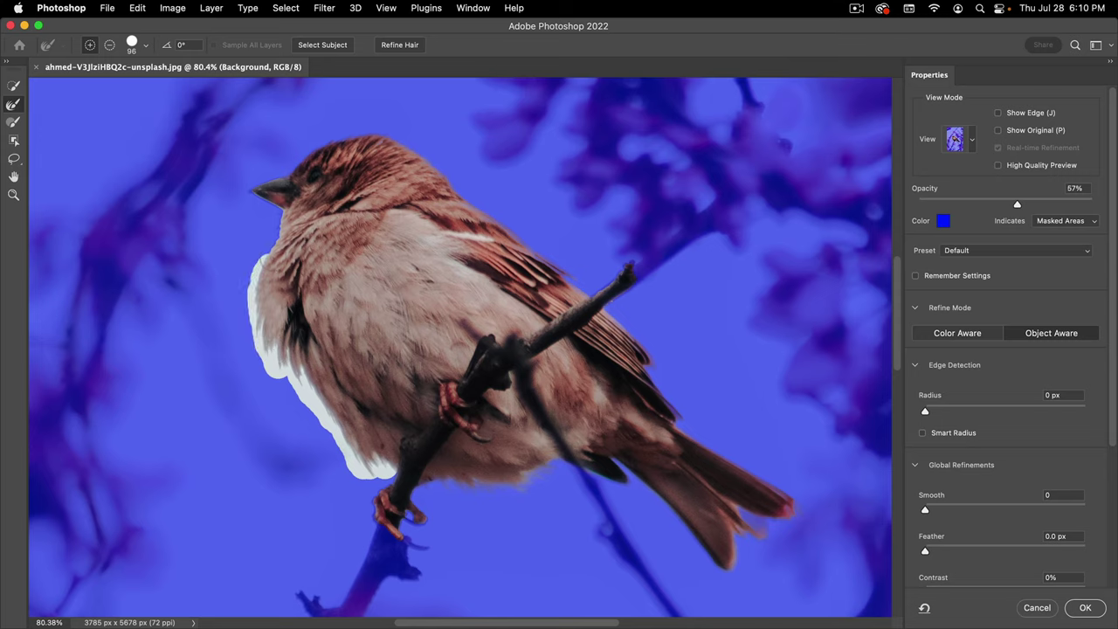
{"action": "mouse_move", "coordinate": [247, 194]}
{"action": "left_mouse_down"}
{"action": "mouse_move", "coordinate": [290, 162]}
{"action": "mouse_move", "coordinate": [250, 180]}
{"action": "left_mouse_up"}
- Refine the edge around the bird's lower foot and claws, and check the whole mask in Black & White view
{"action": "key", "text": "space"}
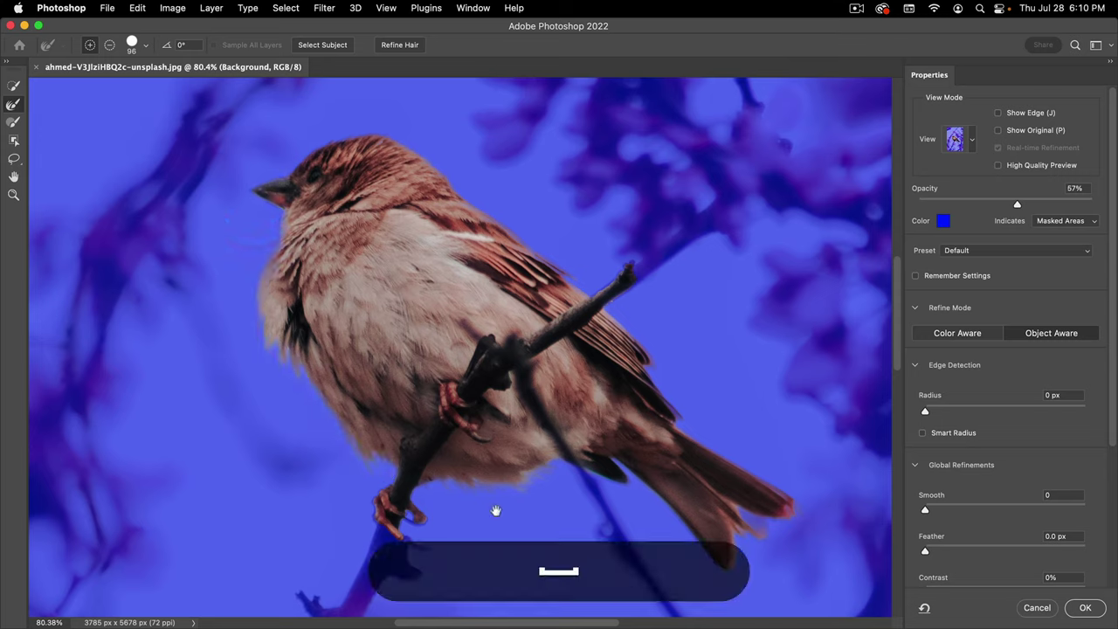
{"action": "left_click_drag", "start_coordinate": [494, 512], "coordinate": [522, 374]}
{"action": "mouse_move", "coordinate": [399, 365]}
{"action": "left_mouse_down"}
{"action": "mouse_move", "coordinate": [395, 404]}
{"action": "mouse_move", "coordinate": [449, 399]}
{"action": "mouse_move", "coordinate": [445, 383]}
{"action": "left_mouse_up"}
{"action": "left_click_drag", "start_coordinate": [443, 421], "coordinate": [462, 424]}
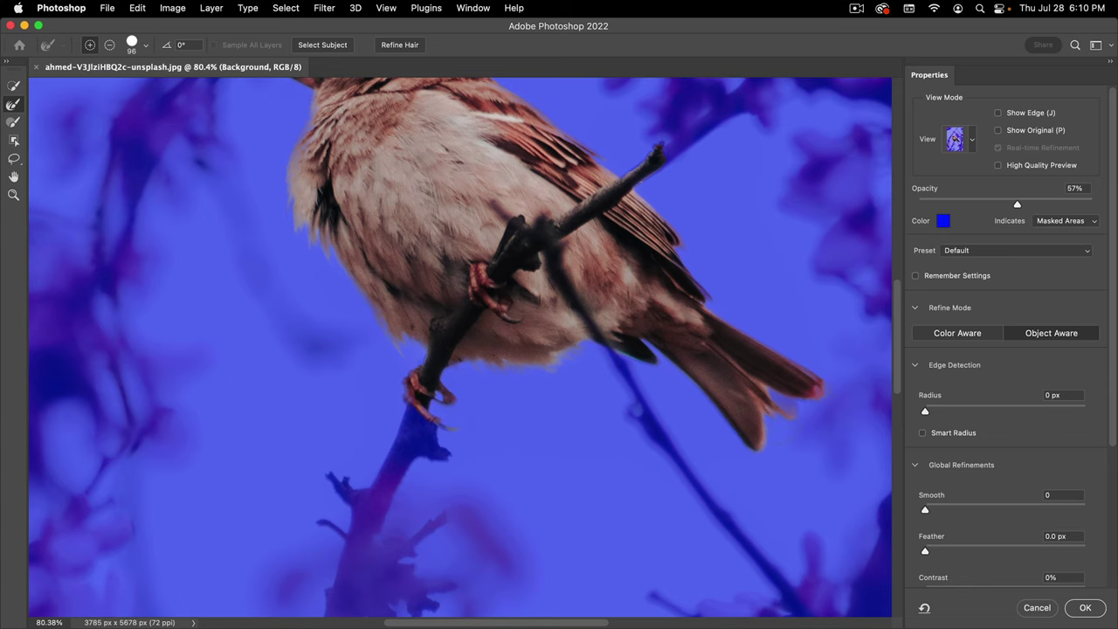
{"action": "key", "text": "space"}
{"action": "mouse_move", "coordinate": [793, 392]}
{"action": "left_mouse_down"}
{"action": "mouse_move", "coordinate": [674, 417]}
{"action": "mouse_move", "coordinate": [694, 484]}
{"action": "mouse_move", "coordinate": [704, 481]}
{"action": "mouse_move", "coordinate": [699, 498]}
{"action": "left_mouse_up"}
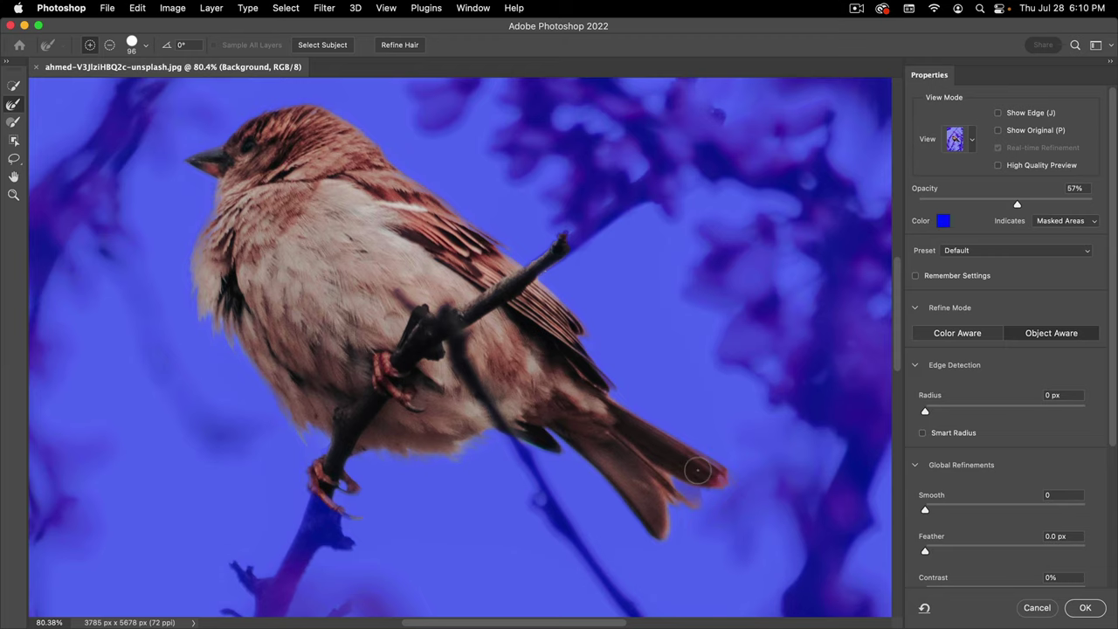
{"action": "key", "text": "k"}
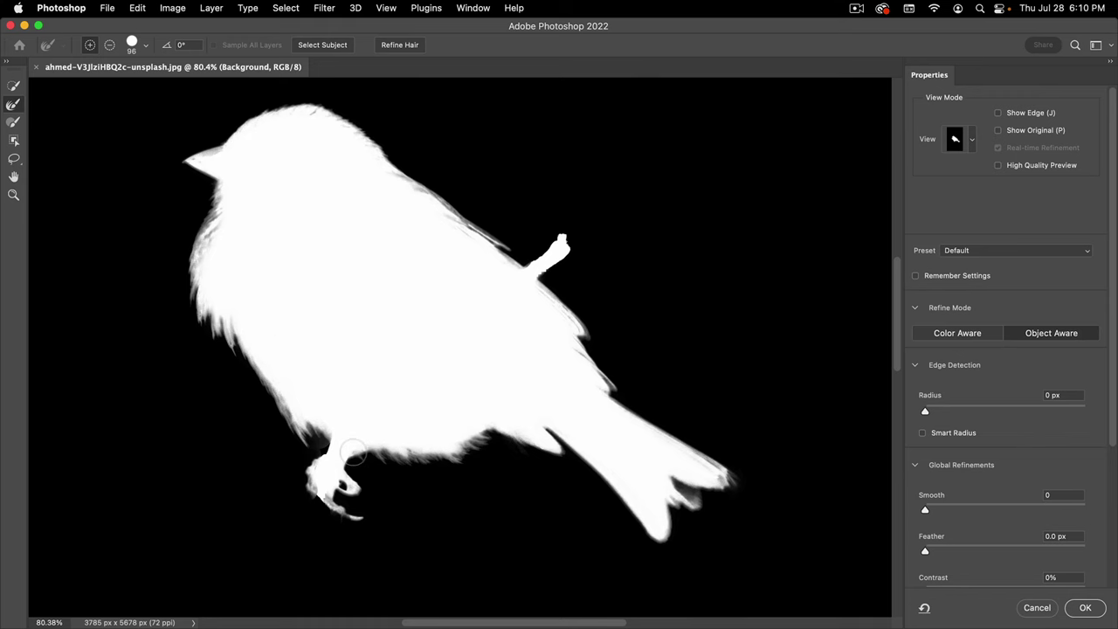
{"action": "key", "text": "v"}
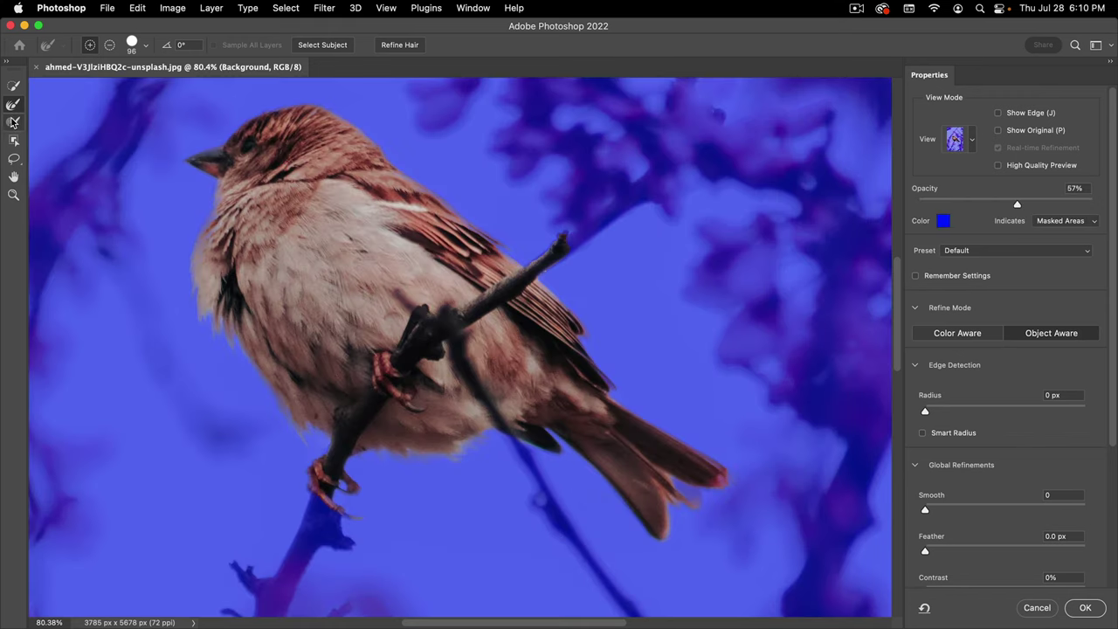
- Add the missing feathers at the bird's tail to the selection using the Quick Selection Tool at size 24
{"action": "left_click", "coordinate": [13, 86]}
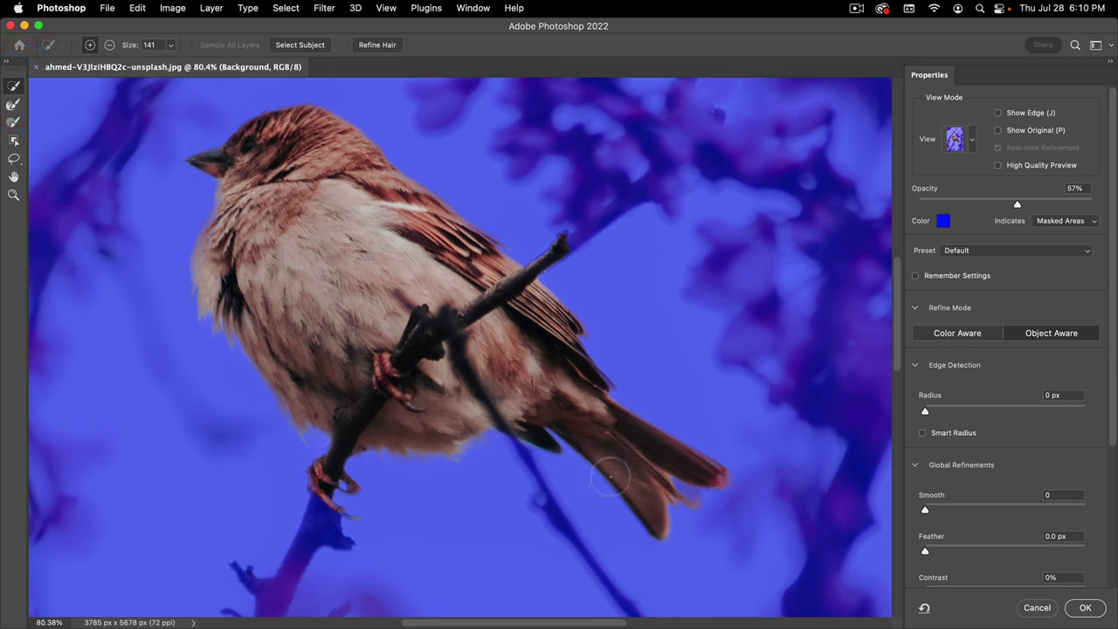
{"action": "mouse_move", "coordinate": [609, 470]}
{"action": "left_mouse_down"}
{"action": "mouse_move", "coordinate": [622, 469]}
{"action": "mouse_move", "coordinate": [591, 468]}
{"action": "left_mouse_up"}
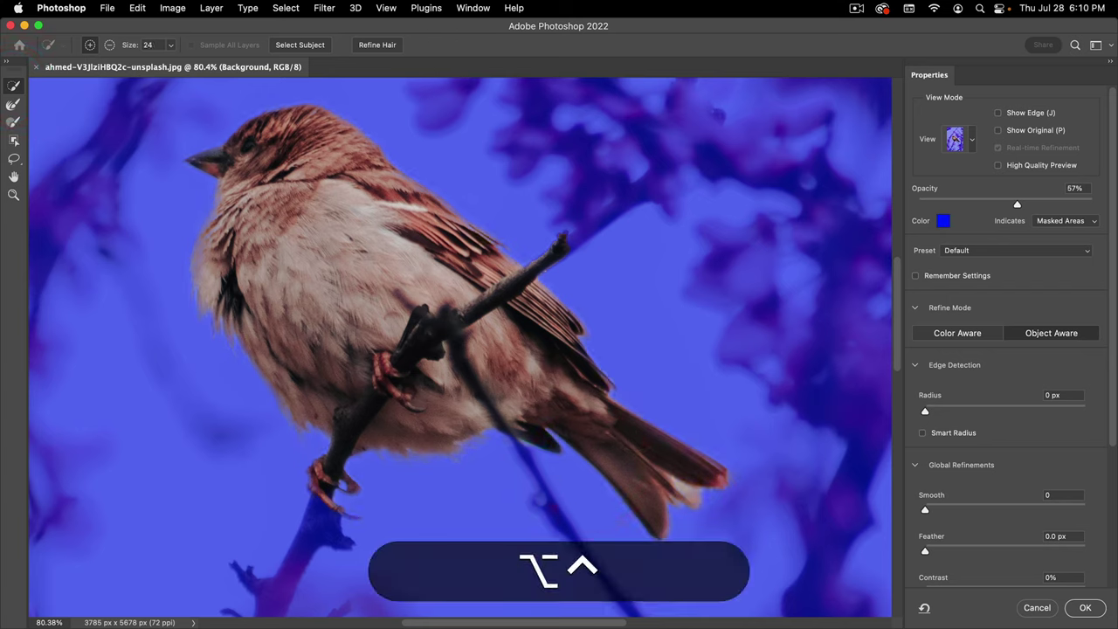
{"action": "left_click", "coordinate": [610, 460]}
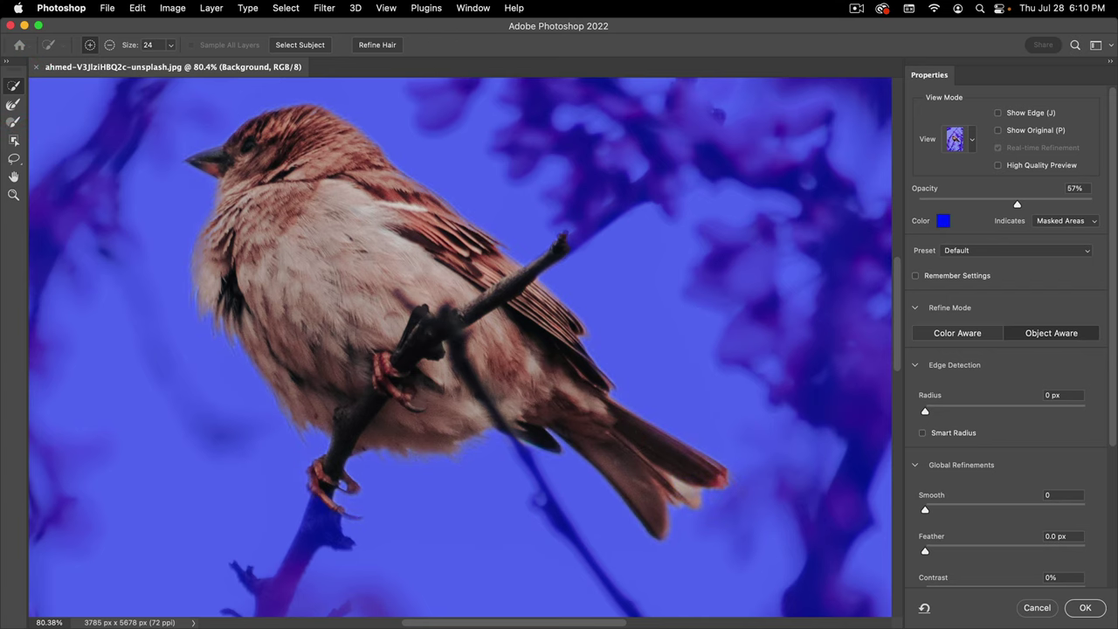
- Touch up the selection at the bird's tail feathers and lower foot with the Quick Selection Tool at size 24
{"action": "left_click", "coordinate": [664, 477]}
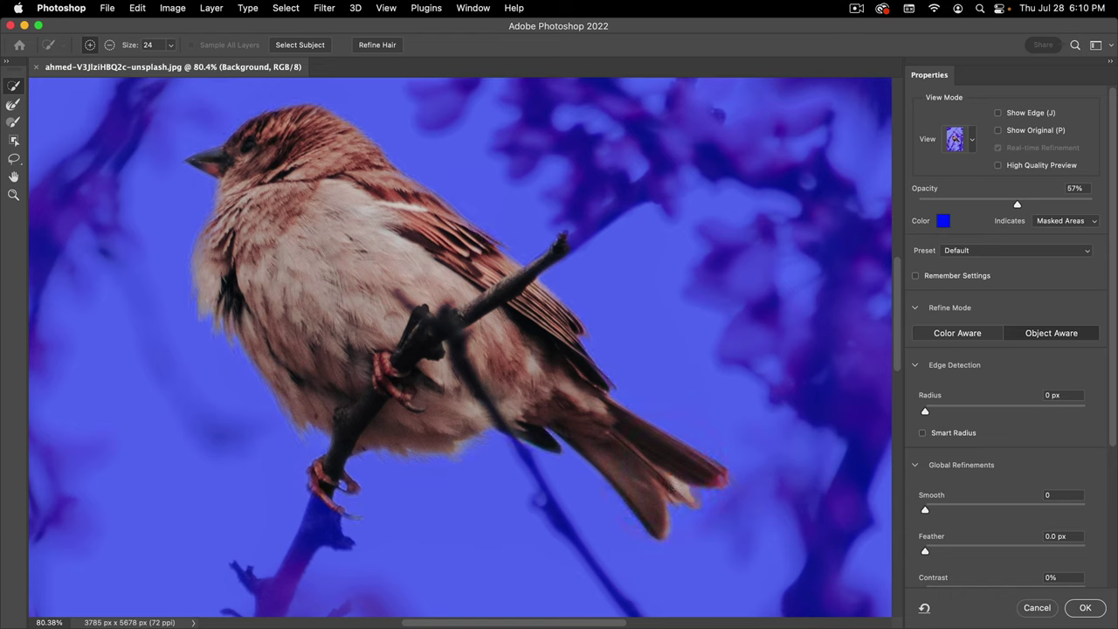
{"action": "left_click", "coordinate": [695, 498]}
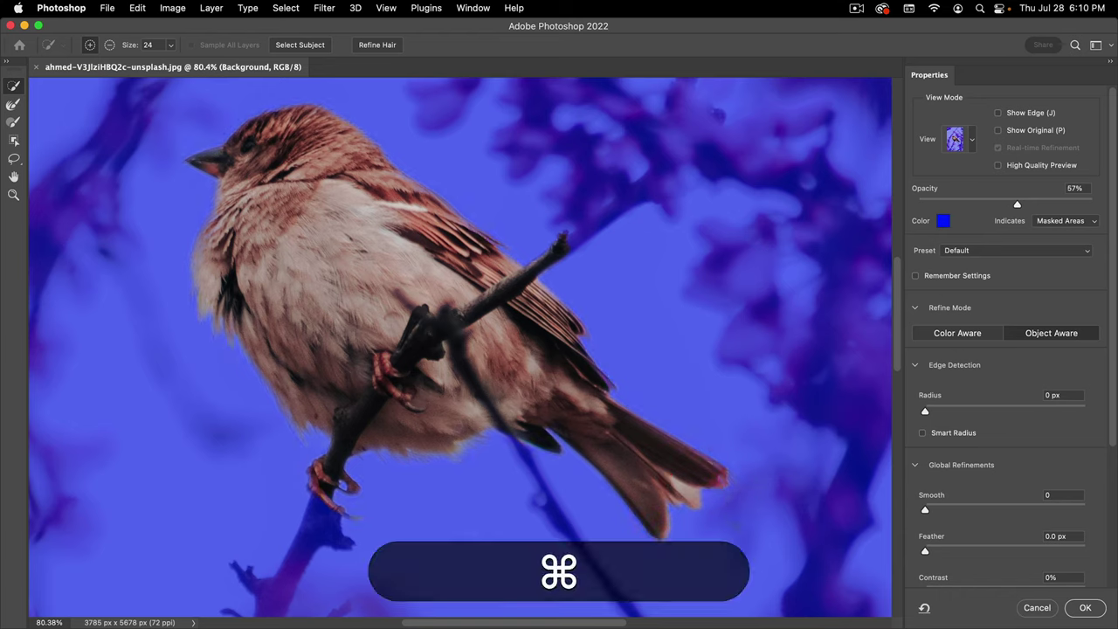
{"action": "key", "text": "super+space"}
{"action": "left_click_drag", "start_coordinate": [702, 451], "coordinate": [741, 359]}
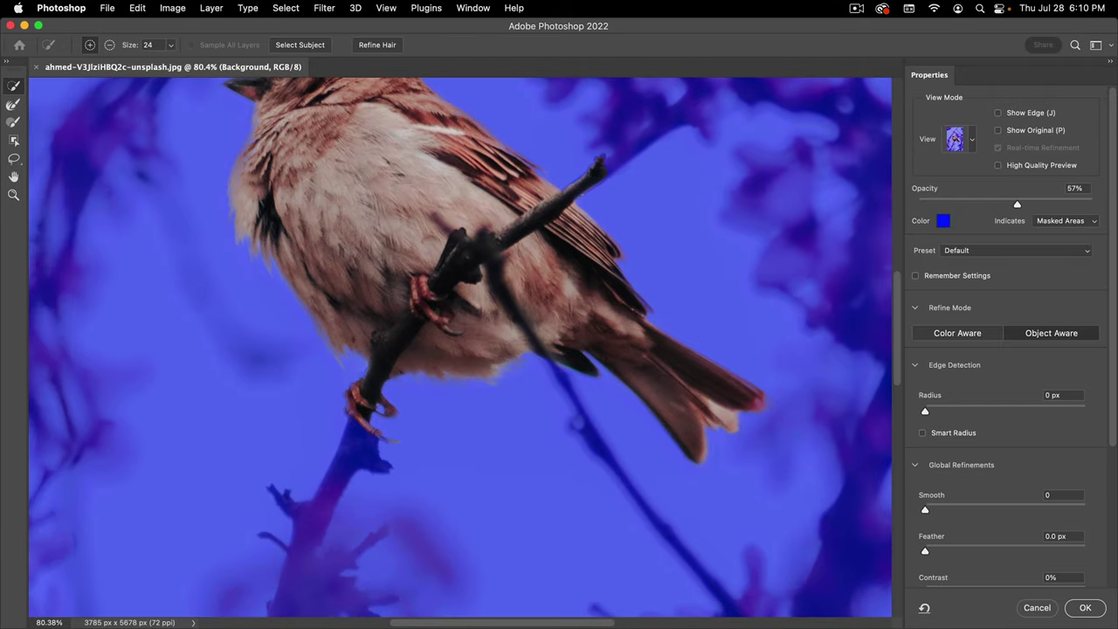
{"action": "key", "text": "space"}
{"action": "left_click_drag", "start_coordinate": [414, 370], "coordinate": [486, 390]}
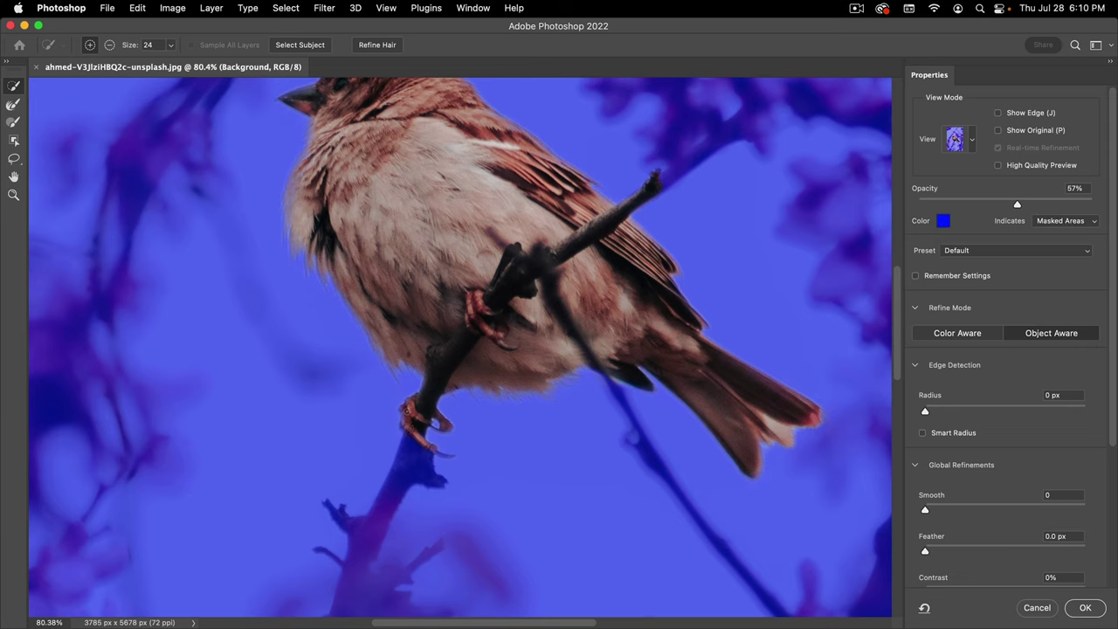
{"action": "left_click", "coordinate": [411, 407]}
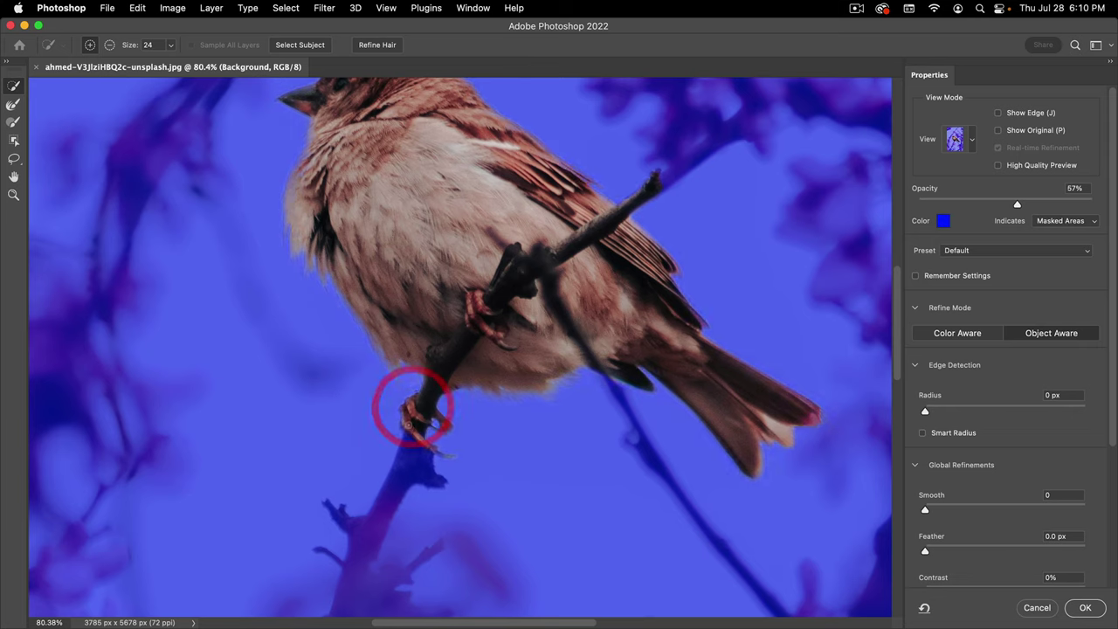
{"action": "left_click", "coordinate": [408, 428]}
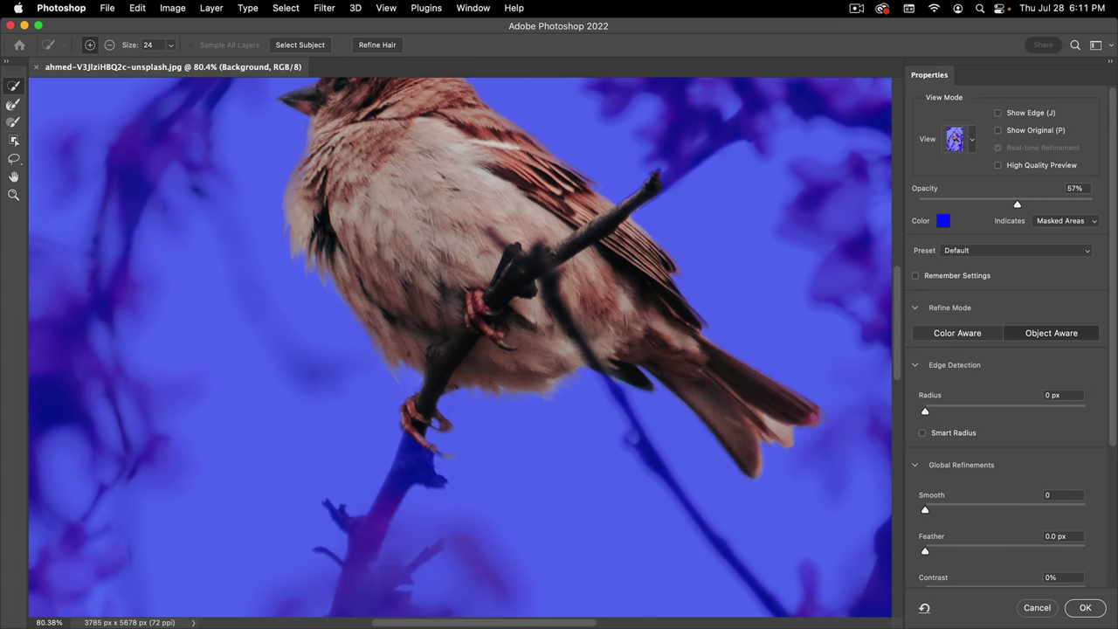
- Paint the grey patches inside the bird's breast edge solid with the Brush Tool at size 115 in Black & White view
{"action": "left_click", "coordinate": [16, 122]}
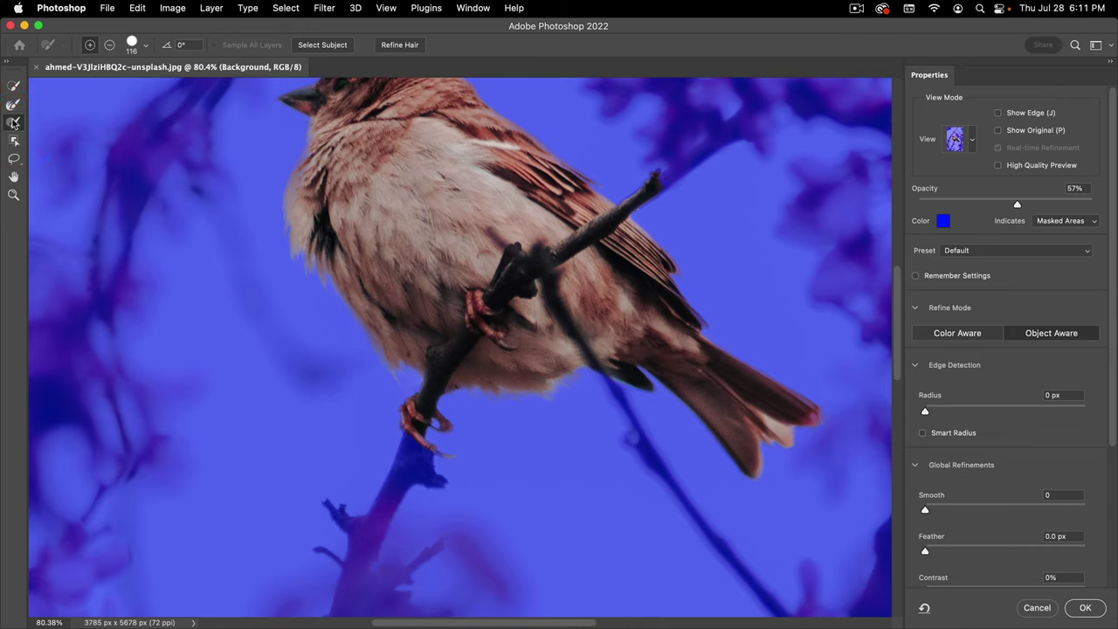
{"action": "scroll", "coordinate": [463, 294], "scroll_direction": "up", "scroll_amount": 5}
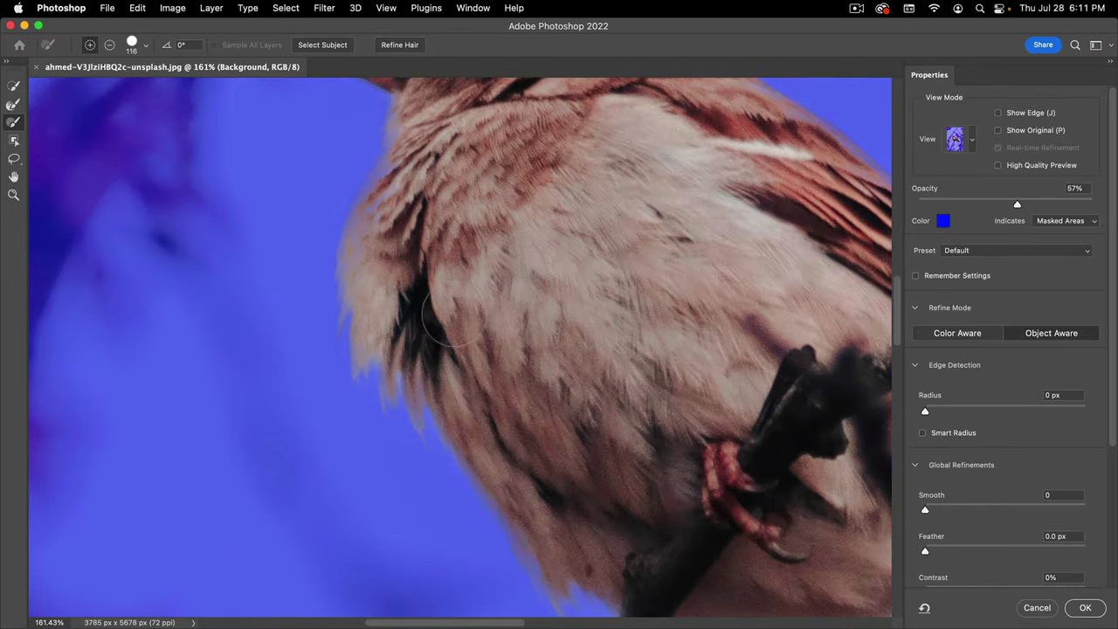
{"action": "key", "text": "k"}
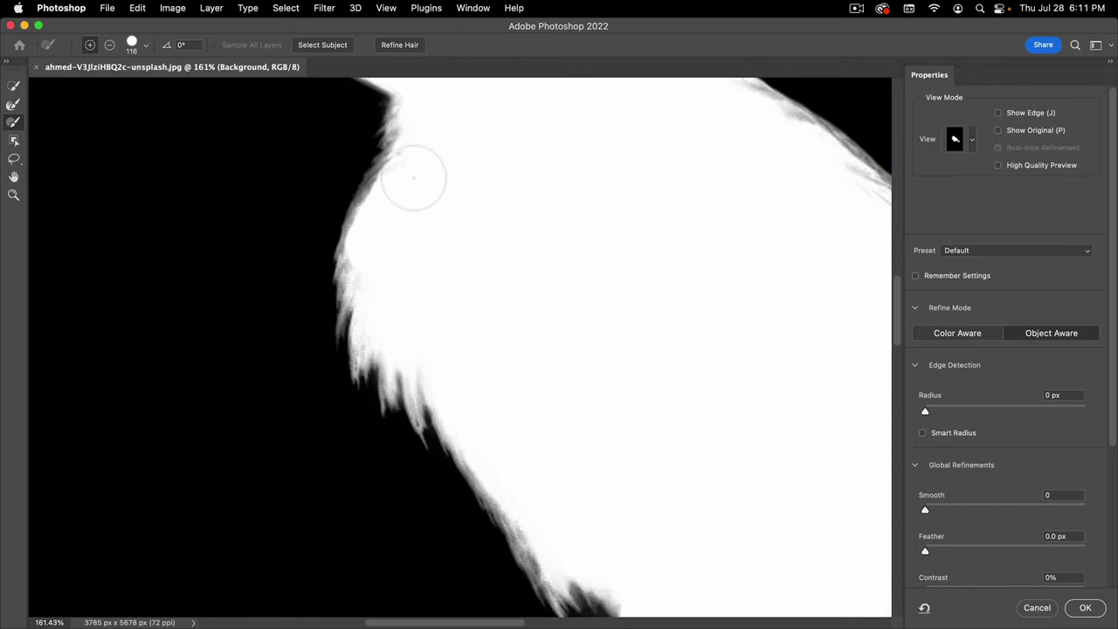
{"action": "mouse_move", "coordinate": [417, 175]}
{"action": "left_mouse_down", "text": "ctrl+alt"}
{"action": "mouse_move", "coordinate": [437, 225]}
{"action": "mouse_move", "coordinate": [422, 264]}
{"action": "mouse_move", "coordinate": [425, 255]}
{"action": "left_mouse_up", "text": "ctrl+alt"}
{"action": "left_click_drag", "start_coordinate": [432, 232], "coordinate": [454, 144], "text": "ctrl+alt"}
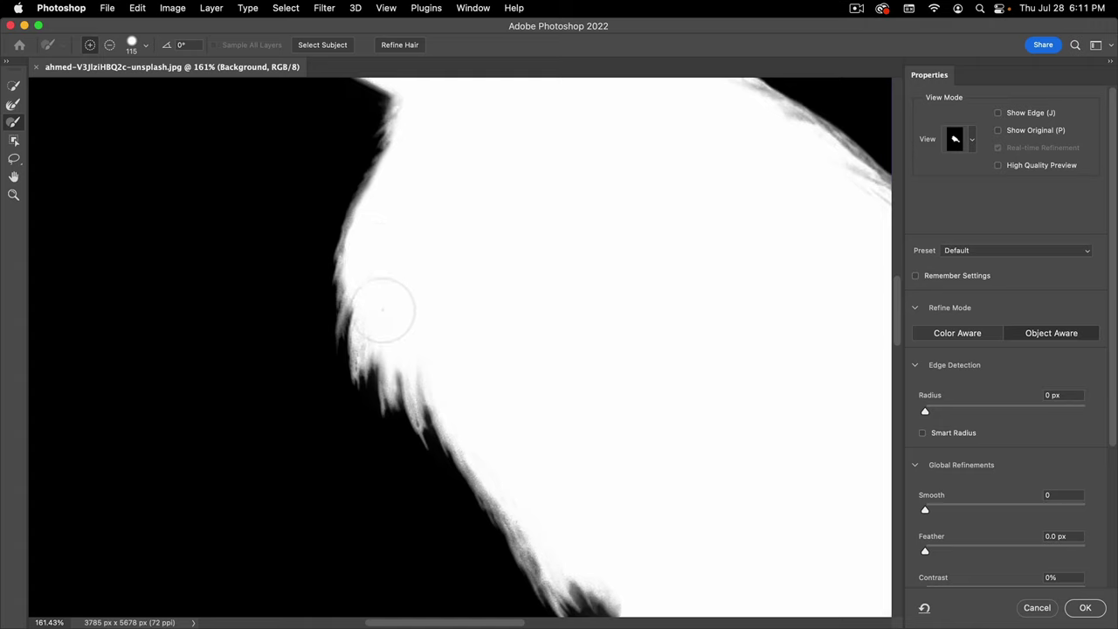
{"action": "left_click", "coordinate": [394, 332]}
- Fill the grey patches inside the belly, back and wing edges of the mask with the Brush Tool
{"action": "left_click_drag", "start_coordinate": [554, 394], "coordinate": [392, 180]}
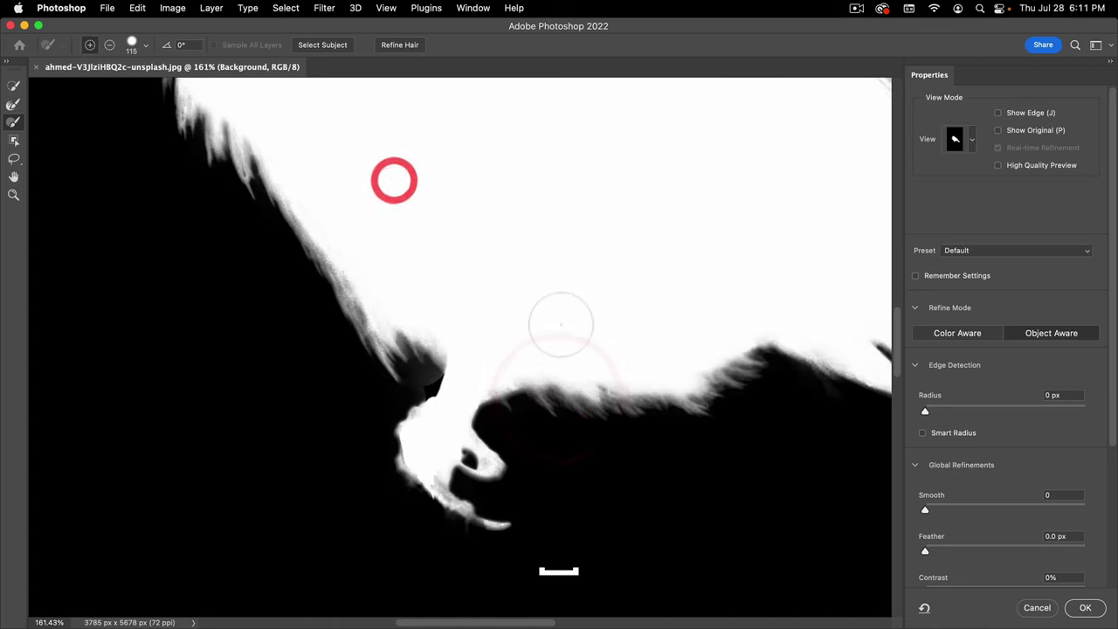
{"action": "left_click_drag", "start_coordinate": [567, 310], "coordinate": [549, 398]}
{"action": "left_click_drag", "start_coordinate": [539, 280], "coordinate": [477, 472]}
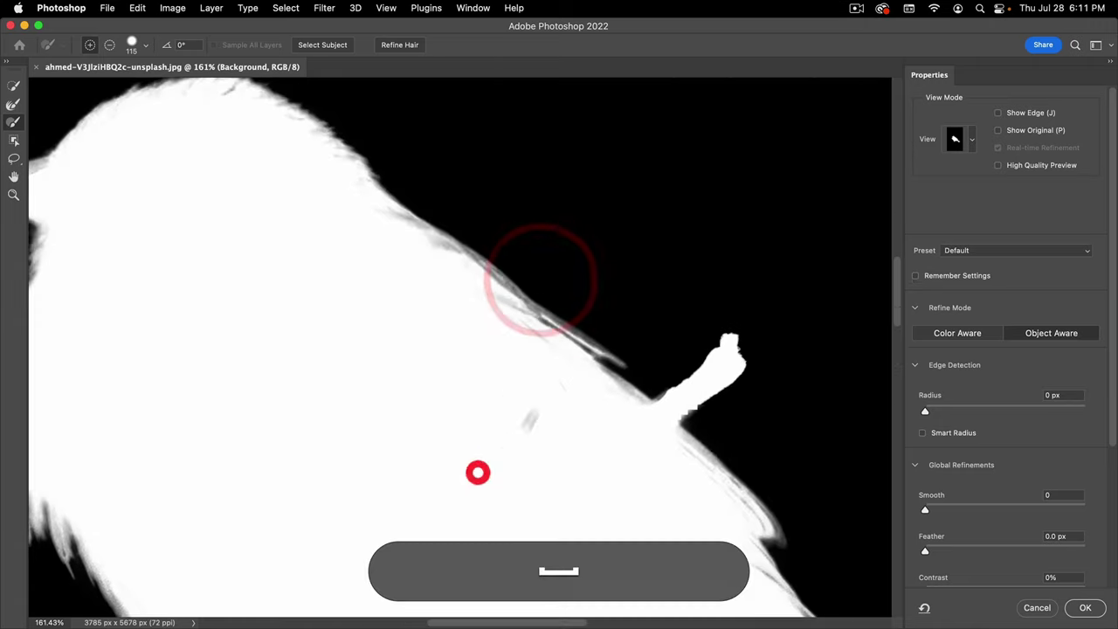
{"action": "left_click", "coordinate": [492, 324]}
{"action": "left_click", "coordinate": [531, 364]}
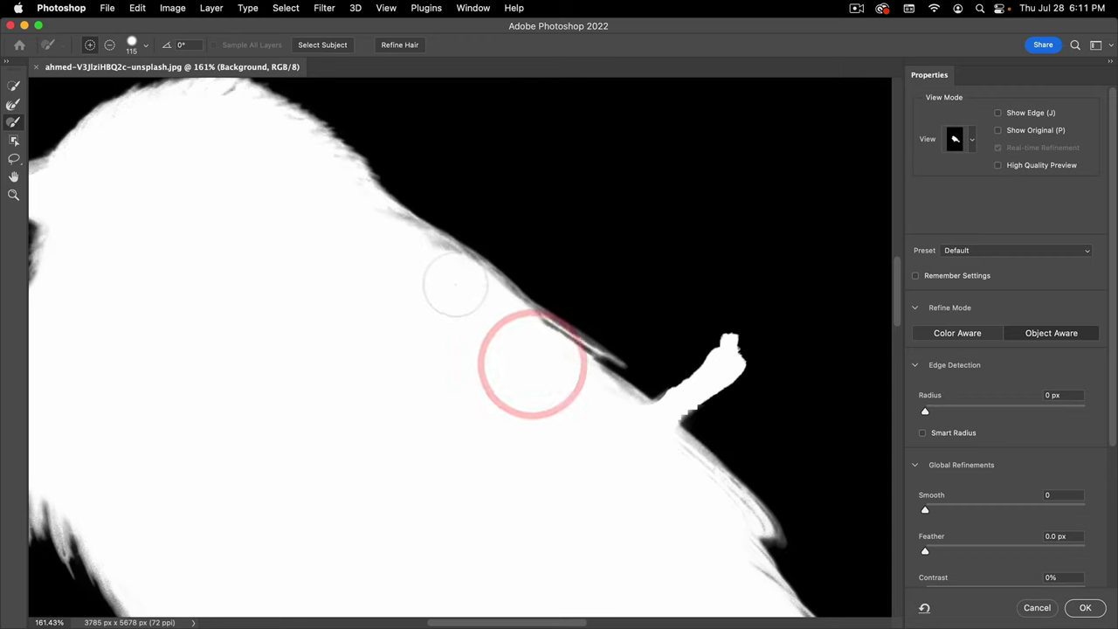
{"action": "left_click", "coordinate": [341, 210]}
{"action": "left_click_drag", "start_coordinate": [525, 399], "coordinate": [434, 236]}
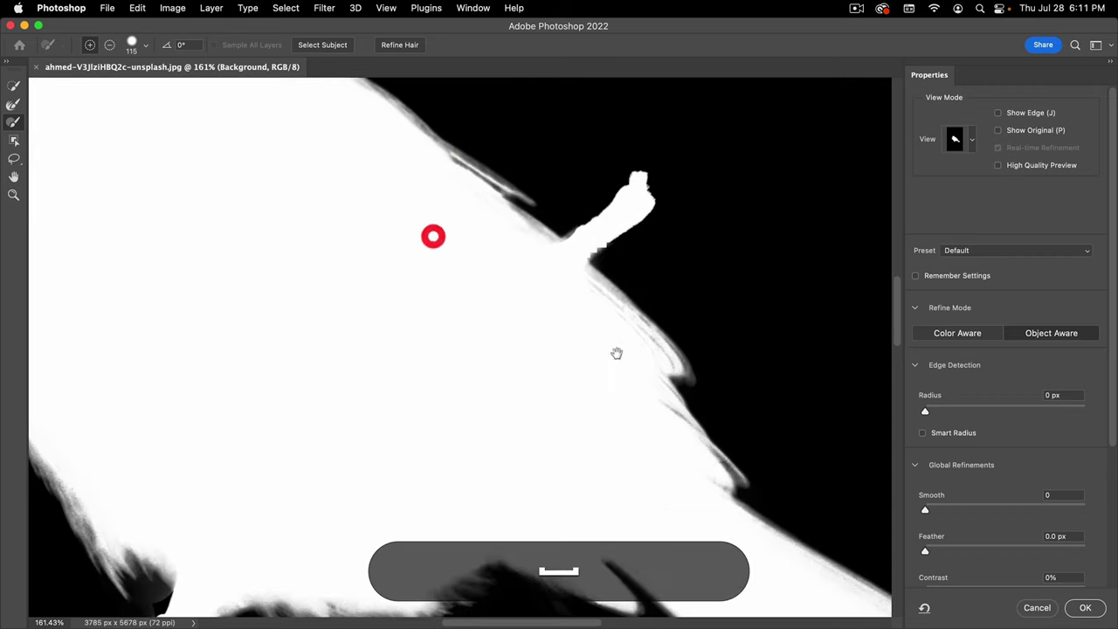
{"action": "left_click", "coordinate": [614, 373]}
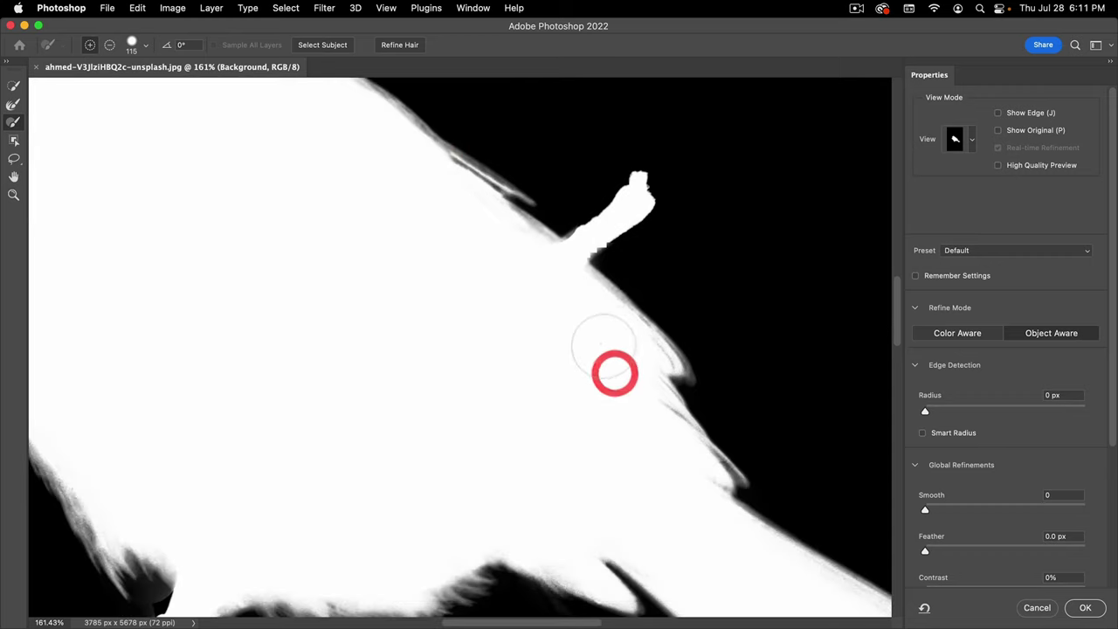
- Subtract the branch stub sticking out above the bird's wing from the mask with the Brush Tool
{"action": "key", "text": "super+space"}
{"action": "mouse_move", "coordinate": [629, 252]}
{"action": "left_mouse_down"}
{"action": "mouse_move", "coordinate": [537, 274]}
{"action": "mouse_move", "coordinate": [537, 302]}
{"action": "mouse_move", "coordinate": [524, 302]}
{"action": "left_mouse_up"}
{"action": "key", "text": "super+space"}
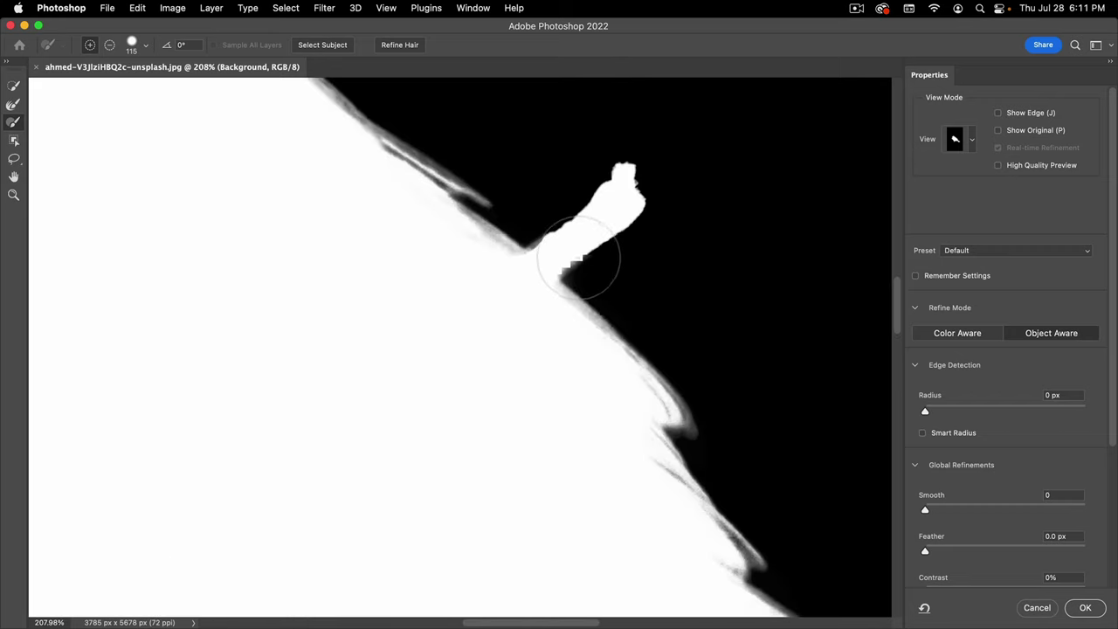
{"action": "key", "text": "alt"}
{"action": "mouse_move", "coordinate": [637, 257]}
{"action": "left_mouse_down"}
{"action": "mouse_move", "coordinate": [607, 195]}
{"action": "mouse_move", "coordinate": [602, 241]}
{"action": "mouse_move", "coordinate": [569, 234]}
{"action": "mouse_move", "coordinate": [586, 231]}
{"action": "mouse_move", "coordinate": [593, 246]}
{"action": "mouse_move", "coordinate": [576, 232]}
{"action": "mouse_move", "coordinate": [599, 257]}
{"action": "mouse_move", "coordinate": [551, 213]}
{"action": "mouse_move", "coordinate": [599, 253]}
{"action": "mouse_move", "coordinate": [555, 222]}
{"action": "mouse_move", "coordinate": [624, 257]}
{"action": "mouse_move", "coordinate": [582, 148]}
{"action": "left_mouse_up"}
{"action": "mouse_move", "coordinate": [707, 309]}
{"action": "left_mouse_down"}
{"action": "mouse_move", "coordinate": [666, 152]}
{"action": "mouse_move", "coordinate": [656, 18]}
{"action": "left_mouse_up"}
- Fill the remaining grey areas inside the bird's tail and check the whole mask in Overlay and Black & White views
{"action": "left_click_drag", "start_coordinate": [538, 149], "coordinate": [539, 149]}
{"action": "left_click_drag", "start_coordinate": [590, 417], "coordinate": [502, 282]}
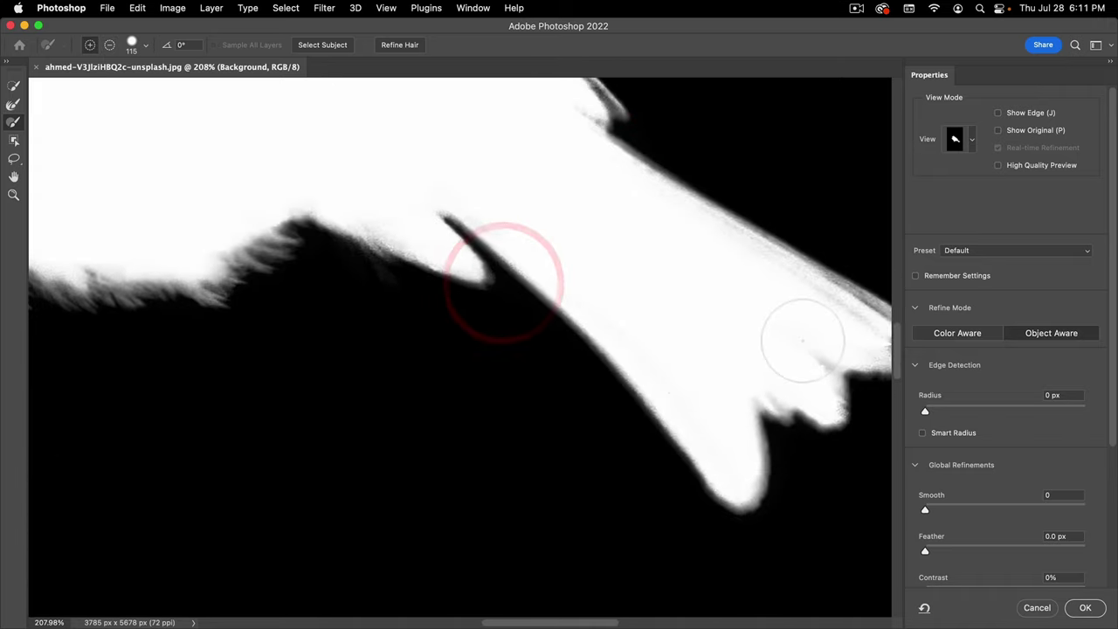
{"action": "left_click", "coordinate": [805, 345]}
{"action": "left_click_drag", "start_coordinate": [200, 339], "coordinate": [659, 365]}
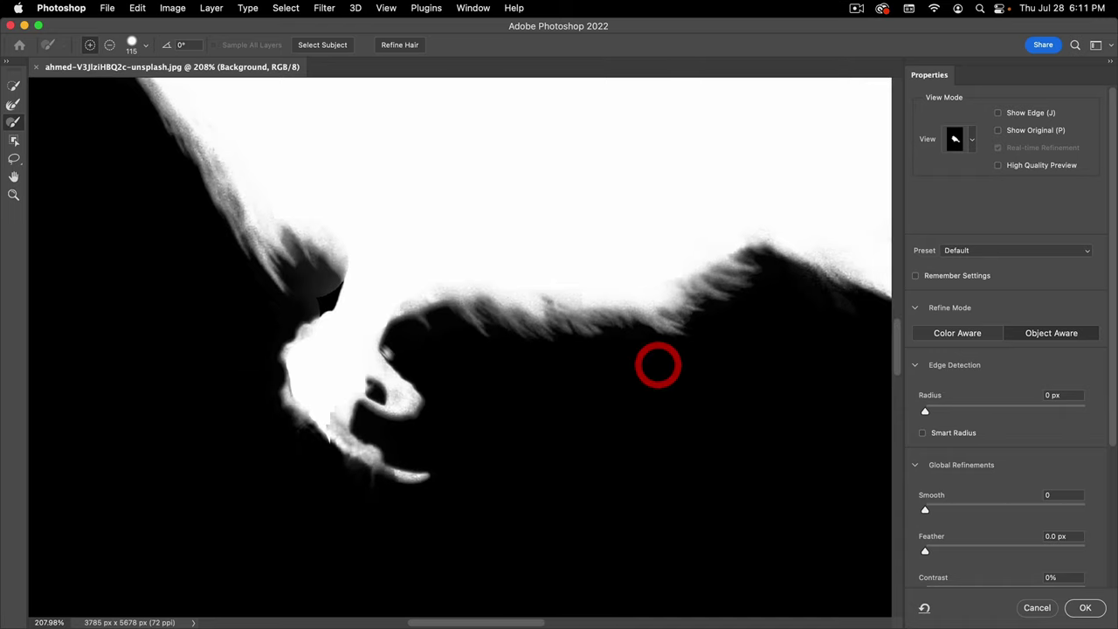
{"action": "left_click_drag", "start_coordinate": [365, 329], "coordinate": [304, 346]}
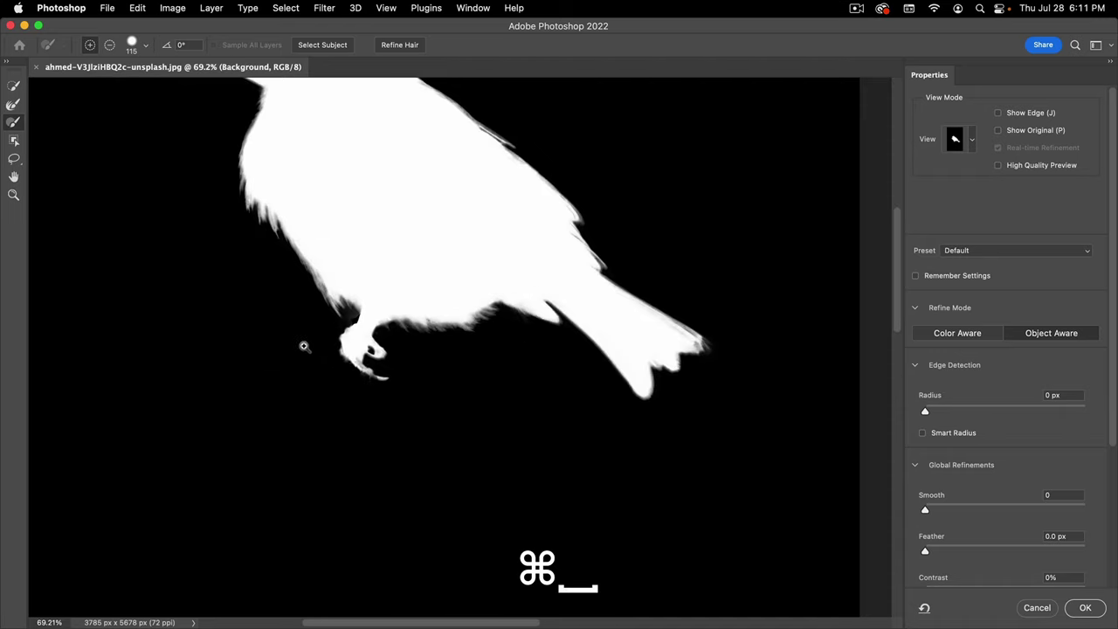
{"action": "left_click_drag", "start_coordinate": [398, 339], "coordinate": [436, 466]}
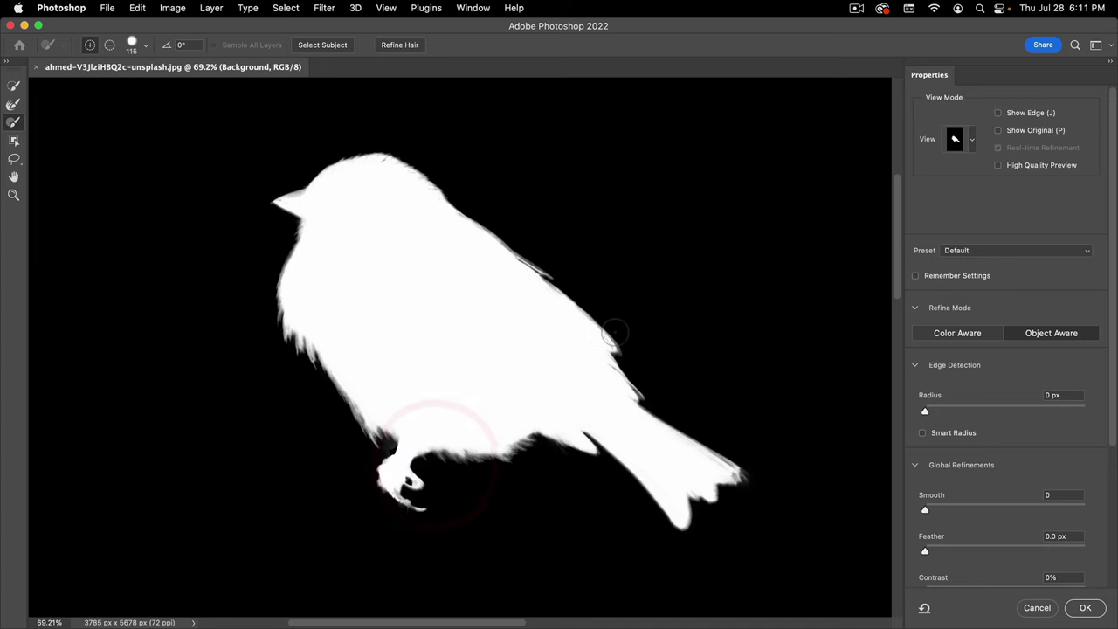
{"action": "key", "text": "v"}
{"action": "key", "text": "v"}
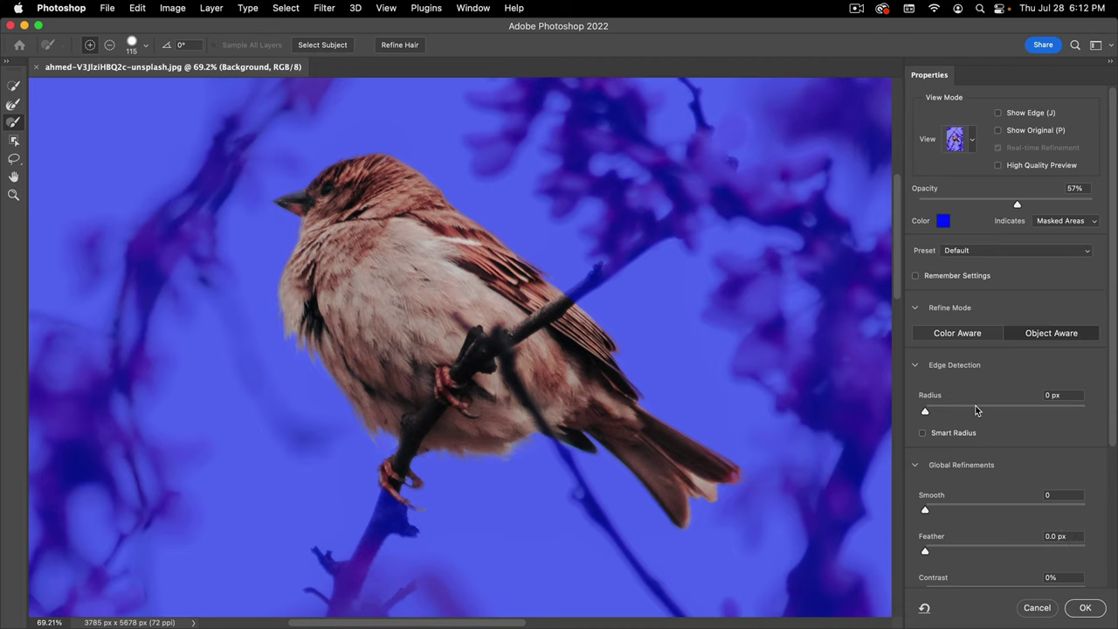
{"action": "key", "text": "k"}
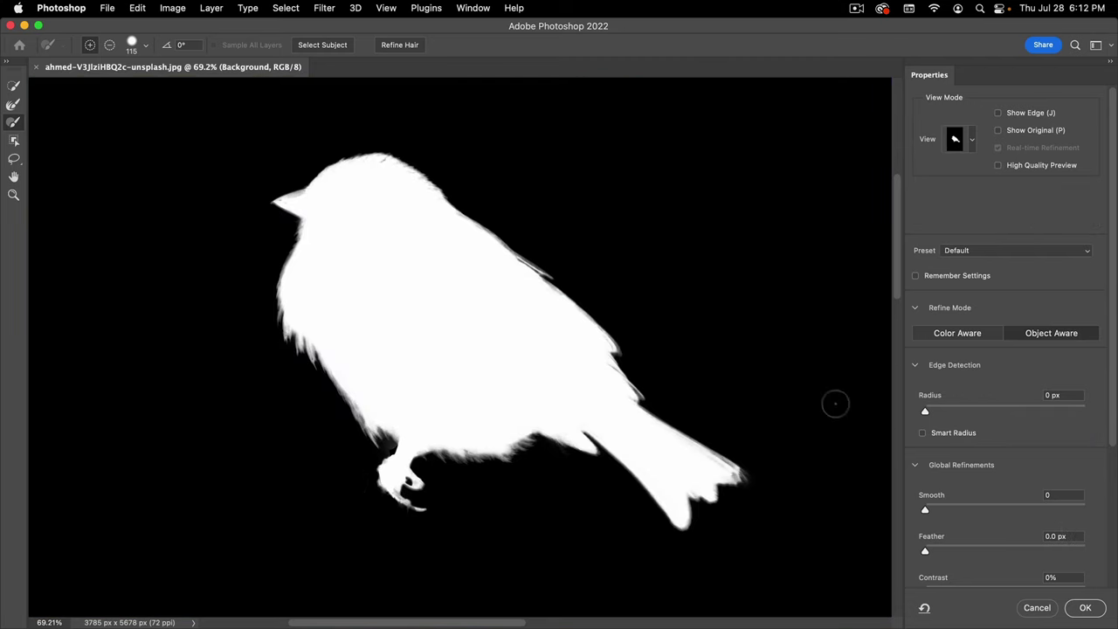
- Try several Edge Detection radius values, including 3, 28 and 4 px, and compare their effect on the mask edge
{"action": "left_click", "coordinate": [953, 411]}
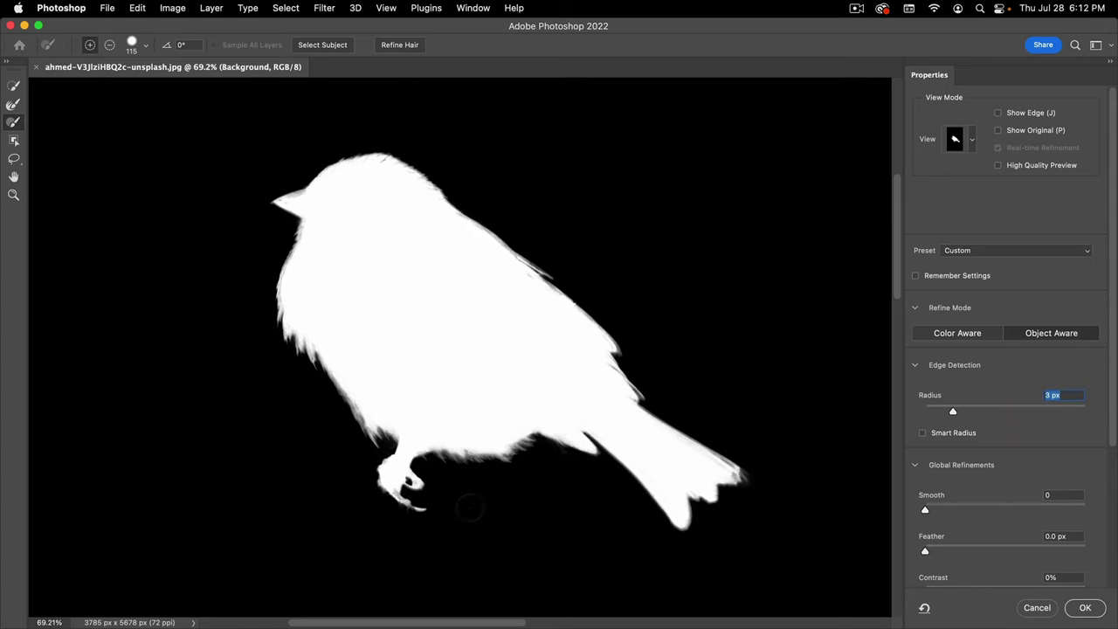
{"action": "left_click_drag", "start_coordinate": [390, 496], "coordinate": [441, 473]}
{"action": "left_click_drag", "start_coordinate": [554, 472], "coordinate": [494, 481]}
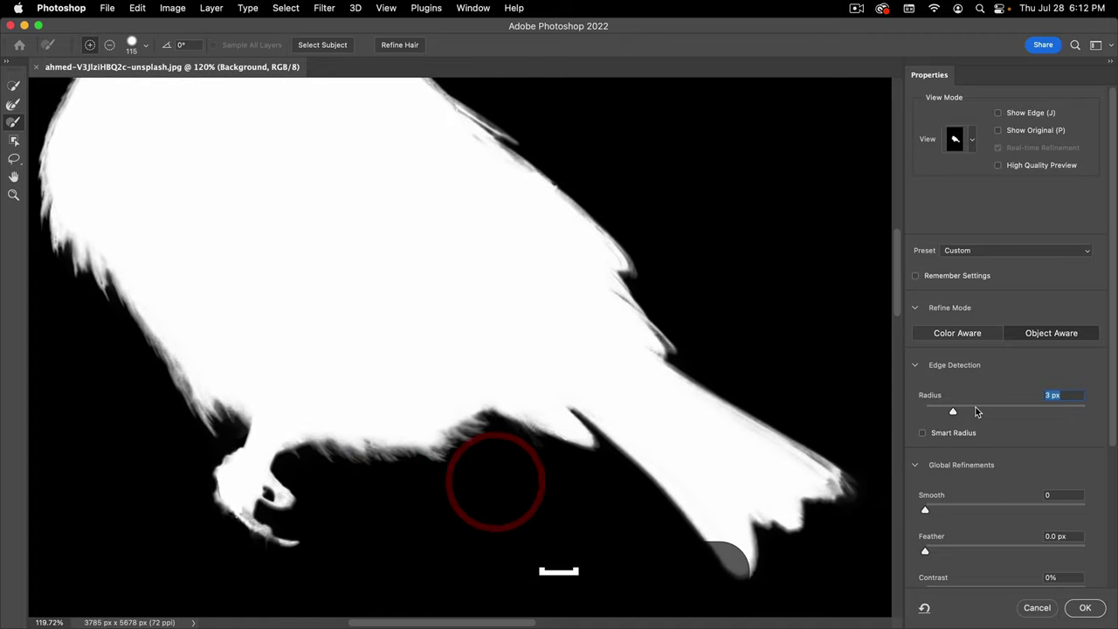
{"action": "left_click", "coordinate": [990, 412]}
{"action": "left_click", "coordinate": [1005, 407]}
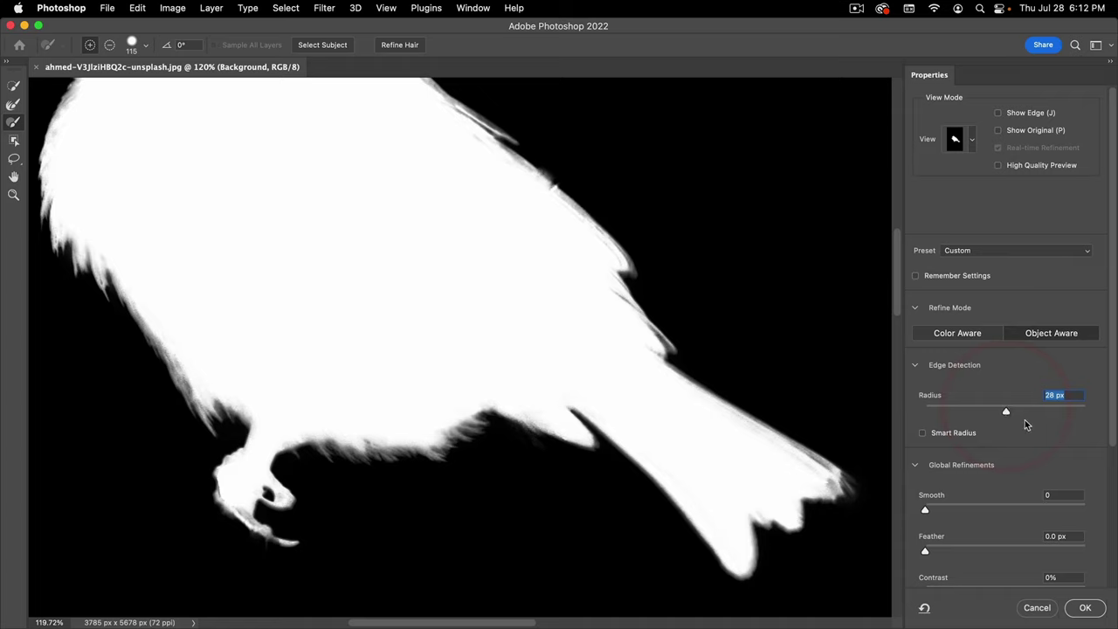
{"action": "left_click", "coordinate": [1034, 408]}
{"action": "left_click", "coordinate": [970, 408]}
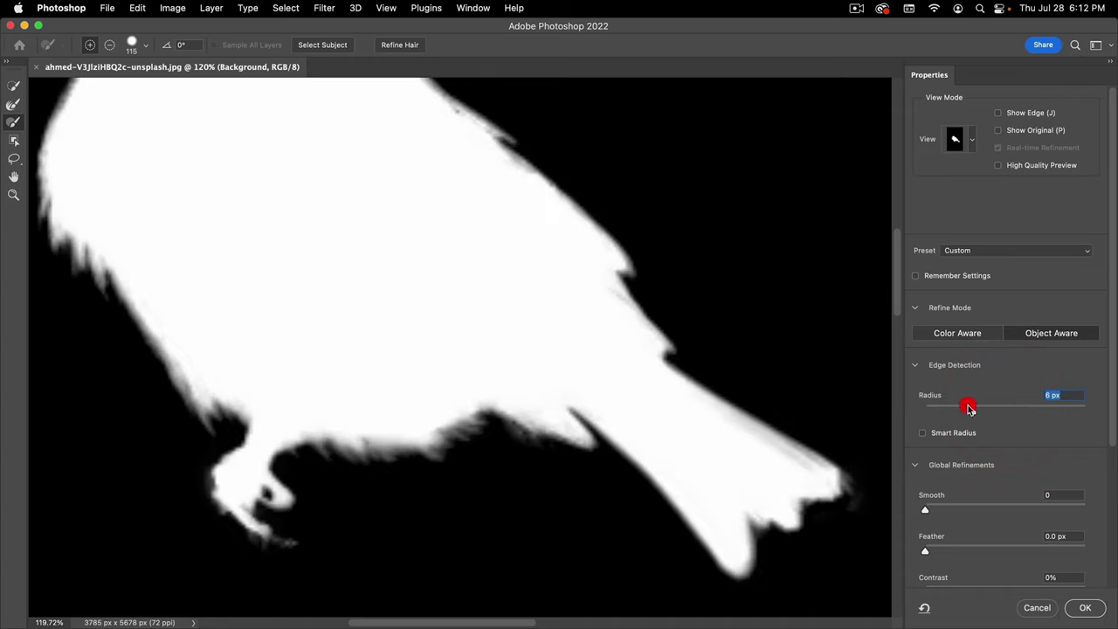
{"action": "left_click_drag", "start_coordinate": [965, 410], "coordinate": [952, 410]}
{"action": "left_click", "coordinate": [963, 408]}
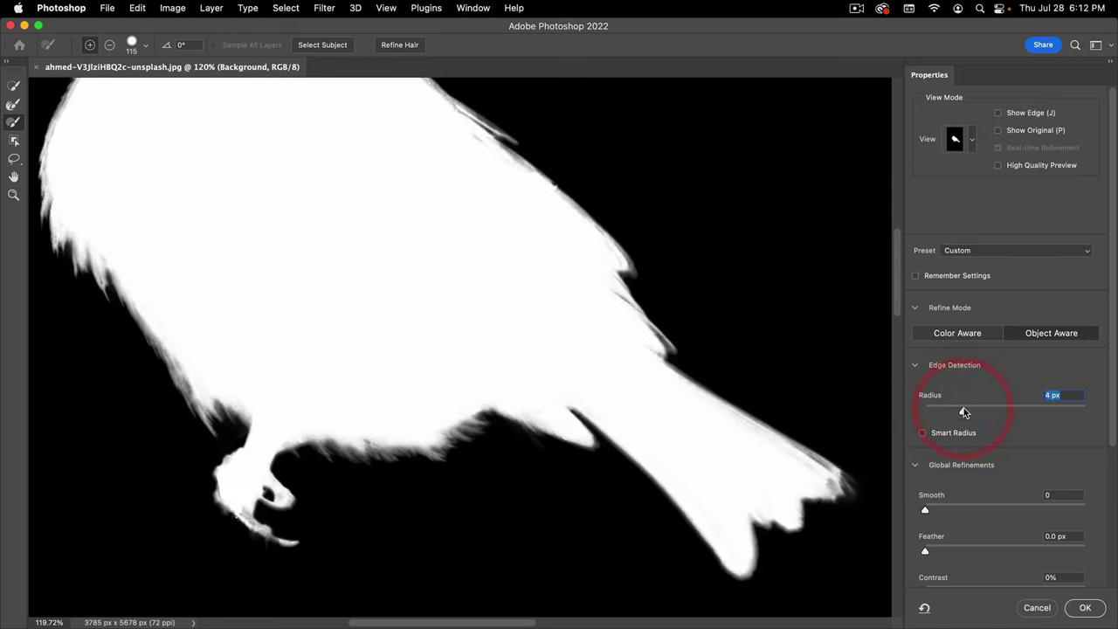
- Set the Edge Detection radius to 31 px and check the mask edge around the bird's head, back and tail
{"action": "left_click", "coordinate": [971, 411]}
{"action": "left_click", "coordinate": [987, 411]}
{"action": "left_click", "coordinate": [1005, 409]}
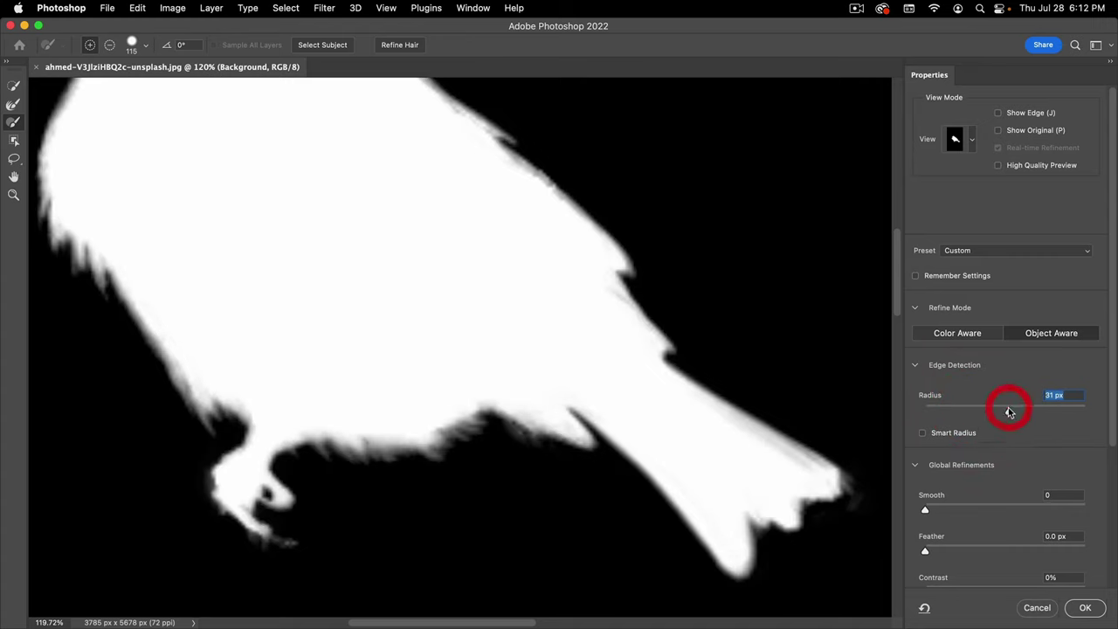
{"action": "key", "text": "space"}
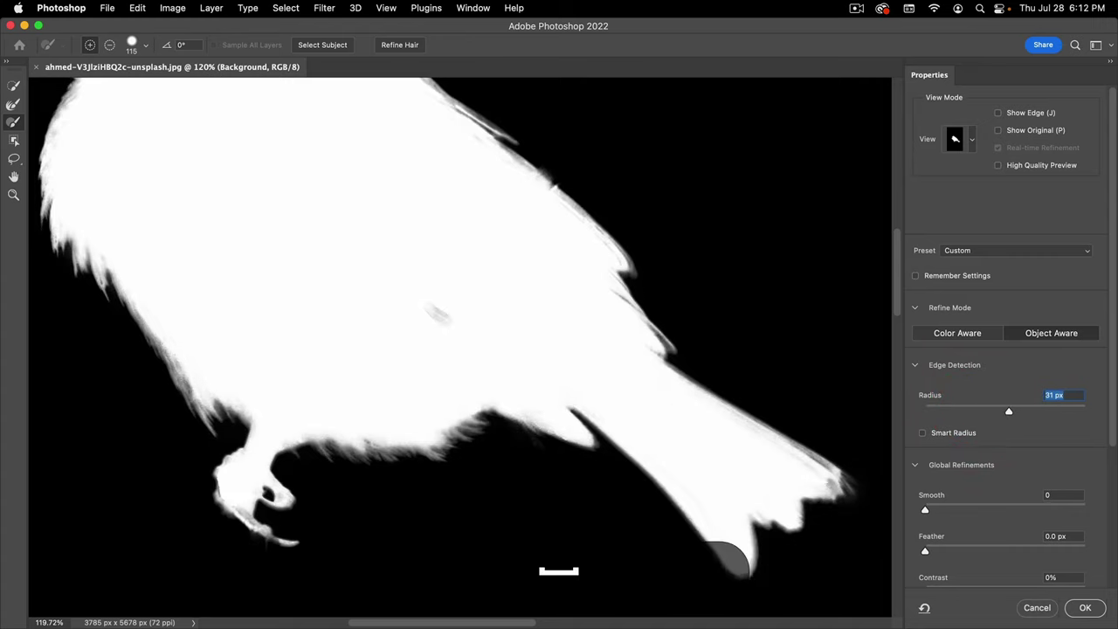
{"action": "left_click_drag", "start_coordinate": [466, 268], "coordinate": [500, 407]}
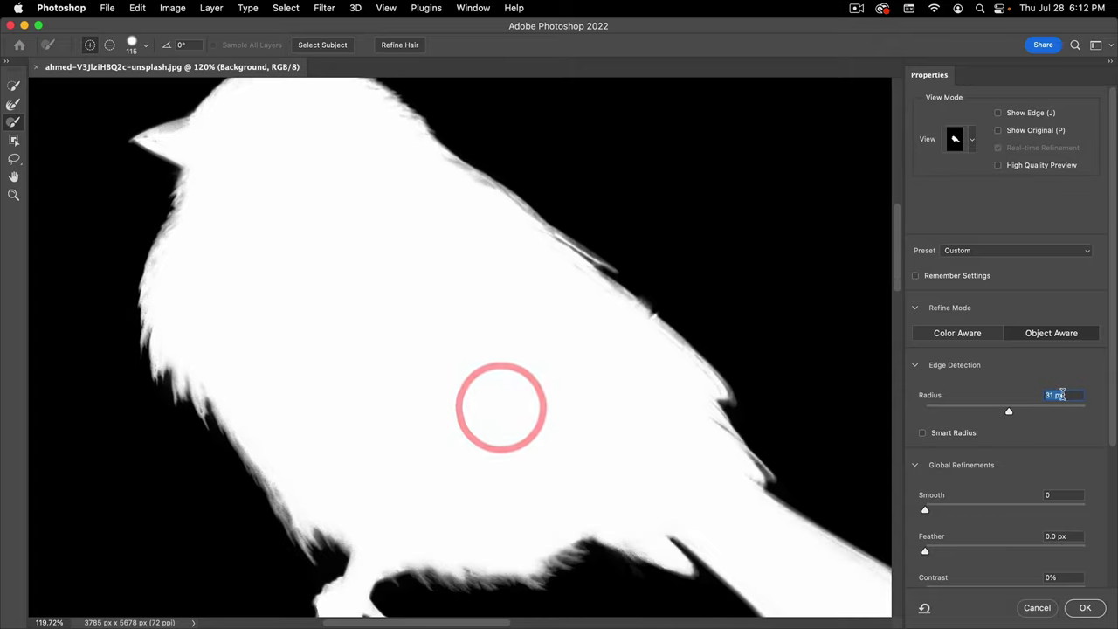
{"action": "key", "text": "space"}
{"action": "left_click_drag", "start_coordinate": [582, 456], "coordinate": [429, 257]}
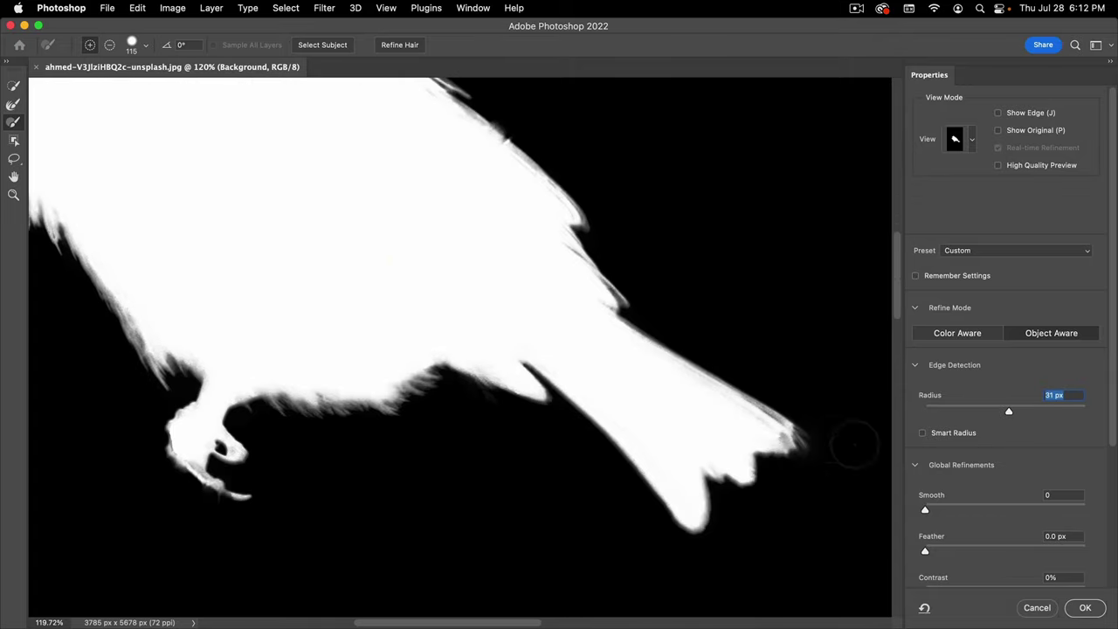
- Accept the refined selection, apply it as a layer mask, and inspect the cut-out bird's edges up close
{"action": "scroll", "coordinate": [1009, 456], "scroll_direction": "down", "scroll_amount": 4}
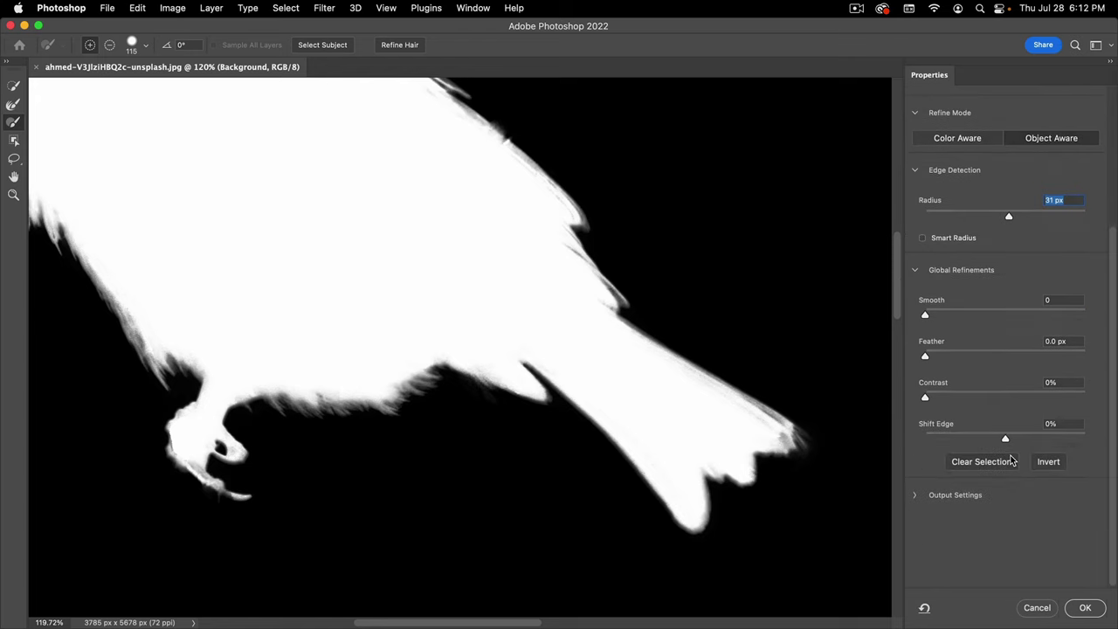
{"action": "left_click", "coordinate": [1085, 609]}
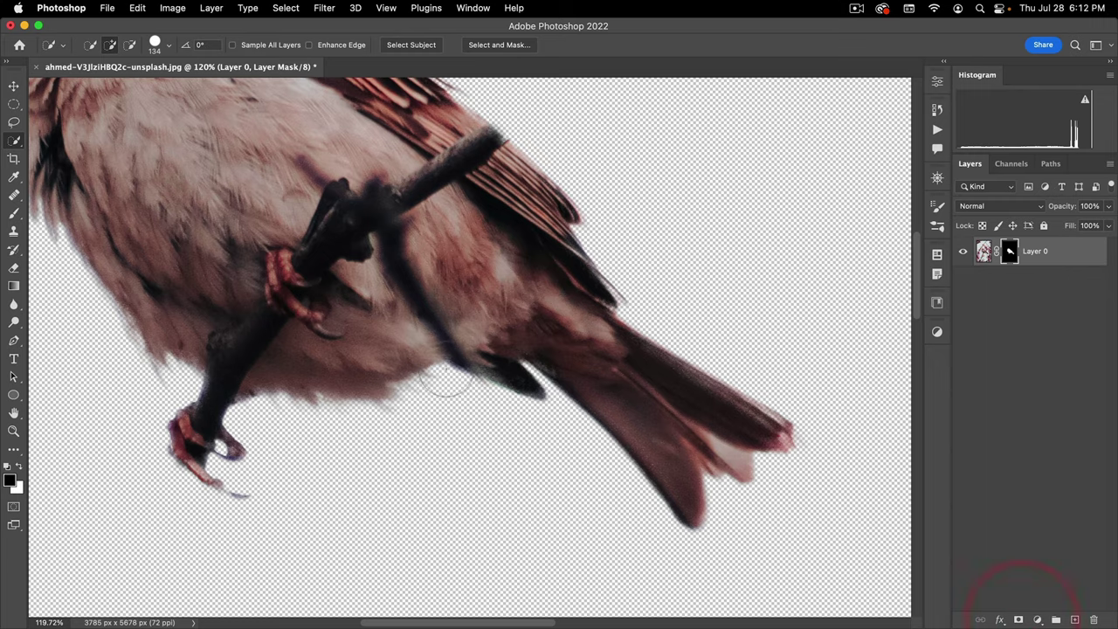
{"action": "left_click_drag", "start_coordinate": [447, 372], "coordinate": [387, 389]}
{"action": "left_click_drag", "start_coordinate": [393, 332], "coordinate": [469, 420]}
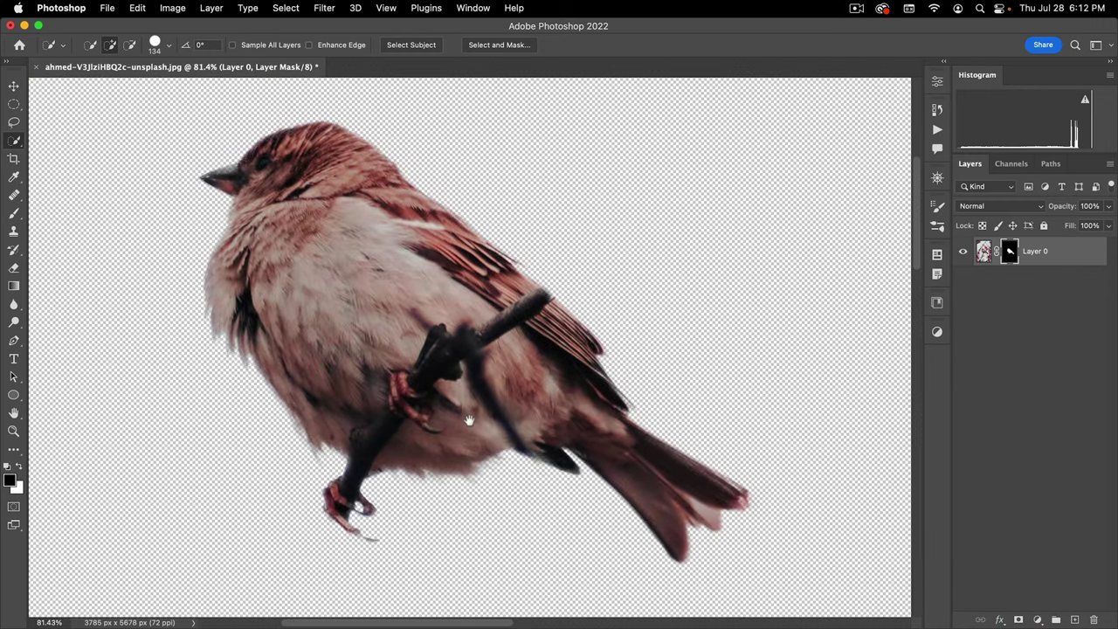
{"action": "left_click_drag", "start_coordinate": [330, 280], "coordinate": [421, 313]}
{"action": "left_click_drag", "start_coordinate": [320, 195], "coordinate": [368, 165]}
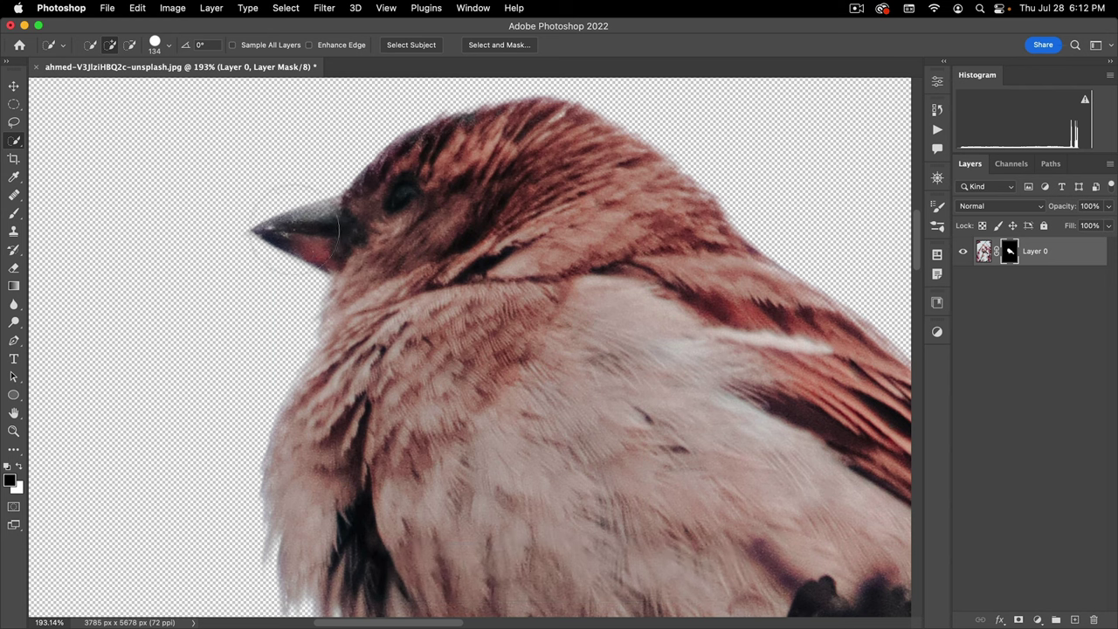
- Examine the cutout around the claws, wing and tail, and display the layer mask on its own to check the bird's silhouette
{"action": "left_click_drag", "start_coordinate": [472, 444], "coordinate": [341, 131]}
{"action": "left_click_drag", "start_coordinate": [572, 428], "coordinate": [414, 163]}
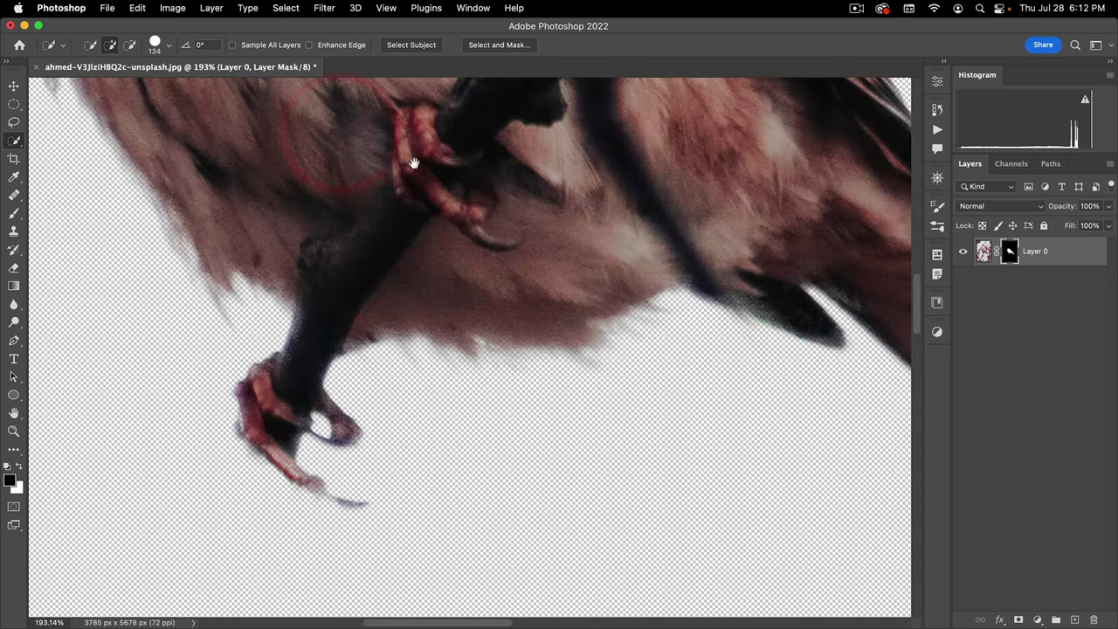
{"action": "left_click_drag", "start_coordinate": [705, 368], "coordinate": [271, 388]}
{"action": "left_click_drag", "start_coordinate": [512, 238], "coordinate": [628, 464]}
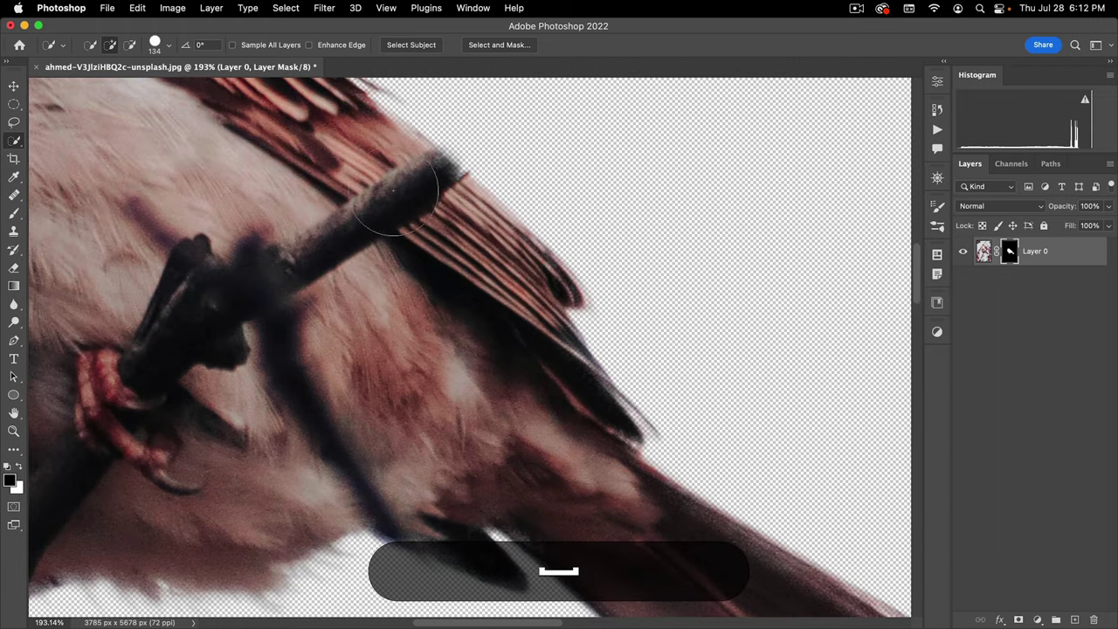
{"action": "key", "text": "alt"}
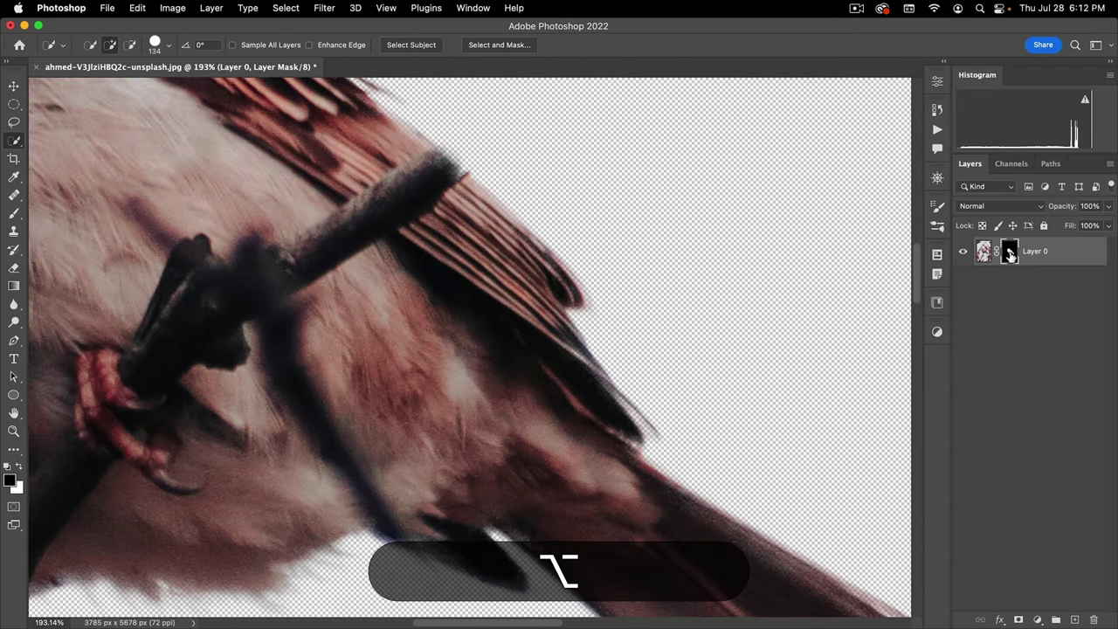
{"action": "left_click", "coordinate": [1010, 254], "text": "alt"}
{"action": "left_click_drag", "start_coordinate": [514, 288], "coordinate": [444, 296]}
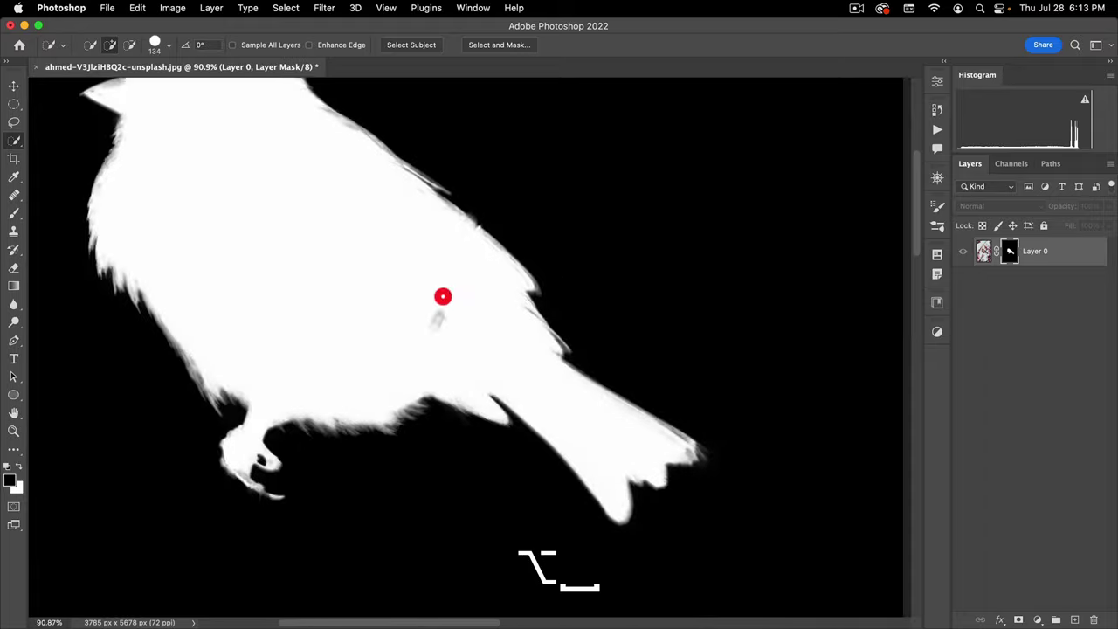
{"action": "left_click_drag", "start_coordinate": [401, 392], "coordinate": [464, 419]}
{"action": "left_click_drag", "start_coordinate": [449, 262], "coordinate": [524, 305]}
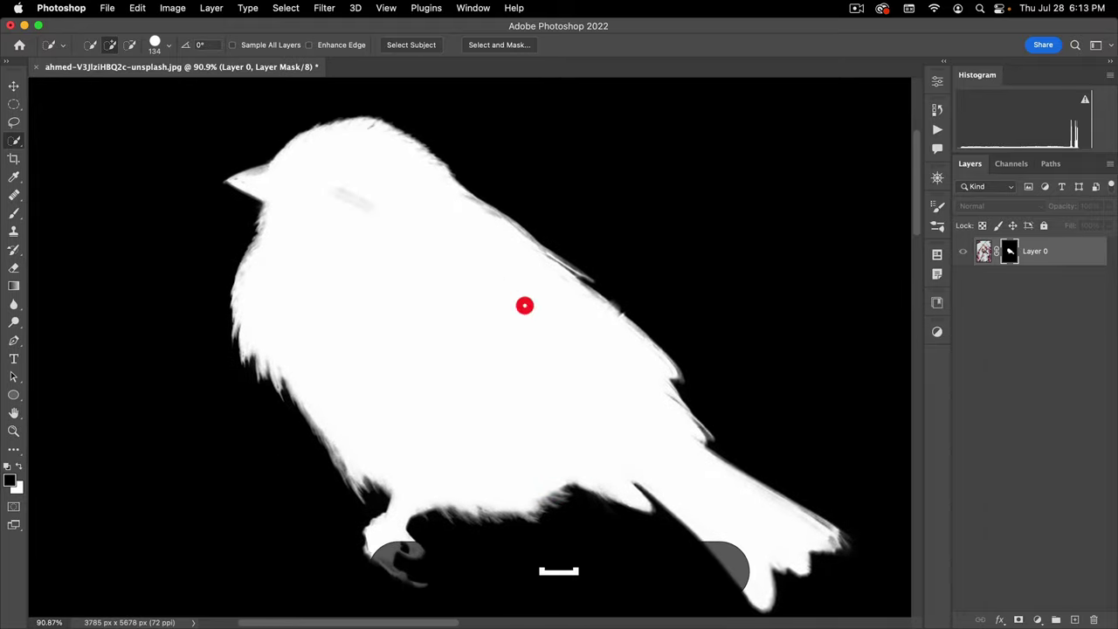
- Choose the Brush tool with a soft round tip sized to 118 px for retouching the mask at the beak
{"action": "left_click_drag", "start_coordinate": [244, 170], "coordinate": [303, 150]}
{"action": "left_click_drag", "start_coordinate": [347, 235], "coordinate": [478, 311]}
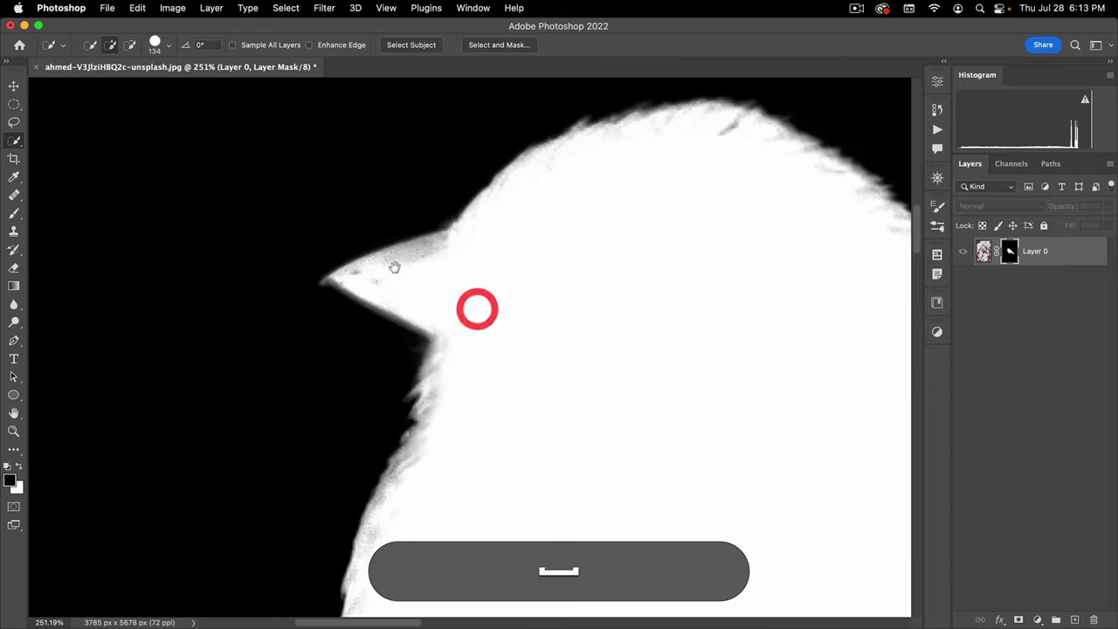
{"action": "left_click", "coordinate": [14, 214]}
{"action": "right_click", "coordinate": [14, 214]}
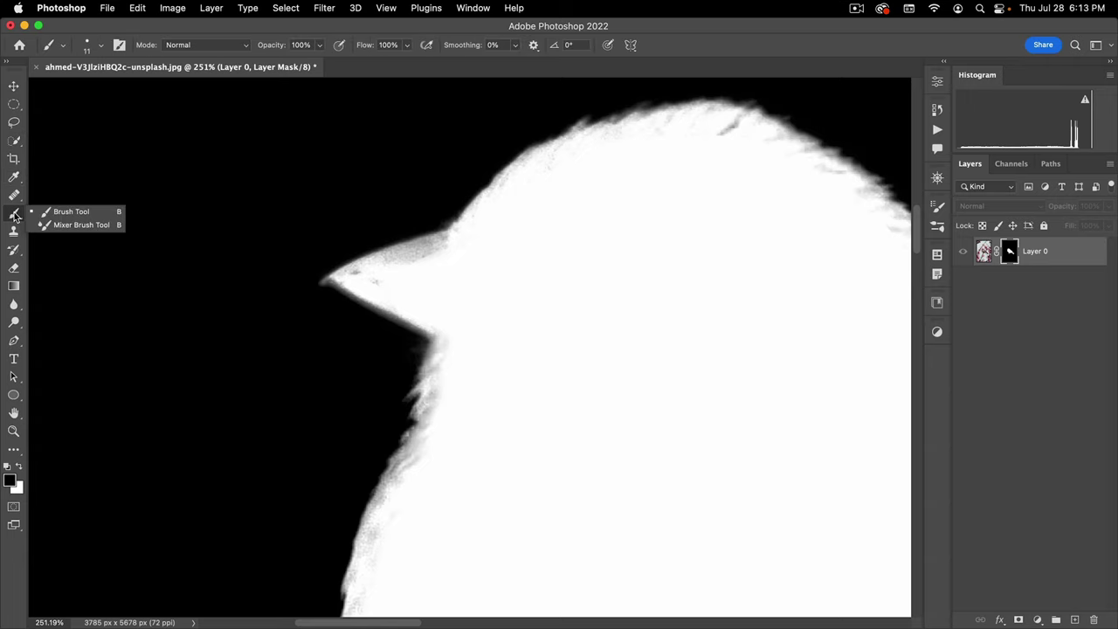
{"action": "left_click", "coordinate": [61, 212]}
{"action": "left_click_drag", "start_coordinate": [316, 247], "coordinate": [515, 225]}
{"action": "right_click", "coordinate": [425, 220]}
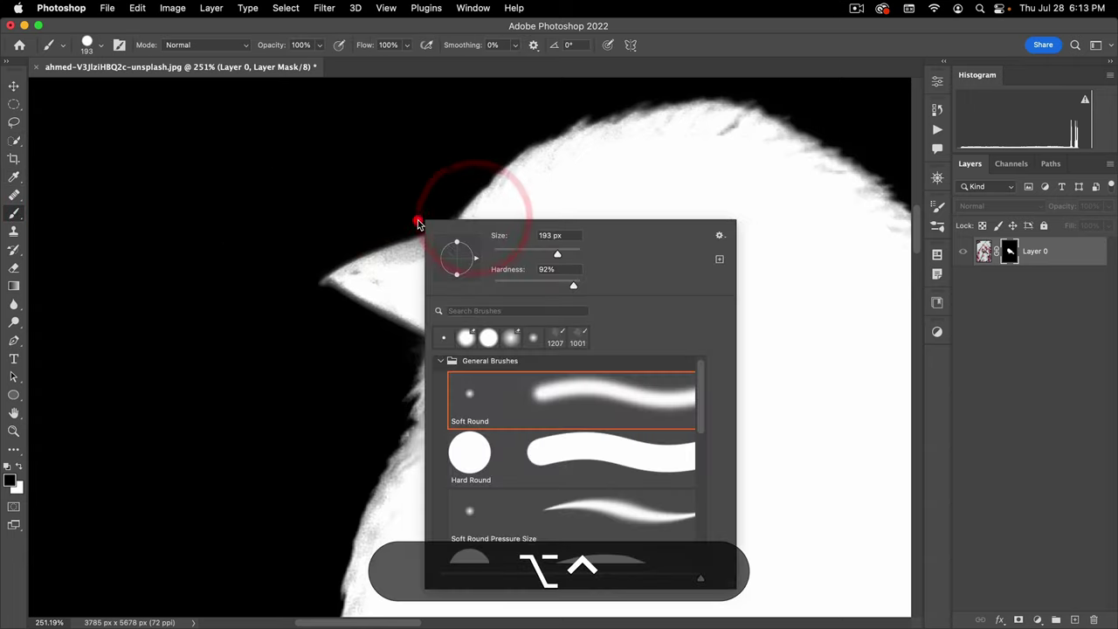
{"action": "scroll", "coordinate": [521, 513], "scroll_direction": "down", "scroll_amount": 3}
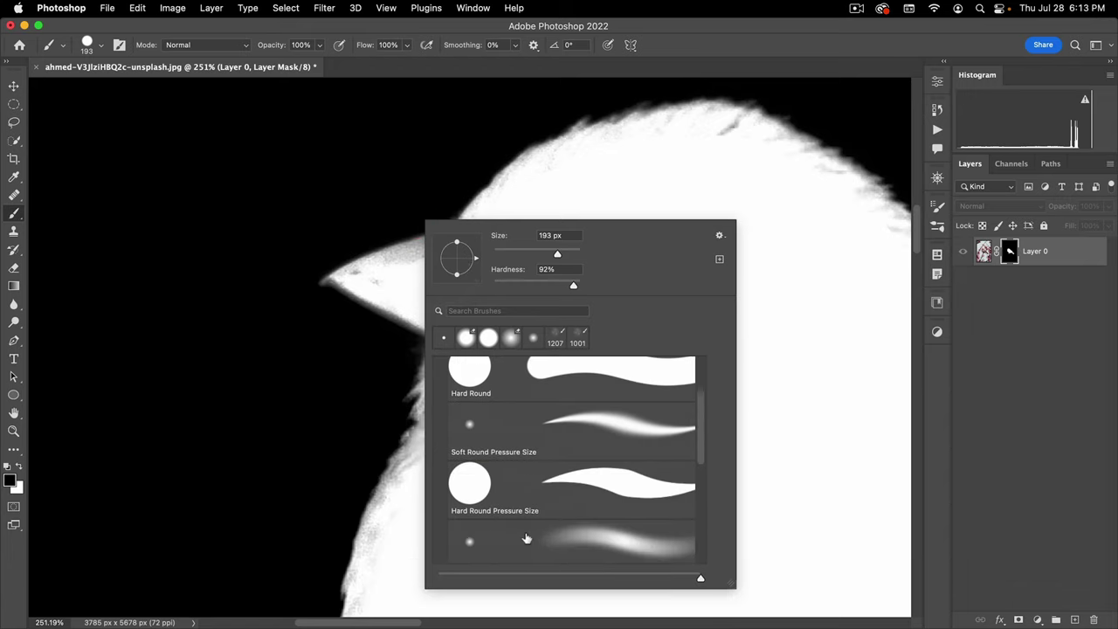
{"action": "left_click", "coordinate": [527, 538]}
{"action": "left_click_drag", "start_coordinate": [369, 163], "coordinate": [302, 167]}
- Set the brush mode to Overlay with white as foreground and paint out the beak's grey areas using a 50 px brush
{"action": "left_click", "coordinate": [201, 45]}
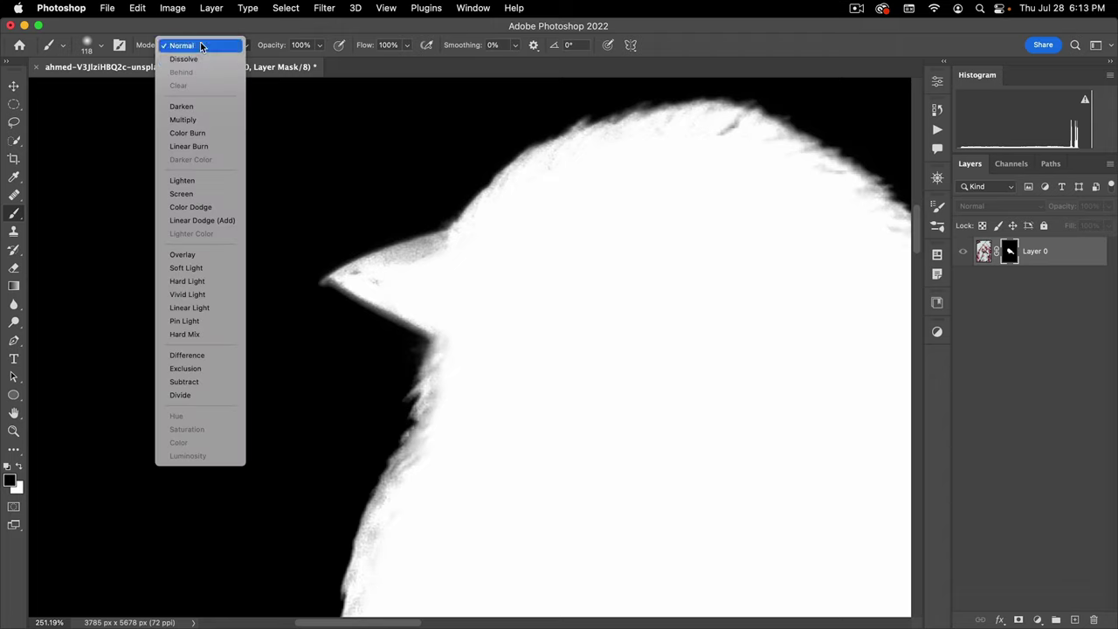
{"action": "left_click", "coordinate": [183, 255]}
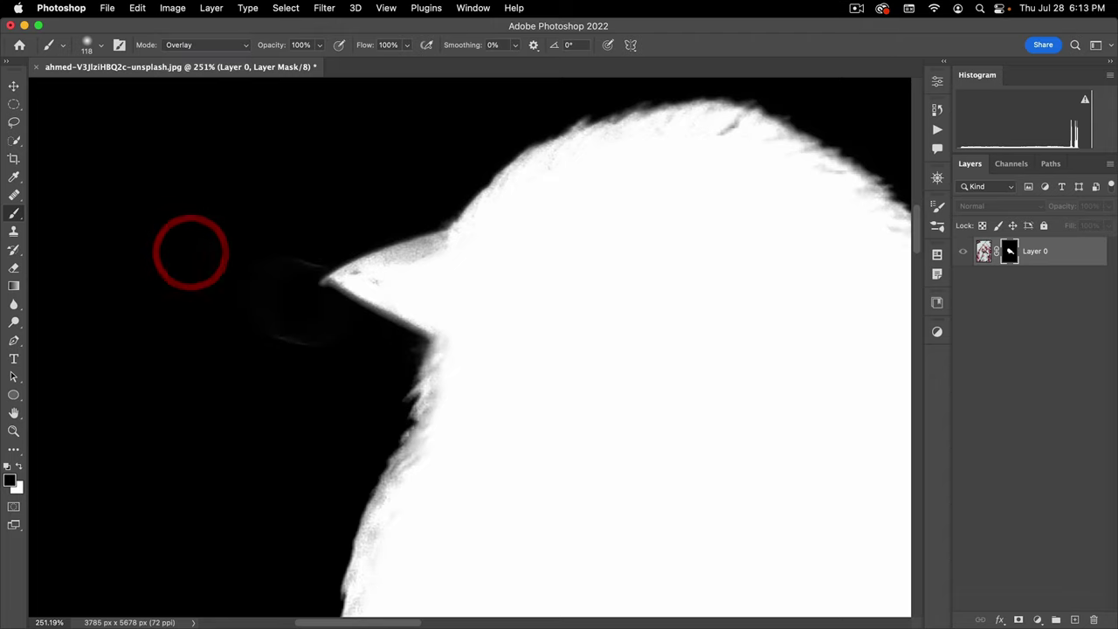
{"action": "key", "text": "x"}
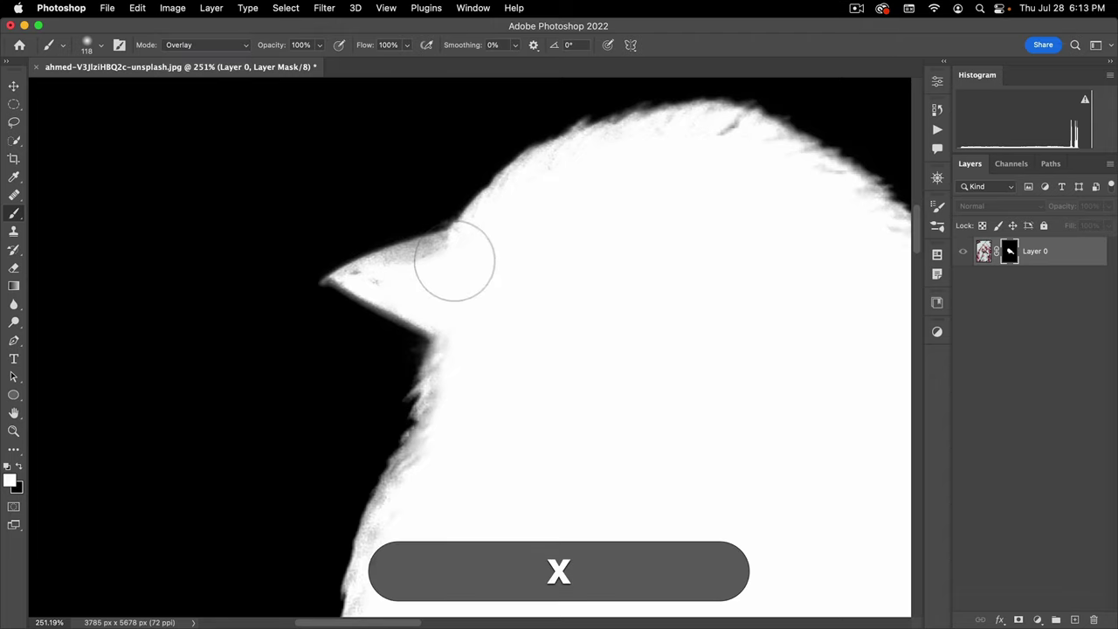
{"action": "left_click_drag", "start_coordinate": [382, 271], "coordinate": [320, 279]}
{"action": "left_click", "coordinate": [358, 277]}
{"action": "left_click", "coordinate": [367, 272]}
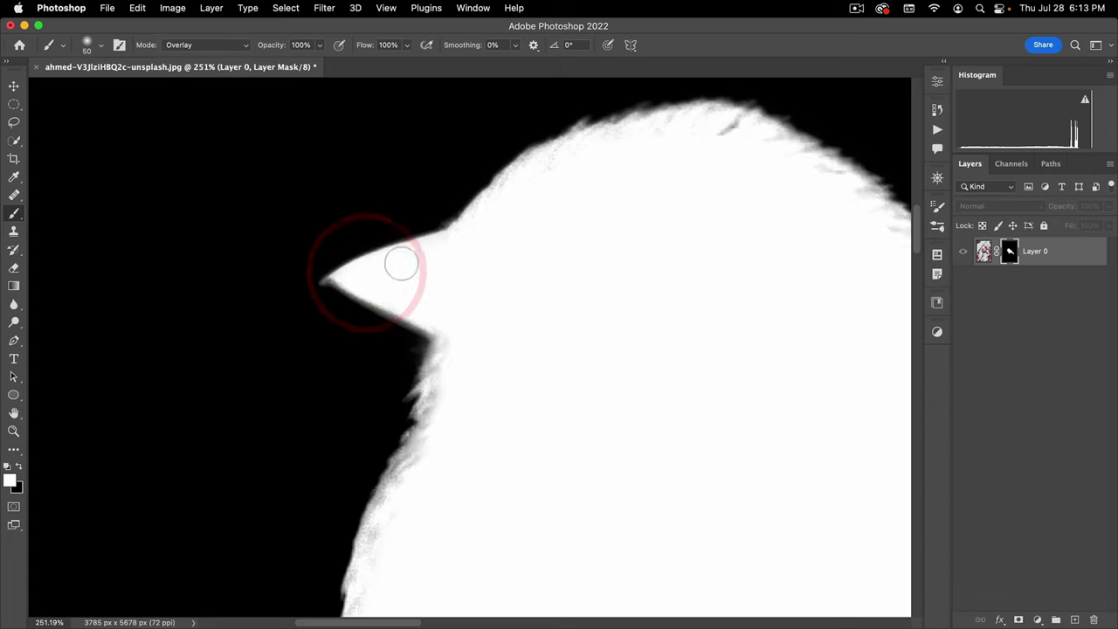
- Paint white over the grey patches on the mask along the bird's forehead, crown, throat and upper chest
{"action": "mouse_move", "coordinate": [494, 248]}
{"action": "left_mouse_down"}
{"action": "mouse_move", "coordinate": [481, 247]}
{"action": "mouse_move", "coordinate": [490, 215]}
{"action": "mouse_move", "coordinate": [535, 165]}
{"action": "left_mouse_up"}
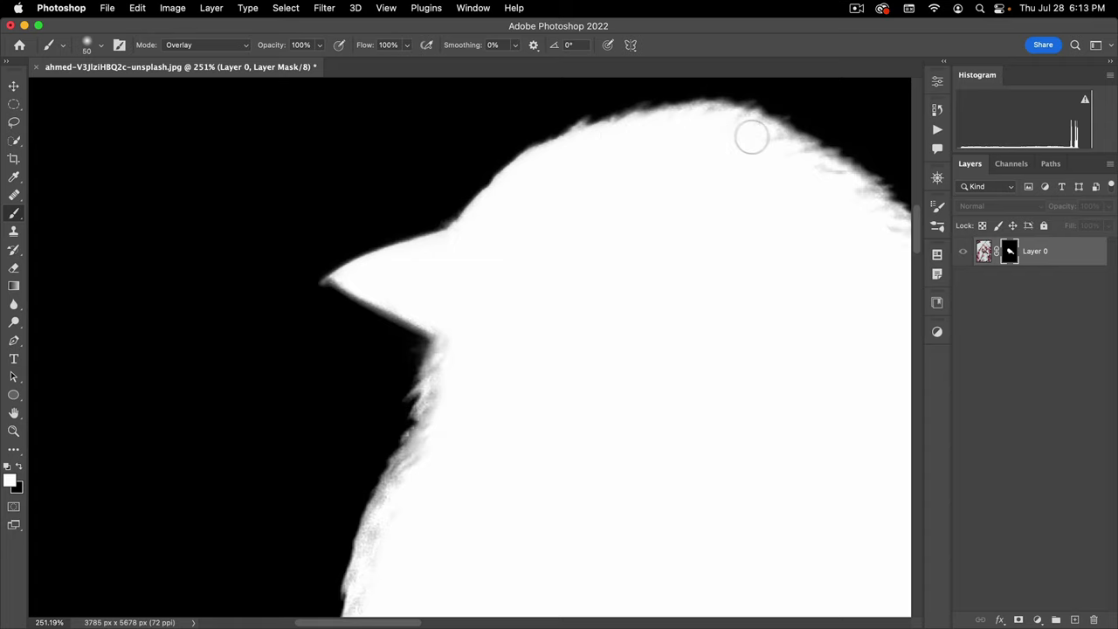
{"action": "left_click_drag", "start_coordinate": [751, 137], "coordinate": [822, 175]}
{"action": "left_click_drag", "start_coordinate": [507, 405], "coordinate": [507, 275]}
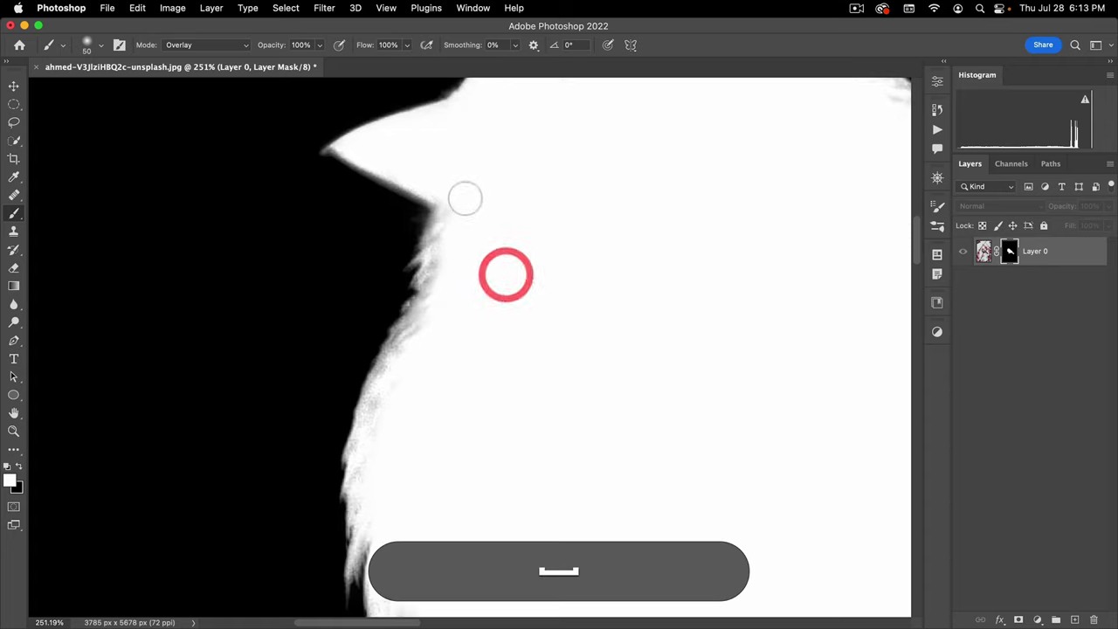
{"action": "left_click_drag", "start_coordinate": [440, 294], "coordinate": [414, 345]}
{"action": "mouse_move", "coordinate": [415, 427]}
{"action": "left_mouse_down"}
{"action": "mouse_move", "coordinate": [446, 392]}
{"action": "mouse_move", "coordinate": [426, 409]}
{"action": "left_mouse_up"}
- Paint white over the grey areas inside the mask edge on the bird's upper back and at the tail base
{"action": "left_click_drag", "start_coordinate": [581, 370], "coordinate": [432, 332]}
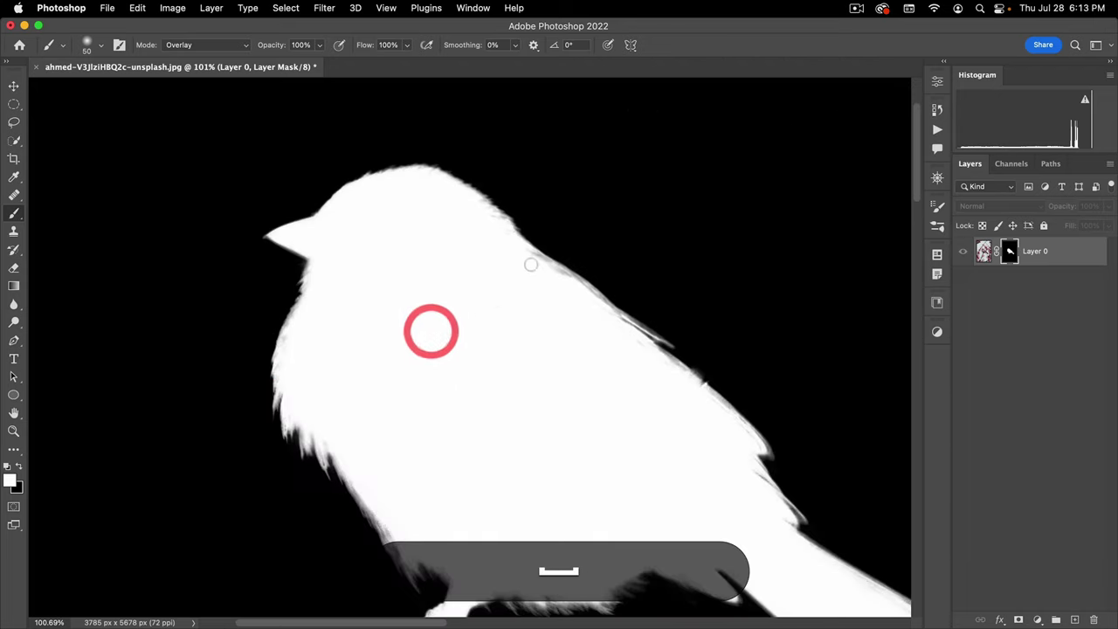
{"action": "left_click_drag", "start_coordinate": [534, 261], "coordinate": [559, 277]}
{"action": "left_click_drag", "start_coordinate": [601, 335], "coordinate": [434, 142]}
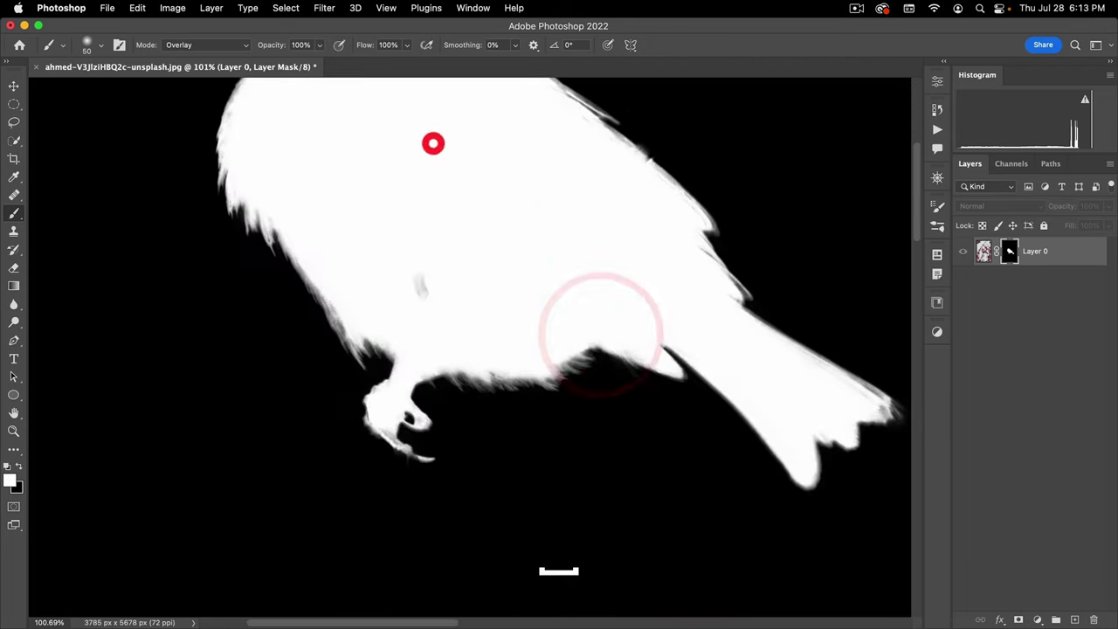
{"action": "left_click", "coordinate": [750, 350]}
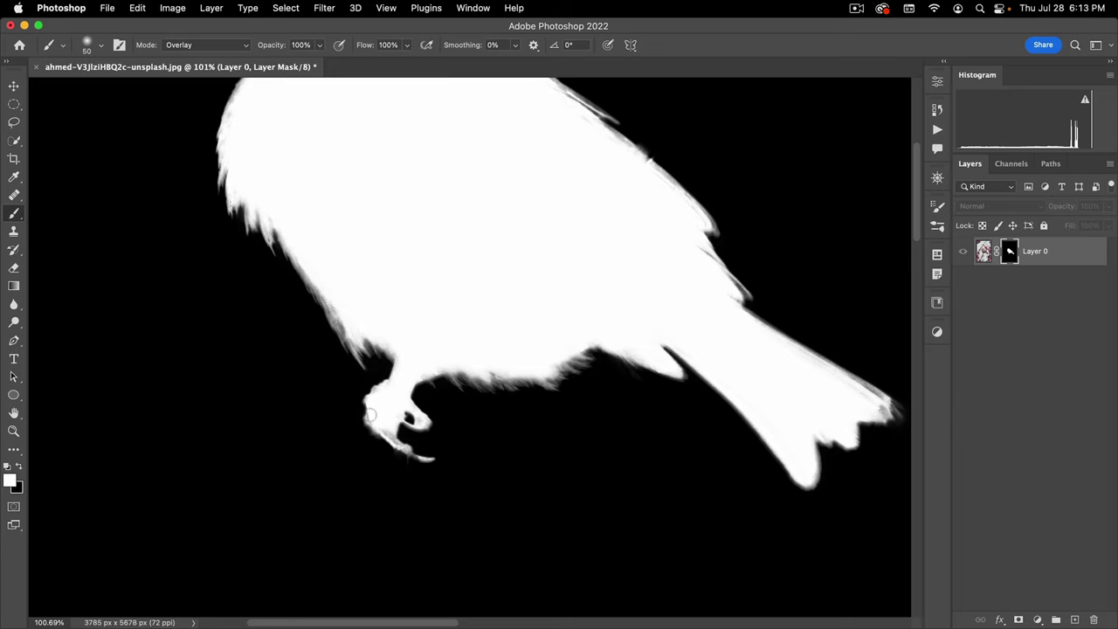
- Paint white over the grey areas of the mask on the clawed foot, the lower belly and beneath the tail
{"action": "left_click", "coordinate": [396, 441]}
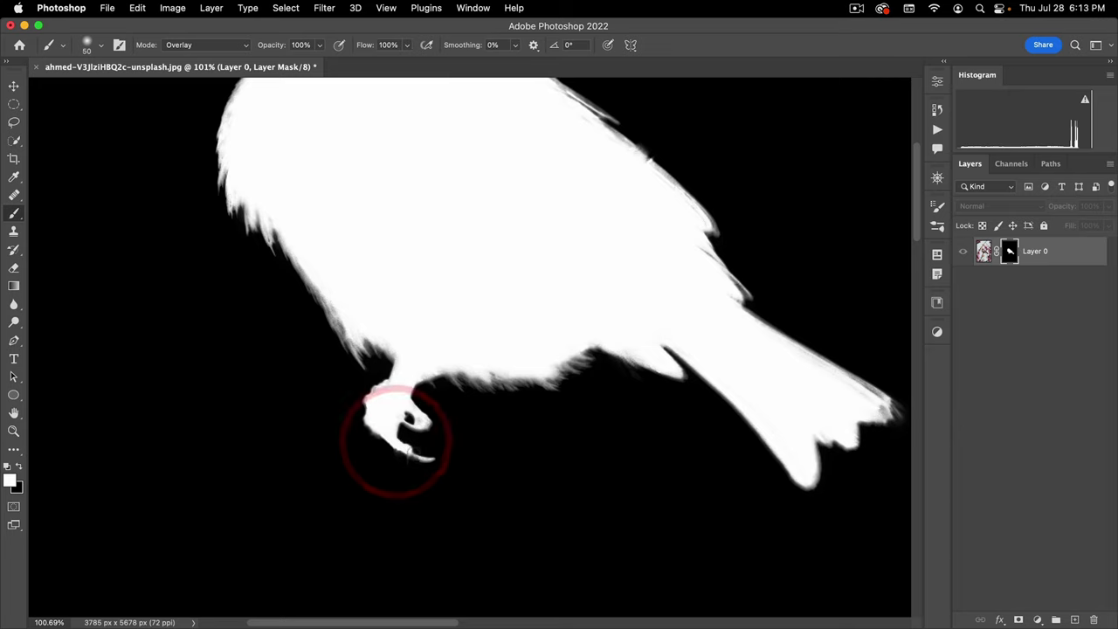
{"action": "left_click", "coordinate": [419, 457]}
{"action": "left_click", "coordinate": [407, 398]}
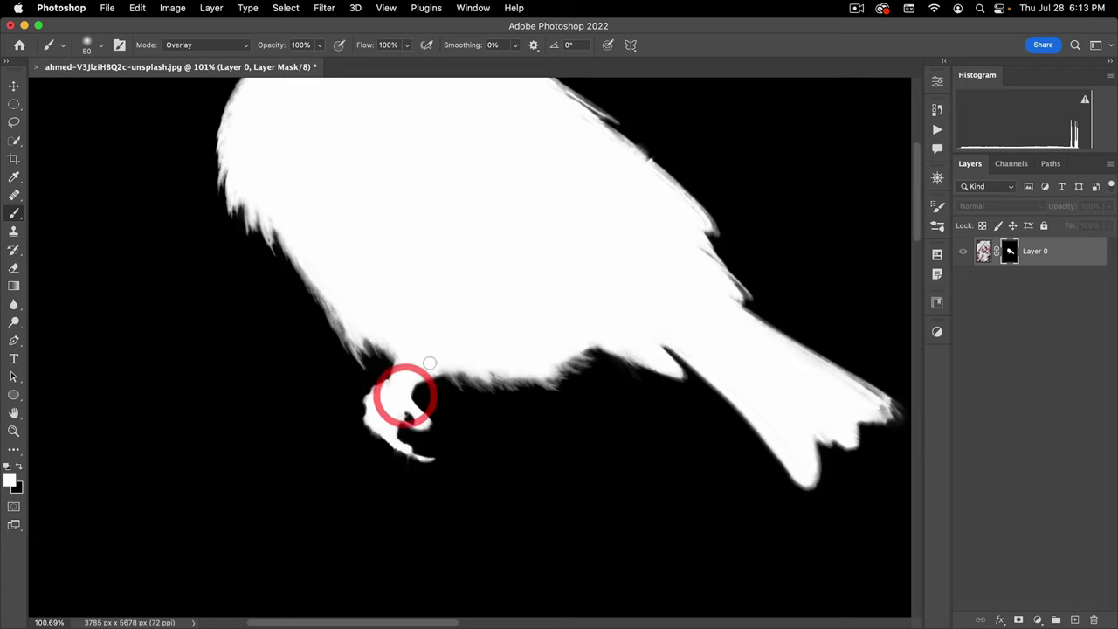
{"action": "left_click", "coordinate": [447, 362]}
{"action": "key", "text": "space"}
{"action": "left_click_drag", "start_coordinate": [554, 401], "coordinate": [527, 442]}
{"action": "scroll", "coordinate": [528, 442], "scroll_direction": "right", "scroll_amount": 2}
{"action": "left_click", "coordinate": [506, 439]}
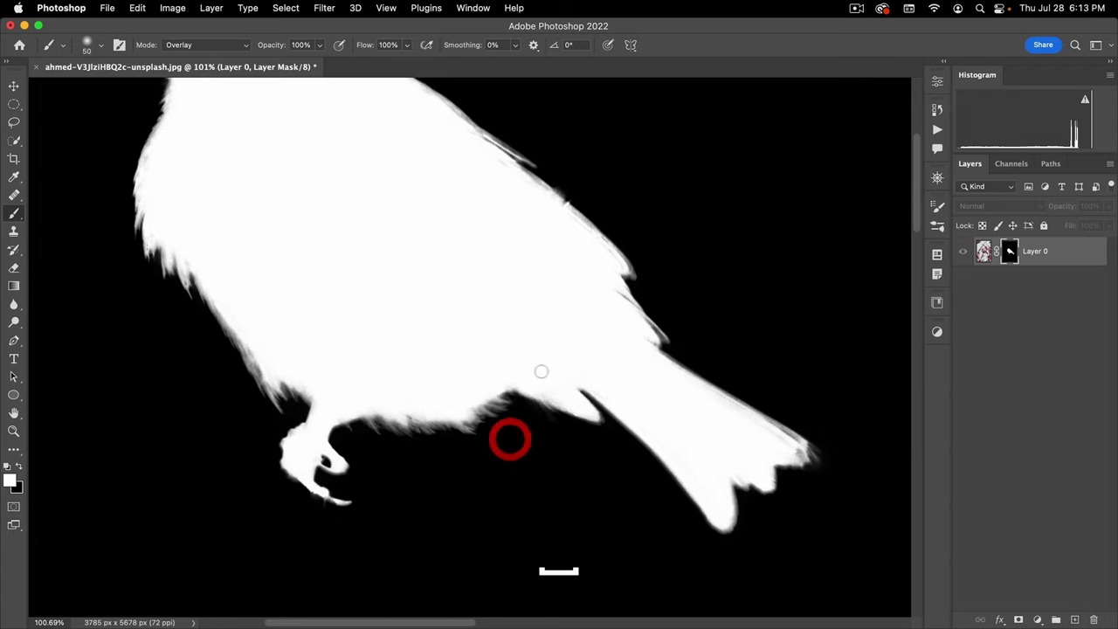
{"action": "left_click", "coordinate": [564, 392]}
- Examine the mask edge from the tail along the back to the head, beak and chest for remaining grey areas
{"action": "scroll", "coordinate": [542, 349], "scroll_direction": "right", "scroll_amount": 5}
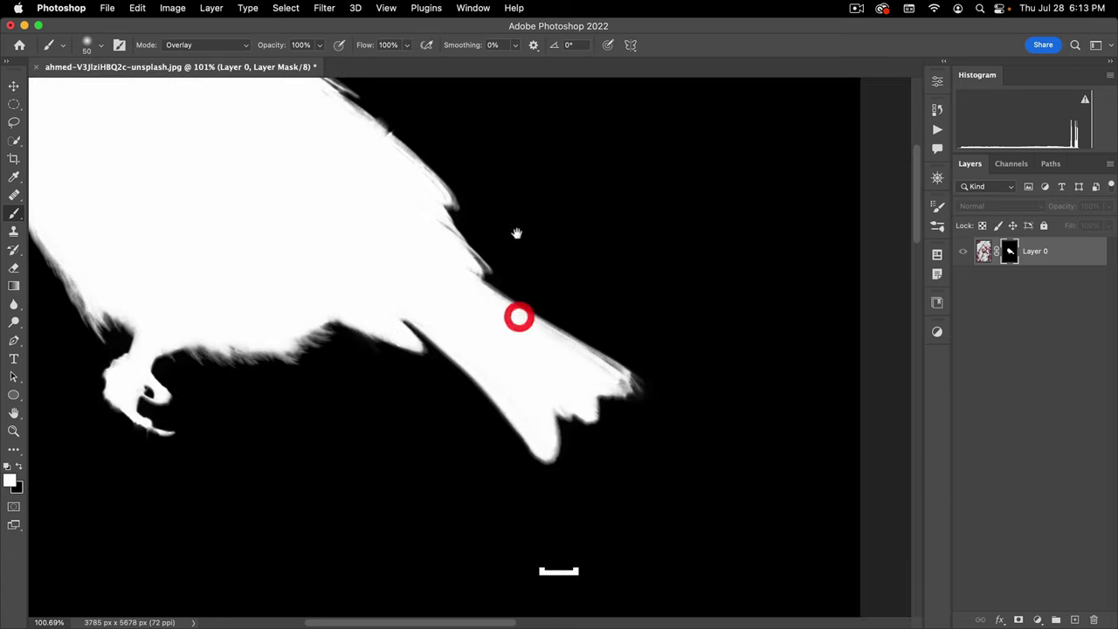
{"action": "left_click_drag", "start_coordinate": [517, 234], "coordinate": [705, 427]}
{"action": "left_click_drag", "start_coordinate": [357, 166], "coordinate": [580, 265]}
{"action": "left_click", "coordinate": [581, 265]}
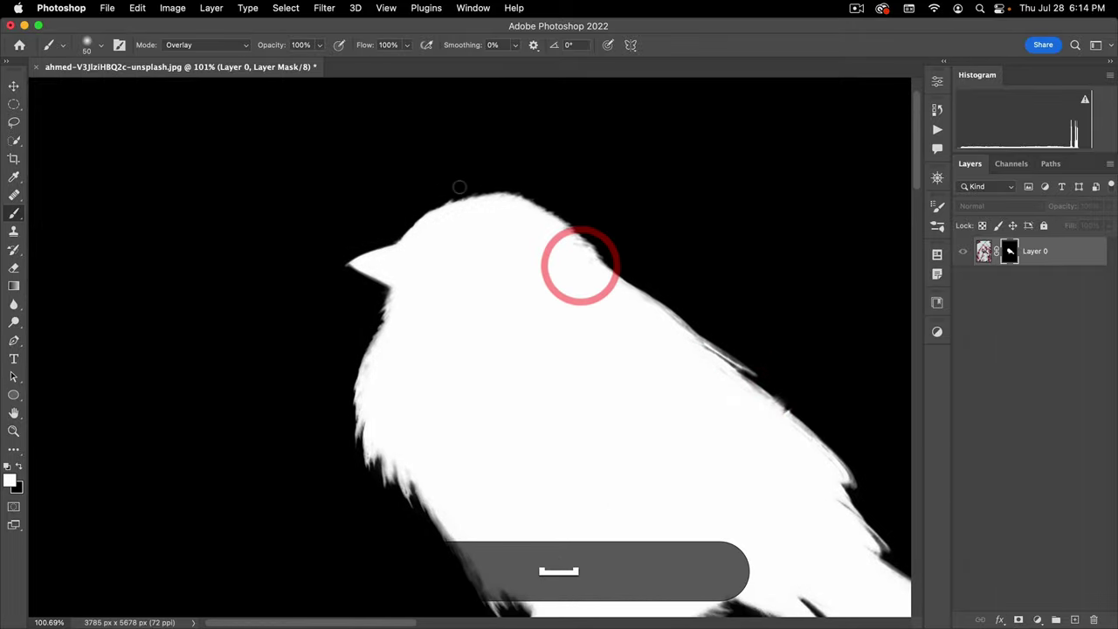
{"action": "left_click", "coordinate": [417, 187]}
{"action": "scroll", "coordinate": [376, 192], "scroll_direction": "down", "scroll_amount": 3}
{"action": "left_click", "coordinate": [379, 187]}
{"action": "left_click", "coordinate": [387, 260], "text": "super"}
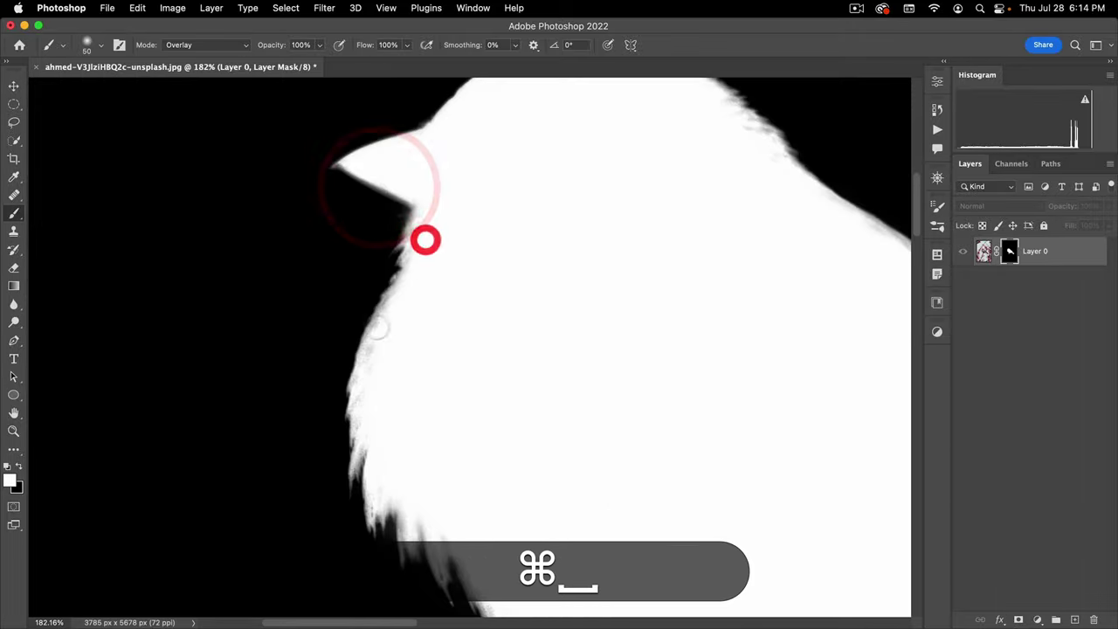
- Paint black in Overlay mode with a 93 px brush along the background side of the bird's breast on the layer mask
{"action": "key", "text": "x"}
{"action": "left_click_drag", "start_coordinate": [290, 403], "coordinate": [319, 394]}
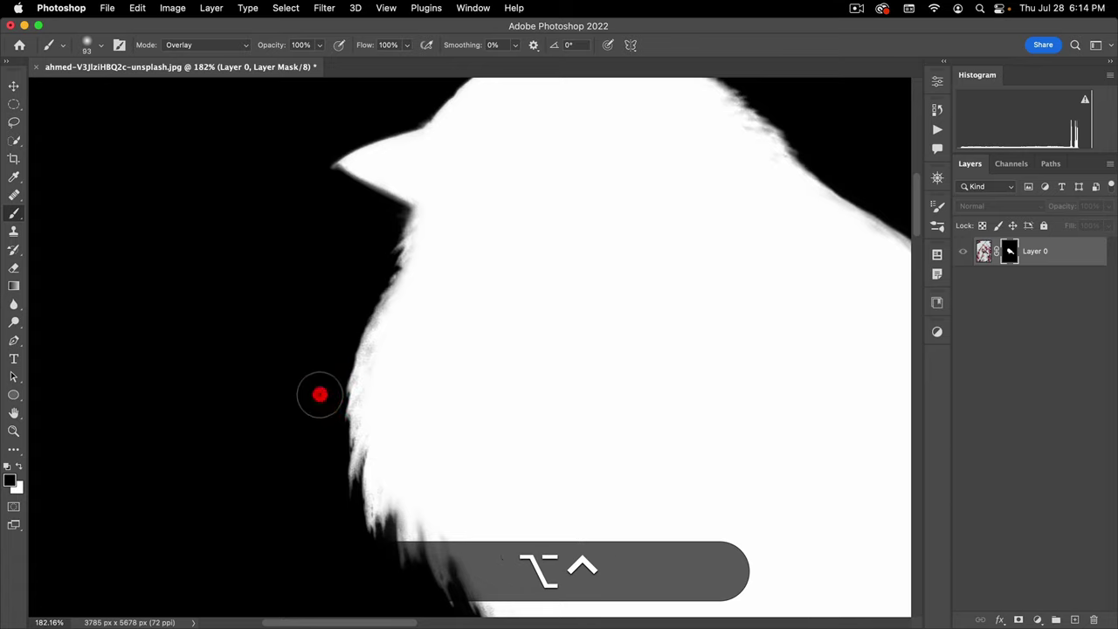
{"action": "key", "text": "space"}
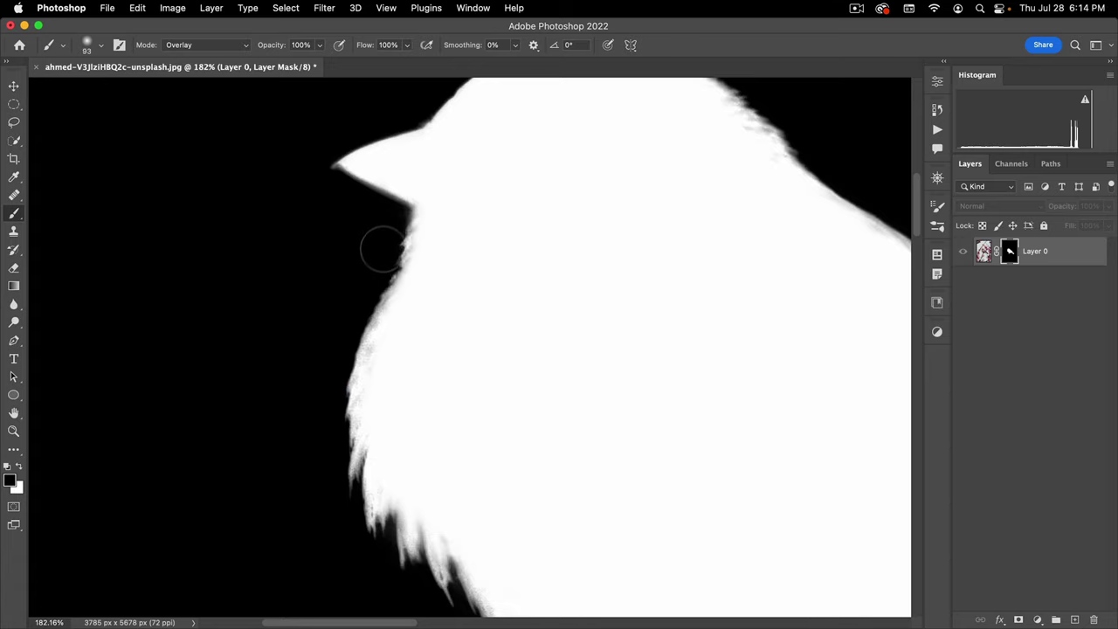
{"action": "left_click", "coordinate": [341, 300]}
{"action": "left_click_drag", "start_coordinate": [376, 297], "coordinate": [407, 187]}
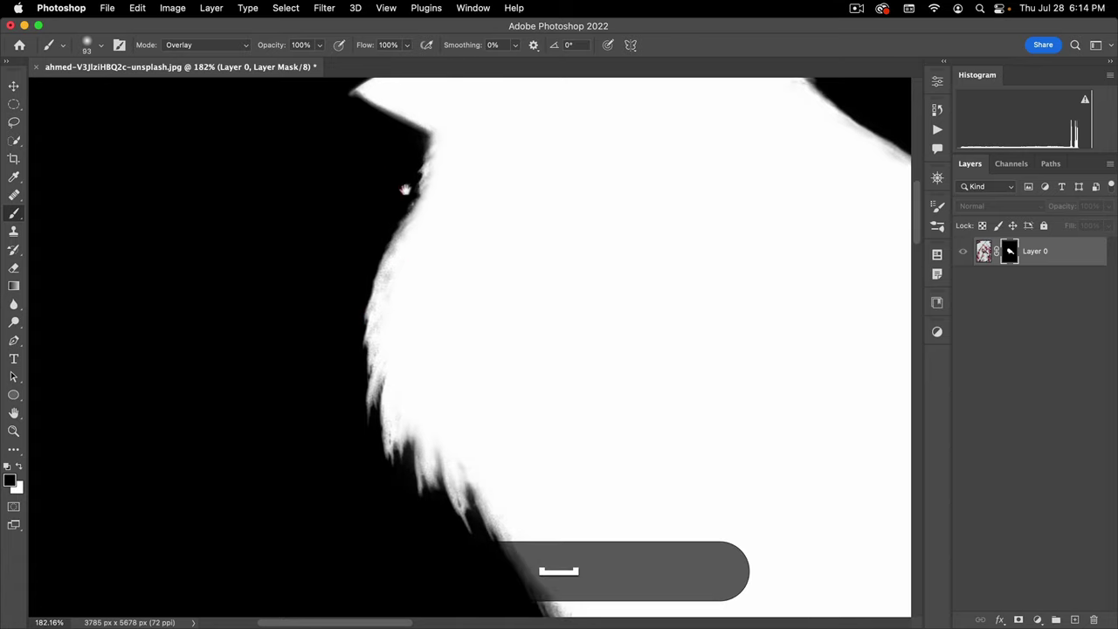
{"action": "left_click", "coordinate": [408, 187]}
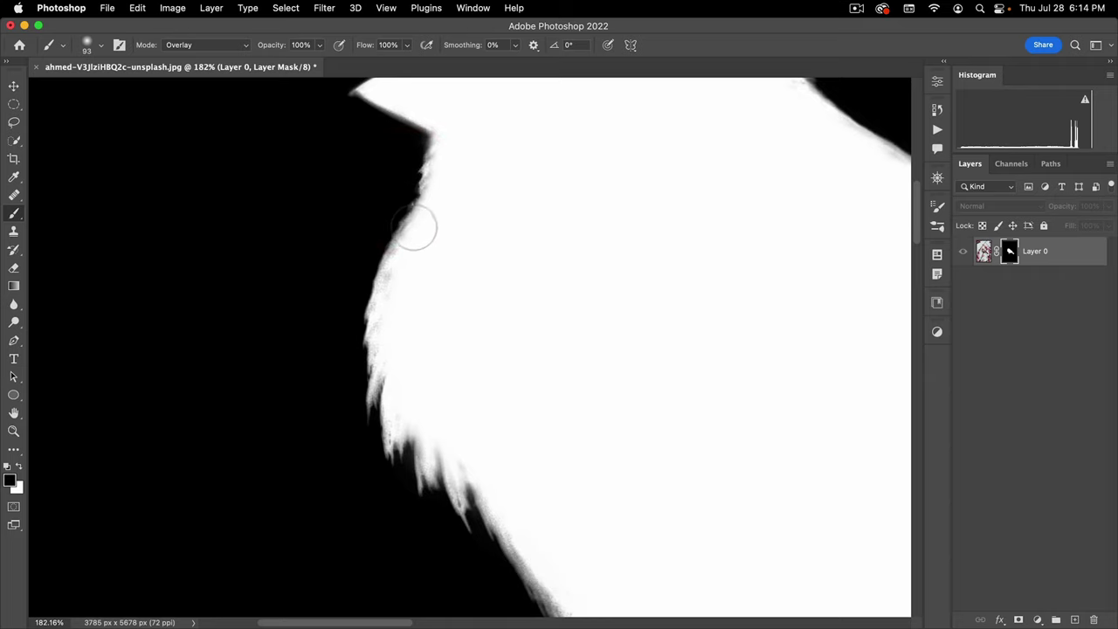
- Paint white in Overlay mode along the inner edge of the bird's breast on the layer mask
{"action": "key", "text": "x"}
{"action": "left_click", "coordinate": [400, 263]}
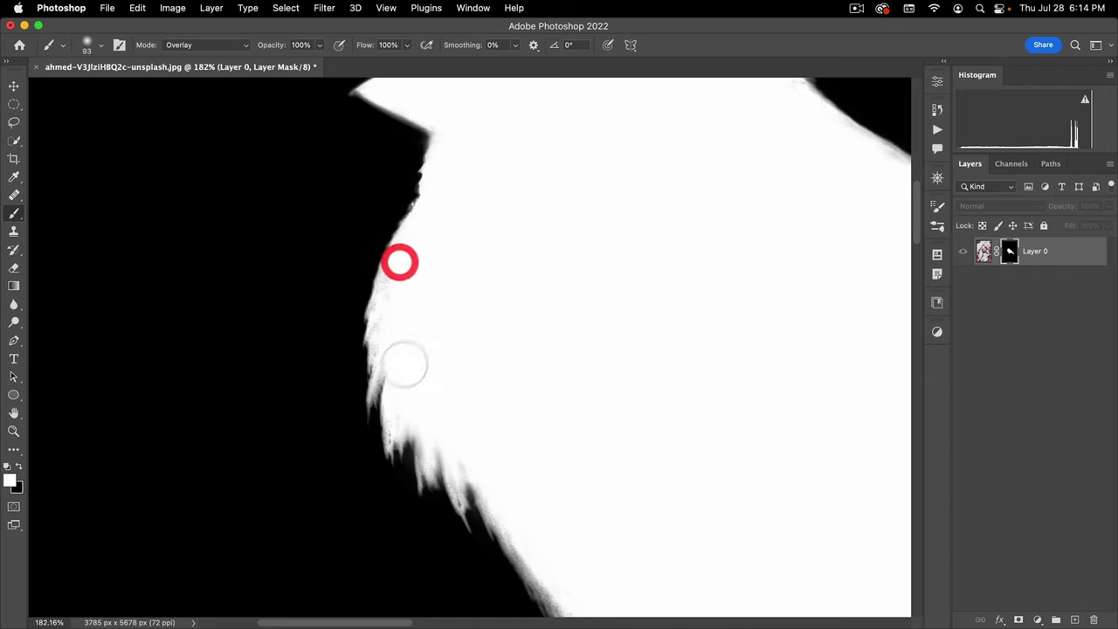
{"action": "scroll", "coordinate": [422, 376], "scroll_direction": "down", "scroll_amount": 3}
{"action": "mouse_move", "coordinate": [422, 377]}
{"action": "left_mouse_down"}
{"action": "mouse_move", "coordinate": [449, 297]}
{"action": "mouse_move", "coordinate": [425, 224]}
{"action": "left_mouse_up"}
{"action": "mouse_move", "coordinate": [440, 274]}
{"action": "left_mouse_down"}
{"action": "mouse_move", "coordinate": [437, 319]}
{"action": "mouse_move", "coordinate": [474, 367]}
{"action": "mouse_move", "coordinate": [470, 357]}
{"action": "mouse_move", "coordinate": [458, 371]}
{"action": "left_mouse_up"}
- Leave the mask view to examine the whole cut-out bird on transparency, and activate the Move tool
{"action": "key", "text": "super+space"}
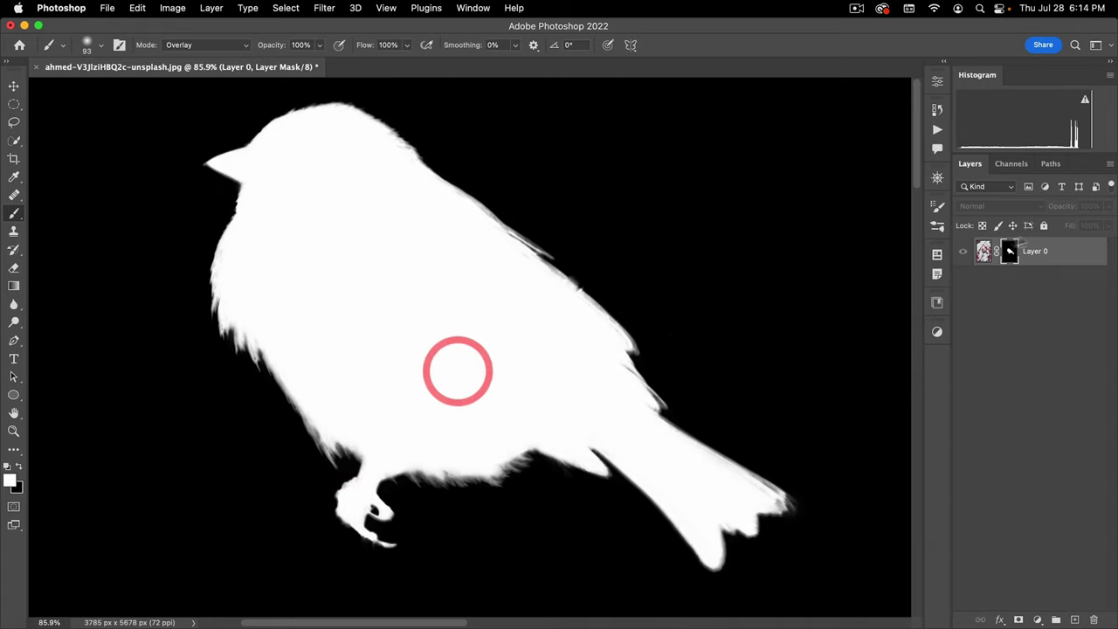
{"action": "left_click", "coordinate": [1010, 251], "text": "alt"}
{"action": "scroll", "coordinate": [358, 341], "scroll_direction": "down", "scroll_amount": 3}
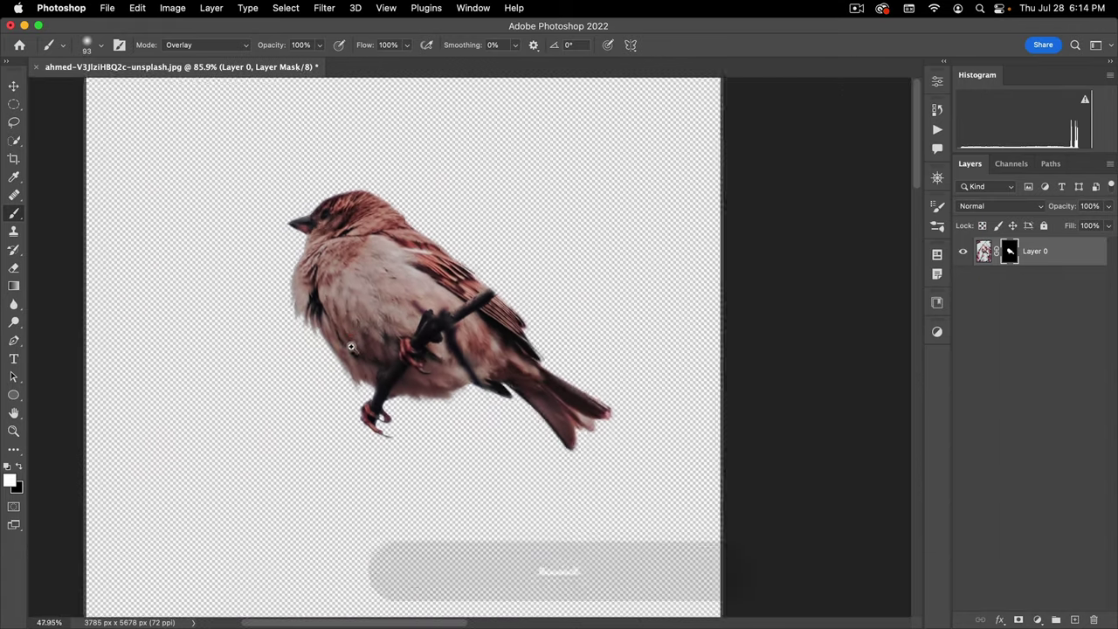
{"action": "key", "text": "super+space"}
{"action": "mouse_move", "coordinate": [352, 347]}
{"action": "left_mouse_down"}
{"action": "mouse_move", "coordinate": [410, 344]}
{"action": "mouse_move", "coordinate": [466, 312]}
{"action": "mouse_move", "coordinate": [435, 329]}
{"action": "left_mouse_up"}
{"action": "key", "text": "v"}
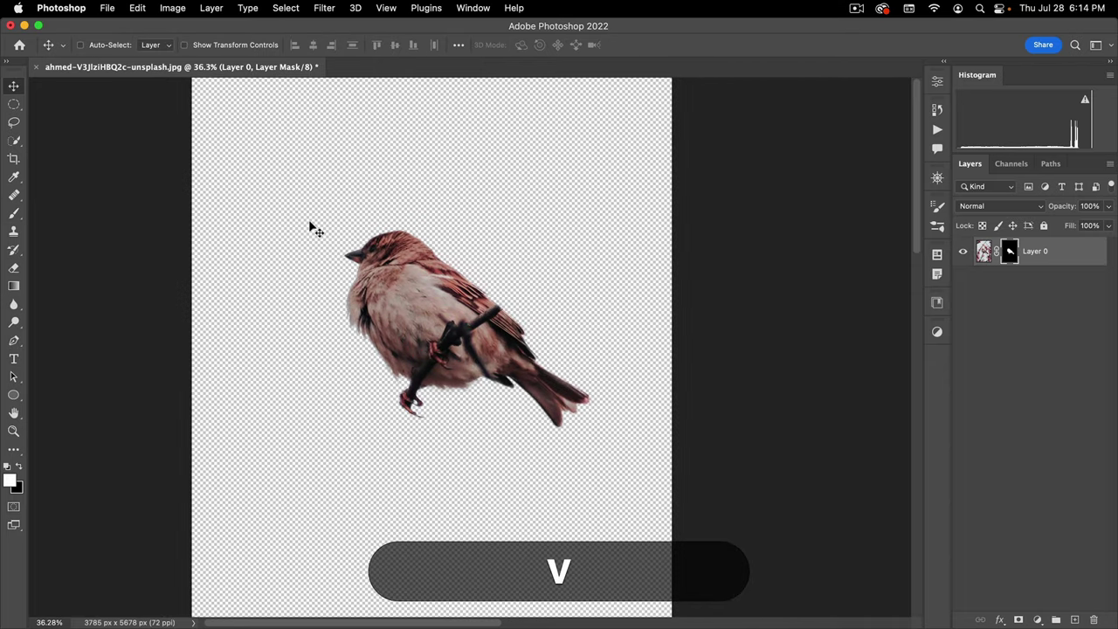
- Open the photo of the squirrel eating a nut on a wooden ledge
{"action": "left_click", "coordinate": [107, 8]}
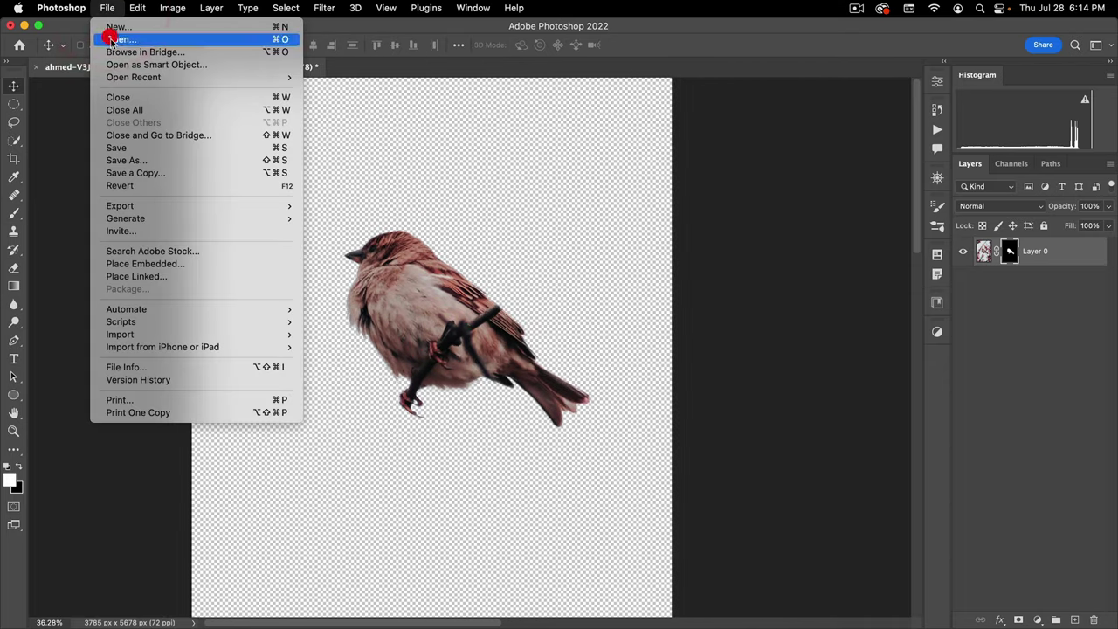
{"action": "left_click", "coordinate": [112, 40]}
{"action": "double_click", "coordinate": [259, 143]}
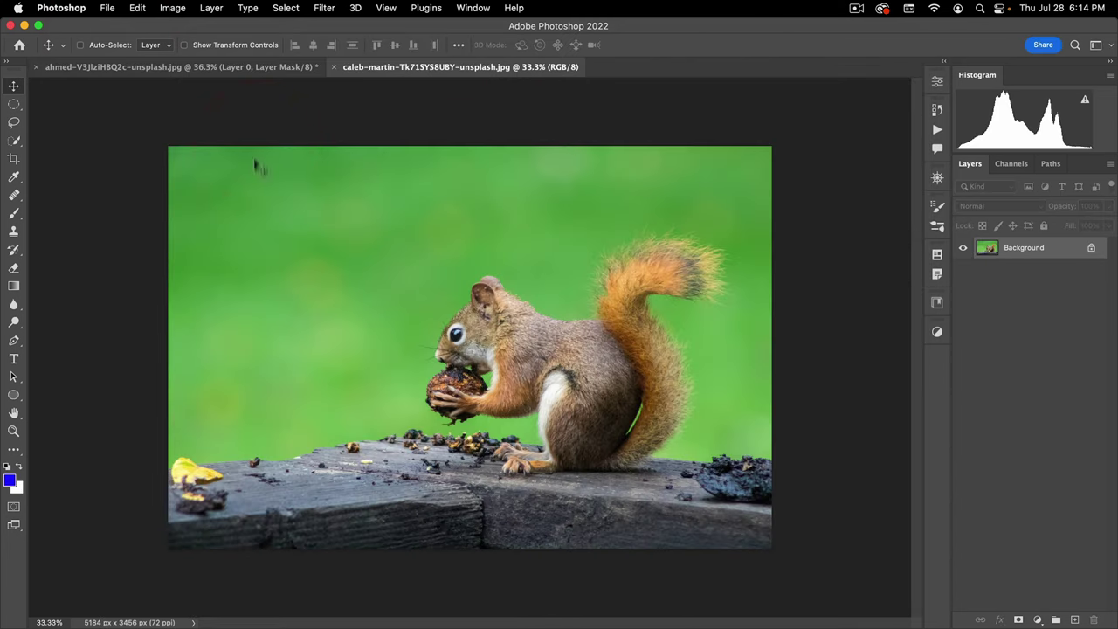
- Close the bird document without saving its changes
{"action": "left_click", "coordinate": [150, 67]}
{"action": "left_click", "coordinate": [36, 66]}
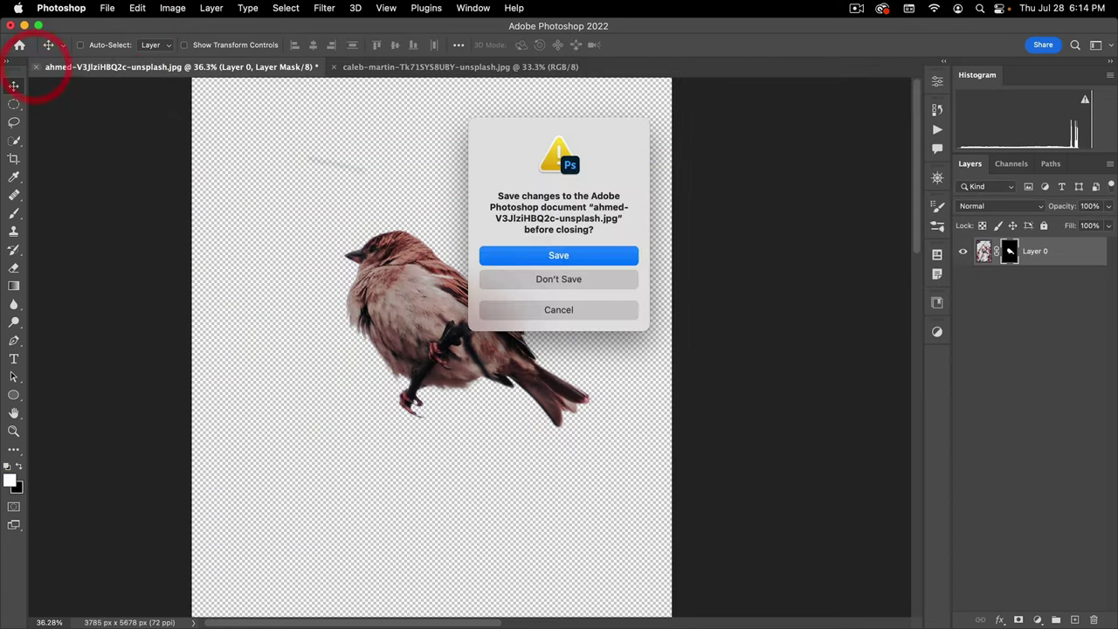
{"action": "left_click", "coordinate": [580, 279]}
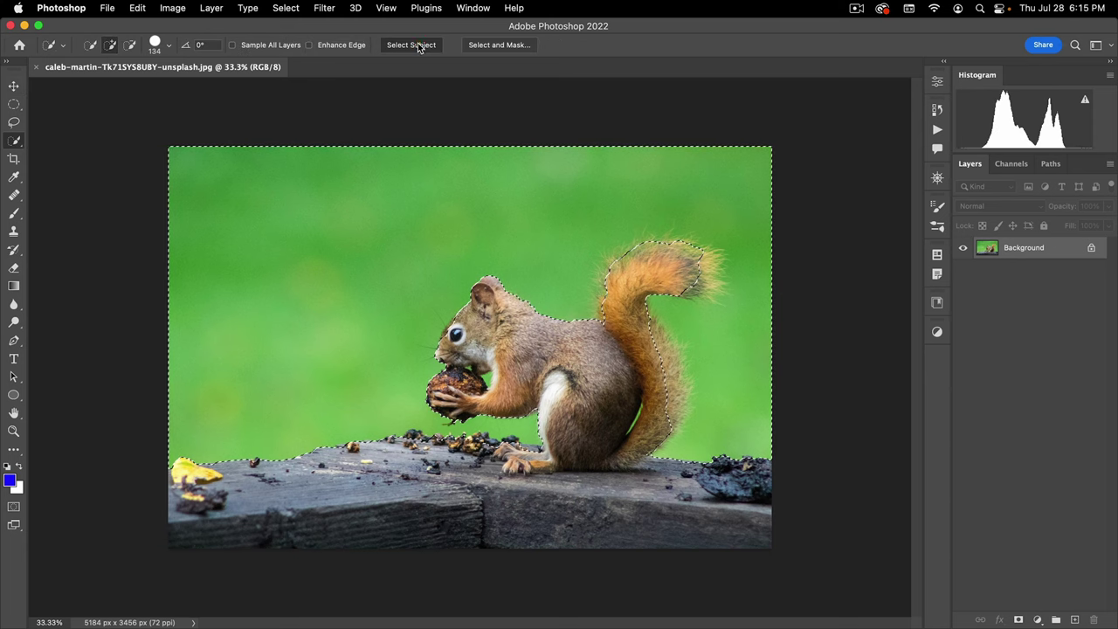
- Replace the current selection with a Select Subject selection of the squirrel and open it in Select and Mask
{"action": "left_click", "coordinate": [410, 45]}
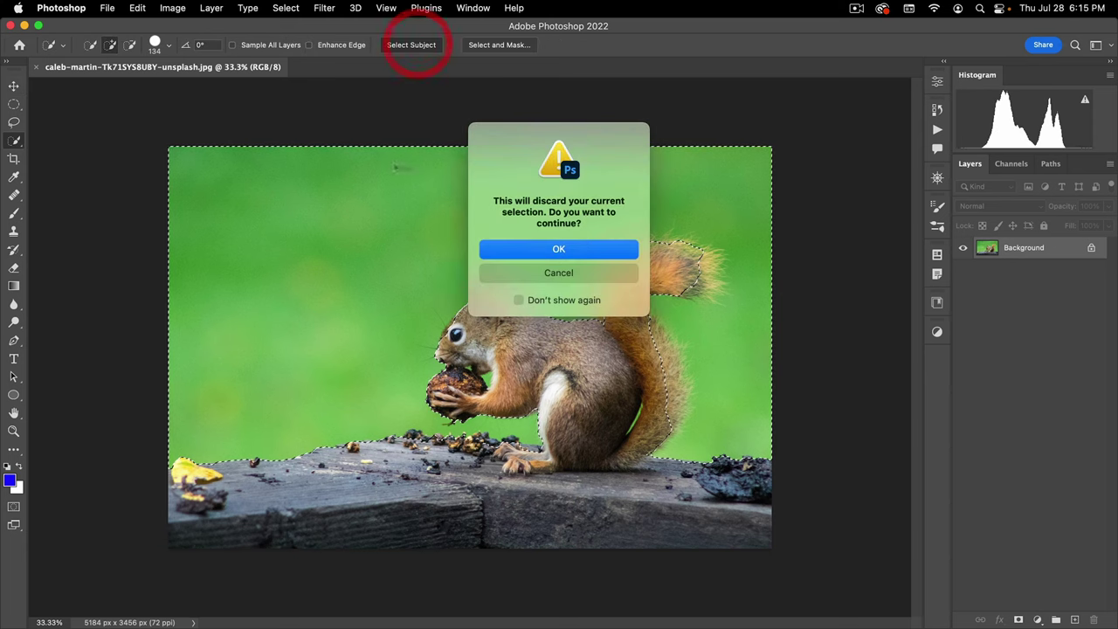
{"action": "left_click", "coordinate": [586, 249]}
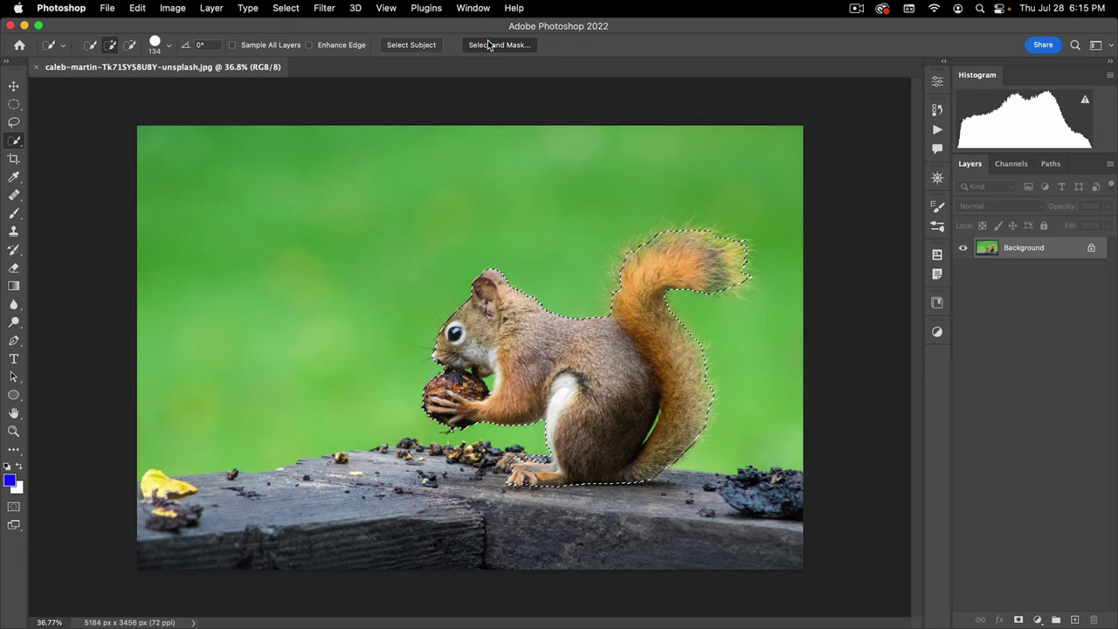
{"action": "left_click", "coordinate": [491, 45]}
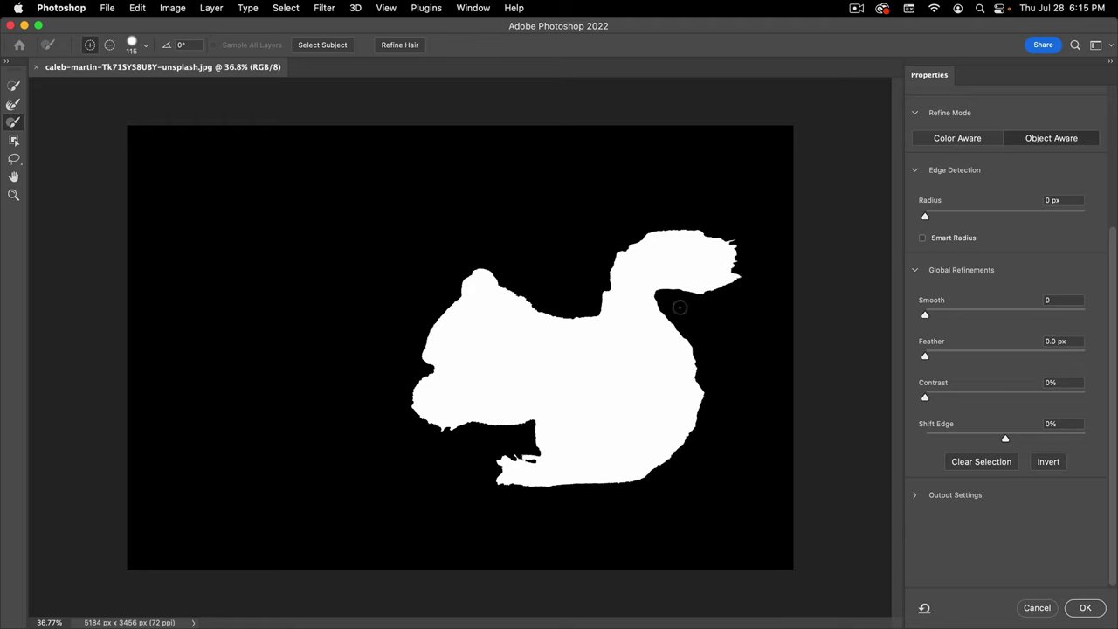
- Set the edge detection radius to 107 px and show the squirrel's selection in the coloured Overlay view
{"action": "left_click", "coordinate": [1057, 215]}
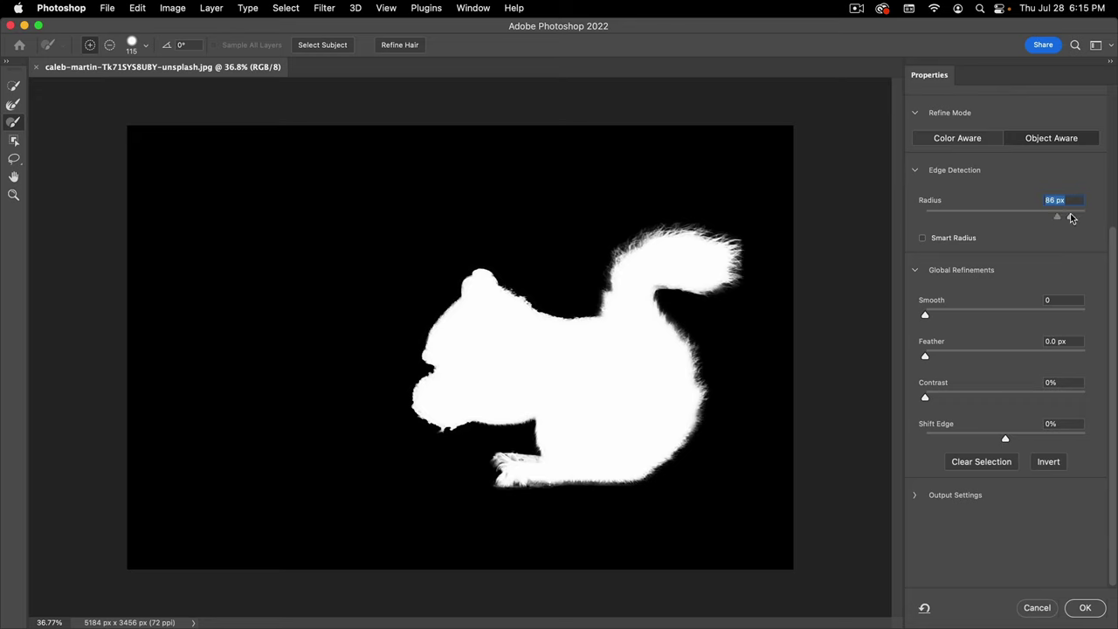
{"action": "left_click", "coordinate": [1072, 217]}
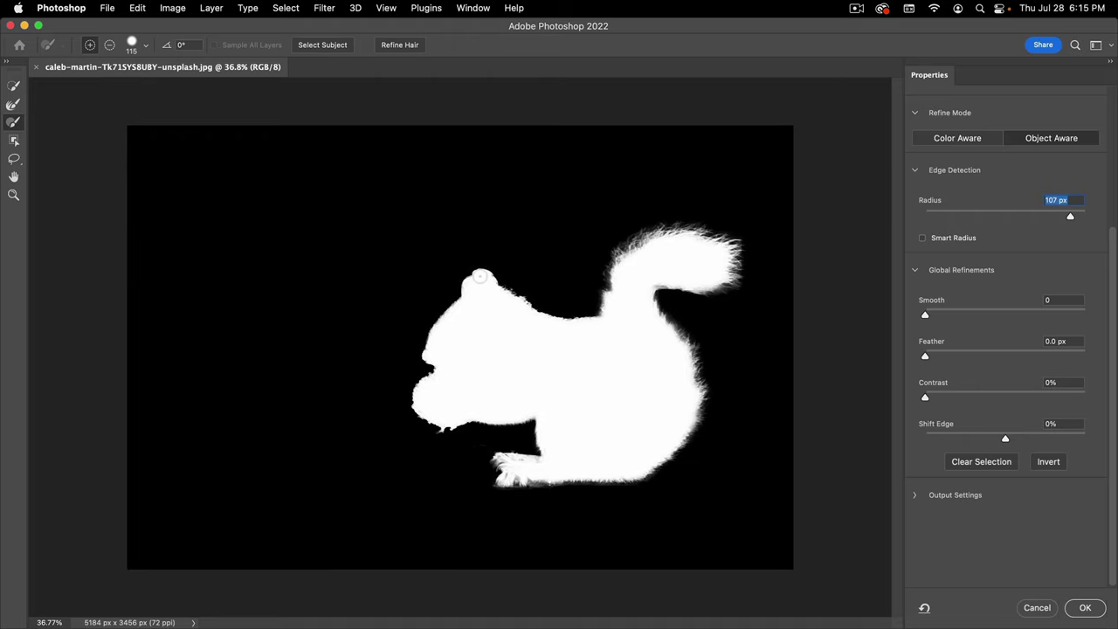
{"action": "key", "text": "v"}
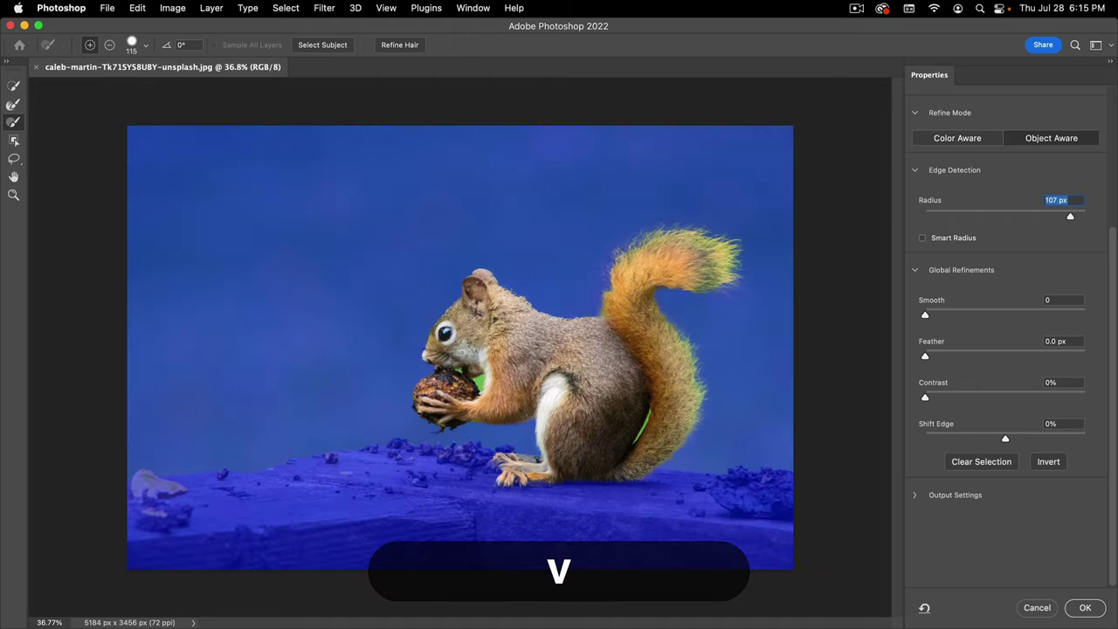
- With the Brush tool at size 56, subtract the wood patch behind the squirrel's feet and paint the missing foot areas back in
{"action": "left_click_drag", "start_coordinate": [494, 423], "coordinate": [552, 411]}
{"action": "left_click_drag", "start_coordinate": [569, 491], "coordinate": [468, 397]}
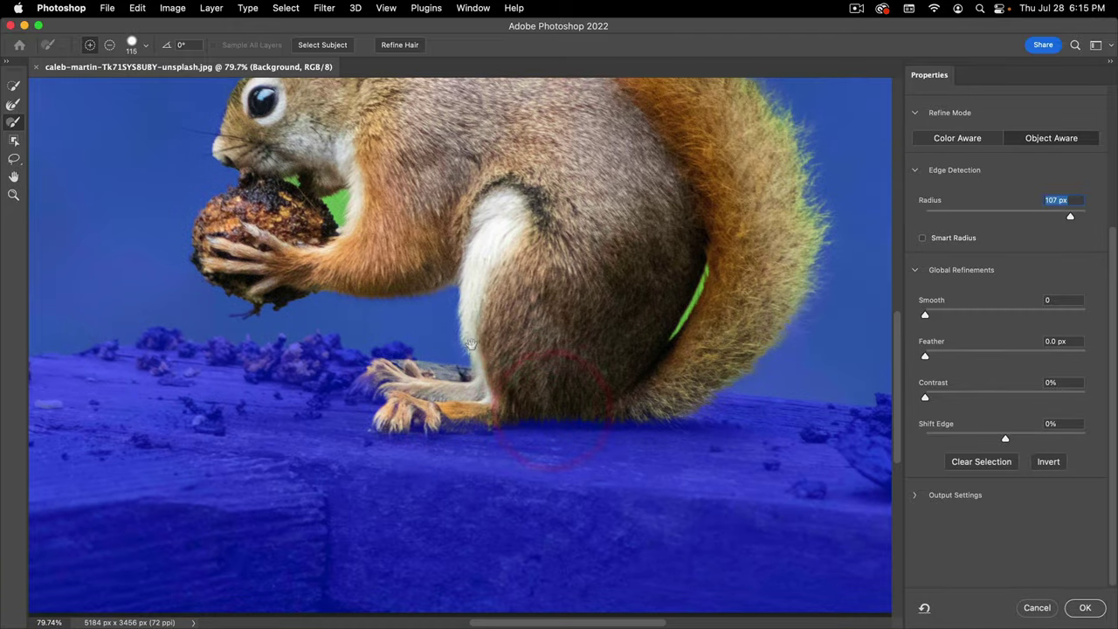
{"action": "left_click_drag", "start_coordinate": [472, 344], "coordinate": [509, 362]}
{"action": "left_click_drag", "start_coordinate": [488, 398], "coordinate": [500, 445]}
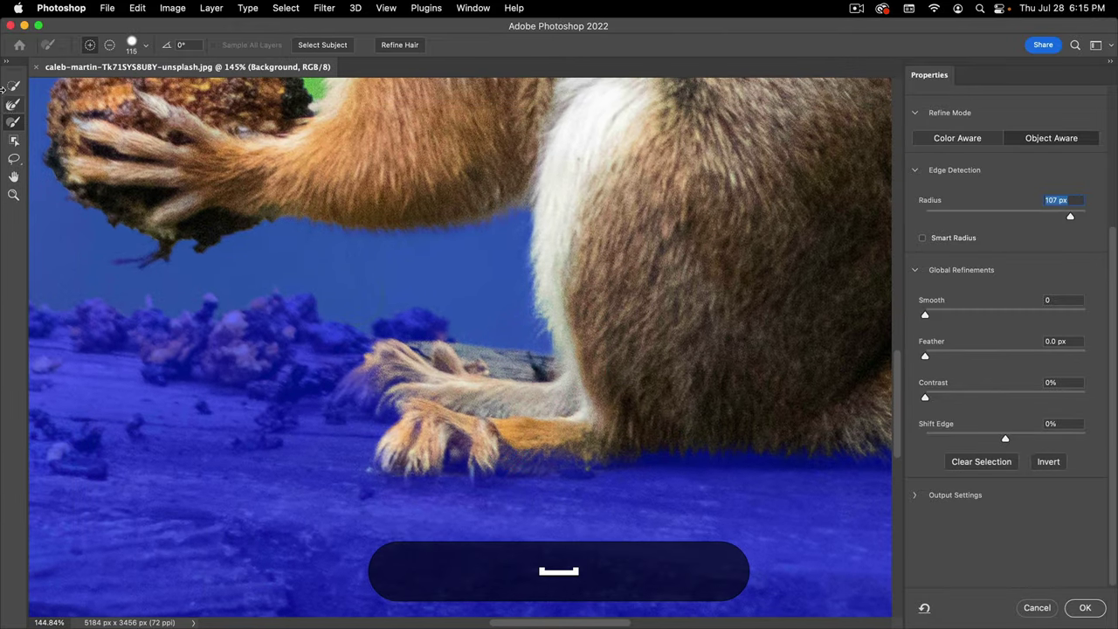
{"action": "left_click", "coordinate": [14, 122]}
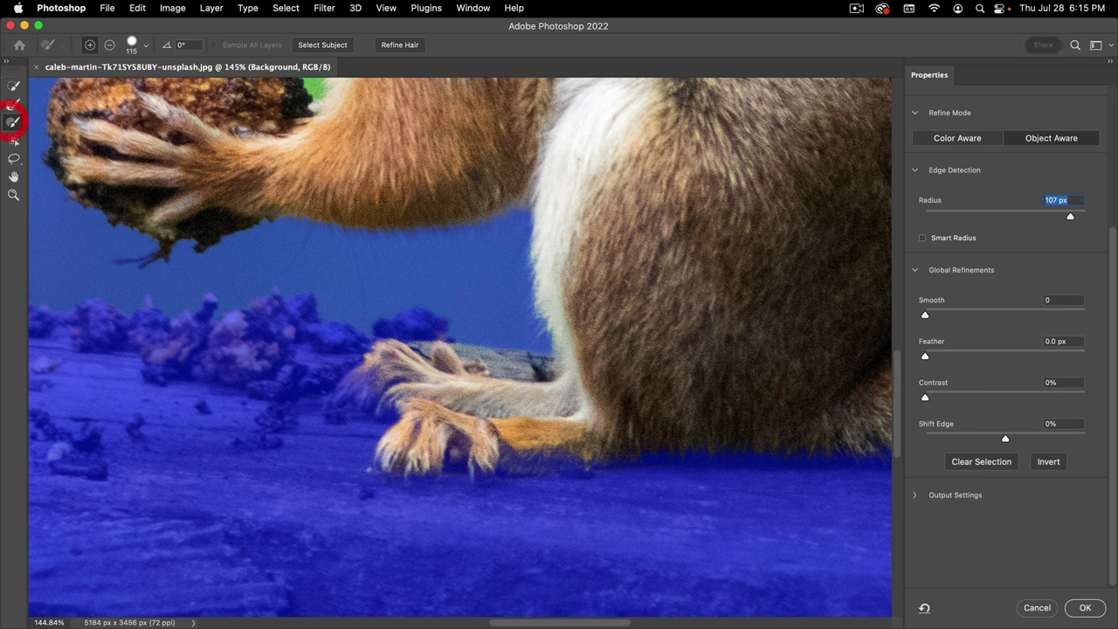
{"action": "left_click_drag", "start_coordinate": [515, 314], "coordinate": [444, 315]}
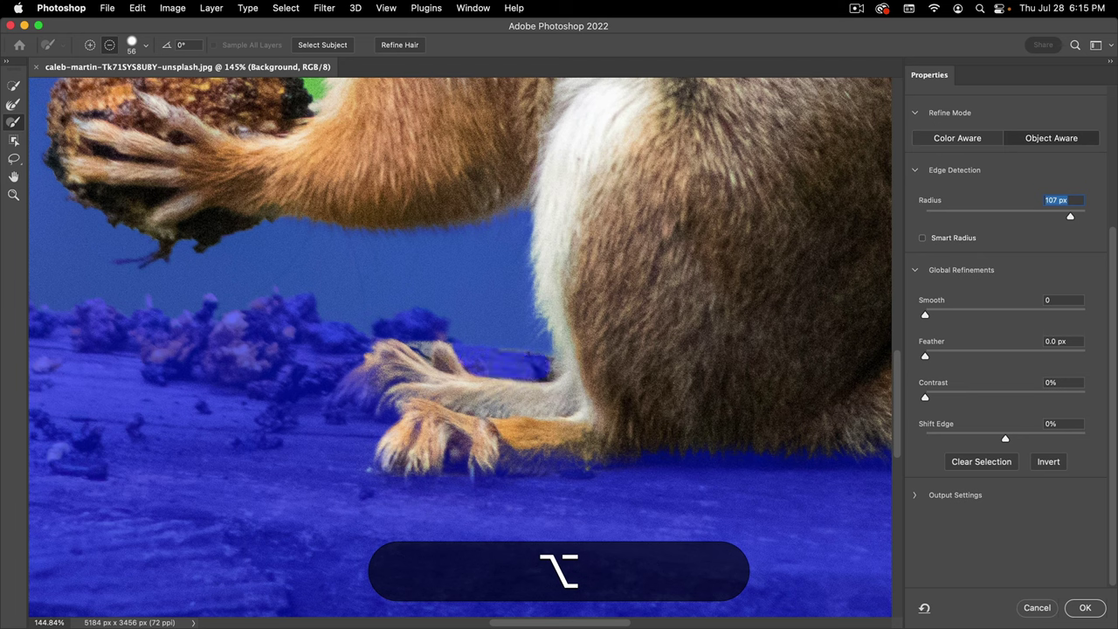
{"action": "left_click", "coordinate": [511, 365], "text": "alt"}
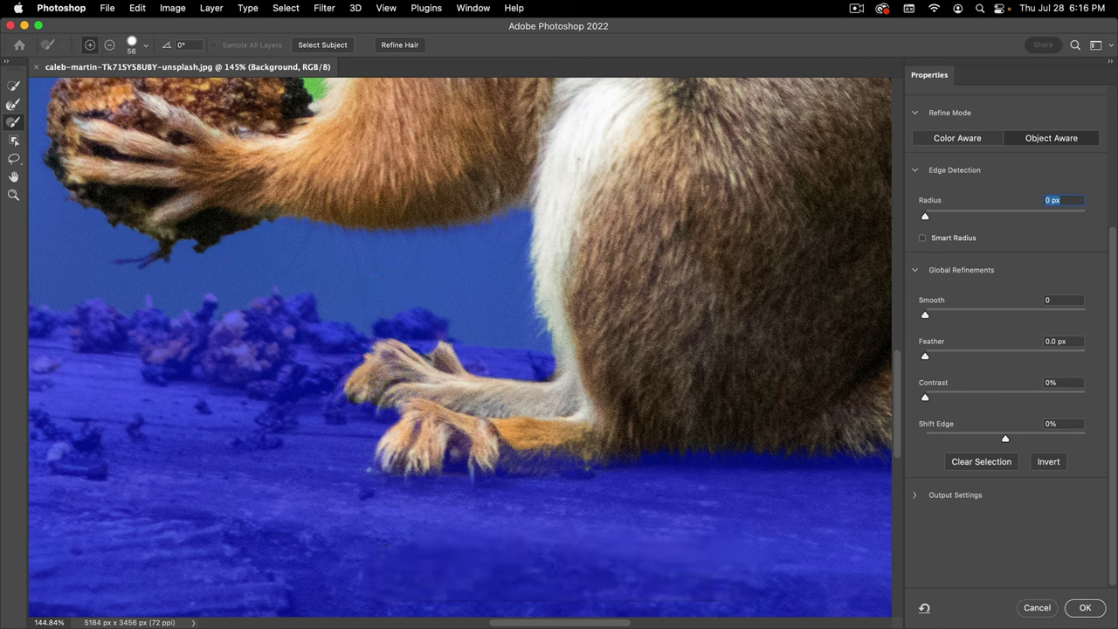
{"action": "left_click", "coordinate": [437, 400]}
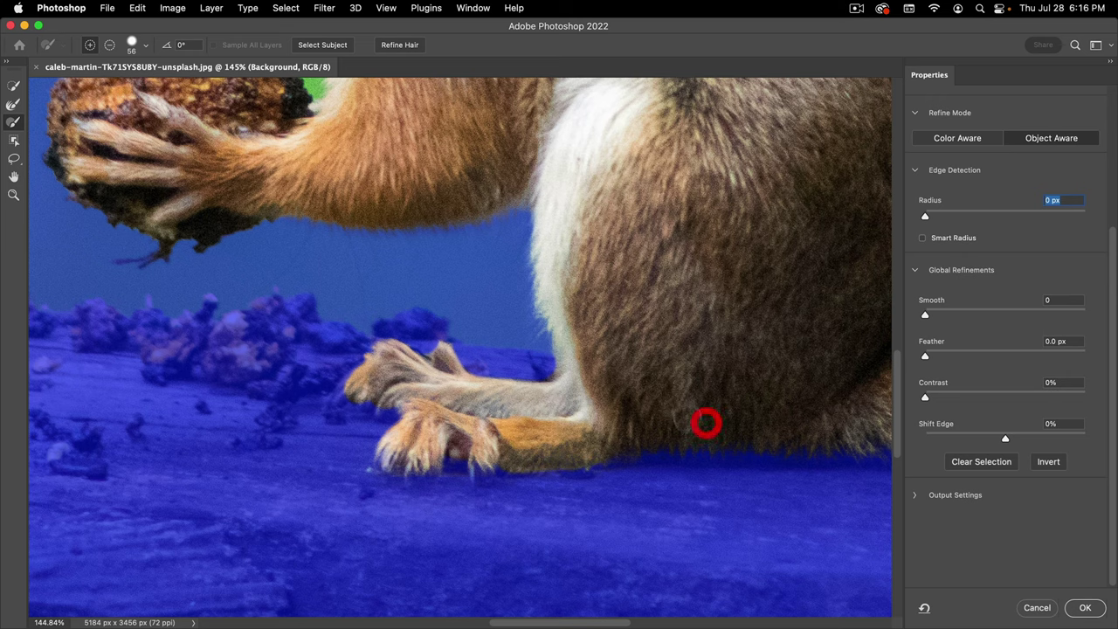
- Remove the green background gaps between the nut, chin and chest with the Refine Edge Brush at size 96
{"action": "key", "text": "space"}
{"action": "left_click_drag", "start_coordinate": [675, 238], "coordinate": [712, 451]}
{"action": "left_click_drag", "start_coordinate": [360, 343], "coordinate": [547, 395]}
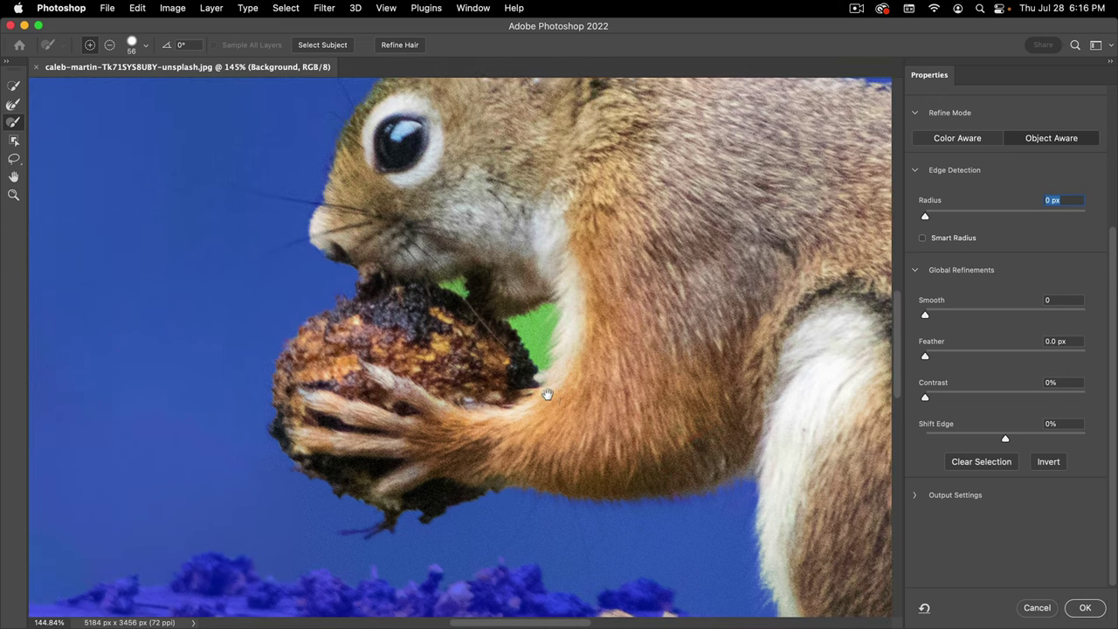
{"action": "left_click", "coordinate": [548, 395]}
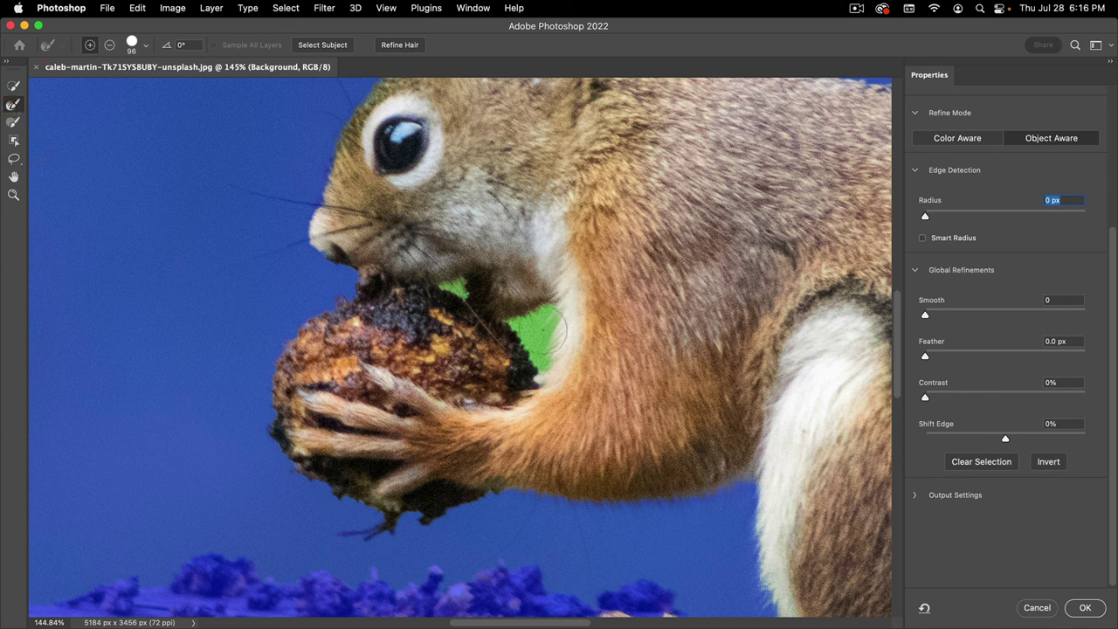
{"action": "left_click", "coordinate": [537, 362]}
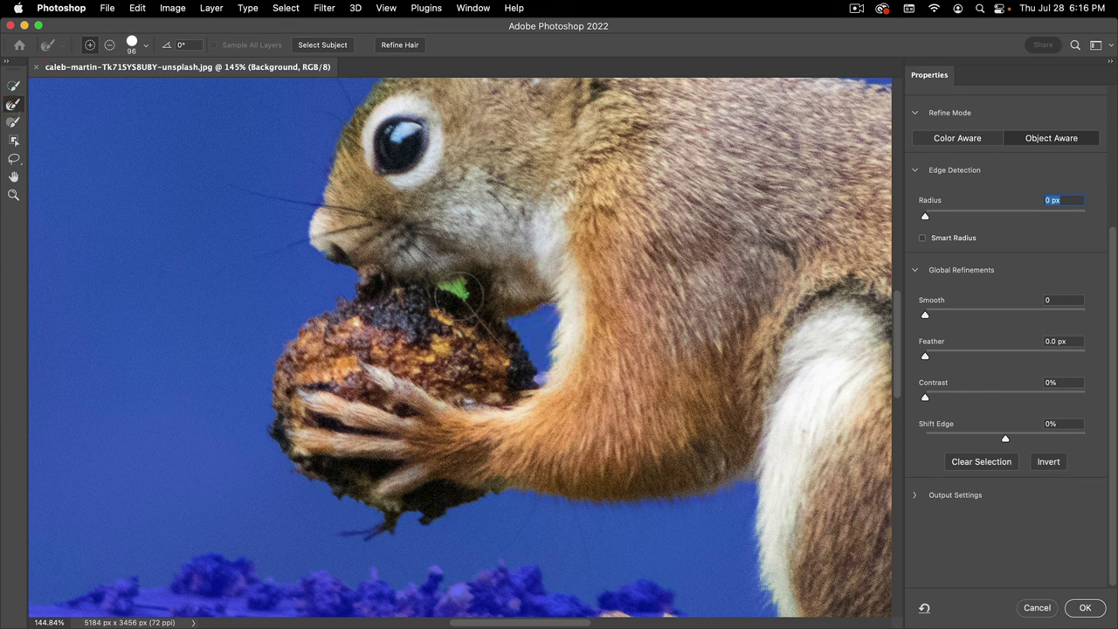
{"action": "left_click", "coordinate": [455, 291]}
- Brush out the green sliver between the squirrel's back and tail with the Refine Edge Brush
{"action": "key", "text": "super+space"}
{"action": "left_click_drag", "start_coordinate": [486, 319], "coordinate": [299, 330]}
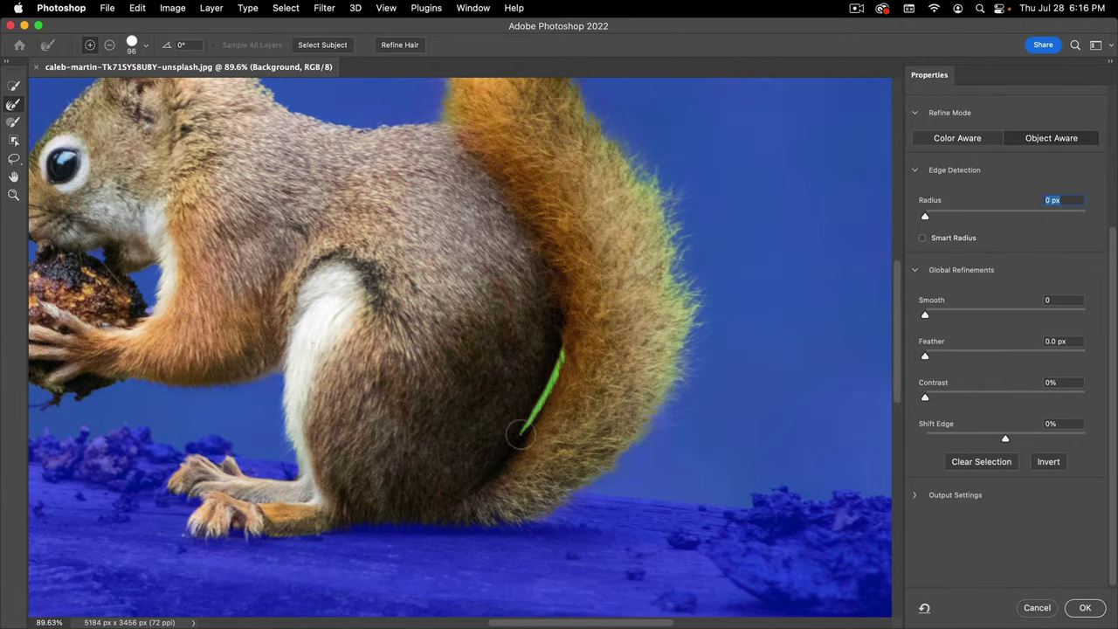
{"action": "left_click_drag", "start_coordinate": [520, 432], "coordinate": [519, 434]}
- Add the inner bend of the tail with the Quick Selection tool at size 101, and soften that fur edge with the Refine Edge Brush
{"action": "key", "text": "super+space"}
{"action": "left_click_drag", "start_coordinate": [734, 367], "coordinate": [699, 383]}
{"action": "left_click_drag", "start_coordinate": [721, 320], "coordinate": [706, 368]}
{"action": "left_click_drag", "start_coordinate": [734, 257], "coordinate": [745, 253]}
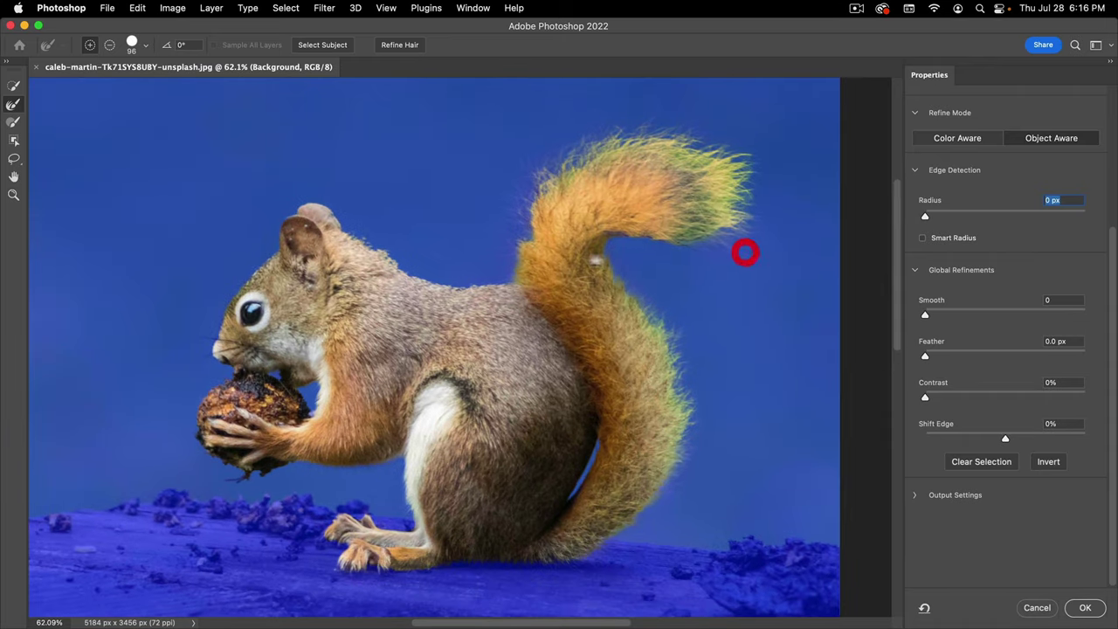
{"action": "left_click", "coordinate": [11, 87]}
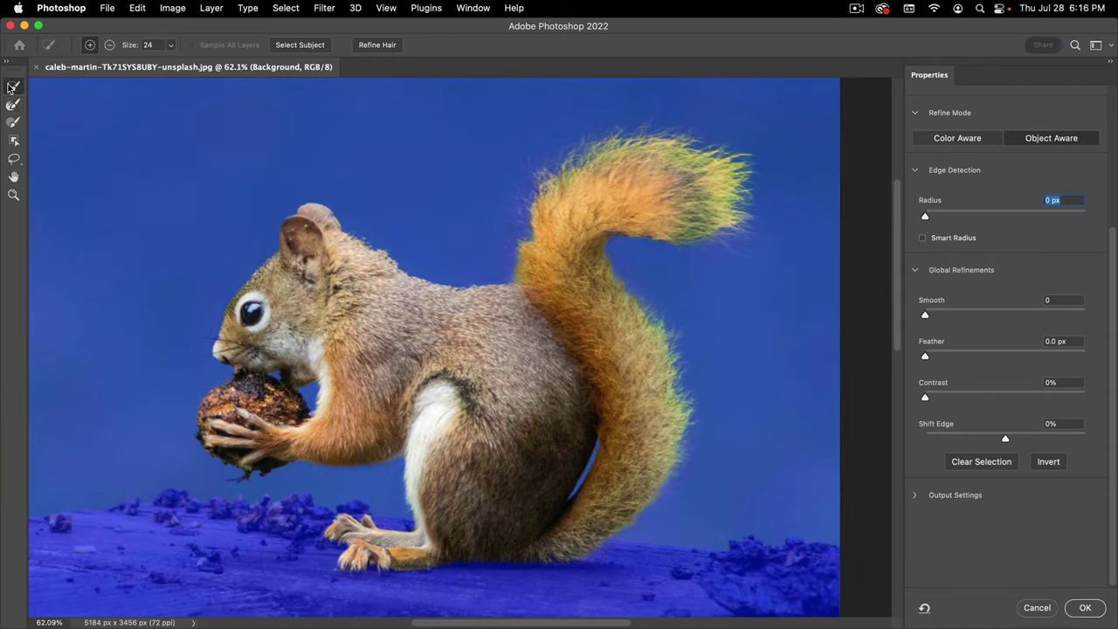
{"action": "left_click_drag", "start_coordinate": [567, 252], "coordinate": [612, 253]}
{"action": "left_click", "coordinate": [544, 266]}
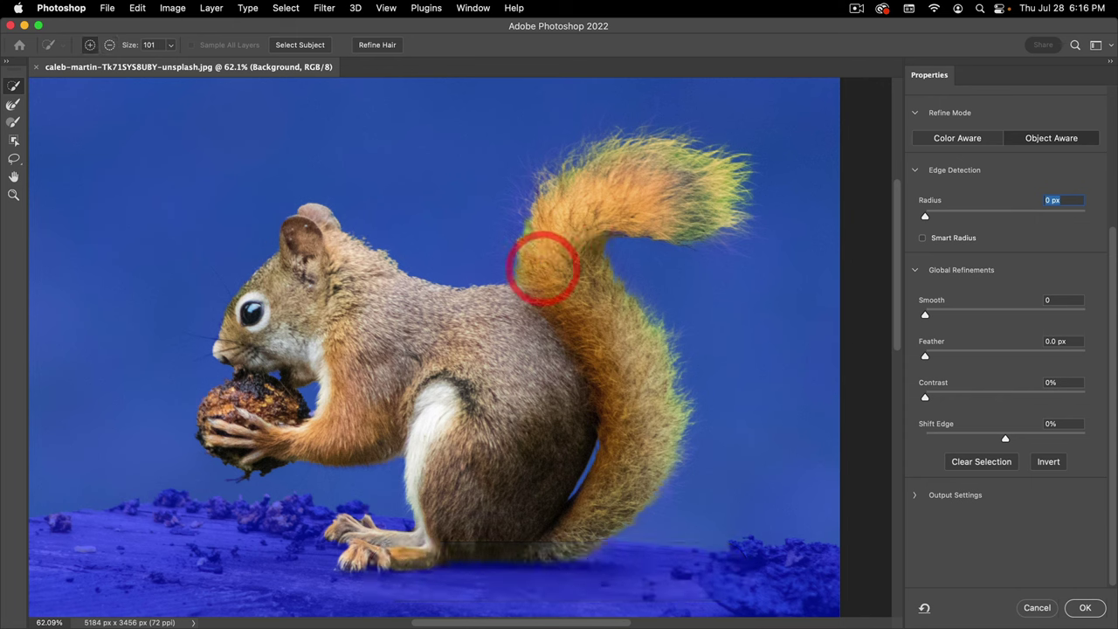
{"action": "left_click", "coordinate": [14, 104]}
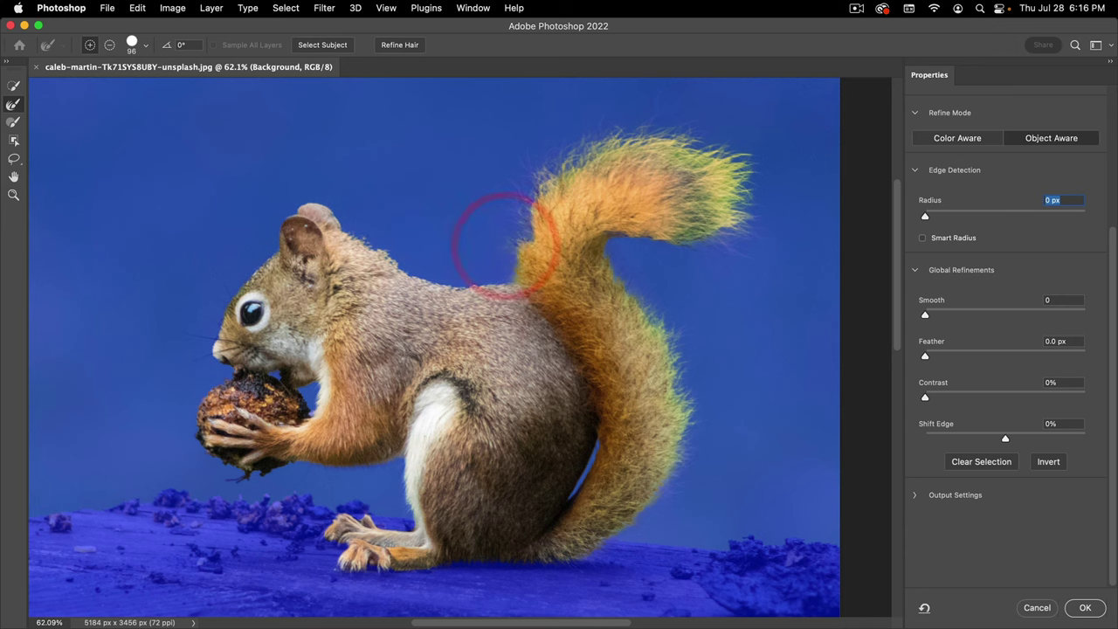
- Preview the mask in black and white and paint white below the small gap between the squirrel's mouth and the nut with the Brush tool
{"action": "left_click_drag", "start_coordinate": [297, 333], "coordinate": [394, 243]}
{"action": "left_click", "coordinate": [394, 242]}
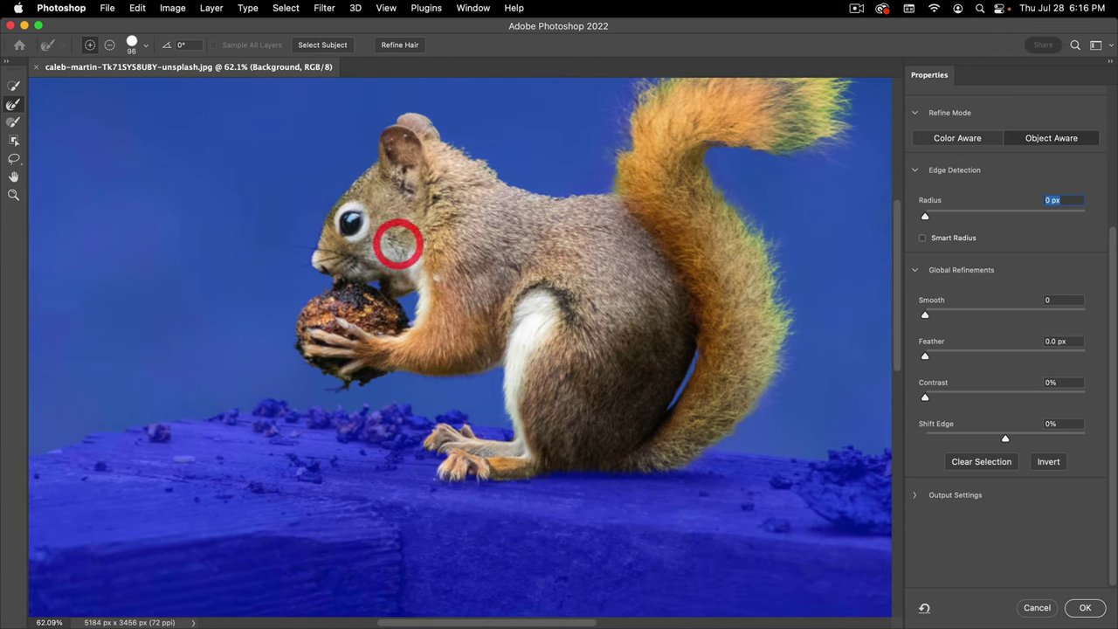
{"action": "key", "text": "k"}
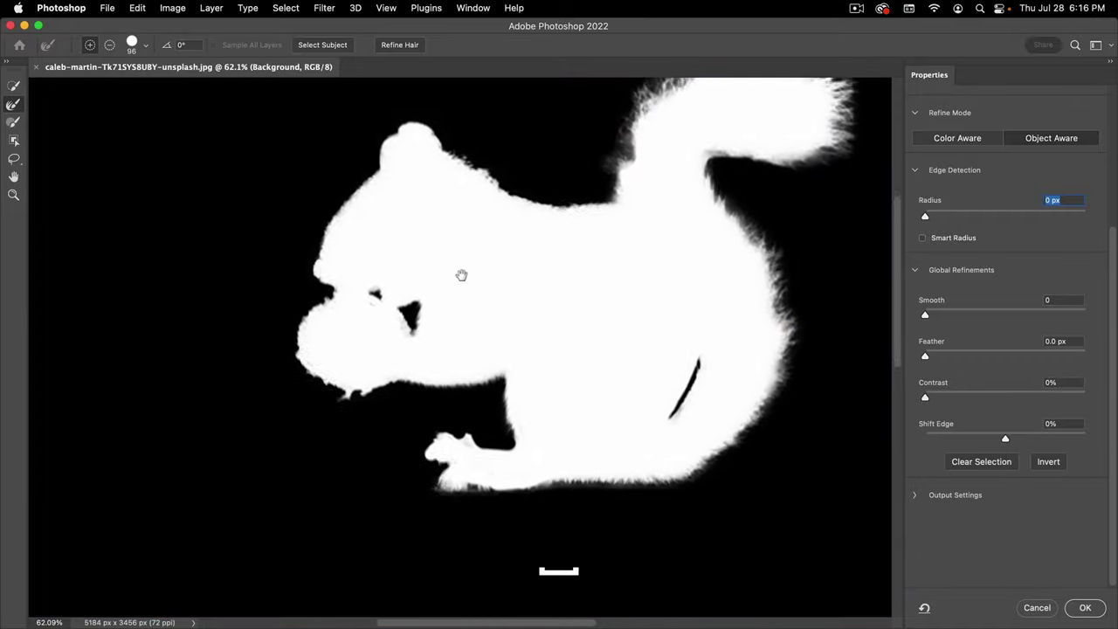
{"action": "left_click", "coordinate": [461, 280], "text": "super"}
{"action": "left_click_drag", "start_coordinate": [458, 276], "coordinate": [533, 212]}
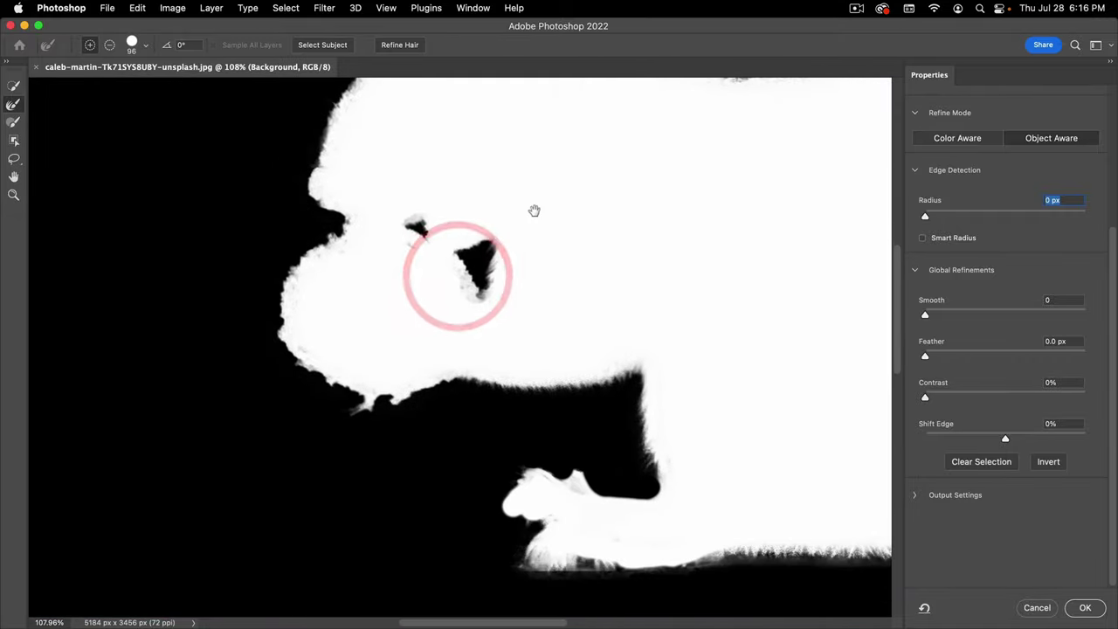
{"action": "left_click", "coordinate": [13, 122]}
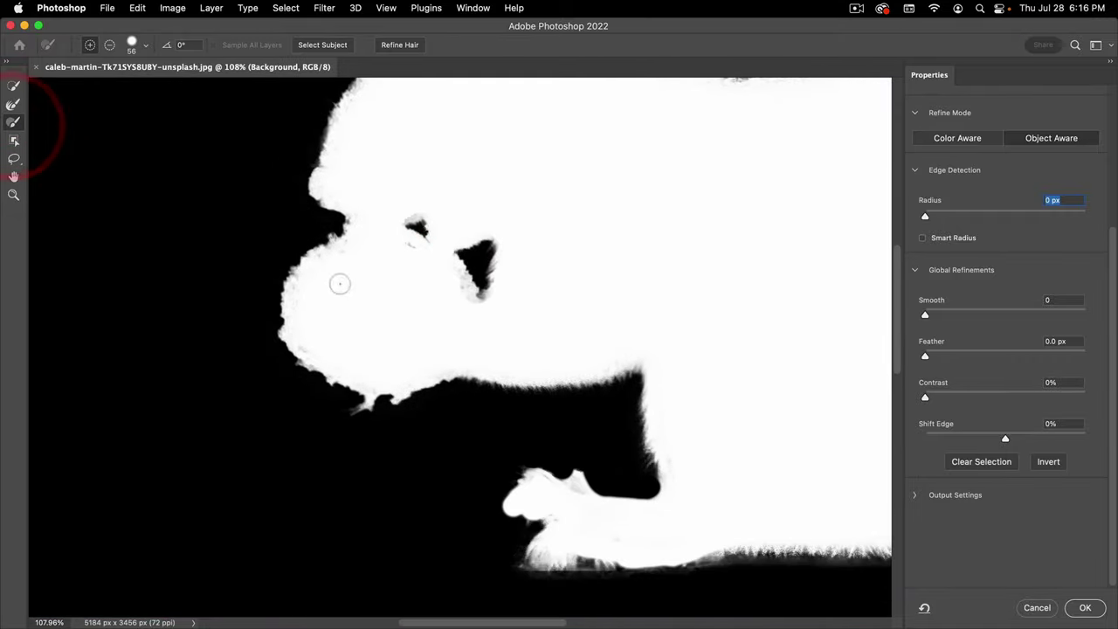
{"action": "left_click", "coordinate": [415, 257]}
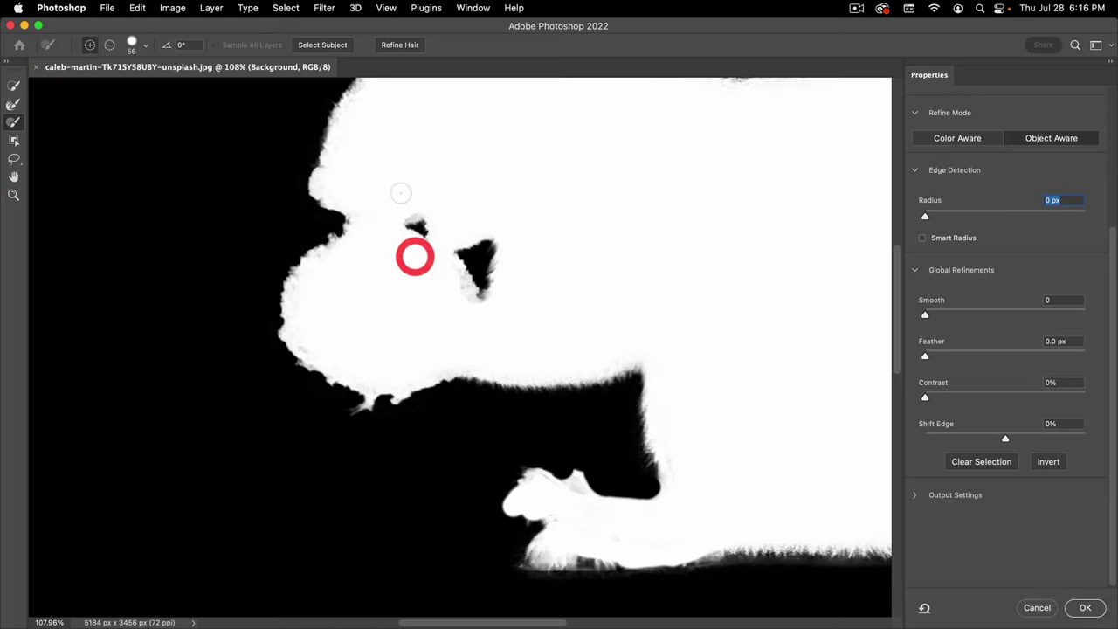
- With the Brush at size 36, paint white over the gray residue around the two gaps between the nut, chin and chest
{"action": "key", "text": "alt+space"}
{"action": "left_click", "coordinate": [405, 219], "text": "super"}
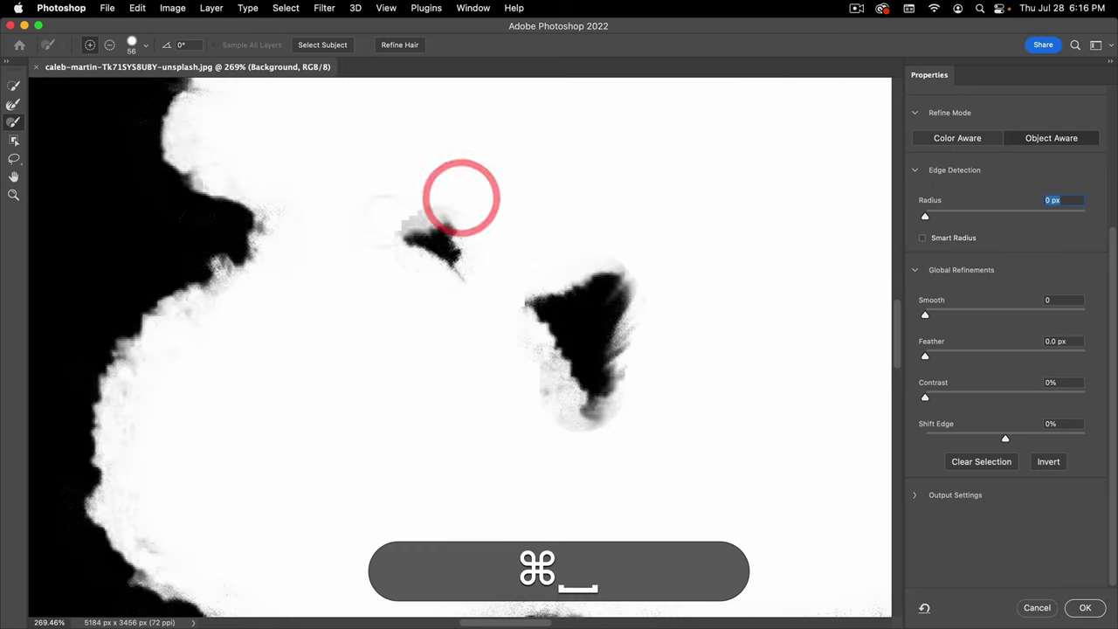
{"action": "mouse_move", "coordinate": [391, 188]}
{"action": "left_mouse_down"}
{"action": "mouse_move", "coordinate": [369, 185]}
{"action": "mouse_move", "coordinate": [429, 192]}
{"action": "left_mouse_up"}
{"action": "left_click", "coordinate": [461, 185]}
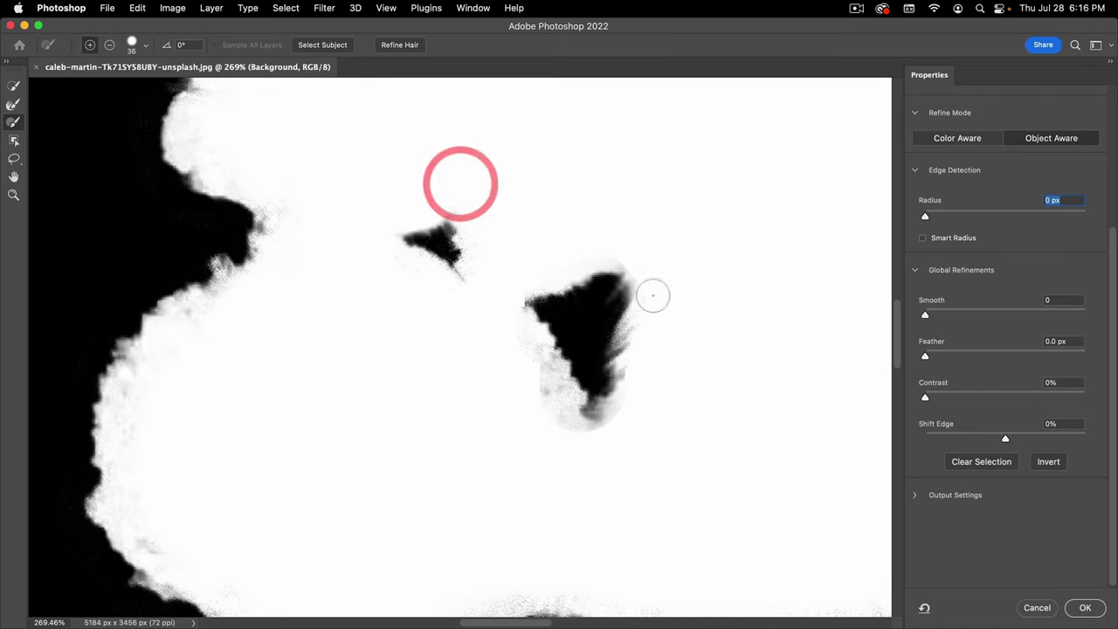
{"action": "left_click", "coordinate": [616, 248]}
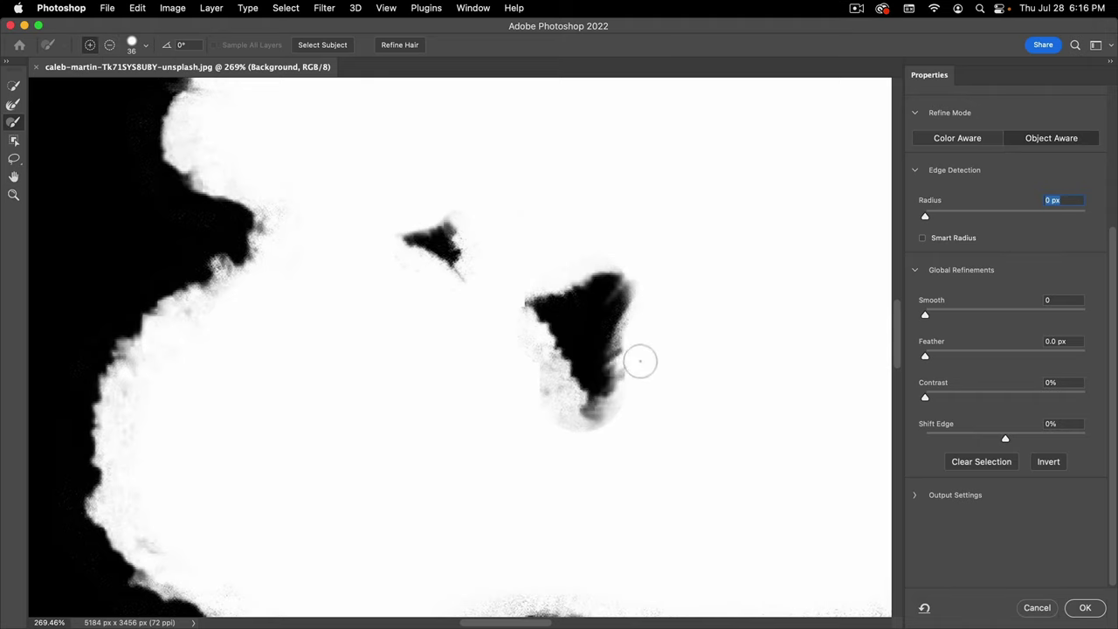
{"action": "left_click", "coordinate": [534, 352]}
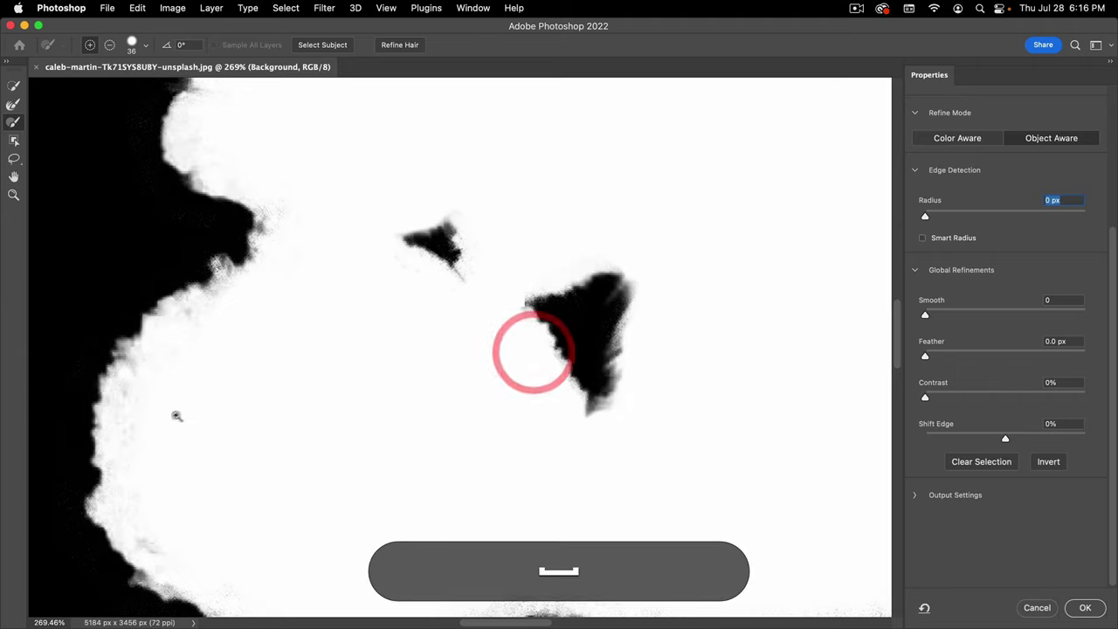
- Paint the gray speckled areas inside the nut's edge solid white, including its lower side
{"action": "left_click", "coordinate": [137, 465]}
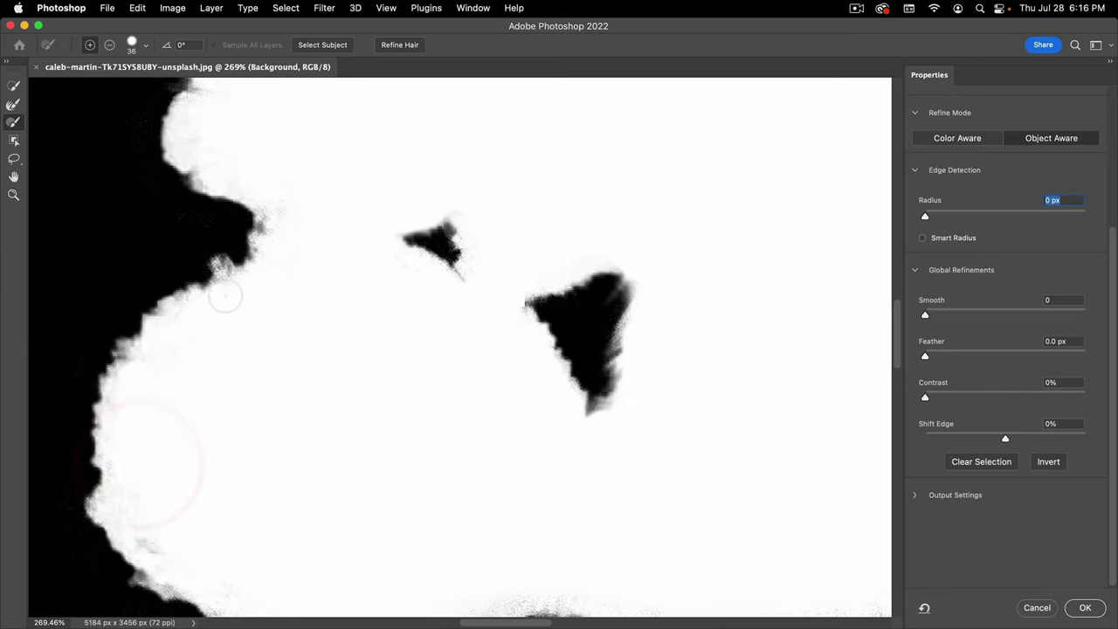
{"action": "key", "text": "space"}
{"action": "scroll", "coordinate": [289, 324], "scroll_direction": "down", "scroll_amount": 4}
{"action": "left_click_drag", "start_coordinate": [260, 354], "coordinate": [315, 225]}
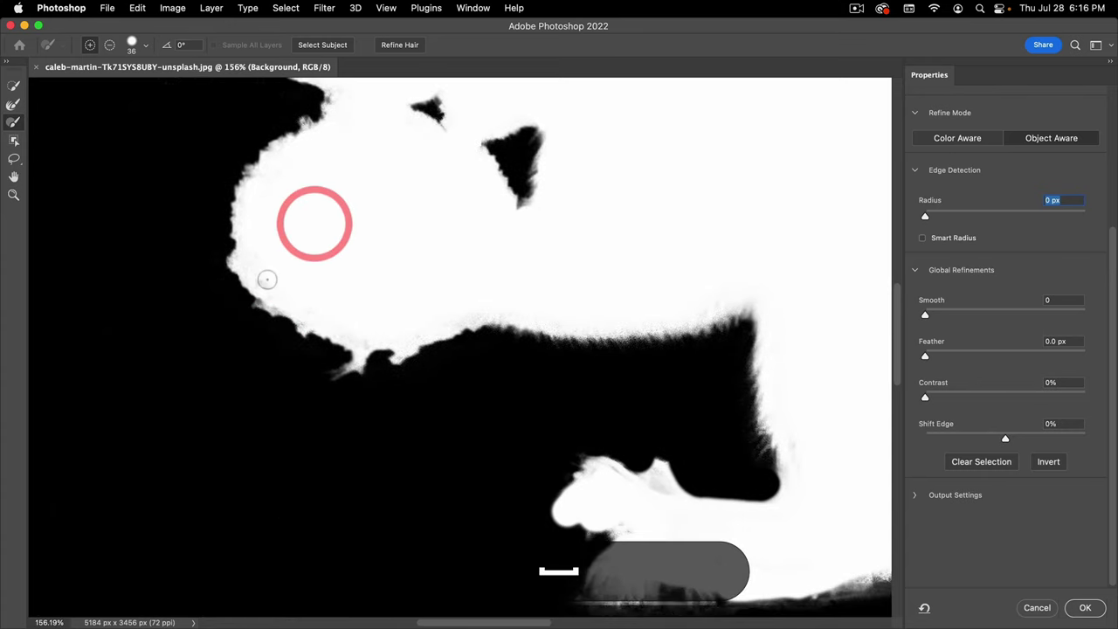
{"action": "left_click", "coordinate": [282, 295]}
{"action": "left_click", "coordinate": [320, 292]}
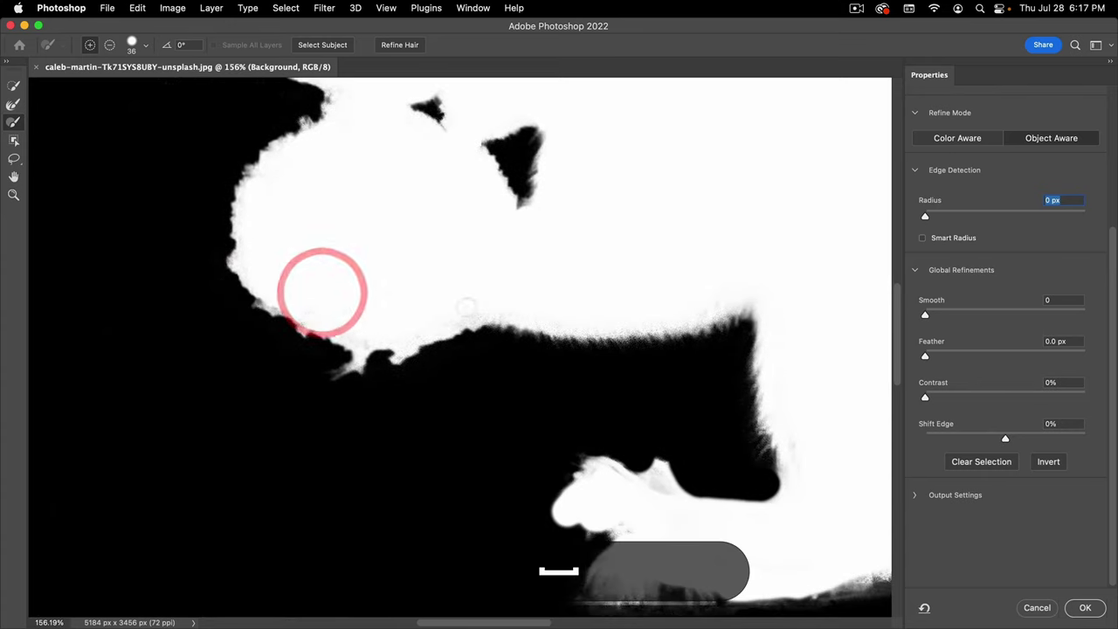
- Return to the blue overlay preview and subtract the leftover wood fragment behind the squirrel's rear foot with the Brush at size 36
{"action": "left_click_drag", "start_coordinate": [649, 300], "coordinate": [639, 145]}
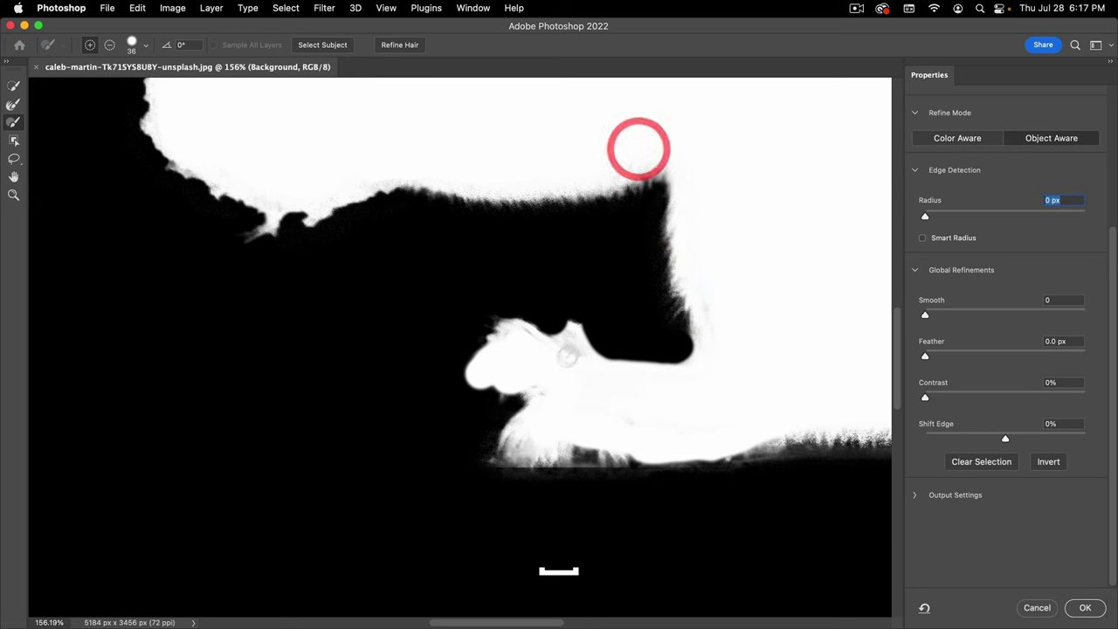
{"action": "key", "text": "v"}
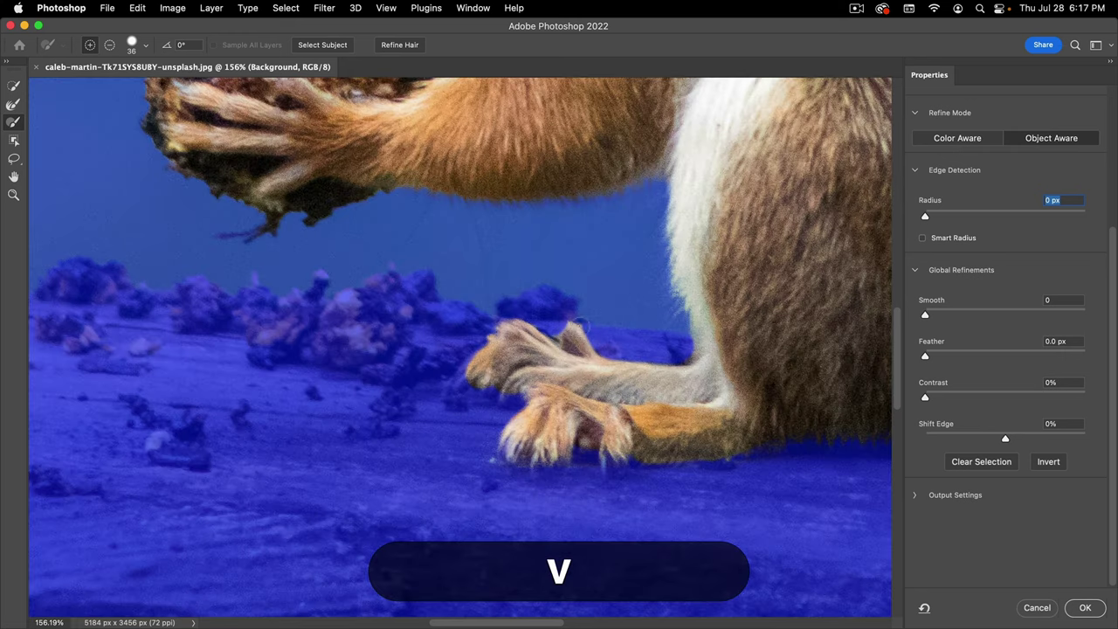
{"action": "key", "text": "alt"}
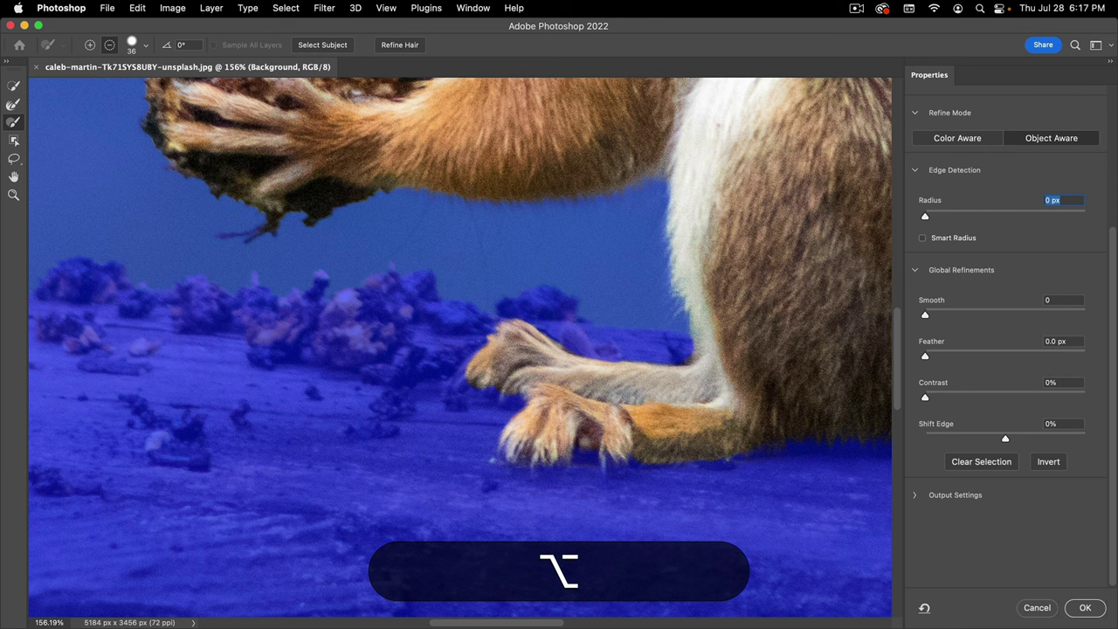
{"action": "scroll", "coordinate": [524, 300], "scroll_direction": "down", "scroll_amount": 5}
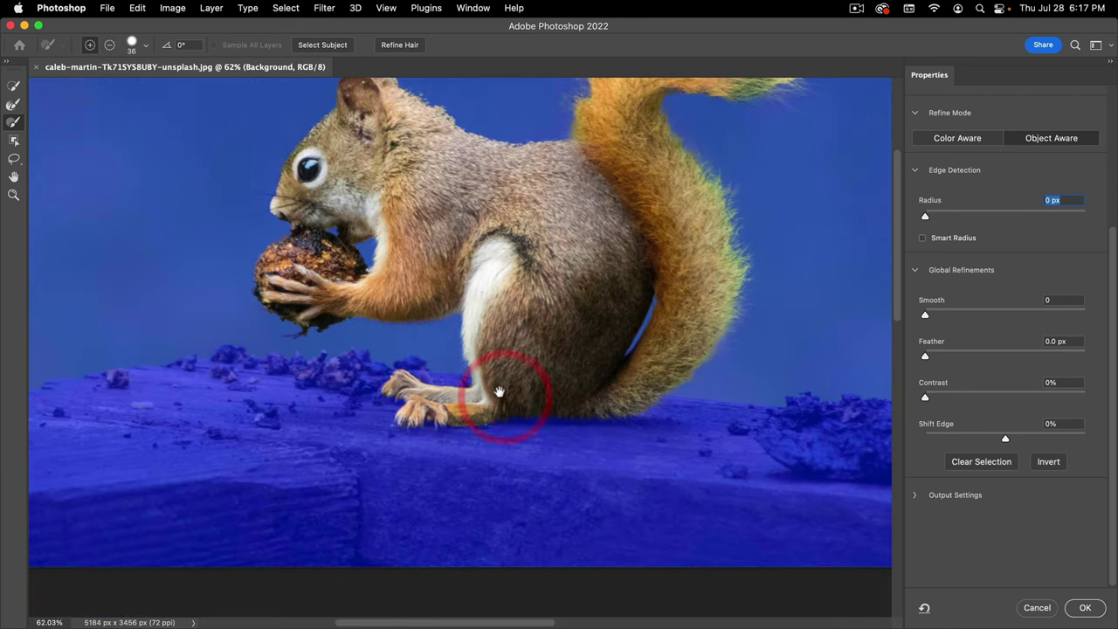
{"action": "scroll", "coordinate": [499, 391], "scroll_direction": "down", "scroll_amount": 2}
{"action": "key", "text": "space"}
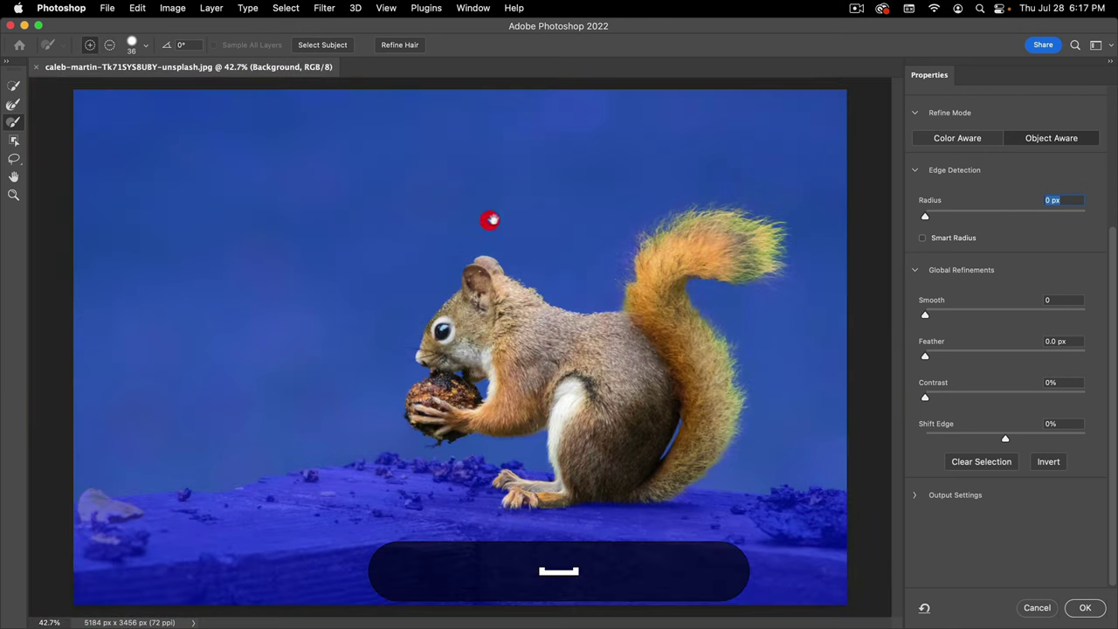
- Accept the Select and Mask refinements, turn the selection into a layer mask, and check the mask on its own
{"action": "left_click", "coordinate": [1085, 607]}
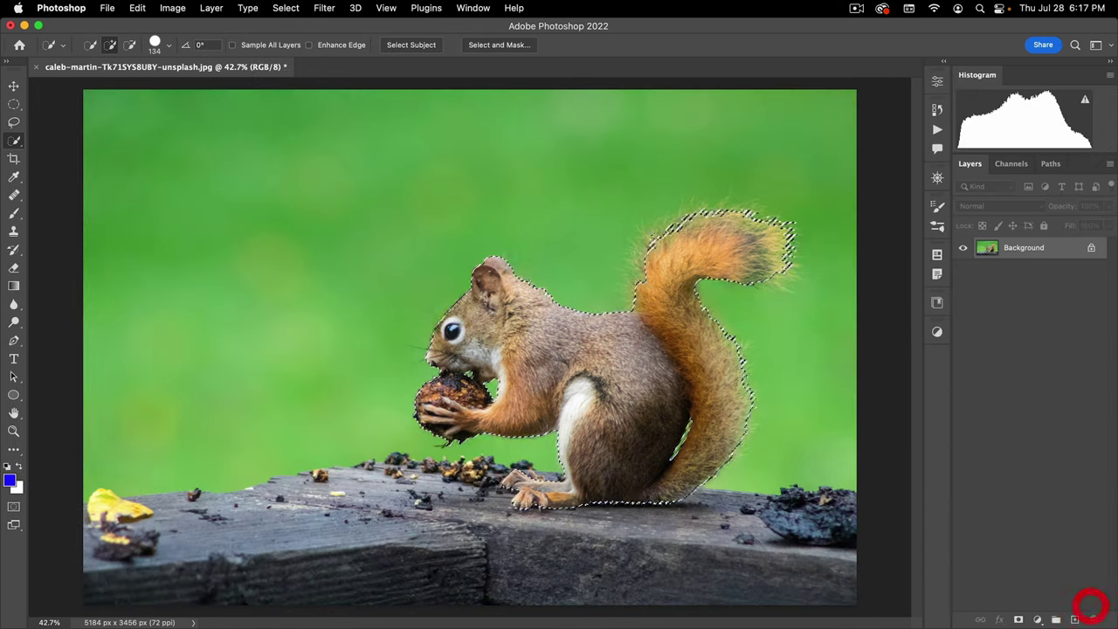
{"action": "left_click", "coordinate": [1019, 619]}
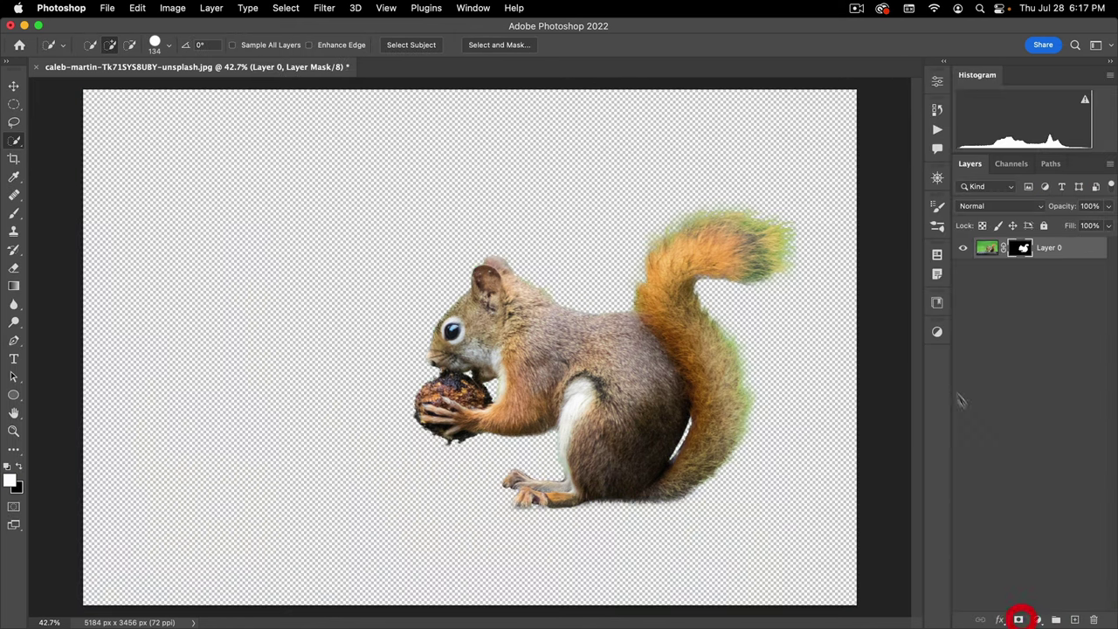
{"action": "left_click", "coordinate": [1022, 248], "text": "alt"}
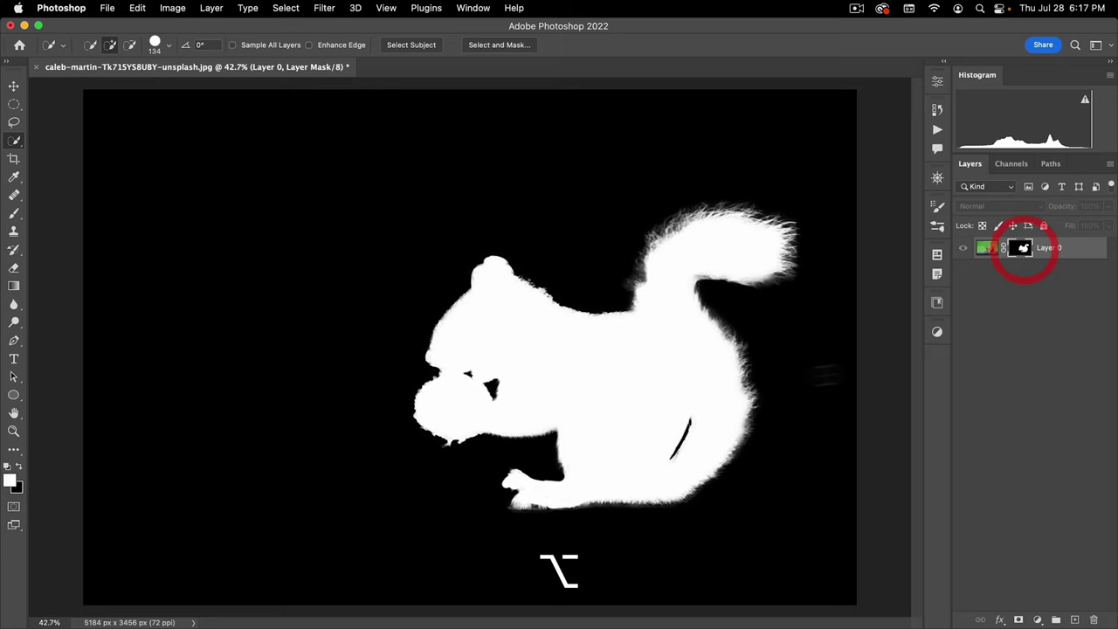
{"action": "left_click", "coordinate": [667, 341]}
{"action": "left_click", "coordinate": [1022, 248], "text": "alt"}
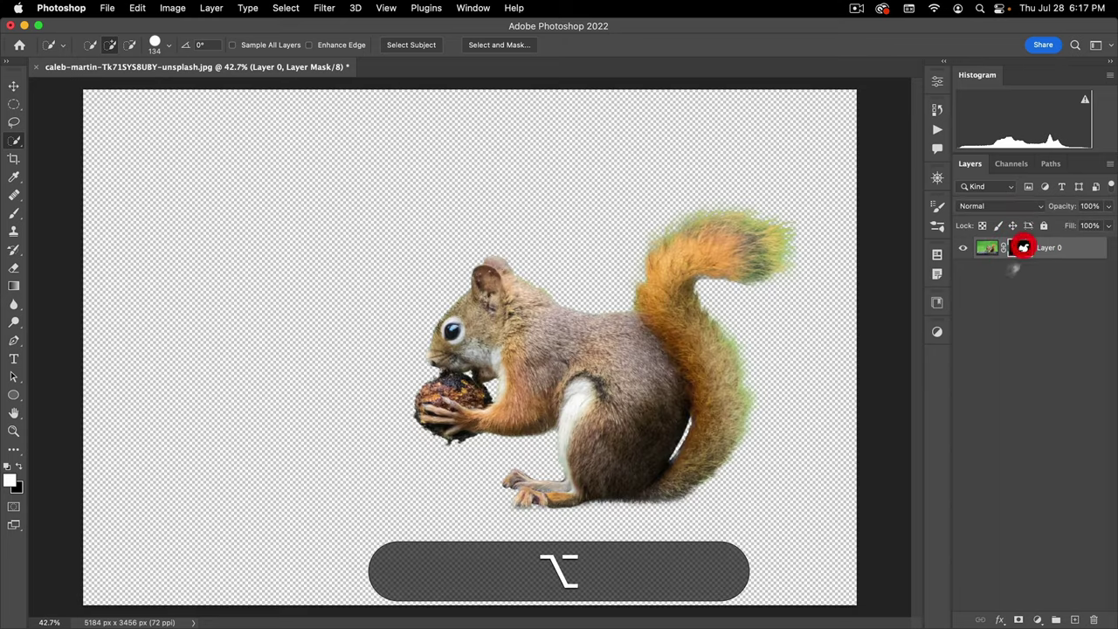
{"action": "left_click", "coordinate": [569, 415], "text": "alt+super"}
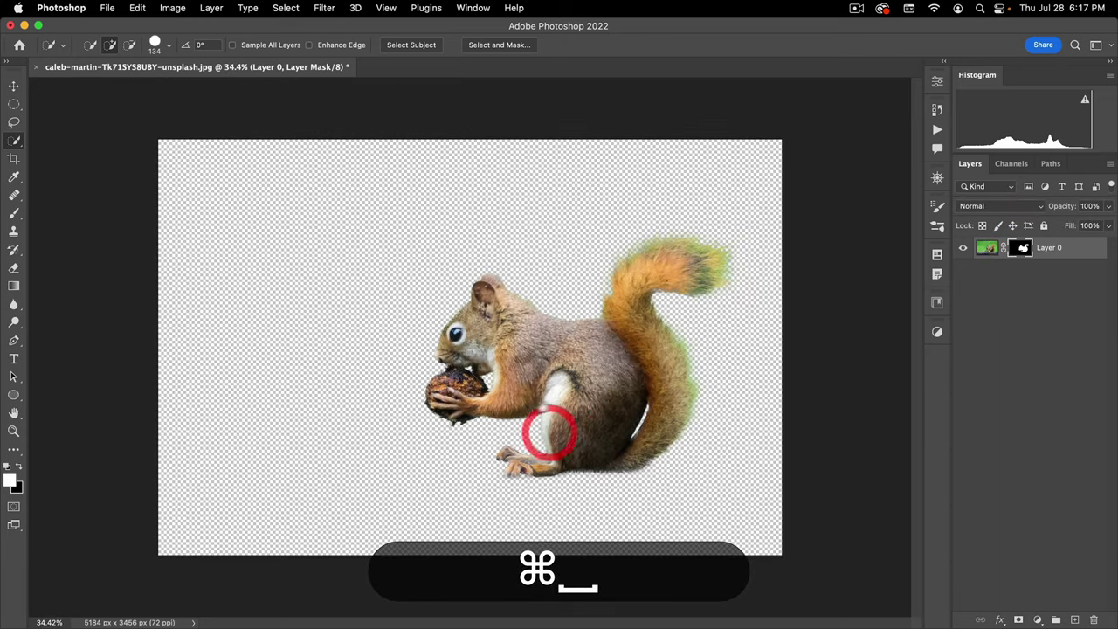
{"action": "key", "text": "v"}
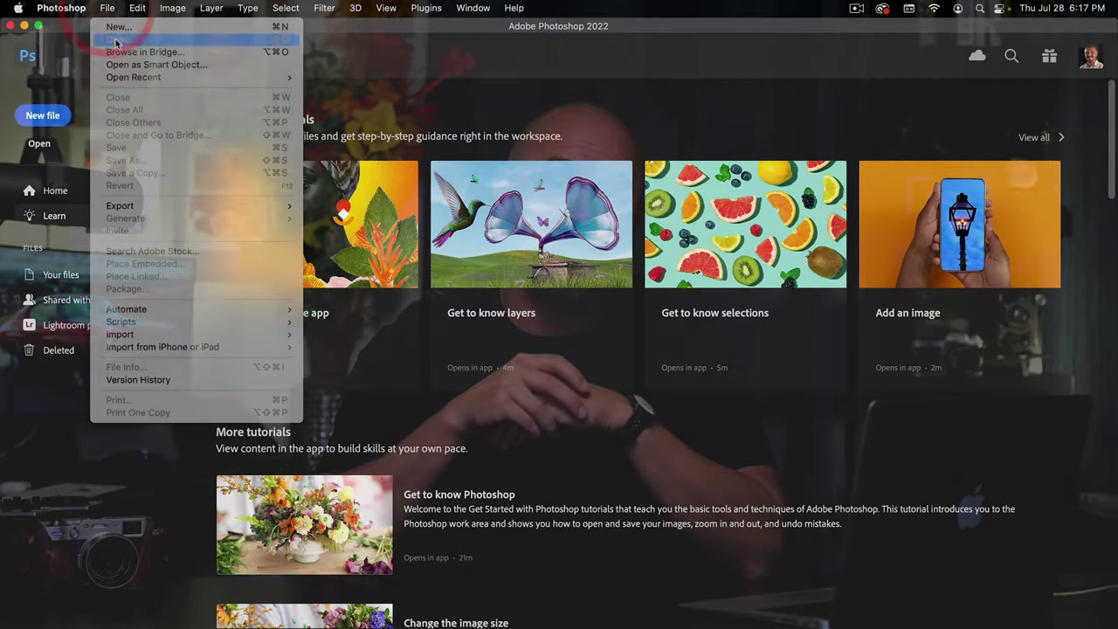
- Open meritt-thomas-SWt1dHle1eA-unsplash.jpg from the assets folder
{"action": "left_click", "coordinate": [122, 32]}
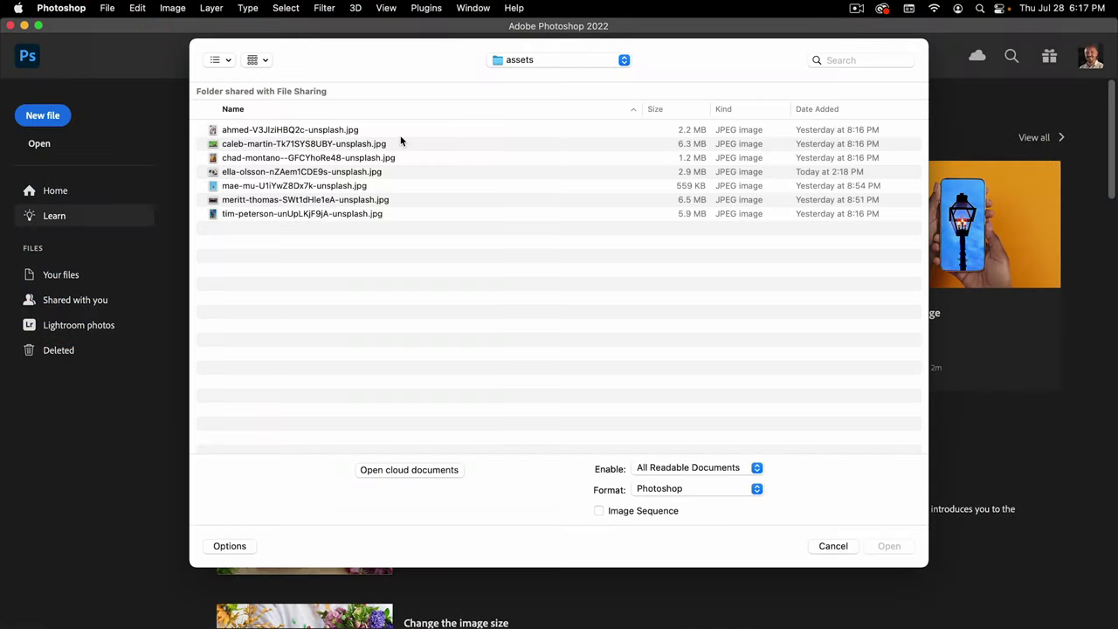
{"action": "double_click", "coordinate": [234, 201]}
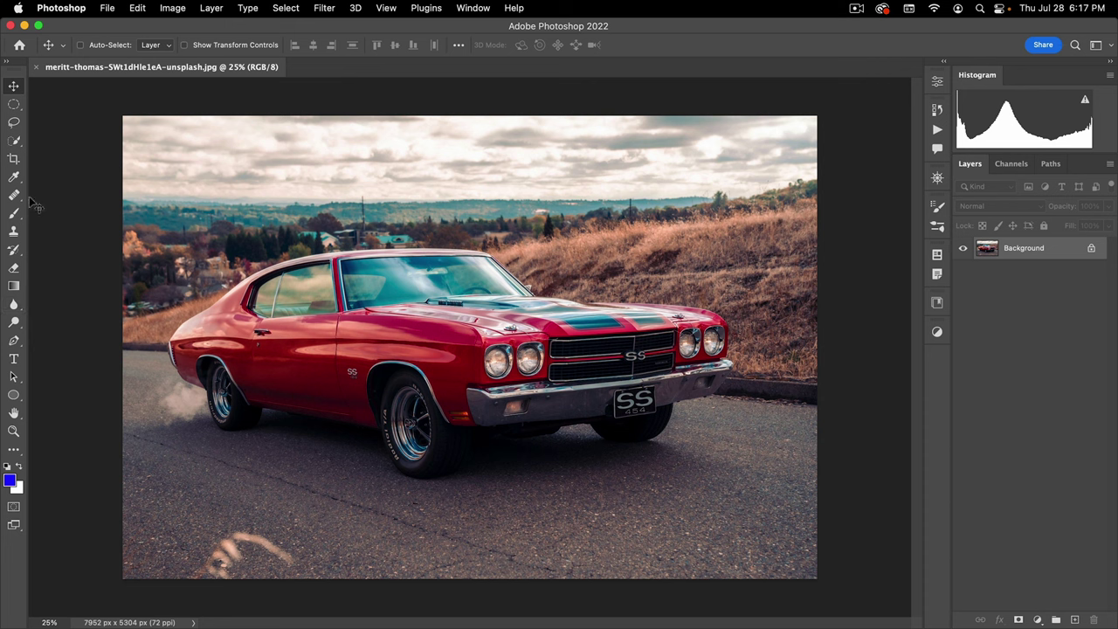
{"action": "key", "text": "w"}
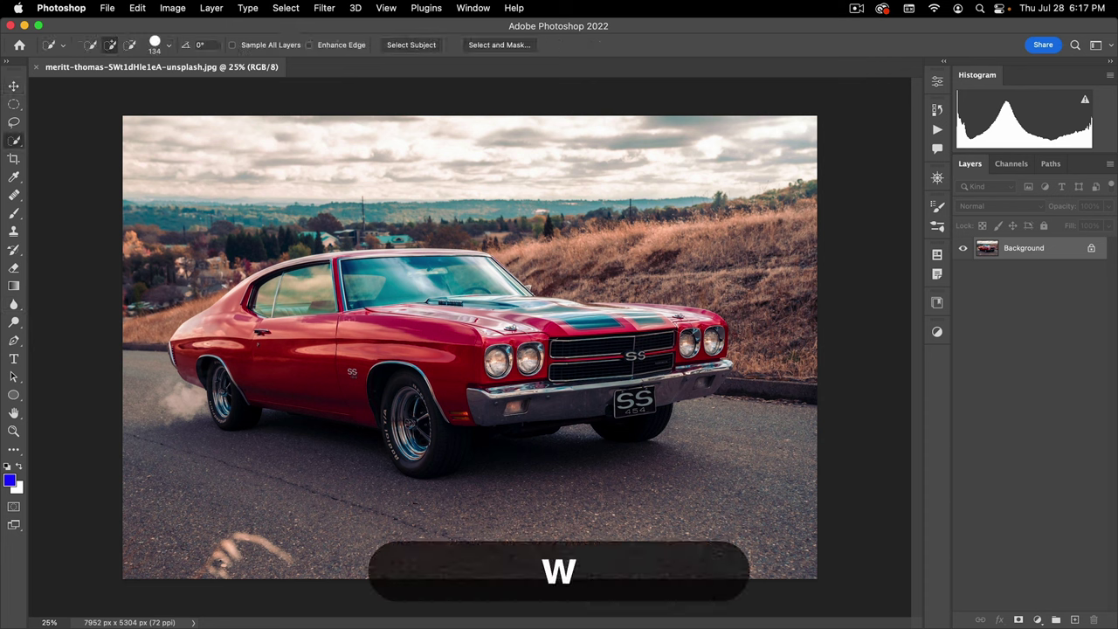
{"action": "left_click", "coordinate": [428, 44]}
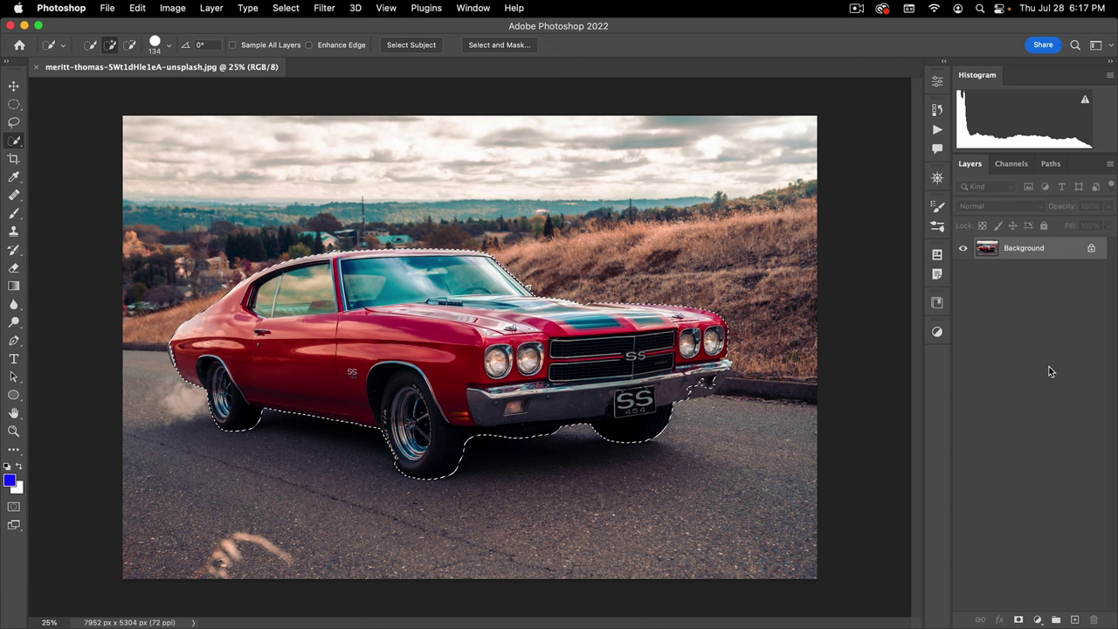
{"action": "key", "text": "super+d"}
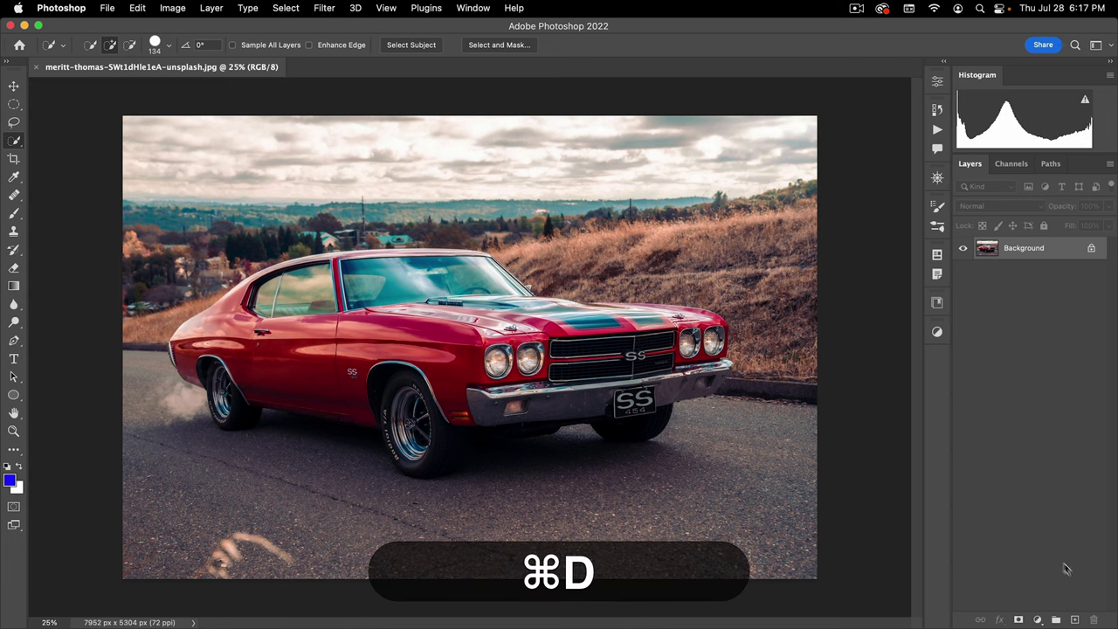
- Add a bright green (30ff00) Solid Color fill layer above the car photo
{"action": "left_click", "coordinate": [1038, 619]}
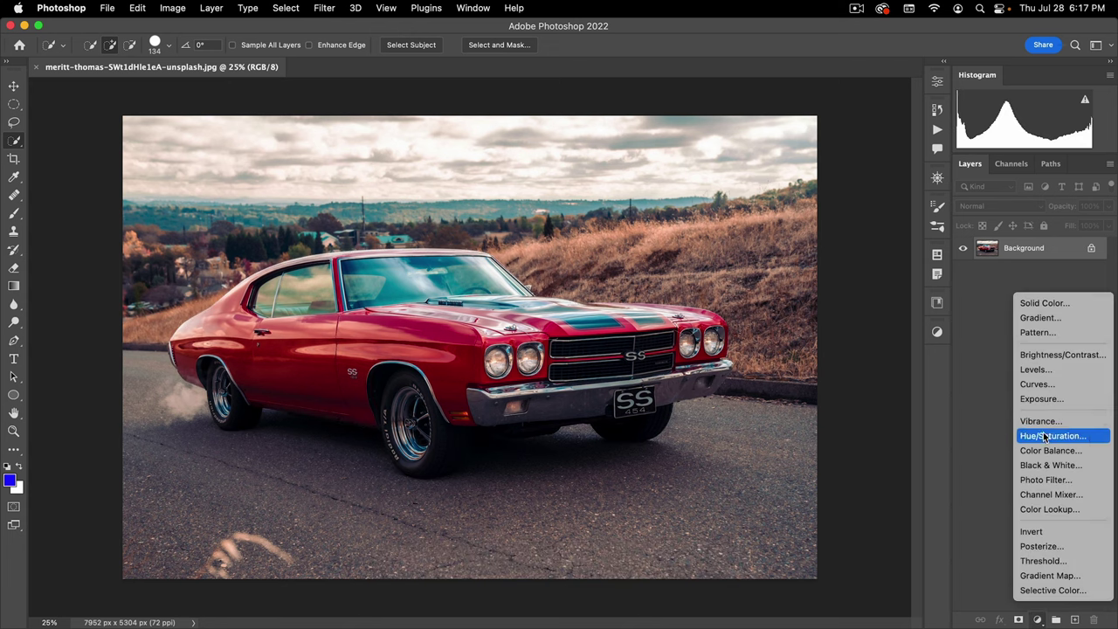
{"action": "left_click", "coordinate": [1051, 303]}
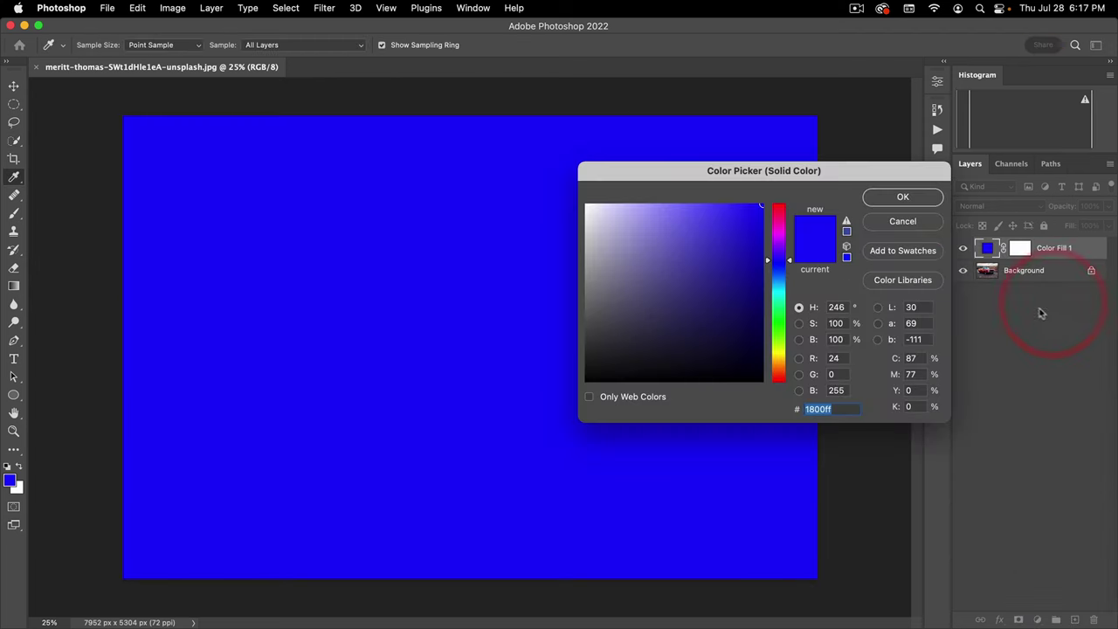
{"action": "left_click_drag", "start_coordinate": [778, 293], "coordinate": [780, 328]}
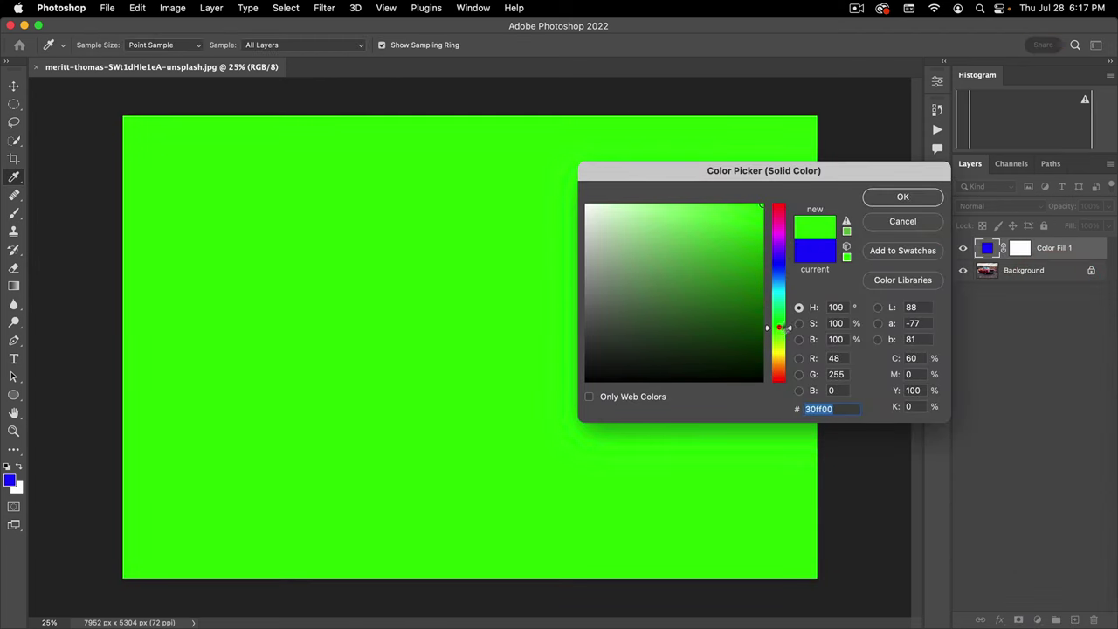
{"action": "left_click", "coordinate": [896, 199]}
- Duplicate the Background layer, place the copy above the green fill, and mask out its surroundings with Remove Background
{"action": "left_click_drag", "start_coordinate": [1003, 272], "coordinate": [1076, 618]}
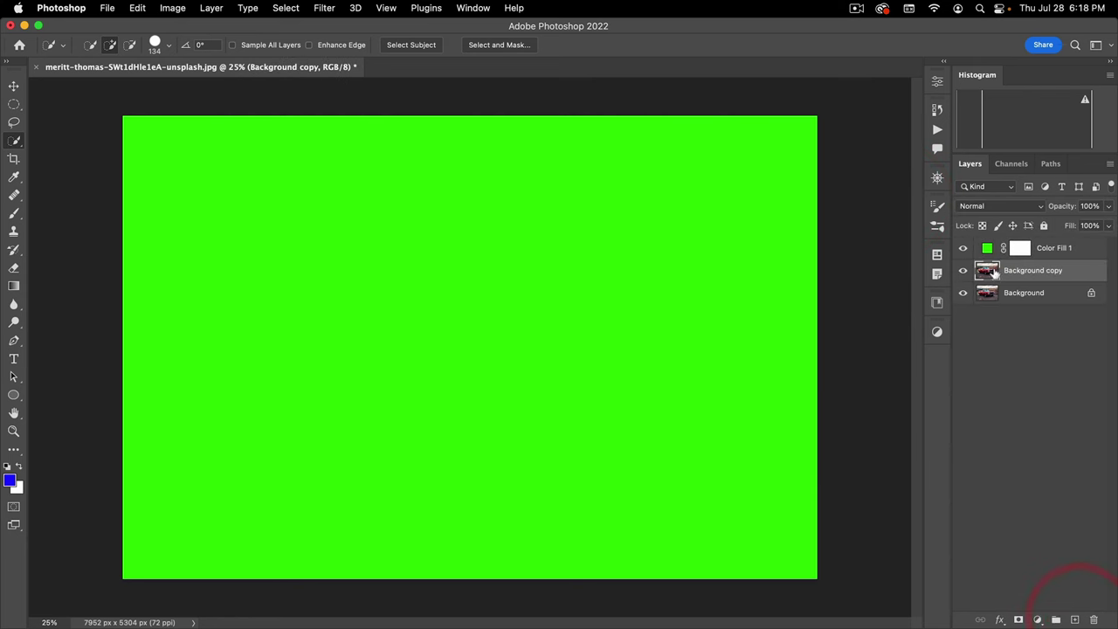
{"action": "left_click_drag", "start_coordinate": [994, 273], "coordinate": [994, 249]}
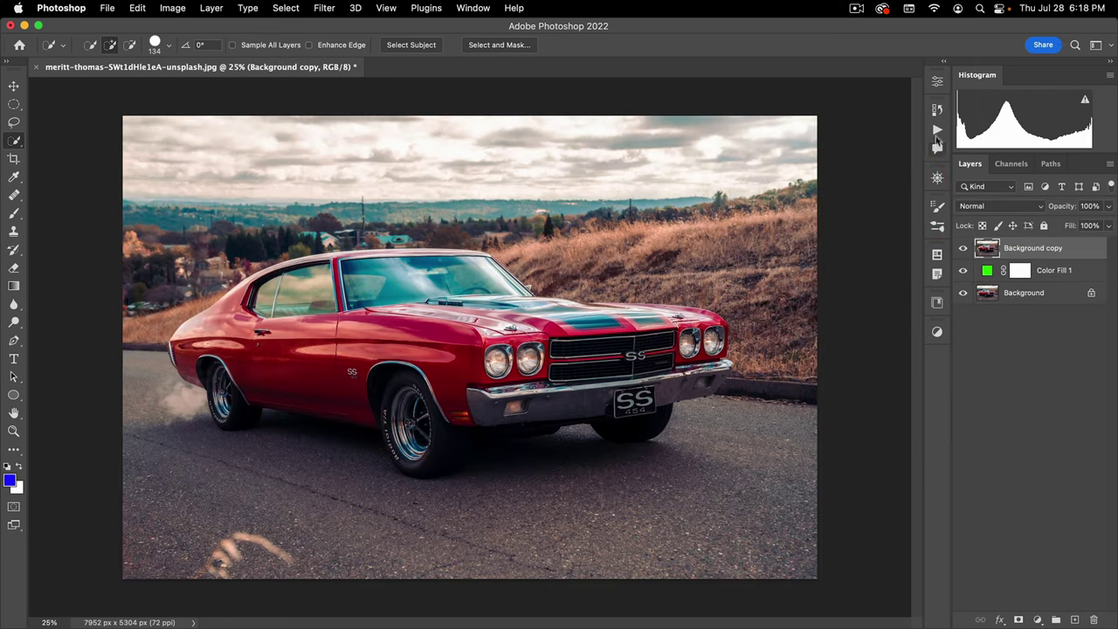
{"action": "left_click", "coordinate": [936, 85]}
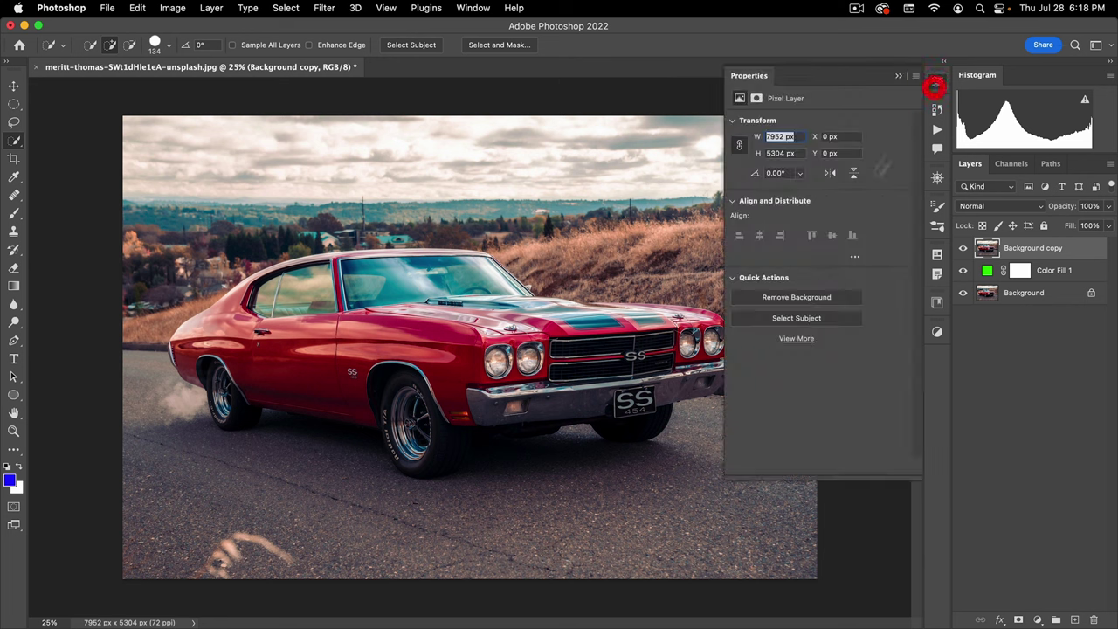
{"action": "left_click", "coordinate": [812, 300]}
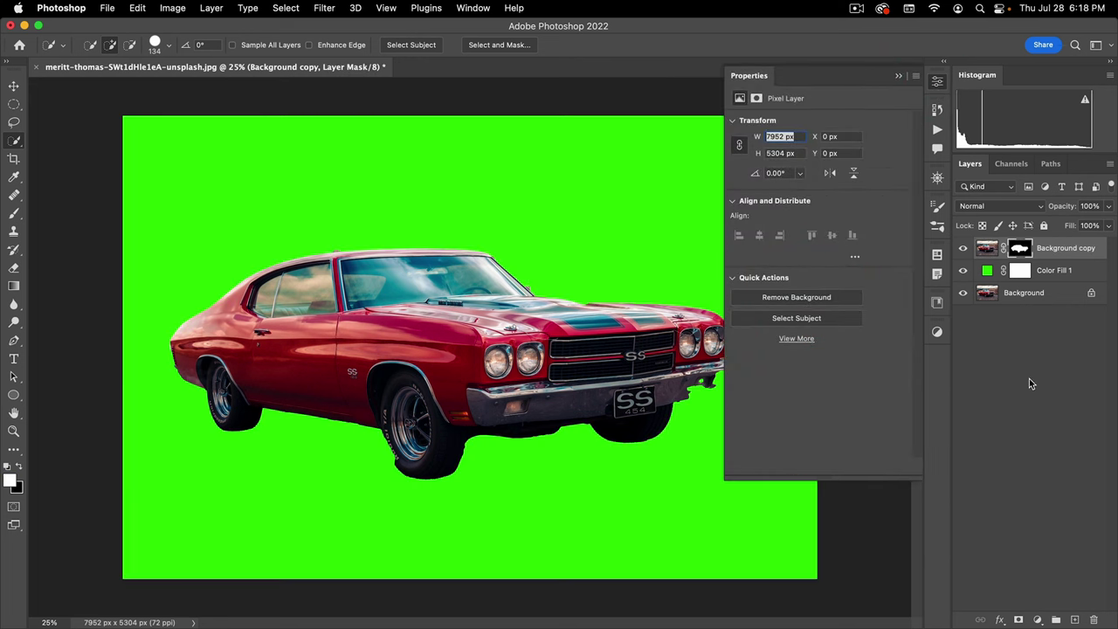
- Examine the cutout's edges against the green fill along the front bumper, wheels, sill and rear quarter of the car
{"action": "left_click", "coordinate": [1030, 381]}
{"action": "left_click", "coordinate": [937, 81]}
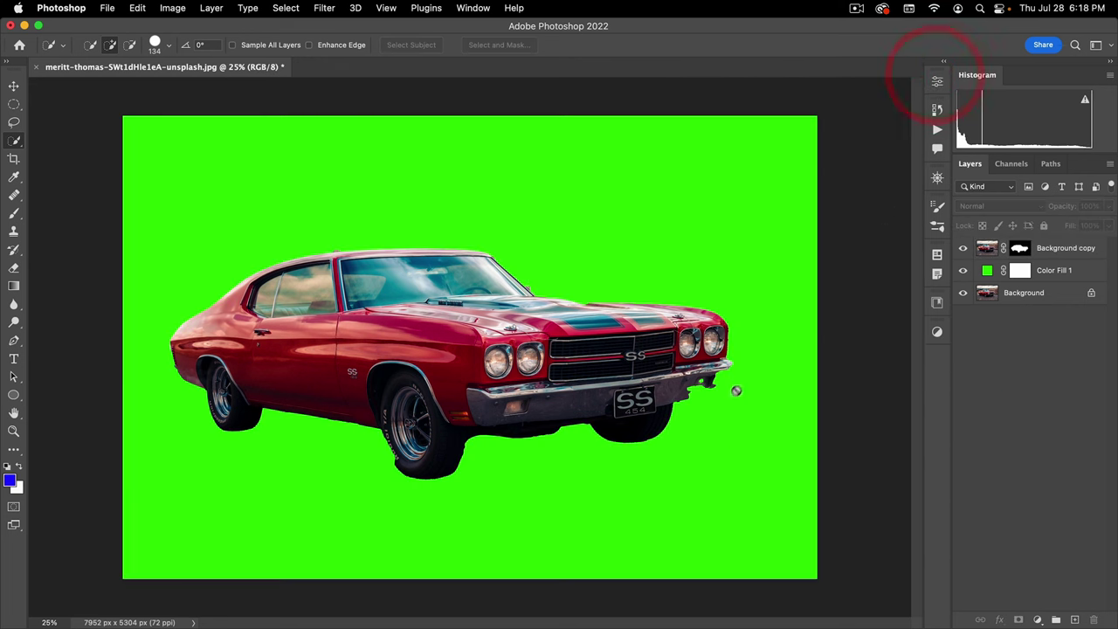
{"action": "left_click", "coordinate": [736, 391], "text": "super"}
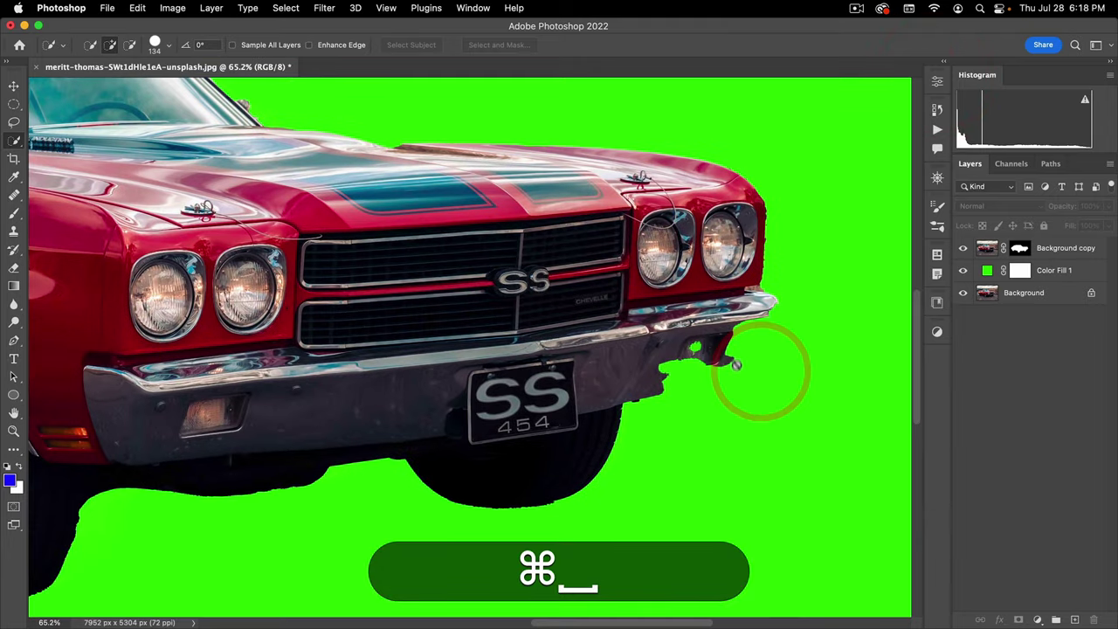
{"action": "left_click_drag", "start_coordinate": [595, 463], "coordinate": [858, 350]}
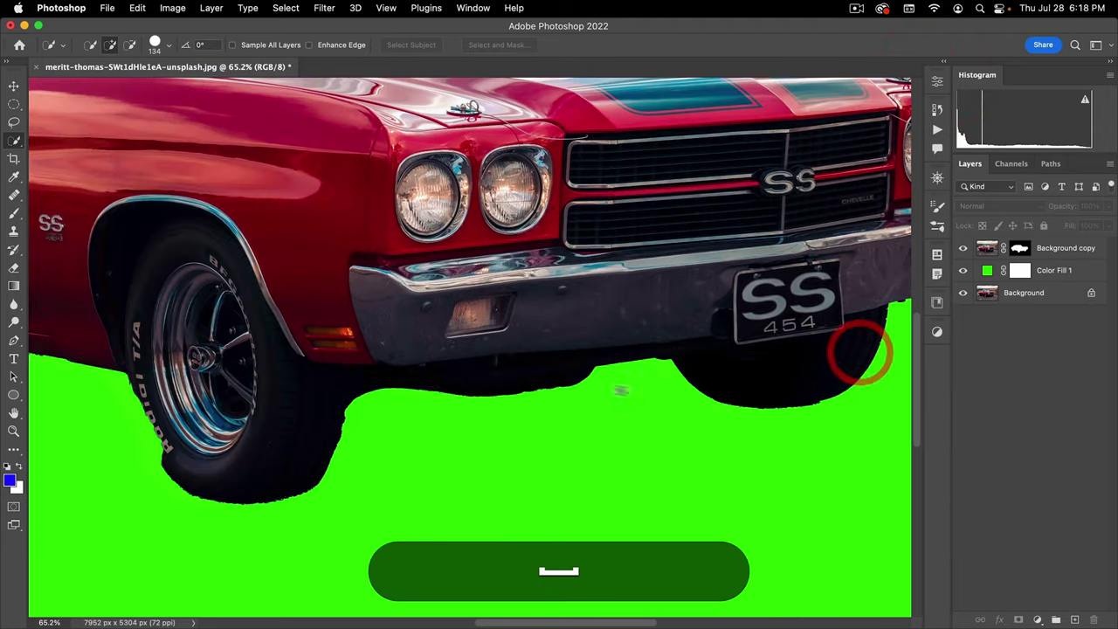
{"action": "left_click_drag", "start_coordinate": [337, 423], "coordinate": [576, 407]}
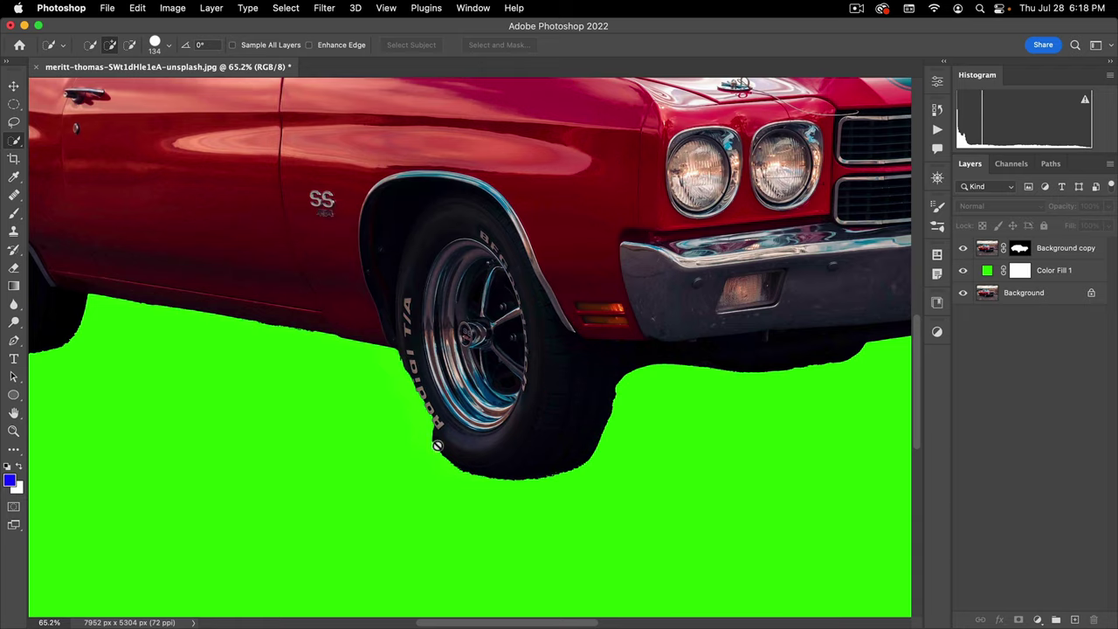
{"action": "left_click_drag", "start_coordinate": [336, 409], "coordinate": [613, 428]}
{"action": "left_click", "coordinate": [634, 335], "text": "super"}
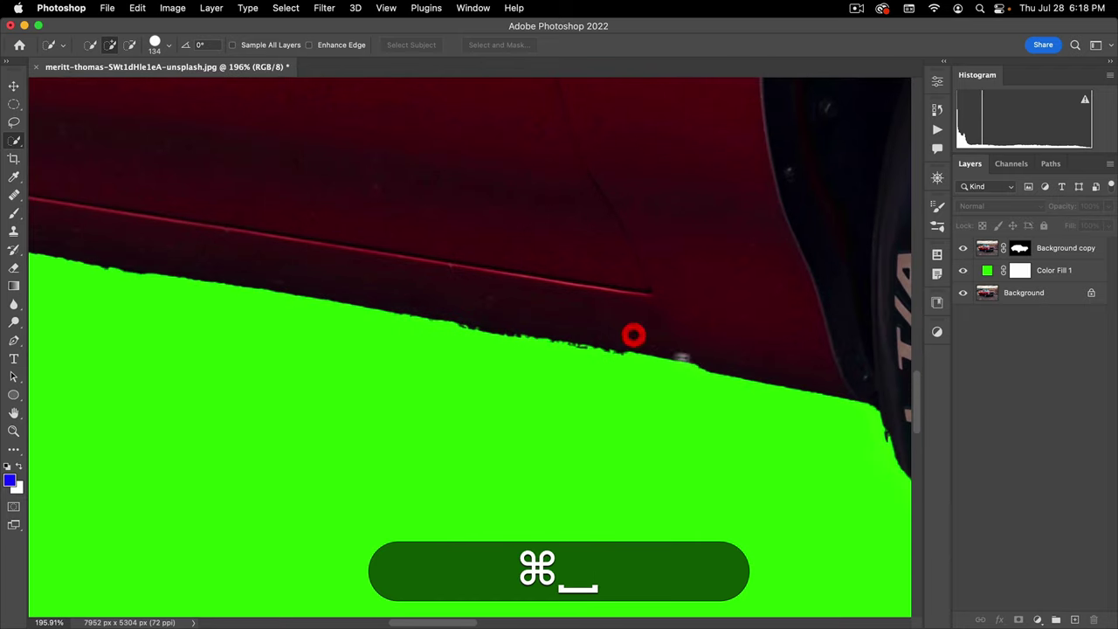
{"action": "left_click_drag", "start_coordinate": [412, 324], "coordinate": [668, 329]}
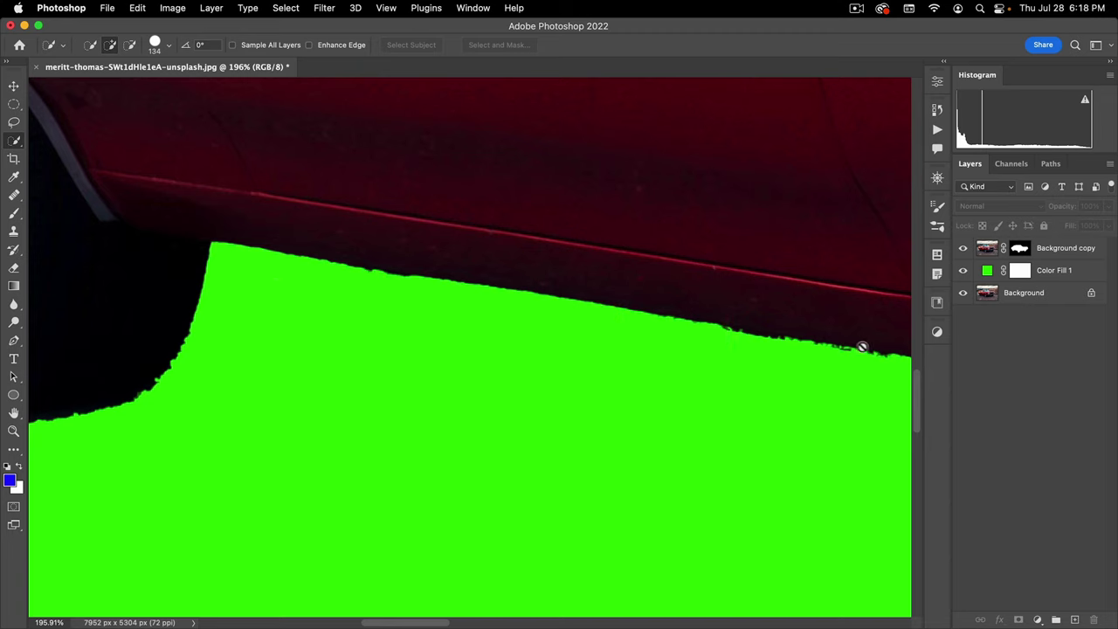
{"action": "left_click_drag", "start_coordinate": [333, 291], "coordinate": [818, 457]}
{"action": "left_click_drag", "start_coordinate": [378, 384], "coordinate": [471, 497]}
{"action": "left_click_drag", "start_coordinate": [336, 288], "coordinate": [399, 472]}
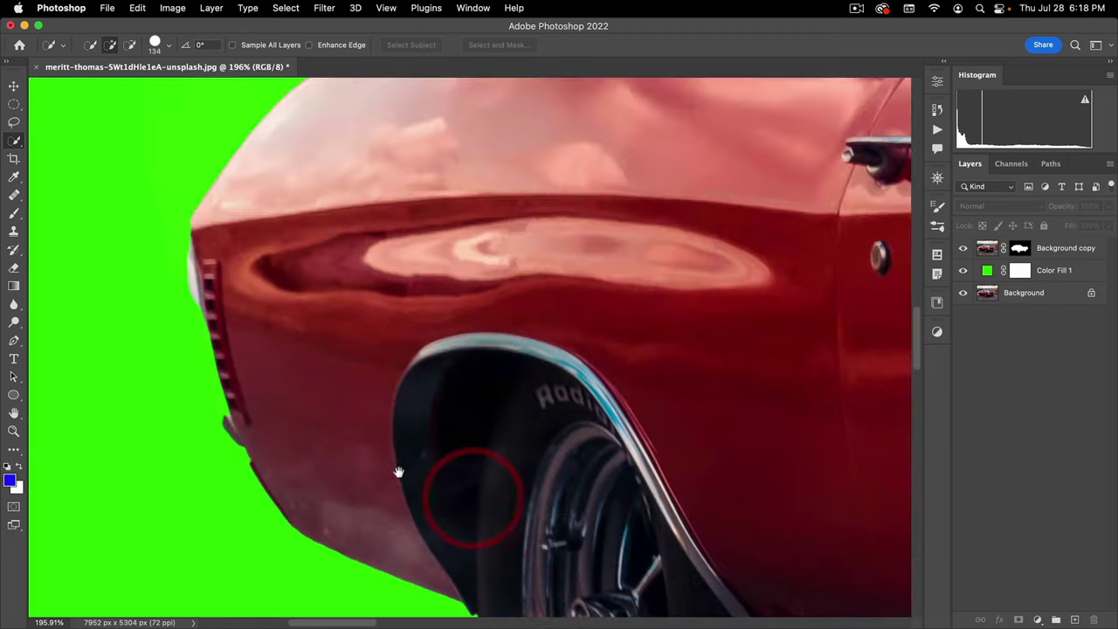
{"action": "left_click_drag", "start_coordinate": [189, 315], "coordinate": [377, 464]}
- Compare the car's rear and roof edges with the original photo by toggling the green fill, and inspect the whole cutout
{"action": "left_click", "coordinate": [964, 271]}
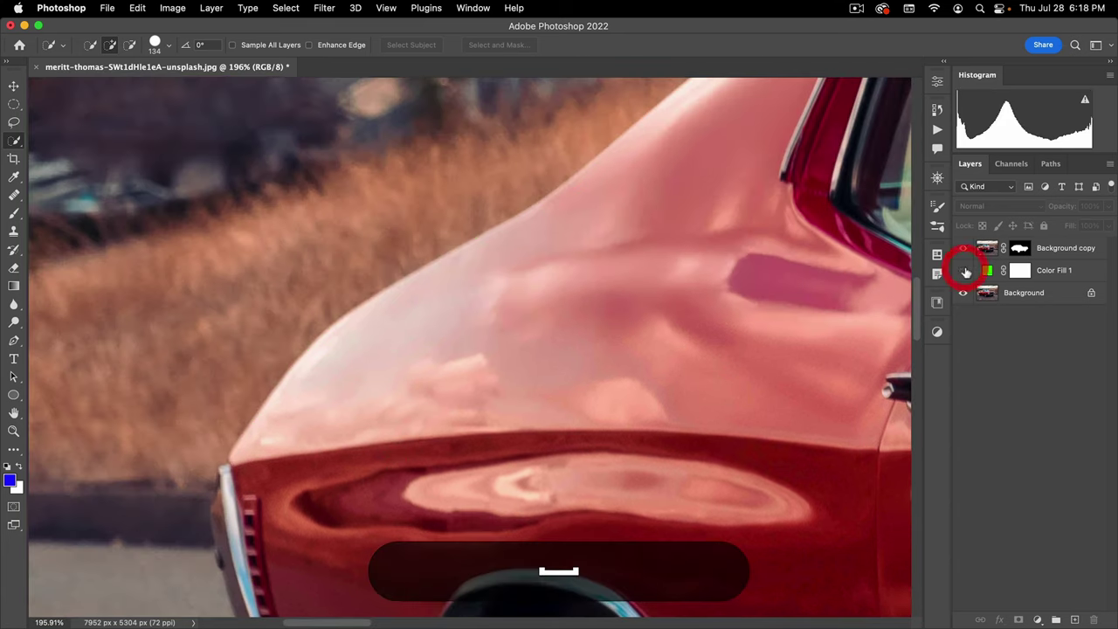
{"action": "left_click", "coordinate": [964, 271]}
{"action": "left_click_drag", "start_coordinate": [265, 478], "coordinate": [409, 276]}
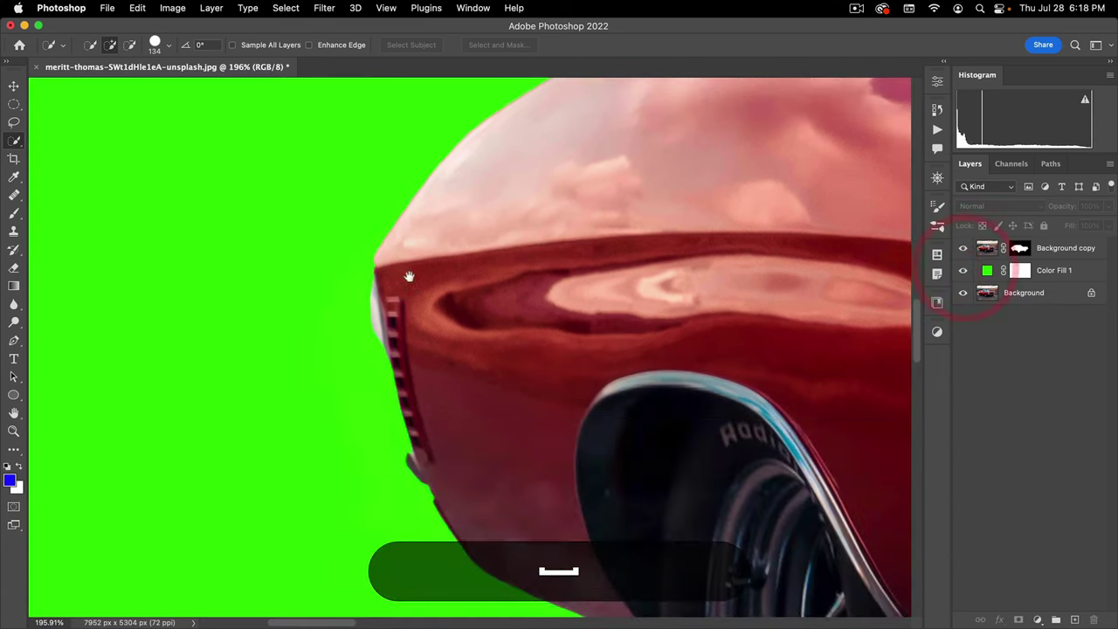
{"action": "left_click", "coordinate": [964, 271]}
{"action": "left_click", "coordinate": [964, 271]}
{"action": "left_click_drag", "start_coordinate": [609, 169], "coordinate": [319, 491]}
{"action": "left_click_drag", "start_coordinate": [560, 318], "coordinate": [197, 521]}
{"action": "left_click_drag", "start_coordinate": [654, 194], "coordinate": [210, 377]}
{"action": "left_click_drag", "start_coordinate": [722, 260], "coordinate": [235, 255]}
{"action": "left_click_drag", "start_coordinate": [735, 326], "coordinate": [748, 242]}
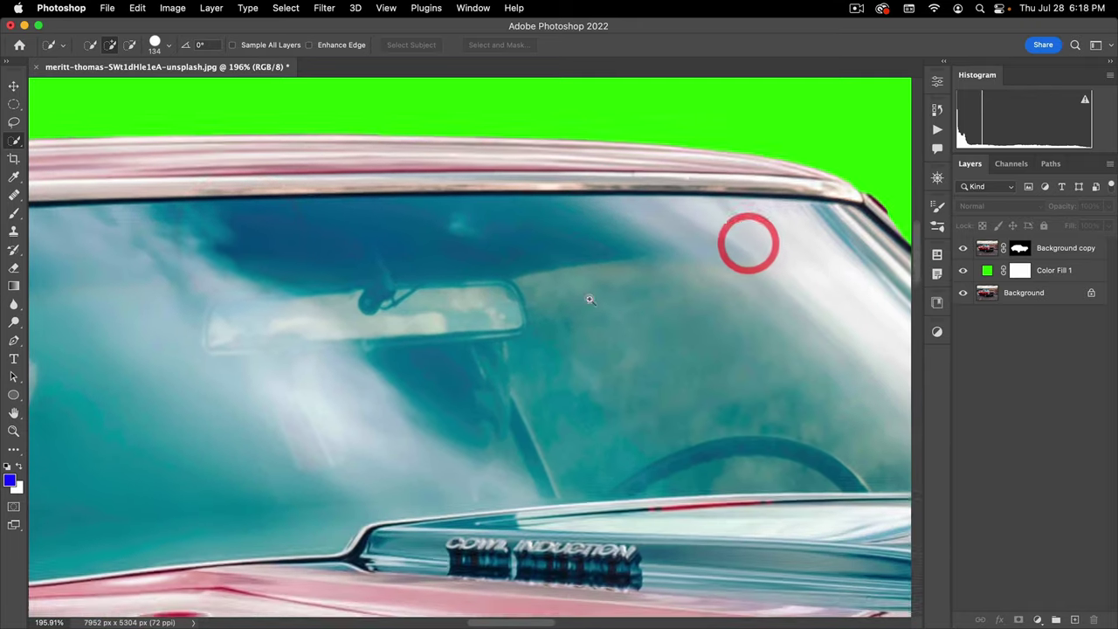
{"action": "left_click_drag", "start_coordinate": [589, 298], "coordinate": [494, 328]}
{"action": "left_click_drag", "start_coordinate": [592, 404], "coordinate": [574, 424]}
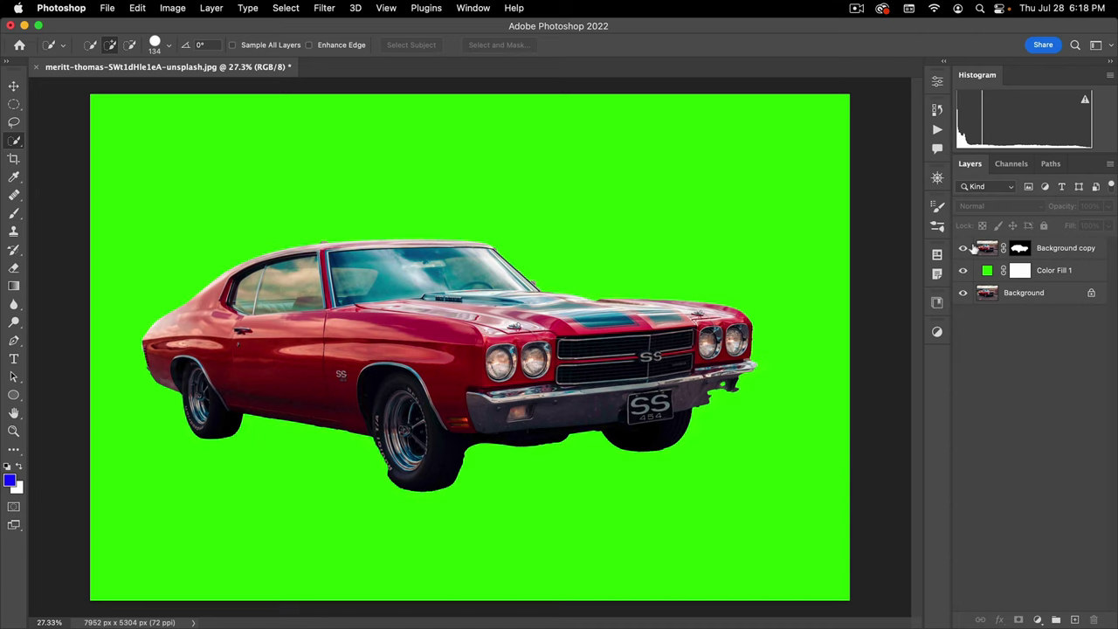
- Disable the layer mask on the Background copy layer so the full car photo shows
{"action": "left_click", "coordinate": [1019, 251]}
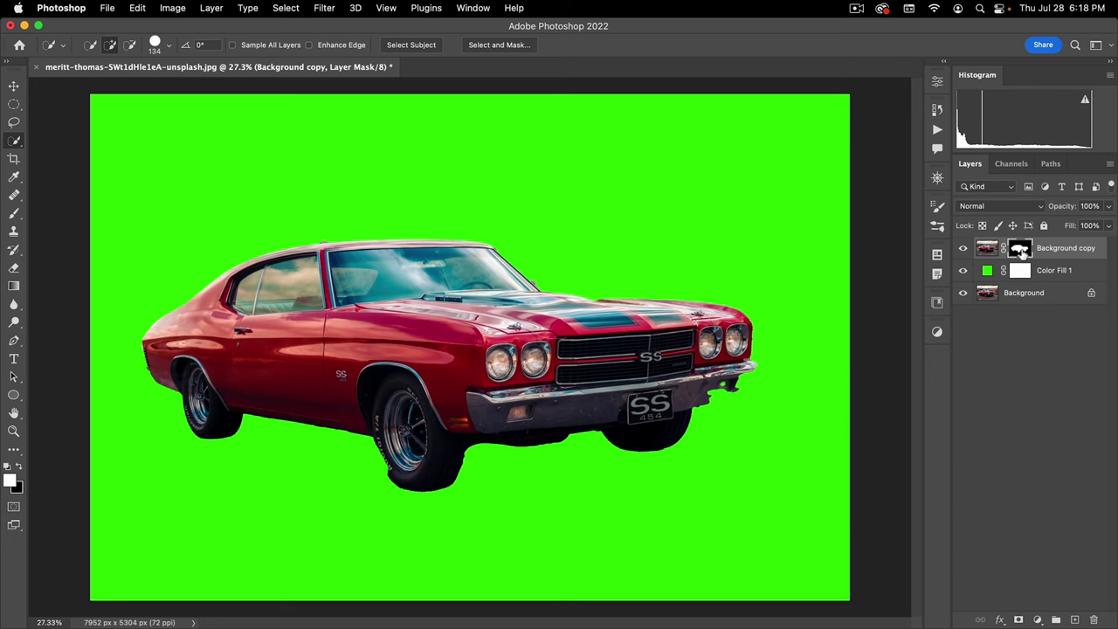
{"action": "left_click", "coordinate": [1020, 250], "text": "shift"}
{"action": "key", "text": "shift+v"}
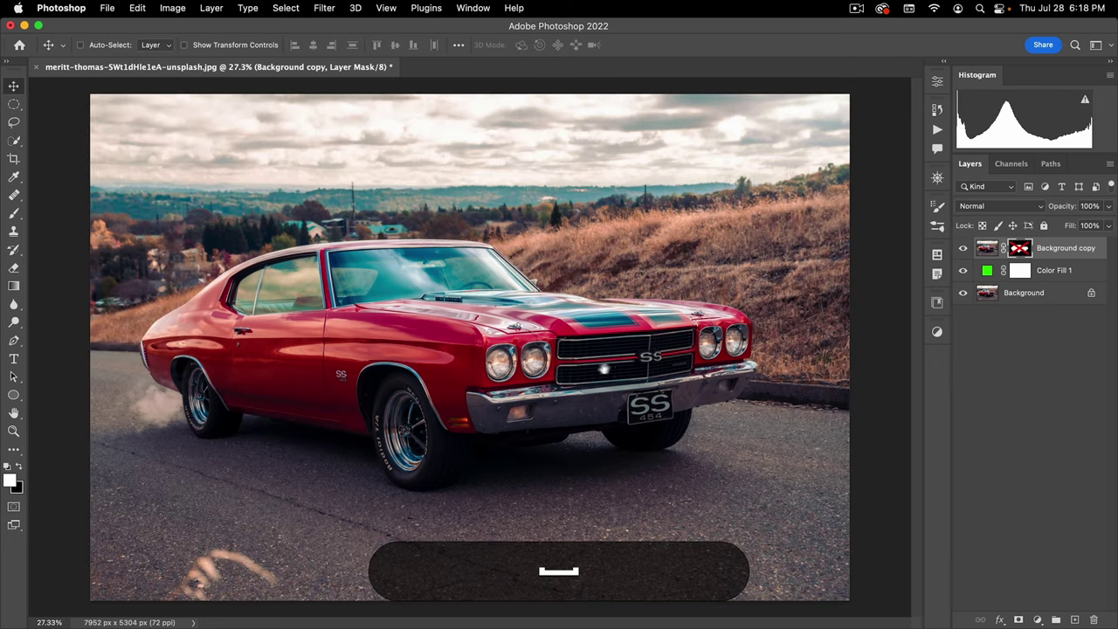
{"action": "left_click", "coordinate": [638, 364]}
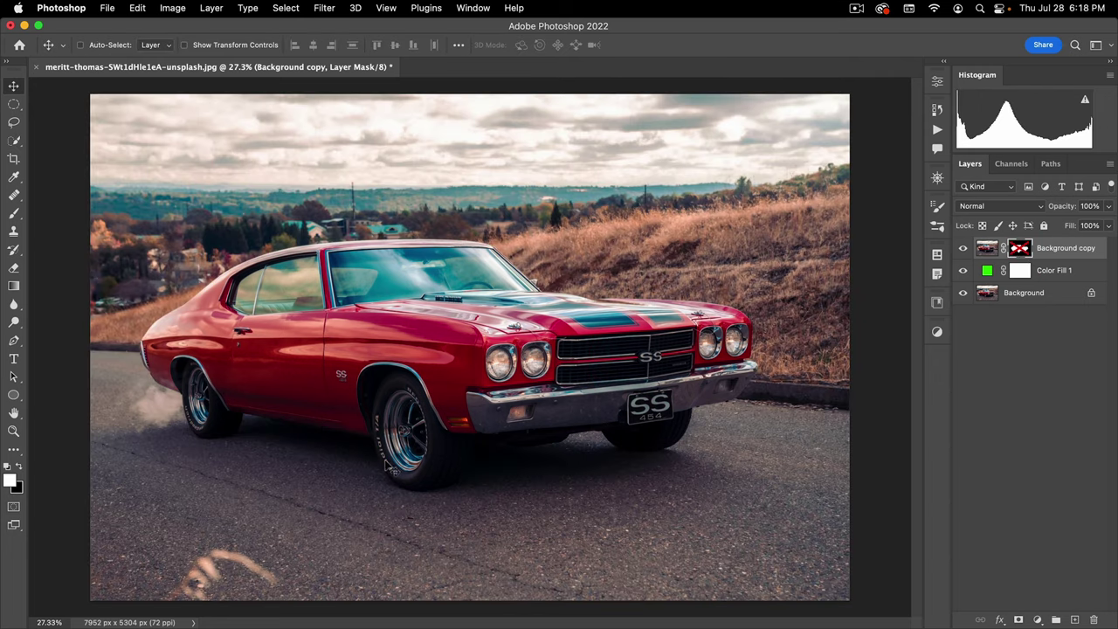
- Try selecting the car's rear pillar and roofline with straight Lasso segments, check the selection edge up close, and deselect
{"action": "left_click_drag", "start_coordinate": [186, 291], "coordinate": [253, 252]}
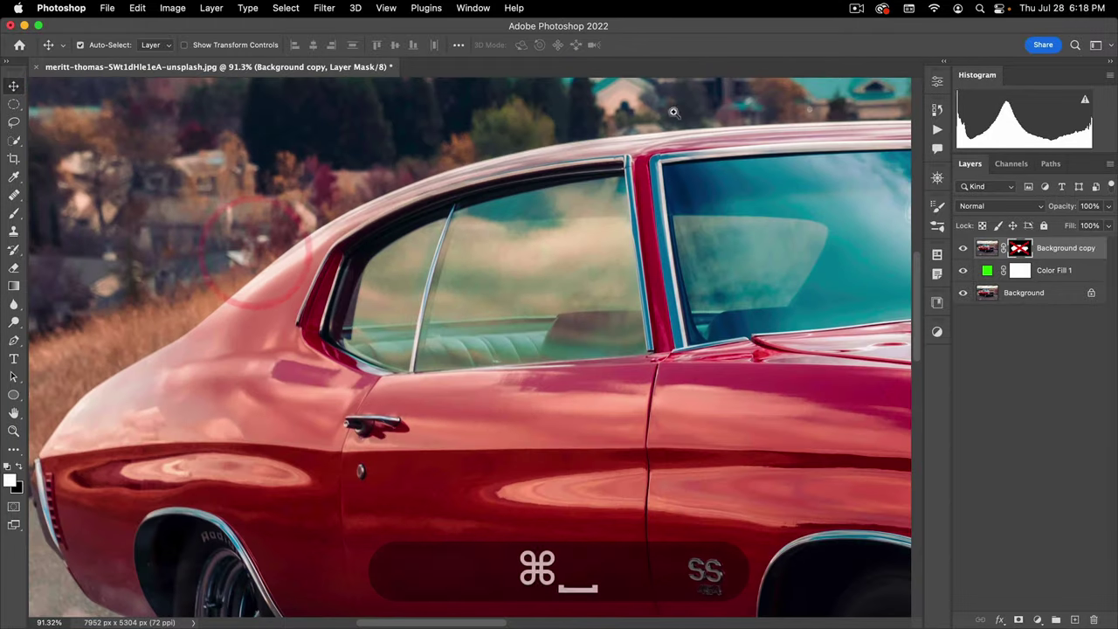
{"action": "left_click_drag", "start_coordinate": [133, 212], "coordinate": [232, 197]}
{"action": "left_click", "coordinate": [13, 123]}
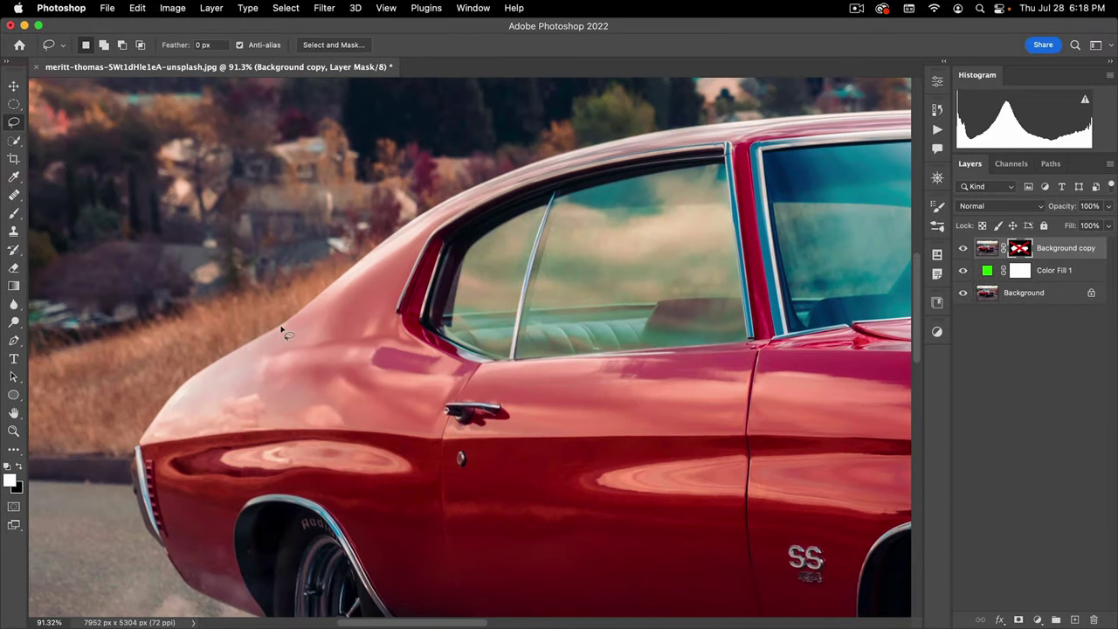
{"action": "key", "text": "alt"}
{"action": "left_click", "coordinate": [348, 276]}
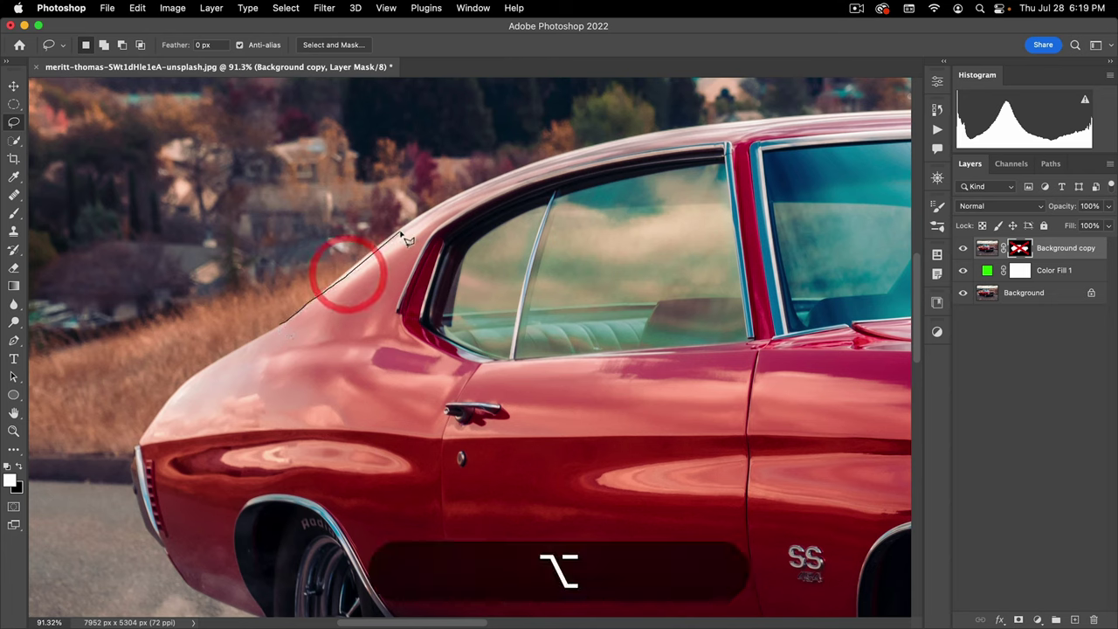
{"action": "left_click", "coordinate": [454, 195]}
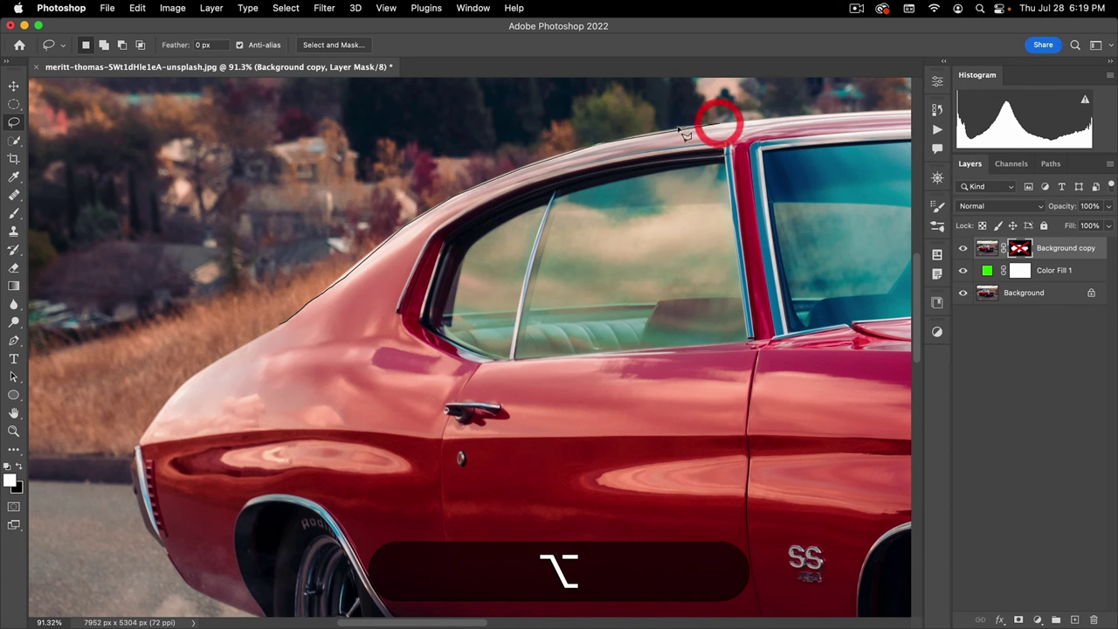
{"action": "left_click_drag", "start_coordinate": [592, 152], "coordinate": [661, 123]}
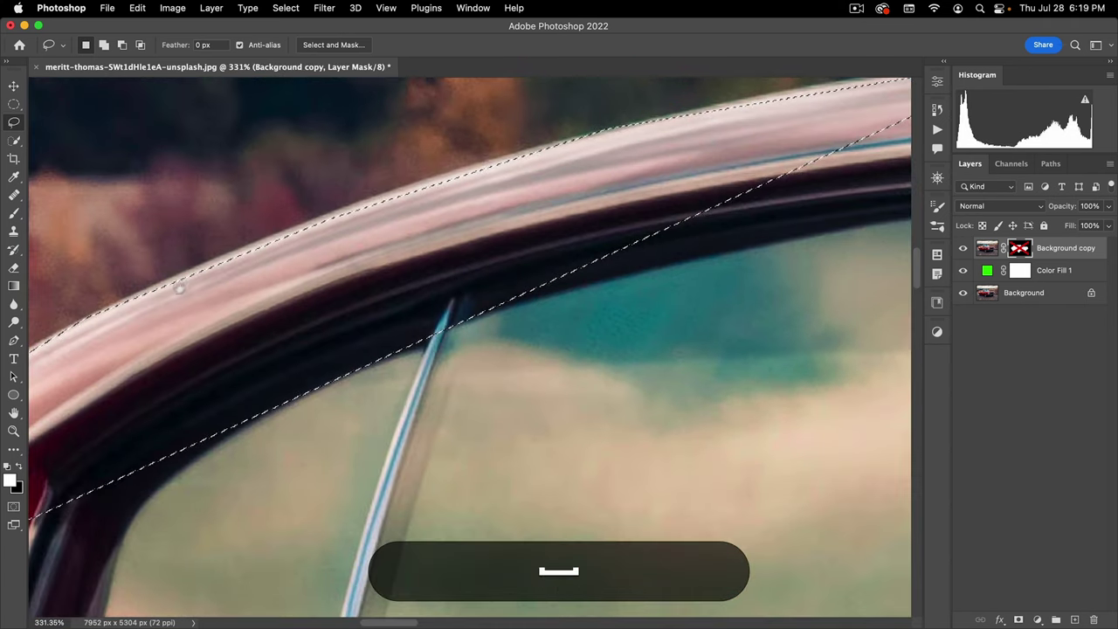
{"action": "left_click", "coordinate": [569, 178], "text": "alt"}
{"action": "left_click", "coordinate": [399, 275], "text": "alt"}
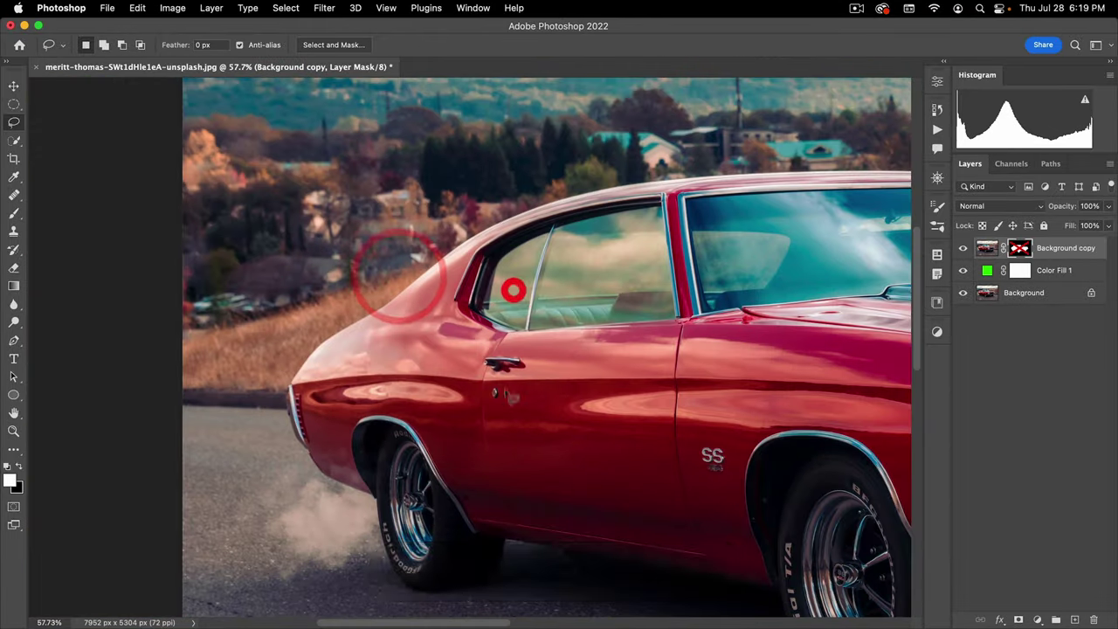
- Add a Curves adjustment layer above the Background copy, raise its black point, and lift the midtones from input 103 to output 184
{"action": "left_click_drag", "start_coordinate": [574, 386], "coordinate": [402, 332]}
{"action": "left_click_drag", "start_coordinate": [531, 329], "coordinate": [510, 337]}
{"action": "left_click_drag", "start_coordinate": [675, 357], "coordinate": [526, 362]}
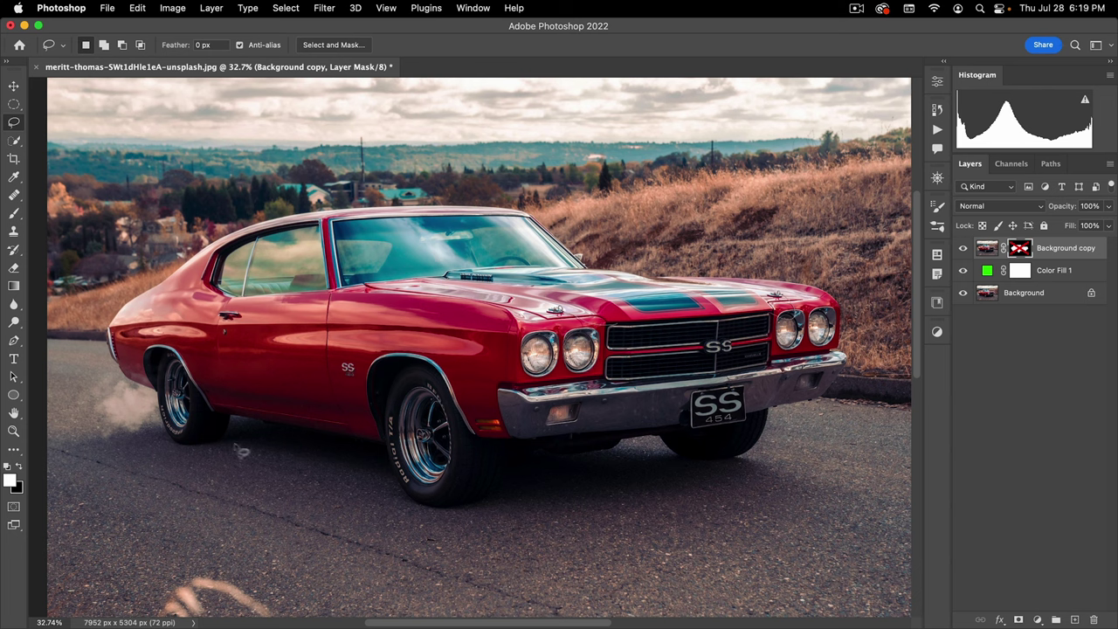
{"action": "left_click", "coordinate": [1030, 356]}
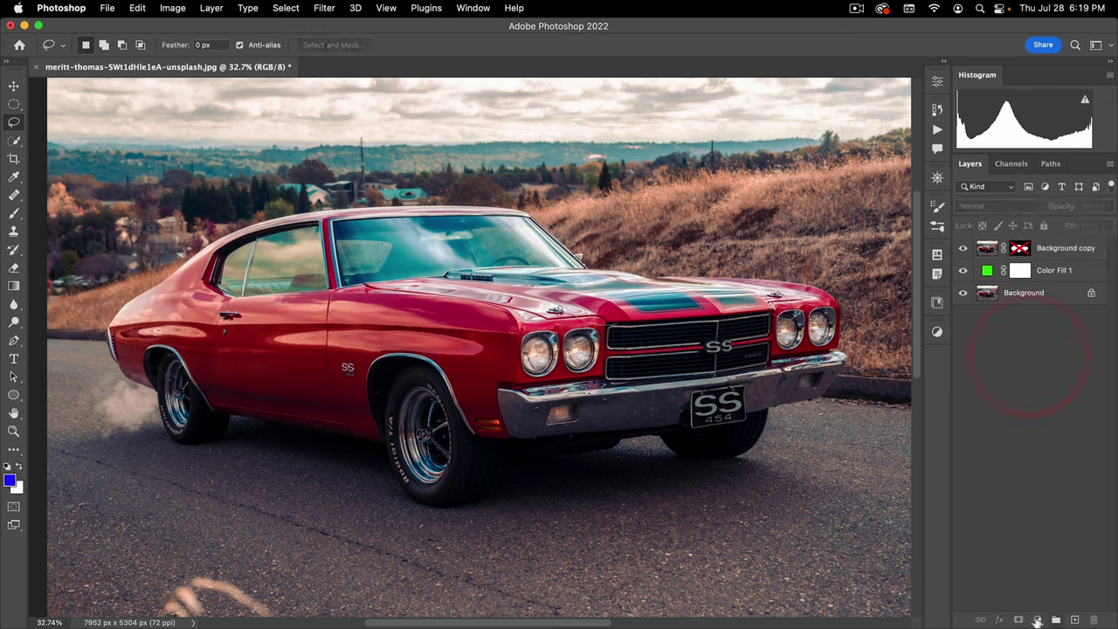
{"action": "left_click", "coordinate": [1037, 620]}
{"action": "left_click", "coordinate": [1064, 384]}
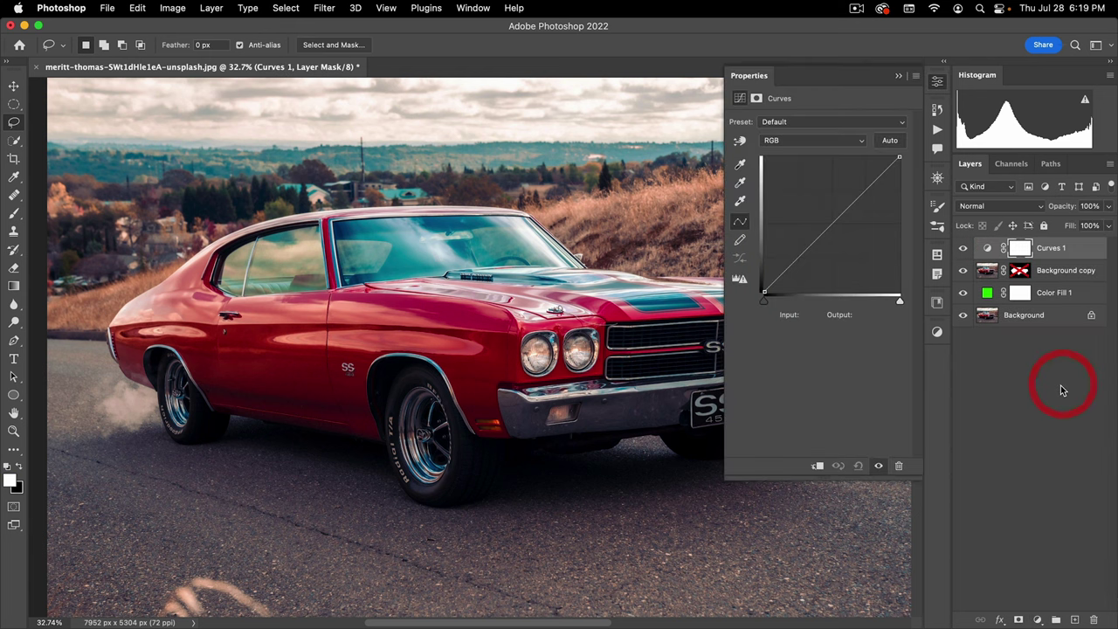
{"action": "left_click_drag", "start_coordinate": [764, 293], "coordinate": [764, 268]}
{"action": "left_click_drag", "start_coordinate": [822, 226], "coordinate": [818, 194]}
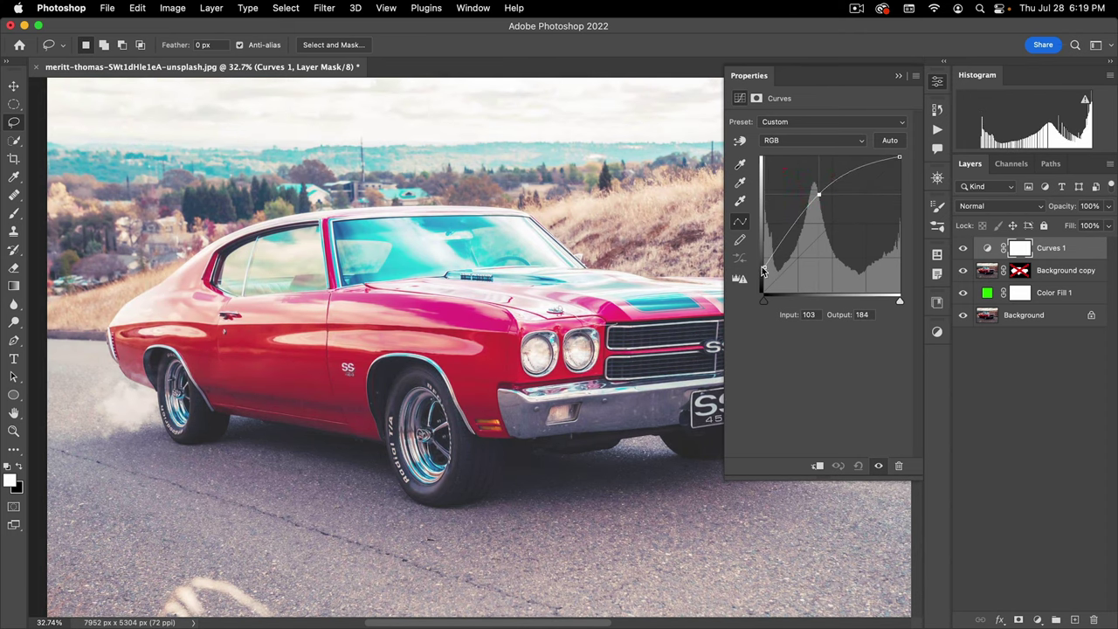
{"action": "left_click_drag", "start_coordinate": [773, 254], "coordinate": [776, 242]}
- Compare the car photo with and without the Curves adjustment by toggling its visibility, leaving it on
{"action": "left_click", "coordinate": [988, 380]}
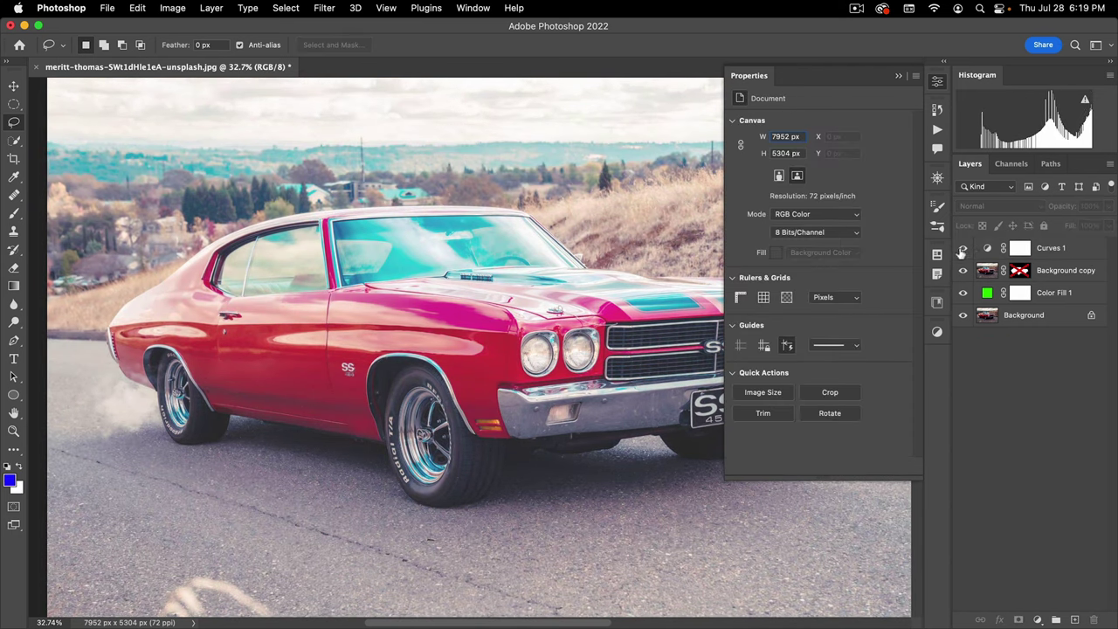
{"action": "left_click", "coordinate": [939, 82]}
{"action": "left_click", "coordinate": [963, 249]}
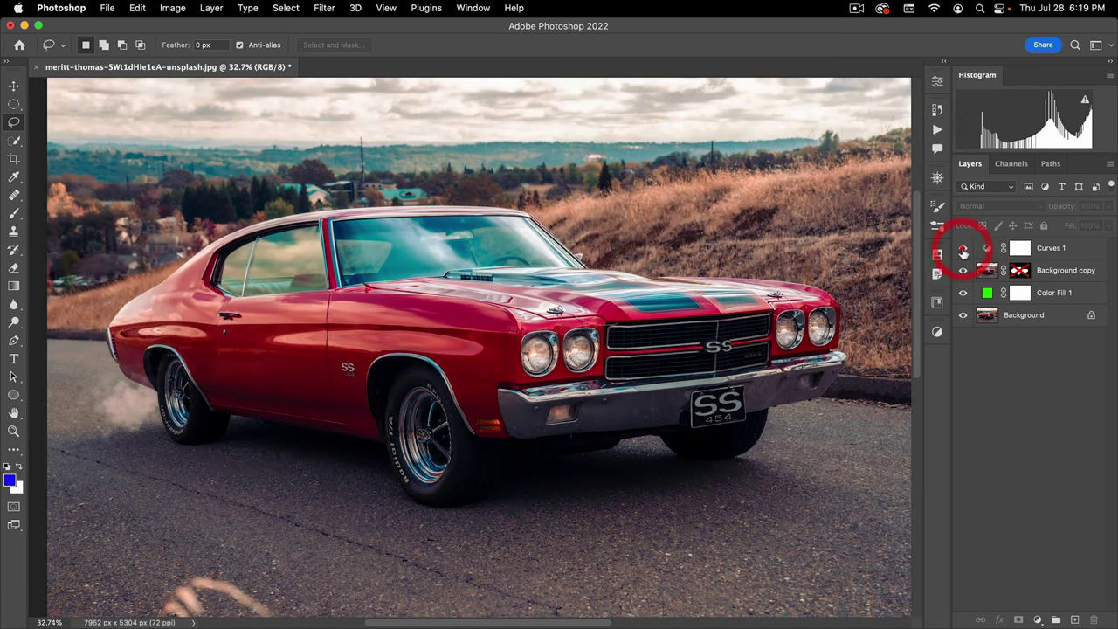
{"action": "left_click", "coordinate": [963, 249]}
{"action": "left_click", "coordinate": [963, 249]}
{"action": "left_click", "coordinate": [963, 249]}
- Target the Background copy's image instead of its mask and set up the Pen tool in Path mode
{"action": "left_click", "coordinate": [988, 270]}
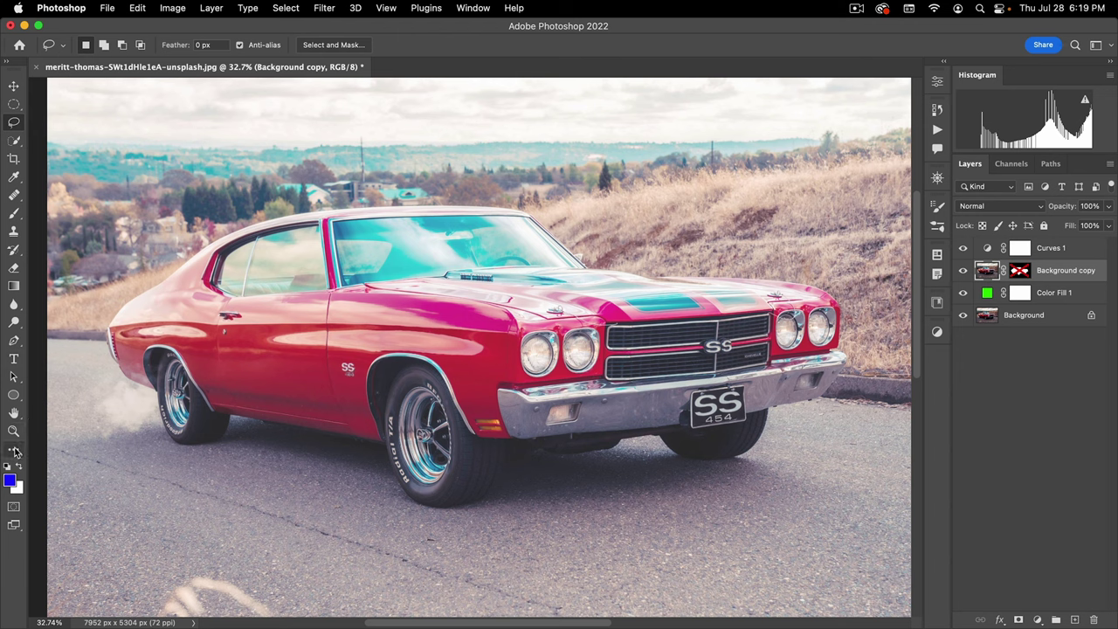
{"action": "left_click", "coordinate": [13, 340]}
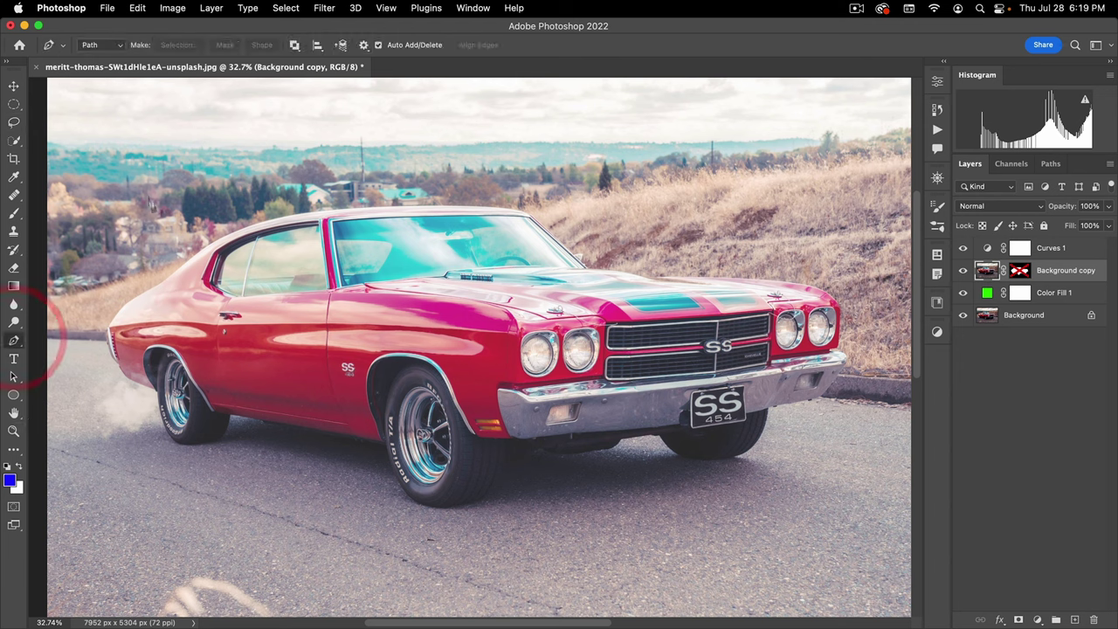
{"action": "left_click", "coordinate": [93, 45]}
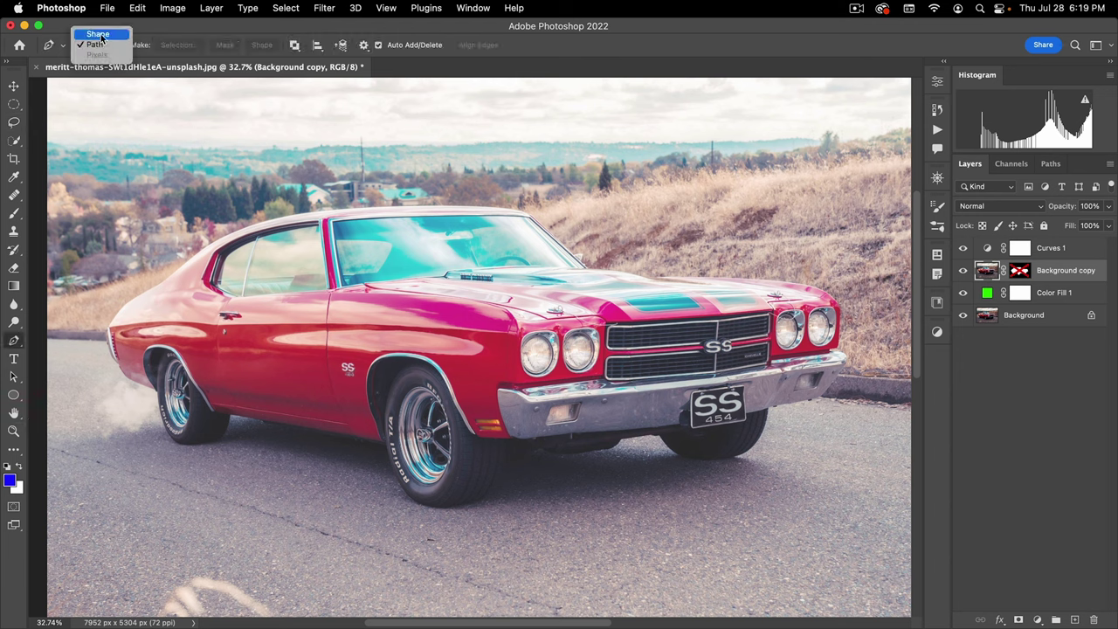
{"action": "left_click", "coordinate": [98, 44]}
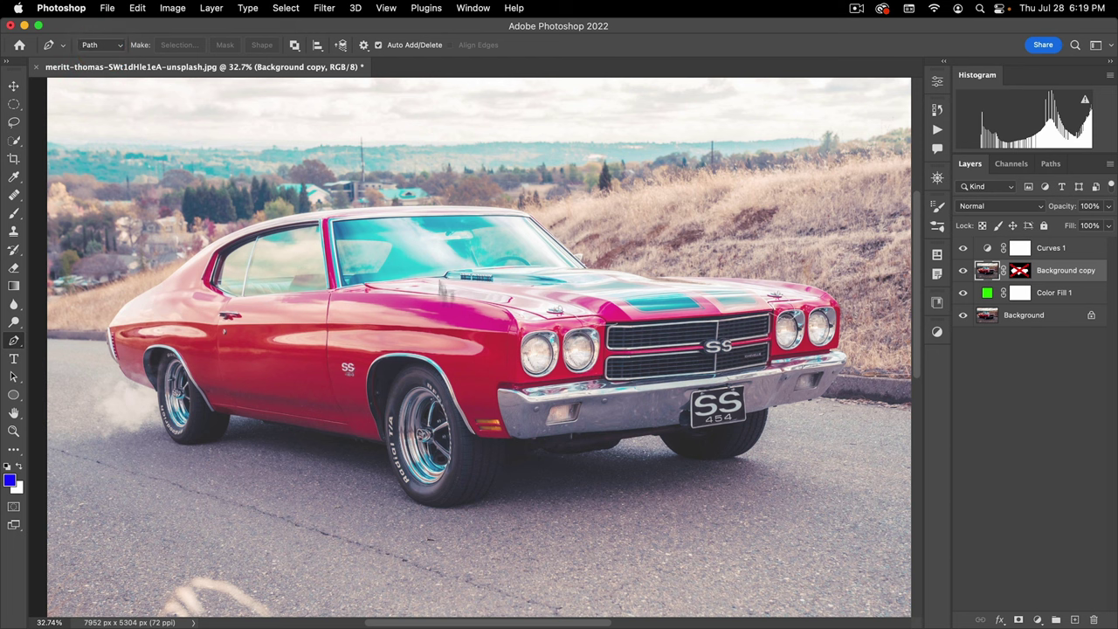
- Start the path at the roof's front corner above the windshield and curve it over the front end of the roof
{"action": "left_click_drag", "start_coordinate": [448, 233], "coordinate": [564, 291]}
{"action": "left_click_drag", "start_coordinate": [627, 265], "coordinate": [757, 231]}
{"action": "left_click_drag", "start_coordinate": [658, 280], "coordinate": [748, 201]}
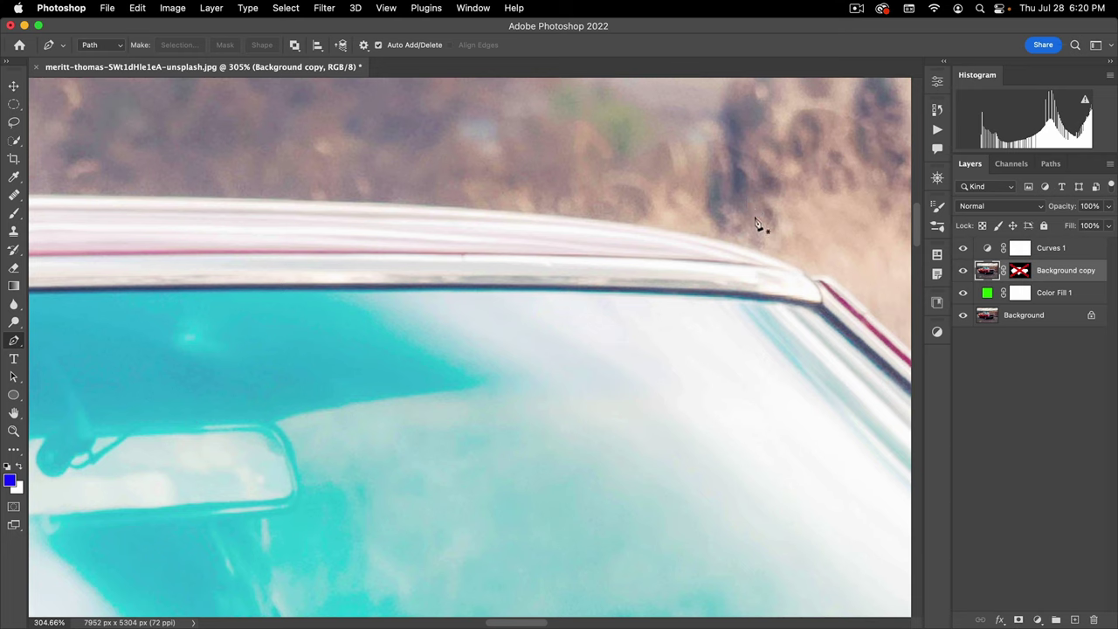
{"action": "left_click", "coordinate": [809, 278]}
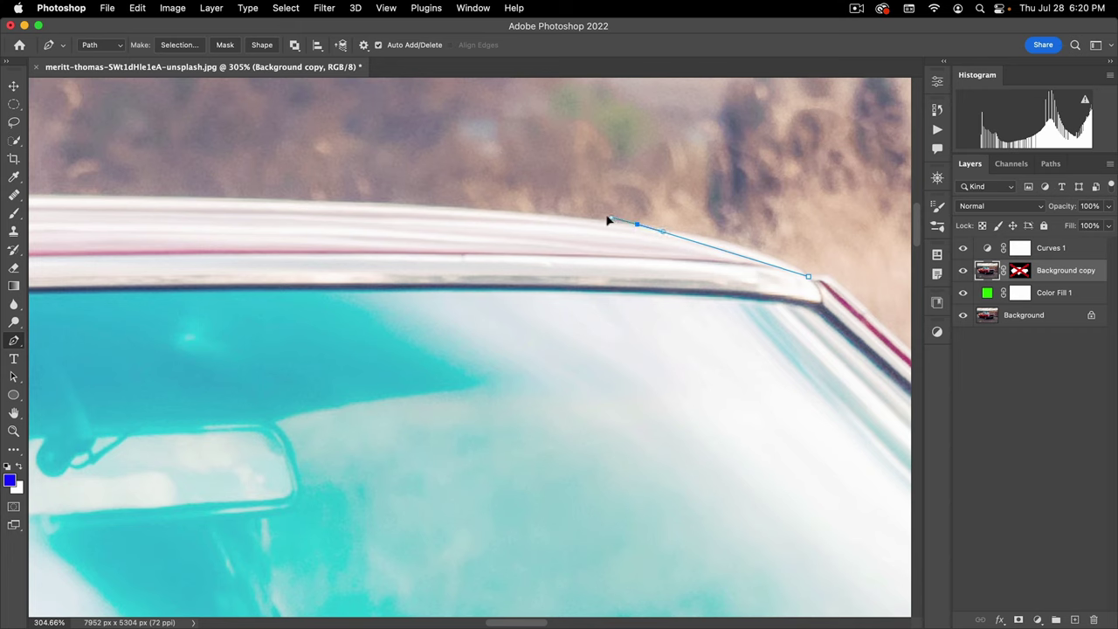
{"action": "left_click_drag", "start_coordinate": [577, 212], "coordinate": [514, 213]}
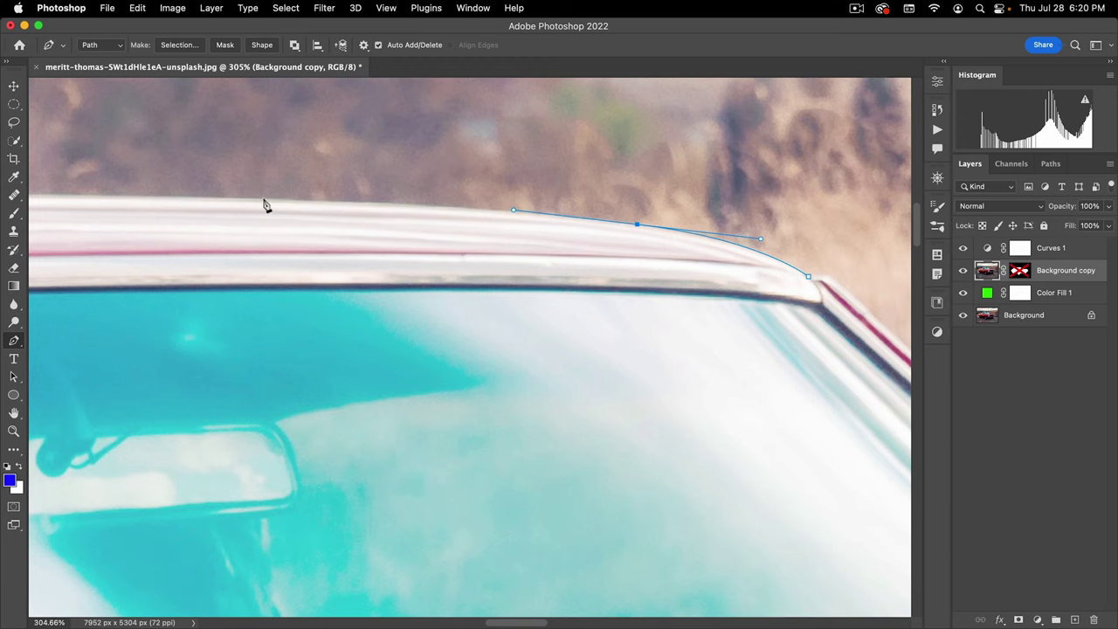
- Extend the path along the roofline past the windshield and above the rear side window, refining the curve's handle to fit the roof edge
{"action": "left_click_drag", "start_coordinate": [263, 200], "coordinate": [847, 198]}
{"action": "key", "text": "space"}
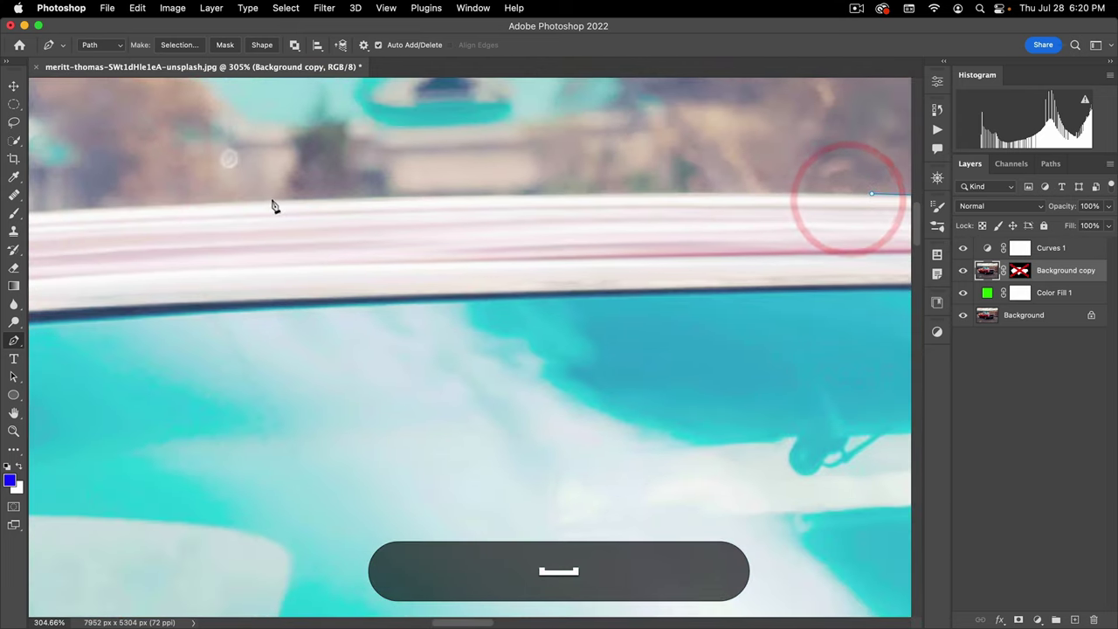
{"action": "left_click_drag", "start_coordinate": [270, 202], "coordinate": [892, 189]}
{"action": "key", "text": "space"}
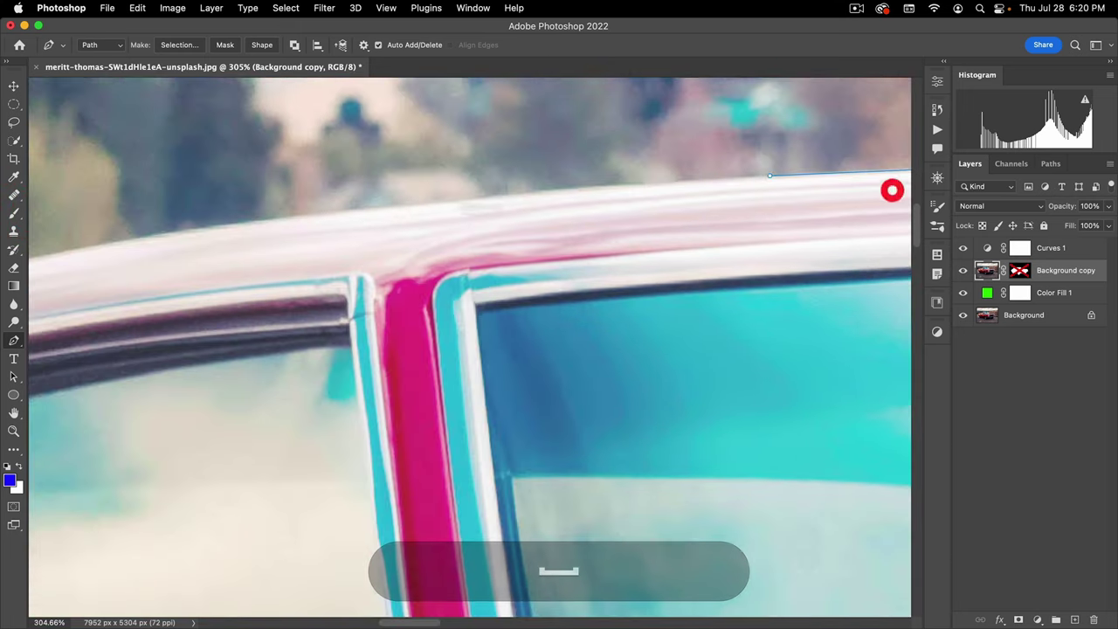
{"action": "left_click_drag", "start_coordinate": [318, 215], "coordinate": [808, 192]}
{"action": "key", "text": "space"}
{"action": "left_click_drag", "start_coordinate": [297, 287], "coordinate": [554, 242]}
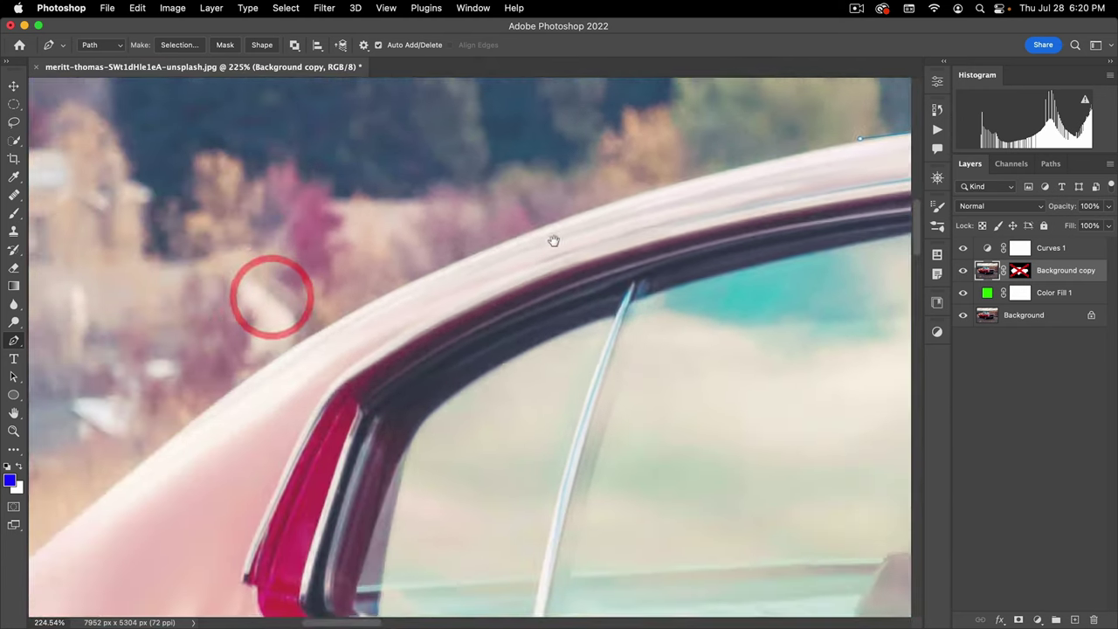
{"action": "left_click_drag", "start_coordinate": [439, 272], "coordinate": [229, 367]}
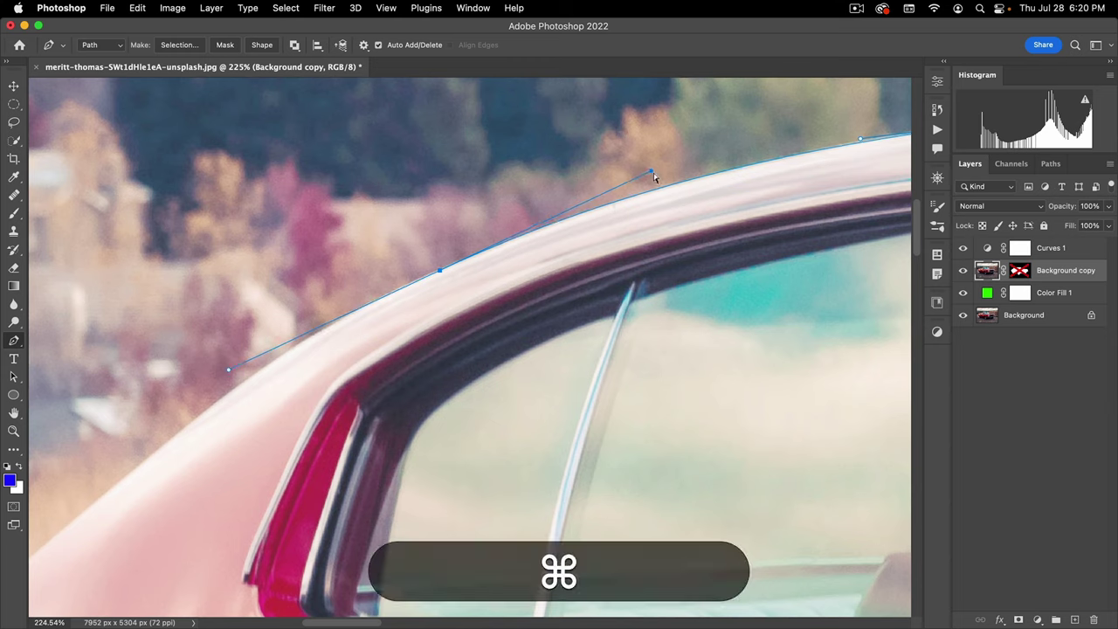
{"action": "left_click_drag", "start_coordinate": [654, 174], "coordinate": [626, 184], "text": "super"}
- Trace the rear pillar and rear deck with curved path segments to the tail corner where the body meets the bumper
{"action": "left_click_drag", "start_coordinate": [384, 337], "coordinate": [600, 150]}
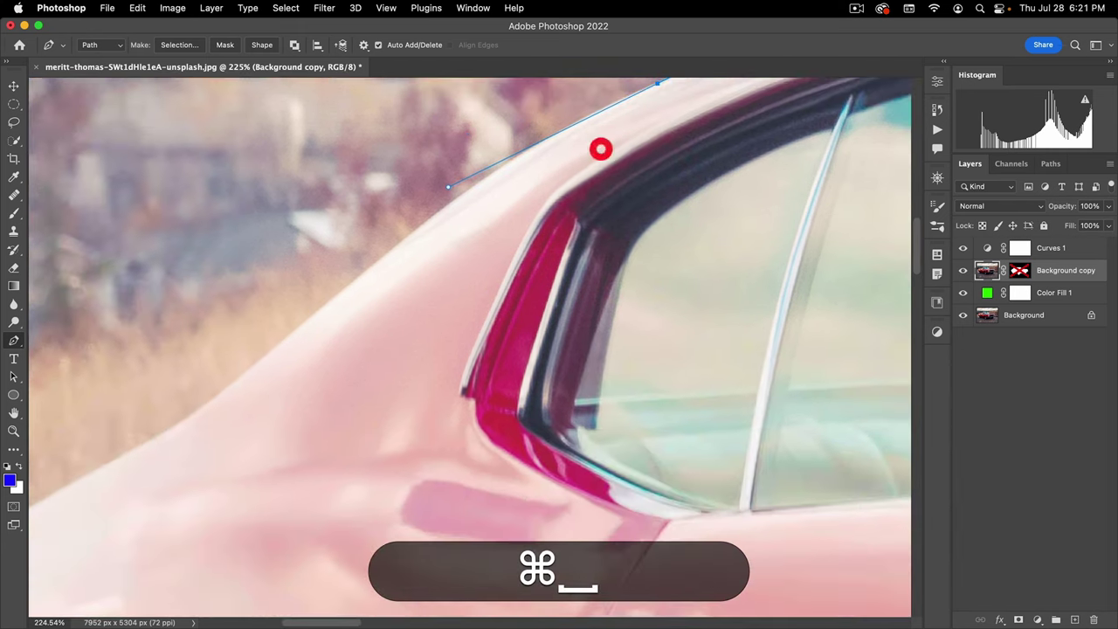
{"action": "left_click_drag", "start_coordinate": [347, 287], "coordinate": [625, 200]}
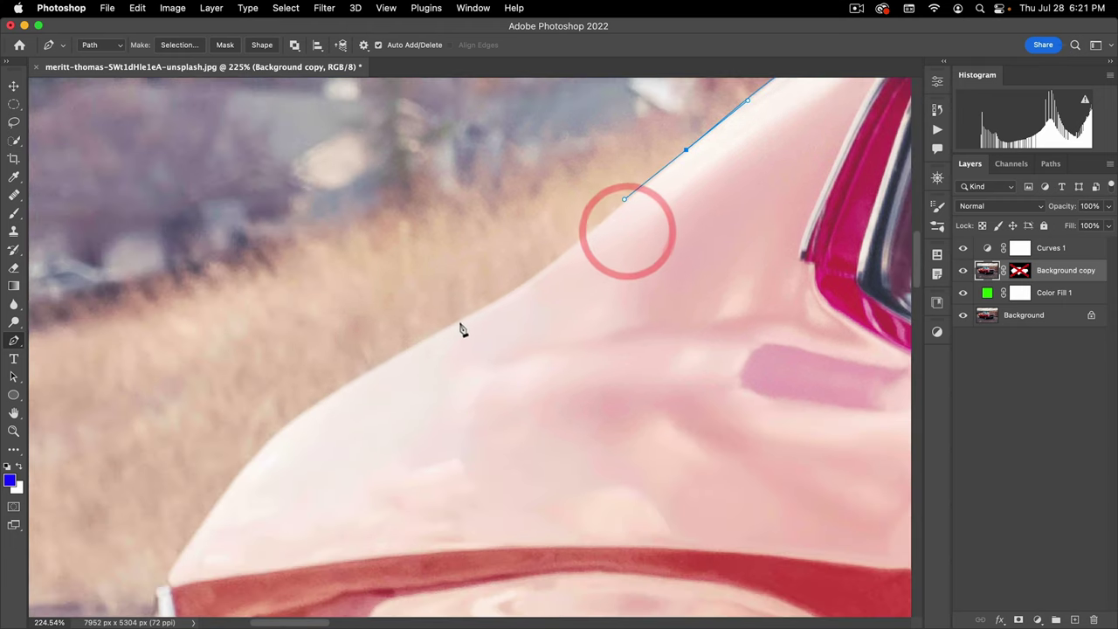
{"action": "left_click_drag", "start_coordinate": [465, 318], "coordinate": [352, 382]}
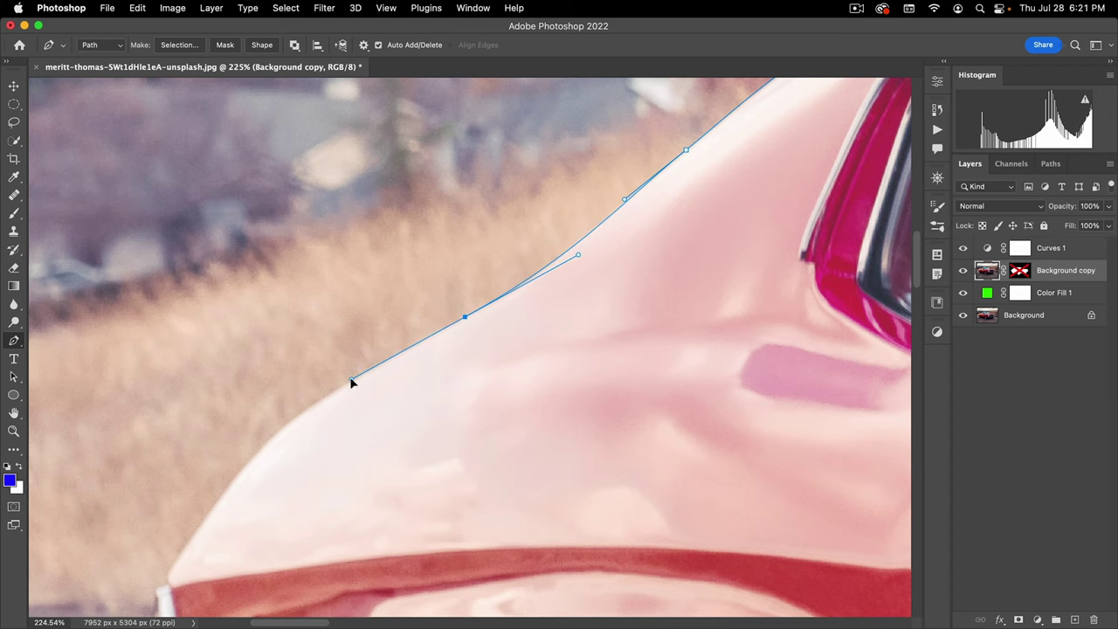
{"action": "left_click_drag", "start_coordinate": [435, 376], "coordinate": [674, 175]}
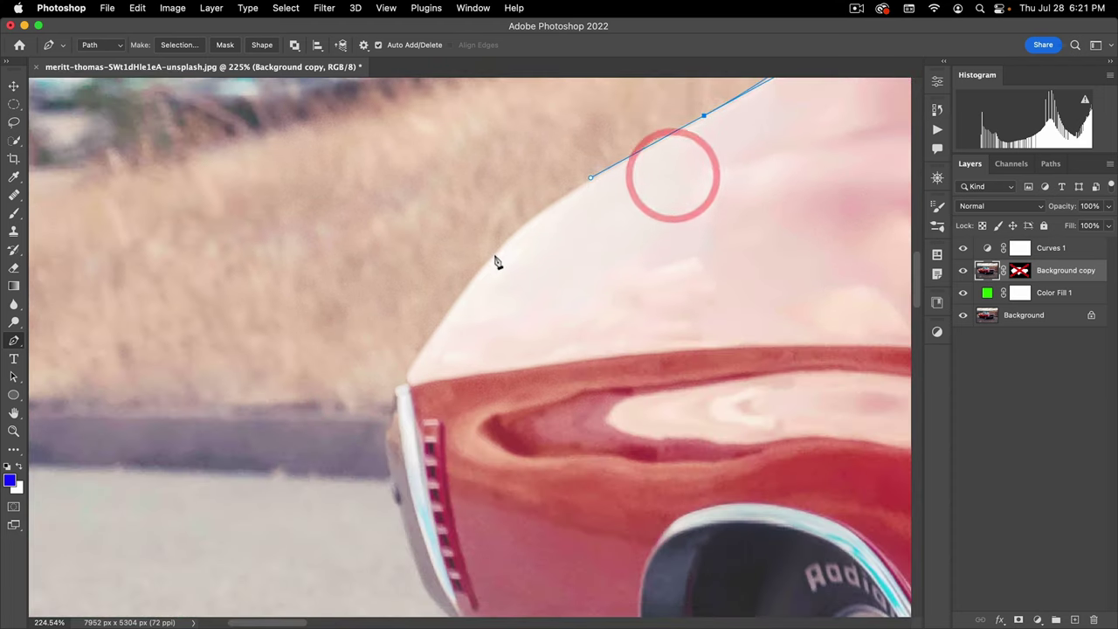
{"action": "left_click_drag", "start_coordinate": [470, 284], "coordinate": [427, 345]}
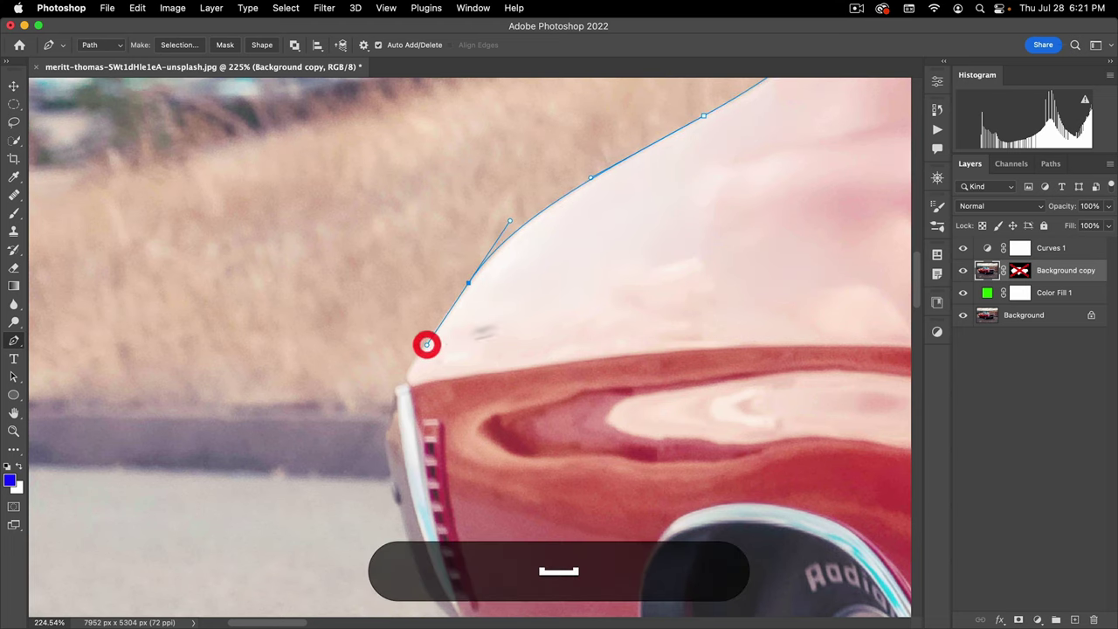
{"action": "left_click_drag", "start_coordinate": [539, 295], "coordinate": [596, 192]}
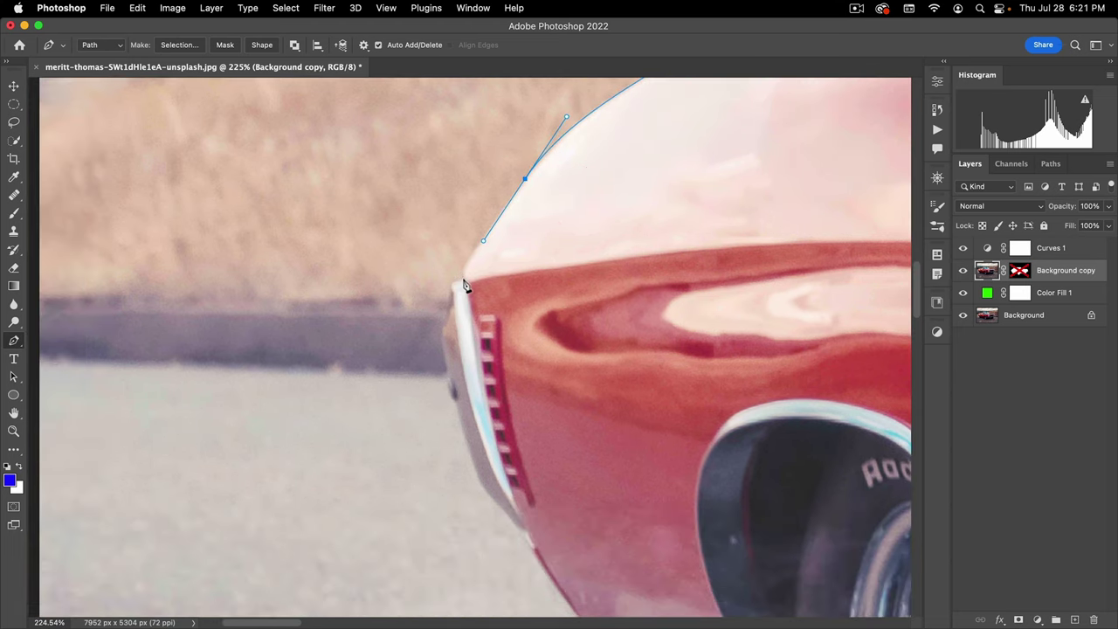
{"action": "left_click", "coordinate": [467, 288]}
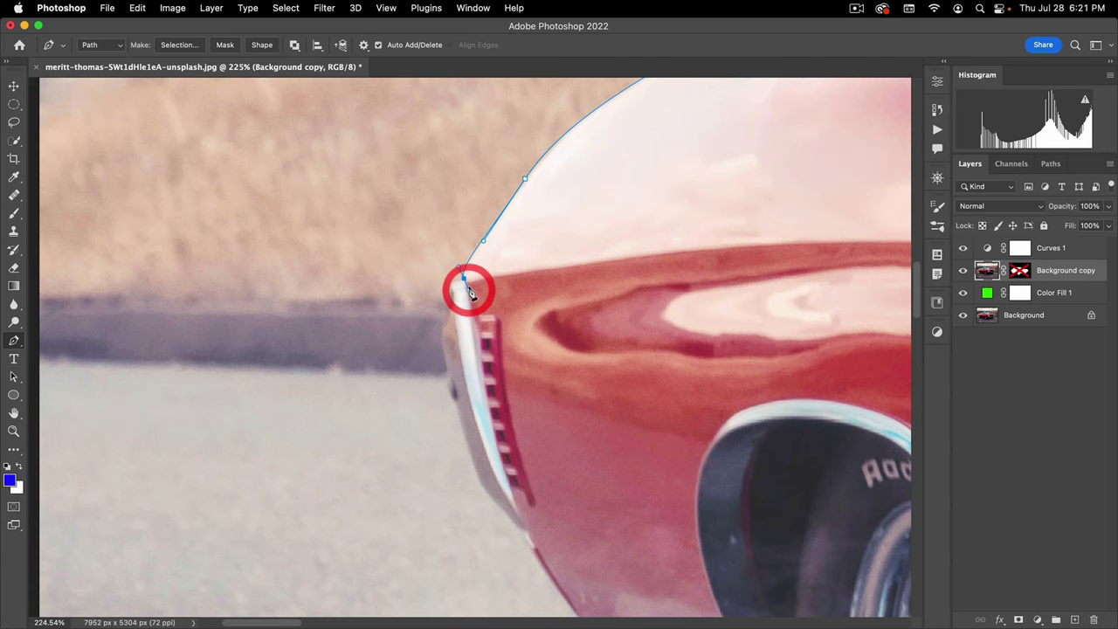
- Convert the tail corner's anchor to a corner by removing its outgoing handle, and curve the path around the chrome bumper tip
{"action": "key", "text": "super+space"}
{"action": "left_click_drag", "start_coordinate": [467, 283], "coordinate": [512, 249]}
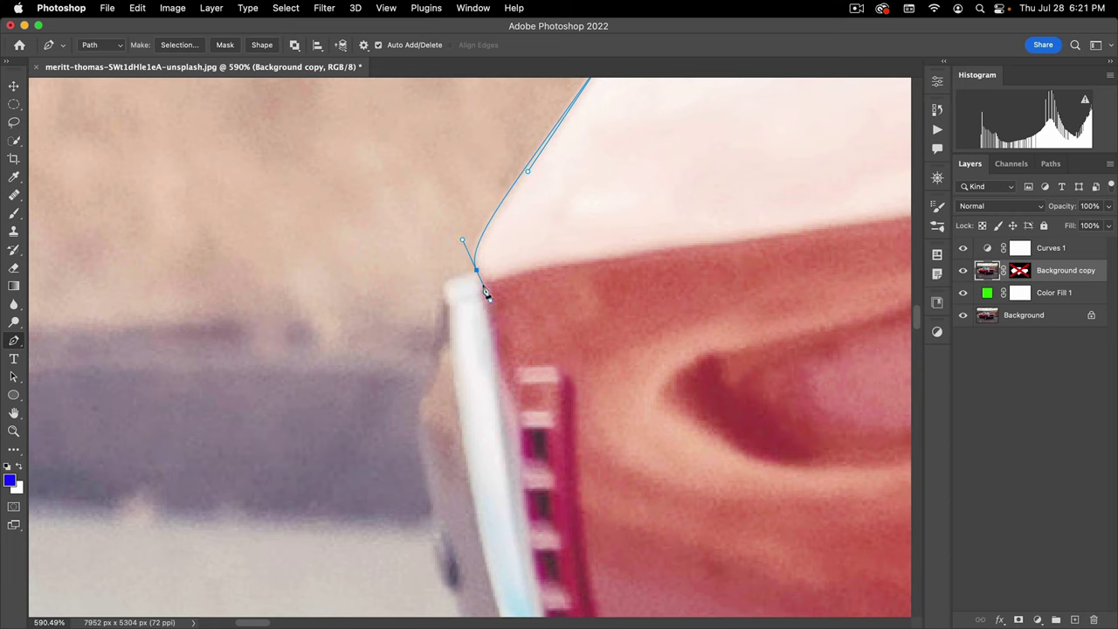
{"action": "key", "text": "alt"}
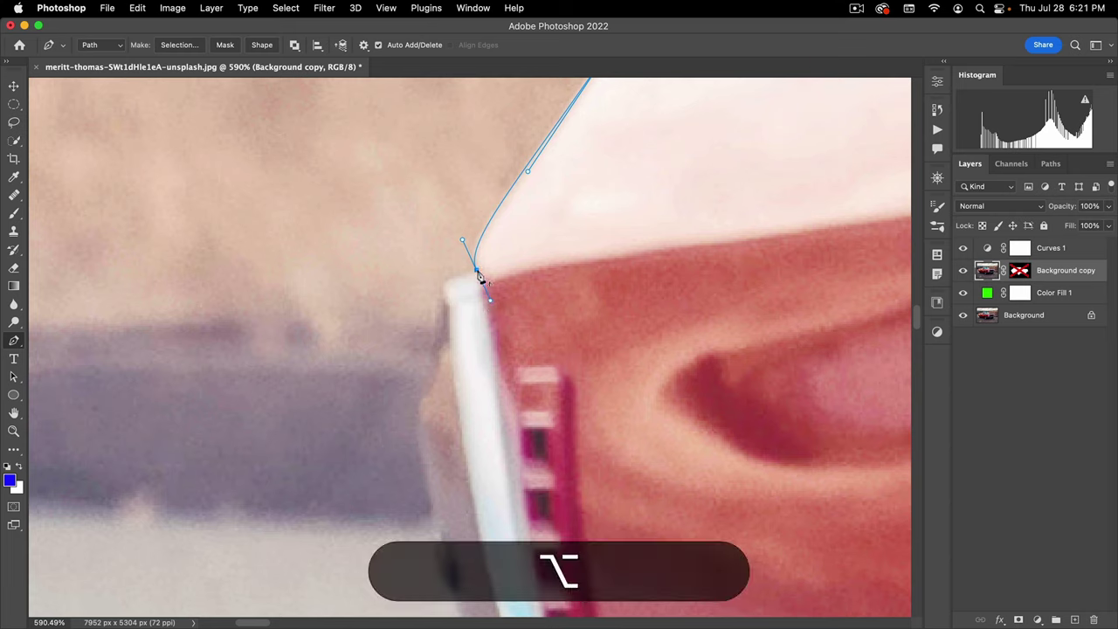
{"action": "left_click", "coordinate": [479, 277], "text": "alt"}
{"action": "left_click", "coordinate": [477, 272], "text": "alt"}
{"action": "left_click", "coordinate": [436, 316]}
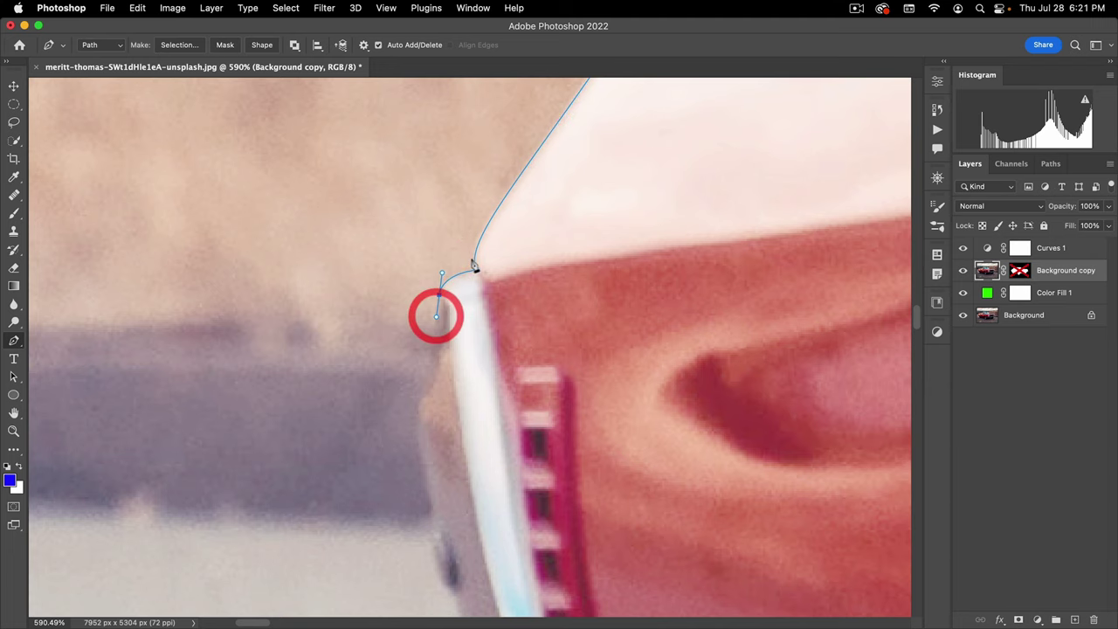
- Trace the outer edge of the rear bumper from its upper tip down past the small dark protrusion
{"action": "scroll", "coordinate": [440, 337], "scroll_direction": "down", "scroll_amount": 3}
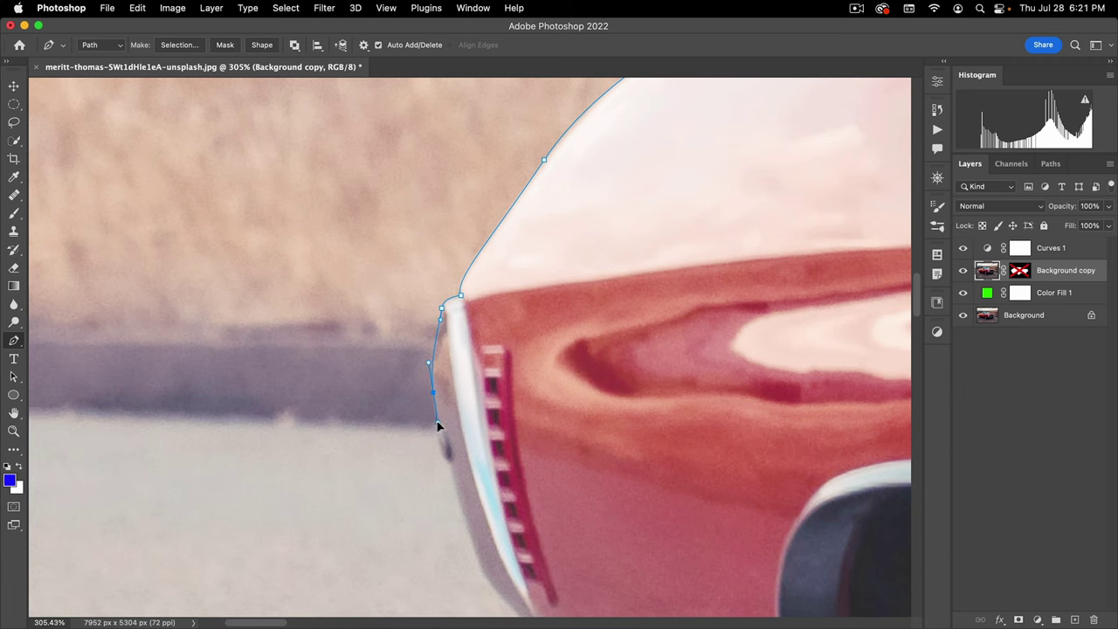
{"action": "left_click", "coordinate": [438, 426]}
{"action": "left_click_drag", "start_coordinate": [438, 426], "coordinate": [413, 199]}
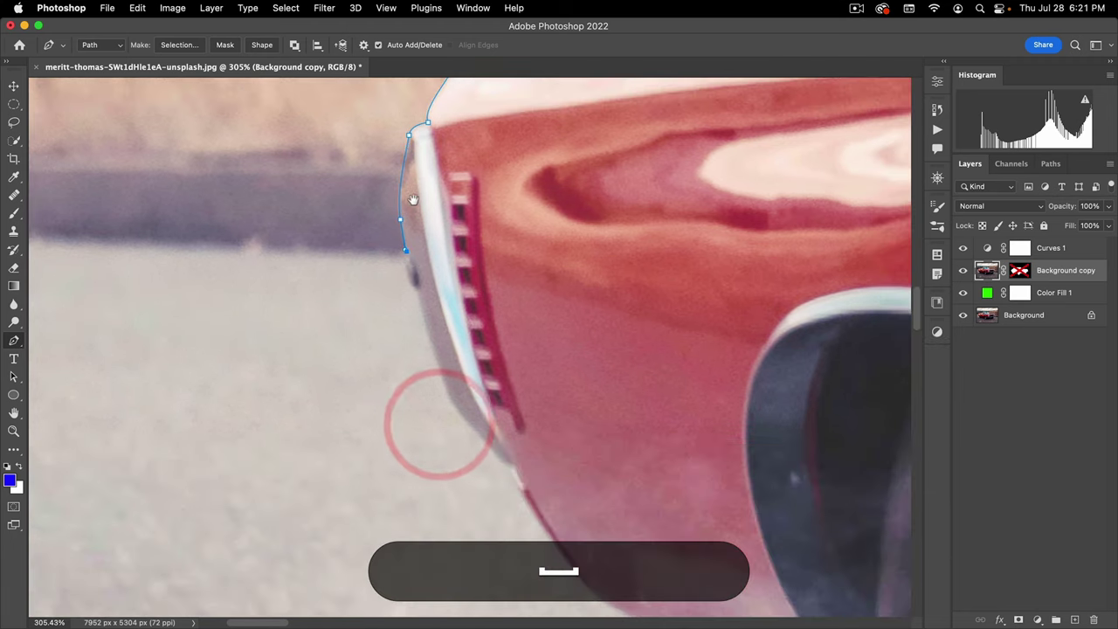
{"action": "left_click_drag", "start_coordinate": [420, 271], "coordinate": [473, 241]}
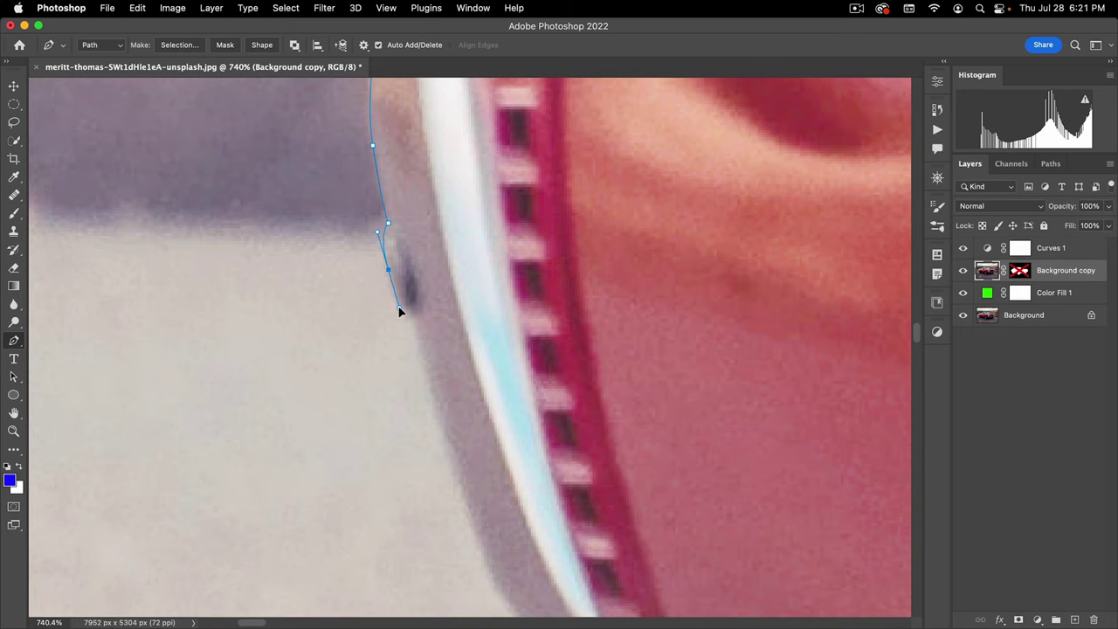
{"action": "key", "text": "space"}
{"action": "left_click_drag", "start_coordinate": [444, 278], "coordinate": [450, 85]}
{"action": "left_click", "coordinate": [454, 298]}
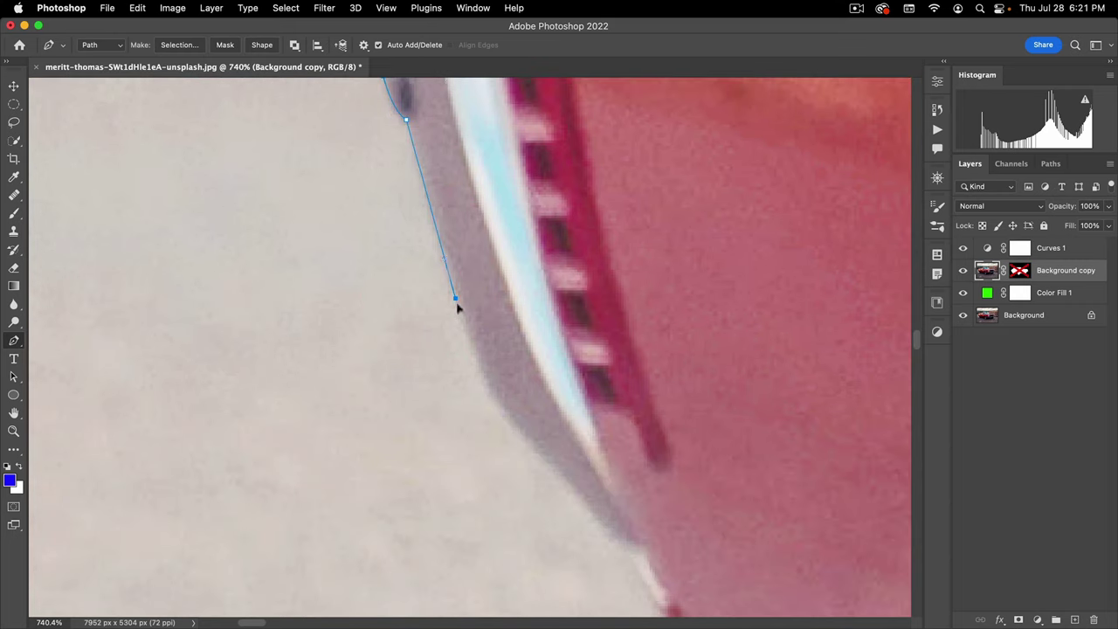
- Continue the path around the bumper's lower end and onto the rear edge of the red quarter panel
{"action": "left_click", "coordinate": [486, 394]}
{"action": "key", "text": "space"}
{"action": "left_click_drag", "start_coordinate": [486, 394], "coordinate": [341, 189]}
{"action": "left_click_drag", "start_coordinate": [417, 271], "coordinate": [457, 318]}
{"action": "key", "text": "super+space"}
{"action": "left_click_drag", "start_coordinate": [462, 402], "coordinate": [405, 296]}
{"action": "left_click", "coordinate": [483, 422]}
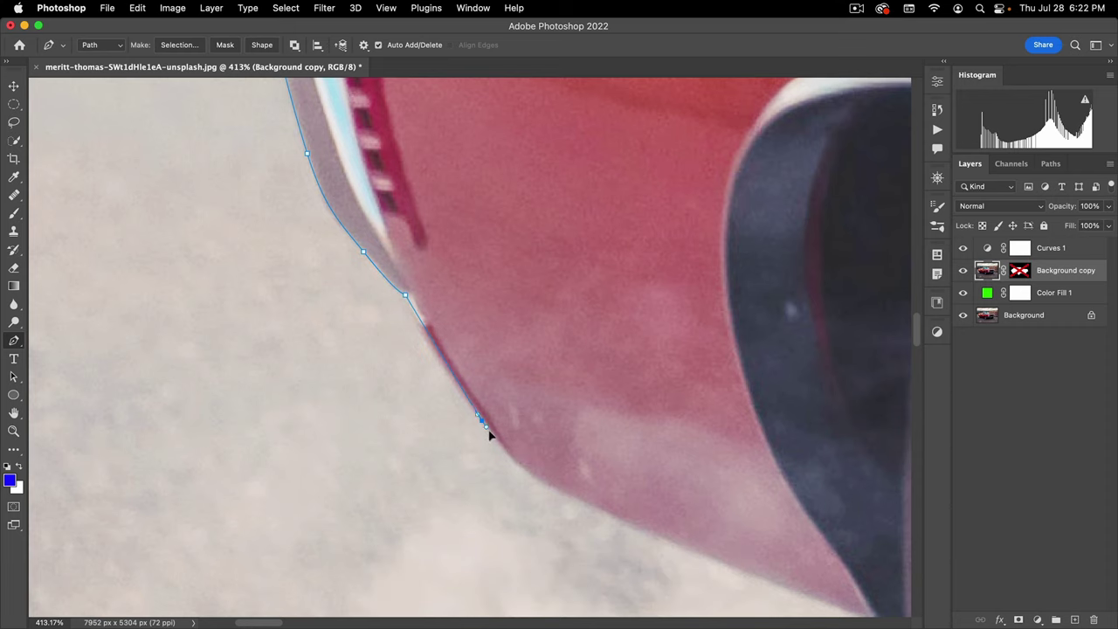
- Curve the path around the quarter panel's lower rear corner, and refit the anchor where the bumper meets the panel
{"action": "left_click_drag", "start_coordinate": [489, 434], "coordinate": [513, 459]}
{"action": "left_click", "coordinate": [514, 461]}
{"action": "left_click_drag", "start_coordinate": [569, 495], "coordinate": [500, 447]}
{"action": "left_click", "coordinate": [438, 323]}
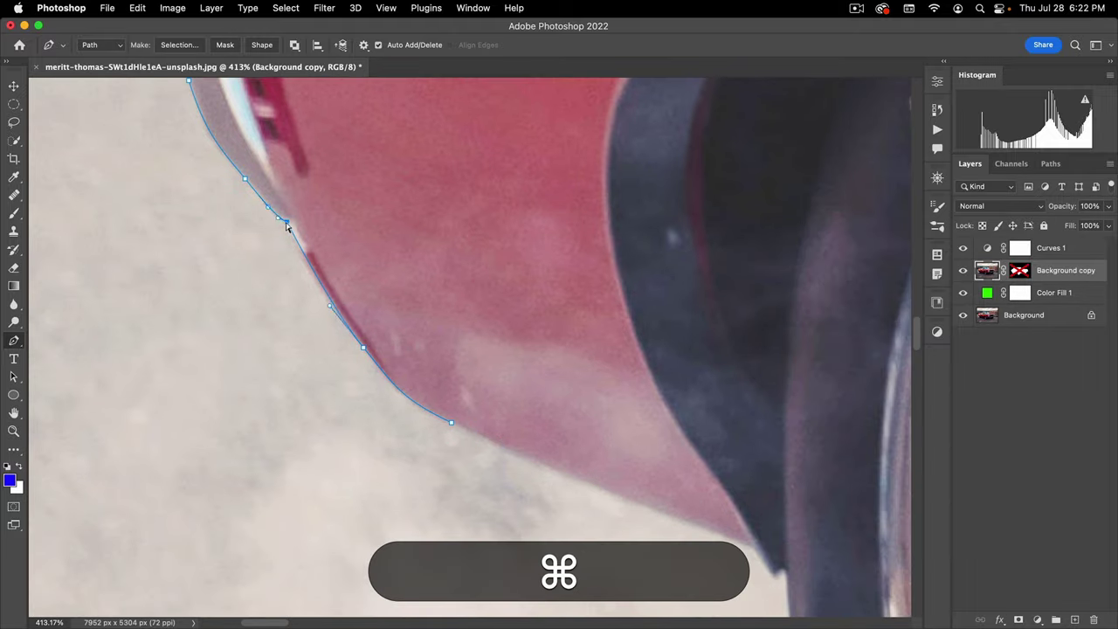
{"action": "mouse_move", "coordinate": [286, 226]}
{"action": "left_mouse_down"}
{"action": "mouse_move", "coordinate": [257, 242]}
{"action": "mouse_move", "coordinate": [297, 225]}
{"action": "mouse_move", "coordinate": [282, 224]}
{"action": "left_mouse_up"}
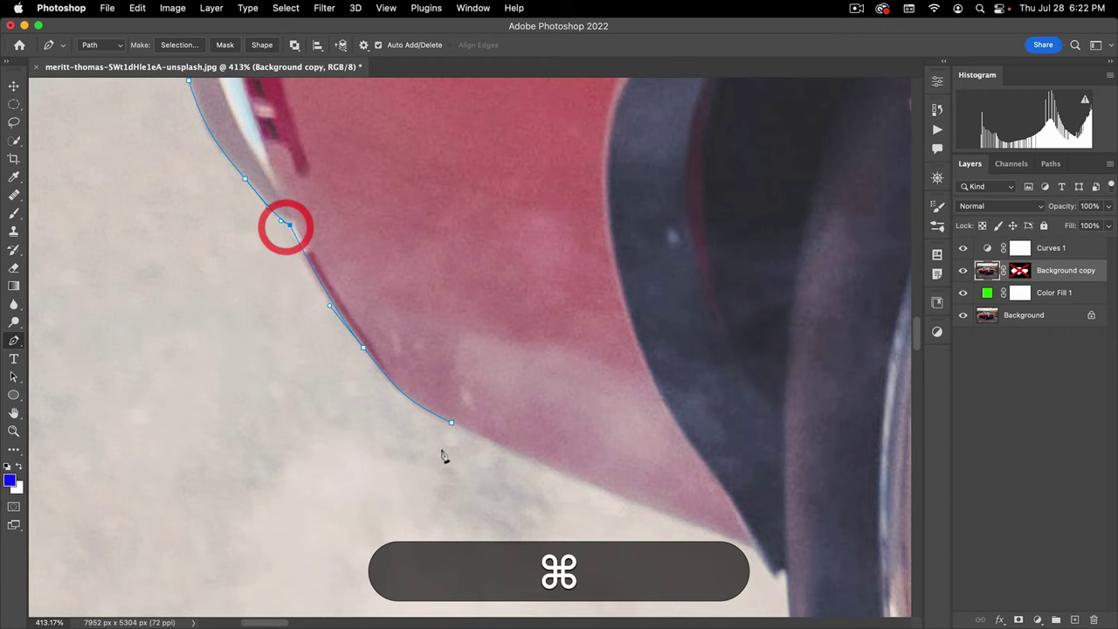
{"action": "left_click", "coordinate": [452, 424], "text": "super"}
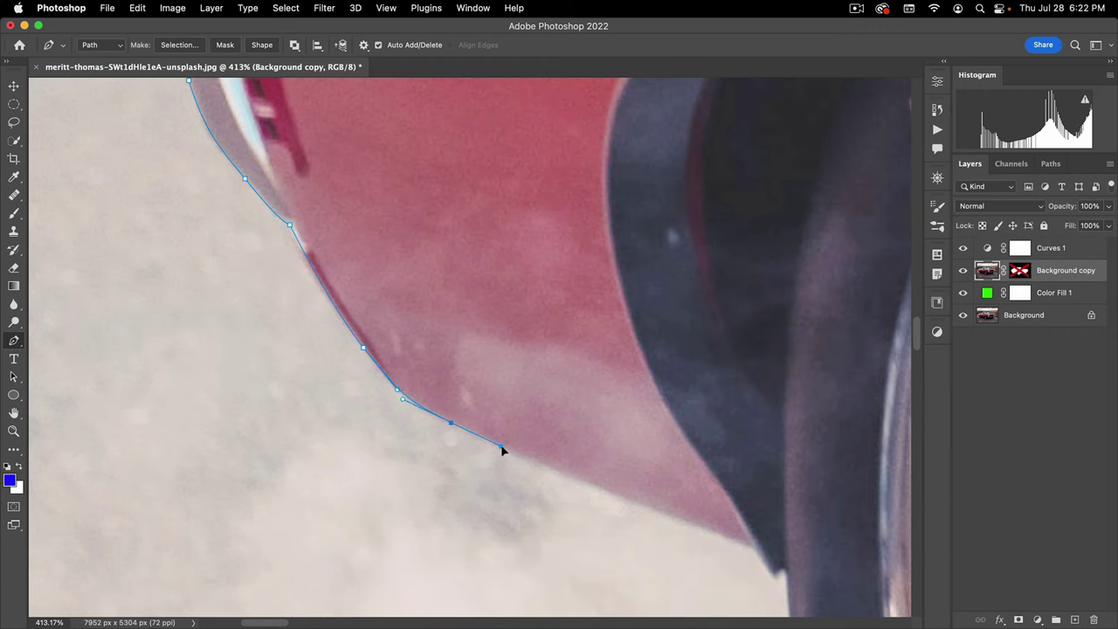
- Trace the quarter panel's bottom edge to the tip of the wheel arch and onto the rear tire's outer edge
{"action": "key", "text": "space"}
{"action": "left_click_drag", "start_coordinate": [502, 450], "coordinate": [364, 219]}
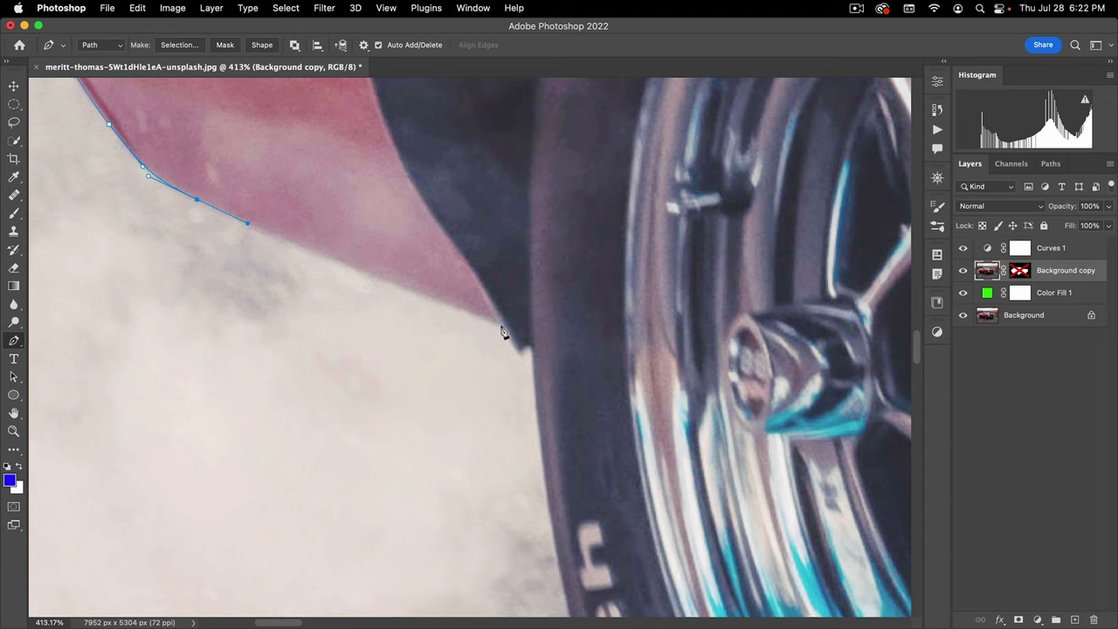
{"action": "left_click", "coordinate": [499, 325]}
{"action": "left_click", "coordinate": [516, 347]}
{"action": "left_click_drag", "start_coordinate": [522, 356], "coordinate": [532, 348]}
{"action": "left_click_drag", "start_coordinate": [534, 403], "coordinate": [535, 403]}
- Curve the path along the rear tire's outer sidewall to the ground, shortening the handle to follow the tire's lower curve
{"action": "key", "text": "space"}
{"action": "left_click_drag", "start_coordinate": [582, 355], "coordinate": [404, 131]}
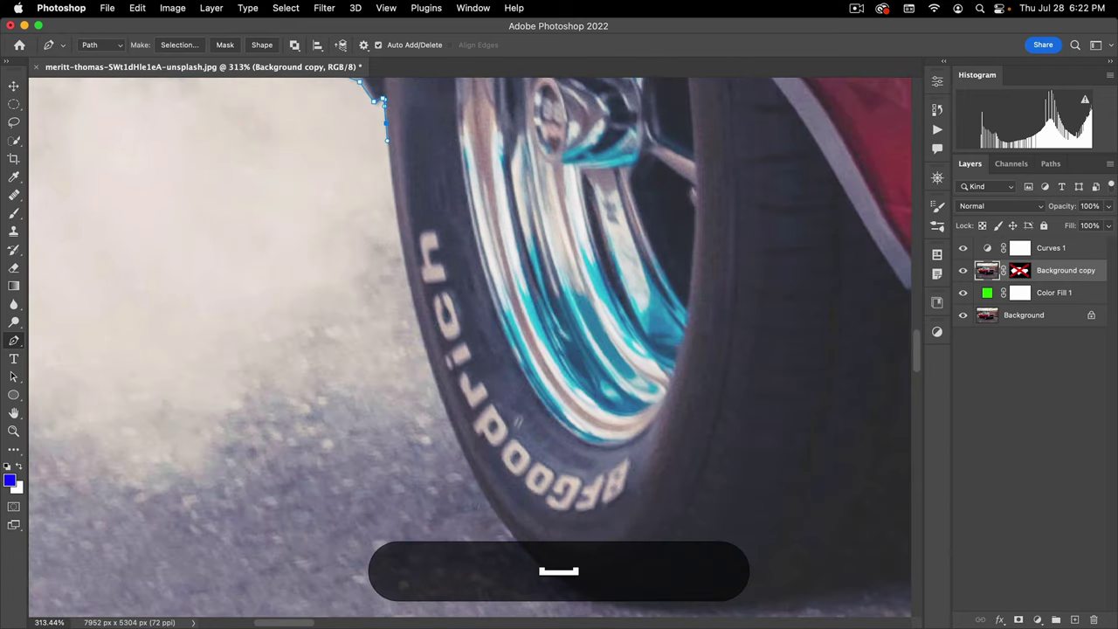
{"action": "key", "text": "super+space"}
{"action": "left_click_drag", "start_coordinate": [516, 422], "coordinate": [472, 442]}
{"action": "left_click_drag", "start_coordinate": [472, 442], "coordinate": [427, 370]}
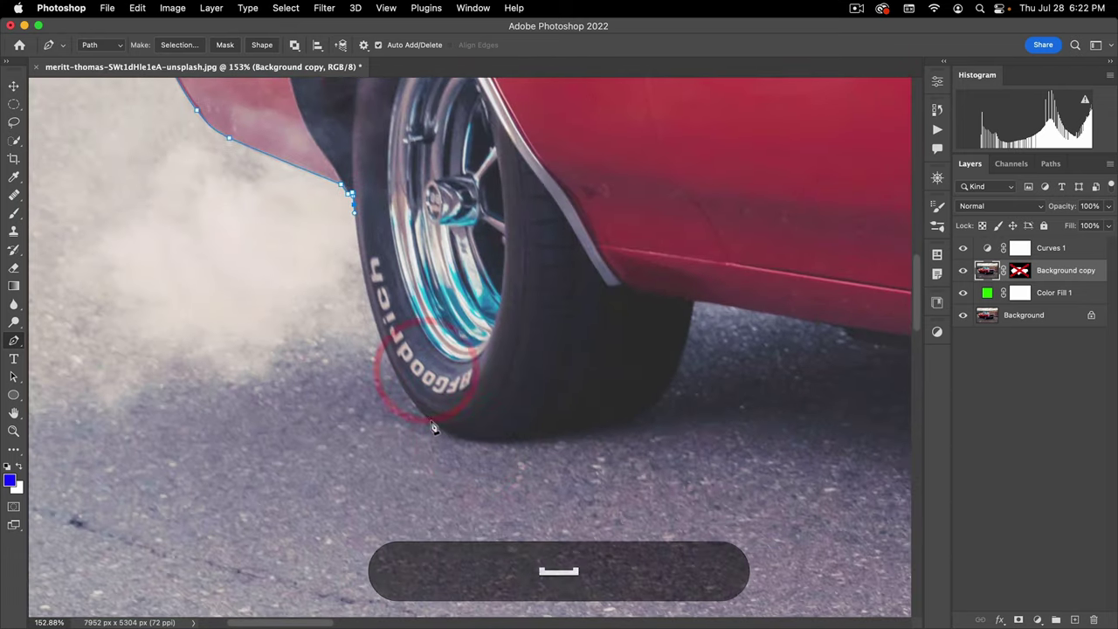
{"action": "left_click", "coordinate": [482, 480]}
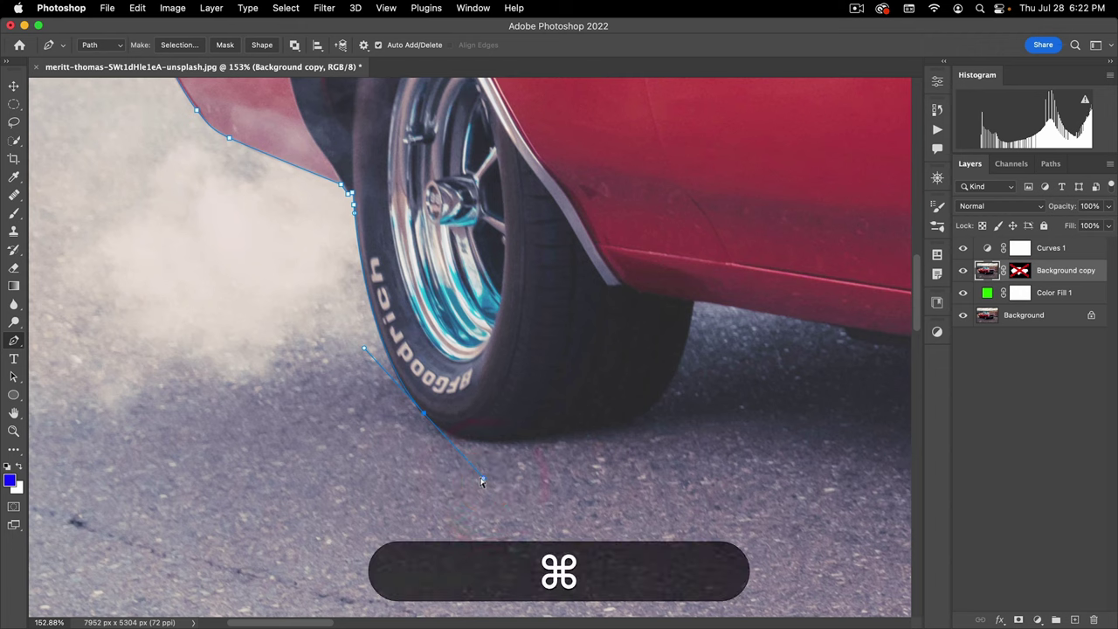
{"action": "left_click_drag", "start_coordinate": [447, 440], "coordinate": [481, 484]}
{"action": "left_click", "coordinate": [470, 467]}
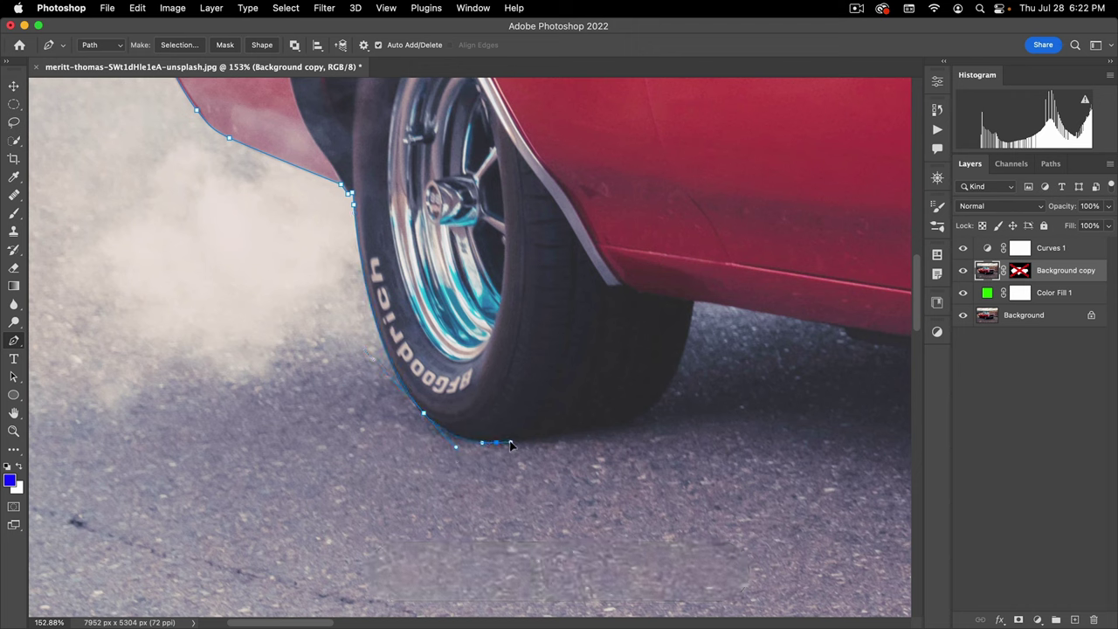
- Trace the rear tire's bottom and its inner side up to the car body, reshaping the last curve to fit the tread
{"action": "left_click", "coordinate": [507, 442]}
{"action": "left_click_drag", "start_coordinate": [630, 424], "coordinate": [643, 423]}
{"action": "left_click", "coordinate": [649, 421]}
{"action": "left_click_drag", "start_coordinate": [696, 302], "coordinate": [708, 221]}
{"action": "key", "text": "super"}
{"action": "left_click_drag", "start_coordinate": [708, 221], "coordinate": [721, 239]}
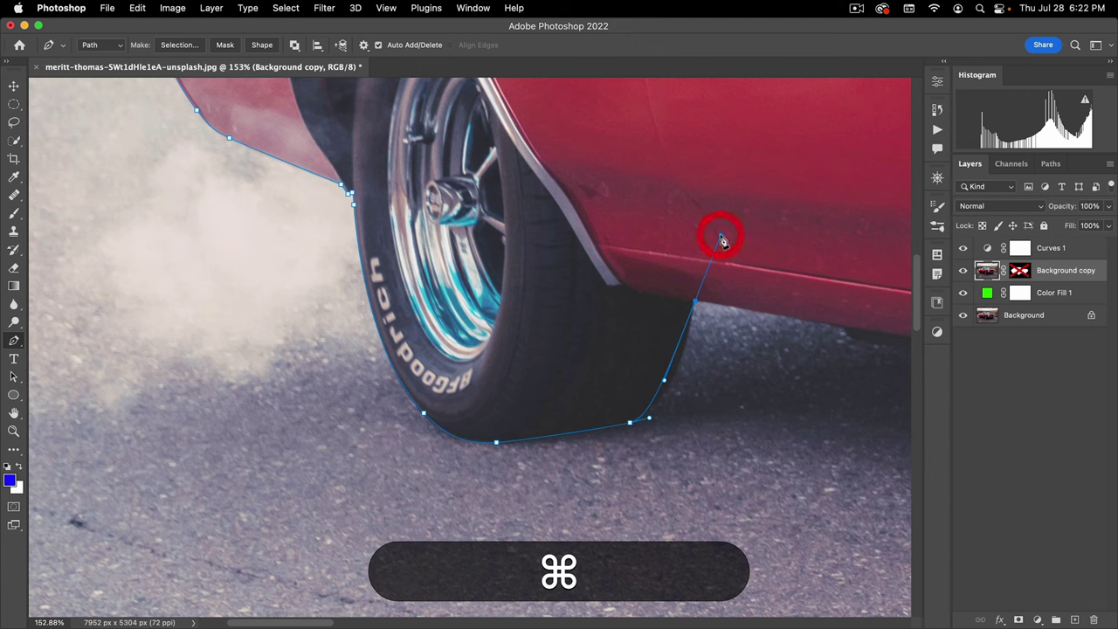
{"action": "key", "text": "super+z"}
{"action": "key", "text": "super+alt+z"}
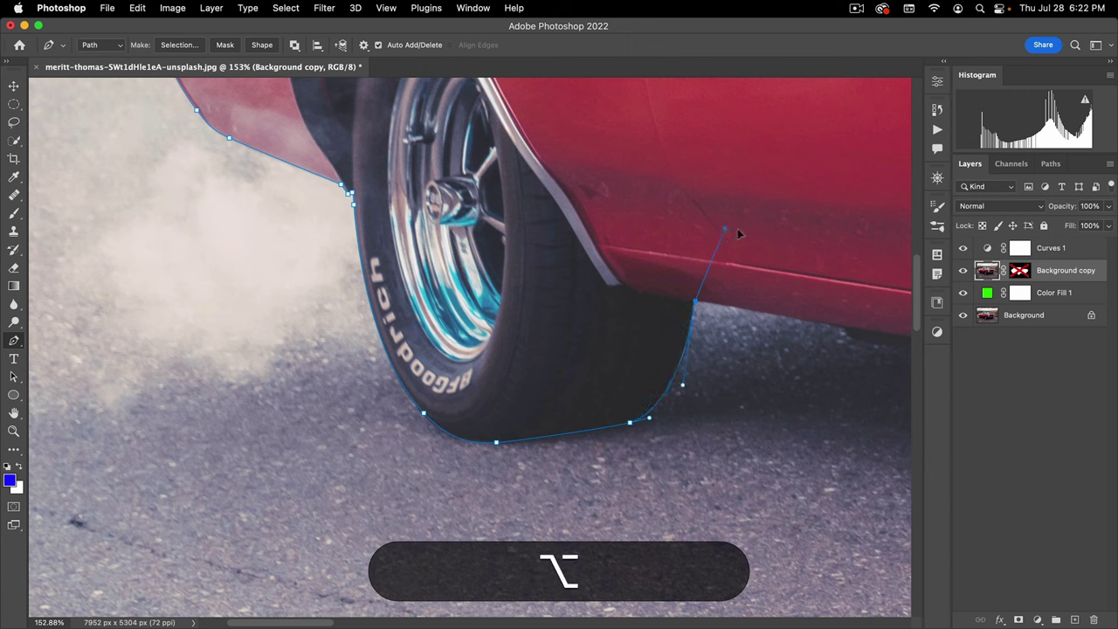
- Extend the path from the rear tire along the first stretch of the body's lower sill, and undo the last anchor point
{"action": "left_click_drag", "start_coordinate": [726, 222], "coordinate": [547, 239]}
{"action": "key", "text": "space"}
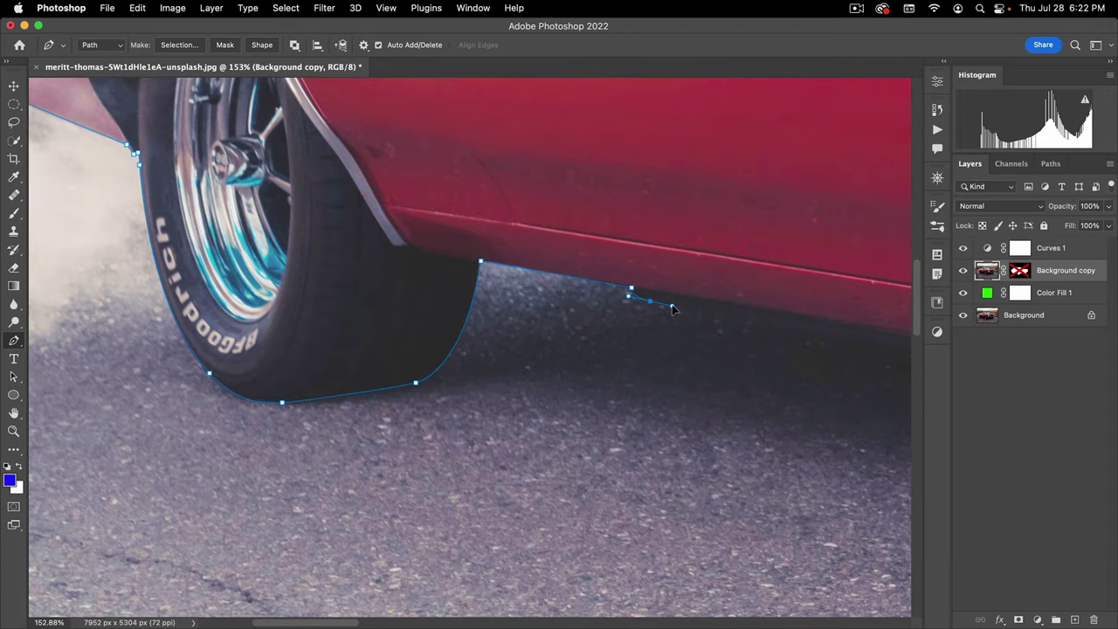
{"action": "key", "text": "space"}
{"action": "left_click_drag", "start_coordinate": [673, 306], "coordinate": [236, 280]}
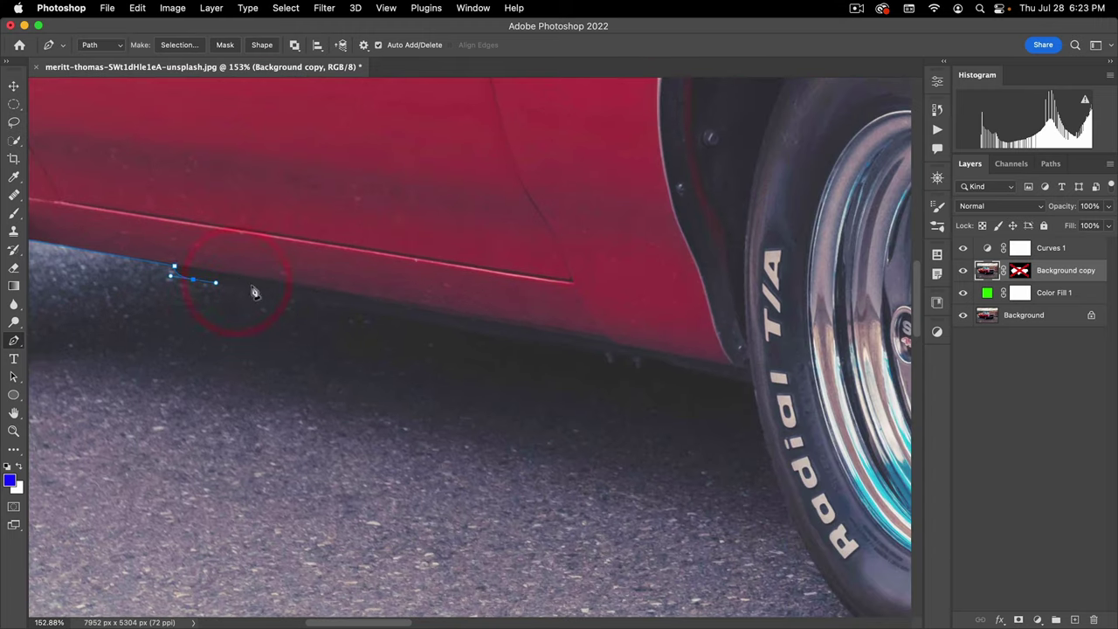
{"action": "key", "text": "super+z"}
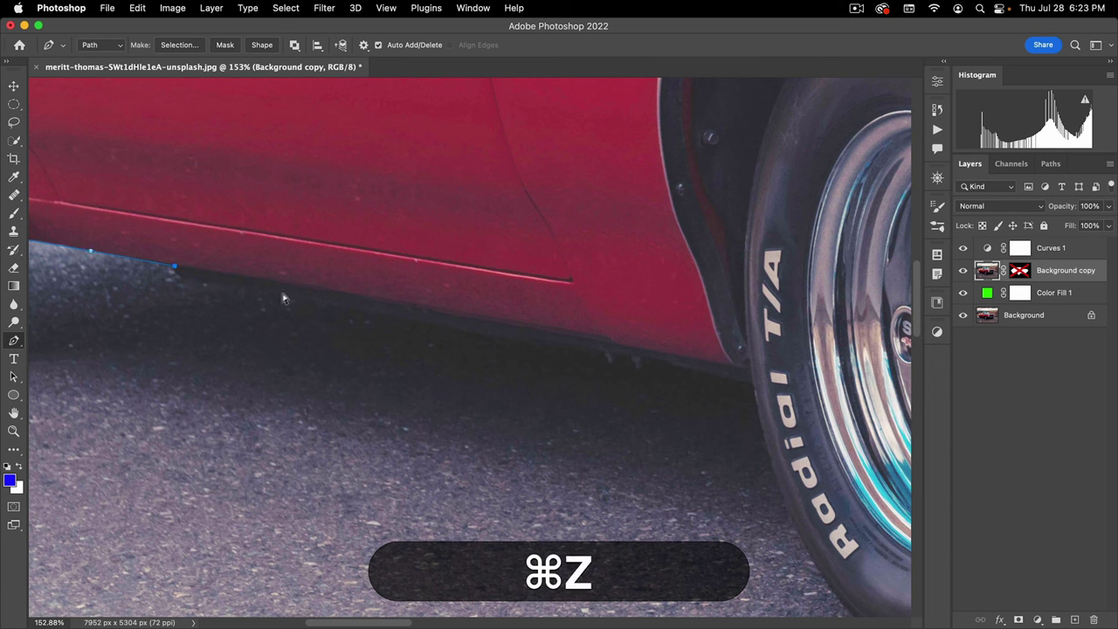
- Extend the Pen path along the rest of the body's lower sill to the edge of the near front tire
{"action": "left_click", "coordinate": [235, 276]}
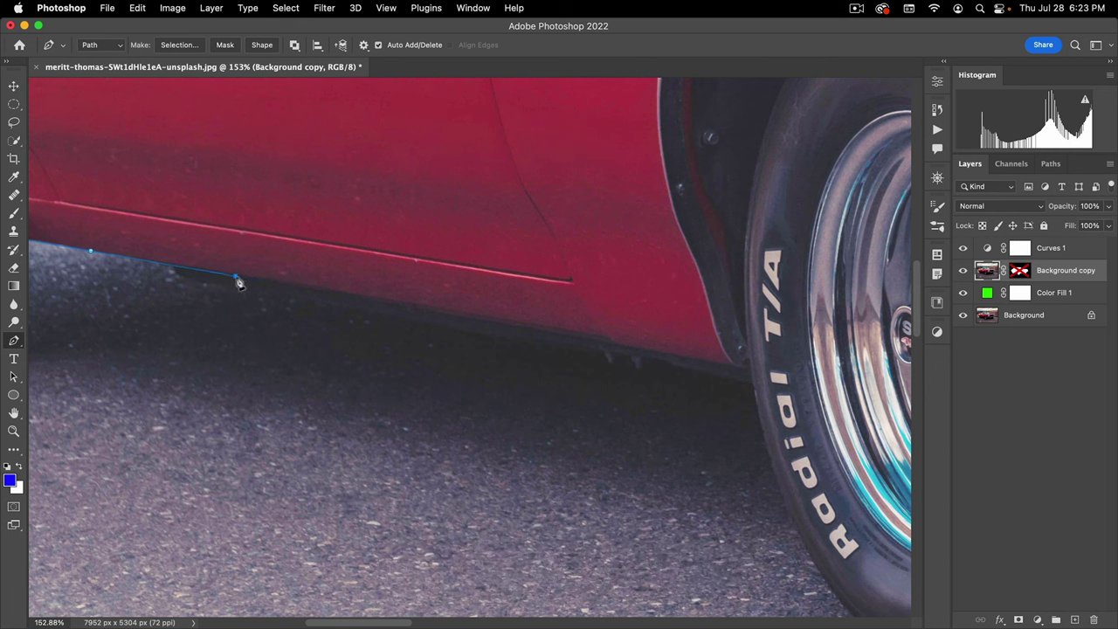
{"action": "left_click", "coordinate": [304, 286]}
{"action": "left_click_drag", "start_coordinate": [600, 341], "coordinate": [652, 351]}
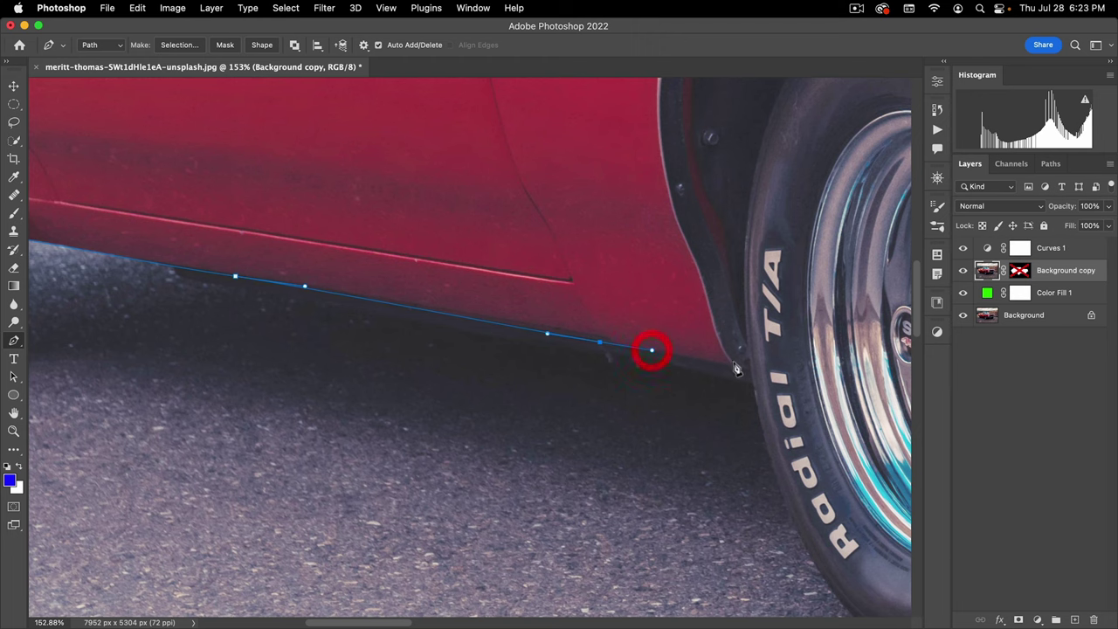
{"action": "left_click", "coordinate": [741, 372]}
- Trace the near front tire's outer sidewall down to the ground and along its bottom to the tread's inner edge
{"action": "scroll", "coordinate": [612, 394], "scroll_direction": "right", "scroll_amount": 5}
{"action": "scroll", "coordinate": [612, 393], "scroll_direction": "down", "scroll_amount": 3}
{"action": "left_click_drag", "start_coordinate": [553, 506], "coordinate": [647, 582]}
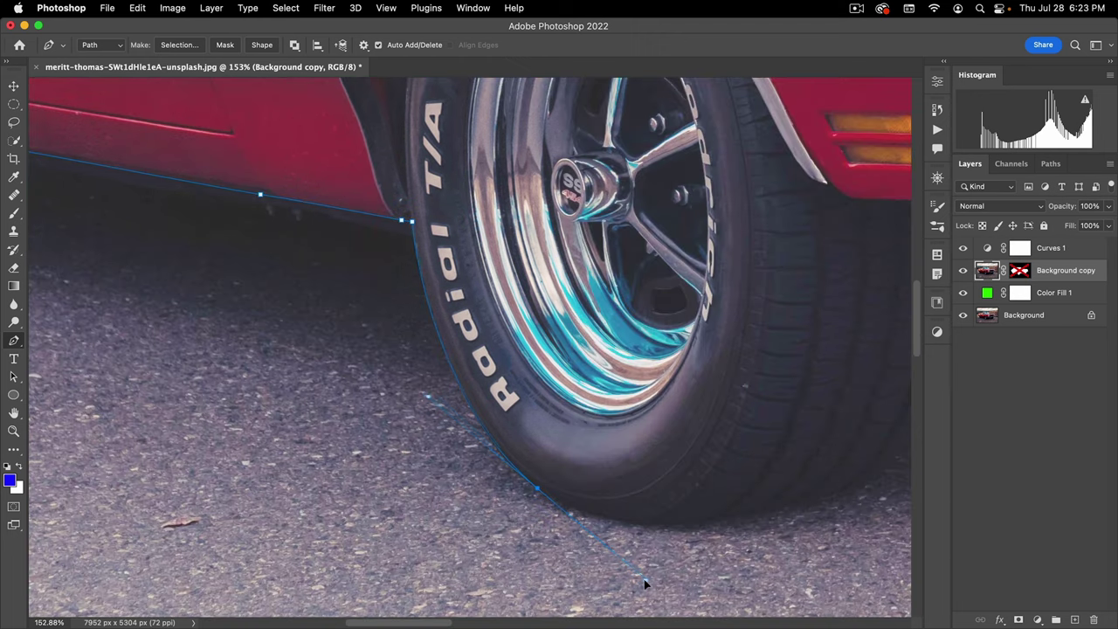
{"action": "left_click", "coordinate": [537, 489], "text": "alt"}
{"action": "left_click_drag", "start_coordinate": [584, 511], "coordinate": [618, 521]}
{"action": "left_click_drag", "start_coordinate": [689, 523], "coordinate": [725, 519]}
{"action": "left_click_drag", "start_coordinate": [789, 491], "coordinate": [598, 502]}
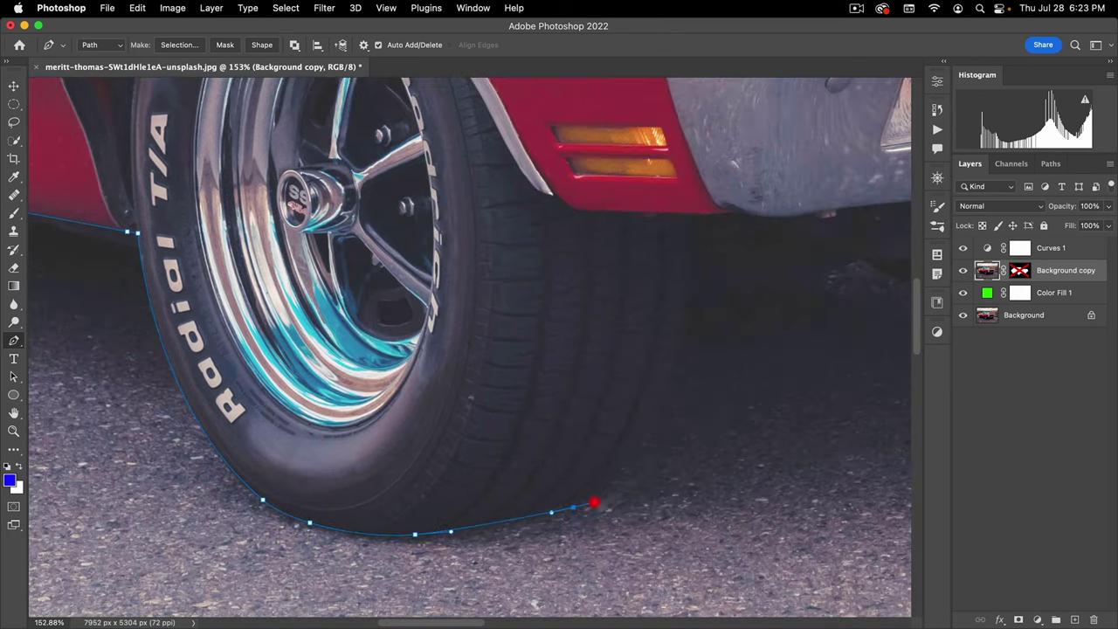
- Curve the path up the near front tire's tread and along the dark underbody, converting corner points and undoing the last anchor
{"action": "left_click_drag", "start_coordinate": [694, 355], "coordinate": [449, 420]}
{"action": "left_click_drag", "start_coordinate": [448, 353], "coordinate": [479, 179]}
{"action": "left_click", "coordinate": [447, 353], "text": "alt"}
{"action": "left_click_drag", "start_coordinate": [619, 324], "coordinate": [670, 291]}
{"action": "left_click", "coordinate": [619, 324], "text": "alt"}
{"action": "mouse_move", "coordinate": [727, 326]}
{"action": "left_mouse_down"}
{"action": "mouse_move", "coordinate": [463, 330]}
{"action": "mouse_move", "coordinate": [584, 349]}
{"action": "mouse_move", "coordinate": [560, 352]}
{"action": "left_mouse_up"}
{"action": "key", "text": "super+z"}
- Trace the chassis parts hanging below the front bumper up to the inner side of the far front tire
{"action": "left_click", "coordinate": [461, 358]}
{"action": "left_click", "coordinate": [537, 352]}
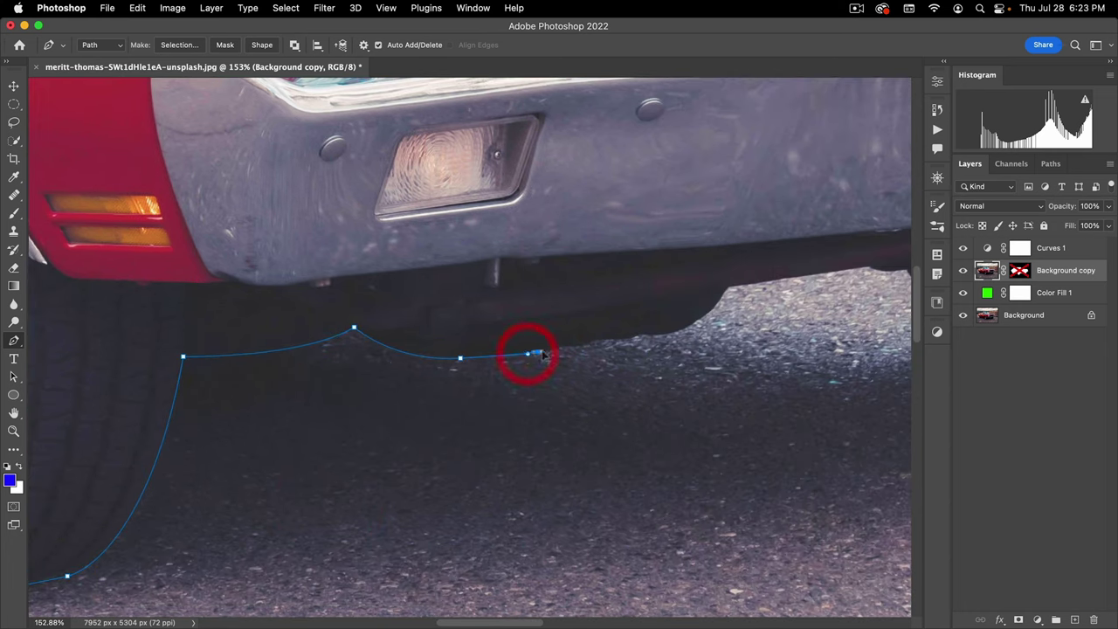
{"action": "left_click", "coordinate": [560, 347]}
{"action": "left_click", "coordinate": [588, 345]}
{"action": "left_click_drag", "start_coordinate": [678, 331], "coordinate": [527, 303]}
{"action": "scroll", "coordinate": [736, 279], "scroll_direction": "up", "scroll_amount": 3}
{"action": "left_click", "coordinate": [722, 274]}
{"action": "left_click_drag", "start_coordinate": [780, 278], "coordinate": [316, 218]}
{"action": "left_click", "coordinate": [780, 279], "text": "alt"}
- Curve the path down the far front tire's inner side and along the first part of its bottom
{"action": "left_click", "coordinate": [487, 370]}
{"action": "left_click", "coordinate": [600, 394]}
{"action": "left_click", "coordinate": [681, 394]}
{"action": "left_click", "coordinate": [766, 390]}
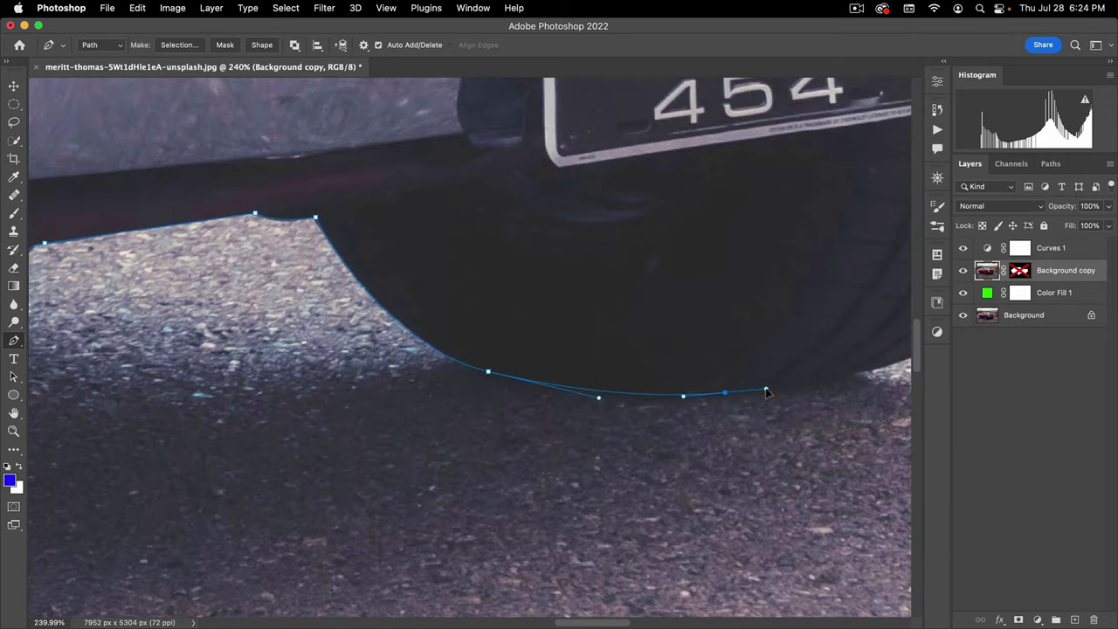
- Continue the path around the far front tire's bottom and up its outer side to the bumper's lower edge
{"action": "scroll", "coordinate": [766, 390], "scroll_direction": "right", "scroll_amount": 9}
{"action": "scroll", "coordinate": [767, 390], "scroll_direction": "up", "scroll_amount": 2}
{"action": "left_click", "coordinate": [449, 445]}
{"action": "scroll", "coordinate": [534, 408], "scroll_direction": "up", "scroll_amount": 2}
{"action": "scroll", "coordinate": [535, 408], "scroll_direction": "right", "scroll_amount": 1}
{"action": "left_click_drag", "start_coordinate": [659, 163], "coordinate": [640, 406]}
{"action": "left_click_drag", "start_coordinate": [725, 170], "coordinate": [690, 171]}
{"action": "left_click_drag", "start_coordinate": [761, 133], "coordinate": [522, 329]}
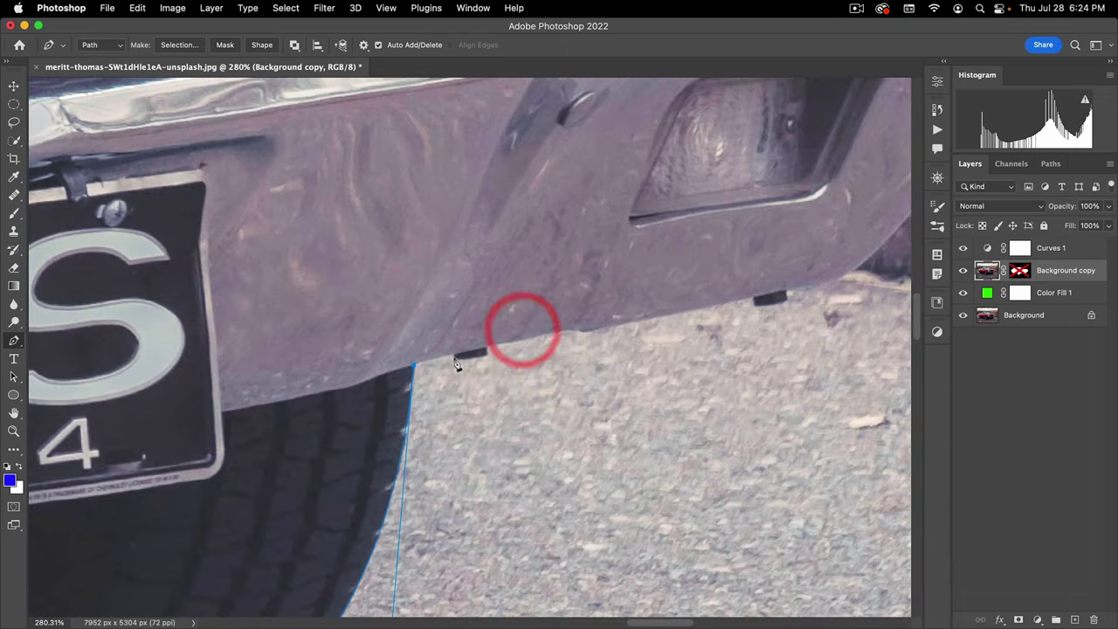
- Trace the front bumper's lower edge around its small black tabs and onto the angled far end
{"action": "left_click_drag", "start_coordinate": [463, 362], "coordinate": [498, 342]}
{"action": "left_click", "coordinate": [481, 349]}
{"action": "left_click_drag", "start_coordinate": [632, 320], "coordinate": [653, 320]}
{"action": "left_click_drag", "start_coordinate": [674, 317], "coordinate": [494, 427]}
{"action": "left_click", "coordinate": [527, 353]}
{"action": "left_click_drag", "start_coordinate": [481, 382], "coordinate": [384, 550]}
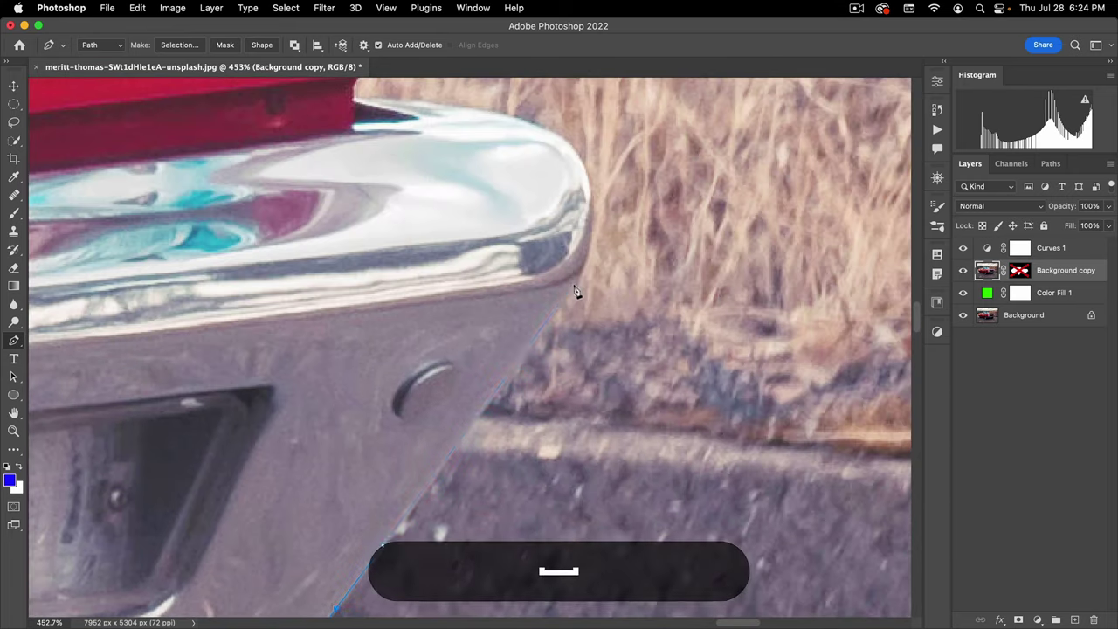
- Trace the bumper's rounded chrome end and its top edge back to the red body, making a corner point there
{"action": "left_click_drag", "start_coordinate": [573, 284], "coordinate": [600, 230]}
{"action": "left_click_drag", "start_coordinate": [550, 131], "coordinate": [496, 107]}
{"action": "left_click", "coordinate": [352, 99]}
{"action": "left_click_drag", "start_coordinate": [381, 111], "coordinate": [468, 400]}
{"action": "left_click_drag", "start_coordinate": [448, 361], "coordinate": [531, 472]}
{"action": "left_click", "coordinate": [448, 361], "text": "alt"}
- Trace the far front fender's edge up past the headlight to the hood seam, ending in a corner point
{"action": "scroll", "coordinate": [545, 344], "scroll_direction": "down", "scroll_amount": 2}
{"action": "left_click_drag", "start_coordinate": [532, 412], "coordinate": [531, 264]}
{"action": "left_click_drag", "start_coordinate": [536, 349], "coordinate": [505, 605]}
{"action": "left_click_drag", "start_coordinate": [512, 335], "coordinate": [507, 268]}
{"action": "left_click_drag", "start_coordinate": [474, 185], "coordinate": [585, 358]}
{"action": "left_click_drag", "start_coordinate": [485, 310], "coordinate": [389, 242]}
{"action": "left_click", "coordinate": [485, 310], "text": "alt"}
- Curve the path from the hood seam along the hood's front contour, adjusting the handles to fit the edge
{"action": "left_click_drag", "start_coordinate": [437, 288], "coordinate": [683, 368]}
{"action": "left_click_drag", "start_coordinate": [500, 299], "coordinate": [339, 266]}
{"action": "left_click_drag", "start_coordinate": [123, 246], "coordinate": [75, 243]}
{"action": "left_click", "coordinate": [389, 272], "text": "super"}
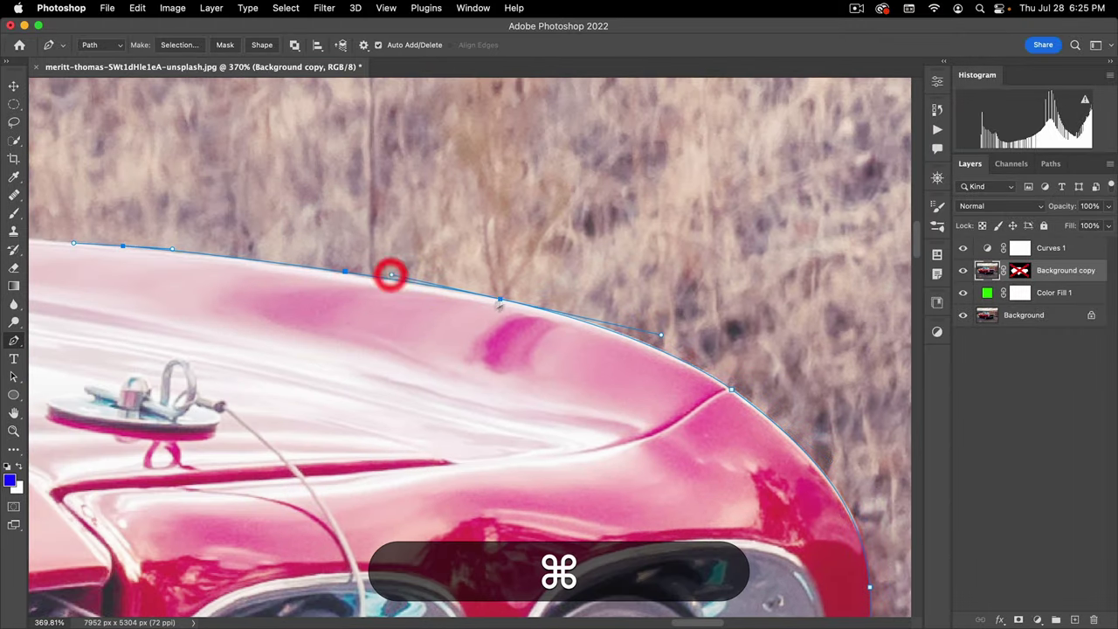
{"action": "left_click_drag", "start_coordinate": [498, 303], "coordinate": [587, 409]}
- Extend the path along the long, nearly straight upper edge of the hood toward the windshield
{"action": "left_click_drag", "start_coordinate": [347, 345], "coordinate": [846, 387]}
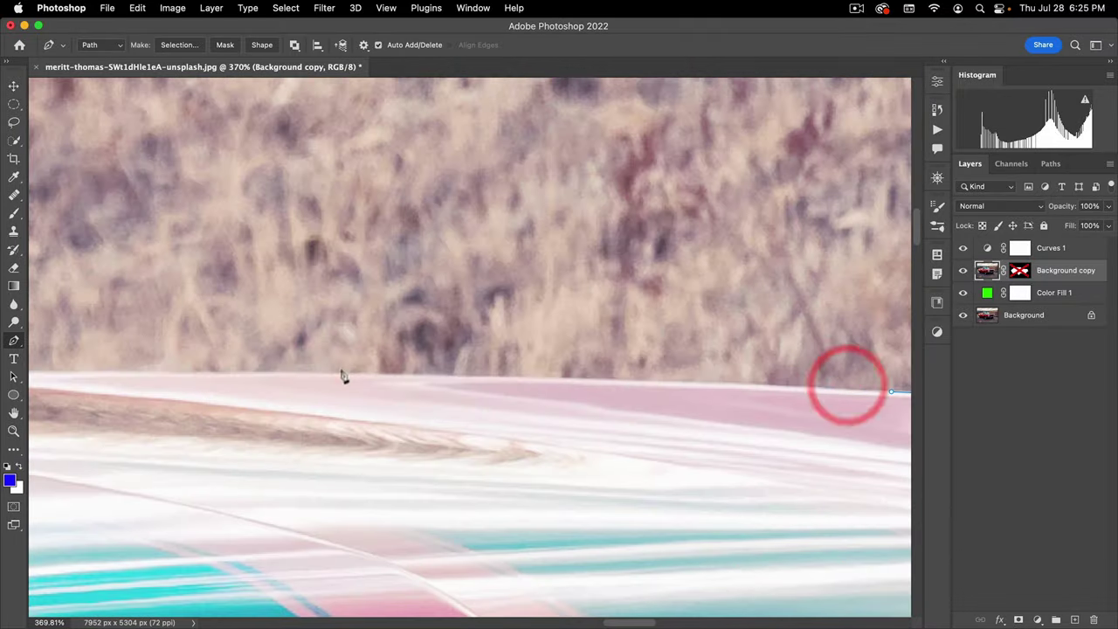
{"action": "left_click_drag", "start_coordinate": [337, 373], "coordinate": [863, 386]}
{"action": "left_click_drag", "start_coordinate": [457, 378], "coordinate": [486, 388]}
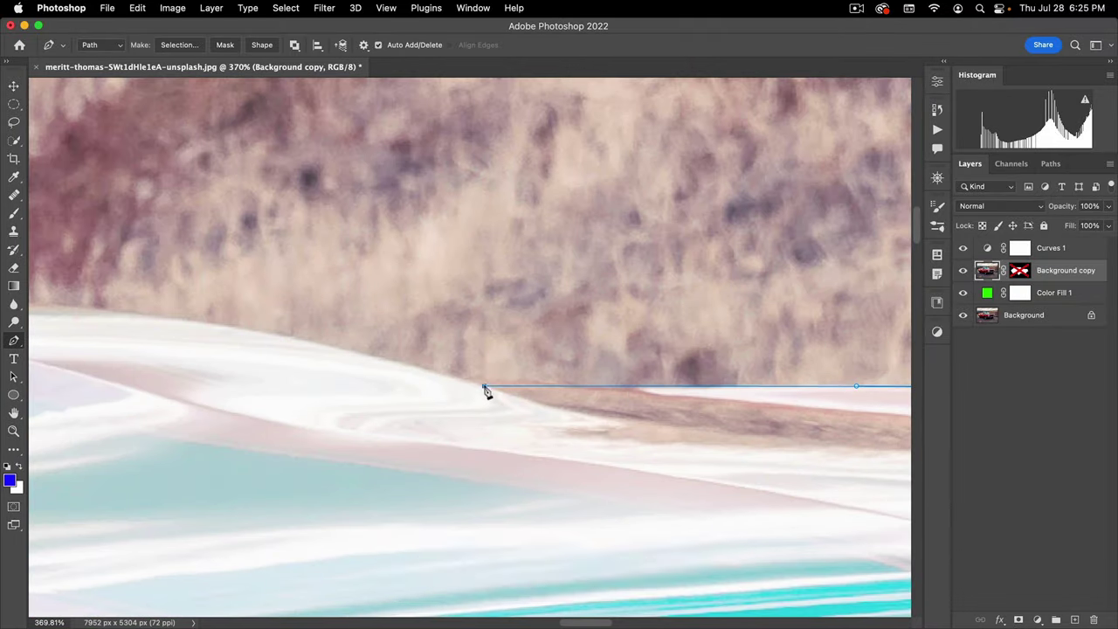
- Trace the far side mirror at the base of the windshield, adding corner points where its outline changes direction
{"action": "scroll", "coordinate": [486, 390], "scroll_direction": "down", "scroll_amount": 3}
{"action": "left_click_drag", "start_coordinate": [404, 392], "coordinate": [612, 429]}
{"action": "left_click_drag", "start_coordinate": [500, 385], "coordinate": [407, 376]}
{"action": "left_click", "coordinate": [366, 375]}
{"action": "mouse_move", "coordinate": [325, 337]}
{"action": "left_mouse_down"}
{"action": "mouse_move", "coordinate": [375, 324]}
{"action": "mouse_move", "coordinate": [319, 345]}
{"action": "left_mouse_up"}
{"action": "left_click", "coordinate": [366, 374]}
{"action": "left_click", "coordinate": [350, 351], "text": "alt"}
{"action": "left_click_drag", "start_coordinate": [343, 261], "coordinate": [338, 232]}
- Trace the windshield pillar from the mirror up to the roof and close the path at its starting anchor
{"action": "left_click_drag", "start_coordinate": [273, 240], "coordinate": [675, 393]}
{"action": "left_click", "coordinate": [235, 254]}
{"action": "scroll", "coordinate": [675, 393], "scroll_direction": "down", "scroll_amount": 2}
{"action": "left_click", "coordinate": [500, 249]}
{"action": "left_click_drag", "start_coordinate": [426, 152], "coordinate": [737, 402]}
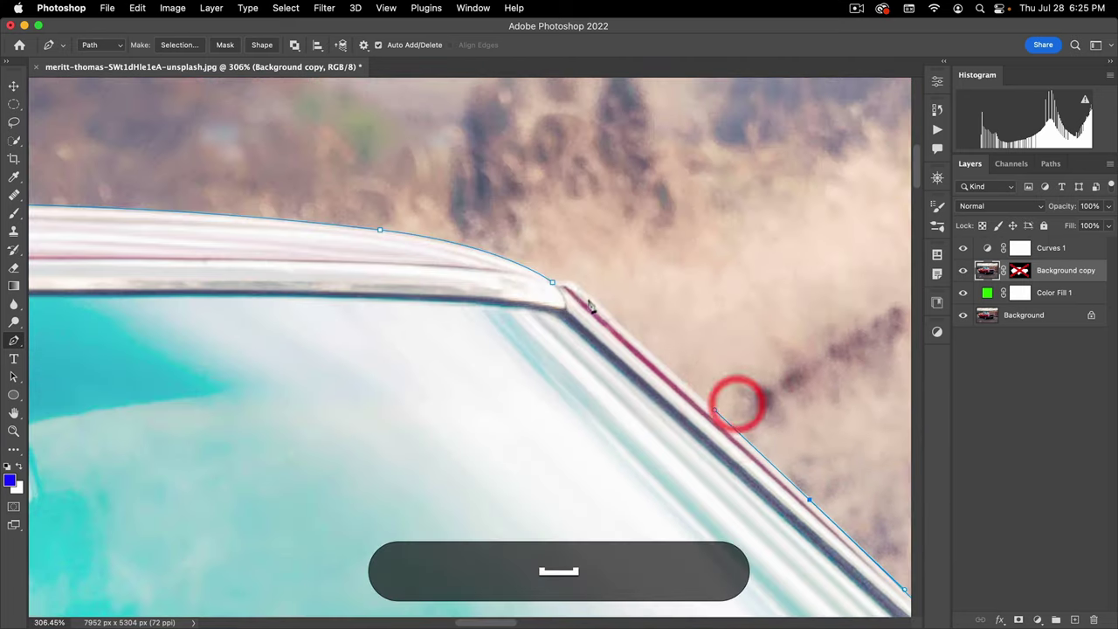
{"action": "left_click", "coordinate": [573, 283]}
{"action": "left_click", "coordinate": [554, 281]}
- Delete the layer mask from the Background copy layer and remove the Curves 1 adjustment layer
{"action": "left_click_drag", "start_coordinate": [502, 313], "coordinate": [381, 375]}
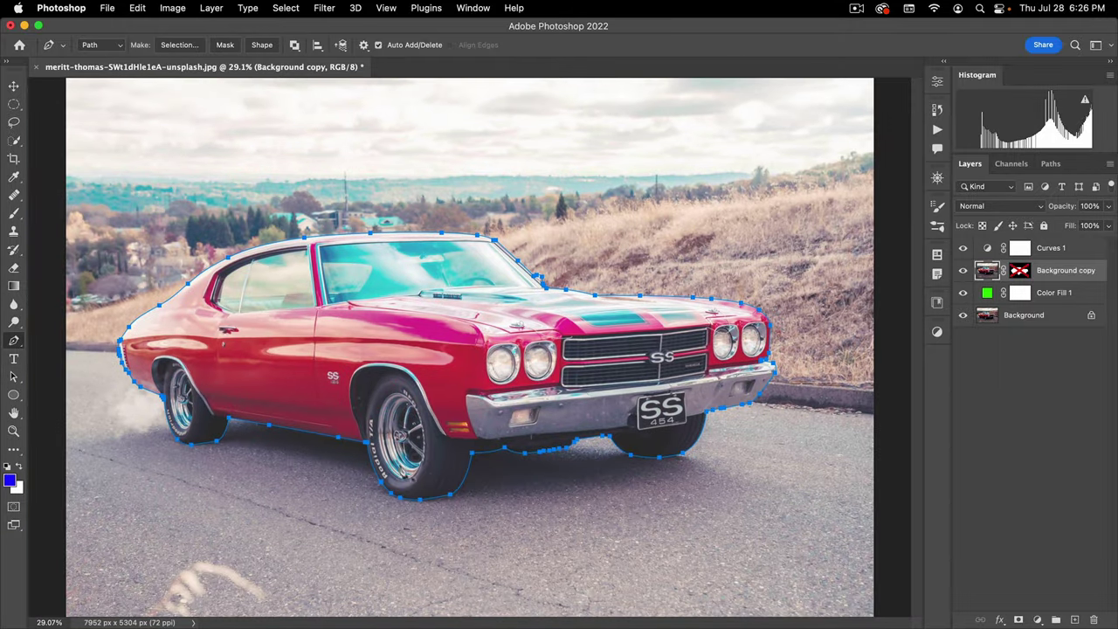
{"action": "key", "text": "space"}
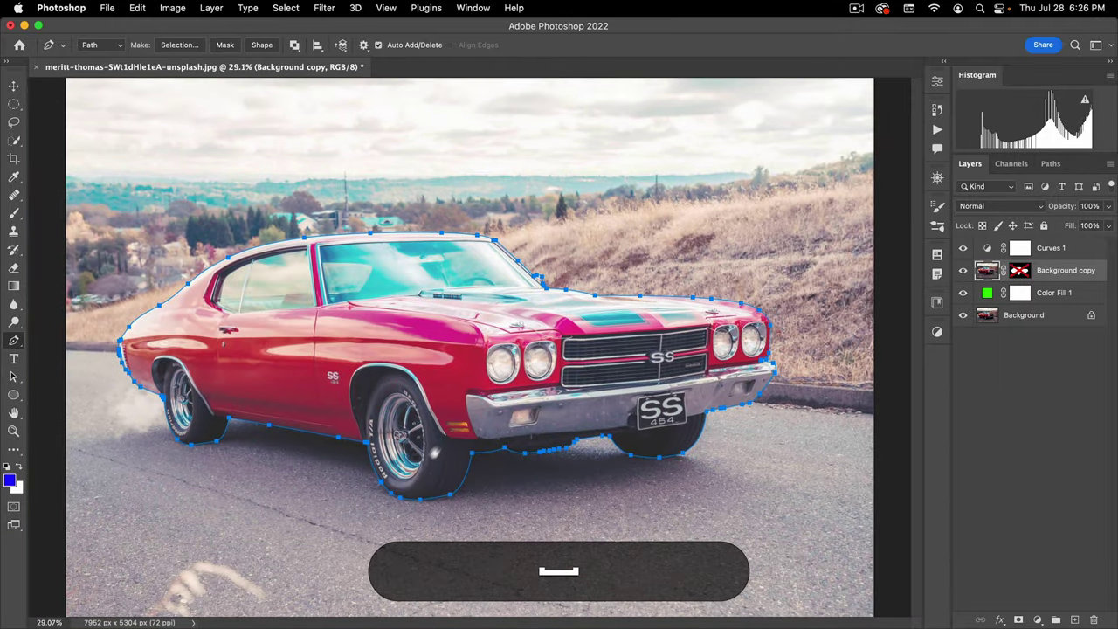
{"action": "left_click", "coordinate": [515, 384]}
{"action": "right_click", "coordinate": [1018, 271]}
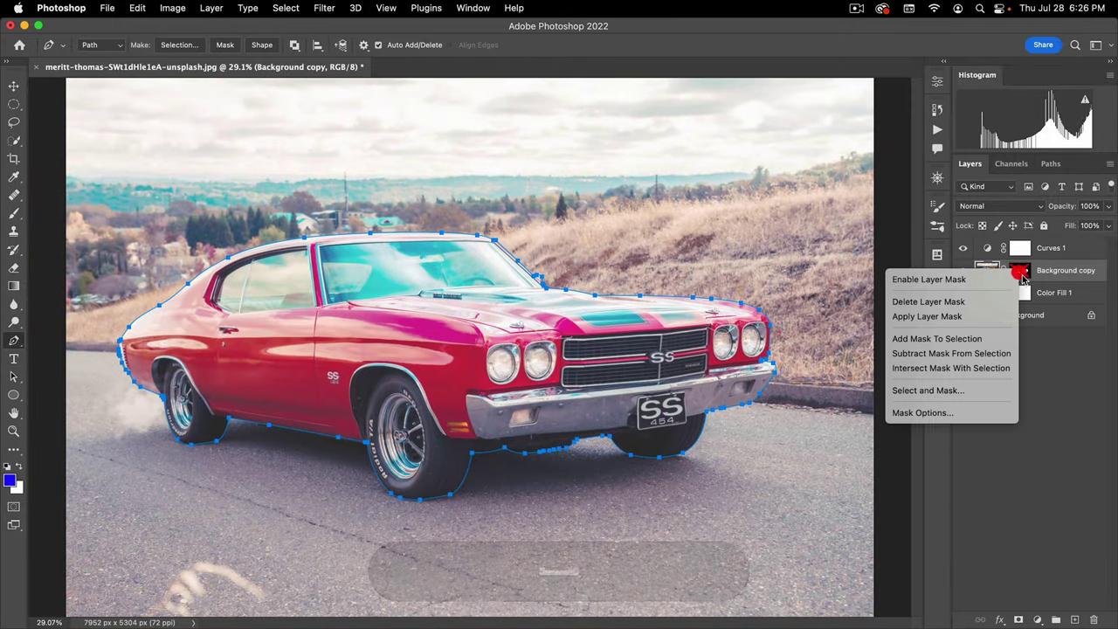
{"action": "left_click", "coordinate": [943, 303]}
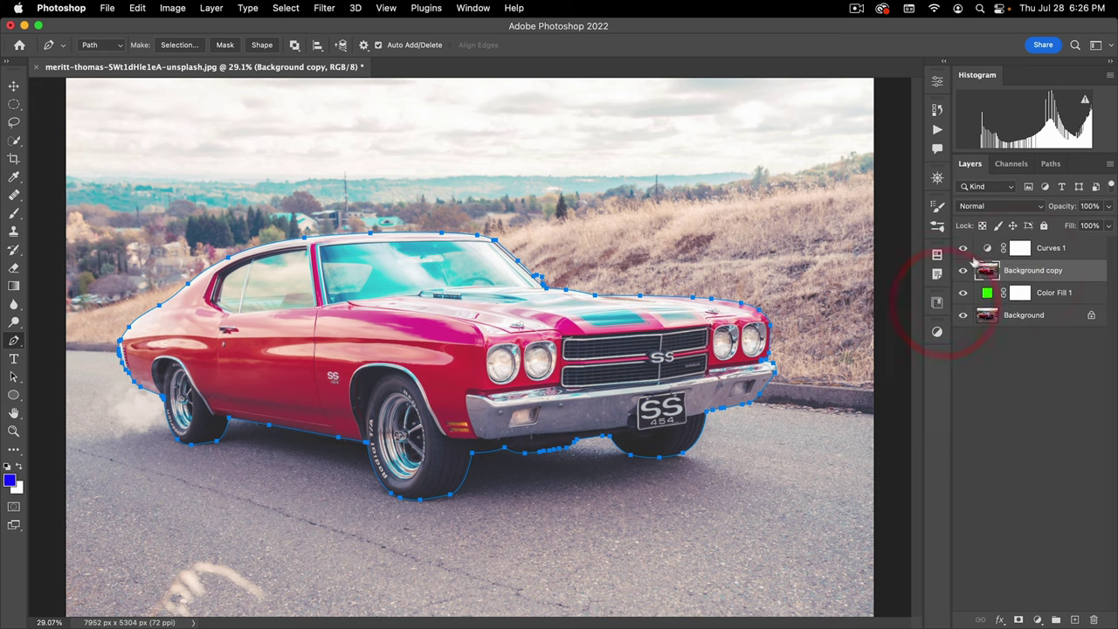
{"action": "left_click_drag", "start_coordinate": [987, 251], "coordinate": [1094, 619]}
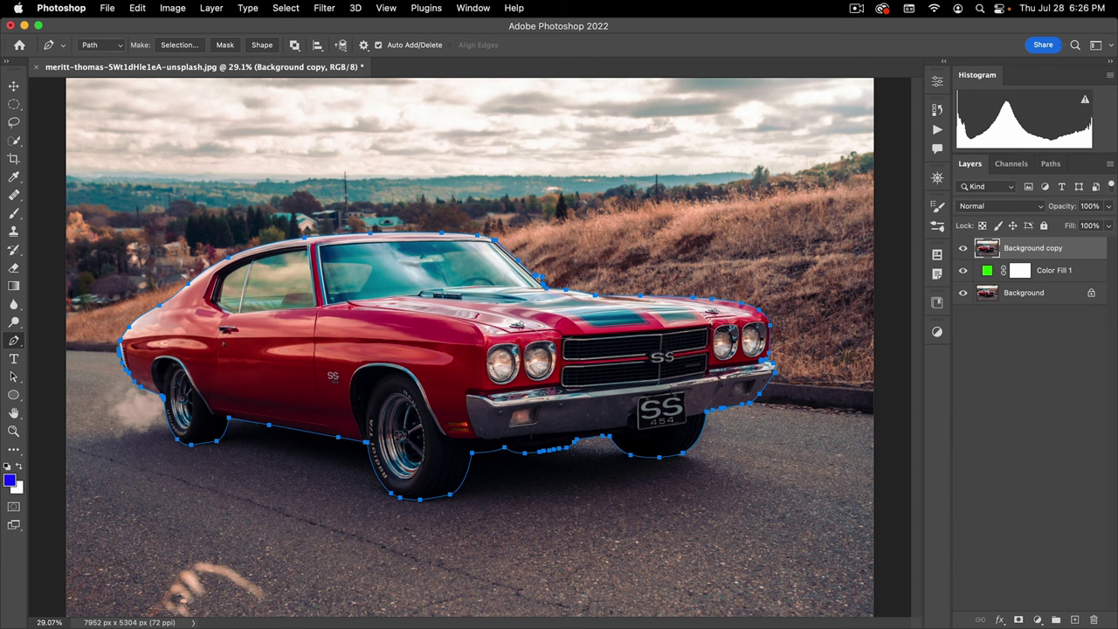
- Create a vector mask from the car path on the Background copy layer and inspect the cutout over the green fill
{"action": "left_click", "coordinate": [14, 380]}
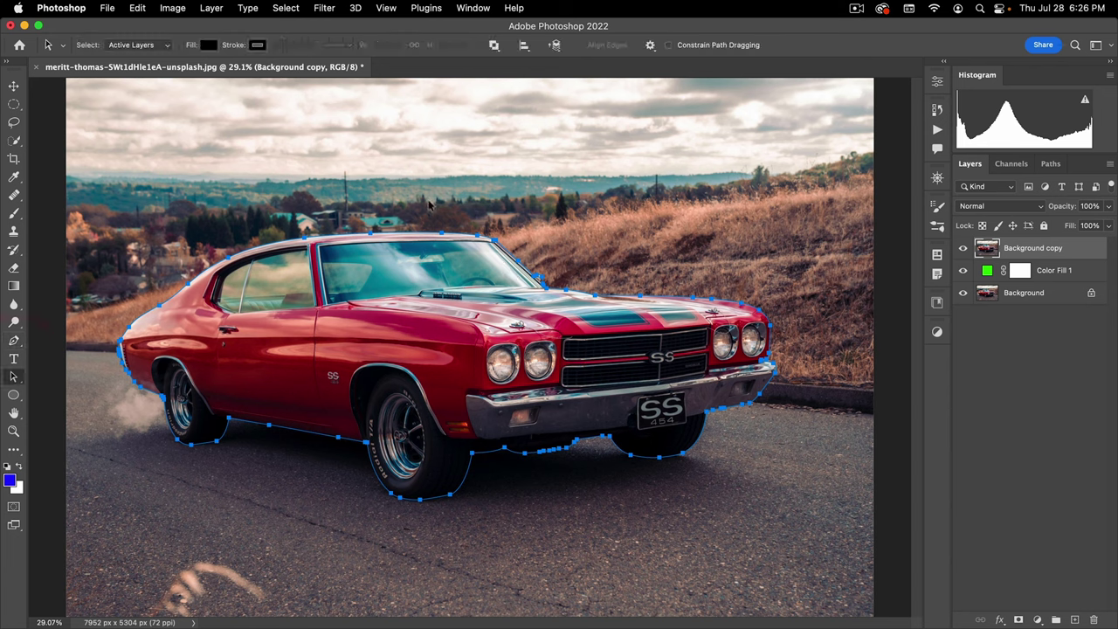
{"action": "right_click", "coordinate": [481, 247]}
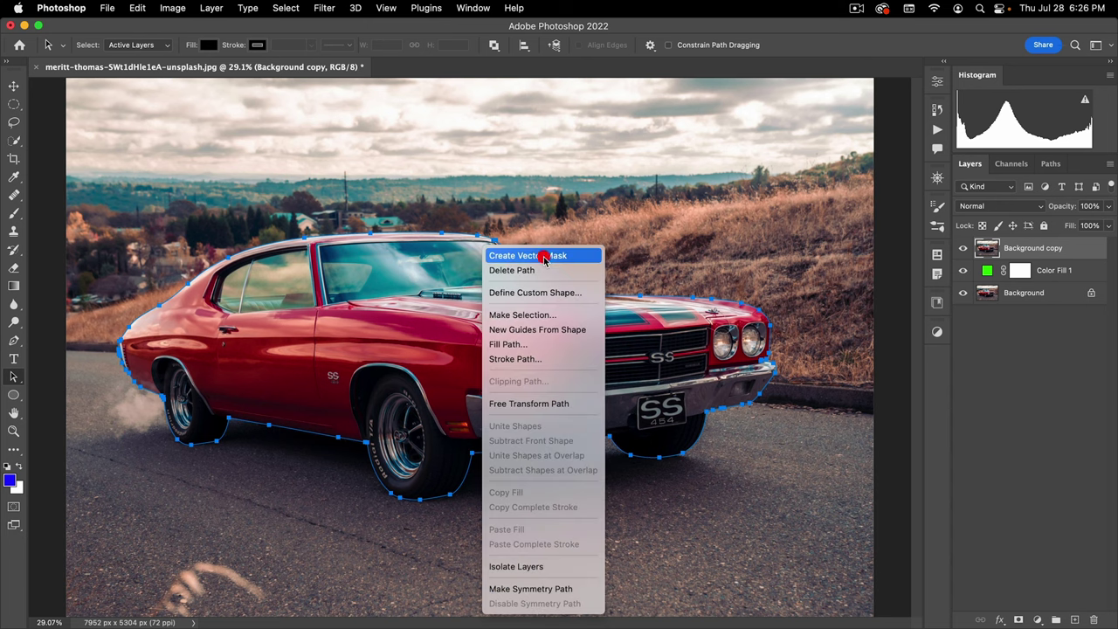
{"action": "left_click", "coordinate": [543, 256]}
{"action": "left_click", "coordinate": [557, 218]}
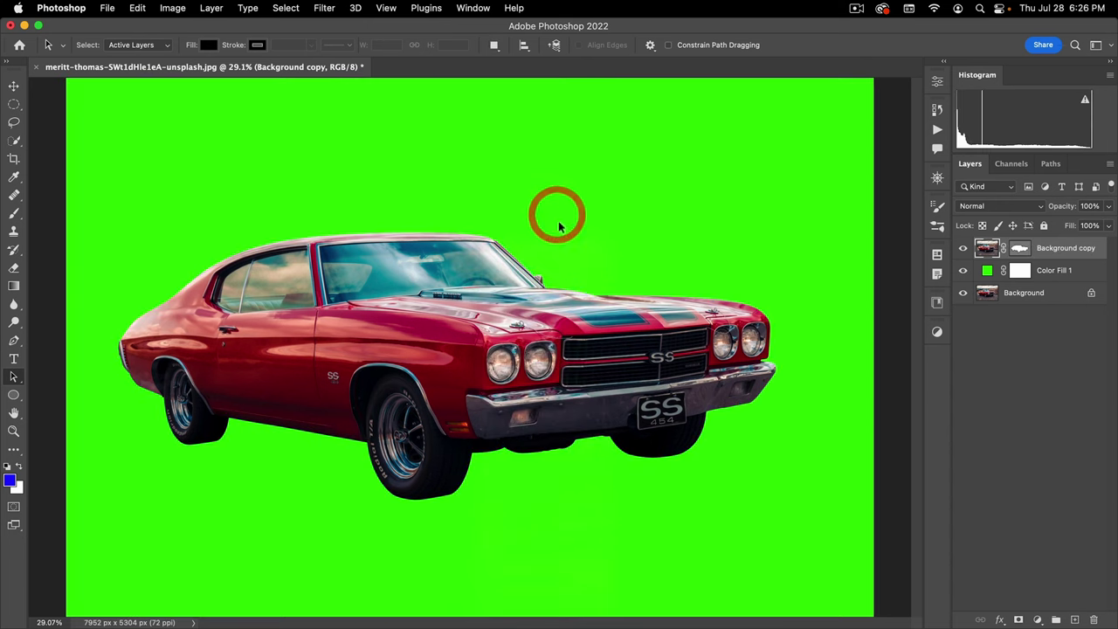
{"action": "scroll", "coordinate": [461, 378], "scroll_direction": "down", "scroll_amount": 3}
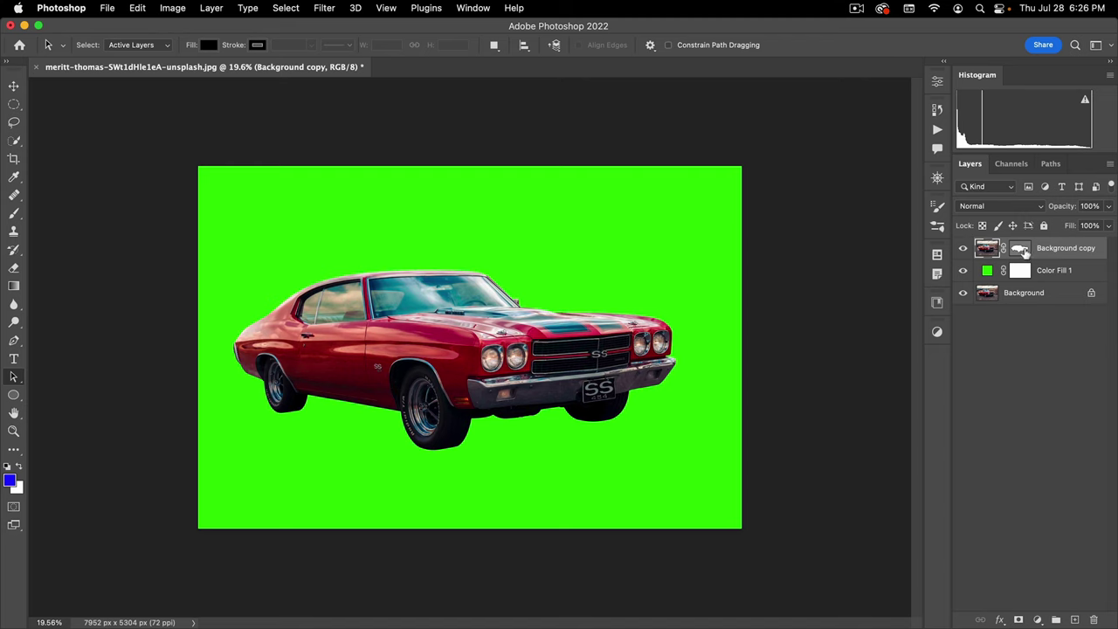
{"action": "left_click", "coordinate": [1023, 251], "text": "alt"}
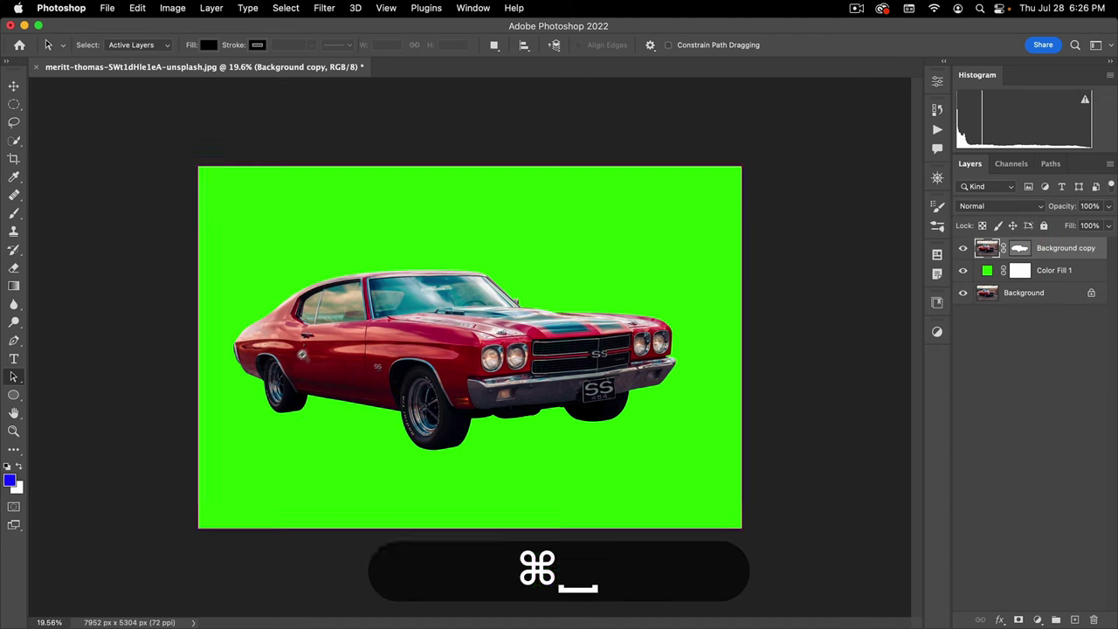
{"action": "left_click", "coordinate": [335, 329], "text": "super"}
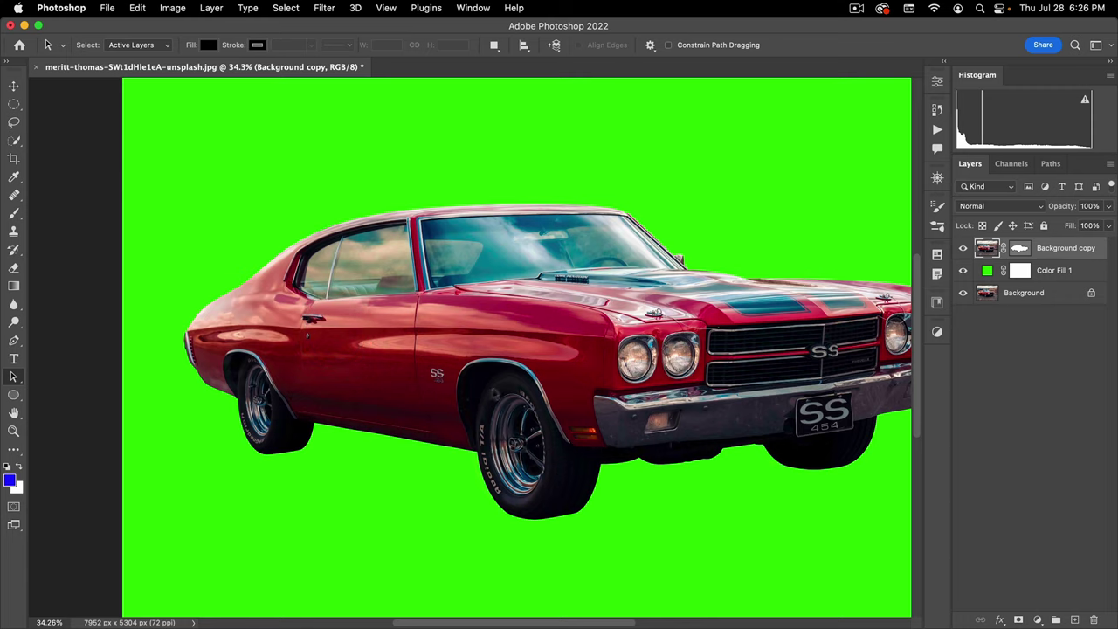
{"action": "left_click", "coordinate": [514, 380], "text": "alt"}
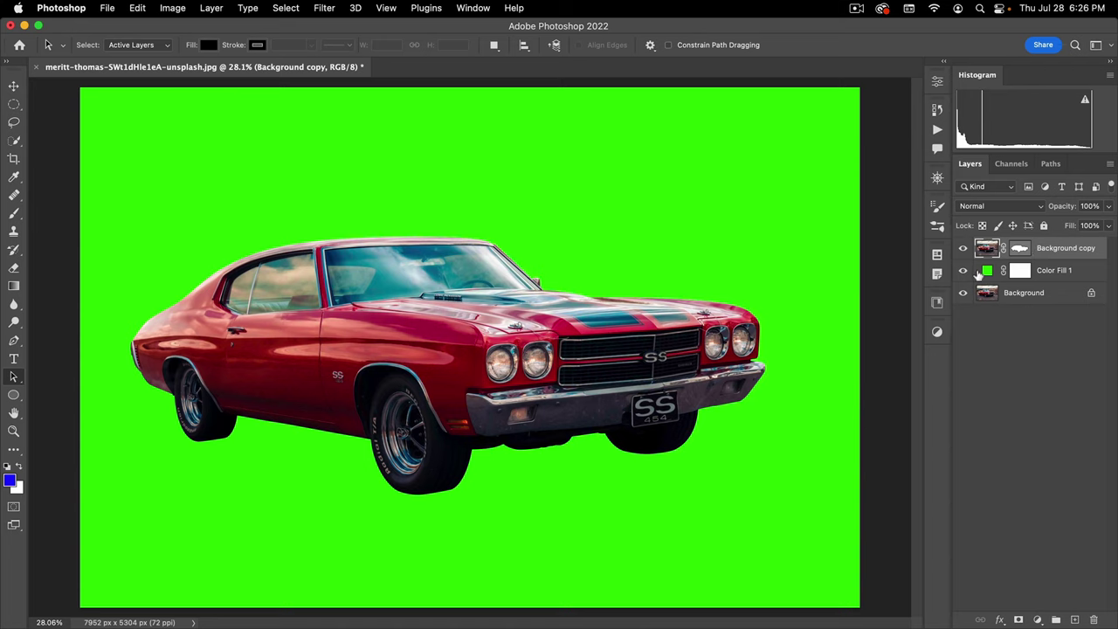
- Delete the vector mask from the Background copy layer
{"action": "right_click", "coordinate": [1020, 249]}
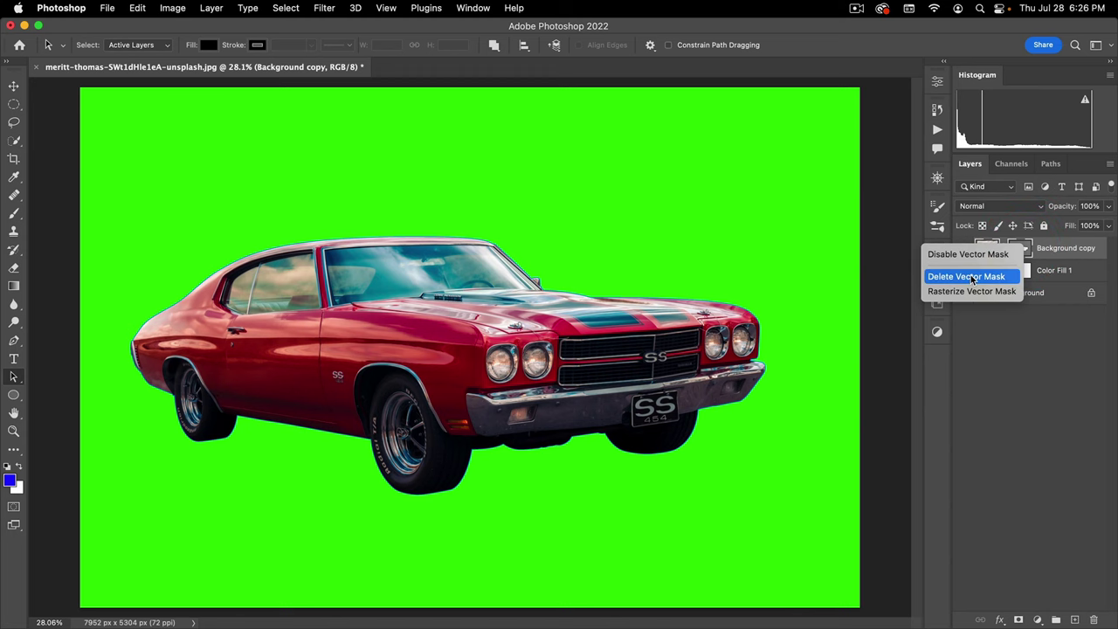
{"action": "left_click", "coordinate": [969, 276]}
- Save the car outline's Work Path as a permanent path named "car"
{"action": "left_click", "coordinate": [1051, 163]}
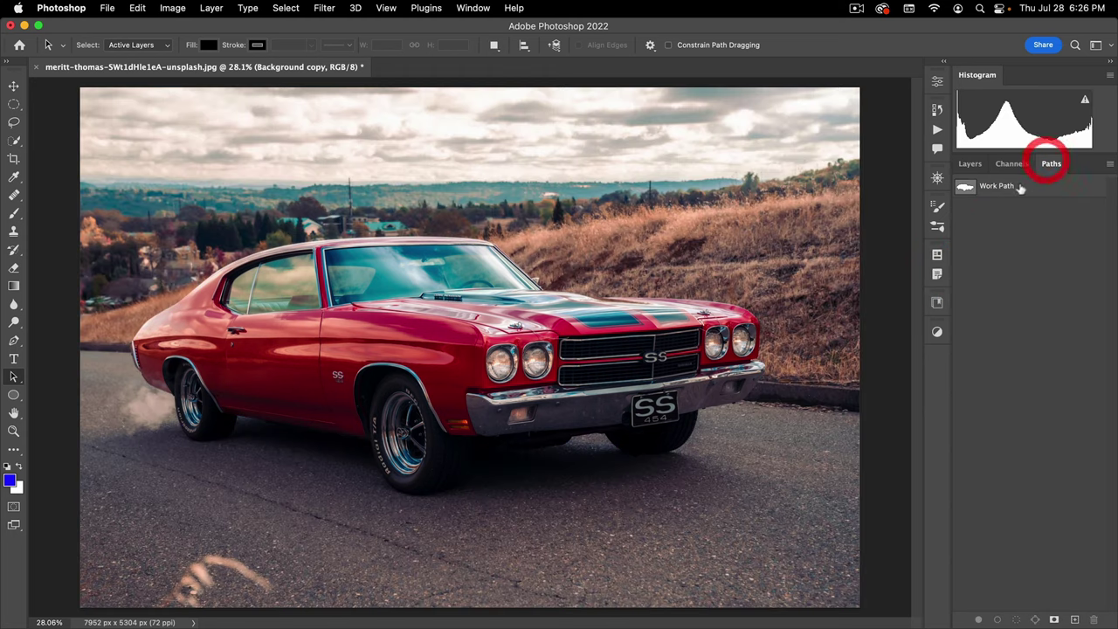
{"action": "left_click", "coordinate": [975, 189]}
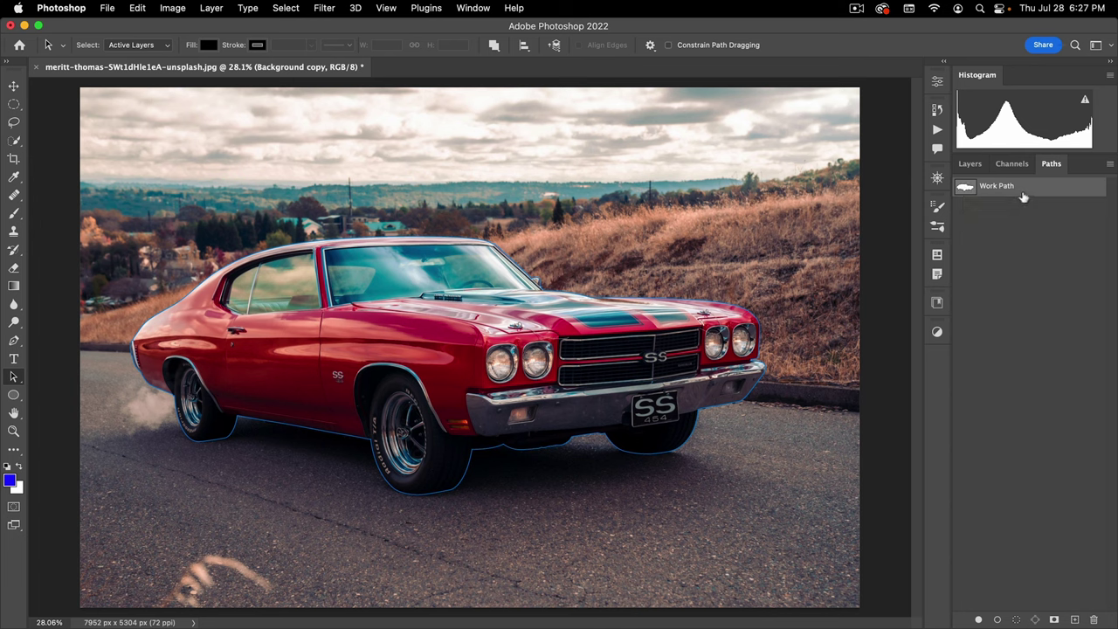
{"action": "double_click", "coordinate": [999, 187]}
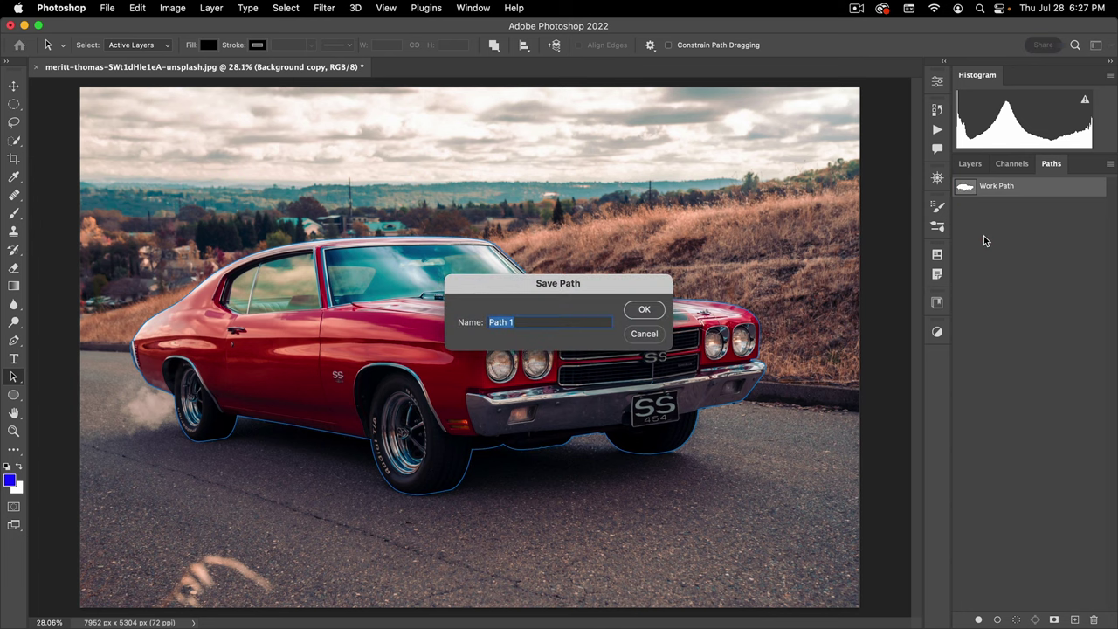
{"action": "type", "text": "car"}
{"action": "key", "text": "Return"}
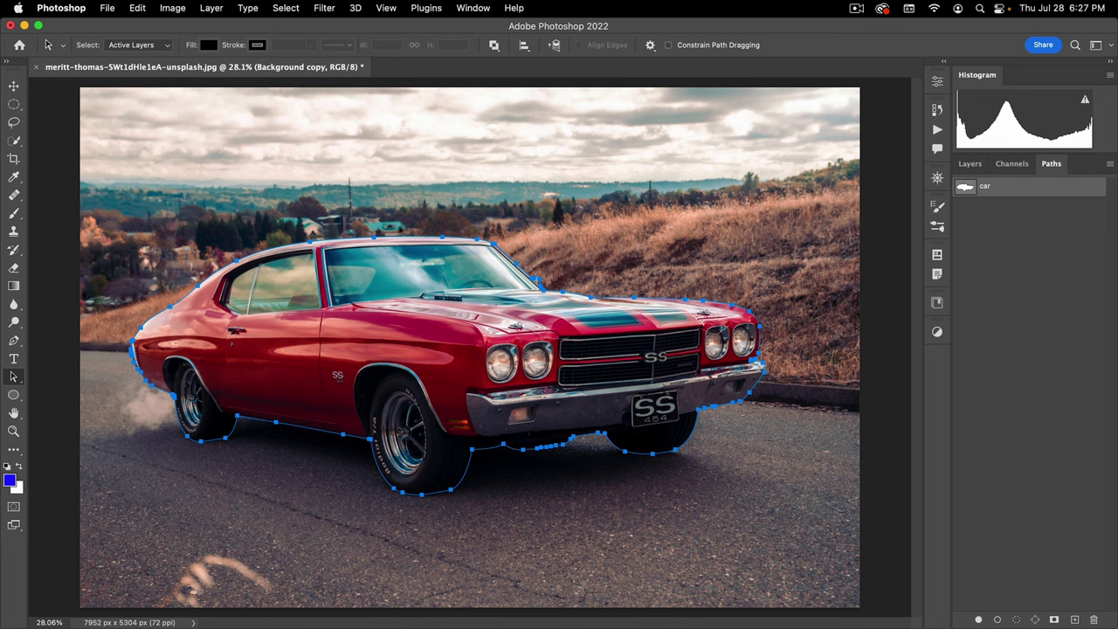
- Deselect the car path, draw a small closed rounded path over the sky and hillside, and delete that new Work Path
{"action": "left_click", "coordinate": [969, 217]}
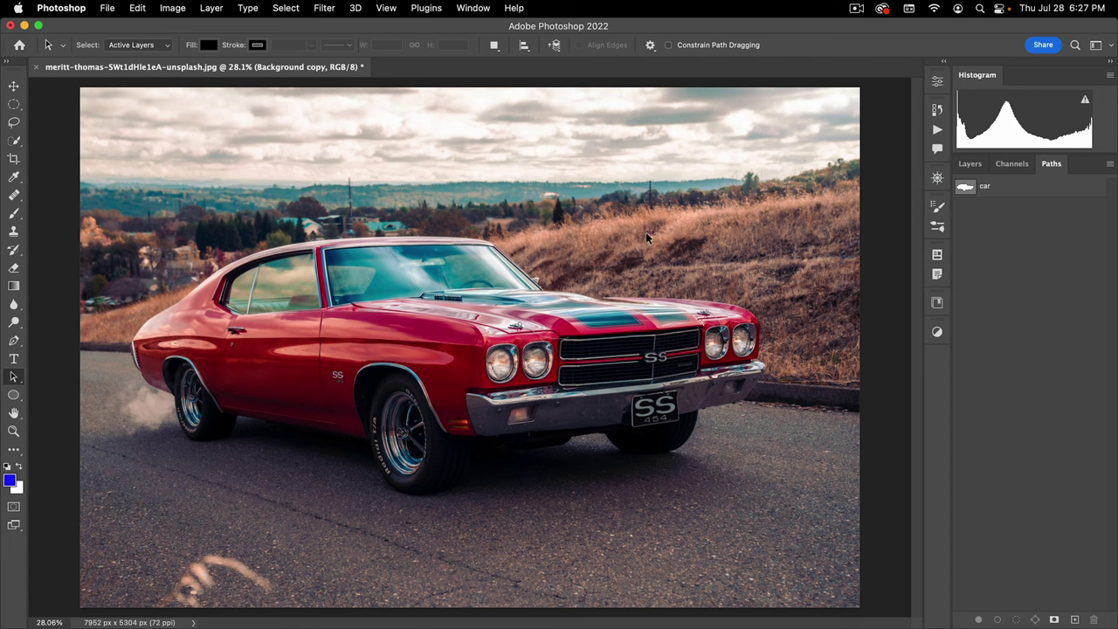
{"action": "key", "text": "p"}
{"action": "left_click_drag", "start_coordinate": [621, 206], "coordinate": [624, 233]}
{"action": "left_click_drag", "start_coordinate": [713, 233], "coordinate": [741, 210]}
{"action": "left_click_drag", "start_coordinate": [750, 129], "coordinate": [736, 107]}
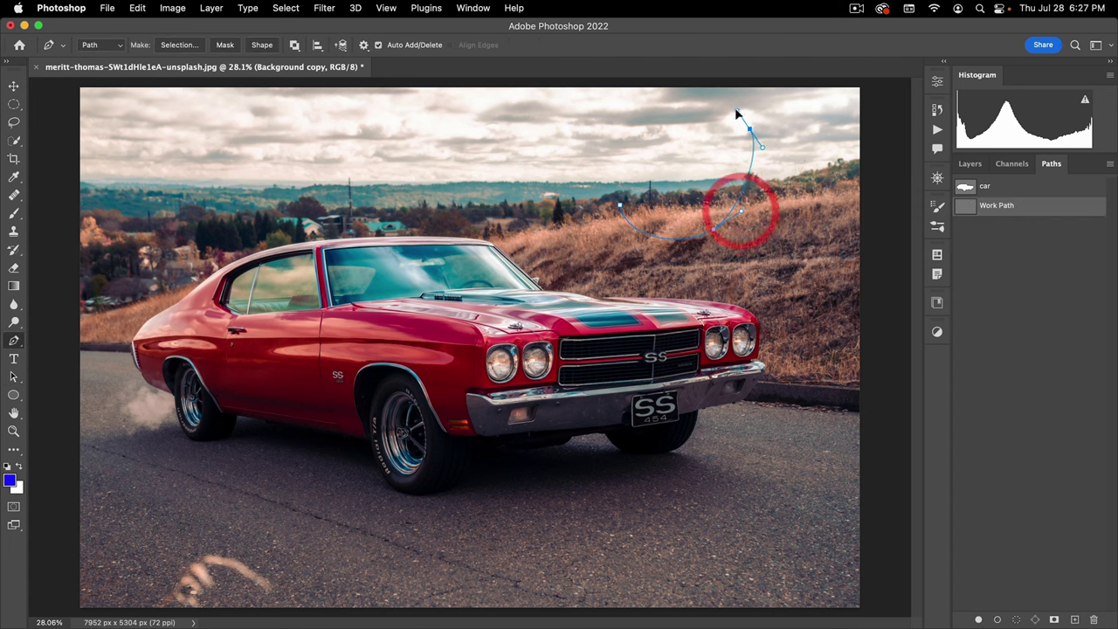
{"action": "left_click_drag", "start_coordinate": [636, 133], "coordinate": [609, 155]}
{"action": "left_click", "coordinate": [621, 205]}
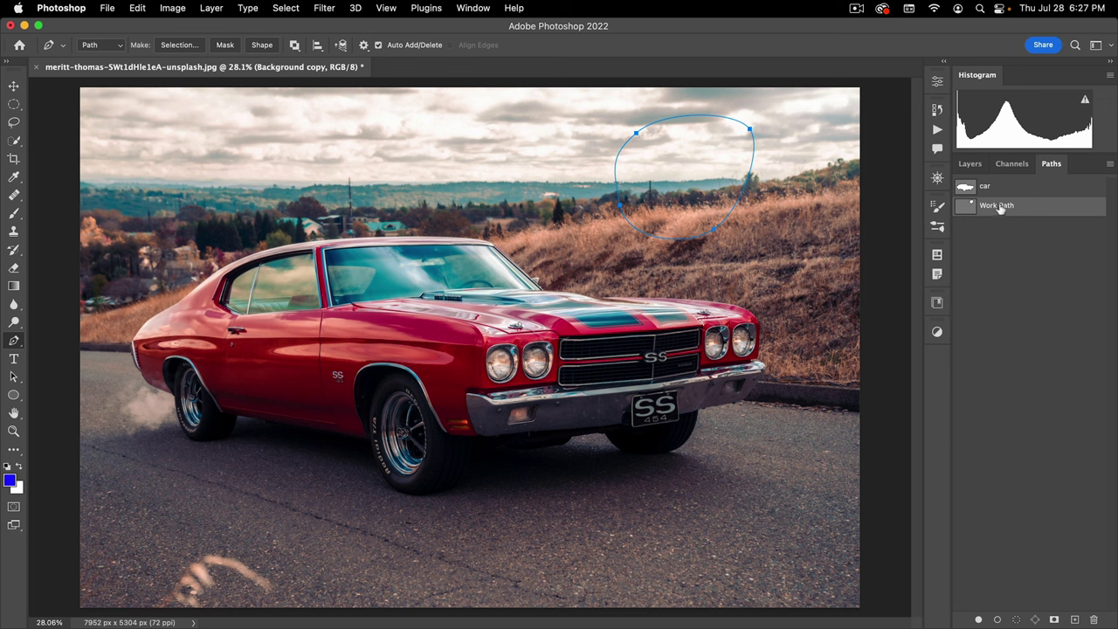
{"action": "left_click_drag", "start_coordinate": [1017, 216], "coordinate": [1094, 620]}
- Activate the saved car path and switch to the Path Selection tool
{"action": "left_click", "coordinate": [974, 188]}
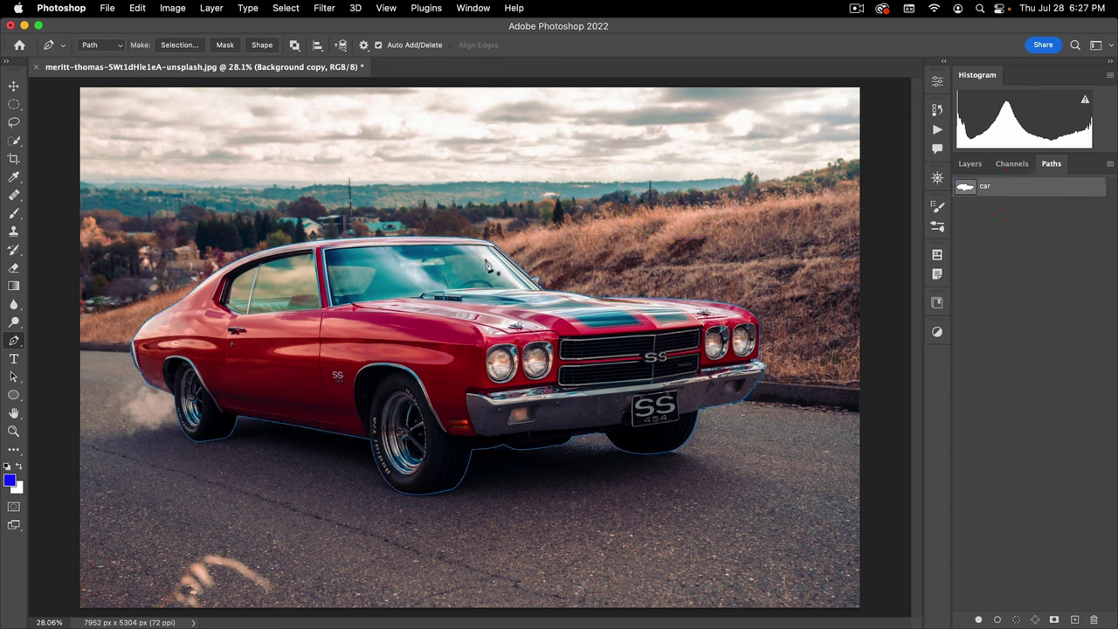
{"action": "key", "text": "a"}
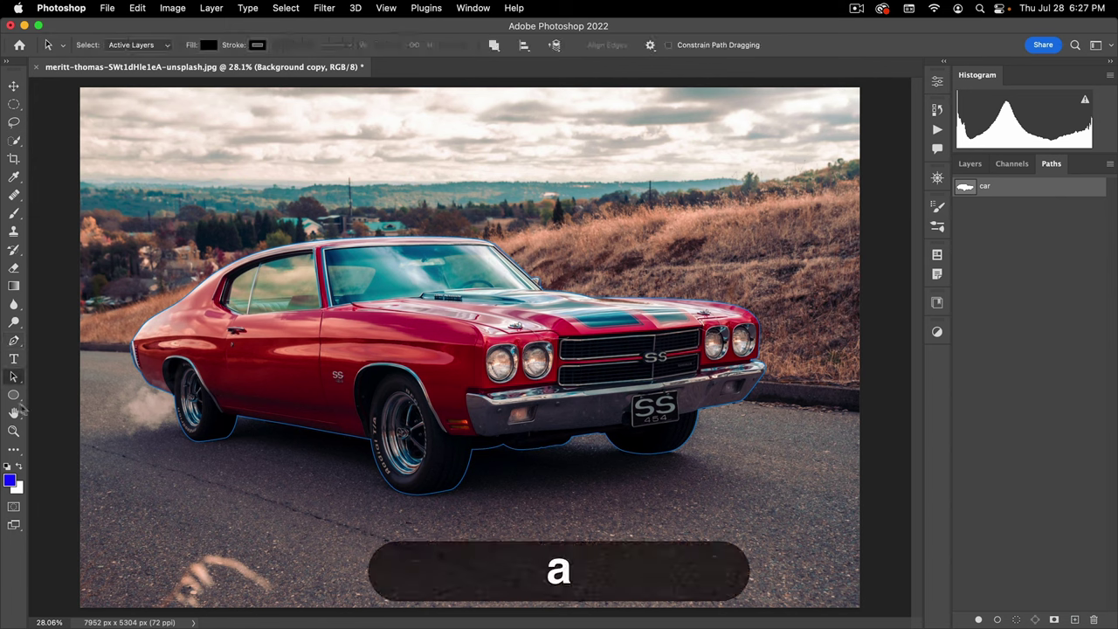
{"action": "left_click", "coordinate": [14, 377]}
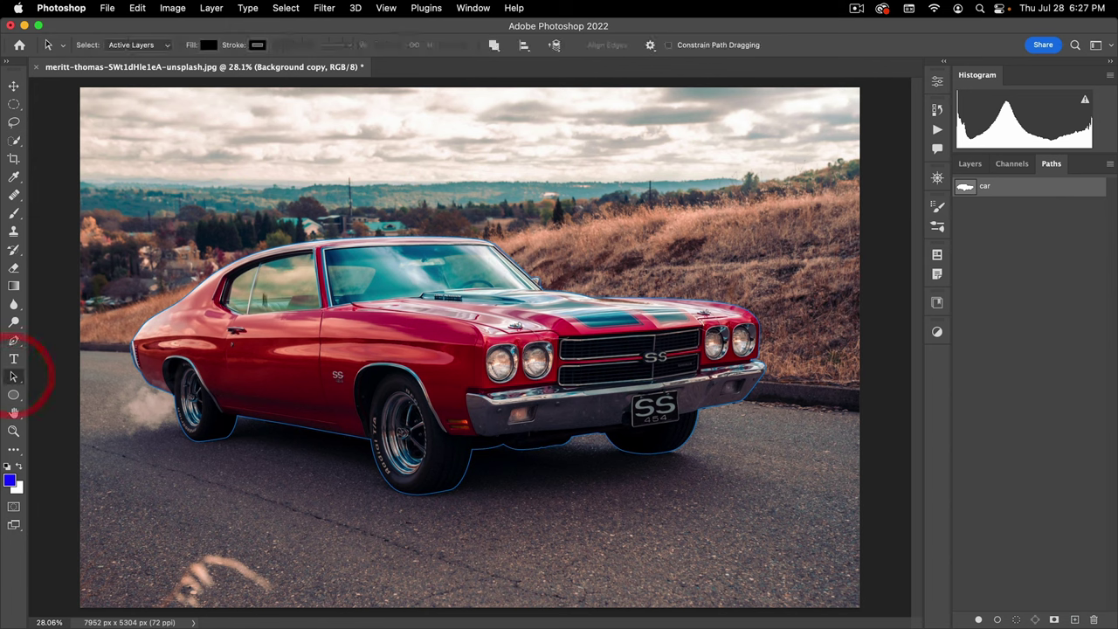
- Convert the car path into a new anti-aliased selection with a 0.5 pixel feather radius
{"action": "left_click", "coordinate": [375, 334]}
{"action": "right_click", "coordinate": [460, 256]}
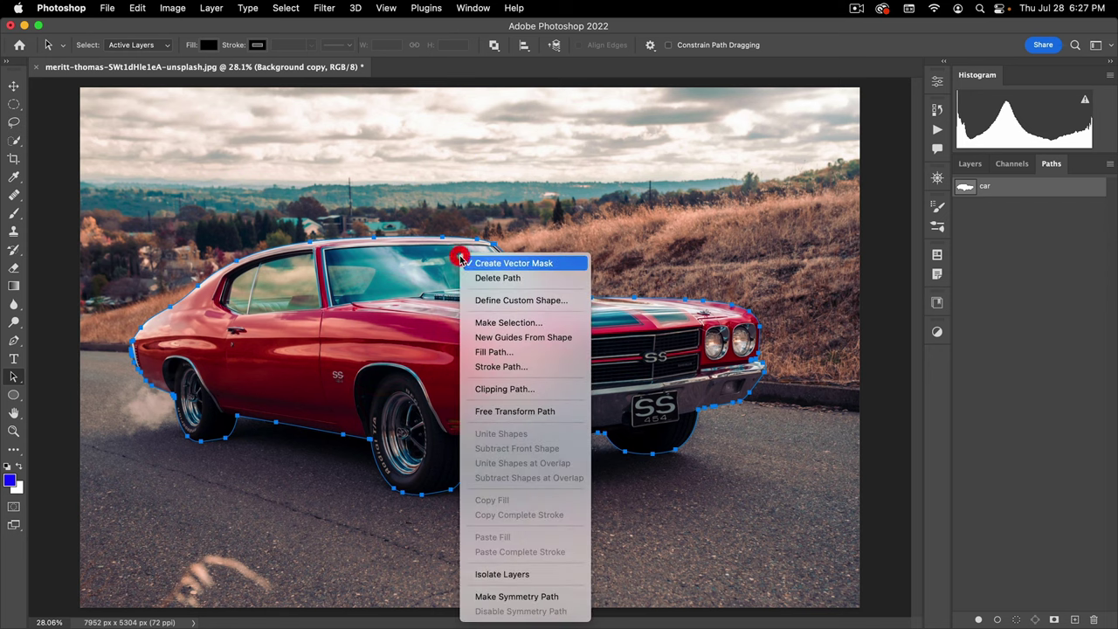
{"action": "left_click", "coordinate": [509, 323]}
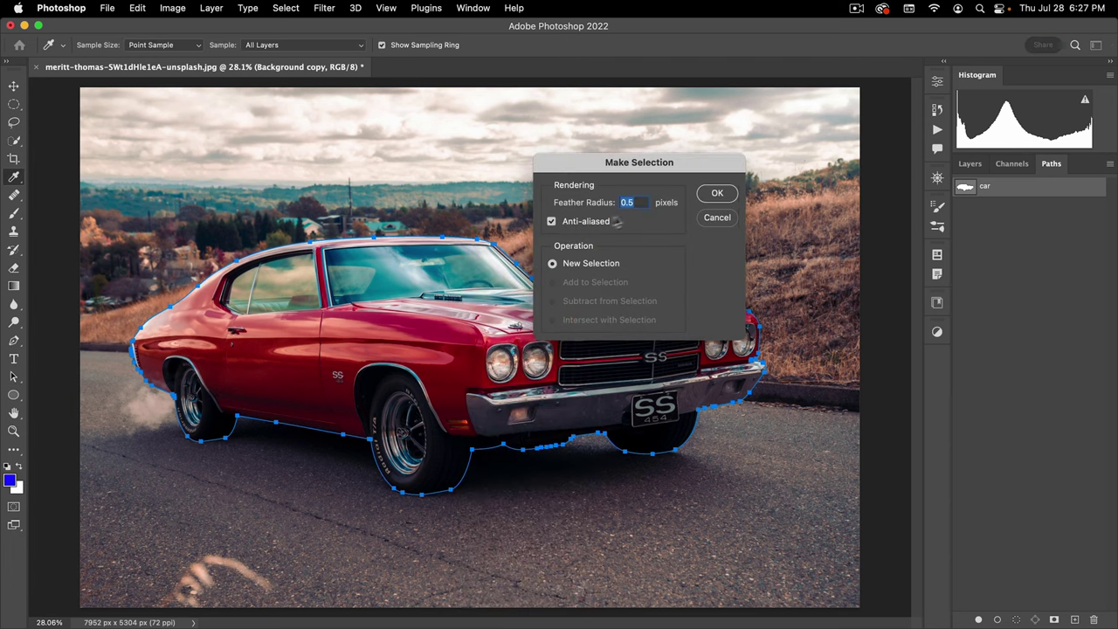
{"action": "left_click", "coordinate": [640, 202]}
{"action": "left_click_drag", "start_coordinate": [639, 163], "coordinate": [660, 194]}
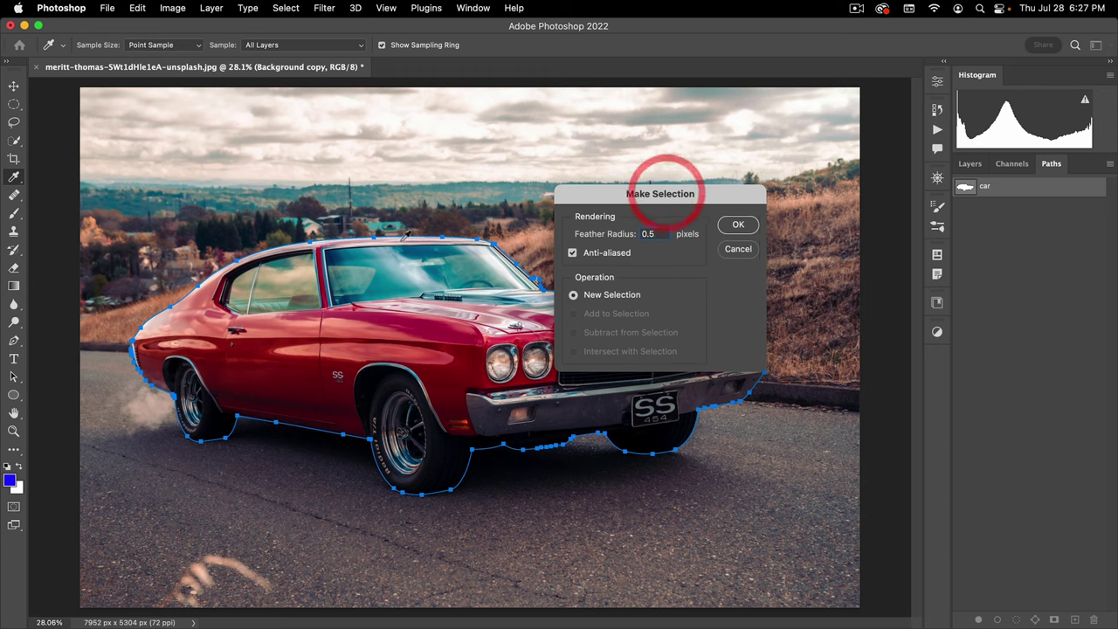
{"action": "key", "text": "space"}
{"action": "left_click_drag", "start_coordinate": [380, 241], "coordinate": [564, 182]}
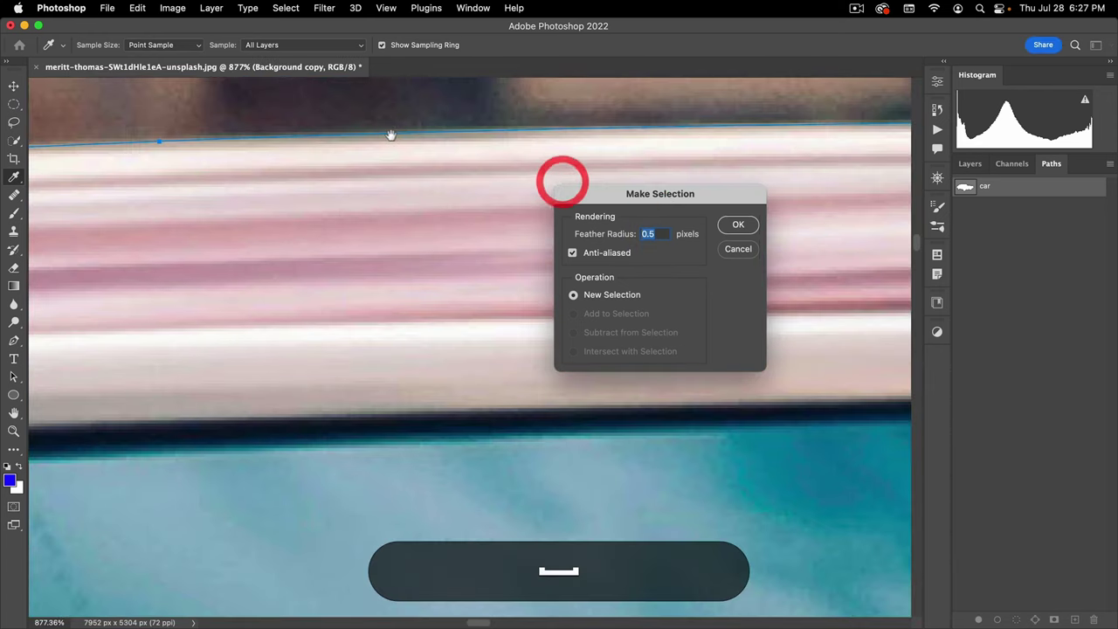
{"action": "left_click_drag", "start_coordinate": [389, 134], "coordinate": [399, 212]}
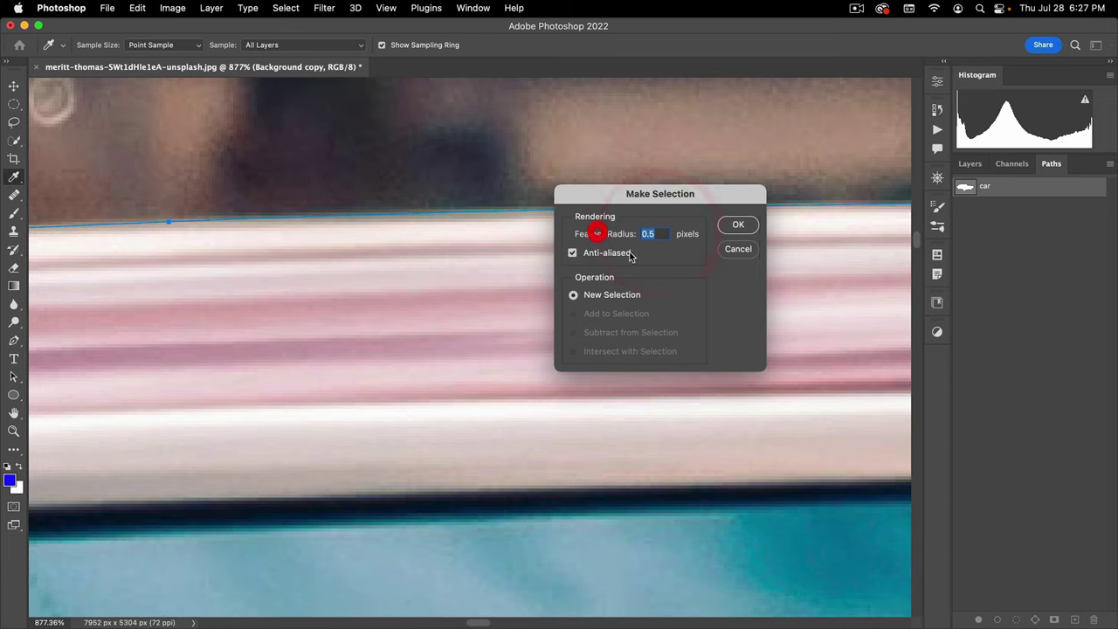
{"action": "left_click", "coordinate": [730, 227]}
- Add a layer mask from the car selection to the Background copy layer and inspect the mask
{"action": "left_click_drag", "start_coordinate": [445, 265], "coordinate": [266, 303]}
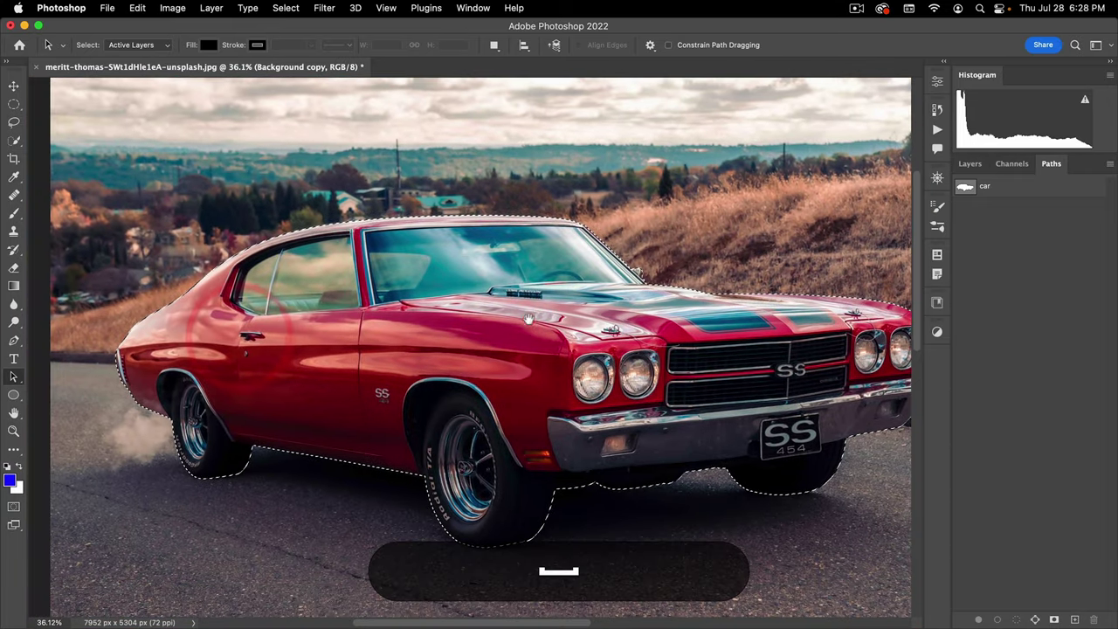
{"action": "left_click", "coordinate": [970, 164]}
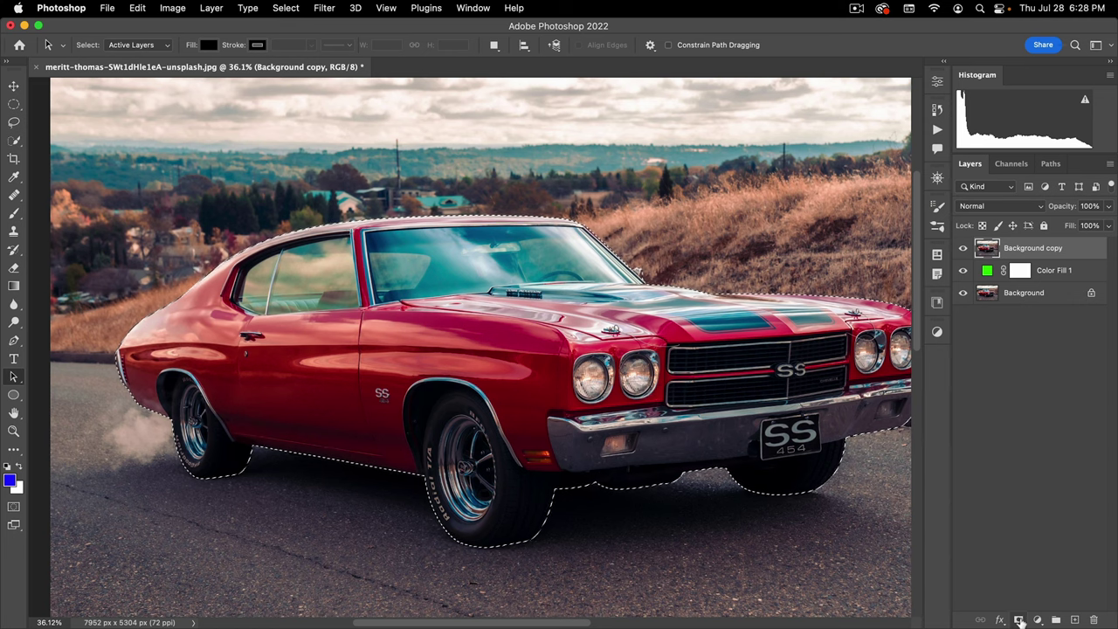
{"action": "left_click", "coordinate": [1019, 620]}
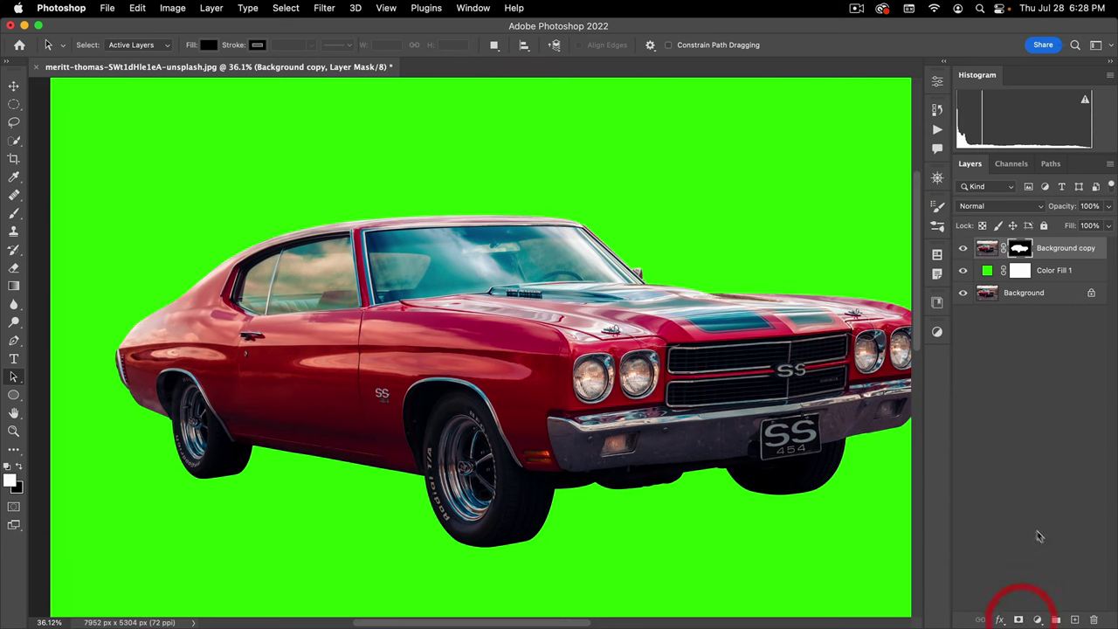
{"action": "left_click_drag", "start_coordinate": [545, 366], "coordinate": [518, 380]}
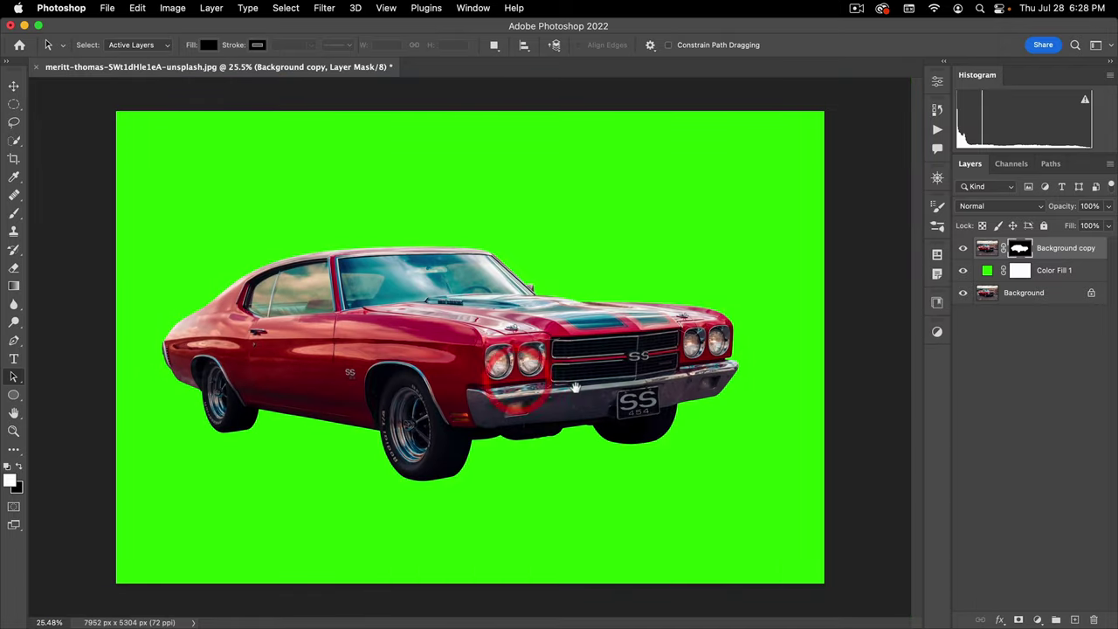
{"action": "left_click", "coordinate": [1020, 249], "text": "alt"}
{"action": "left_click", "coordinate": [1021, 249], "text": "alt"}
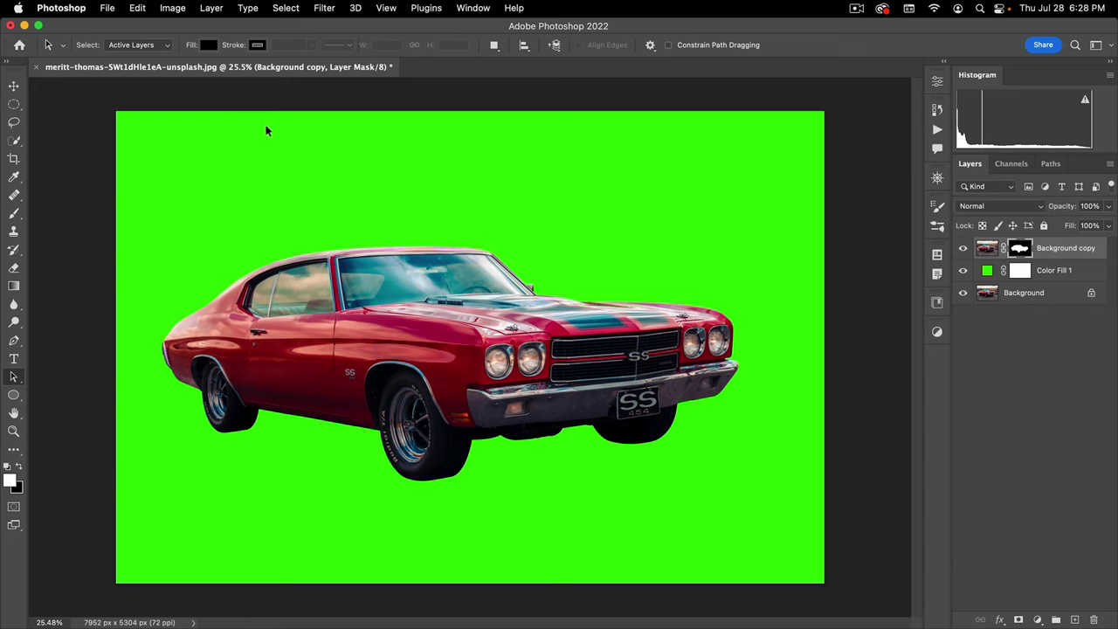
- Open the tree photo ending in unUpLKjF9jA-unsplash.jpg from the assets folder
{"action": "left_click", "coordinate": [109, 10]}
{"action": "left_click", "coordinate": [110, 42]}
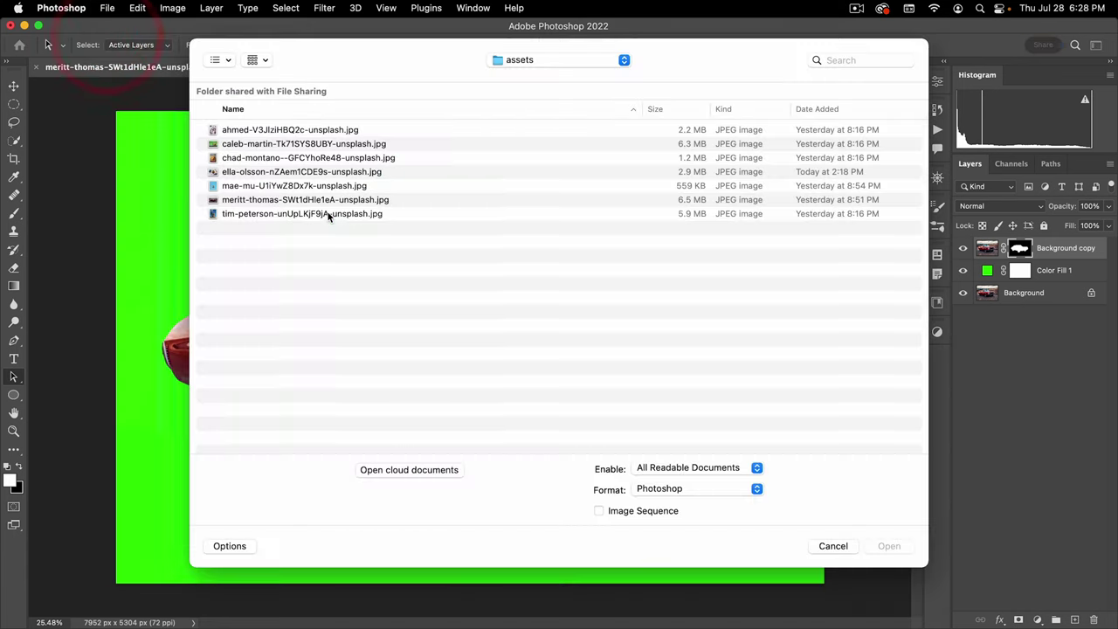
{"action": "double_click", "coordinate": [247, 216]}
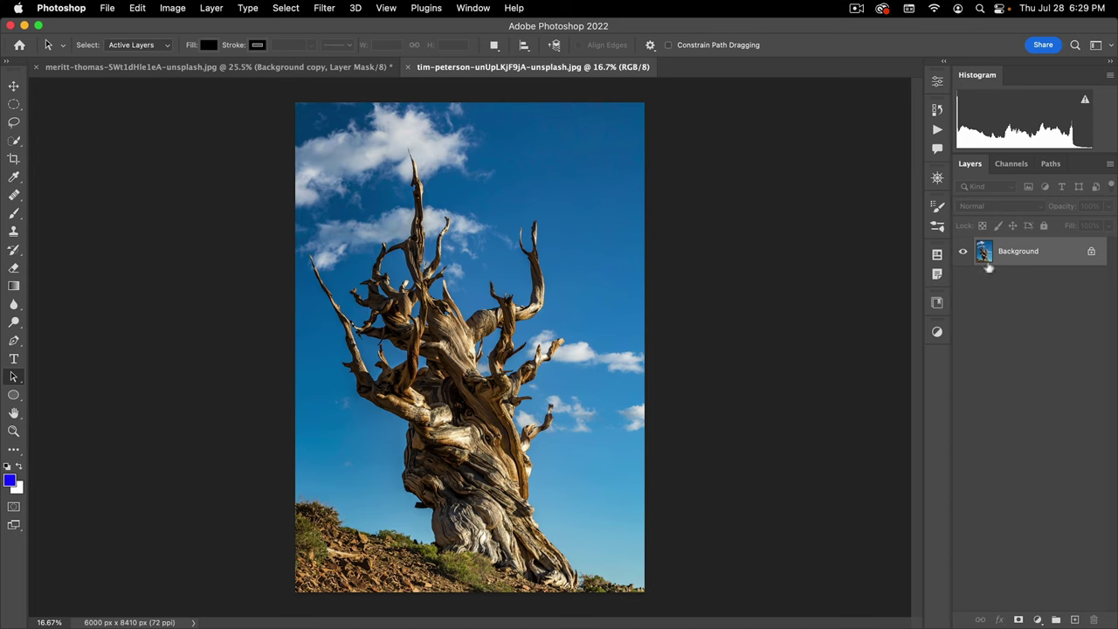
- Duplicate the tree photo's Background layer and add a bright green (30ff00) solid color fill layer between the two
{"action": "left_click_drag", "start_coordinate": [989, 267], "coordinate": [1075, 619]}
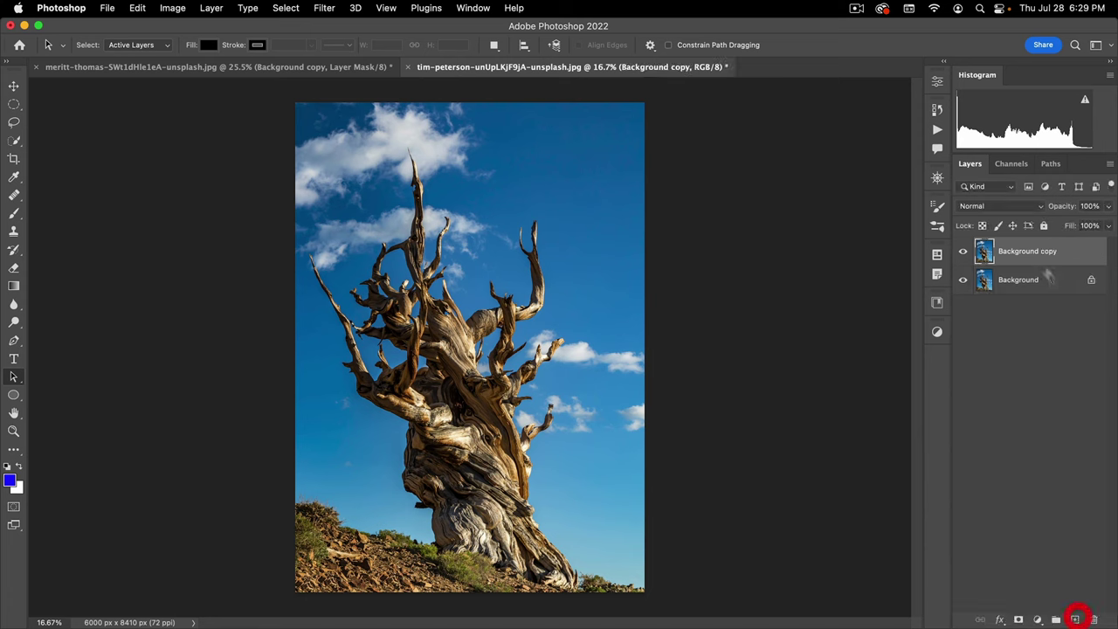
{"action": "left_click", "coordinate": [1023, 279]}
{"action": "left_click", "coordinate": [1038, 619]}
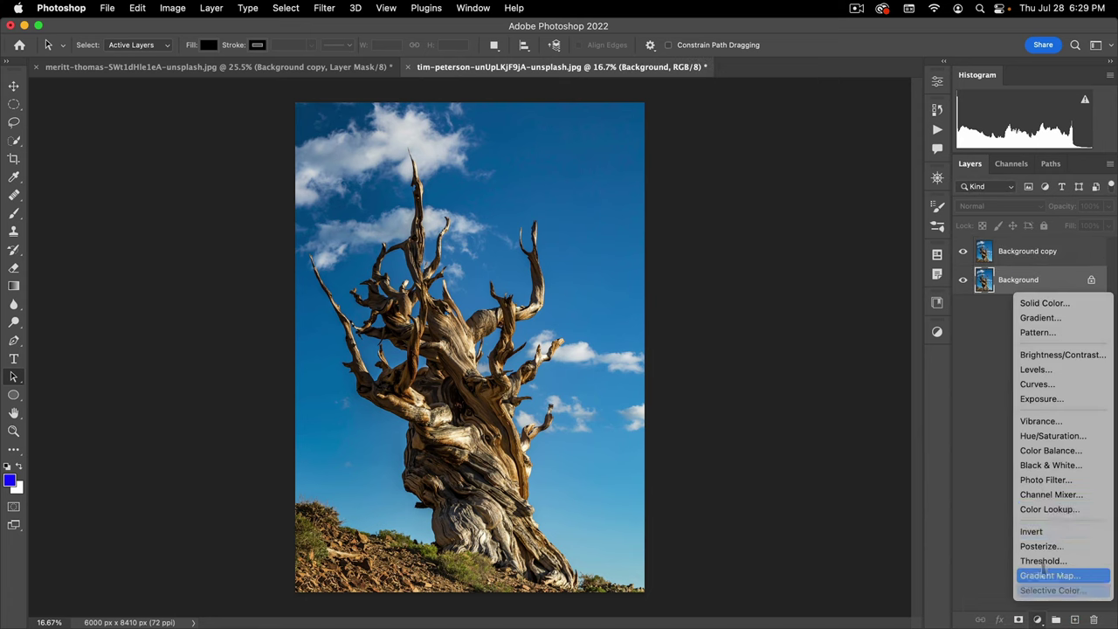
{"action": "left_click", "coordinate": [1044, 303]}
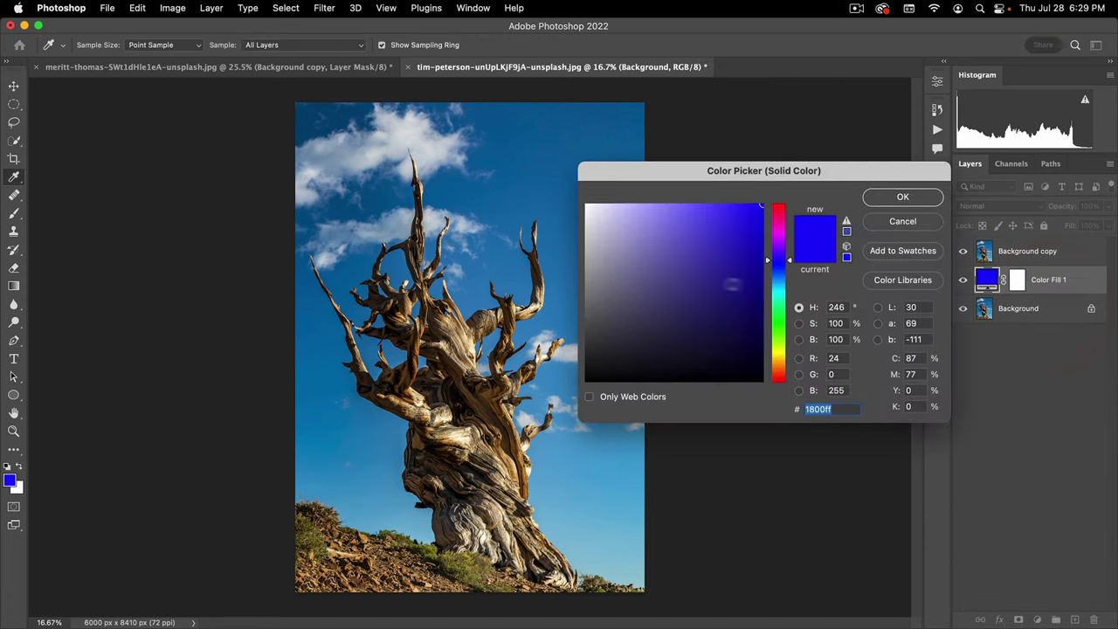
{"action": "left_click_drag", "start_coordinate": [774, 261], "coordinate": [774, 328]}
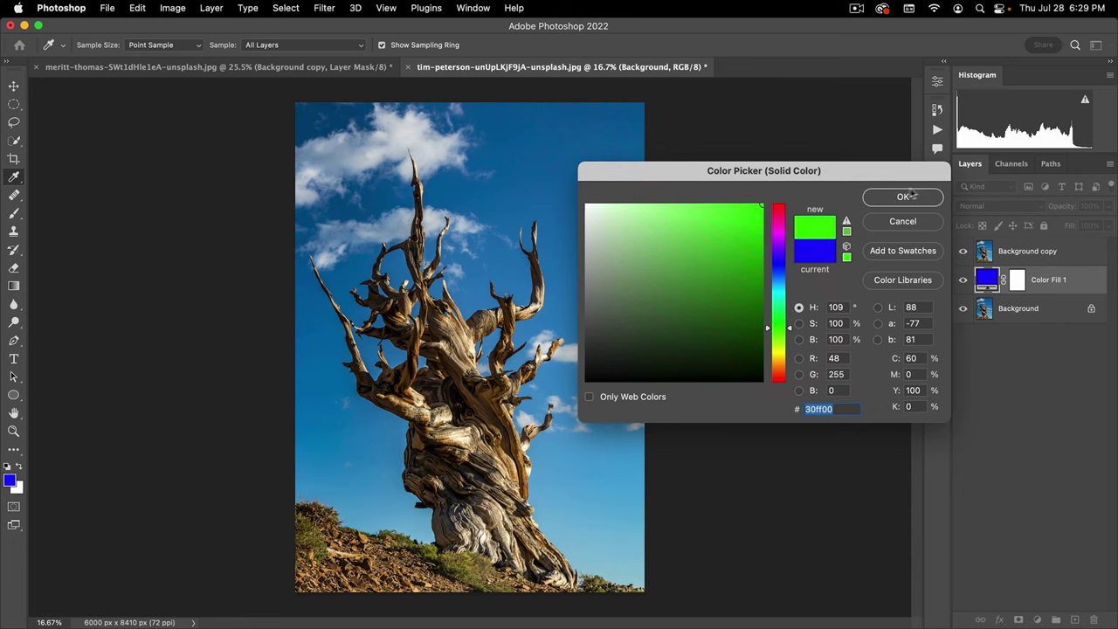
{"action": "left_click", "coordinate": [908, 197]}
- Apply the Remove Background quick action to the tree's Background copy layer and inspect the cut-out branches
{"action": "left_click", "coordinate": [1018, 249]}
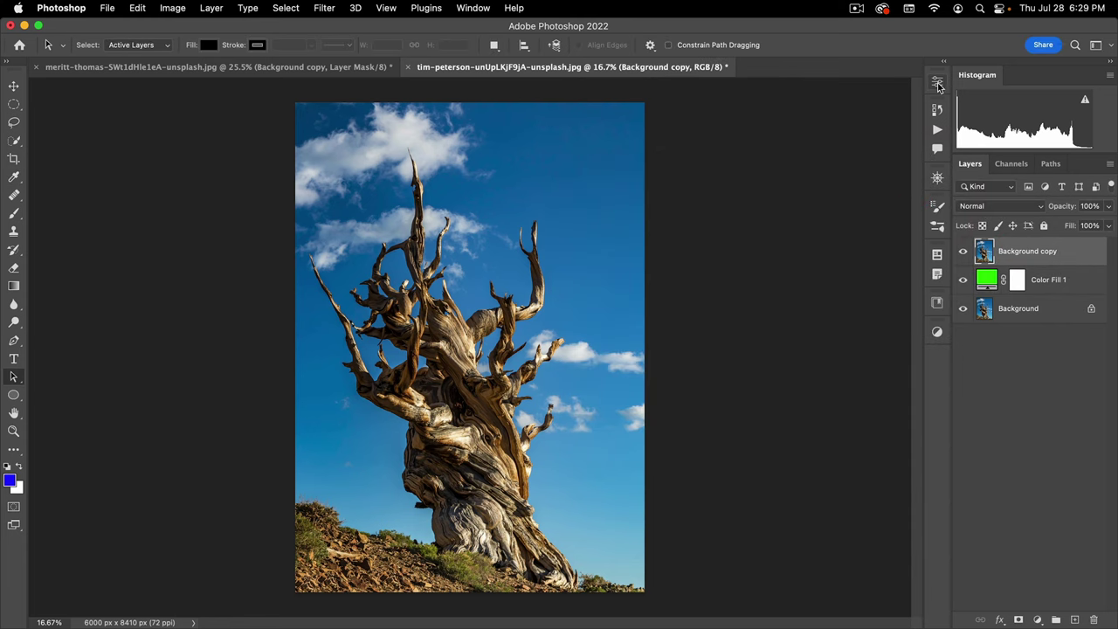
{"action": "left_click", "coordinate": [938, 83]}
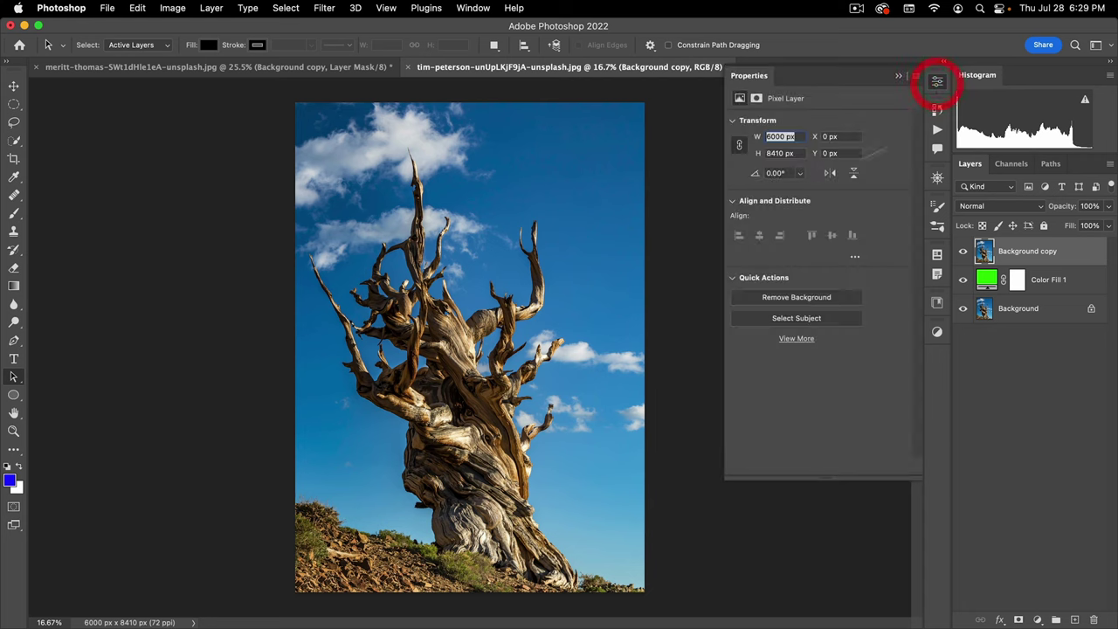
{"action": "left_click", "coordinate": [796, 297]}
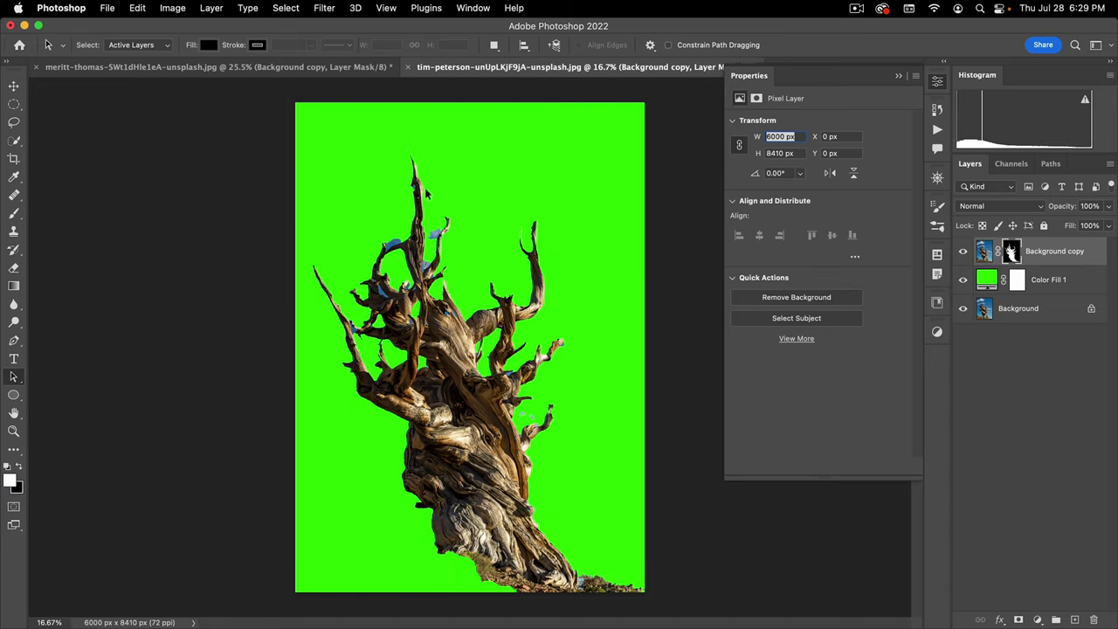
{"action": "mouse_move", "coordinate": [404, 269]}
{"action": "left_mouse_down"}
{"action": "mouse_move", "coordinate": [468, 278]}
{"action": "mouse_move", "coordinate": [437, 293]}
{"action": "mouse_move", "coordinate": [417, 279]}
{"action": "left_mouse_up"}
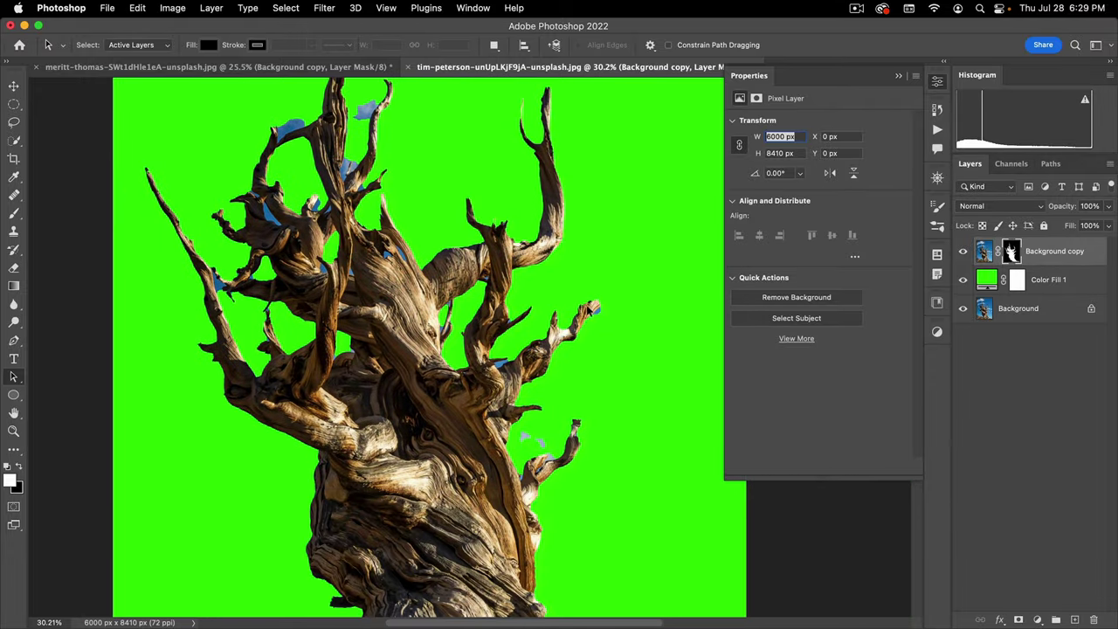
- Lower the Color Fill 1 layer's opacity to 53% and examine the tree cutout against the original photo
{"action": "left_click", "coordinate": [993, 280]}
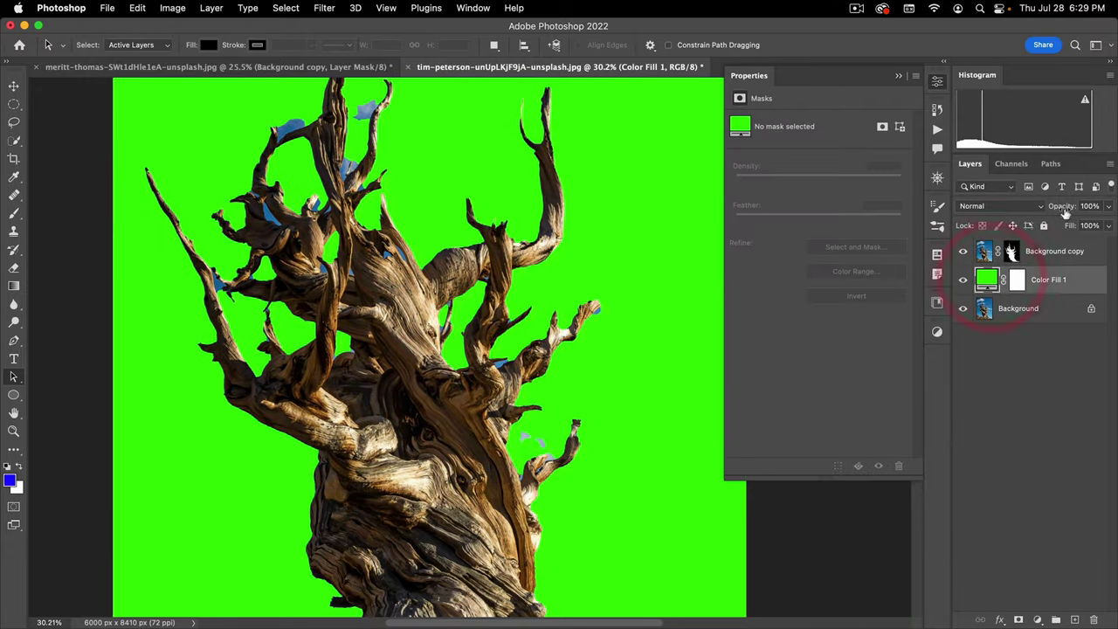
{"action": "left_click_drag", "start_coordinate": [1066, 214], "coordinate": [1026, 215]}
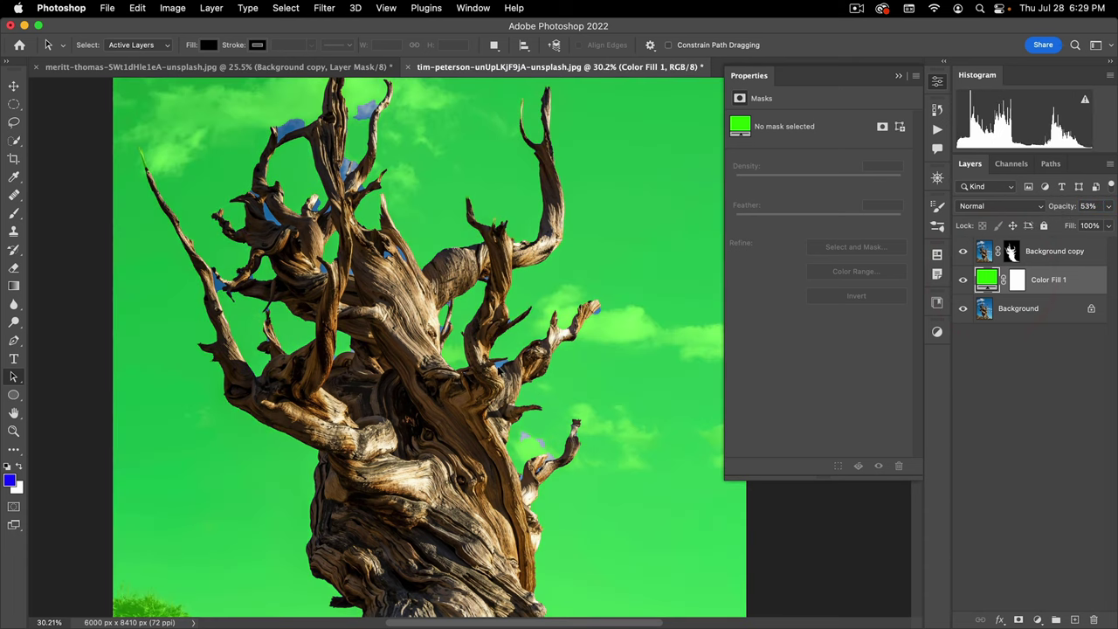
{"action": "key", "text": "space"}
{"action": "left_click_drag", "start_coordinate": [267, 219], "coordinate": [375, 367]}
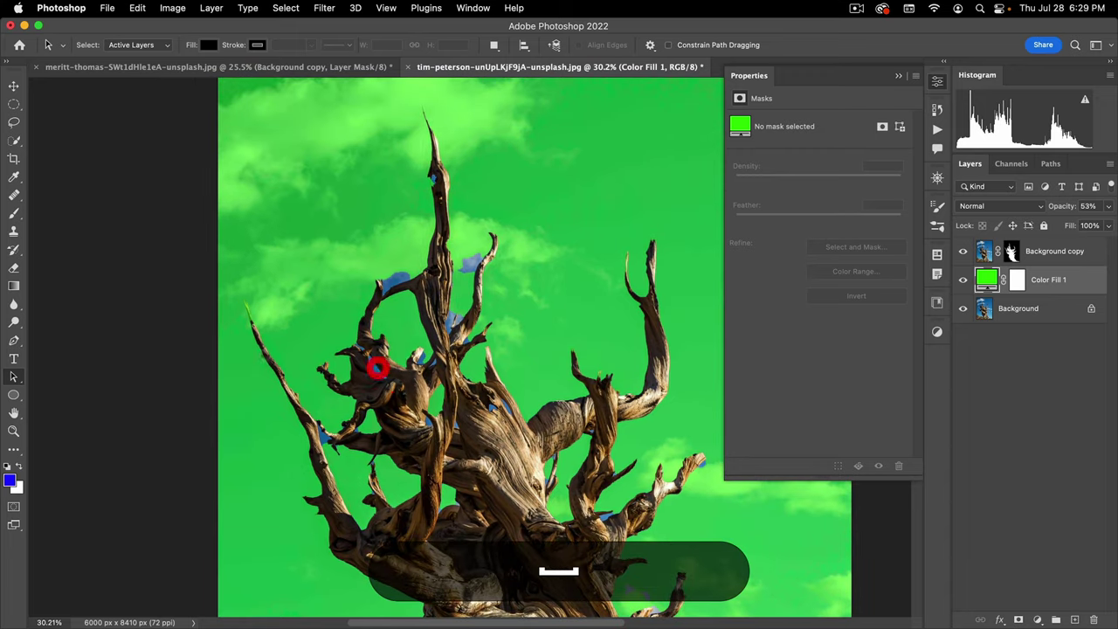
{"action": "left_click_drag", "start_coordinate": [363, 255], "coordinate": [375, 295]}
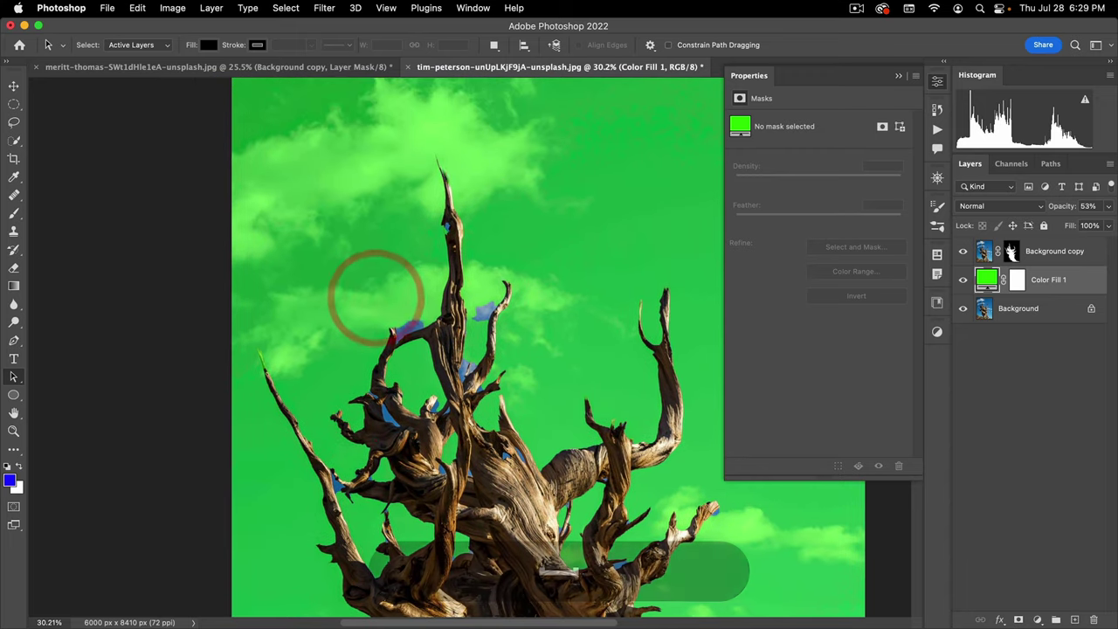
{"action": "key", "text": "space"}
{"action": "left_click_drag", "start_coordinate": [448, 413], "coordinate": [455, 230]}
{"action": "key", "text": "super+0"}
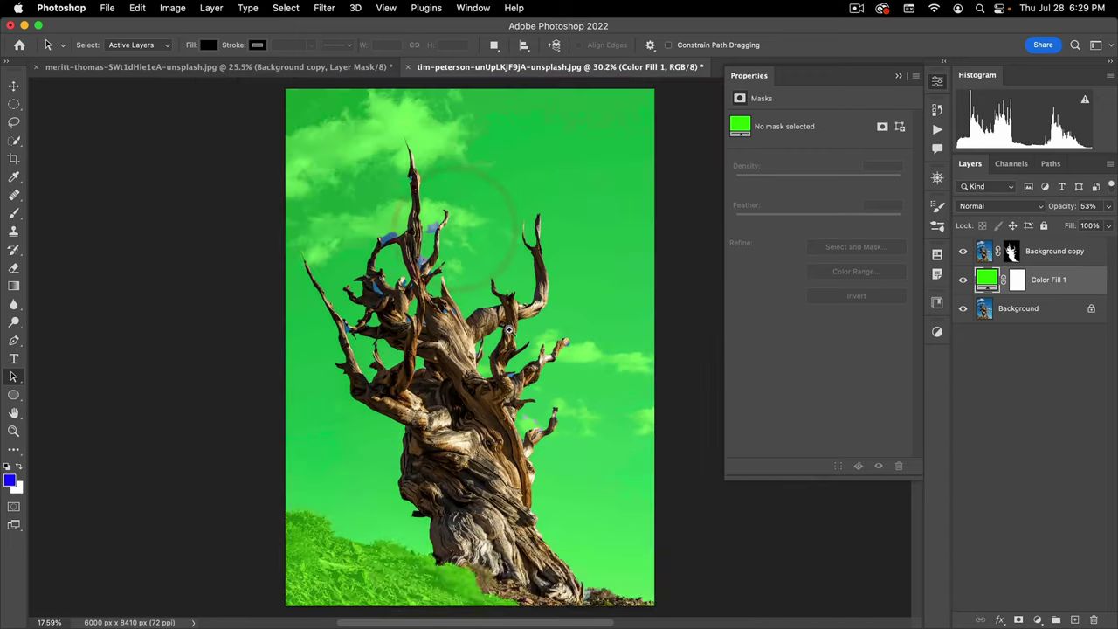
{"action": "key", "text": "space"}
{"action": "left_click_drag", "start_coordinate": [509, 330], "coordinate": [540, 477]}
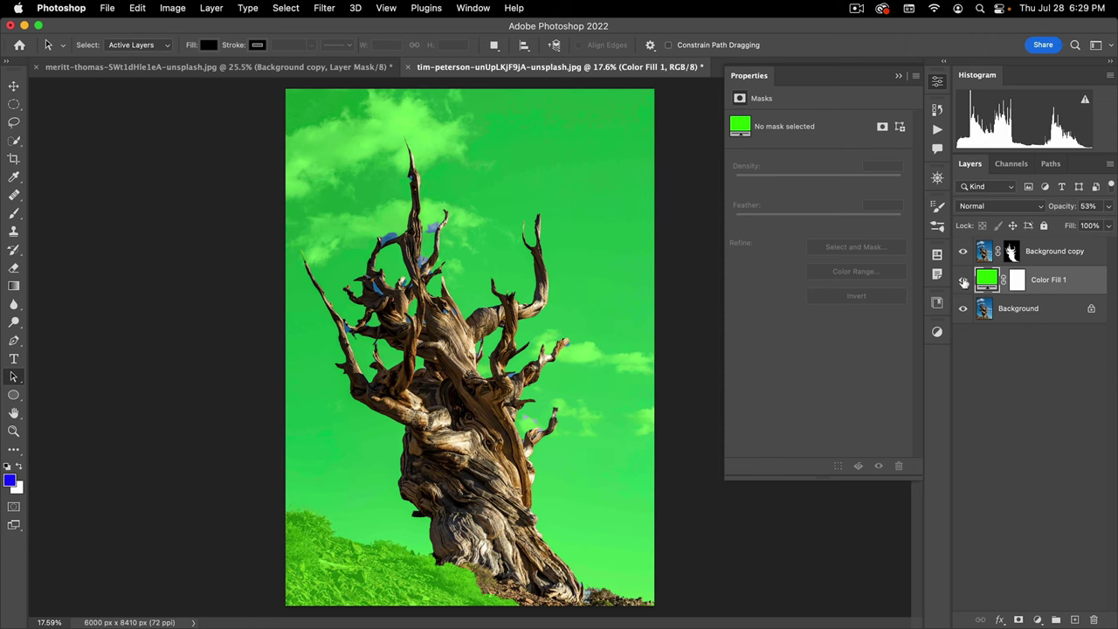
- Hide and reshow the green Color Fill 1 layer to compare the cutout with the full photo
{"action": "left_click", "coordinate": [963, 279]}
{"action": "double_click", "coordinate": [987, 279]}
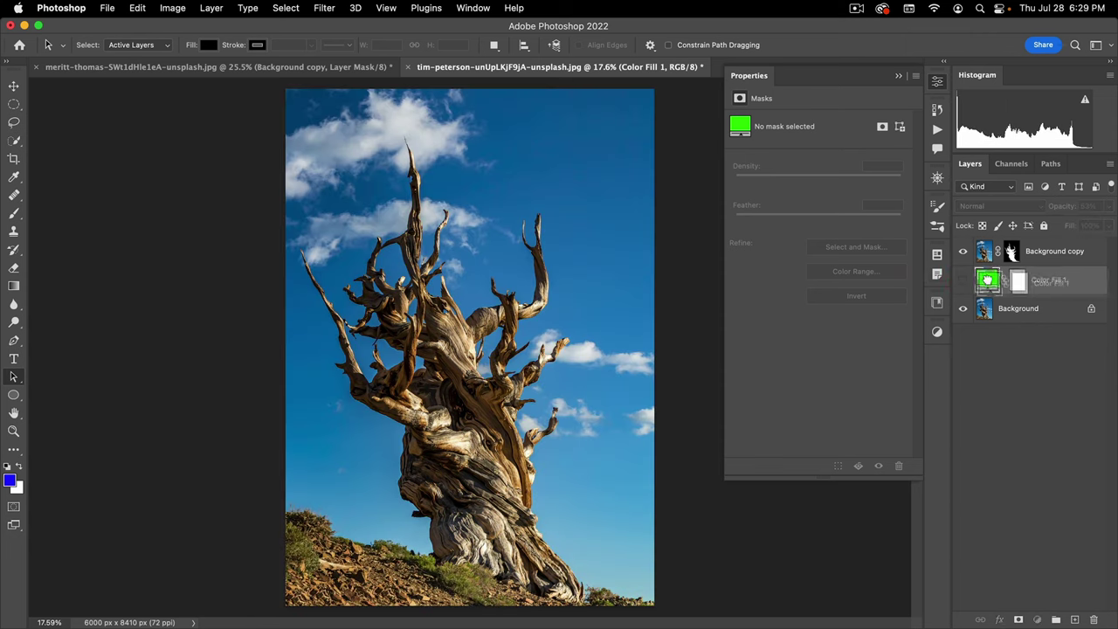
{"action": "left_click", "coordinate": [963, 279]}
- Delete the automatically generated layer mask from the tree's Background copy layer
{"action": "right_click", "coordinate": [1011, 251]}
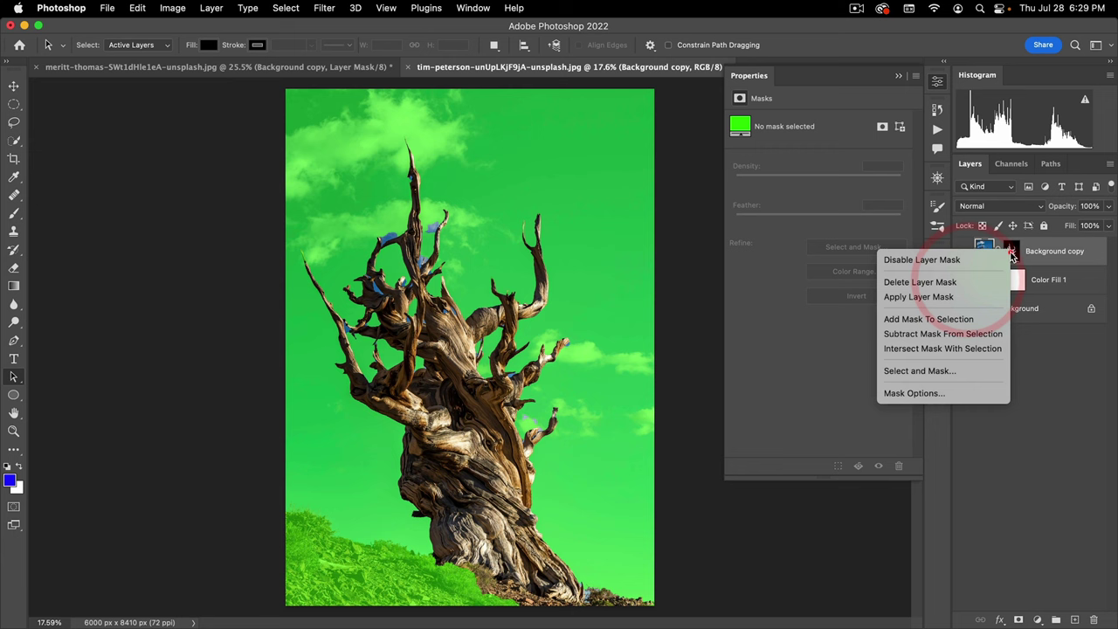
{"action": "left_click", "coordinate": [922, 283]}
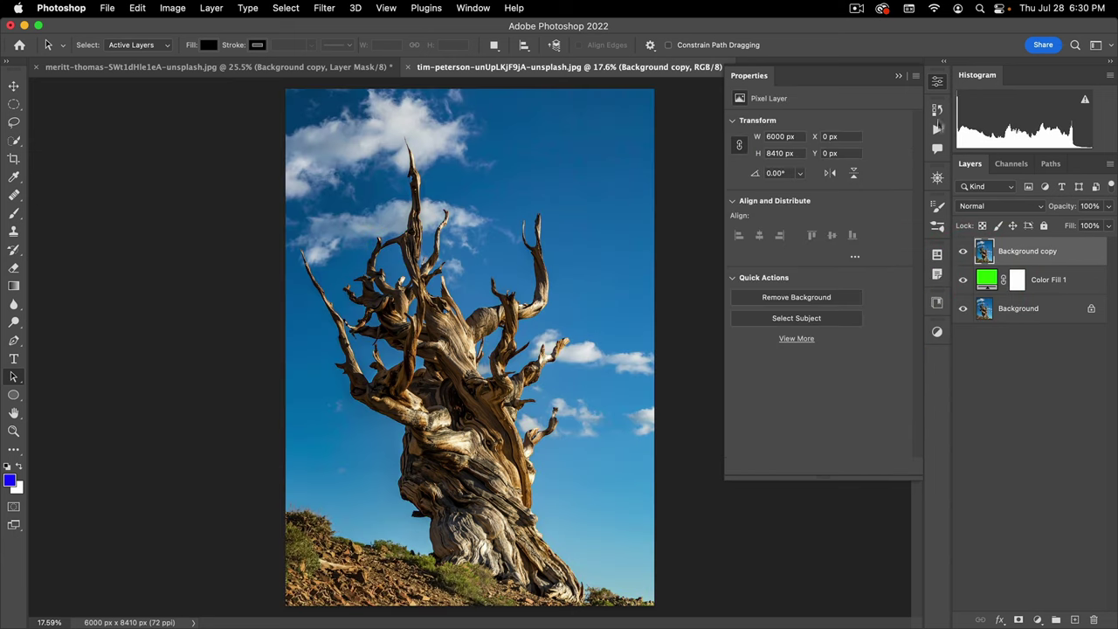
{"action": "left_click", "coordinate": [939, 83]}
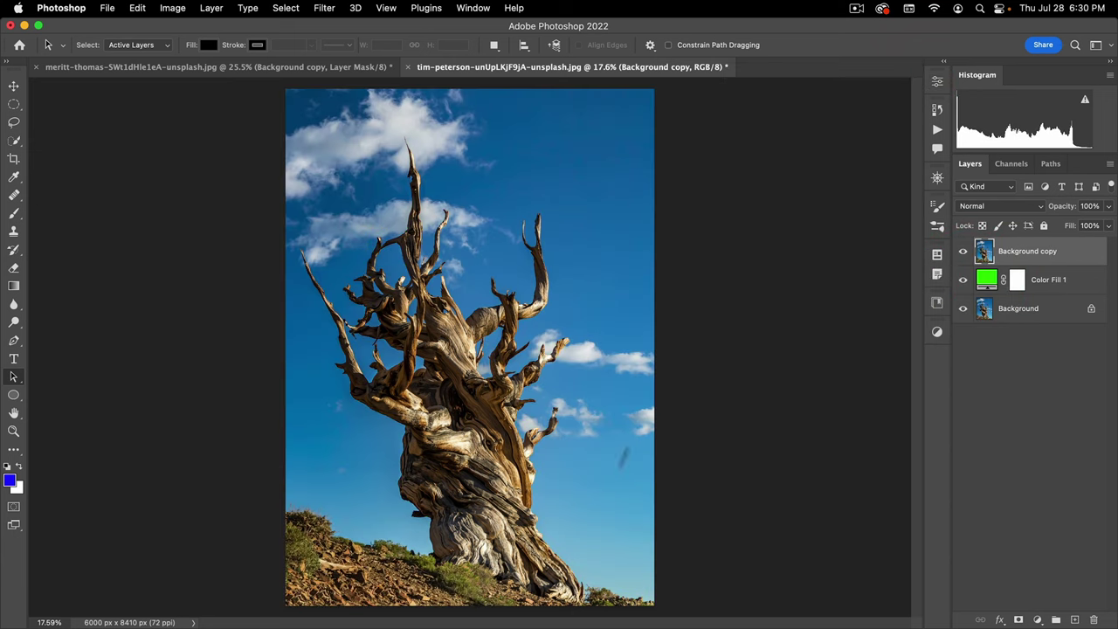
- Examine the Red, Green and Blue channels one by one for tree-to-sky contrast, and return to the RGB composite
{"action": "left_click", "coordinate": [1014, 164]}
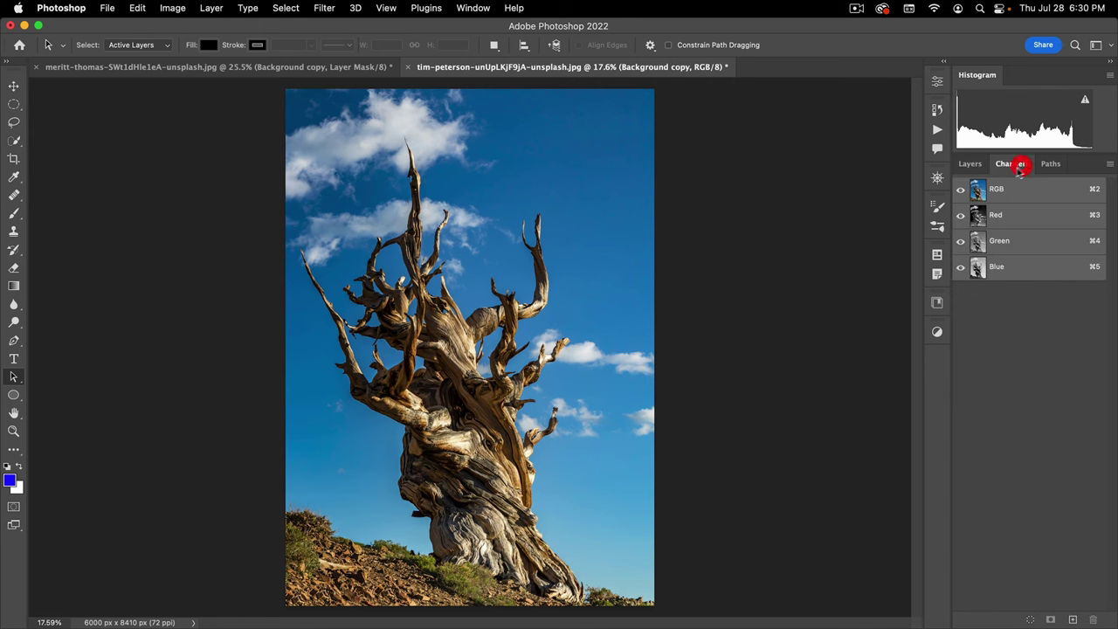
{"action": "left_click", "coordinate": [1000, 215]}
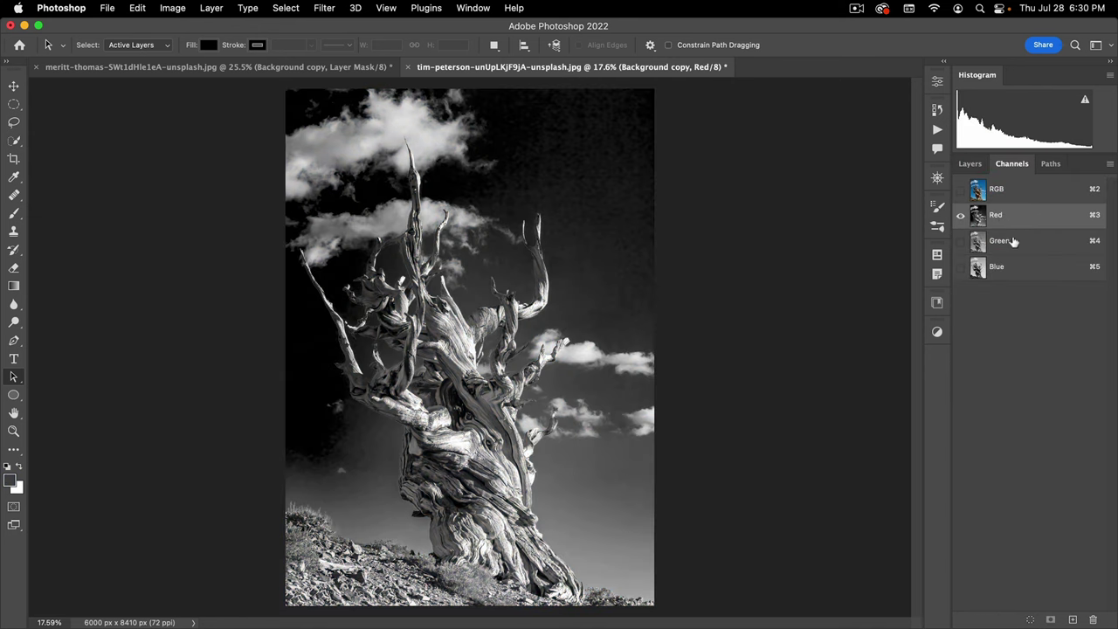
{"action": "left_click", "coordinate": [1010, 240]}
{"action": "left_click", "coordinate": [1012, 267]}
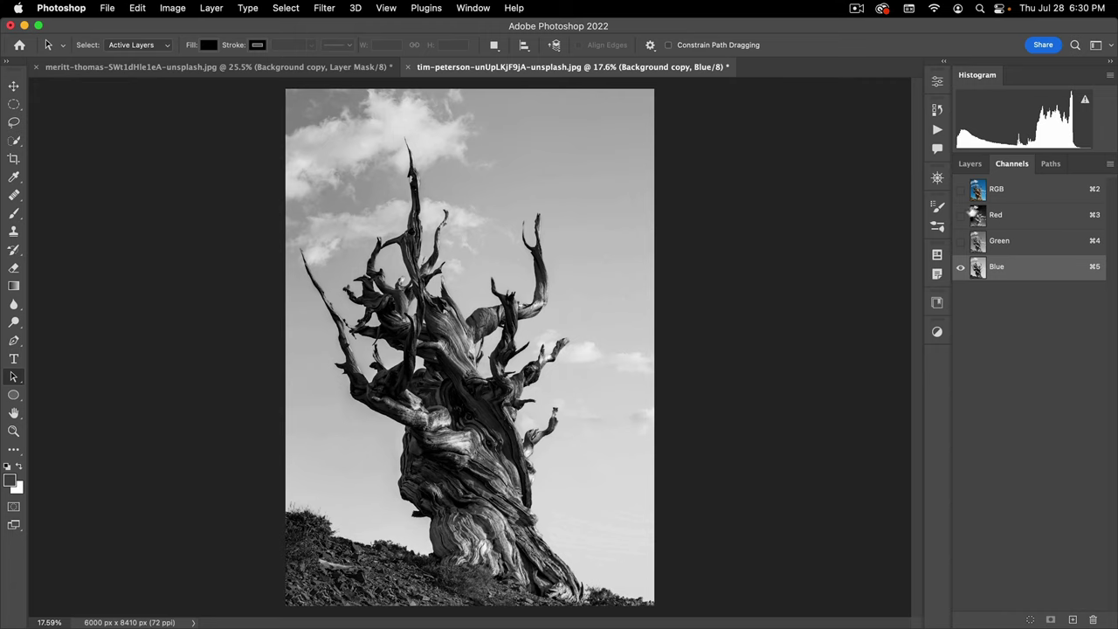
{"action": "left_click", "coordinate": [1001, 189]}
{"action": "left_click", "coordinate": [970, 163]}
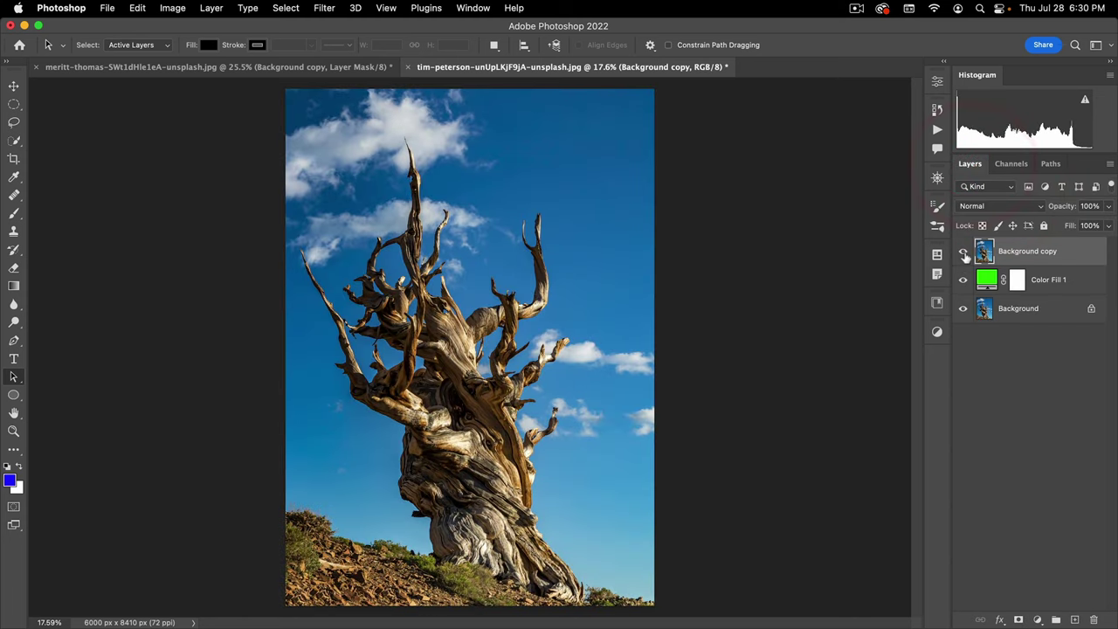
{"action": "left_click", "coordinate": [1012, 163]}
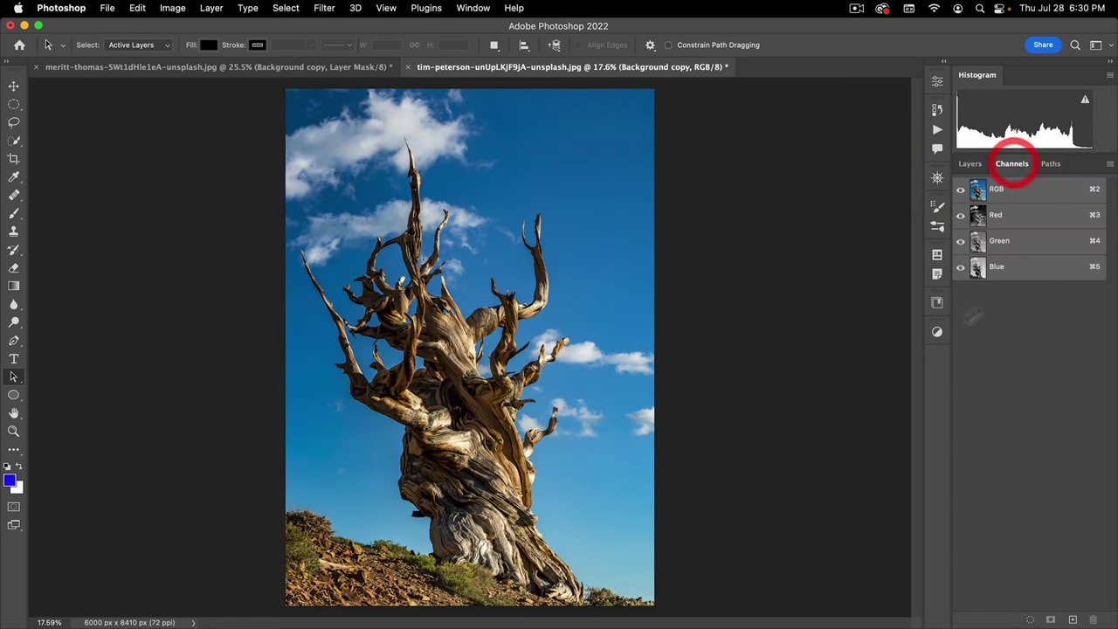
- Recheck the Blue channel's tree-to-sky contrast, restore the RGB composite and return to the layer list
{"action": "left_click", "coordinate": [1016, 266]}
{"action": "left_click", "coordinate": [1001, 188]}
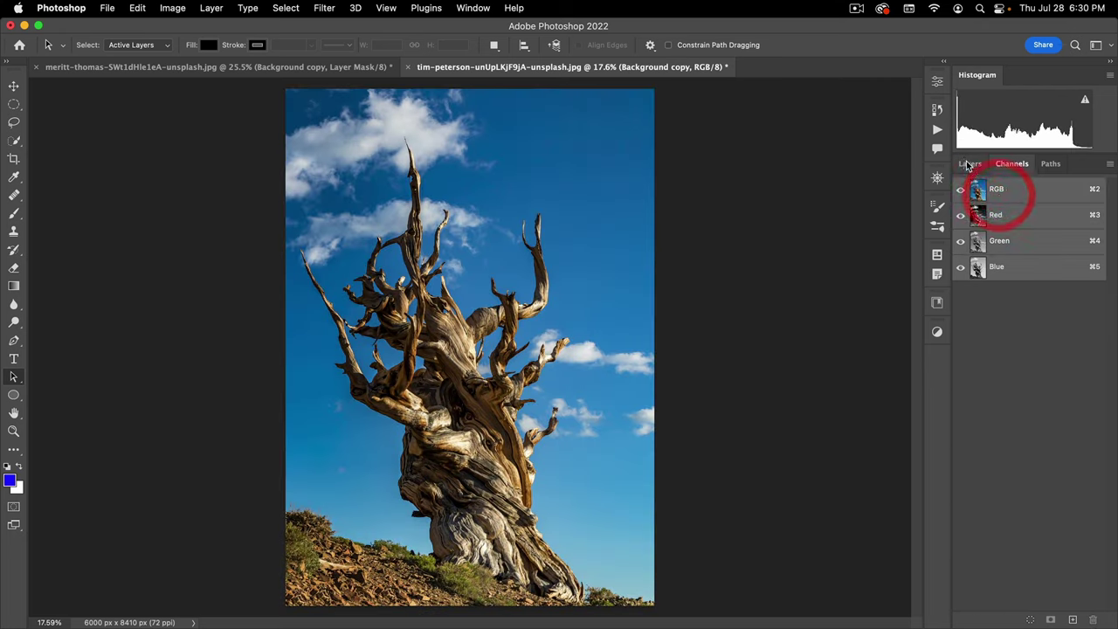
{"action": "left_click", "coordinate": [969, 164]}
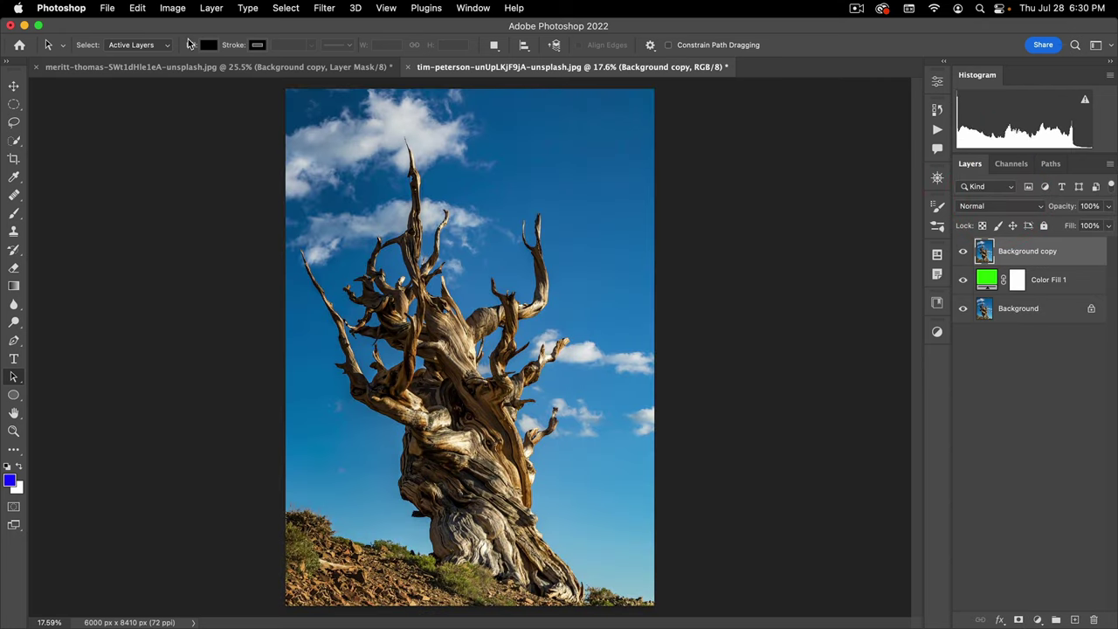
- Start a Black & White adjustment on the Background copy layer and raise Blues to 300% to whiten the sky
{"action": "left_click", "coordinate": [107, 8]}
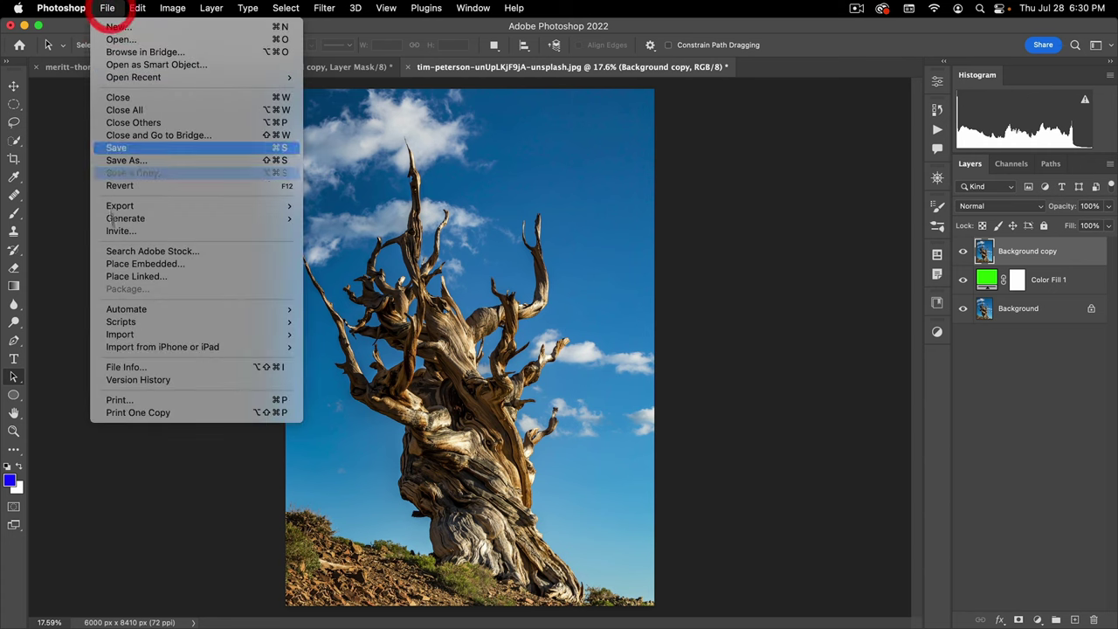
{"action": "mouse_move", "coordinate": [163, 8]}
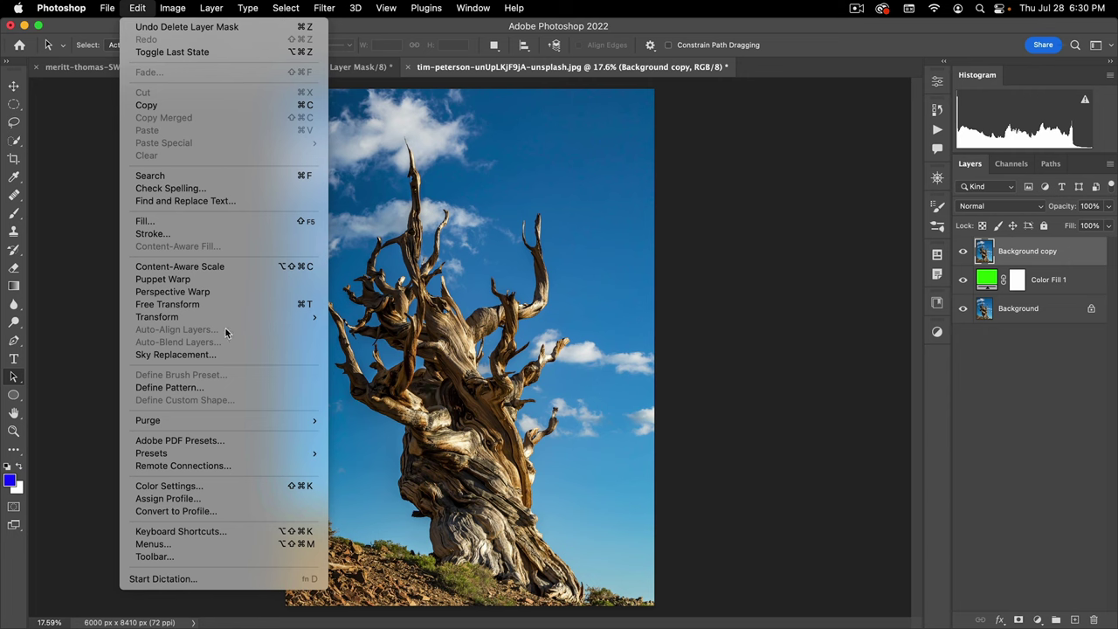
{"action": "mouse_move", "coordinate": [203, 8]}
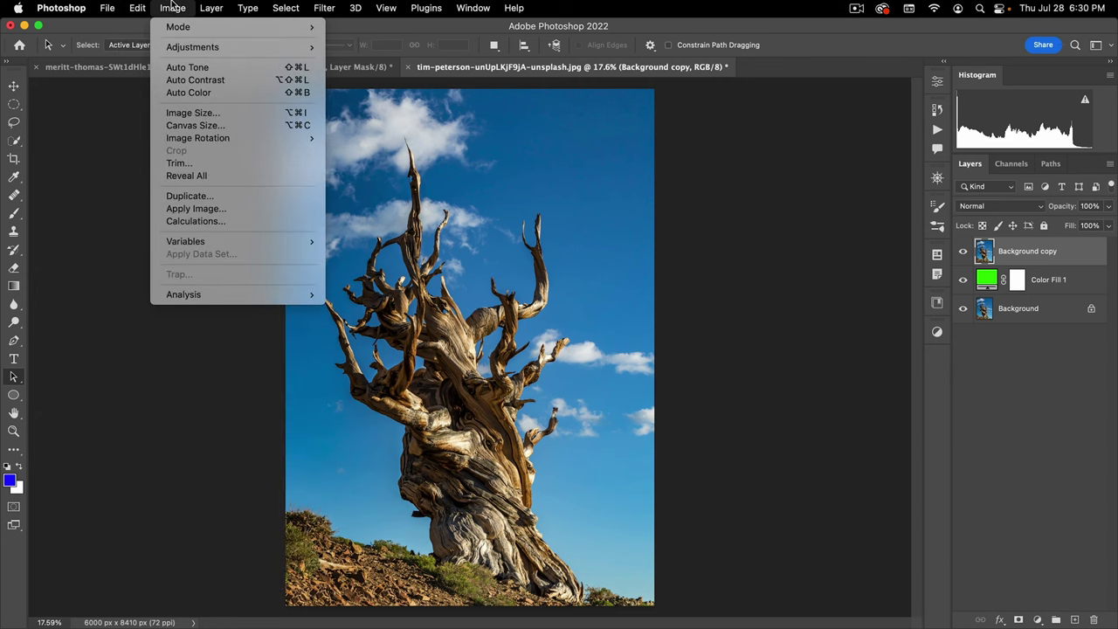
{"action": "mouse_move", "coordinate": [183, 51]}
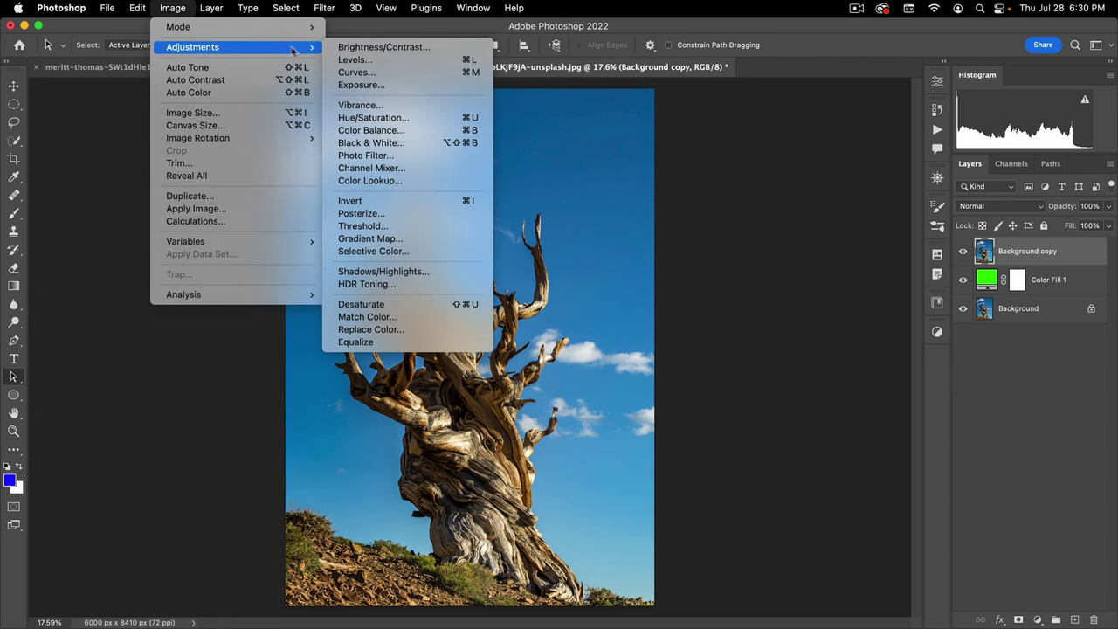
{"action": "left_click", "coordinate": [373, 142]}
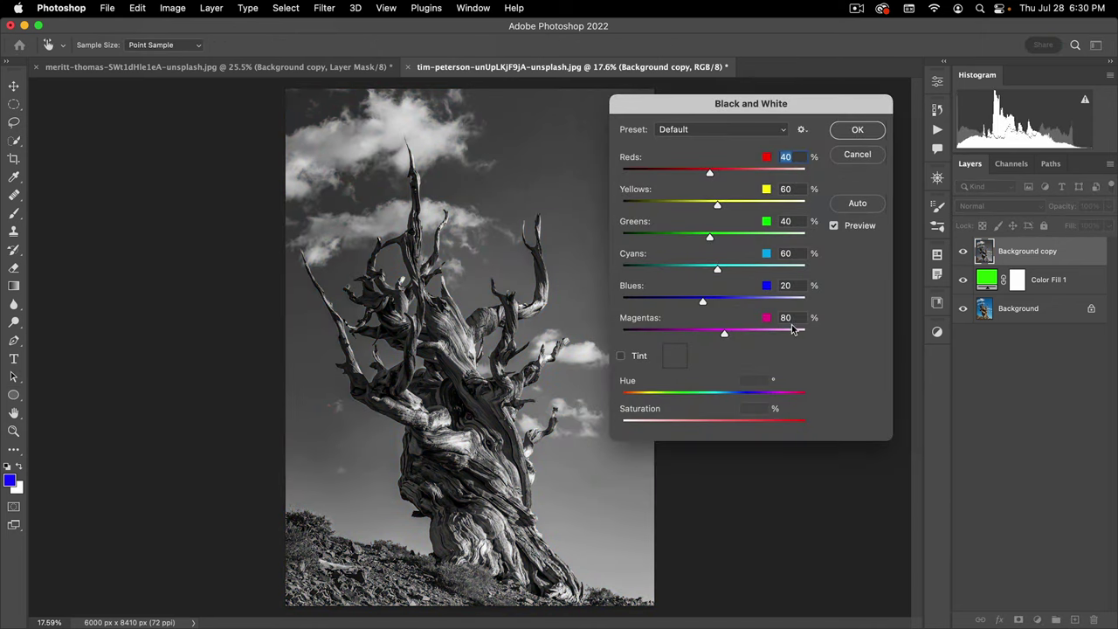
{"action": "left_click_drag", "start_coordinate": [711, 104], "coordinate": [742, 116]}
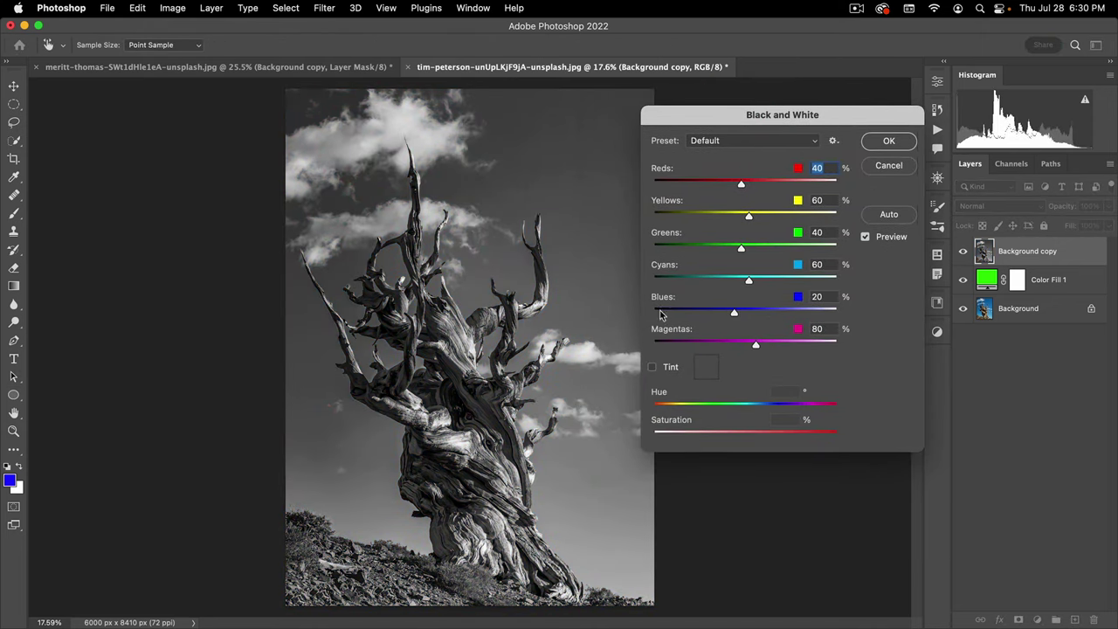
{"action": "left_click_drag", "start_coordinate": [737, 316], "coordinate": [874, 309]}
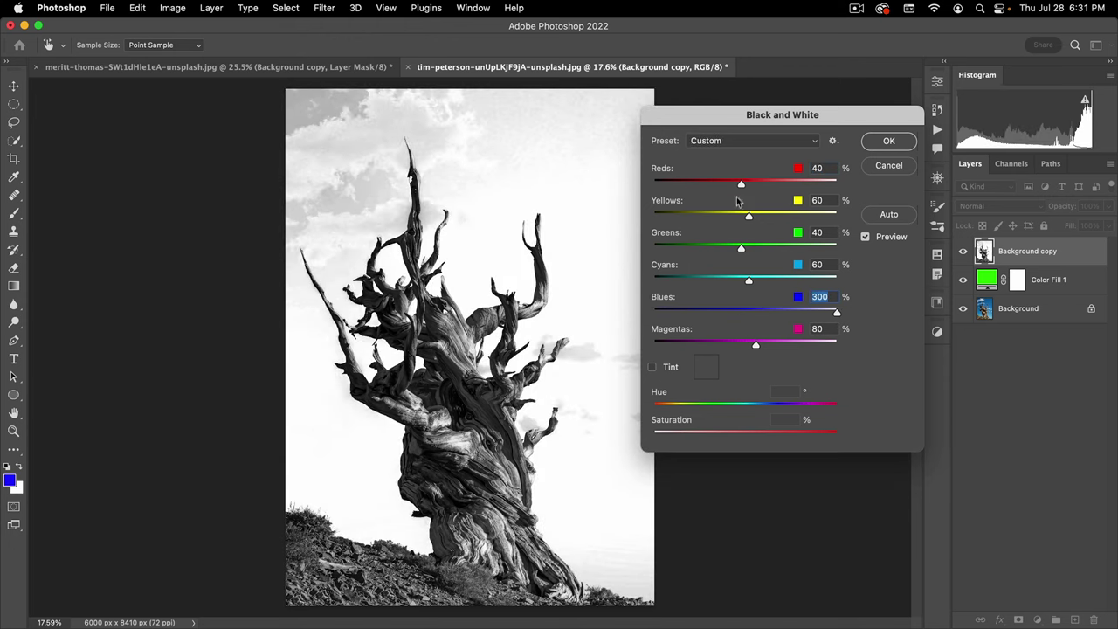
- Set Reds to -76%, Yellows to -128%, Greens to -130%, Cyans to 154% and Magentas to -128%, and apply the black-and-white conversion
{"action": "left_click_drag", "start_coordinate": [741, 183], "coordinate": [698, 183]}
{"action": "left_click_drag", "start_coordinate": [749, 215], "coordinate": [688, 218]}
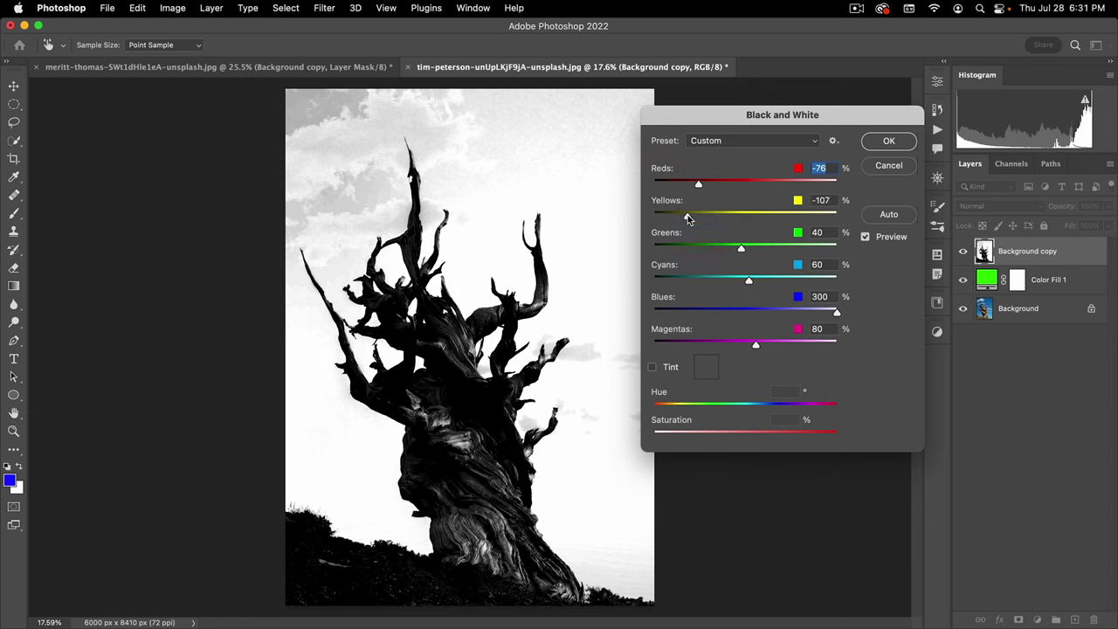
{"action": "left_click_drag", "start_coordinate": [741, 248], "coordinate": [679, 248]}
{"action": "left_click_drag", "start_coordinate": [749, 281], "coordinate": [783, 281]}
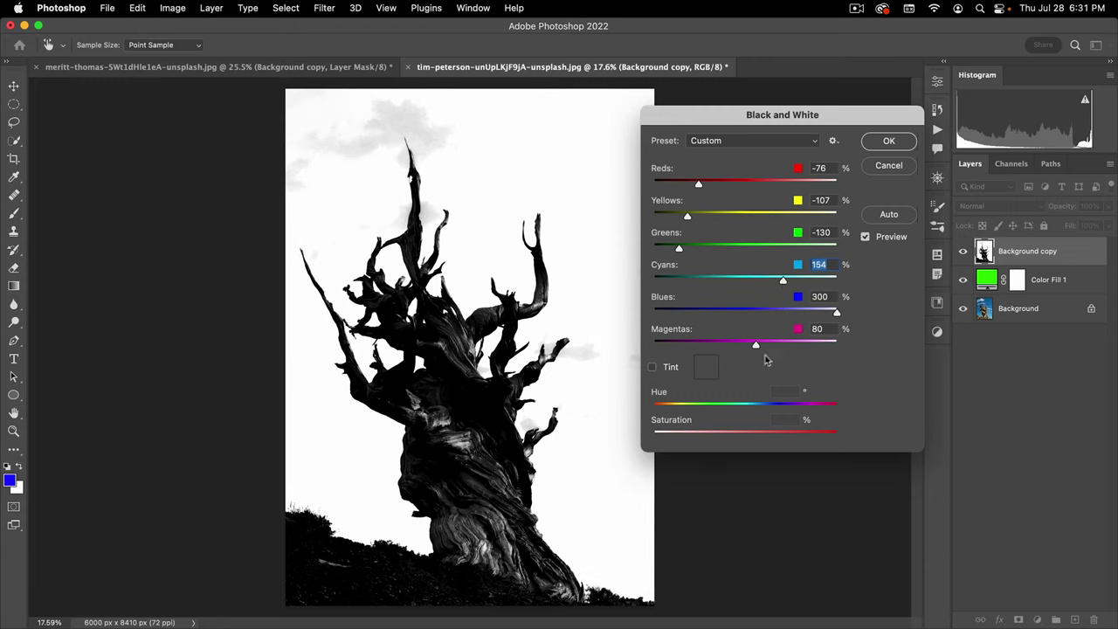
{"action": "left_click_drag", "start_coordinate": [753, 349], "coordinate": [679, 345]}
{"action": "left_click_drag", "start_coordinate": [687, 215], "coordinate": [680, 215]}
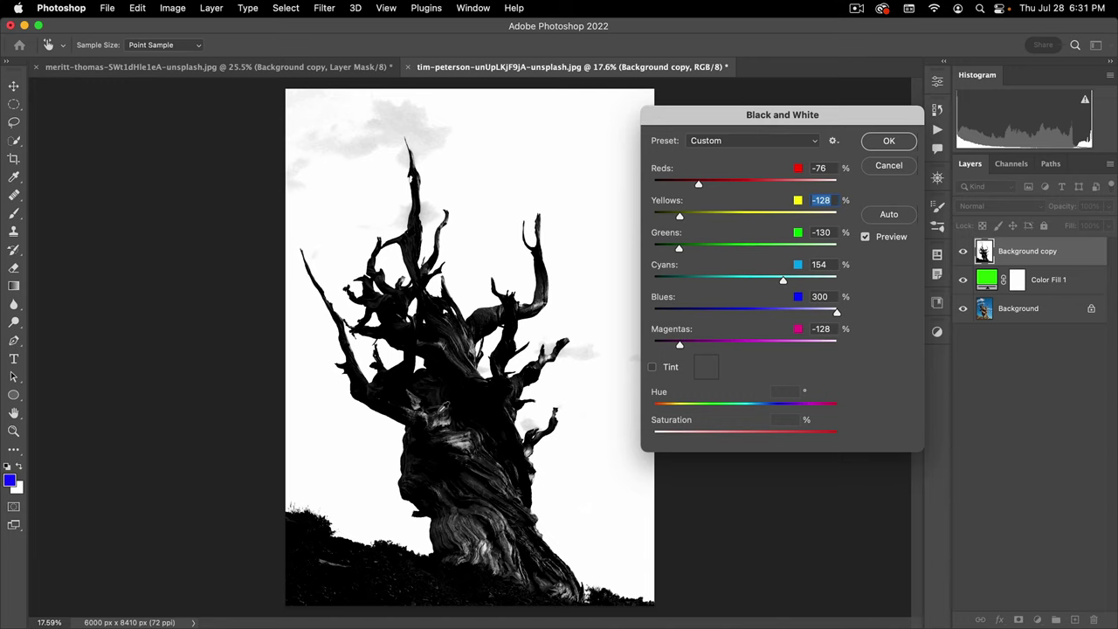
{"action": "left_click_drag", "start_coordinate": [732, 115], "coordinate": [692, 119]}
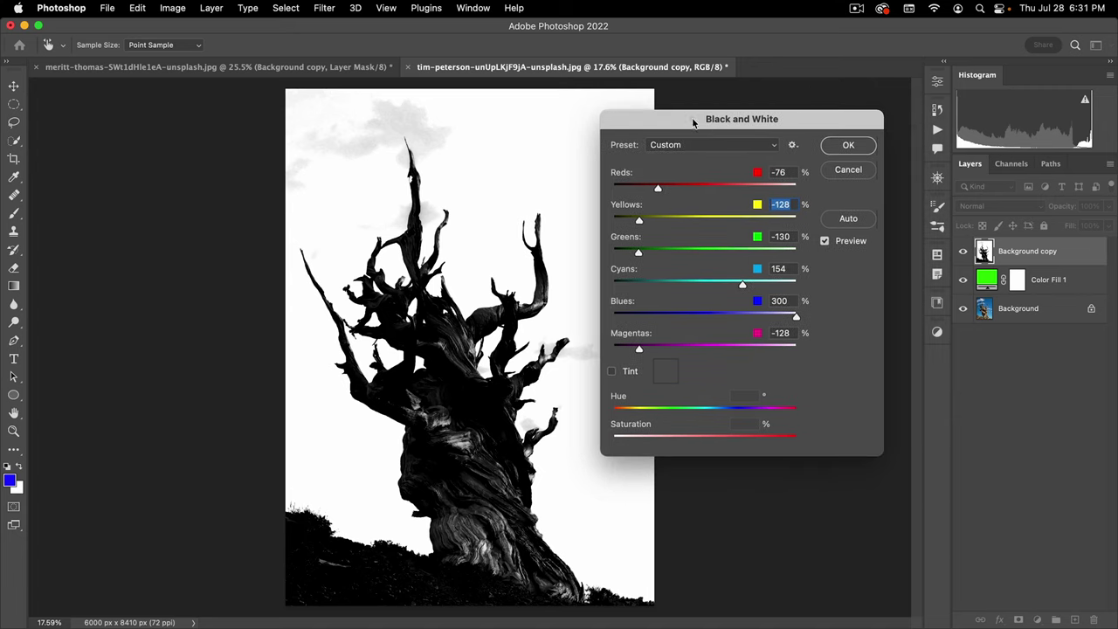
{"action": "left_click", "coordinate": [840, 145]}
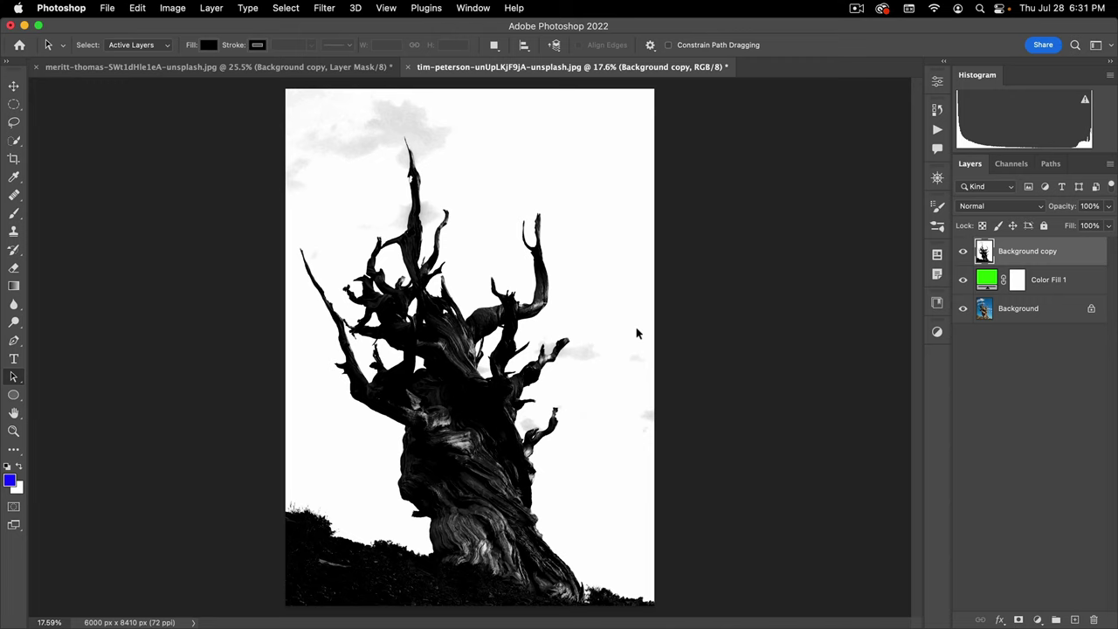
- Apply a Curves adjustment to the Background copy layer with white point input 217 and black point input 99
{"action": "key", "text": "super"}
{"action": "left_click", "coordinate": [171, 9]}
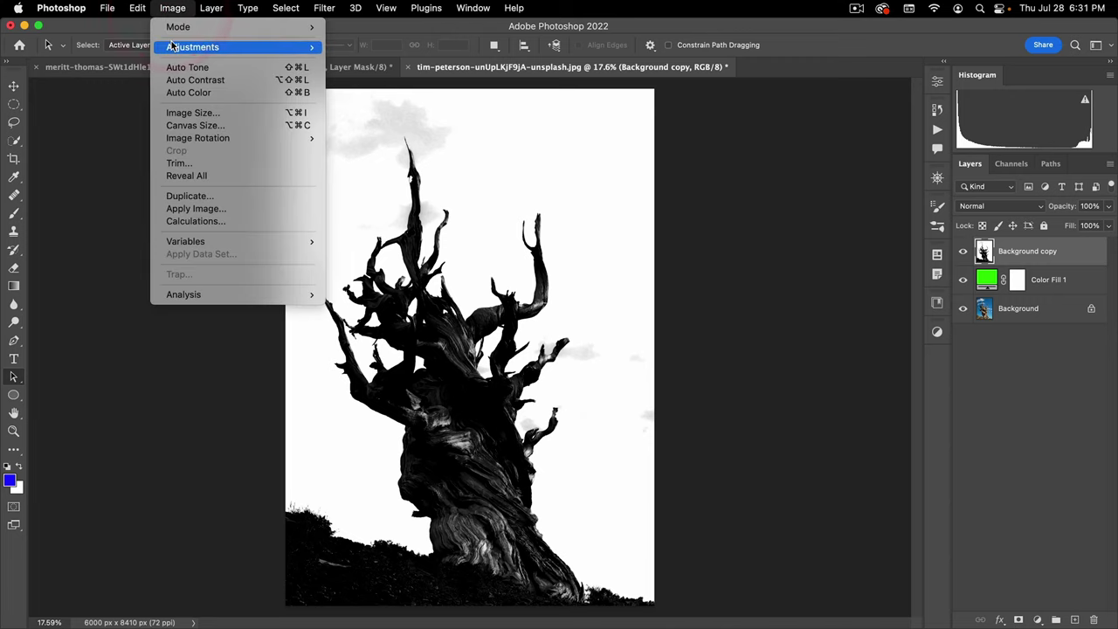
{"action": "mouse_move", "coordinate": [179, 46]}
{"action": "left_click", "coordinate": [368, 73]}
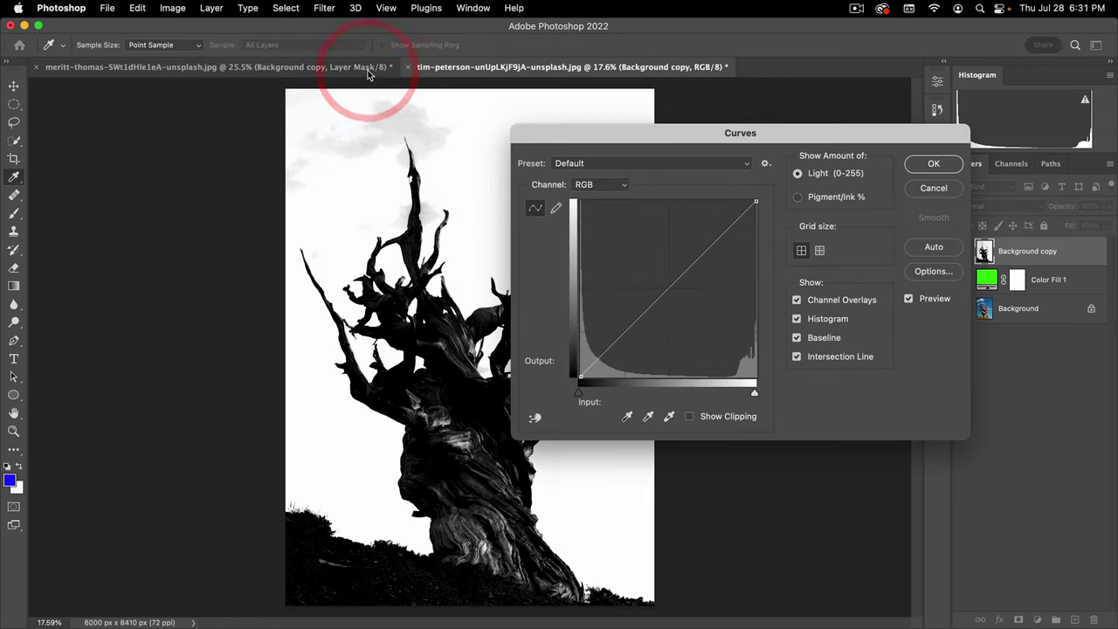
{"action": "left_click_drag", "start_coordinate": [602, 125], "coordinate": [721, 121]}
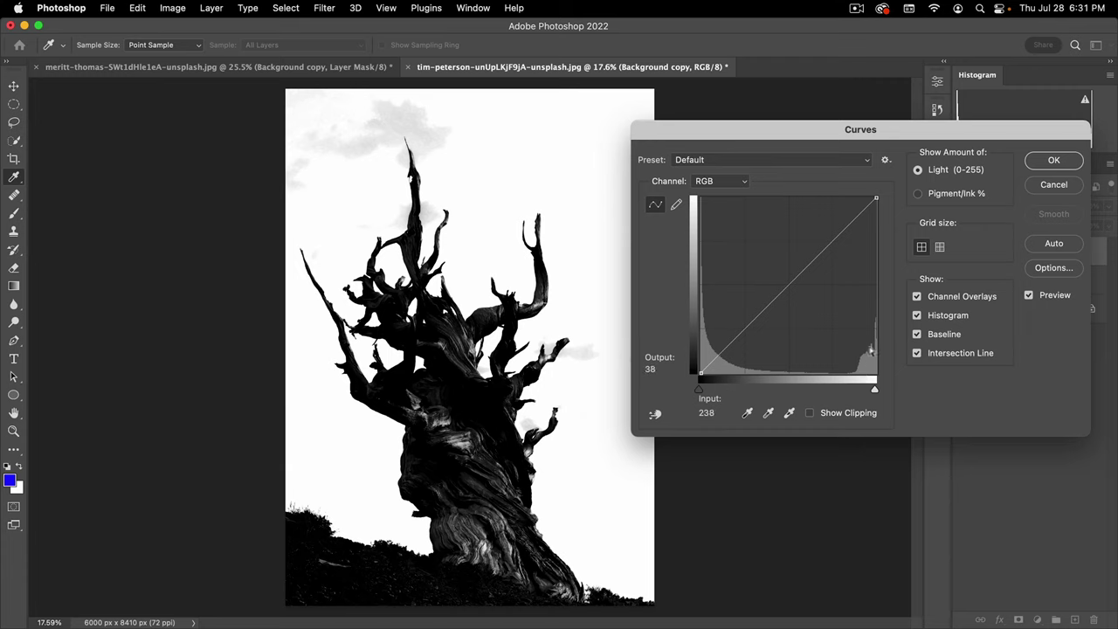
{"action": "mouse_move", "coordinate": [875, 395]}
{"action": "left_mouse_down"}
{"action": "mouse_move", "coordinate": [854, 391]}
{"action": "mouse_move", "coordinate": [854, 371]}
{"action": "left_mouse_up"}
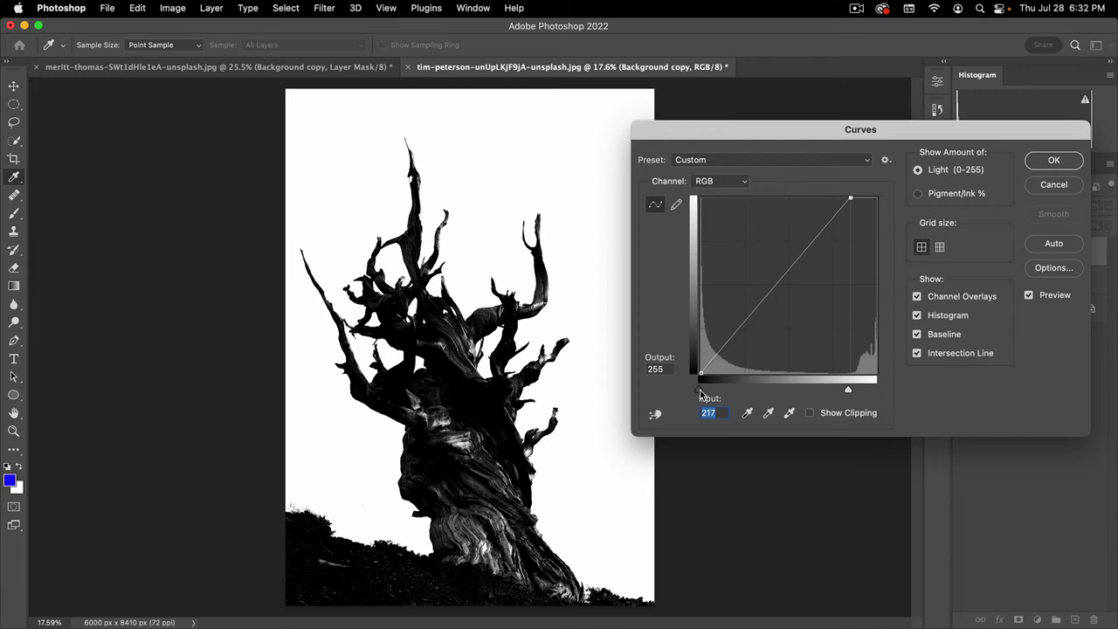
{"action": "left_click_drag", "start_coordinate": [700, 393], "coordinate": [769, 395]}
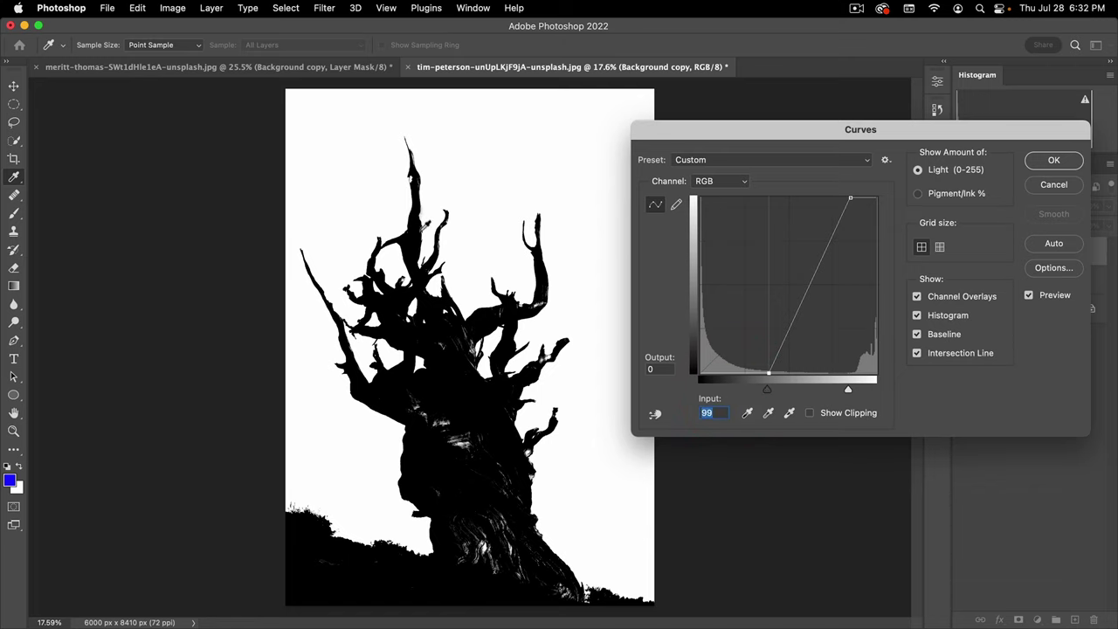
{"action": "left_click", "coordinate": [1054, 160]}
- Lasso the tree trunk's interior containing the light streaks, fill it with black and deselect
{"action": "key", "text": "space"}
{"action": "left_click", "coordinate": [497, 269]}
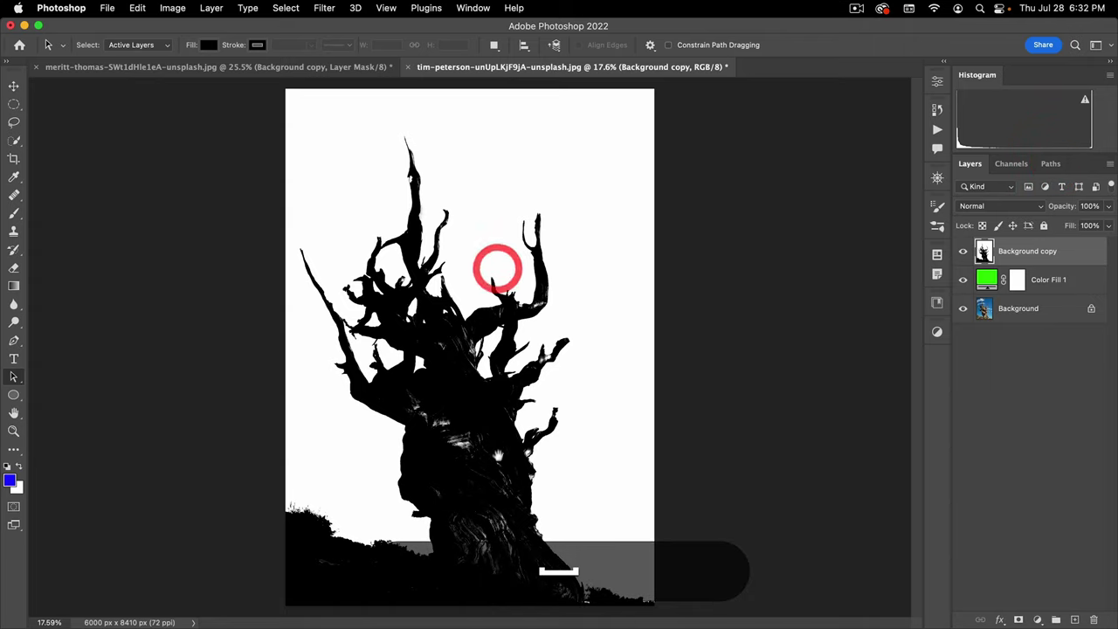
{"action": "left_click_drag", "start_coordinate": [494, 512], "coordinate": [512, 307]}
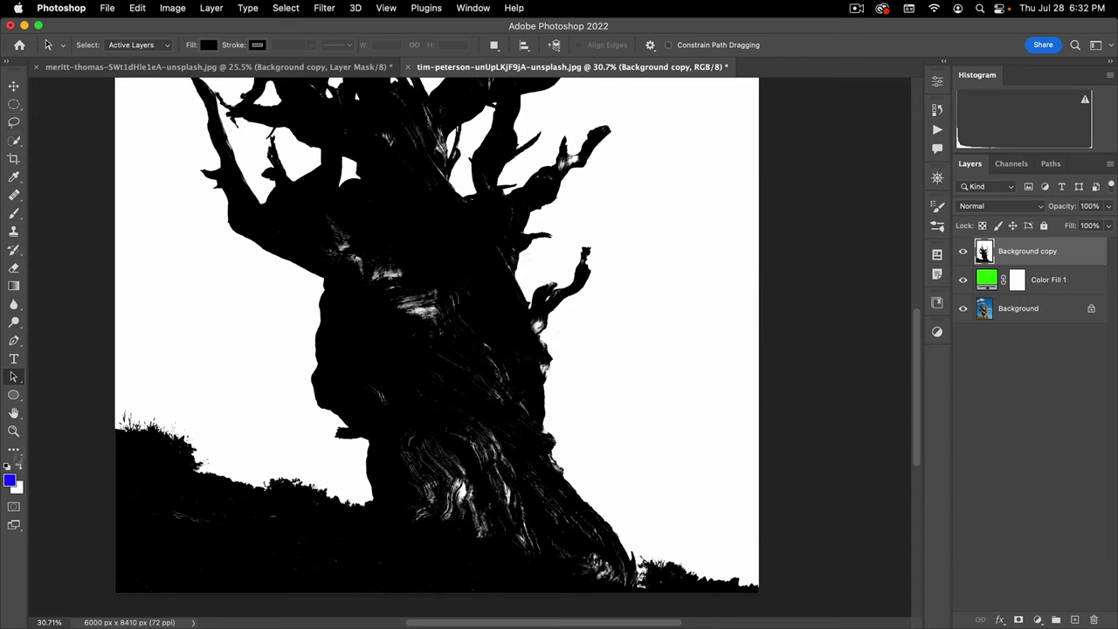
{"action": "left_click", "coordinate": [13, 123]}
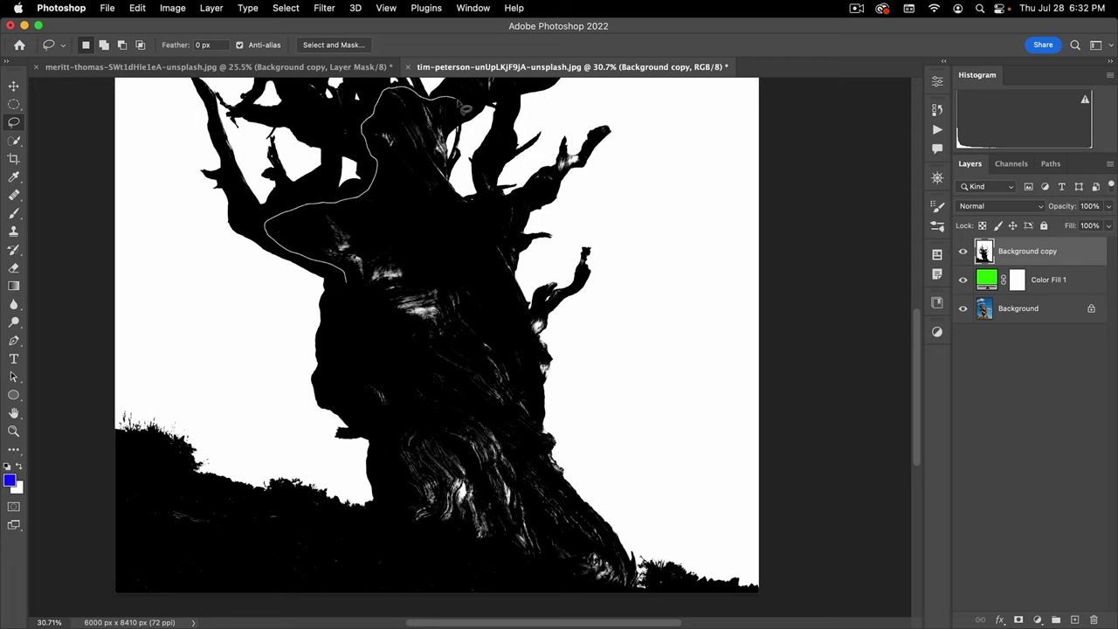
{"action": "key", "text": "alt"}
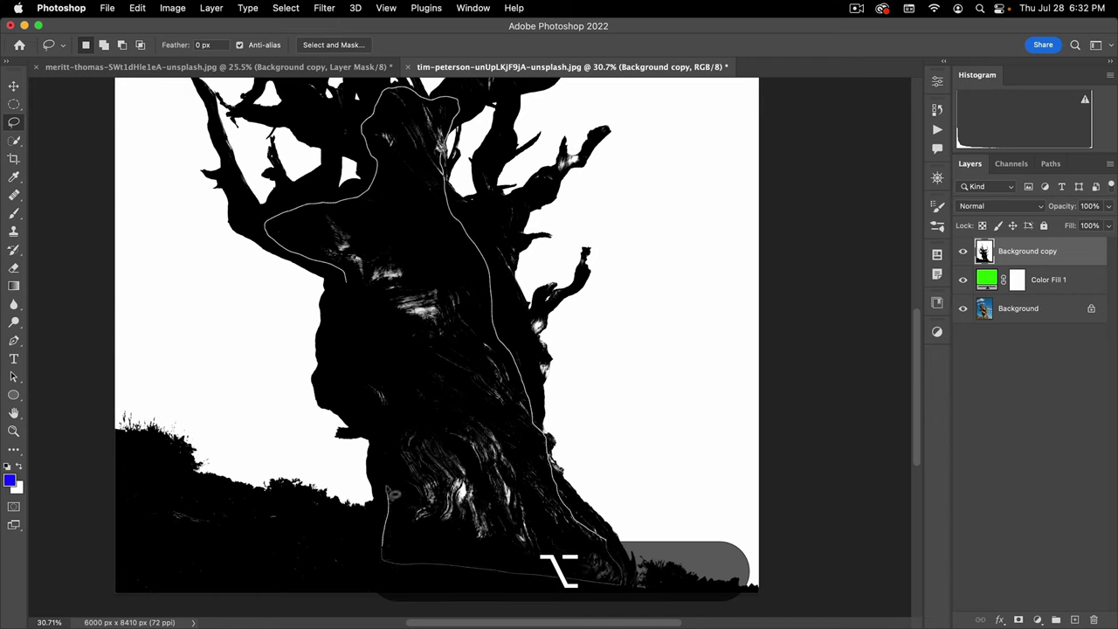
{"action": "left_click", "coordinate": [339, 312]}
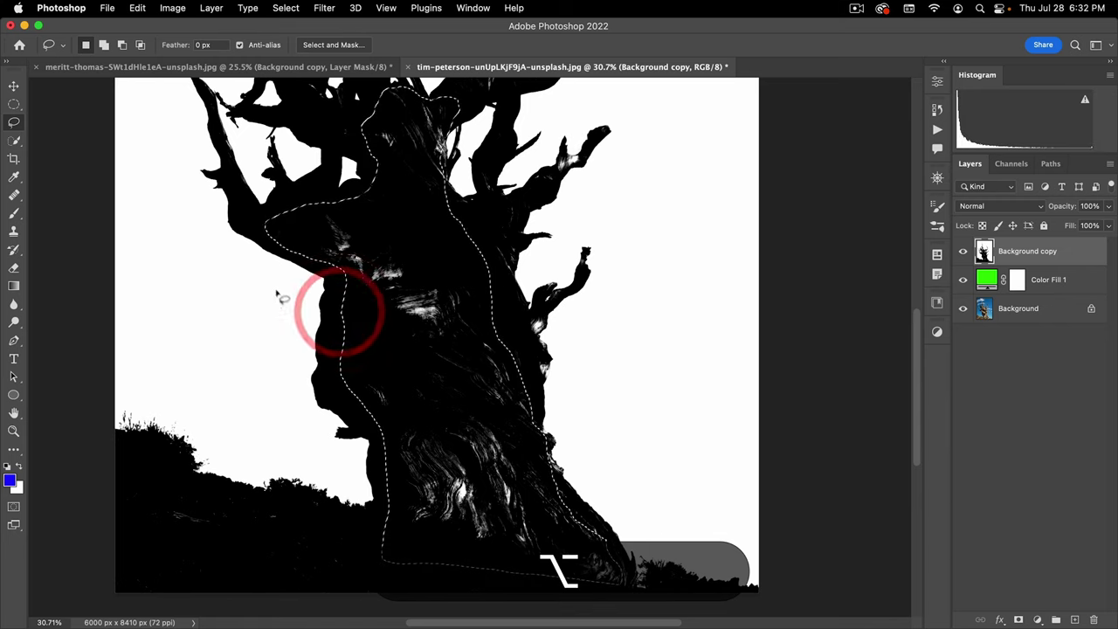
{"action": "key", "text": "d"}
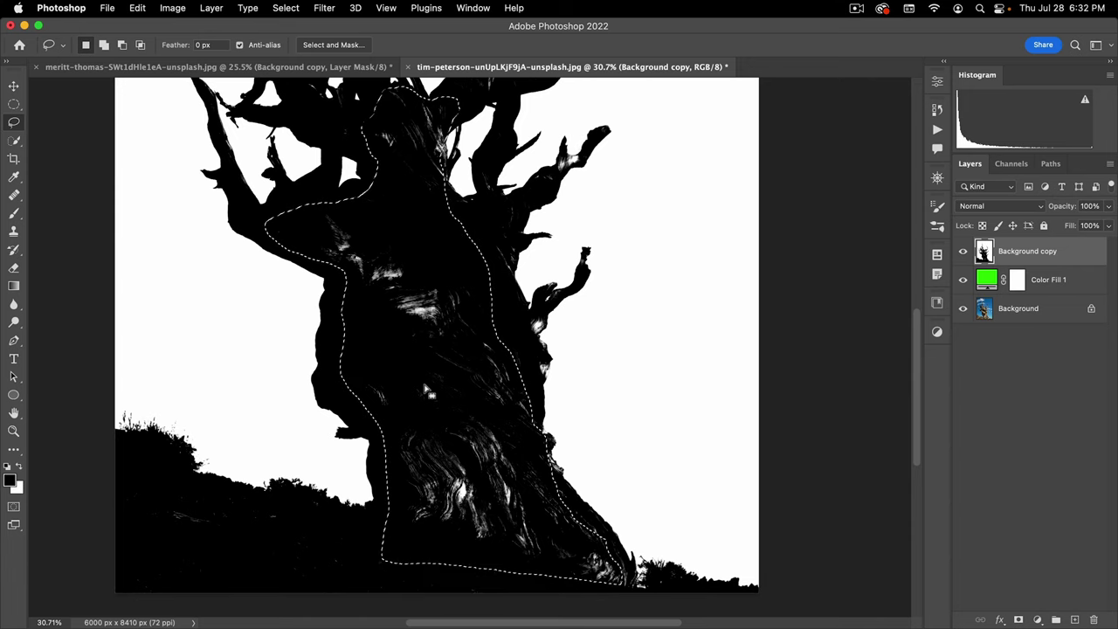
{"action": "key", "text": "alt+BackSpace"}
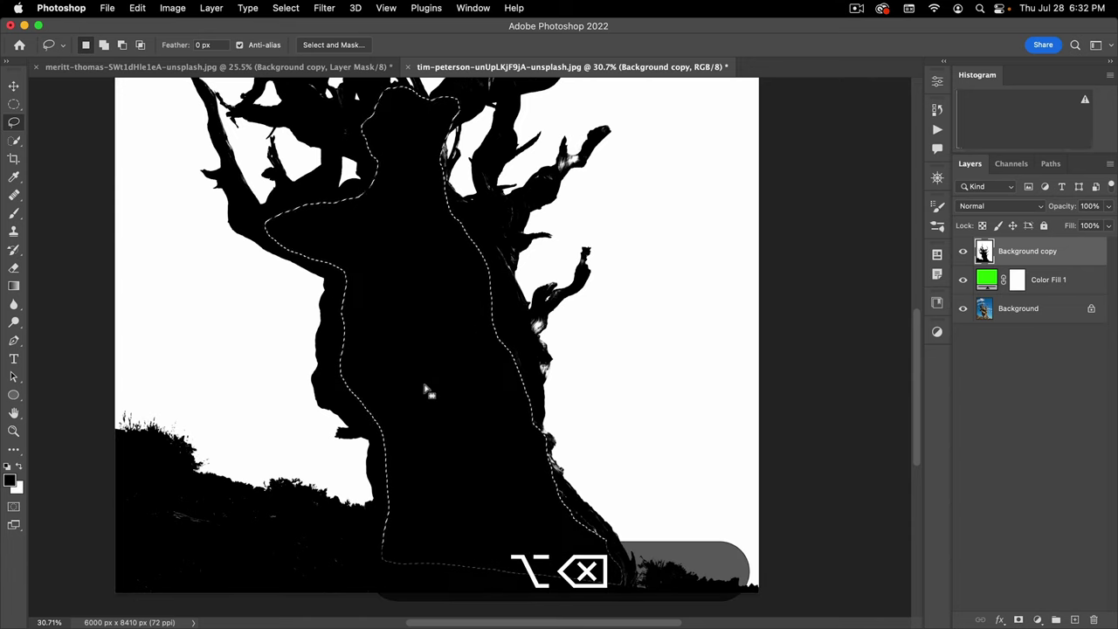
{"action": "left_click", "coordinate": [599, 236]}
- Select the white sky surrounding the tree silhouette with the Magic Wand tool
{"action": "key", "text": "space"}
{"action": "left_click_drag", "start_coordinate": [500, 167], "coordinate": [631, 464]}
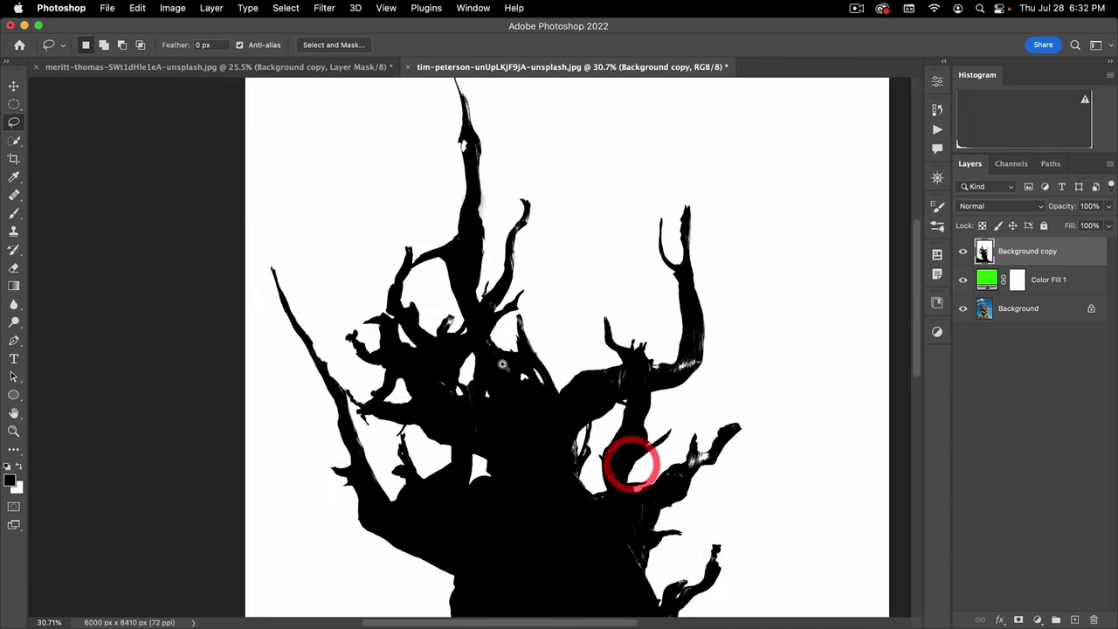
{"action": "key", "text": "super+space"}
{"action": "left_click_drag", "start_coordinate": [451, 339], "coordinate": [376, 319]}
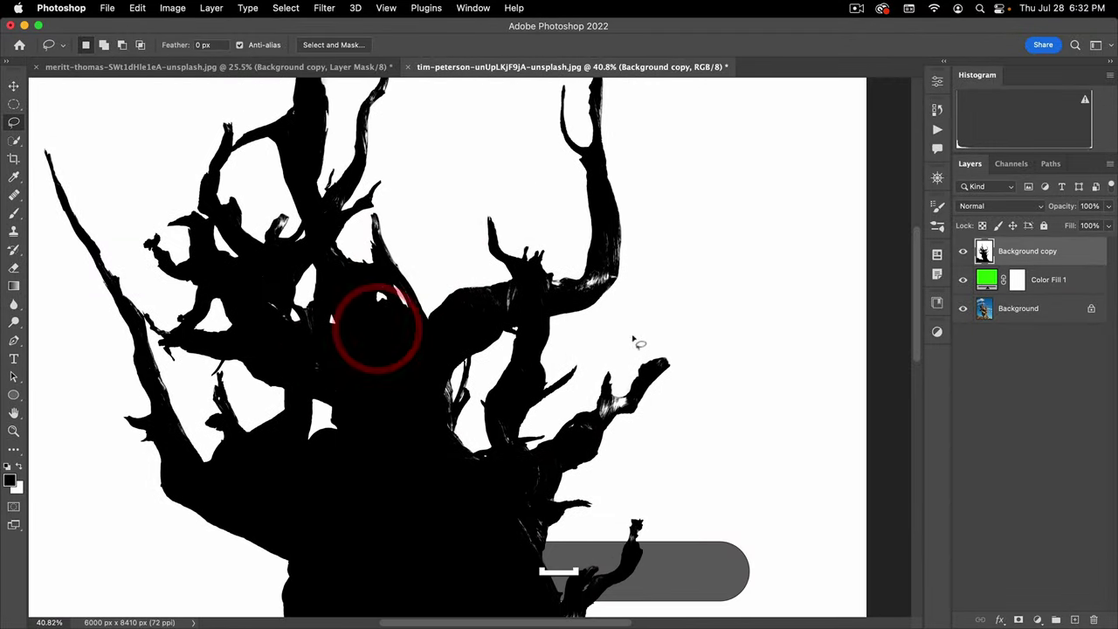
{"action": "left_click_drag", "start_coordinate": [582, 362], "coordinate": [548, 293]}
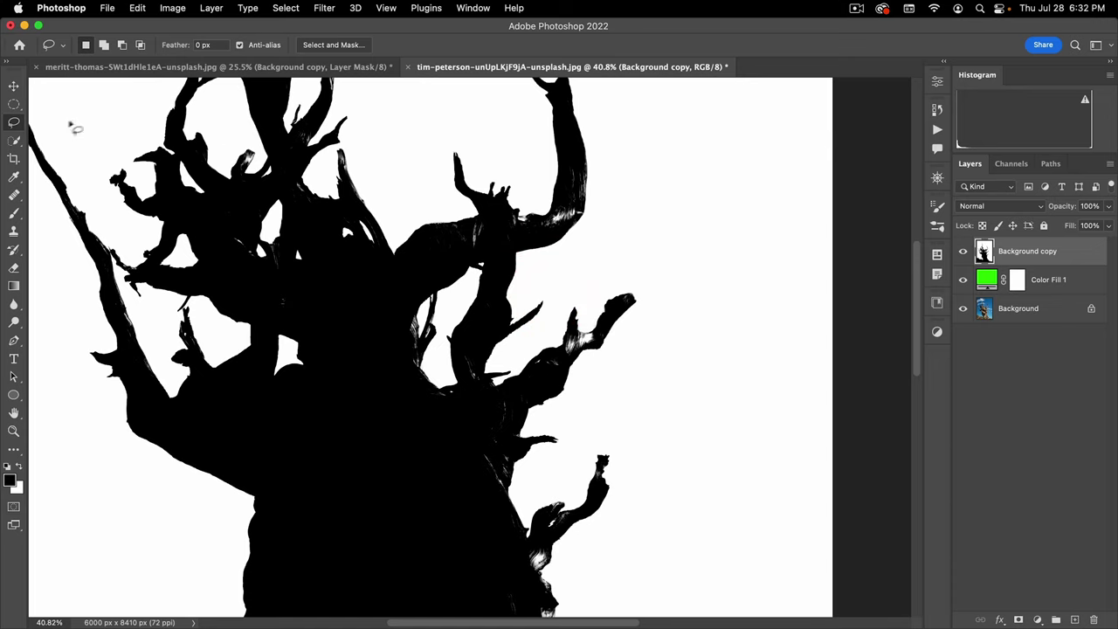
{"action": "left_click", "coordinate": [12, 142]}
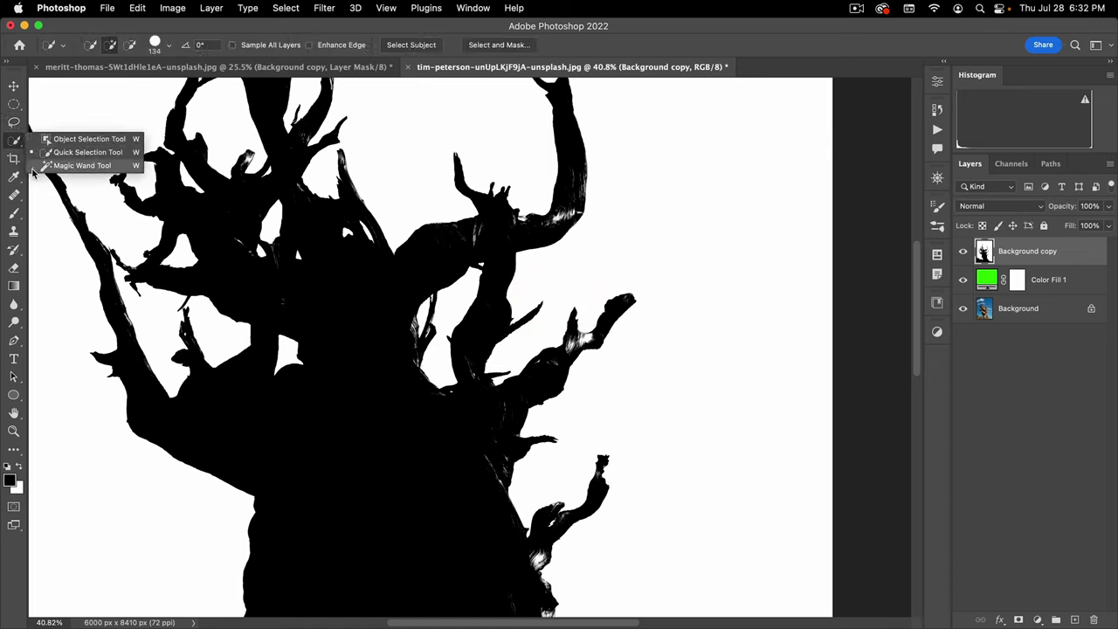
{"action": "left_click", "coordinate": [90, 165]}
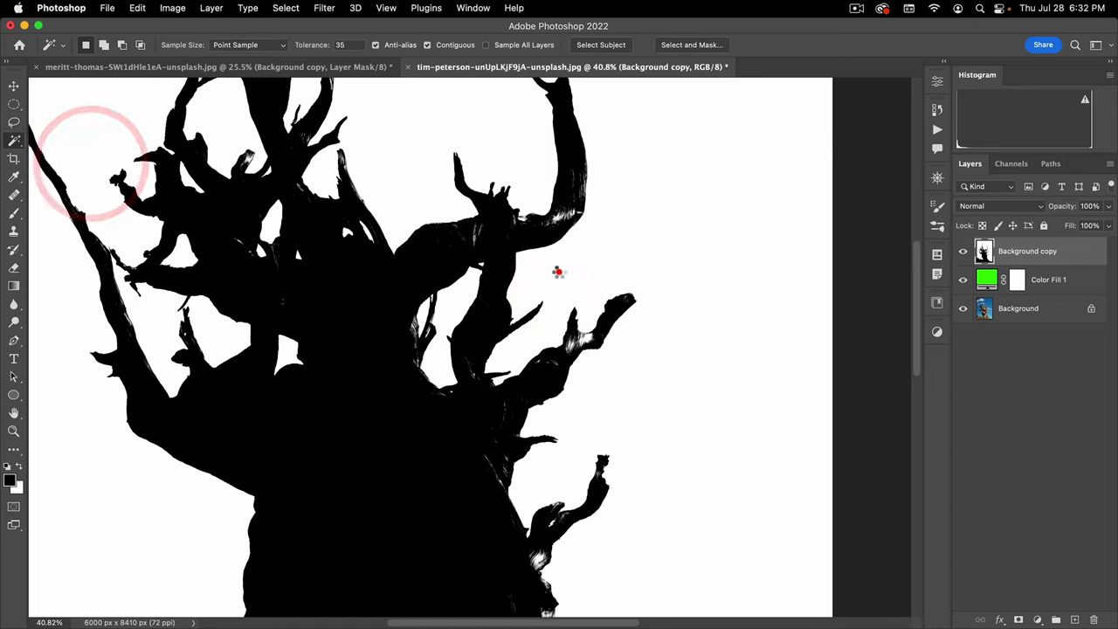
{"action": "left_click", "coordinate": [559, 269], "text": "shift"}
- Add the enclosed white sky gaps between the tree's right-hand, central and upper branches to the Magic Wand selection
{"action": "left_click", "coordinate": [461, 300], "text": "shift"}
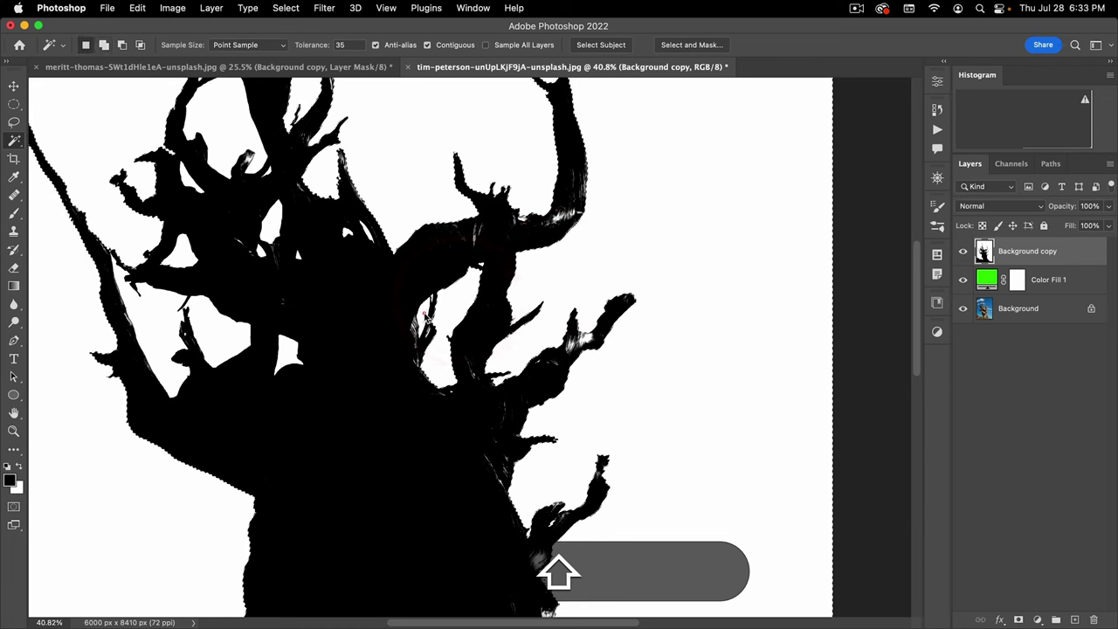
{"action": "left_click", "coordinate": [425, 317], "text": "shift"}
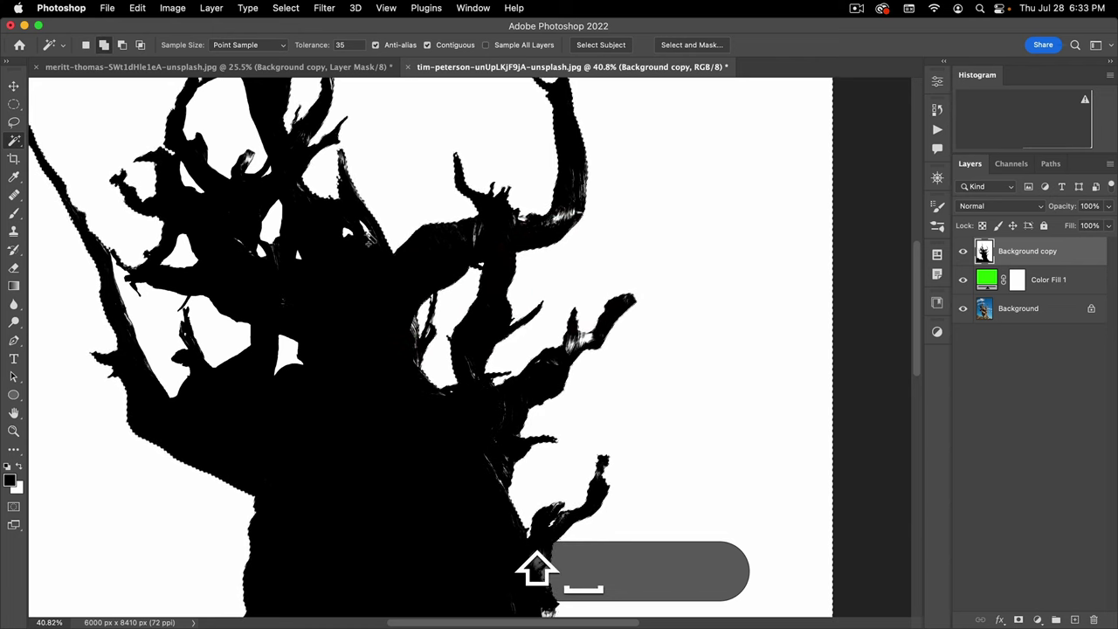
{"action": "left_click", "coordinate": [365, 234], "text": "shift"}
{"action": "left_click", "coordinate": [347, 232], "text": "shift"}
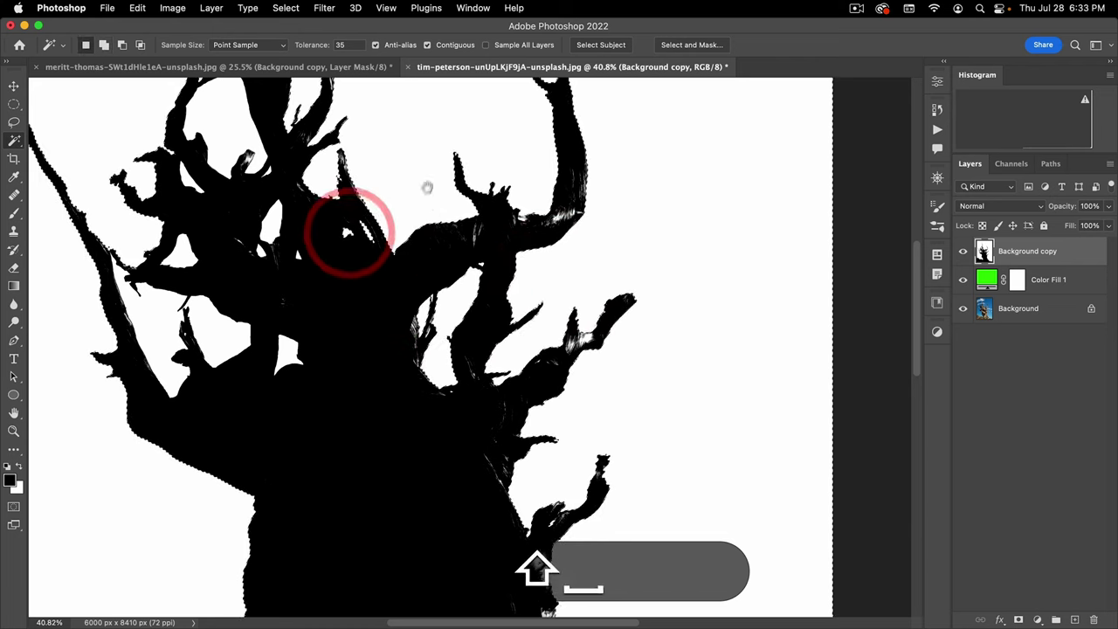
{"action": "left_click_drag", "start_coordinate": [429, 187], "coordinate": [559, 365]}
{"action": "left_click", "coordinate": [369, 321], "text": "shift"}
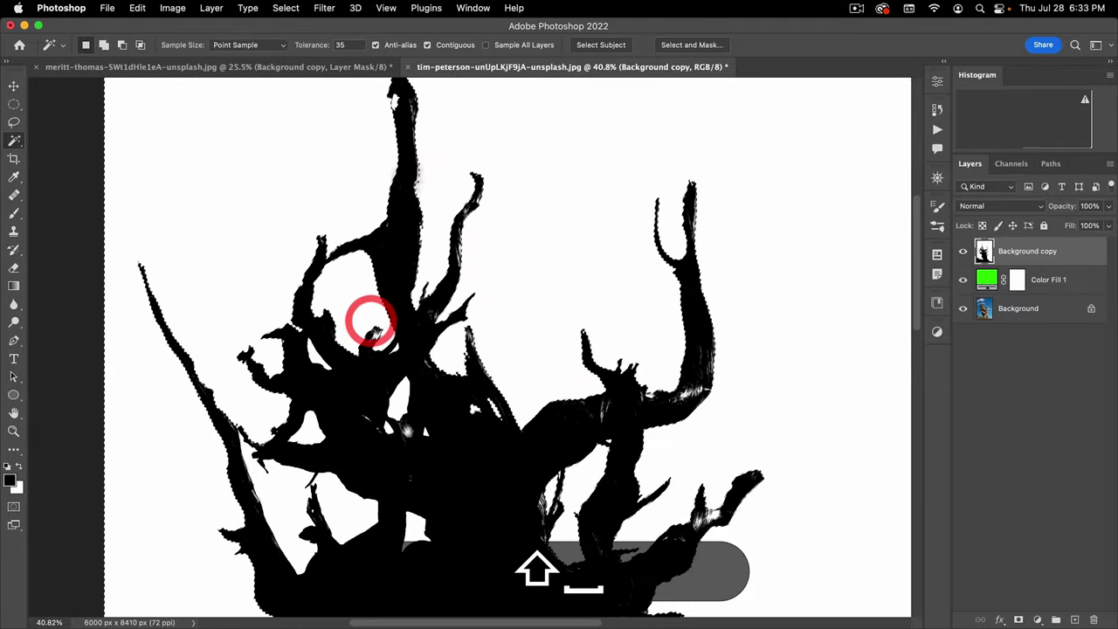
- Add the remaining small sky gaps enclosed by the left and inner branches to the selection
{"action": "left_click_drag", "start_coordinate": [412, 432], "coordinate": [430, 257]}
{"action": "left_click", "coordinate": [337, 180], "text": "shift"}
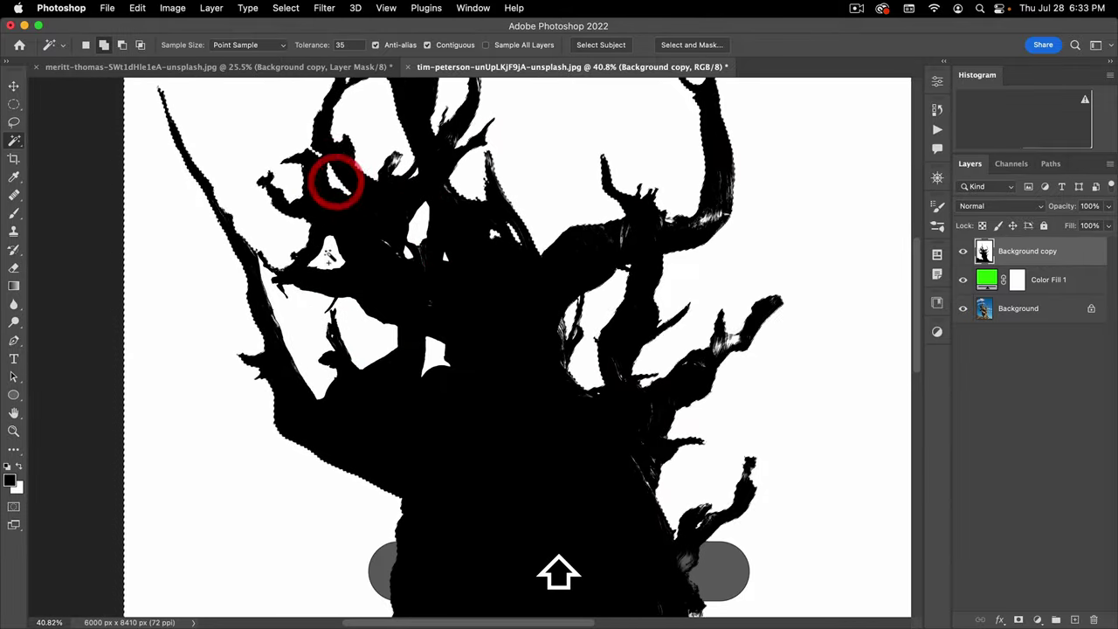
{"action": "left_click", "coordinate": [329, 253], "text": "shift"}
{"action": "left_click", "coordinate": [421, 226], "text": "shift"}
{"action": "left_click", "coordinate": [407, 253], "text": "shift"}
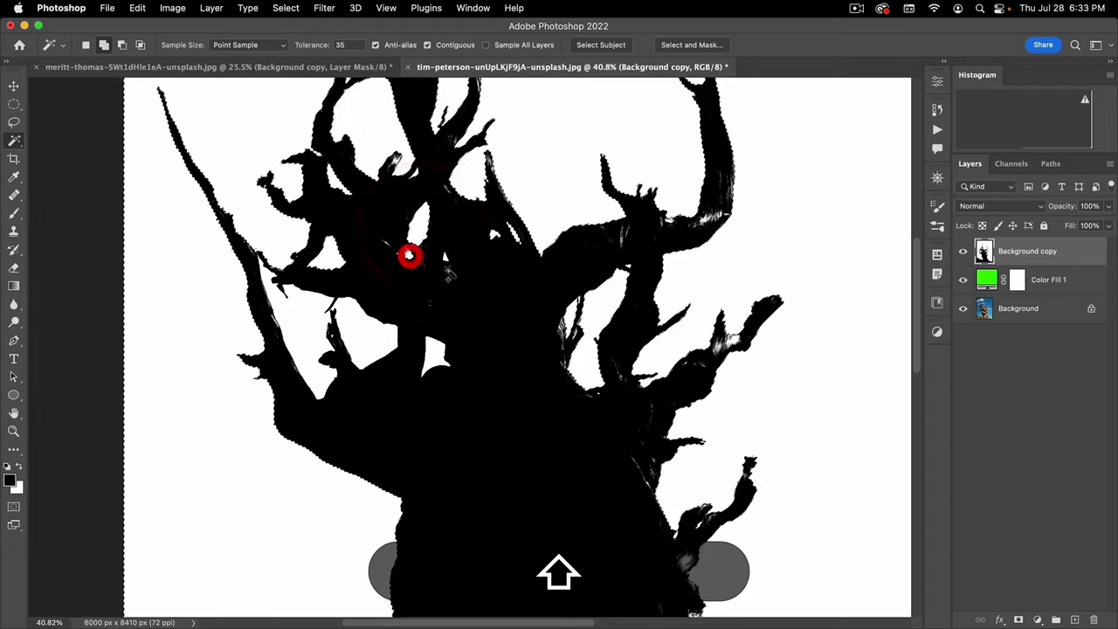
{"action": "left_click", "coordinate": [438, 353], "text": "shift"}
{"action": "left_click", "coordinate": [367, 340], "text": "shift"}
{"action": "left_click_drag", "start_coordinate": [427, 381], "coordinate": [314, 166]}
{"action": "left_click_drag", "start_coordinate": [584, 209], "coordinate": [720, 509]}
{"action": "left_click_drag", "start_coordinate": [707, 293], "coordinate": [742, 482]}
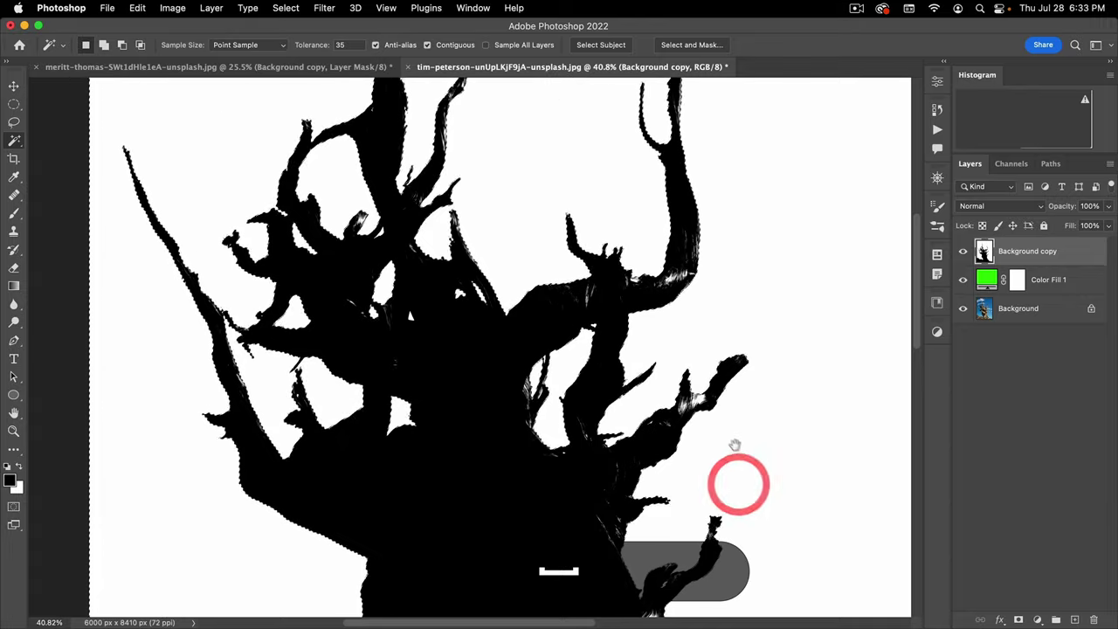
{"action": "left_click", "coordinate": [736, 400]}
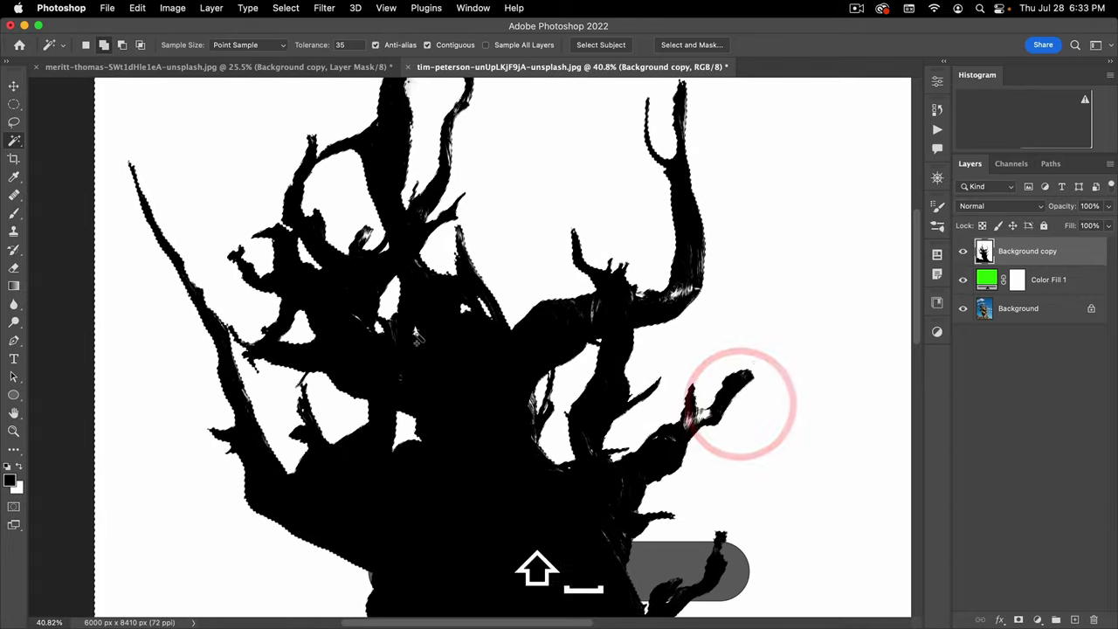
{"action": "left_click", "coordinate": [416, 331], "text": "shift"}
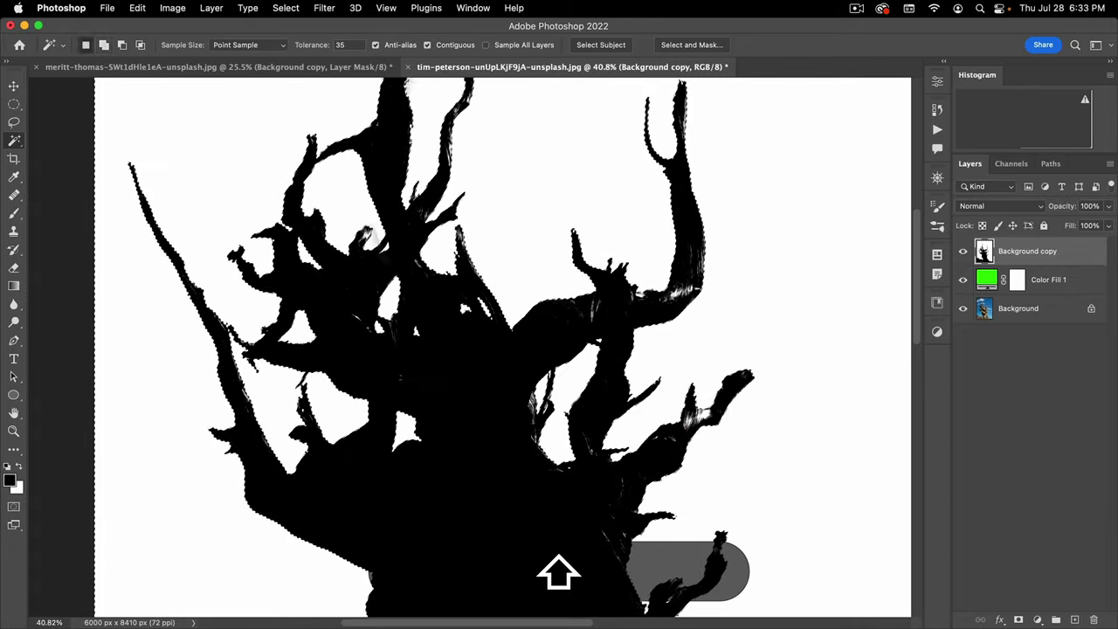
- Invert the selection and set up a 347 px Brush in Normal mode
{"action": "left_click", "coordinate": [285, 8]}
{"action": "left_click", "coordinate": [294, 65]}
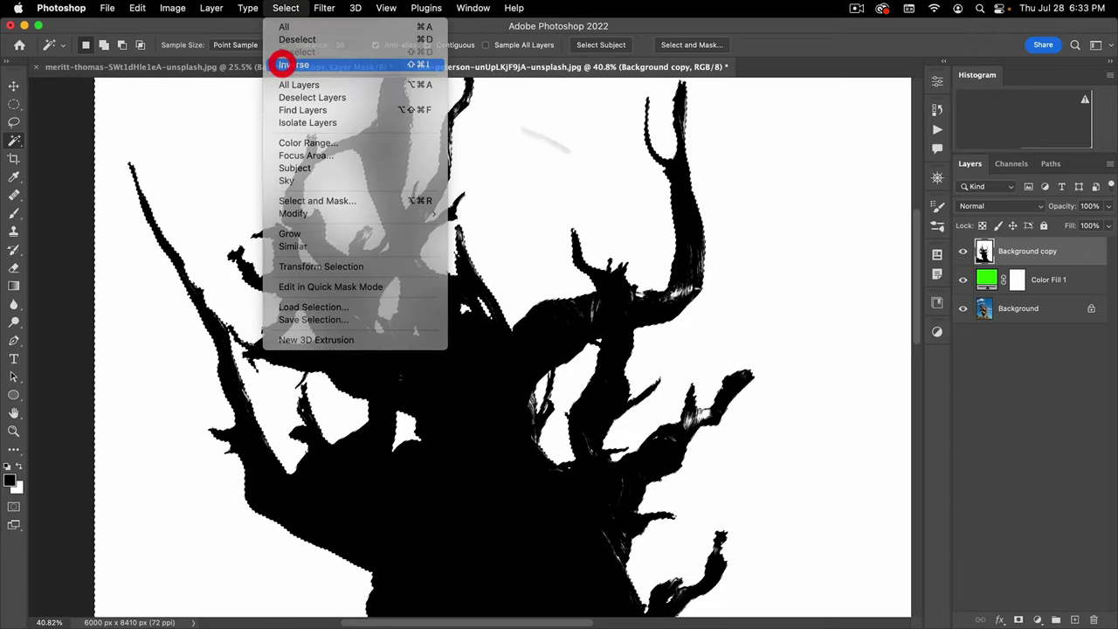
{"action": "left_click", "coordinate": [14, 213]}
{"action": "left_click_drag", "start_coordinate": [594, 314], "coordinate": [612, 329]}
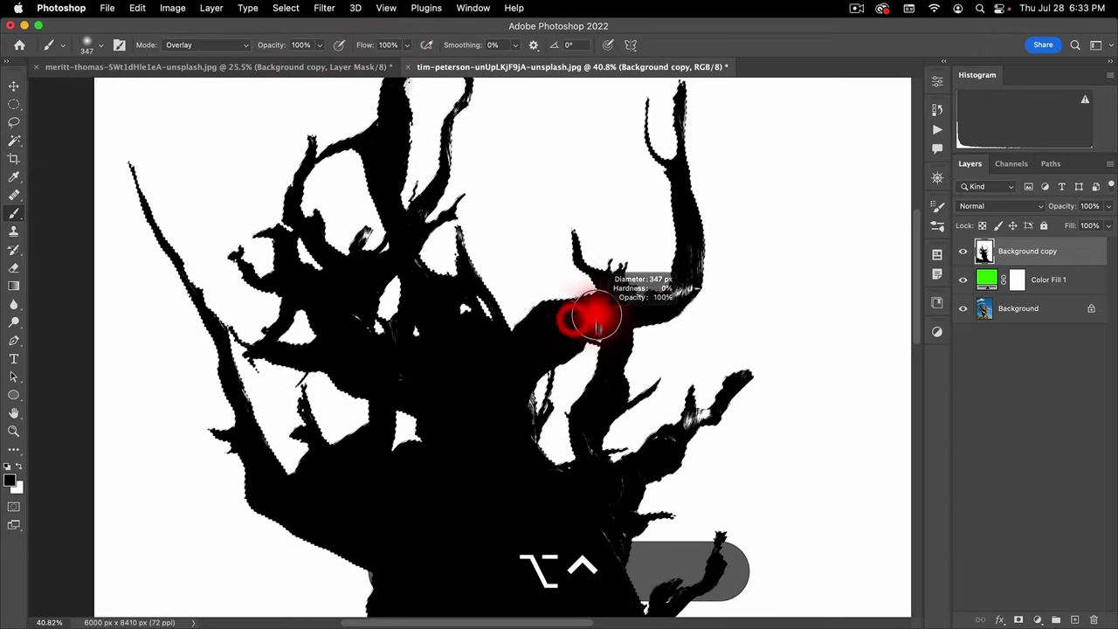
{"action": "left_click", "coordinate": [206, 45]}
{"action": "left_click", "coordinate": [210, 14]}
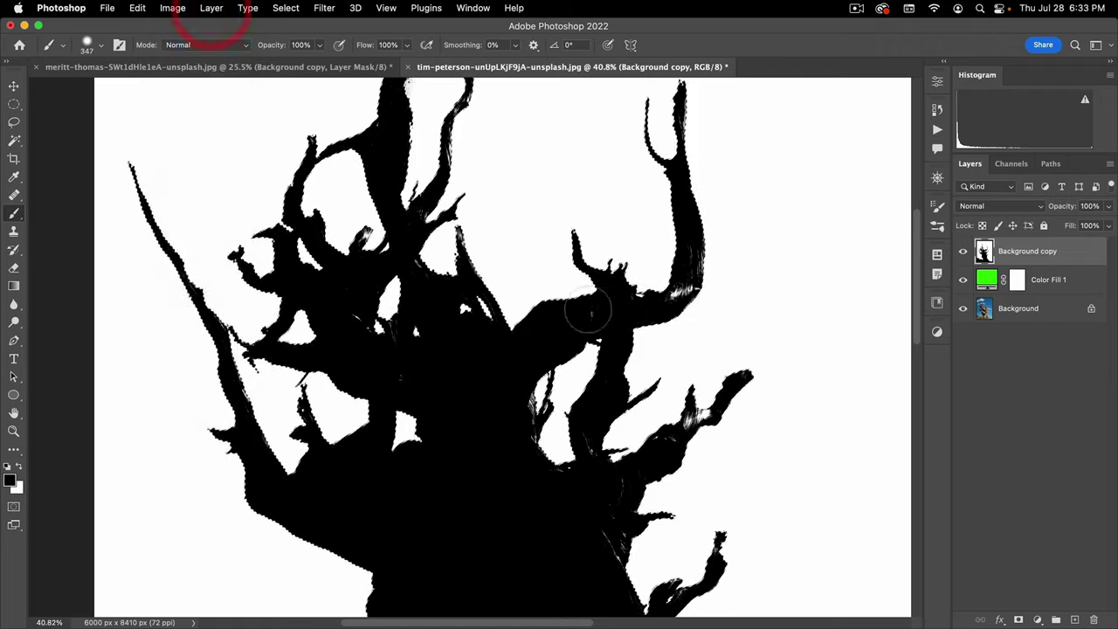
- Paint black over the light streaks in the right-hand branches and along the trunk's right edge
{"action": "left_click_drag", "start_coordinate": [679, 117], "coordinate": [777, 402]}
{"action": "left_click_drag", "start_coordinate": [686, 425], "coordinate": [694, 363]}
{"action": "left_click_drag", "start_coordinate": [575, 420], "coordinate": [555, 367]}
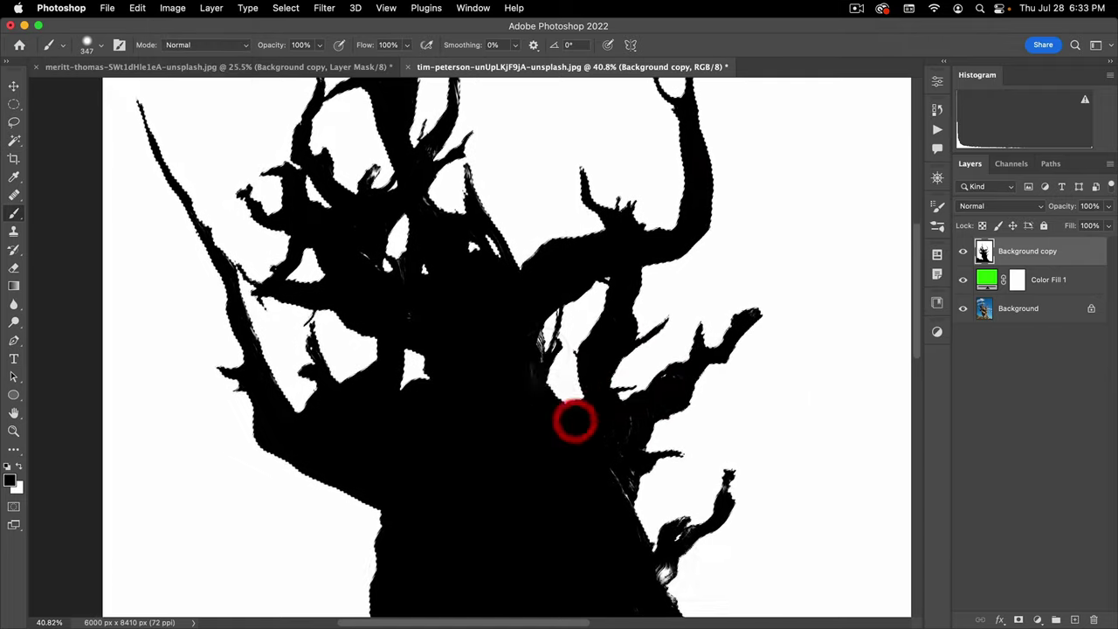
{"action": "mouse_move", "coordinate": [559, 309]}
{"action": "left_mouse_down"}
{"action": "mouse_move", "coordinate": [617, 481]}
{"action": "mouse_move", "coordinate": [638, 376]}
{"action": "left_mouse_up"}
{"action": "left_click_drag", "start_coordinate": [682, 467], "coordinate": [725, 484]}
{"action": "left_click_drag", "start_coordinate": [549, 484], "coordinate": [538, 365]}
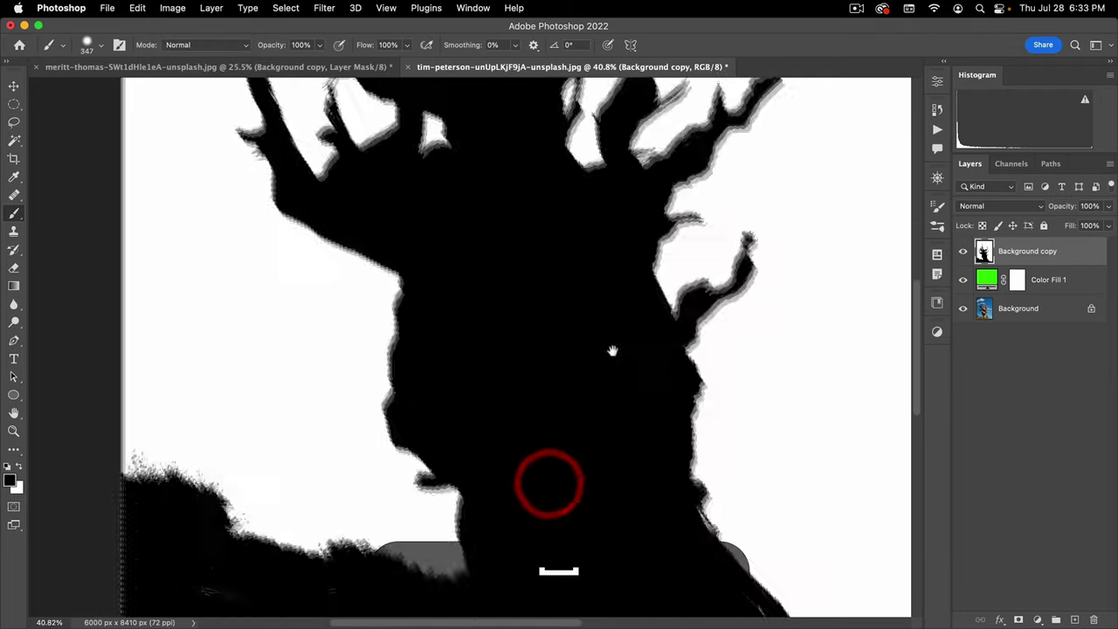
{"action": "left_click_drag", "start_coordinate": [666, 414], "coordinate": [687, 498]}
- Paint black over the light streaks in the lower-right root and the tree's upper branches and tip
{"action": "left_click_drag", "start_coordinate": [547, 305], "coordinate": [516, 111]}
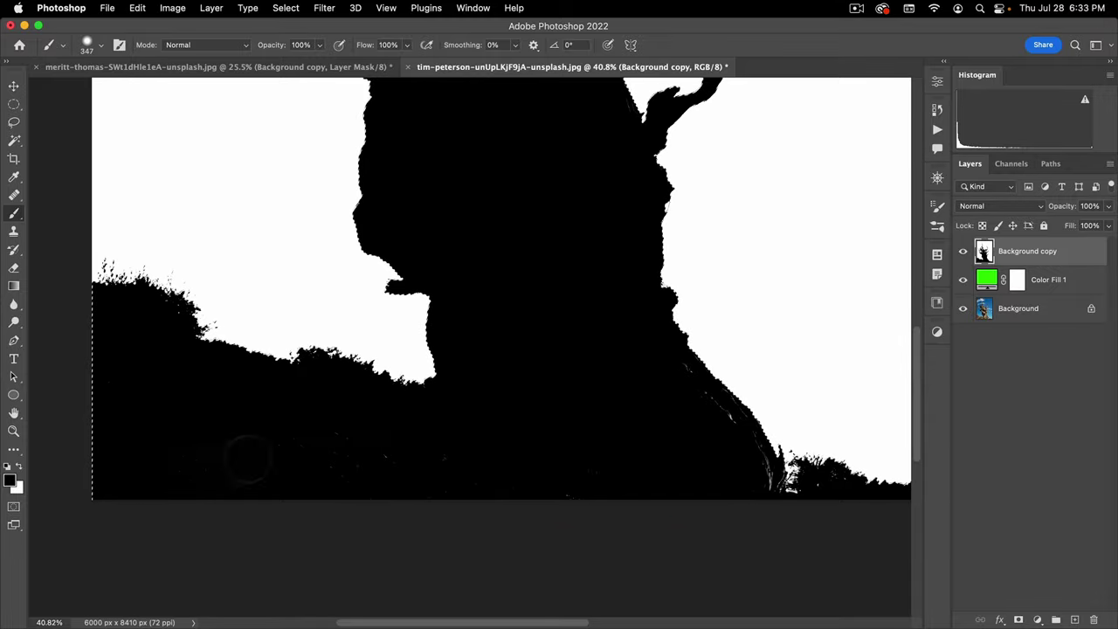
{"action": "mouse_move", "coordinate": [704, 405]}
{"action": "left_mouse_down"}
{"action": "mouse_move", "coordinate": [779, 515]}
{"action": "mouse_move", "coordinate": [926, 507]}
{"action": "left_mouse_up"}
{"action": "mouse_move", "coordinate": [442, 96]}
{"action": "left_mouse_down"}
{"action": "mouse_move", "coordinate": [559, 476]}
{"action": "mouse_move", "coordinate": [429, 452]}
{"action": "mouse_move", "coordinate": [307, 307]}
{"action": "mouse_move", "coordinate": [464, 198]}
{"action": "mouse_move", "coordinate": [539, 284]}
{"action": "left_mouse_up"}
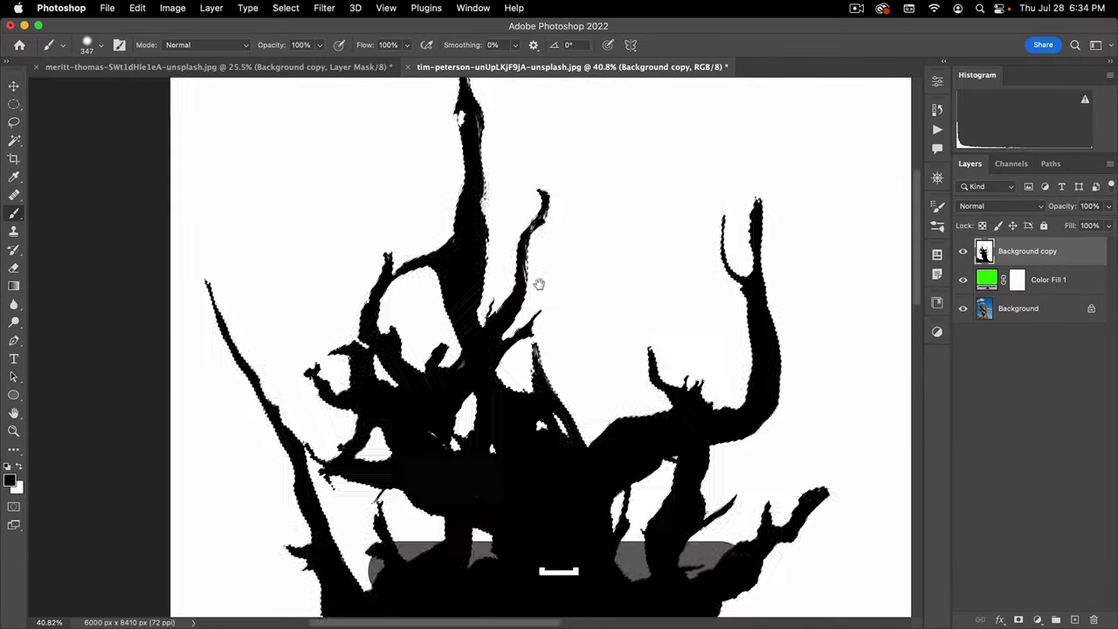
{"action": "left_click_drag", "start_coordinate": [556, 200], "coordinate": [532, 304]}
{"action": "left_click", "coordinate": [437, 148]}
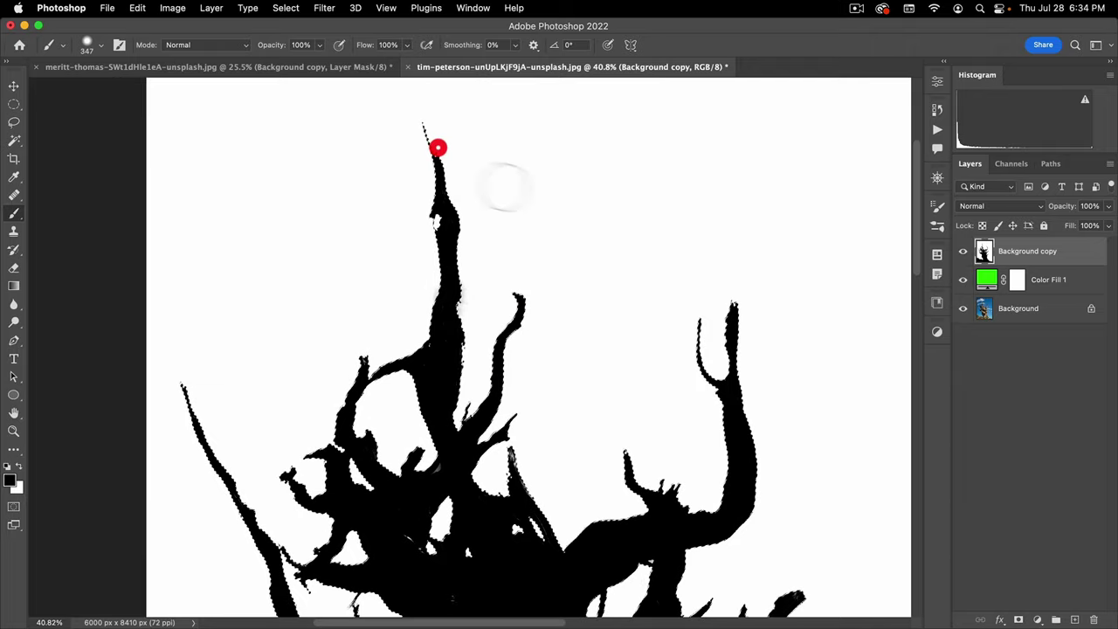
- Deselect the silhouette and bring the whole image into view
{"action": "left_click", "coordinate": [286, 7]}
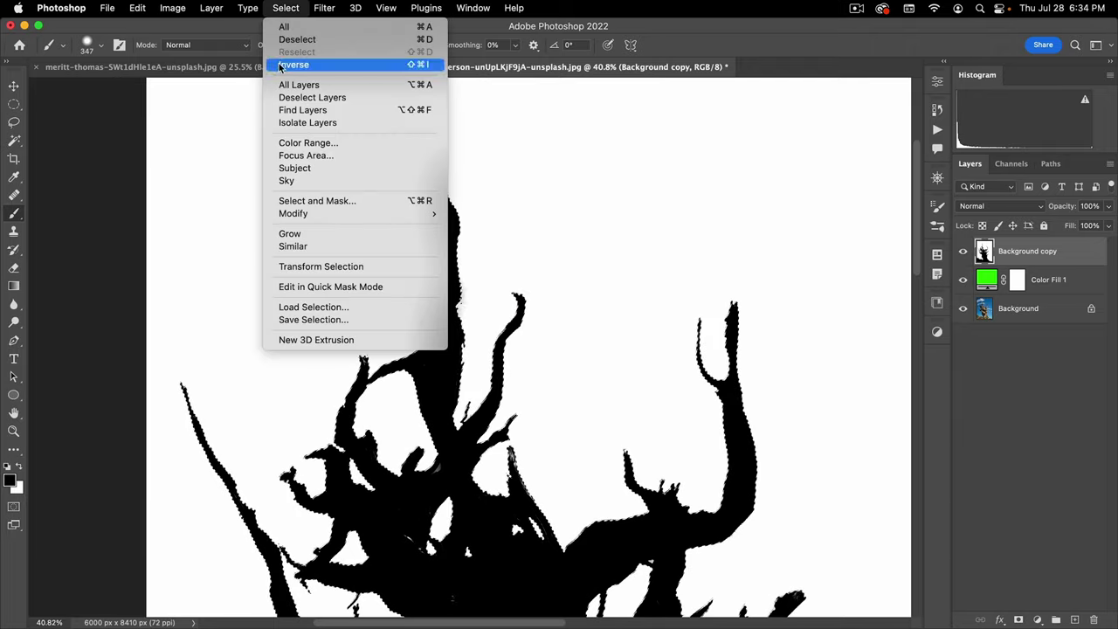
{"action": "left_click", "coordinate": [417, 40]}
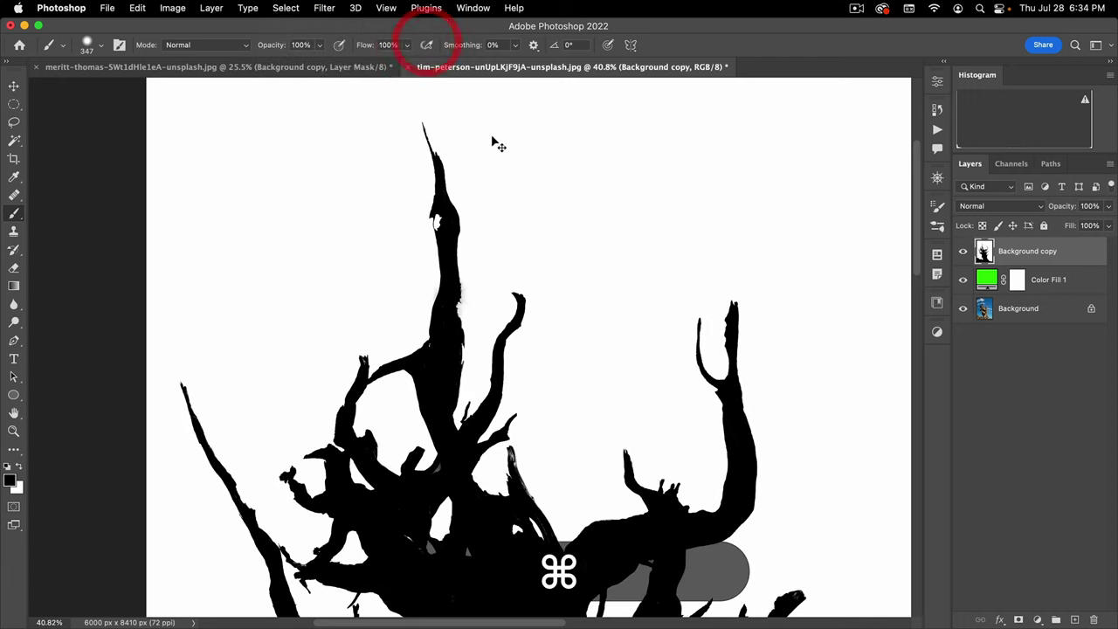
{"action": "key", "text": "super+d"}
{"action": "key", "text": "super+minus"}
{"action": "left_click", "coordinate": [510, 246]}
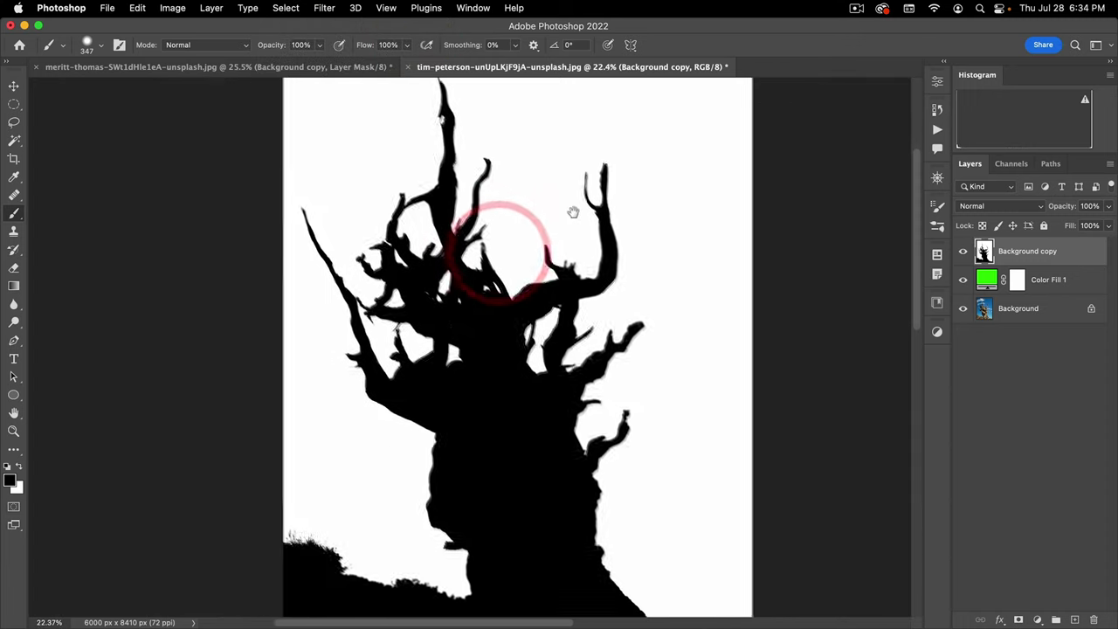
{"action": "left_click", "coordinate": [572, 212]}
{"action": "left_click", "coordinate": [527, 299]}
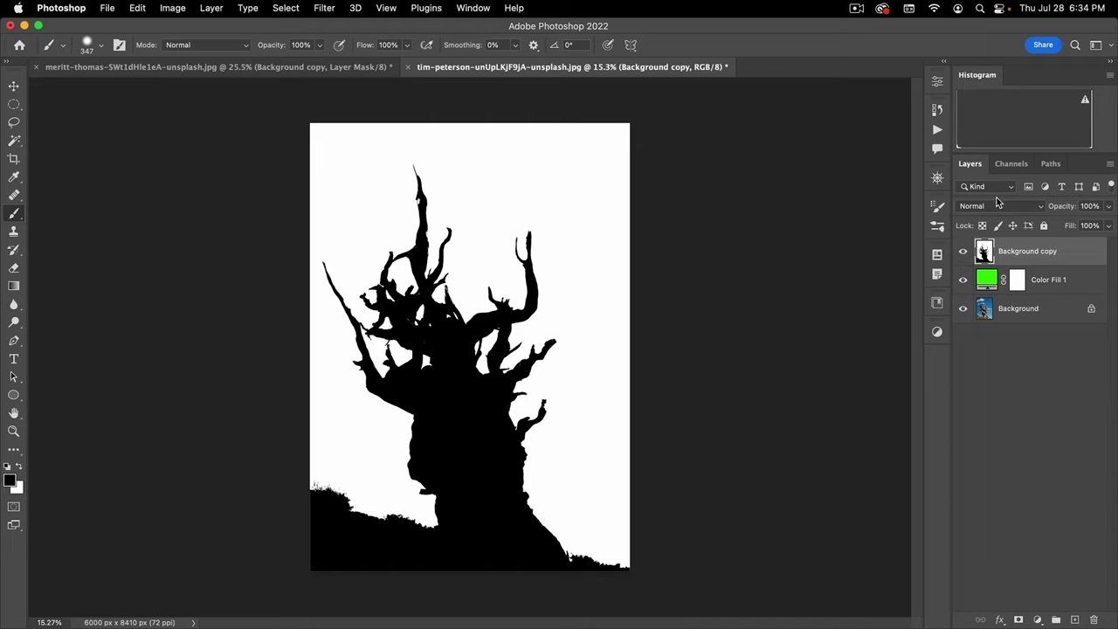
- Load the RGB channel as a selection and hide the Background copy layer
{"action": "left_click", "coordinate": [1014, 164]}
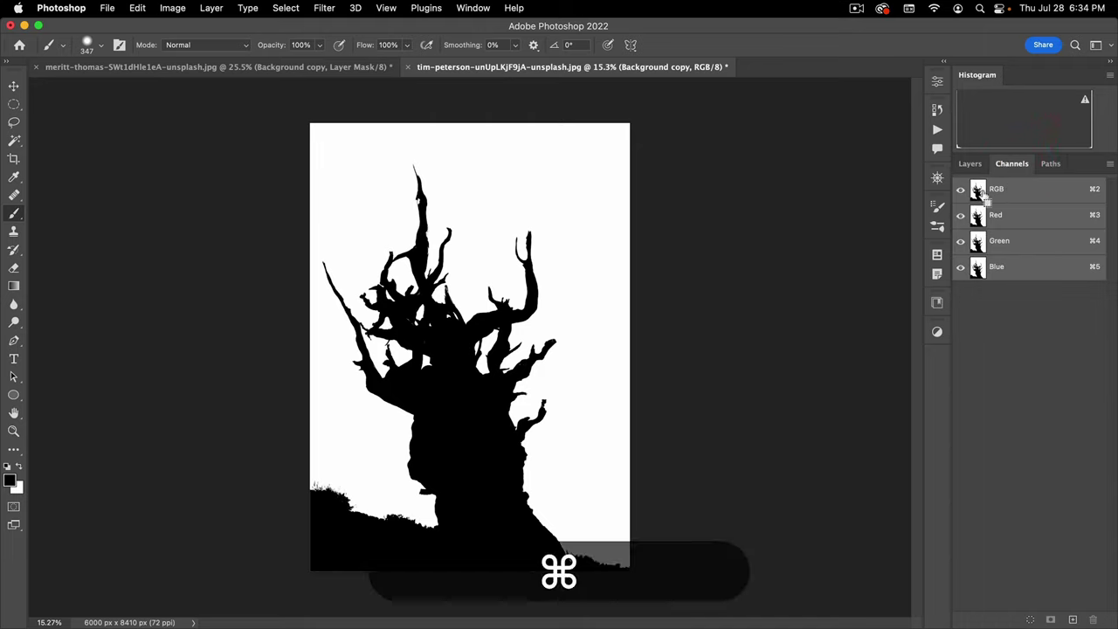
{"action": "left_click", "coordinate": [979, 190], "text": "super"}
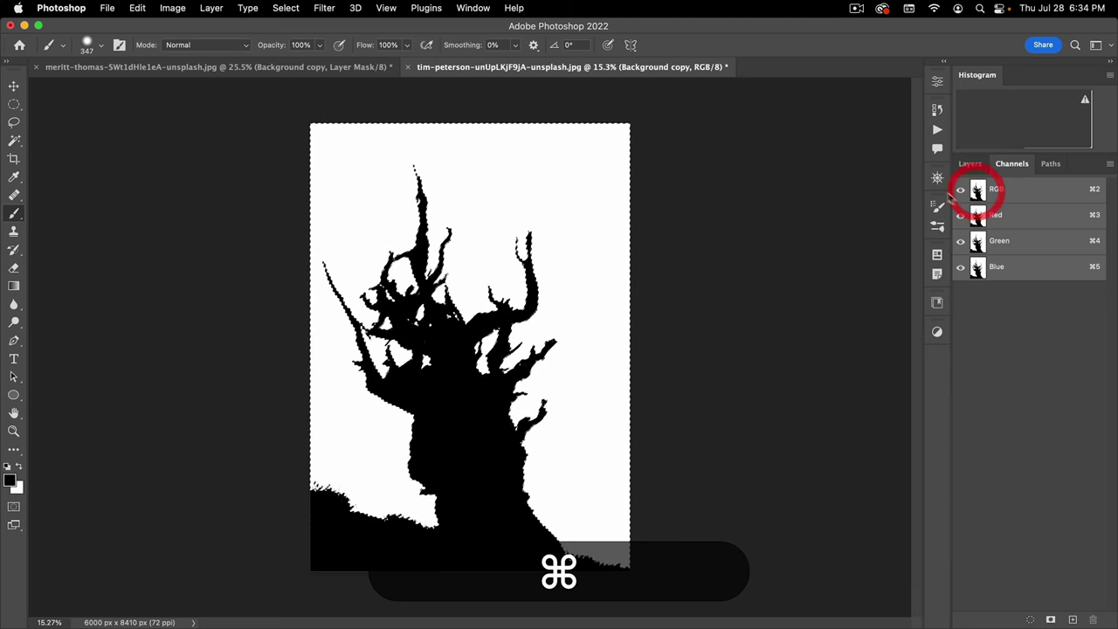
{"action": "left_click", "coordinate": [970, 163]}
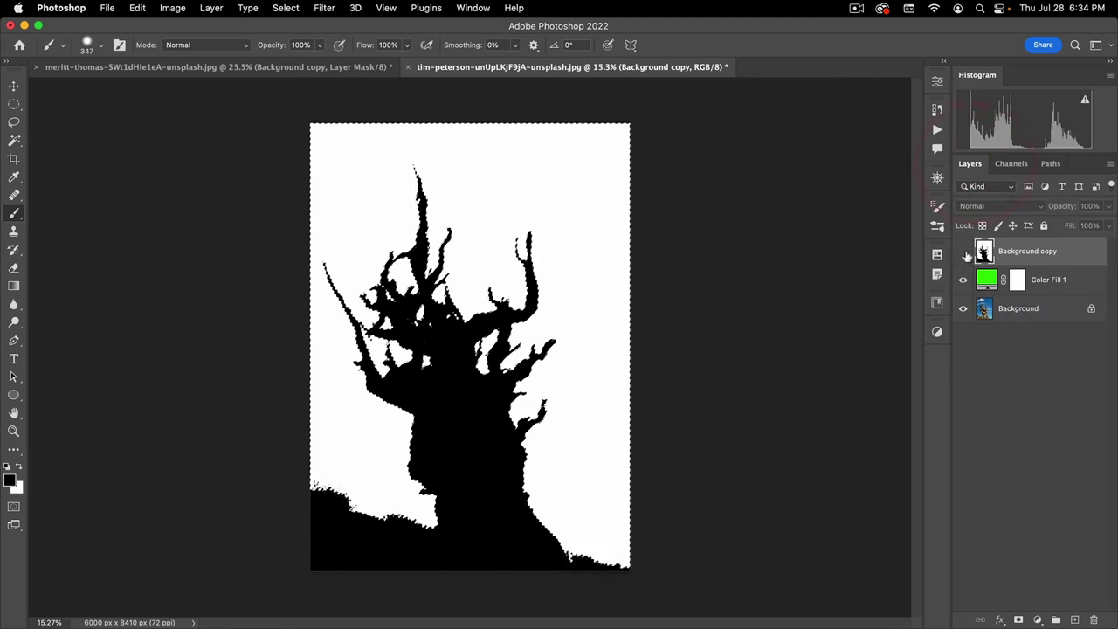
{"action": "left_click", "coordinate": [963, 251]}
- Duplicate the Background layer above Color Fill 1 and give the duplicate an inverted layer mask from the selection
{"action": "left_click_drag", "start_coordinate": [1018, 308], "coordinate": [1011, 282]}
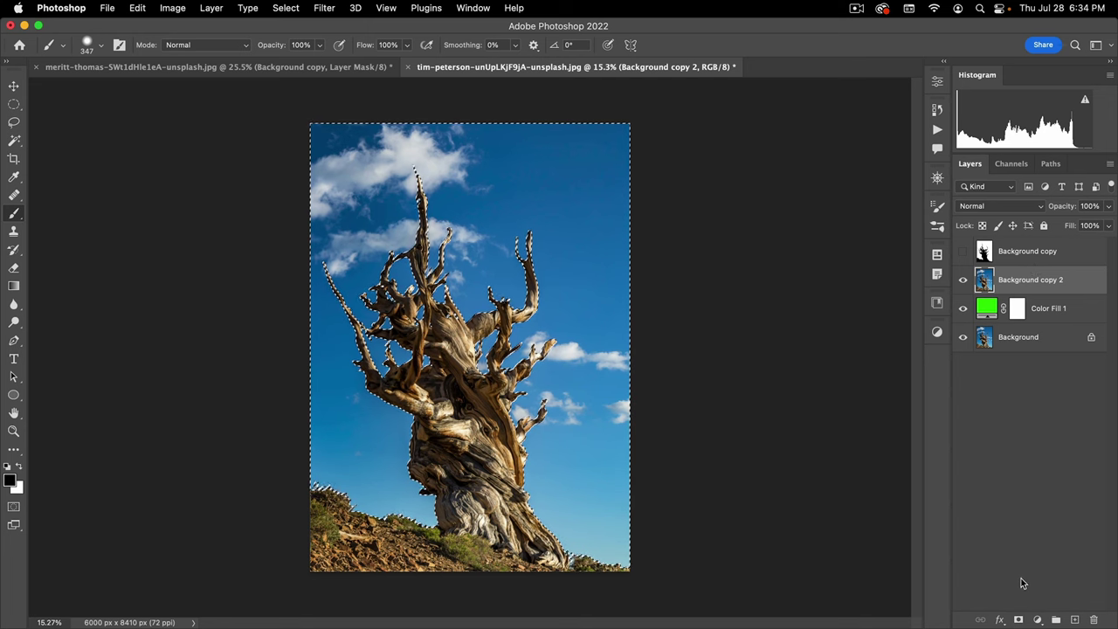
{"action": "key", "text": "alt"}
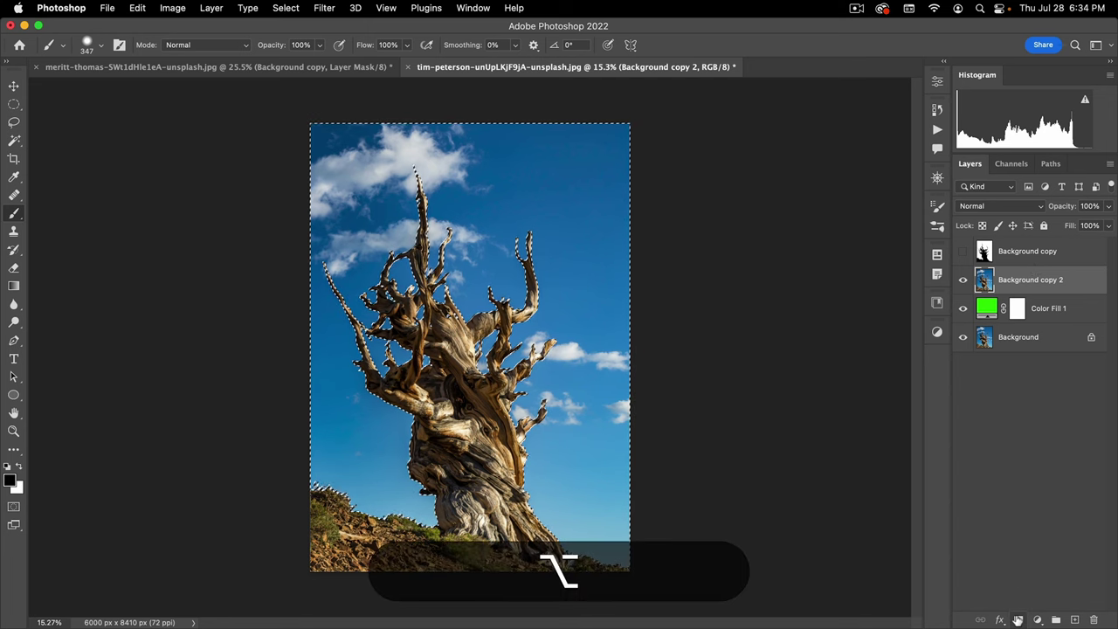
{"action": "left_click", "coordinate": [1017, 620]}
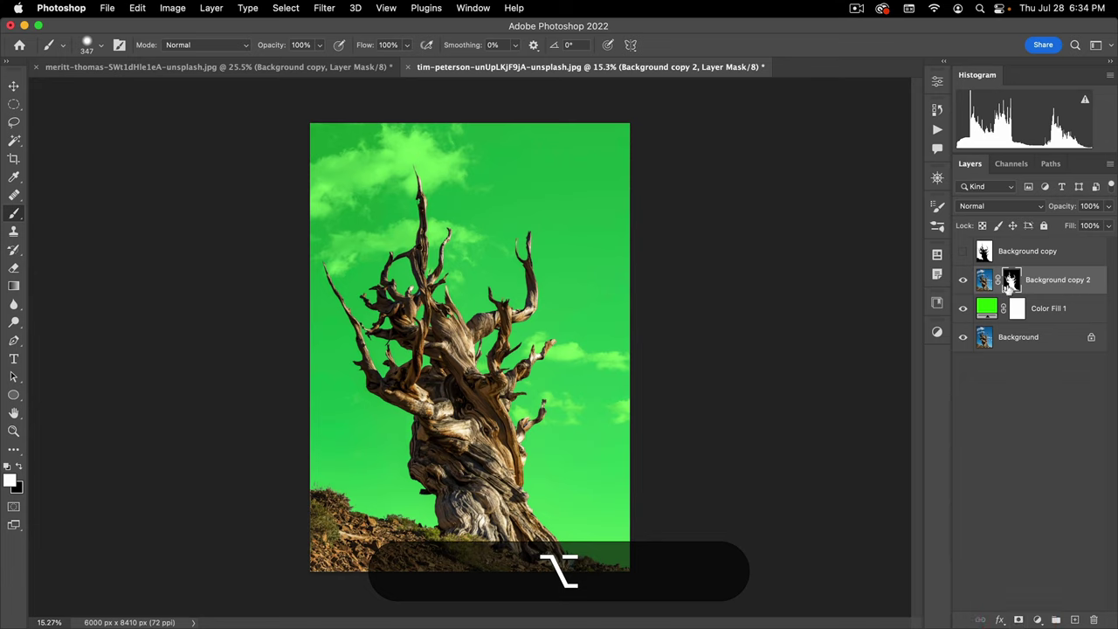
{"action": "key", "text": "space"}
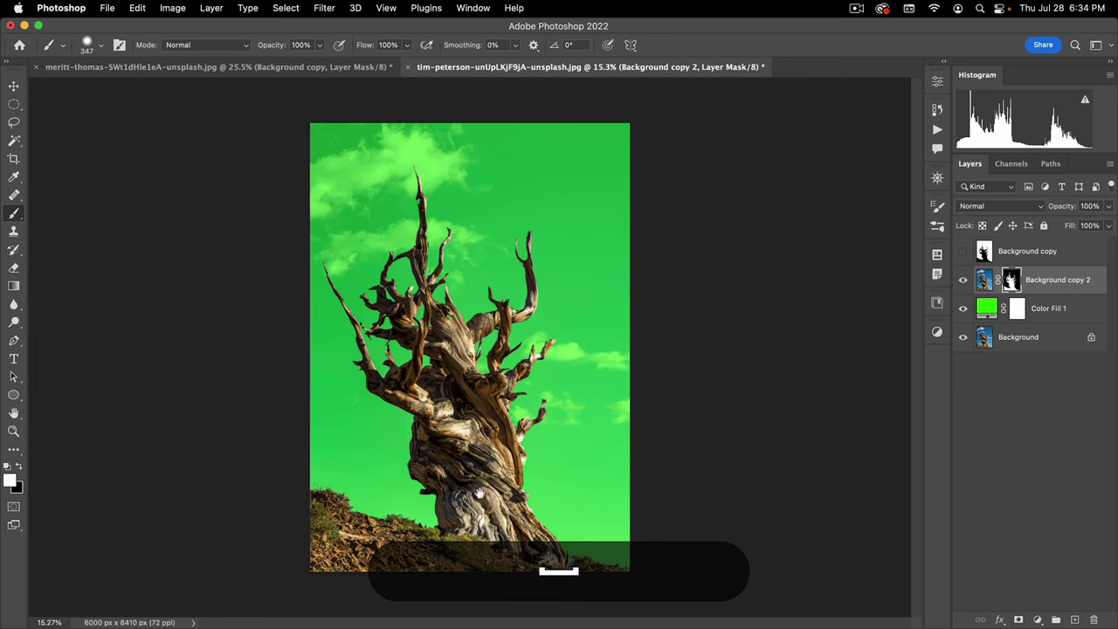
{"action": "left_click", "coordinate": [515, 411]}
- Raise the Color Fill 1 layer's opacity to 100% and inspect the tree cutout against the green
{"action": "left_click", "coordinate": [988, 308]}
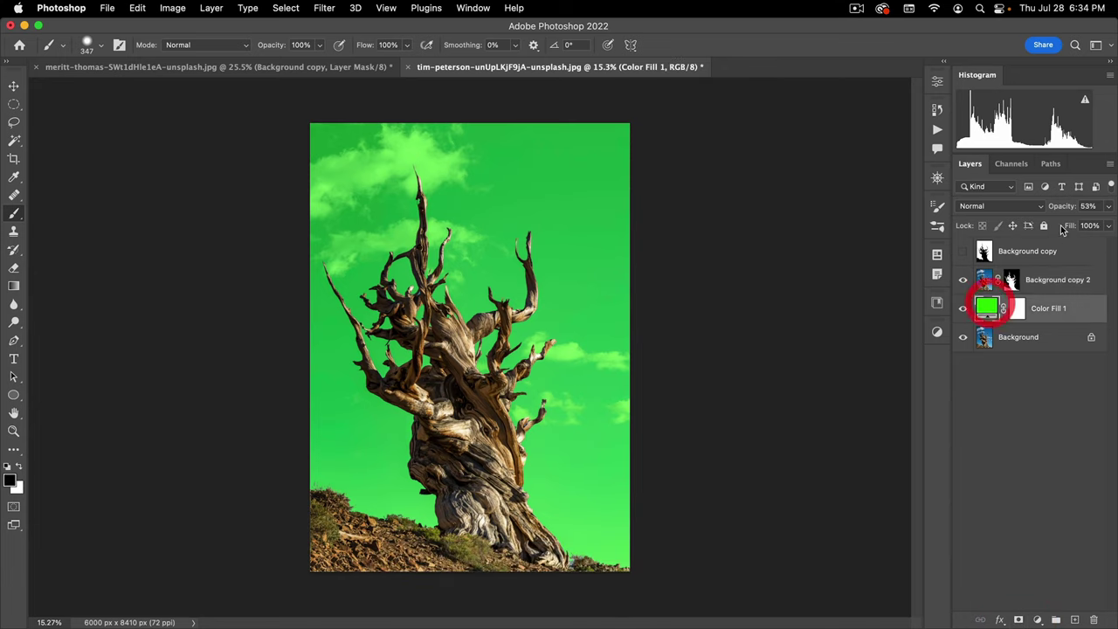
{"action": "left_click_drag", "start_coordinate": [1068, 213], "coordinate": [1083, 258]}
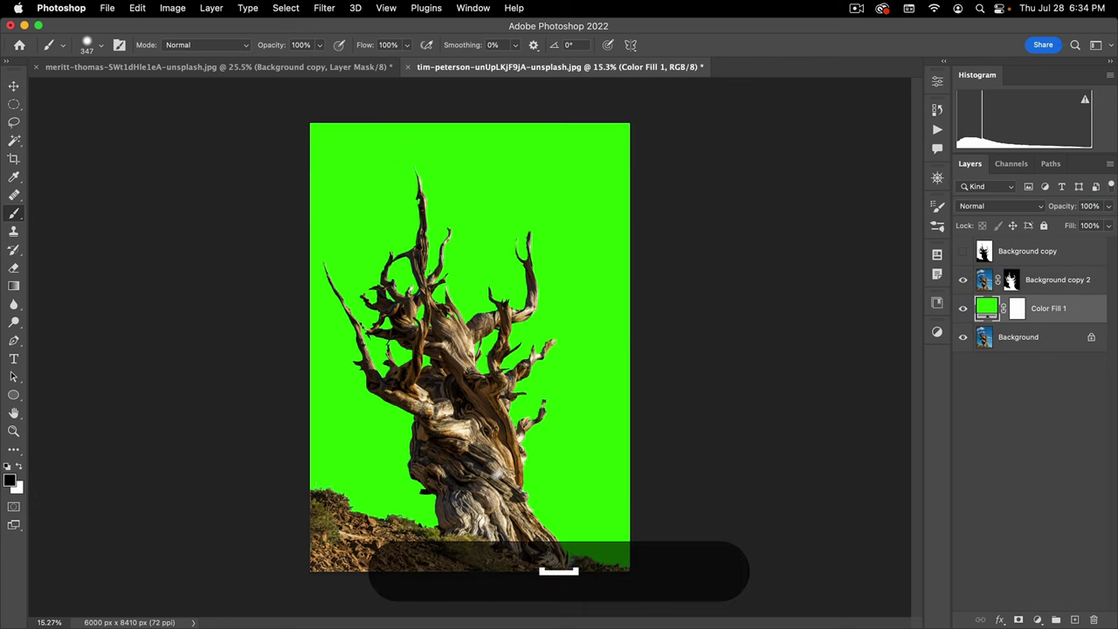
{"action": "key", "text": "super+equal"}
{"action": "left_click", "coordinate": [508, 476]}
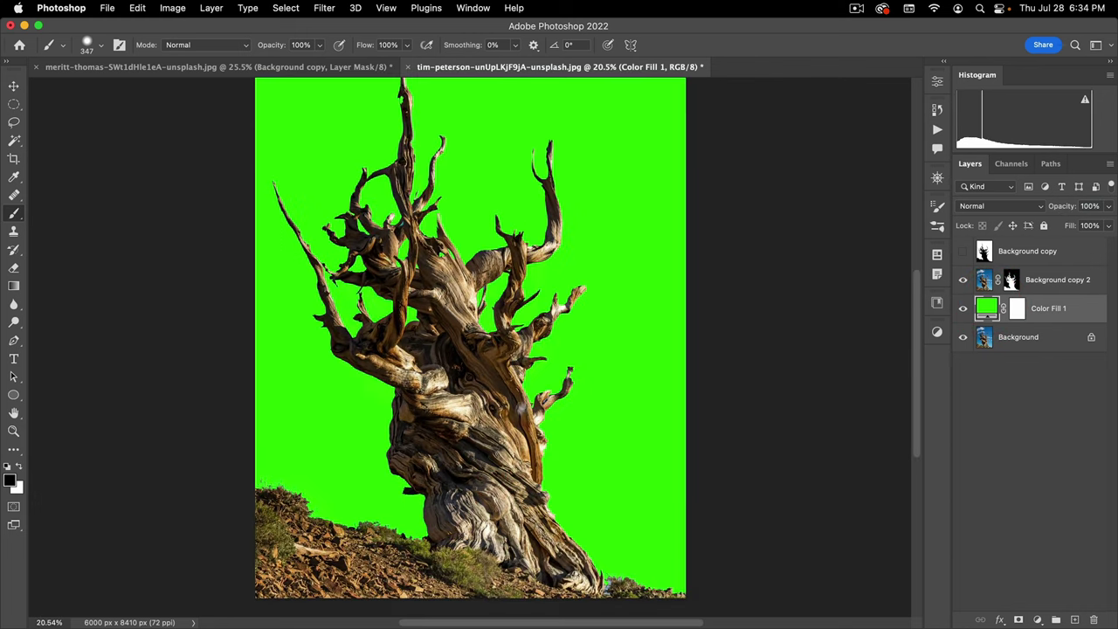
{"action": "left_click_drag", "start_coordinate": [533, 467], "coordinate": [551, 454]}
{"action": "left_click_drag", "start_coordinate": [571, 412], "coordinate": [585, 440]}
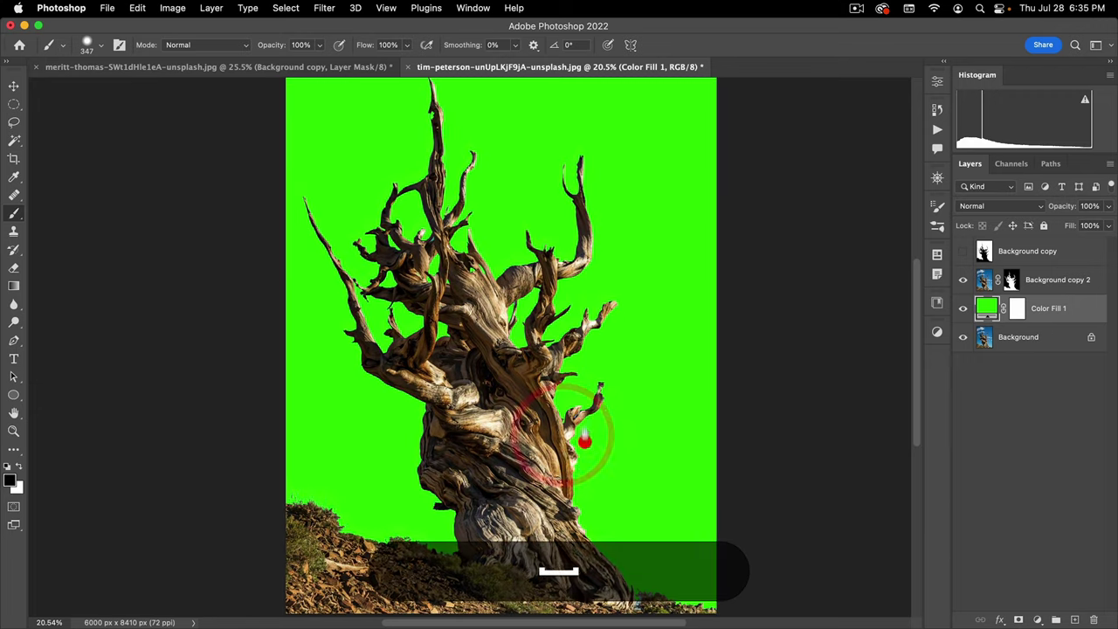
- Try to select the leftover sky patch between the branches on the Background copy 2 layer with the Magic Wand
{"action": "key", "text": "super+space"}
{"action": "left_click", "coordinate": [508, 217]}
{"action": "left_click", "coordinate": [600, 180]}
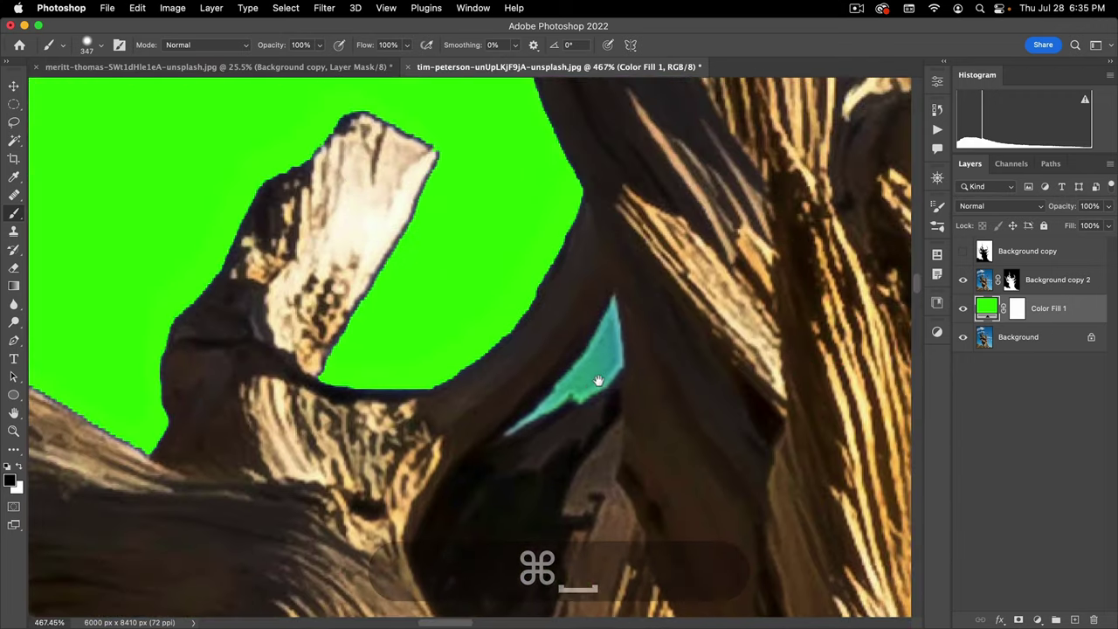
{"action": "left_click", "coordinate": [598, 381]}
{"action": "key", "text": "w"}
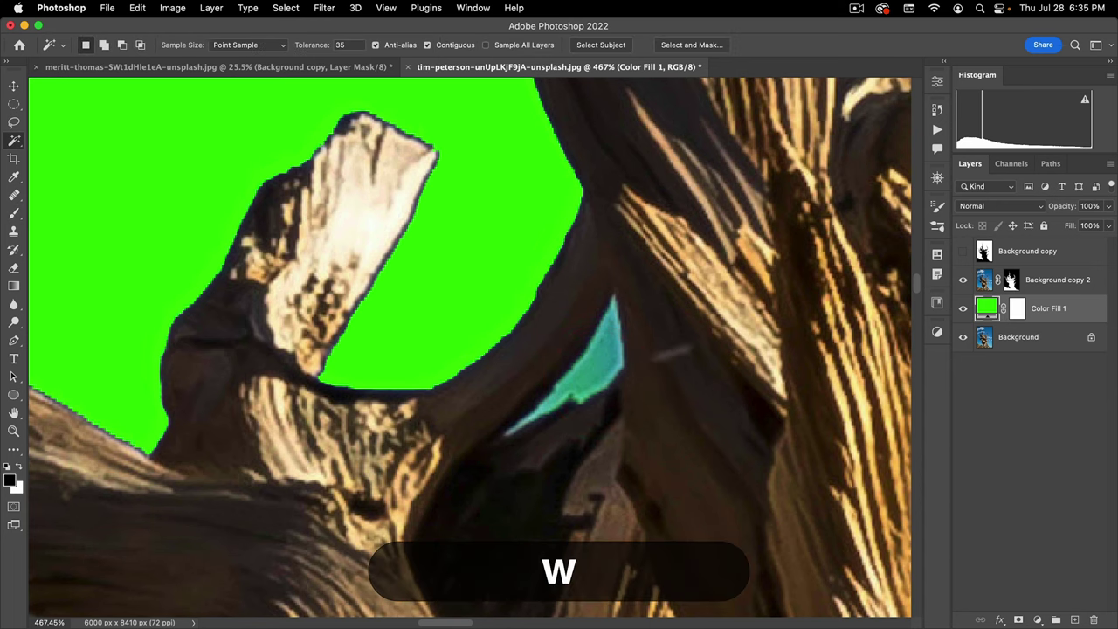
{"action": "left_click", "coordinate": [983, 281]}
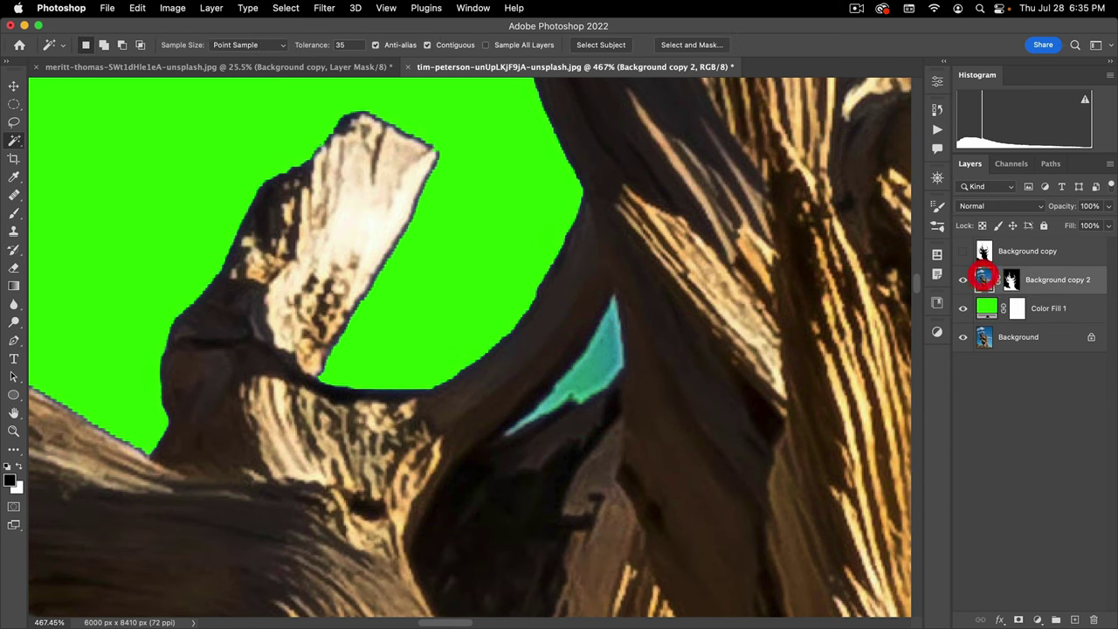
{"action": "left_click", "coordinate": [591, 384]}
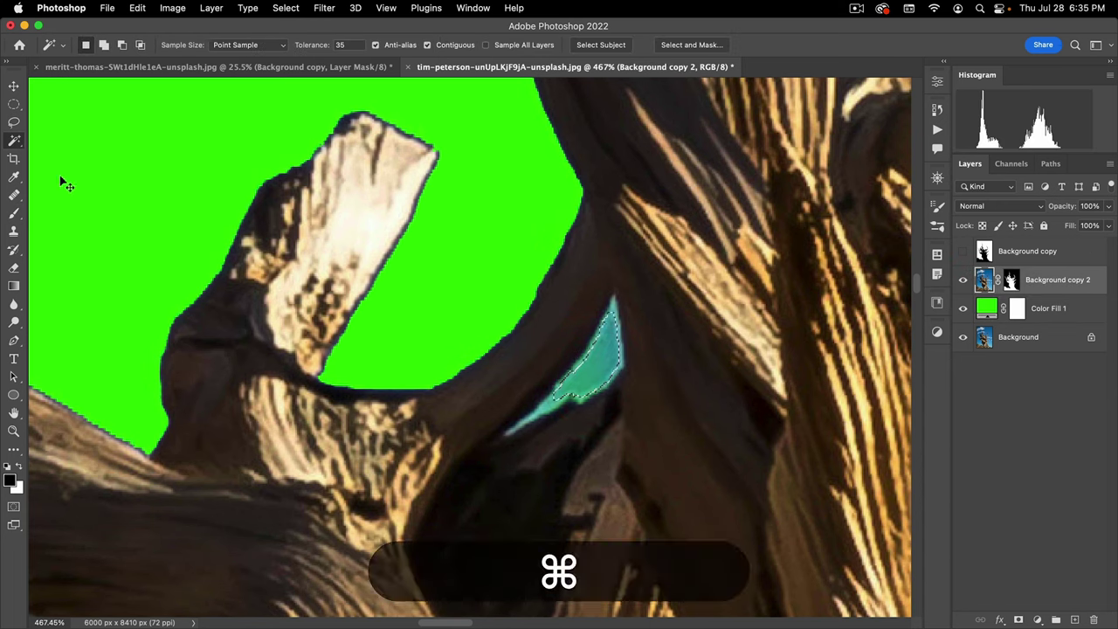
{"action": "key", "text": "super+d"}
- Outline the leftover sky patch between the branches with a straight-edged lasso selection
{"action": "left_click", "coordinate": [14, 122]}
{"action": "key", "text": "alt"}
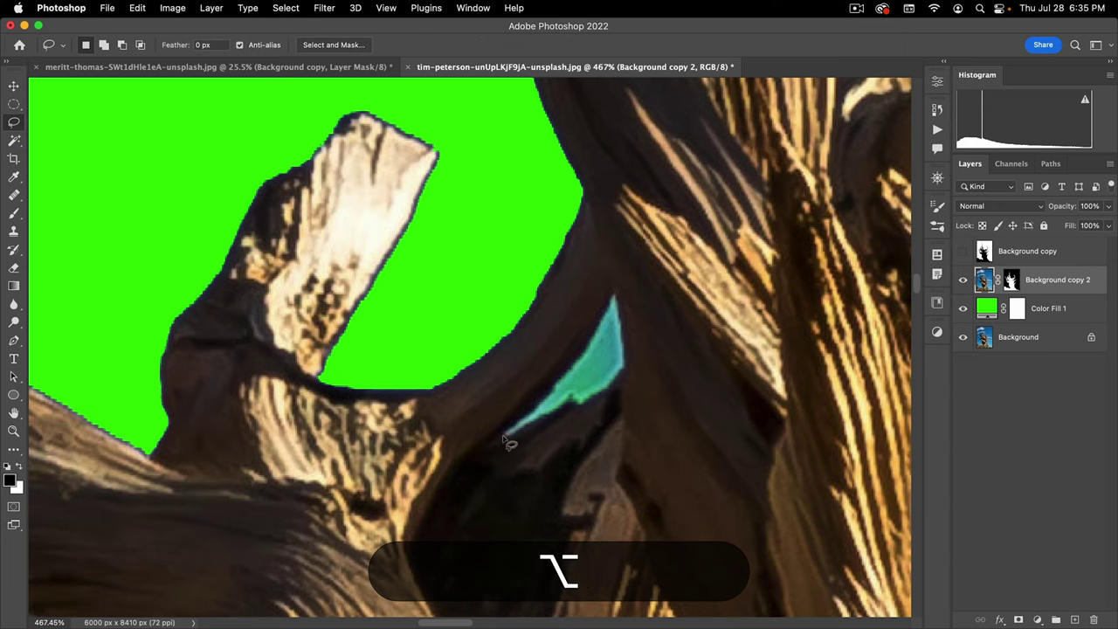
{"action": "key", "text": "shift"}
{"action": "left_click_drag", "start_coordinate": [507, 432], "coordinate": [557, 388]}
{"action": "left_click", "coordinate": [558, 383]}
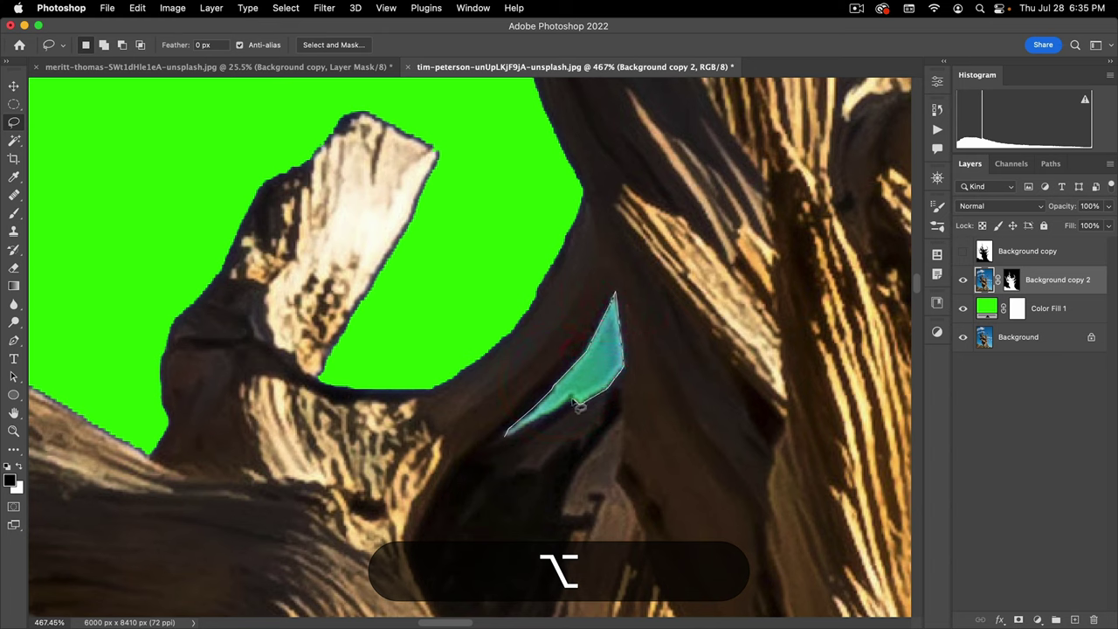
{"action": "mouse_move", "coordinate": [570, 414]}
{"action": "left_mouse_down"}
{"action": "mouse_move", "coordinate": [562, 407]}
{"action": "mouse_move", "coordinate": [537, 431]}
{"action": "mouse_move", "coordinate": [507, 424]}
{"action": "left_mouse_up"}
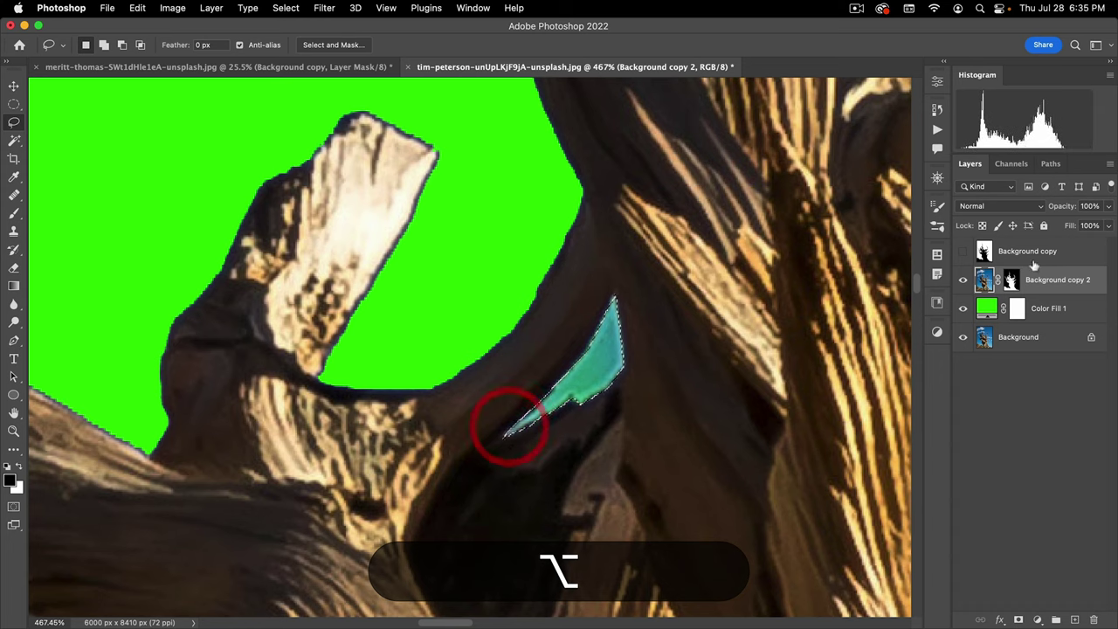
- Fill the selected patch with black on the Background copy 2 layer mask, deselect, and check the tree cutout
{"action": "left_click", "coordinate": [1011, 279]}
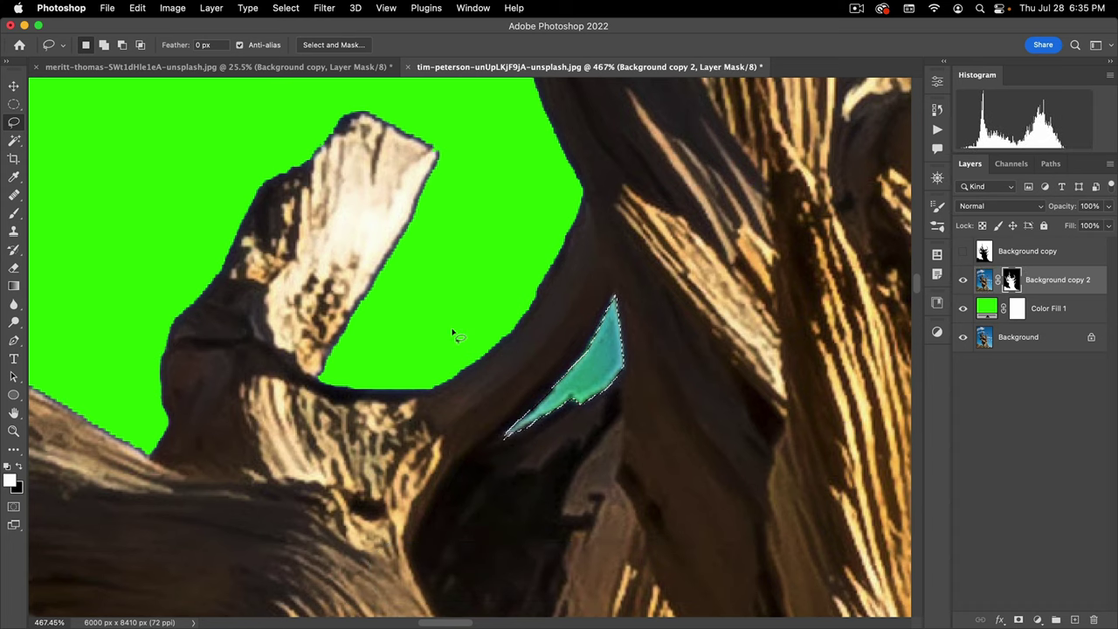
{"action": "key", "text": "super+BackSpace"}
{"action": "key", "text": "super+d"}
{"action": "key", "text": "super+space"}
{"action": "left_click_drag", "start_coordinate": [522, 308], "coordinate": [376, 311]}
{"action": "left_click_drag", "start_coordinate": [419, 450], "coordinate": [471, 437]}
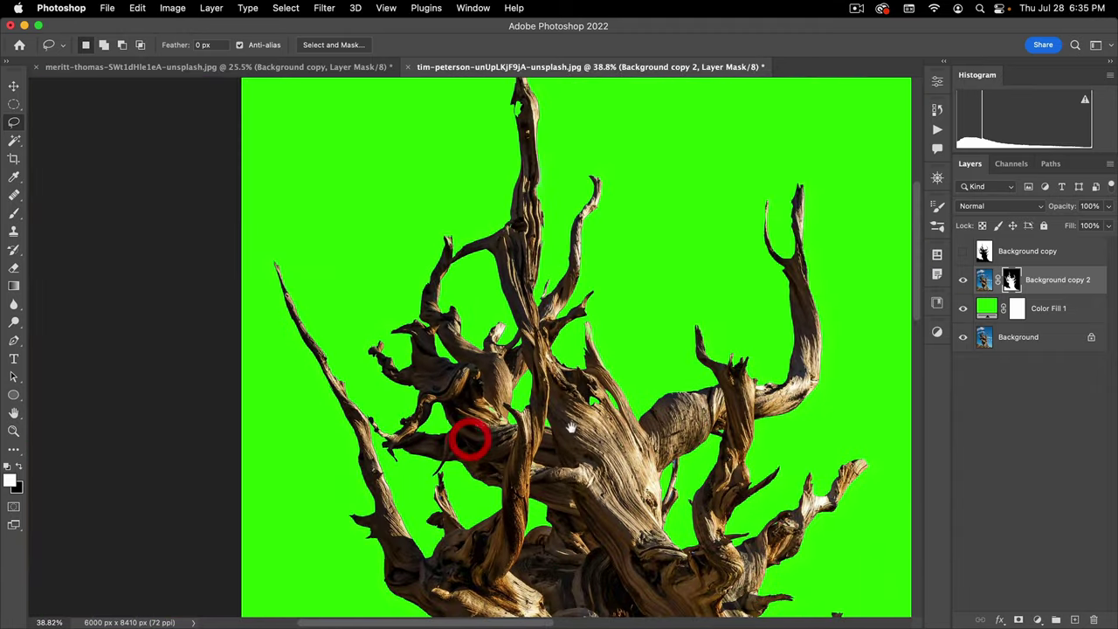
{"action": "left_click_drag", "start_coordinate": [572, 427], "coordinate": [516, 365]}
{"action": "left_click_drag", "start_coordinate": [559, 401], "coordinate": [527, 427]}
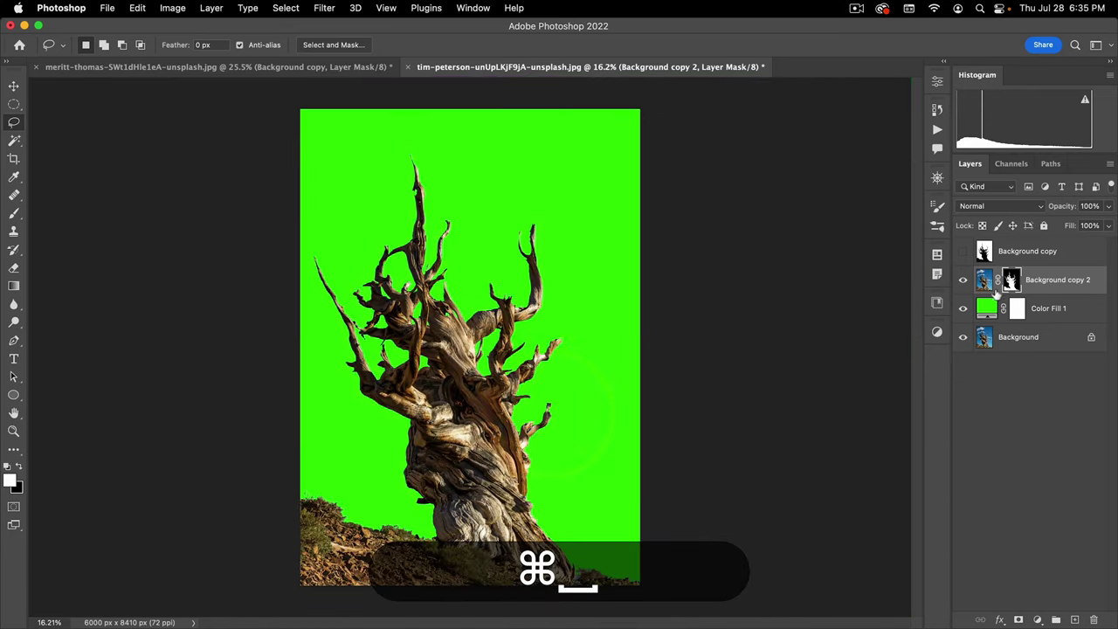
- Show the Background copy layer and copy its entire black-and-white silhouette to the clipboard
{"action": "left_click", "coordinate": [964, 252]}
{"action": "left_click", "coordinate": [984, 252]}
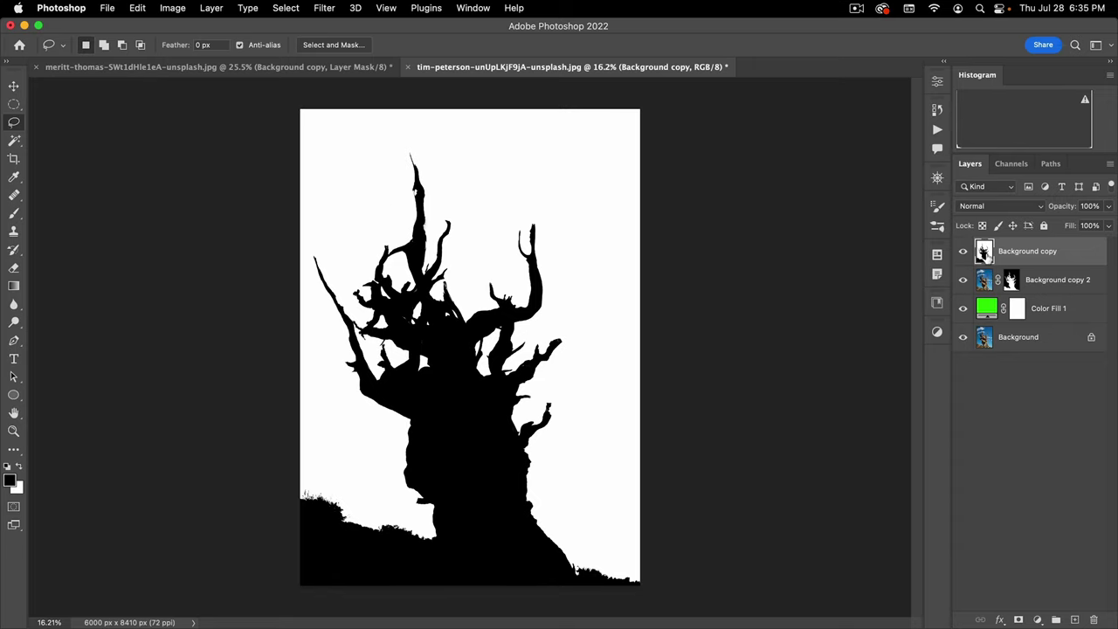
{"action": "left_click", "coordinate": [985, 252]}
{"action": "key", "text": "super+a"}
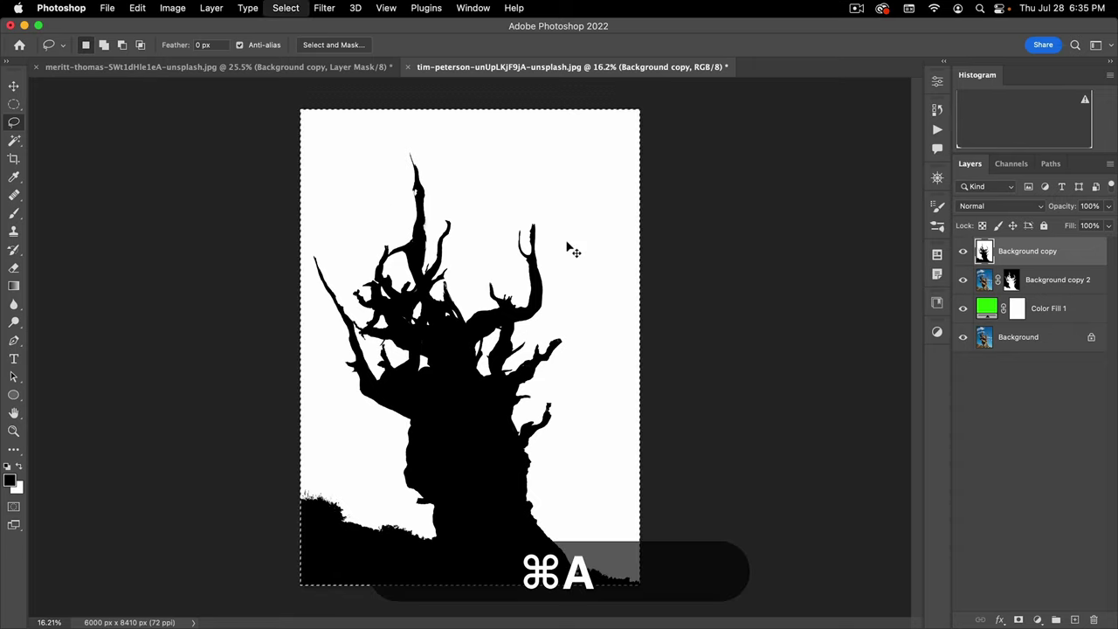
{"action": "key", "text": "super+c"}
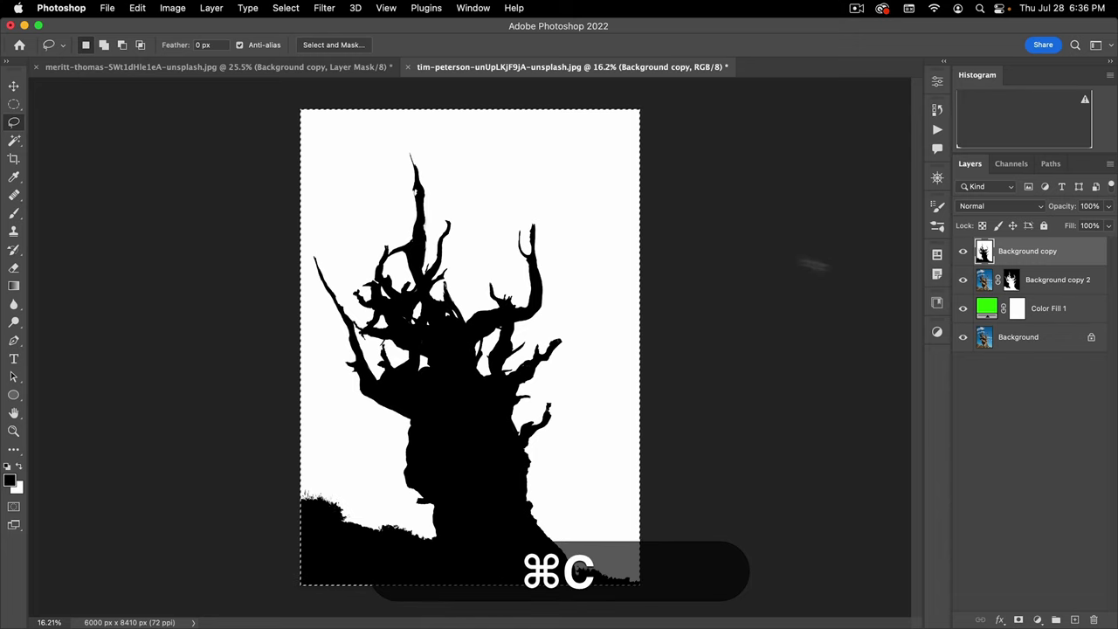
- Paste the copied silhouette directly into the layer mask of Background copy 2
{"action": "left_click", "coordinate": [1011, 280]}
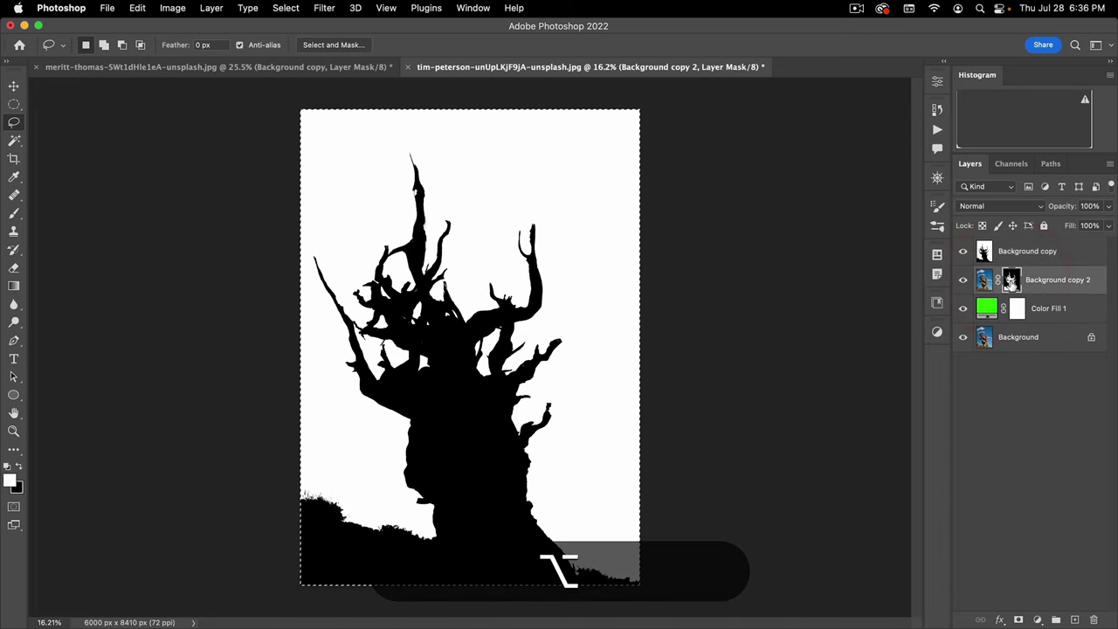
{"action": "left_click", "coordinate": [1011, 279], "text": "alt"}
{"action": "key", "text": "super+v"}
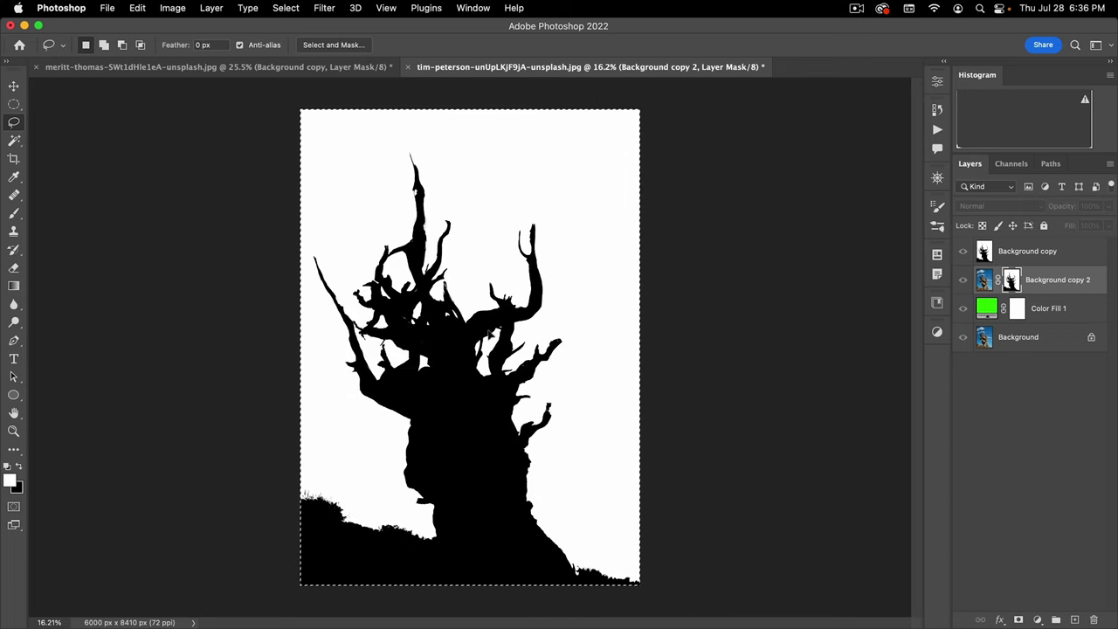
- Invert the pasted silhouette in the Background copy 2 mask and leave the mask-only view
{"action": "left_click", "coordinate": [248, 8]}
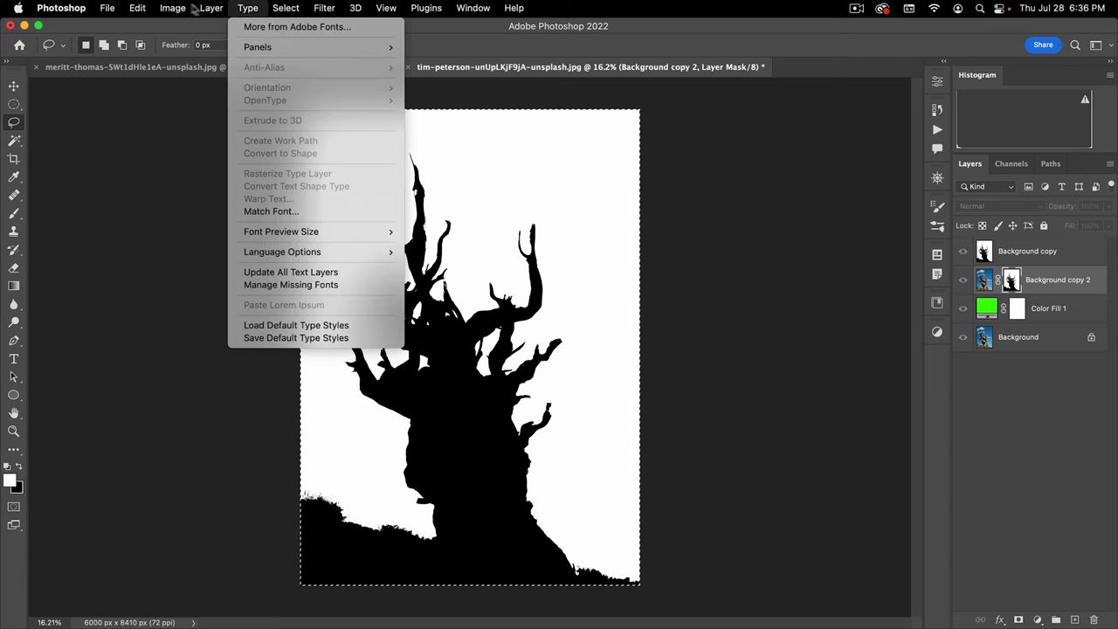
{"action": "mouse_move", "coordinate": [173, 9]}
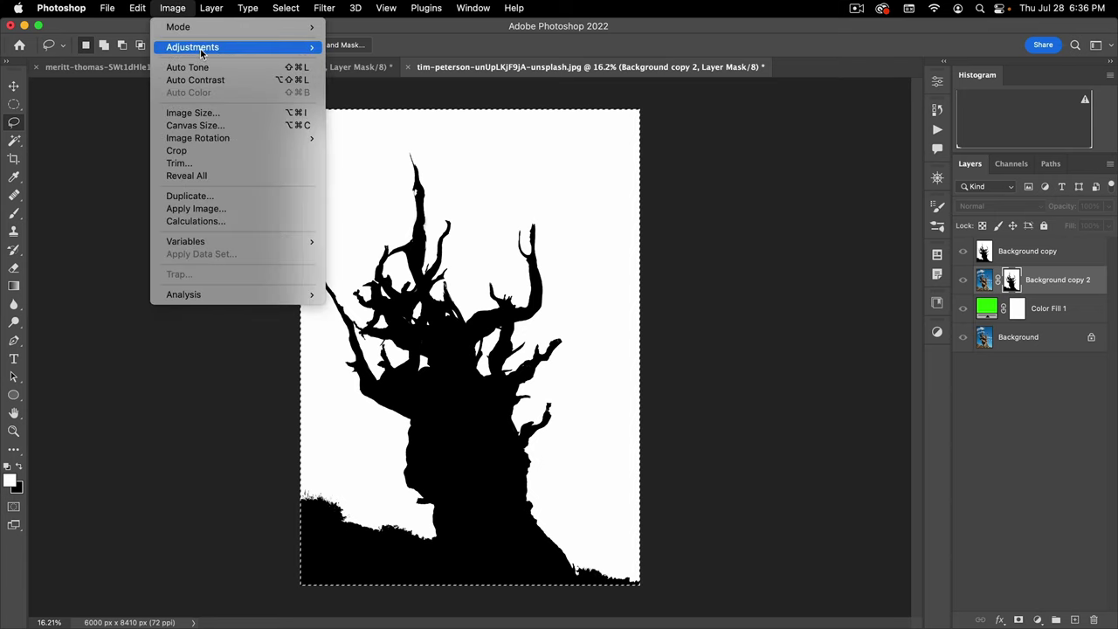
{"action": "mouse_move", "coordinate": [202, 49]}
{"action": "left_click", "coordinate": [365, 200]}
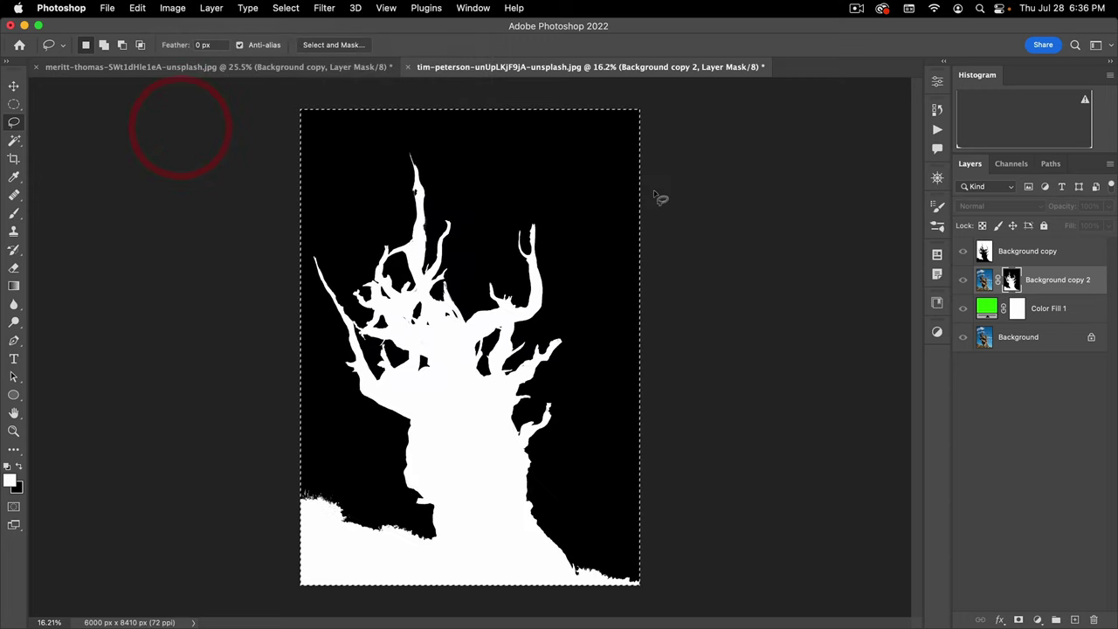
{"action": "left_click", "coordinate": [1010, 279], "text": "alt"}
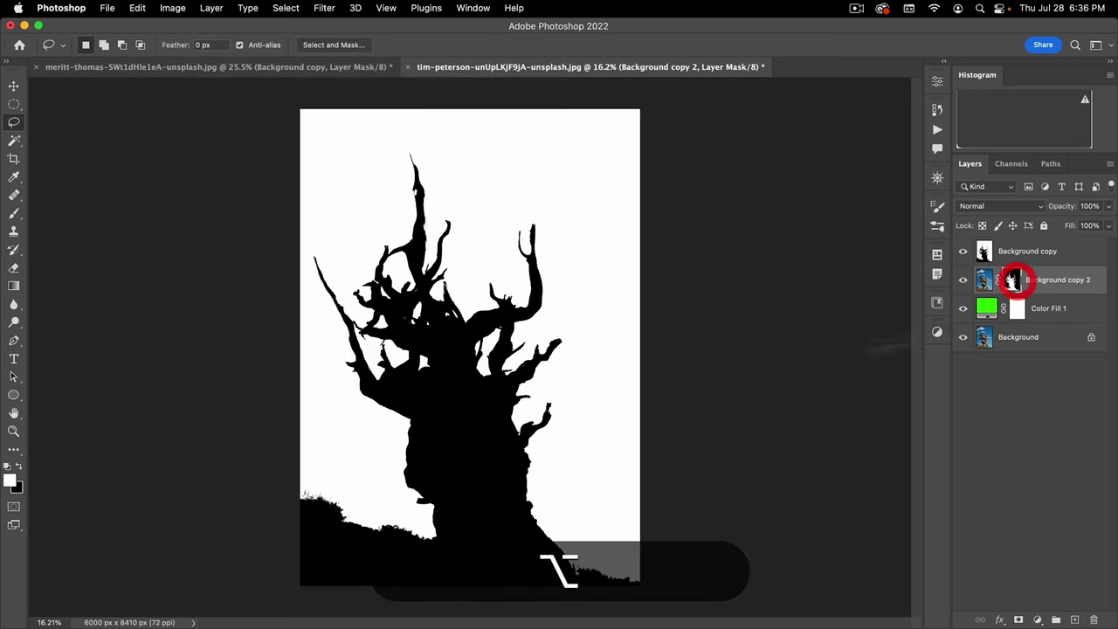
- Hide the Background copy layer to check the tree against the green, and show and select the silhouette layer again
{"action": "left_click", "coordinate": [984, 280]}
{"action": "left_click", "coordinate": [963, 250]}
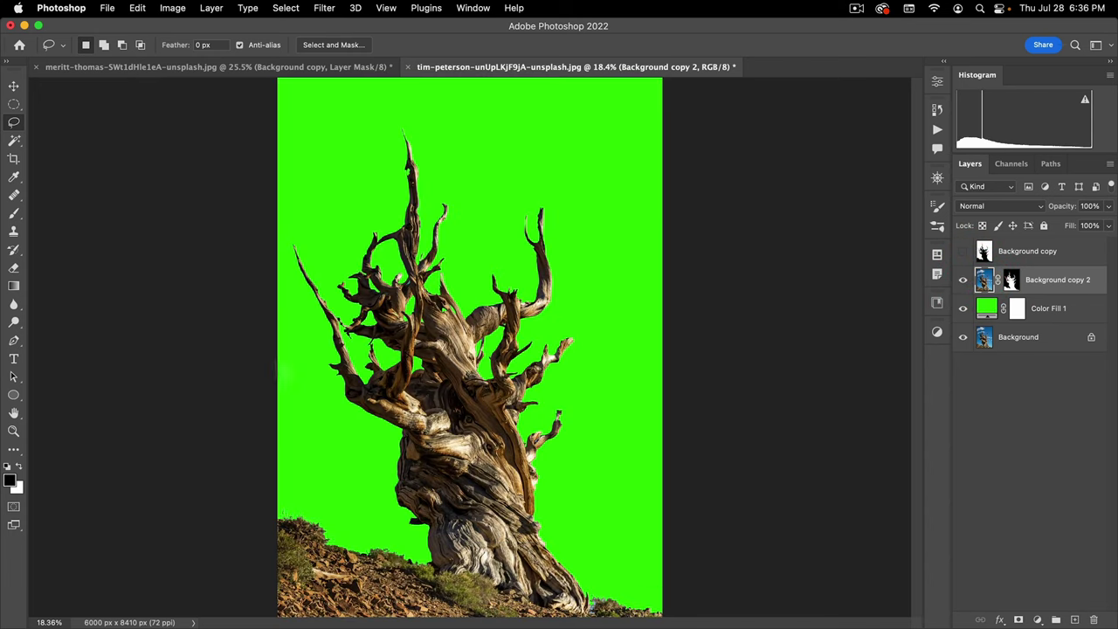
{"action": "left_click_drag", "start_coordinate": [517, 381], "coordinate": [487, 393]}
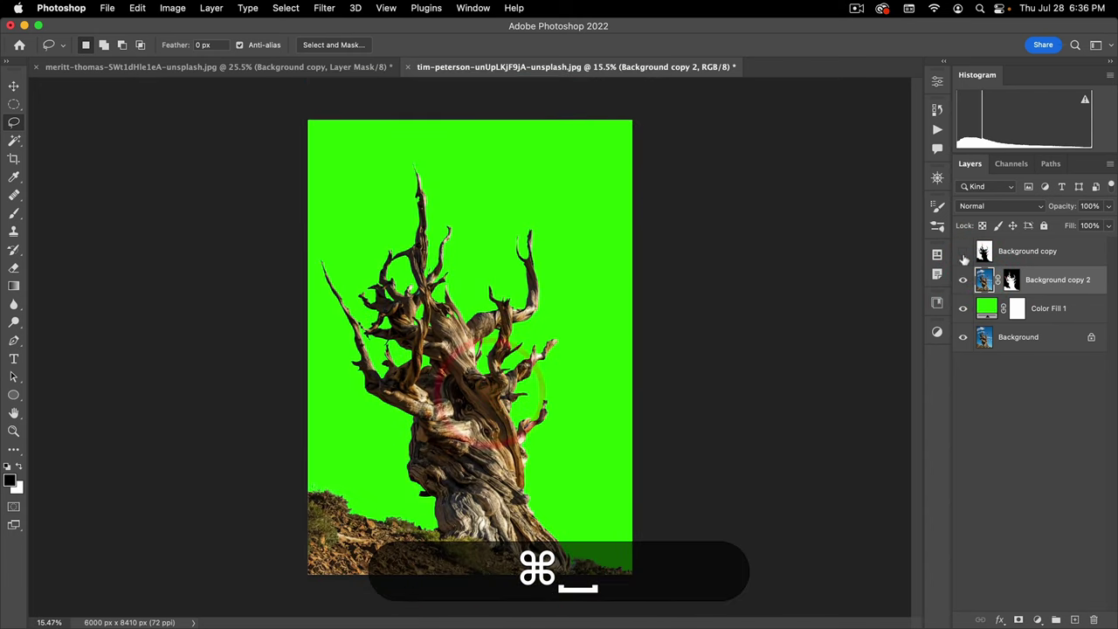
{"action": "left_click", "coordinate": [963, 251]}
{"action": "left_click", "coordinate": [984, 252]}
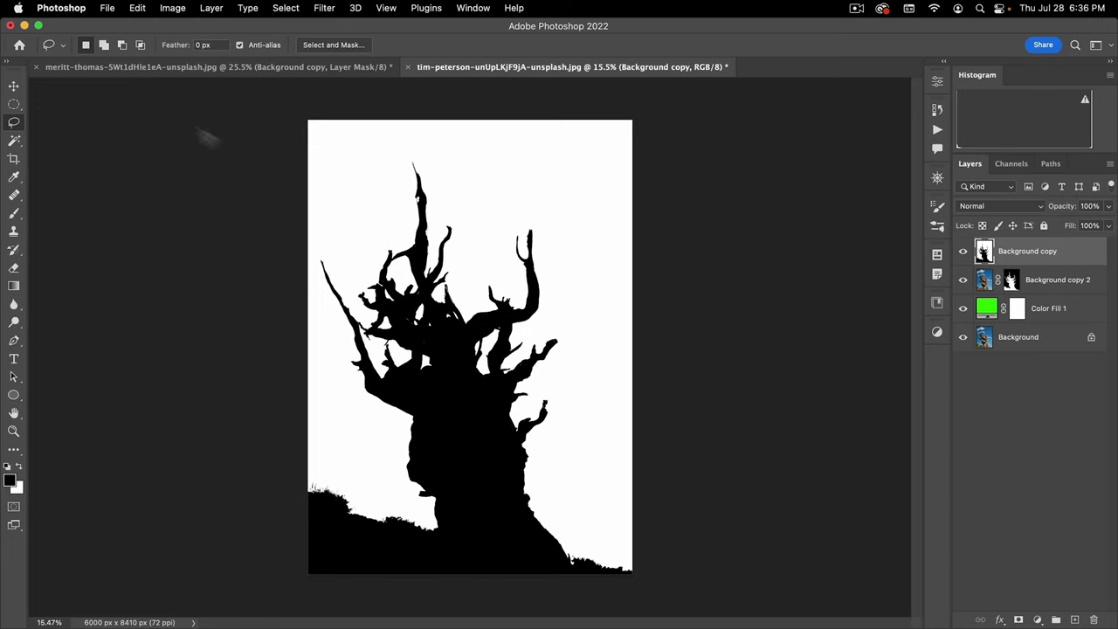
- Open the squirrel photo and duplicate its Background layer
{"action": "left_click", "coordinate": [109, 9]}
{"action": "left_click", "coordinate": [118, 39]}
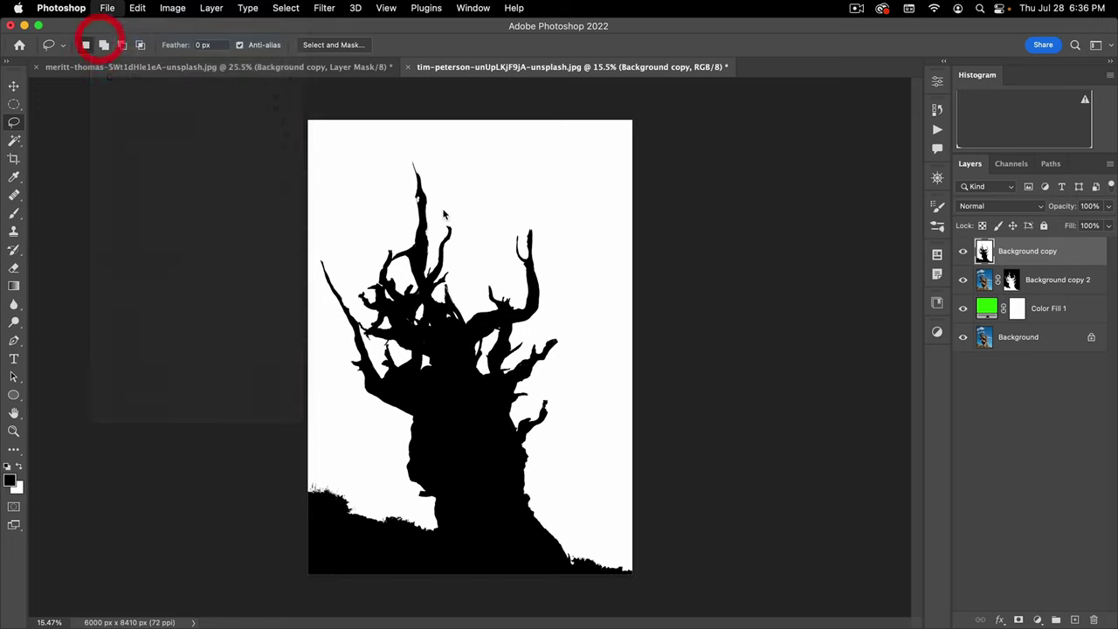
{"action": "double_click", "coordinate": [256, 145]}
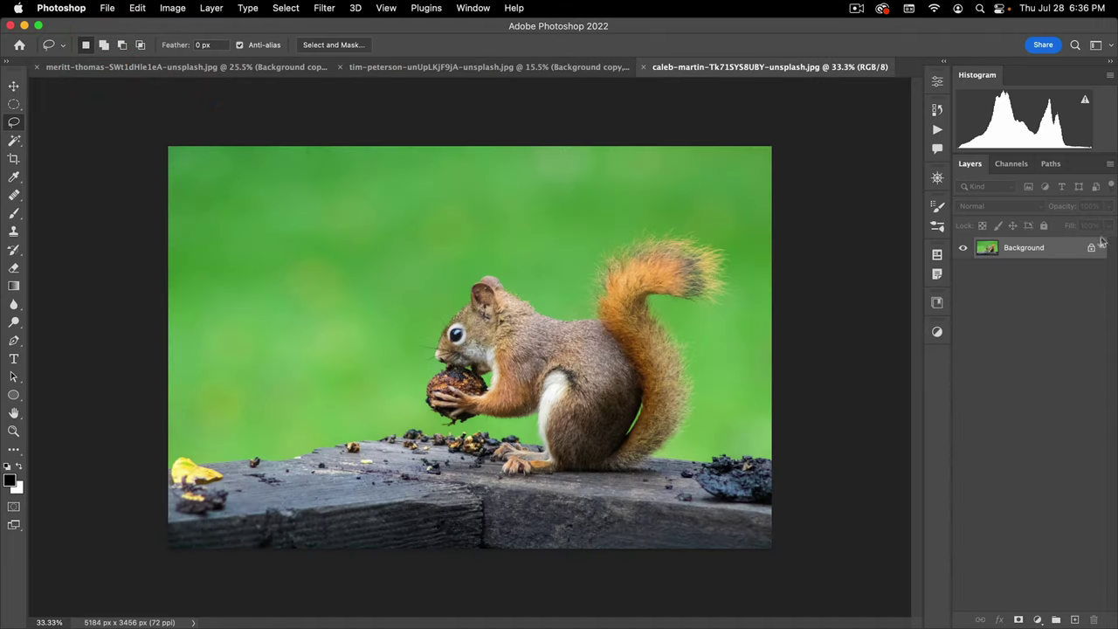
{"action": "left_click_drag", "start_coordinate": [1059, 251], "coordinate": [1074, 619]}
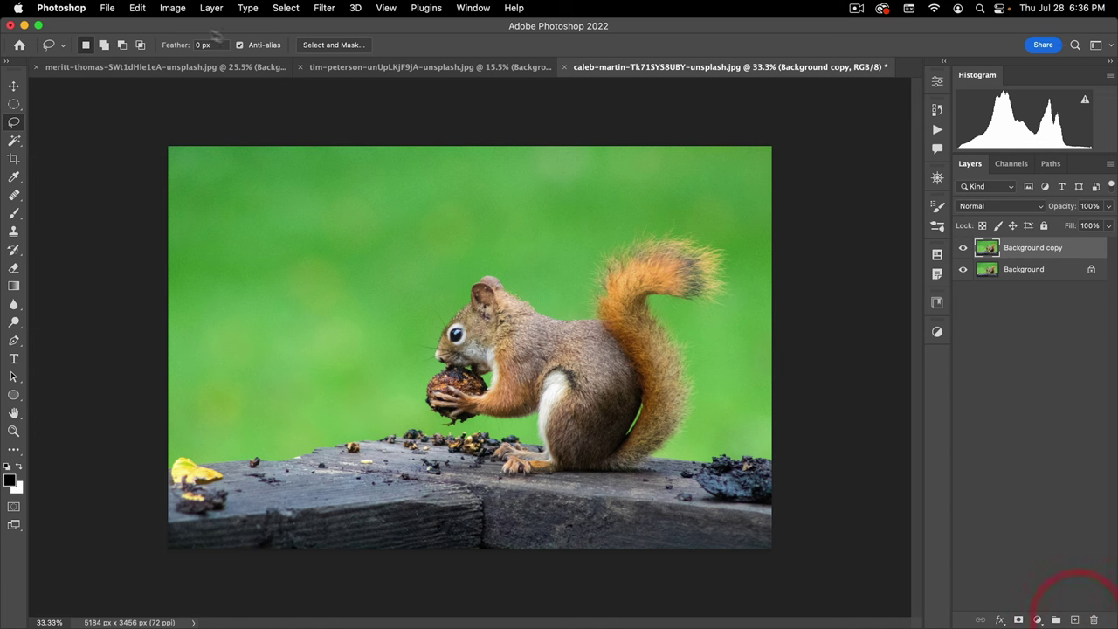
- Start a Black & White adjustment on the squirrel's Background copy layer and set Greens to -200%
{"action": "left_click", "coordinate": [173, 9]}
{"action": "mouse_move", "coordinate": [236, 47]}
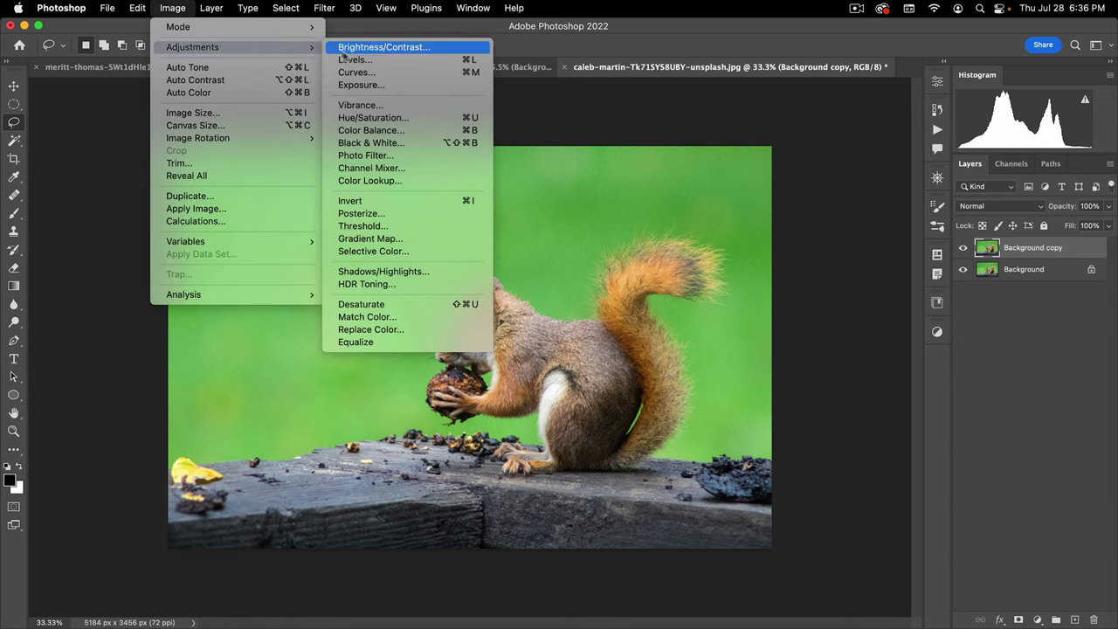
{"action": "left_click", "coordinate": [372, 142]}
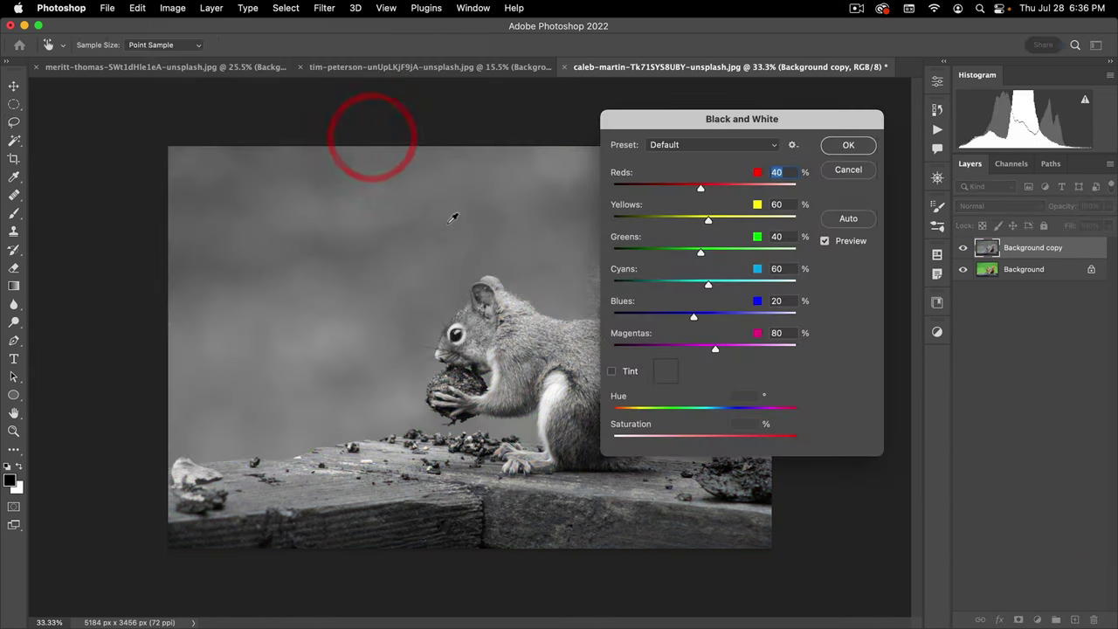
{"action": "left_click_drag", "start_coordinate": [701, 255], "coordinate": [611, 254]}
{"action": "left_click_drag", "start_coordinate": [659, 123], "coordinate": [840, 156]}
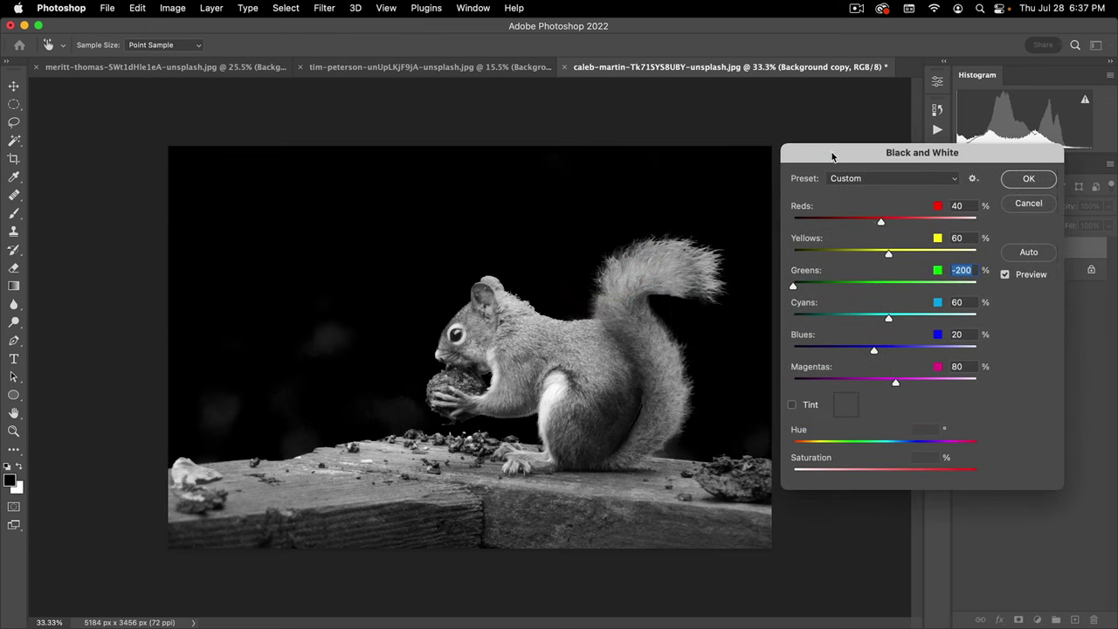
- Set Reds to 163% and Yellows to 89%, raise Cyans moderately, and apply the Black & White conversion
{"action": "left_click_drag", "start_coordinate": [881, 221], "coordinate": [927, 221]}
{"action": "mouse_move", "coordinate": [889, 254]}
{"action": "left_mouse_down"}
{"action": "mouse_move", "coordinate": [944, 254]}
{"action": "mouse_move", "coordinate": [899, 254]}
{"action": "left_mouse_up"}
{"action": "left_click", "coordinate": [919, 317]}
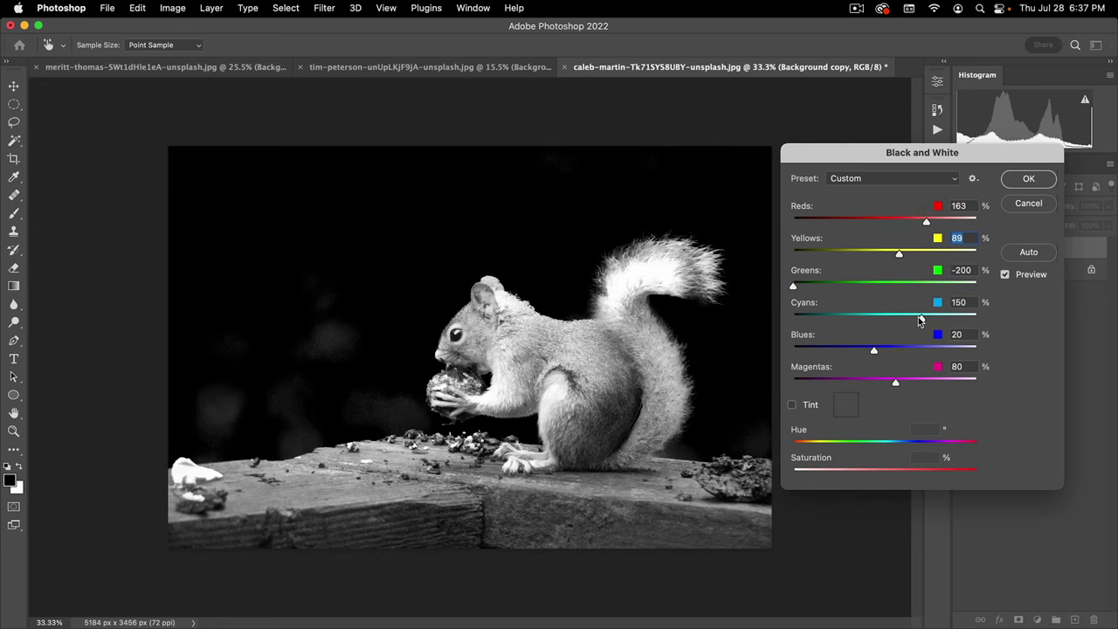
{"action": "left_click_drag", "start_coordinate": [911, 321], "coordinate": [903, 317]}
{"action": "left_click", "coordinate": [1028, 179]}
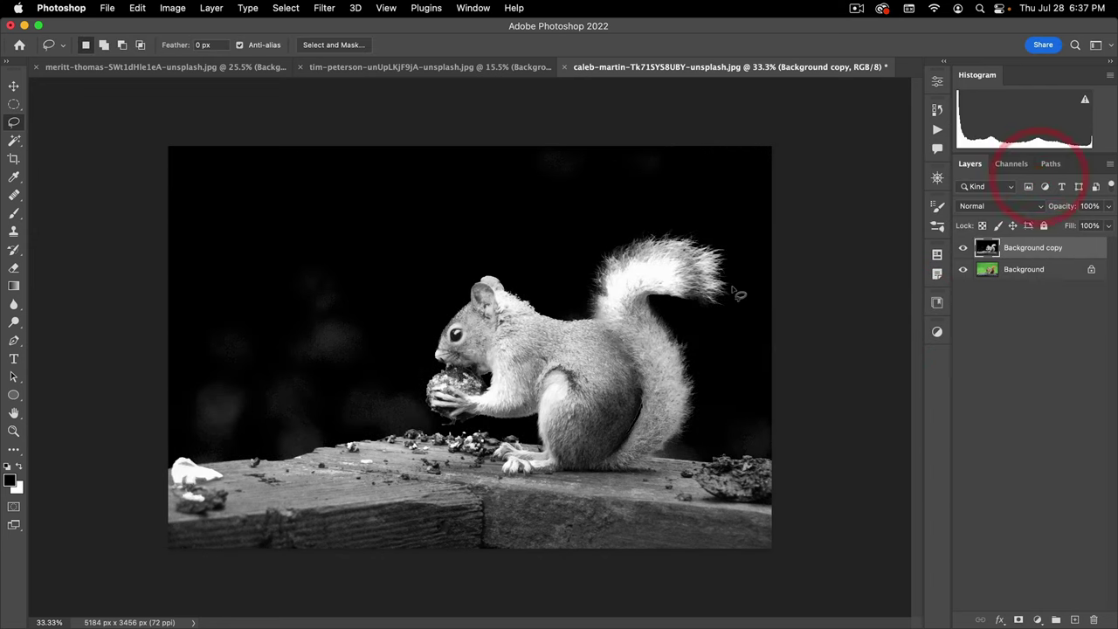
- Apply a Curves adjustment to the squirrel's Background copy, raising the black point and setting the white point input to 154
{"action": "key", "text": "super+m"}
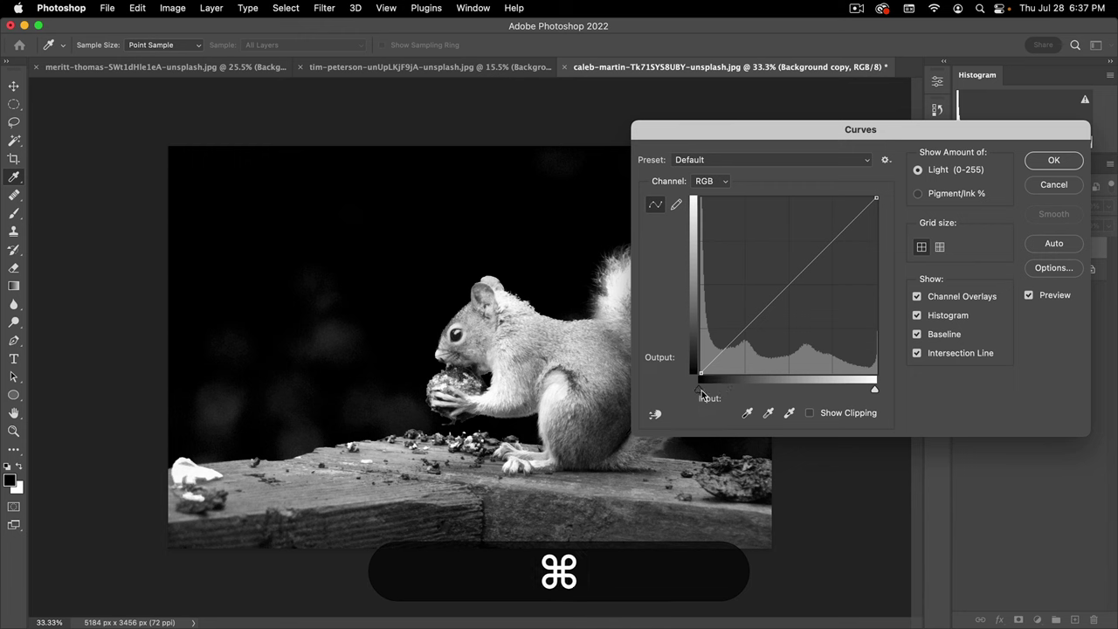
{"action": "left_click_drag", "start_coordinate": [702, 389], "coordinate": [710, 390]}
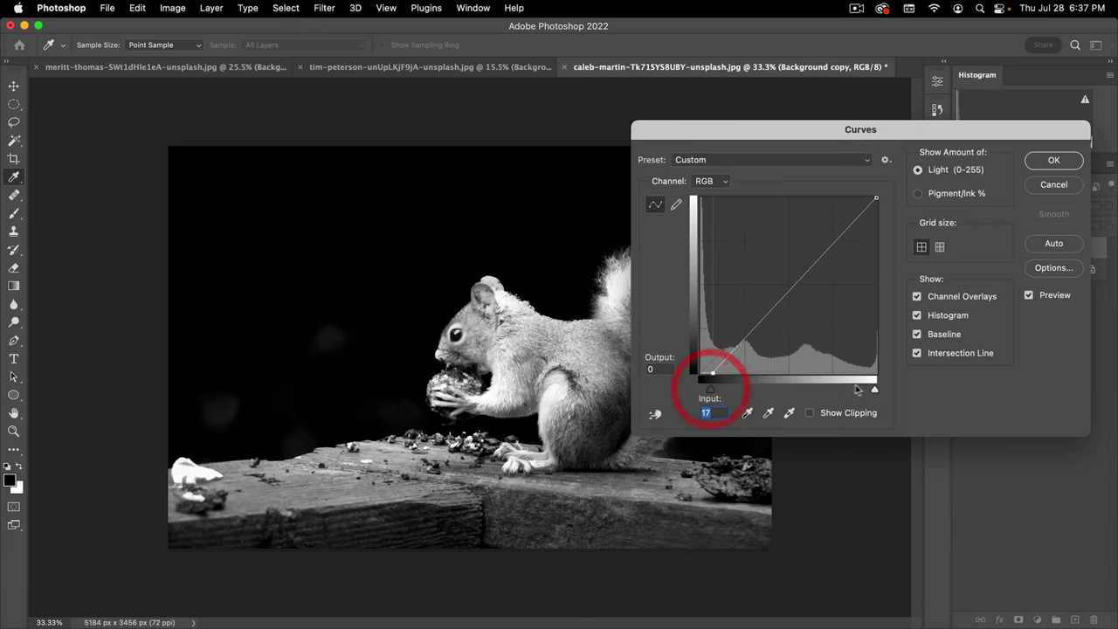
{"action": "left_click_drag", "start_coordinate": [875, 390], "coordinate": [807, 383]}
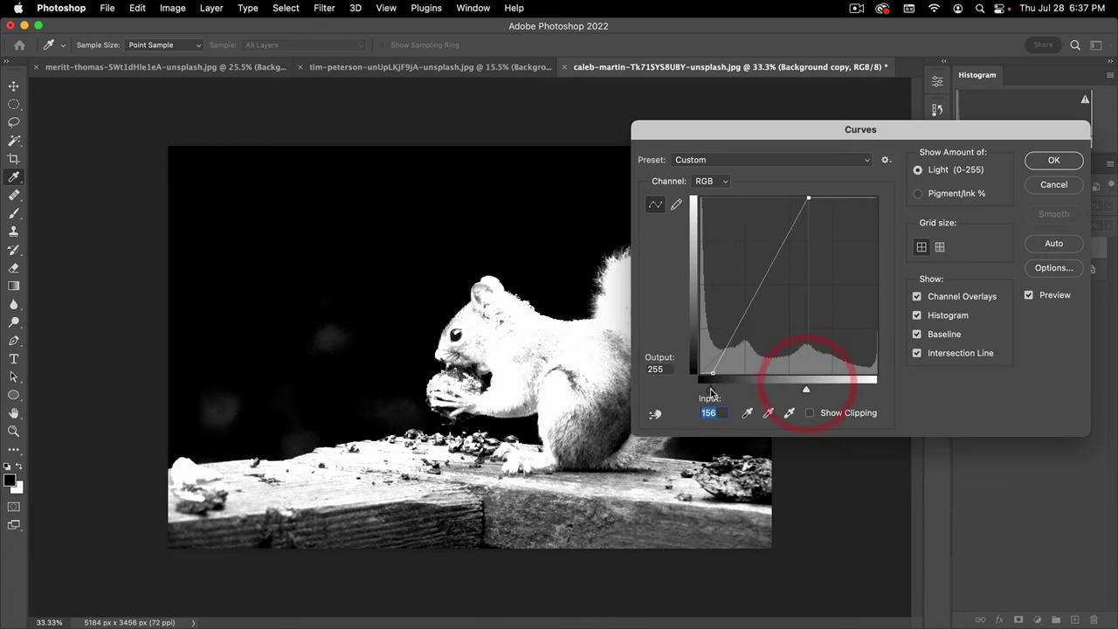
{"action": "mouse_move", "coordinate": [710, 389]}
{"action": "left_mouse_down"}
{"action": "mouse_move", "coordinate": [739, 390]}
{"action": "mouse_move", "coordinate": [725, 390]}
{"action": "left_mouse_up"}
{"action": "mouse_move", "coordinate": [806, 389]}
{"action": "left_mouse_down"}
{"action": "mouse_move", "coordinate": [791, 390]}
{"action": "mouse_move", "coordinate": [805, 390]}
{"action": "left_mouse_up"}
{"action": "left_click_drag", "start_coordinate": [737, 124], "coordinate": [666, 389]}
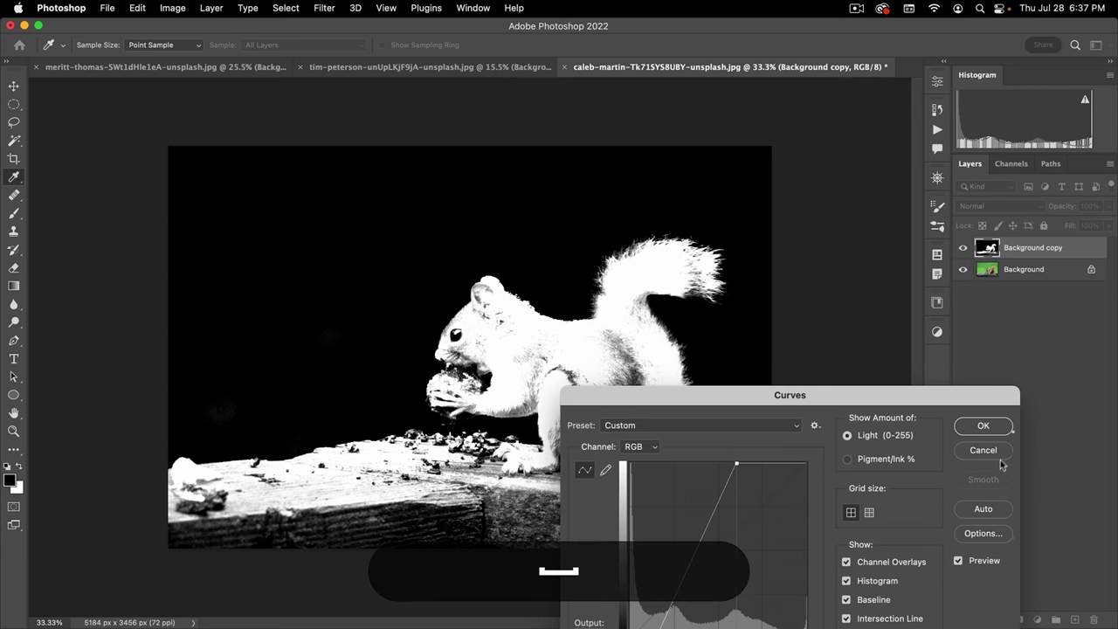
{"action": "left_click_drag", "start_coordinate": [925, 398], "coordinate": [391, 316]}
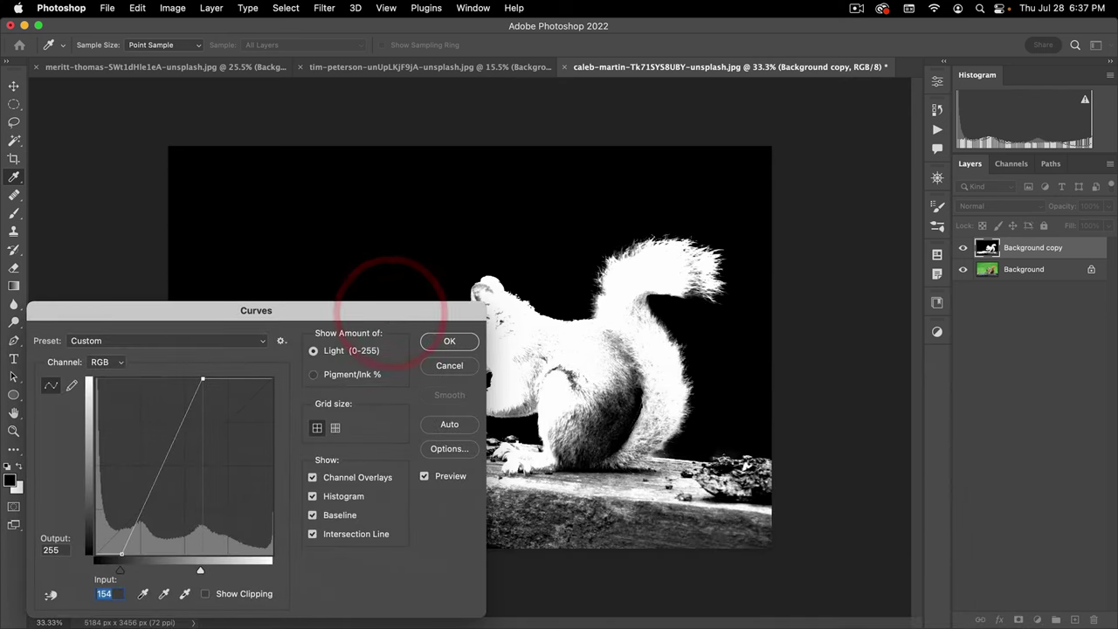
{"action": "left_click", "coordinate": [450, 344]}
- Lasso the wooden ledge from its upper-left edge to the squirrel's front feet and fill it with white
{"action": "key", "text": "l"}
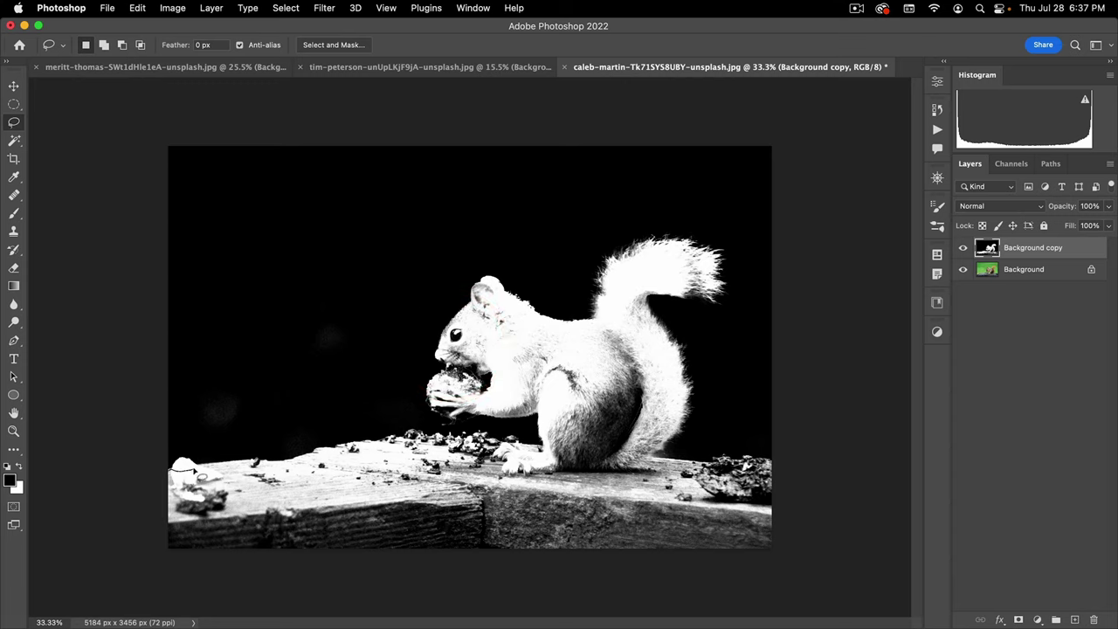
{"action": "left_click", "coordinate": [185, 463], "text": "alt"}
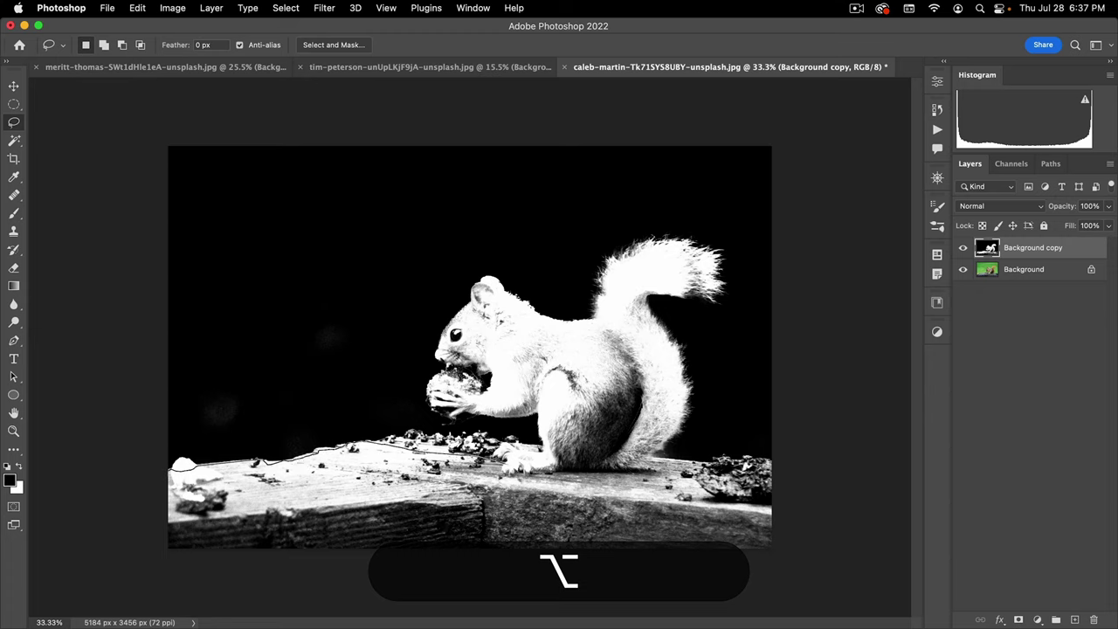
{"action": "mouse_move", "coordinate": [505, 463]}
{"action": "left_mouse_down"}
{"action": "mouse_move", "coordinate": [367, 587]}
{"action": "mouse_move", "coordinate": [56, 569]}
{"action": "mouse_move", "coordinate": [54, 551]}
{"action": "left_mouse_up"}
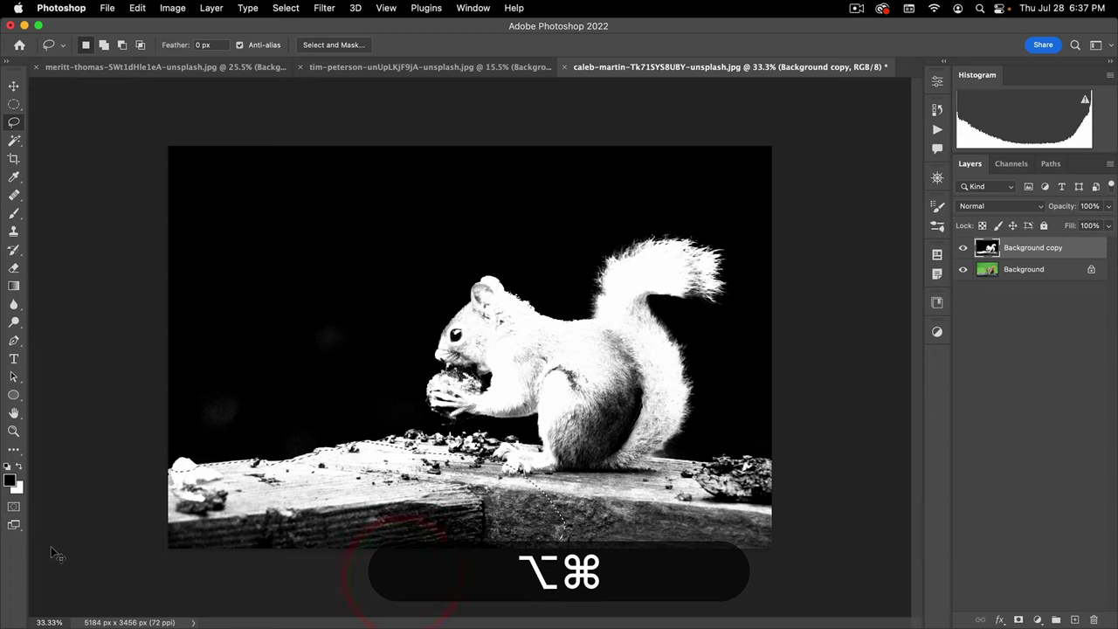
{"action": "key", "text": "super+BackSpace"}
{"action": "left_click", "coordinate": [359, 301]}
- Lasso the faint grey smudges in the dark background left of the squirrel and fill them with black
{"action": "mouse_move", "coordinate": [230, 343]}
{"action": "left_mouse_down"}
{"action": "mouse_move", "coordinate": [182, 411]}
{"action": "mouse_move", "coordinate": [228, 447]}
{"action": "mouse_move", "coordinate": [271, 350]}
{"action": "left_mouse_up"}
{"action": "key", "text": "alt+BackSpace"}
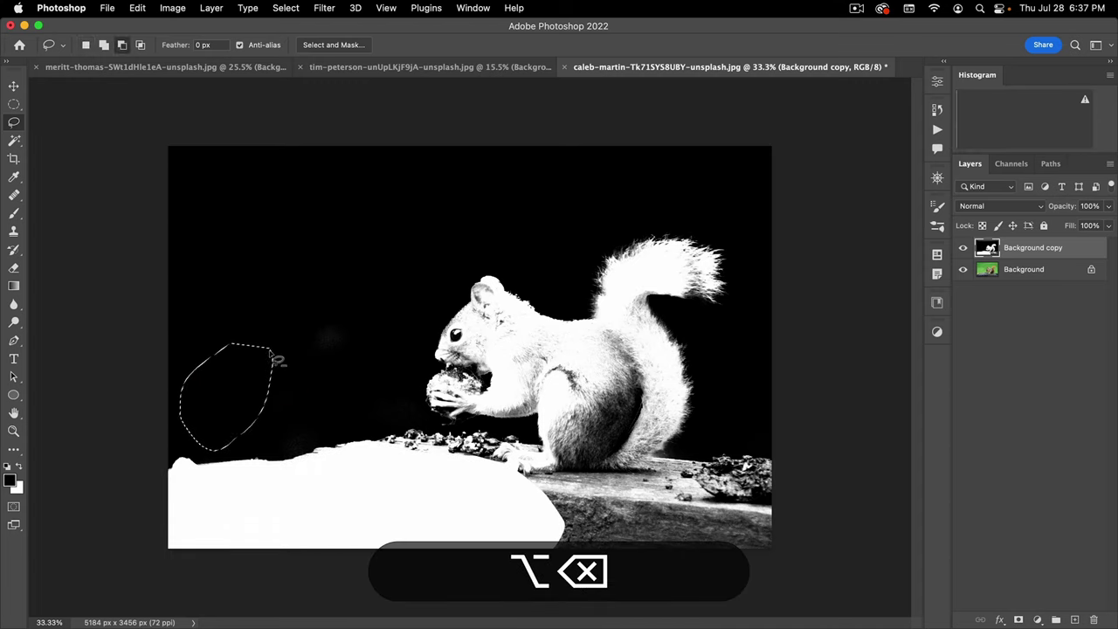
{"action": "mouse_move", "coordinate": [361, 276]}
{"action": "left_mouse_down"}
{"action": "mouse_move", "coordinate": [335, 259]}
{"action": "mouse_move", "coordinate": [318, 404]}
{"action": "mouse_move", "coordinate": [382, 312]}
{"action": "mouse_move", "coordinate": [397, 312]}
{"action": "left_mouse_up"}
{"action": "key", "text": "alt+BackSpace"}
{"action": "left_click", "coordinate": [395, 263]}
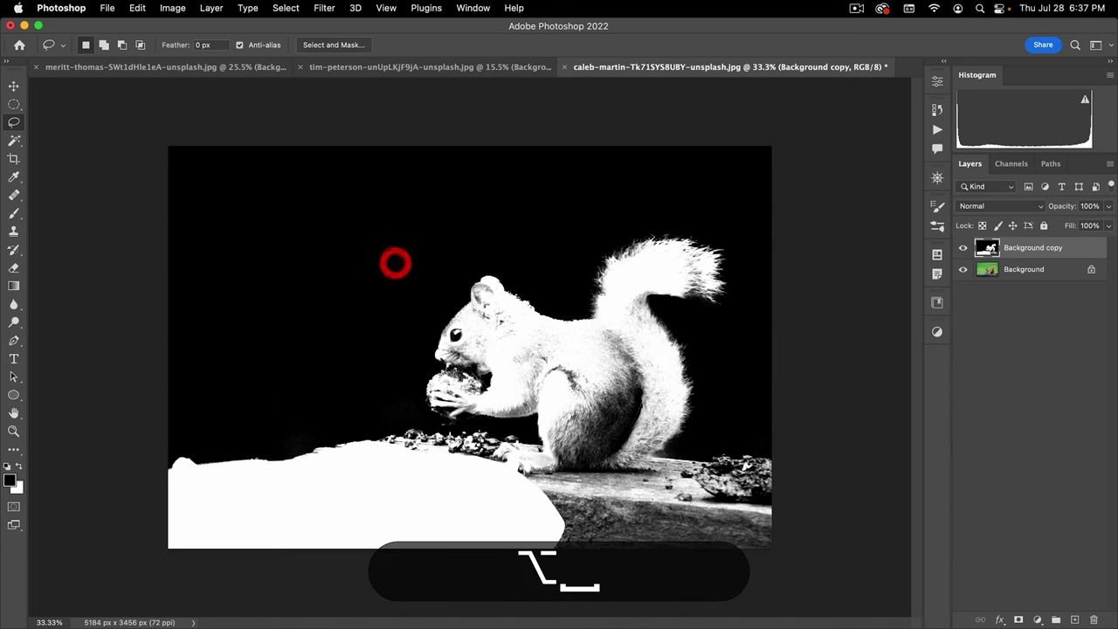
- Lasso the remaining wood beneath the squirrel and out to the photo's right edge, and fill it with white
{"action": "left_click_drag", "start_coordinate": [395, 263], "coordinate": [428, 263]}
{"action": "left_click", "coordinate": [585, 443]}
{"action": "left_click", "coordinate": [514, 270]}
{"action": "left_click_drag", "start_coordinate": [465, 502], "coordinate": [507, 489]}
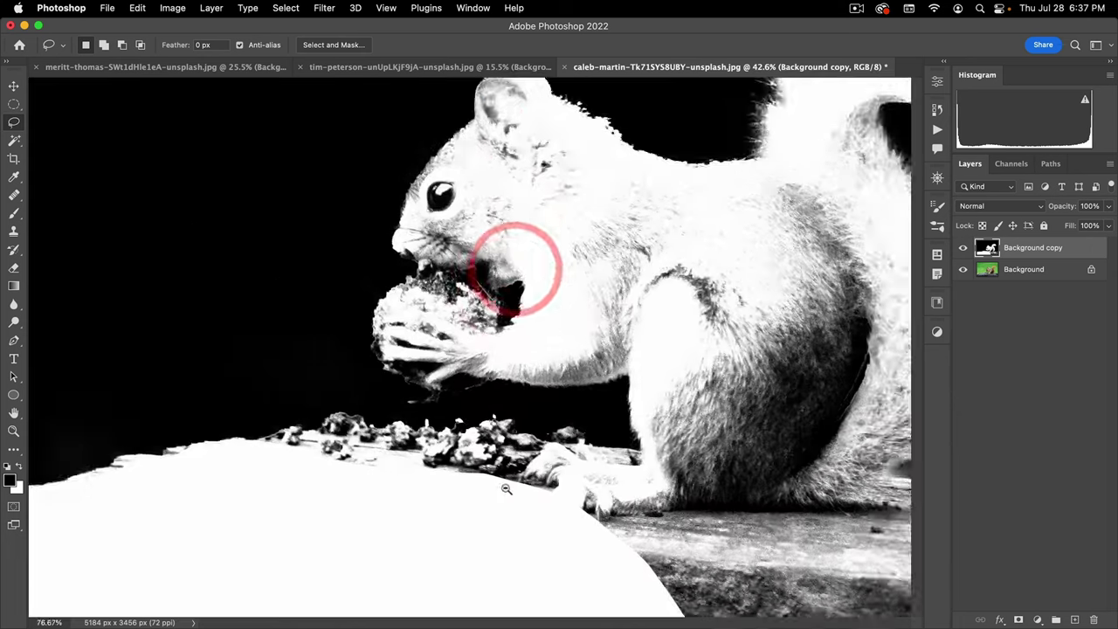
{"action": "left_click", "coordinate": [510, 487]}
{"action": "left_click_drag", "start_coordinate": [611, 466], "coordinate": [481, 353]}
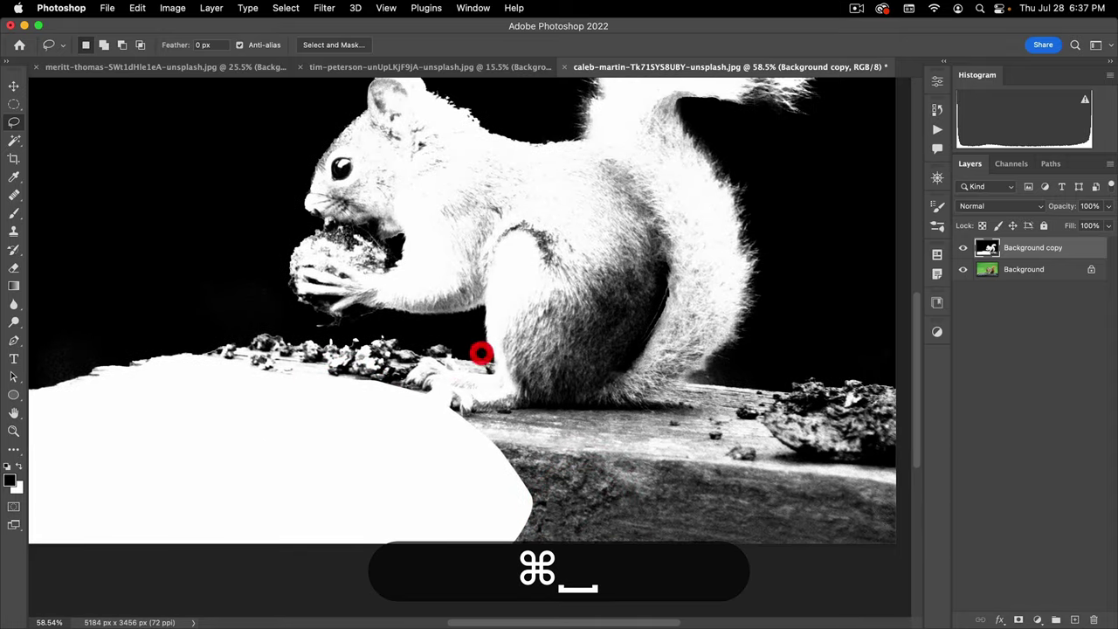
{"action": "left_click", "coordinate": [686, 383], "text": "alt"}
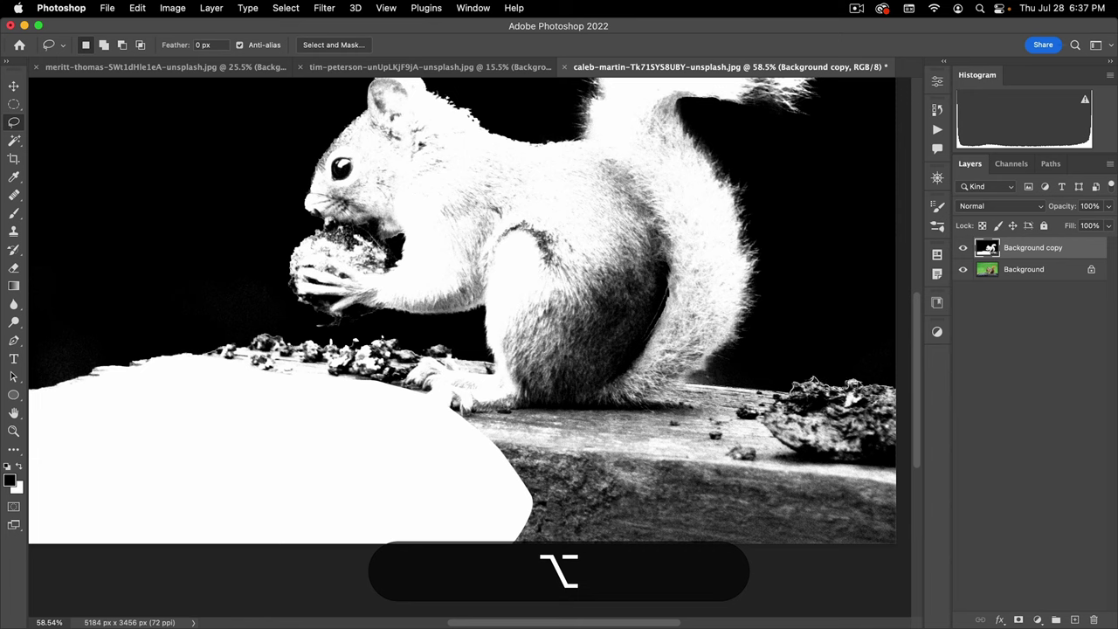
{"action": "mouse_move", "coordinate": [767, 577]}
{"action": "left_mouse_down"}
{"action": "mouse_move", "coordinate": [414, 565]}
{"action": "mouse_move", "coordinate": [418, 404]}
{"action": "left_mouse_up"}
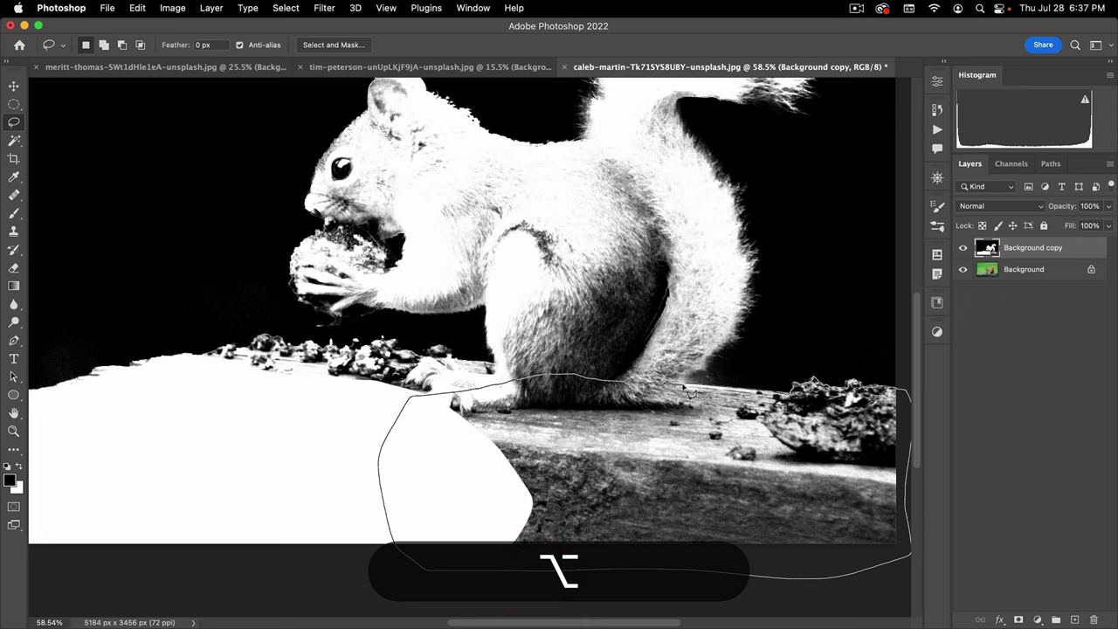
{"action": "left_click", "coordinate": [686, 384]}
{"action": "left_click", "coordinate": [774, 394]}
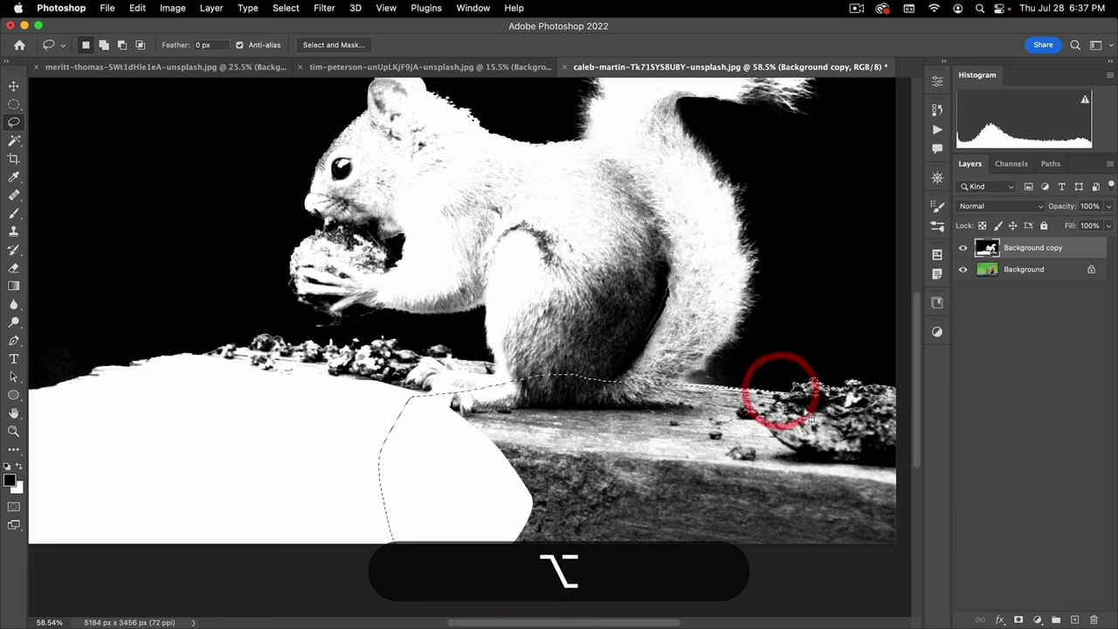
{"action": "key", "text": "super+BackSpace"}
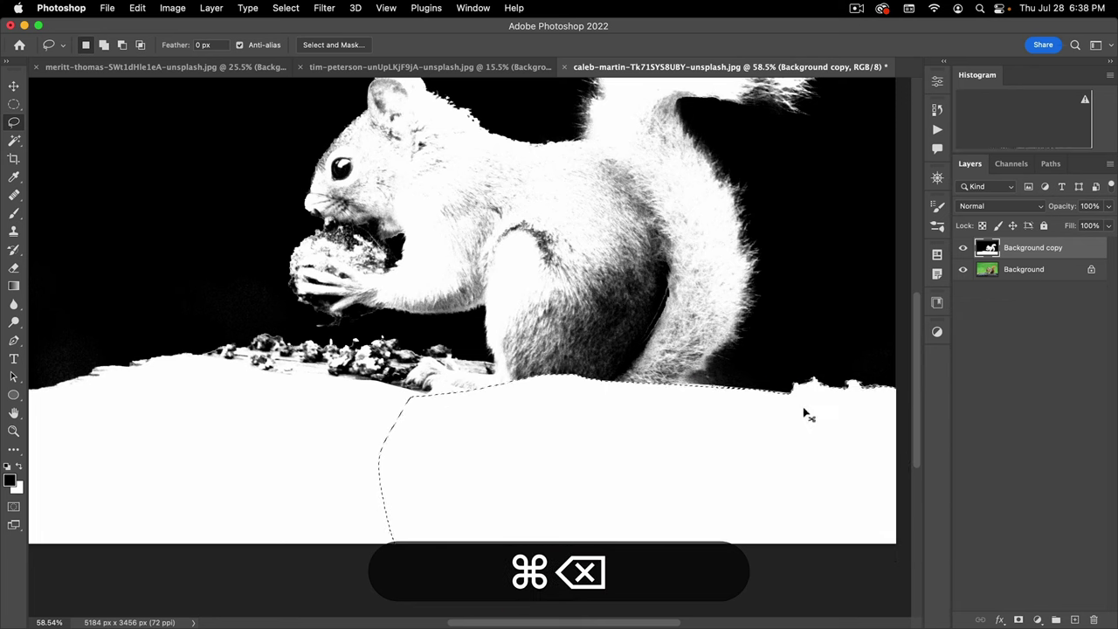
{"action": "mouse_move", "coordinate": [639, 325]}
{"action": "left_mouse_down"}
{"action": "mouse_move", "coordinate": [574, 369]}
{"action": "mouse_move", "coordinate": [599, 374]}
{"action": "left_mouse_up"}
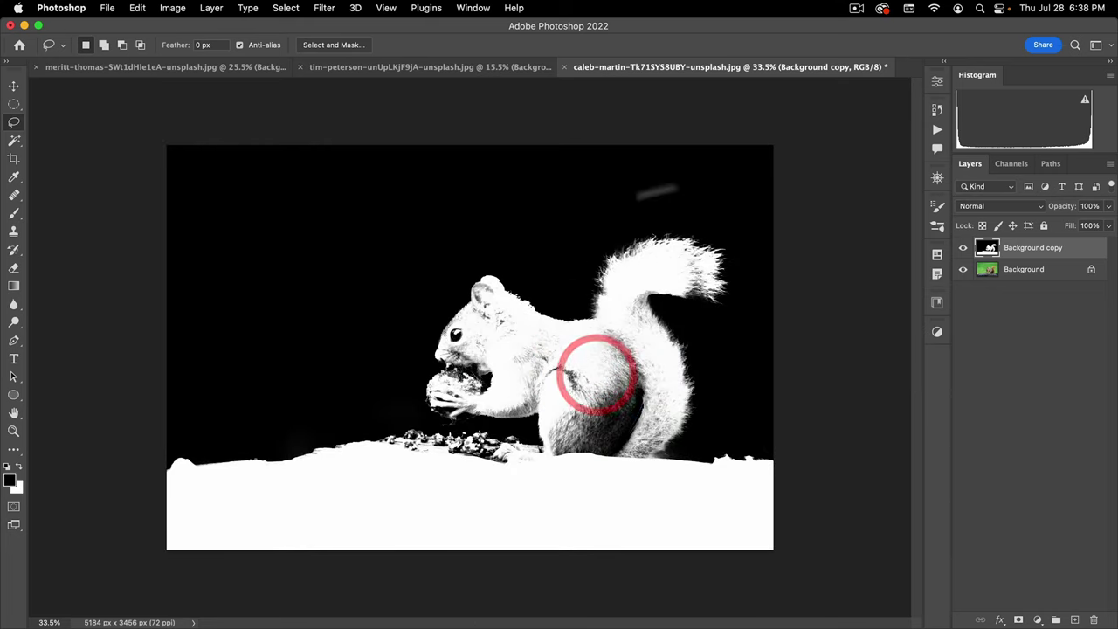
- Hide the silhouette layer and select the squirrel on the Background layer using Select and Mask, with Select Subject and a 107 px edge radius
{"action": "left_click", "coordinate": [963, 248]}
{"action": "left_click", "coordinate": [989, 269]}
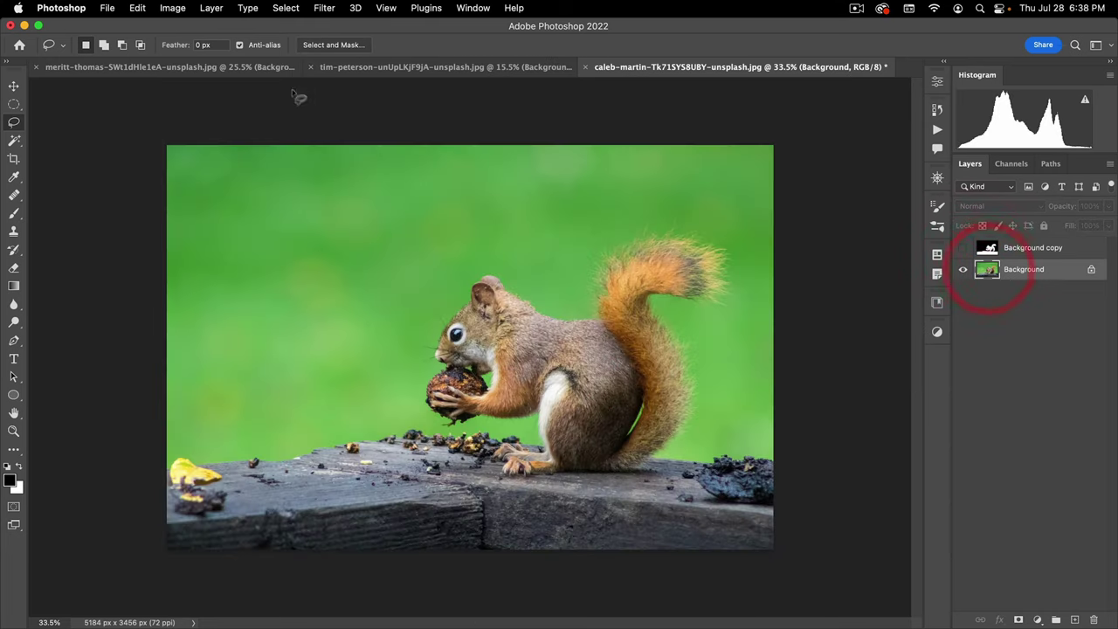
{"action": "left_click", "coordinate": [333, 44]}
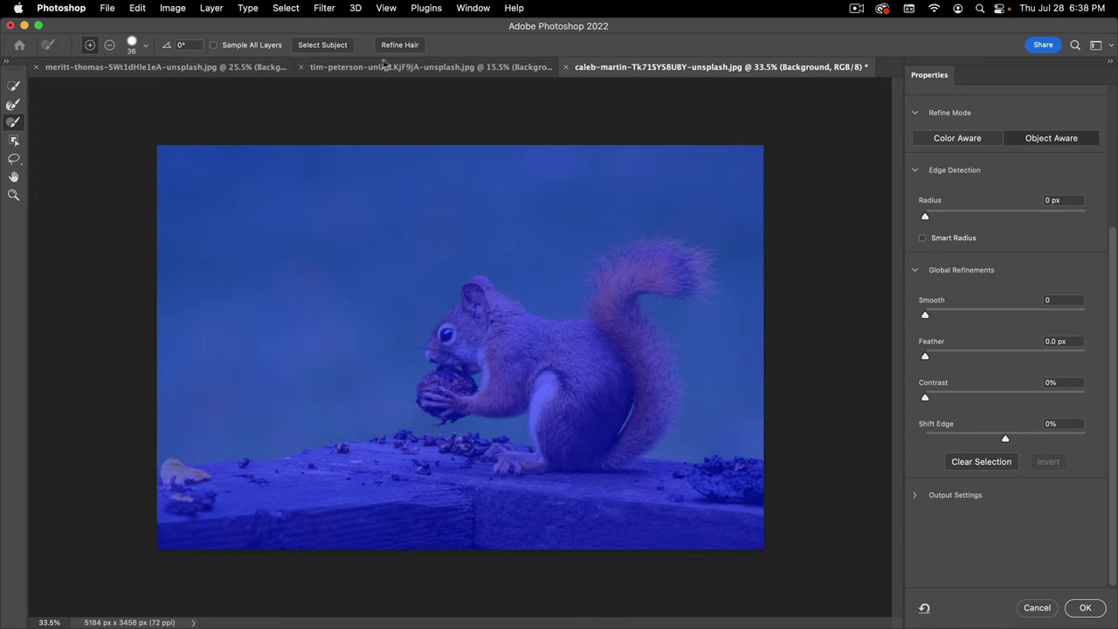
{"action": "left_click", "coordinate": [322, 44]}
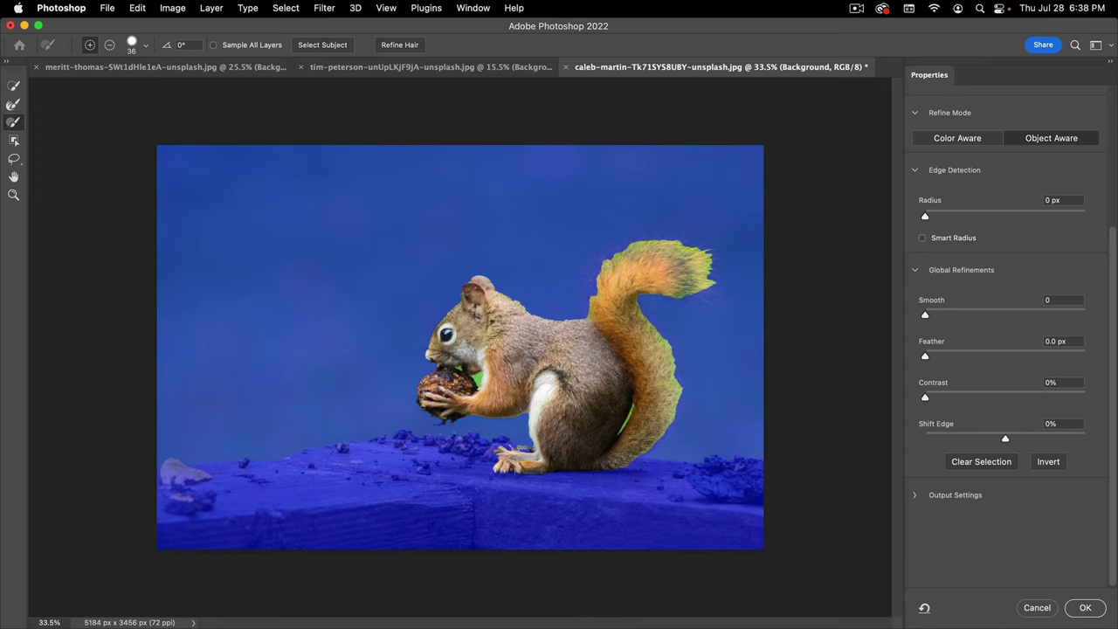
{"action": "left_click_drag", "start_coordinate": [989, 209], "coordinate": [1058, 212]}
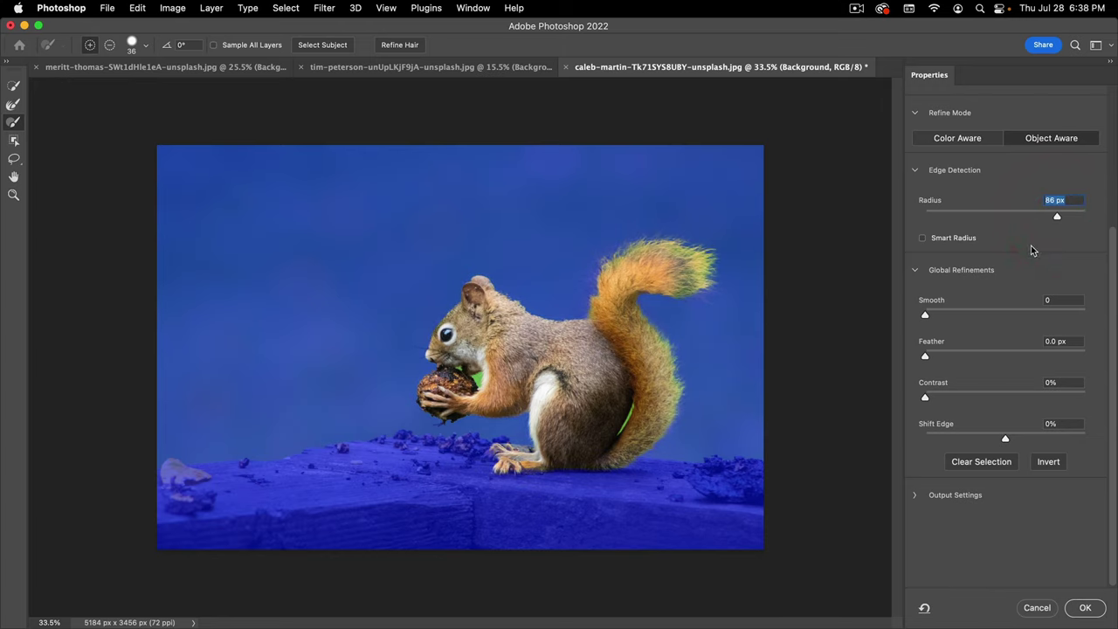
{"action": "left_click", "coordinate": [1070, 216]}
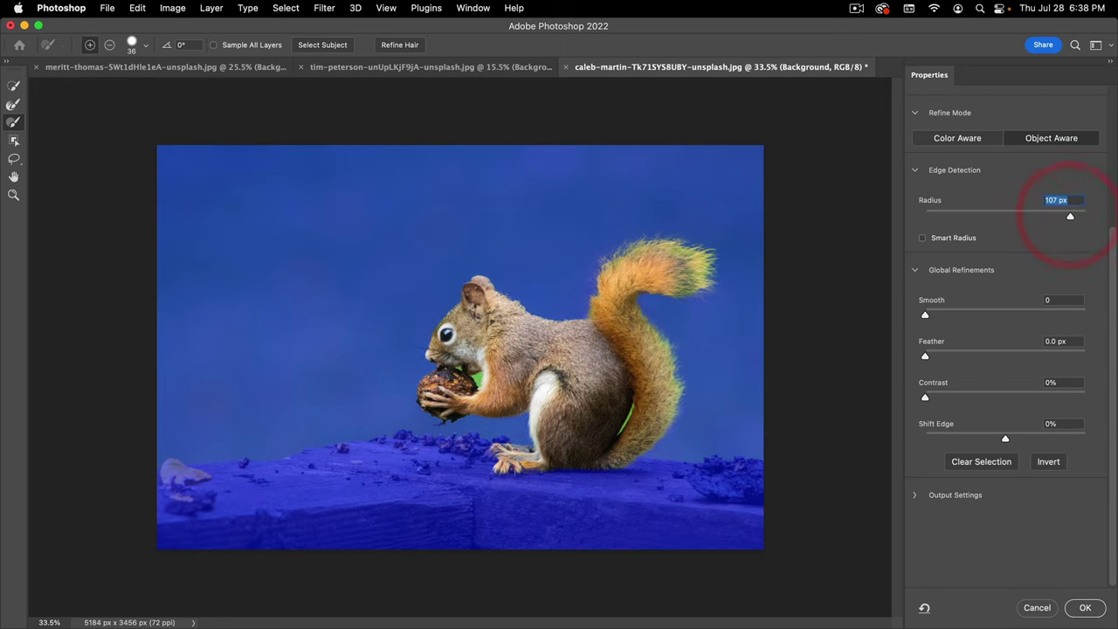
{"action": "key", "text": "k"}
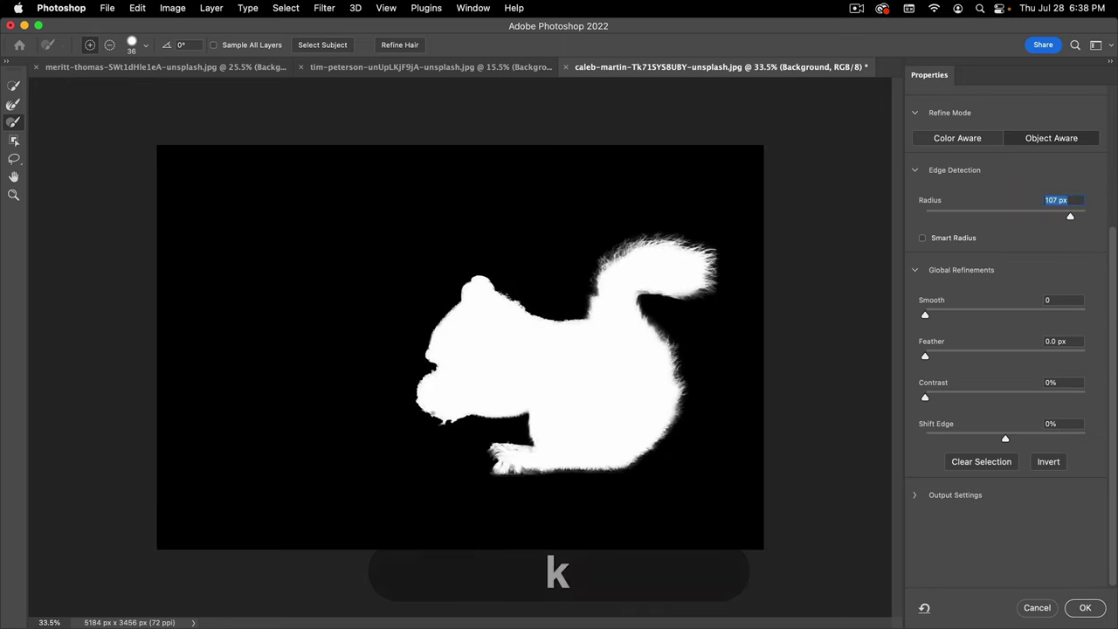
{"action": "left_click", "coordinate": [1088, 608]}
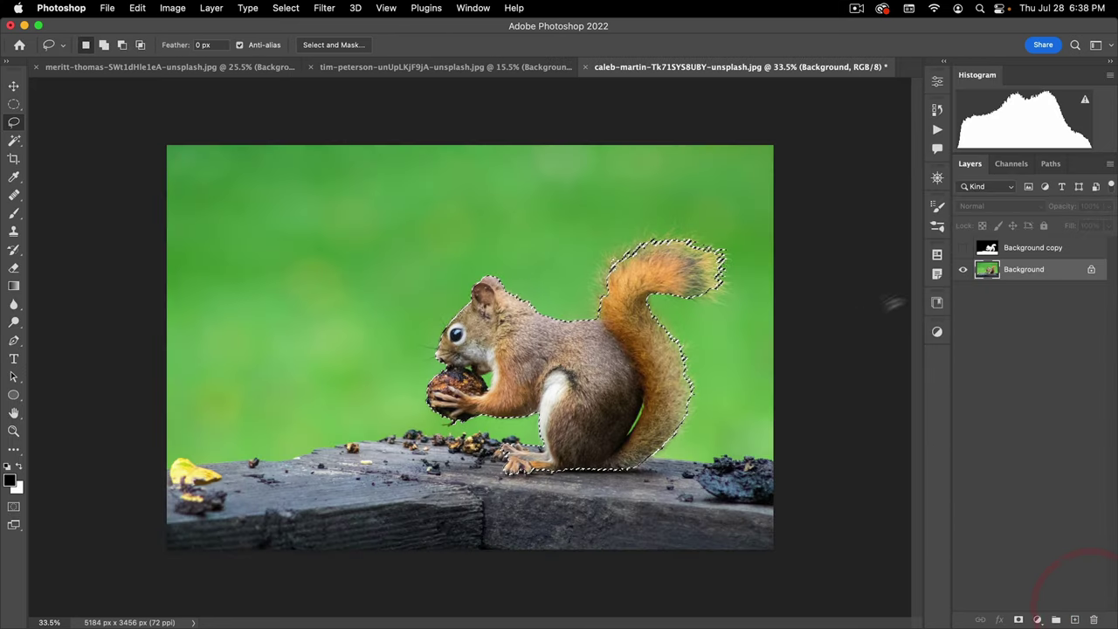
- Show and select the silhouette layer, fill the squirrel selection with white, and deselect
{"action": "left_click", "coordinate": [964, 251]}
{"action": "left_click", "coordinate": [983, 251]}
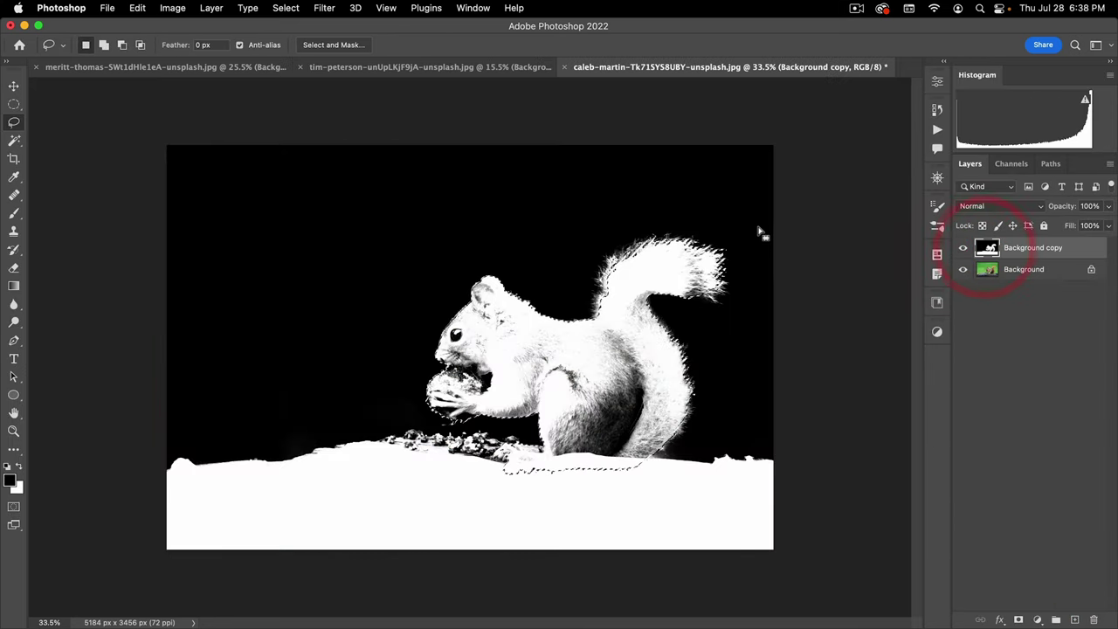
{"action": "key", "text": "super+BackSpace"}
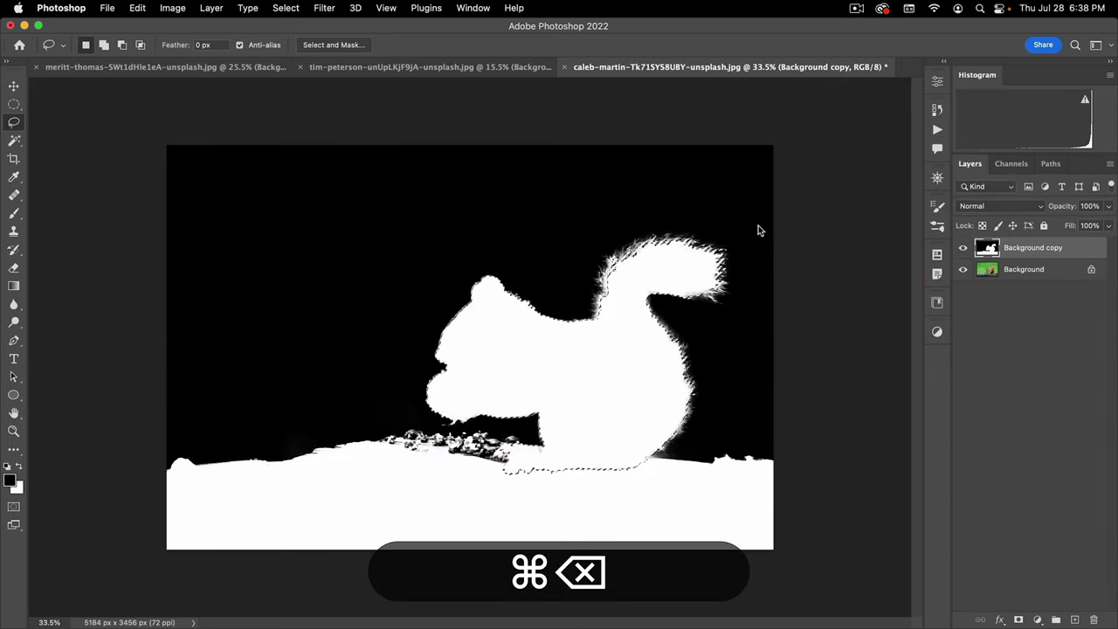
{"action": "key", "text": "super+d"}
- Lasso the crumbs and front feet along the ledge below the squirrel's head and fill them with white
{"action": "left_click", "coordinate": [491, 464], "text": "super"}
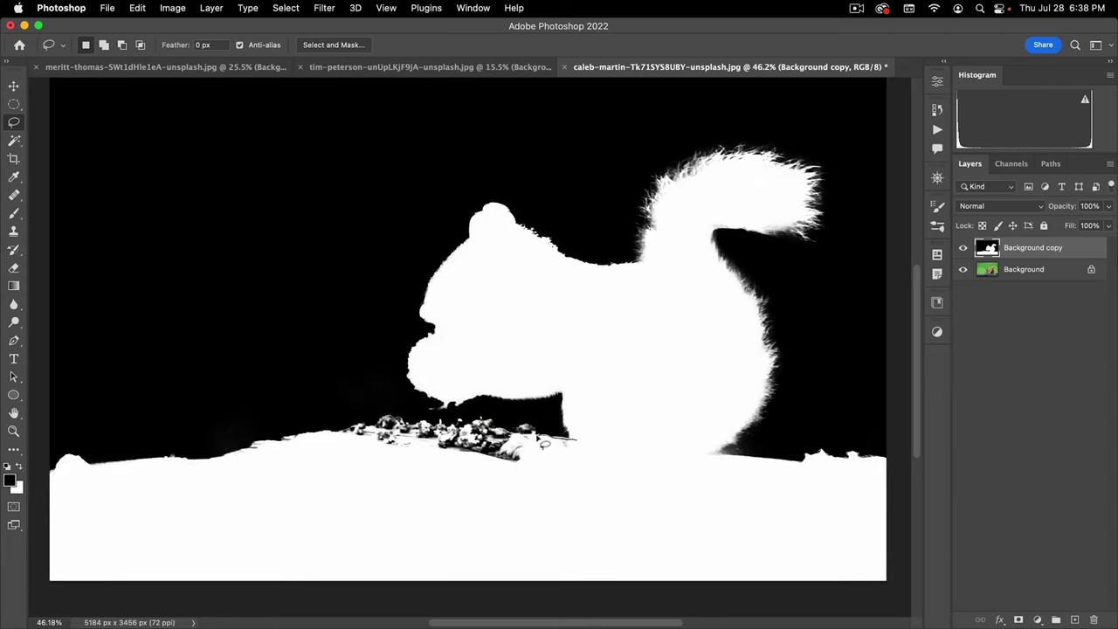
{"action": "key", "text": "alt"}
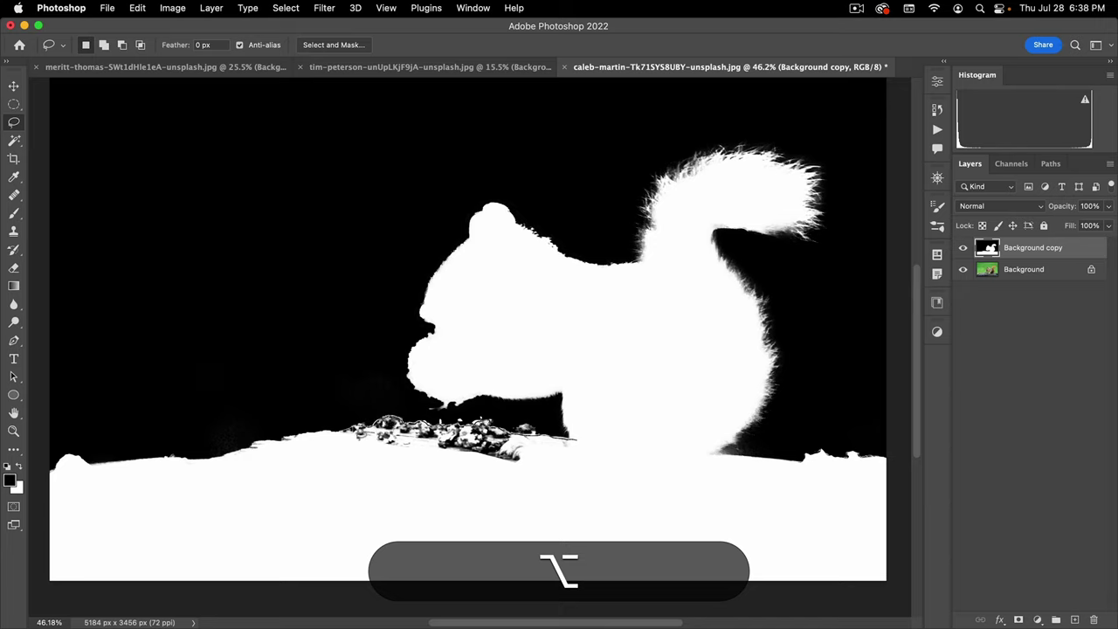
{"action": "left_click_drag", "start_coordinate": [341, 481], "coordinate": [583, 507]}
{"action": "left_click", "coordinate": [617, 485]}
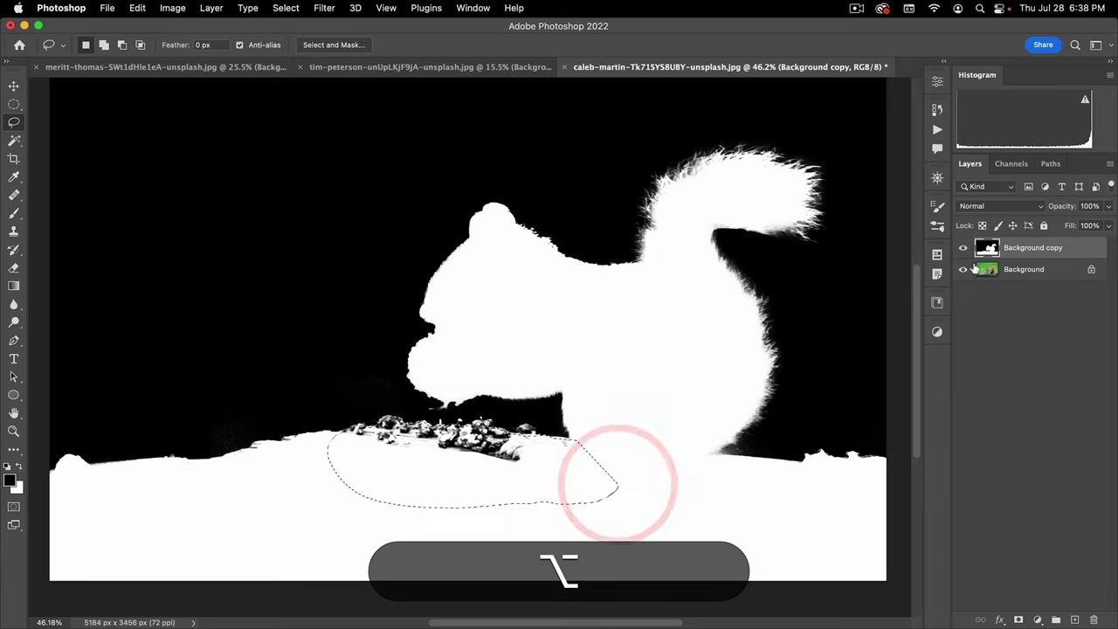
{"action": "key", "text": "super+BackSpace"}
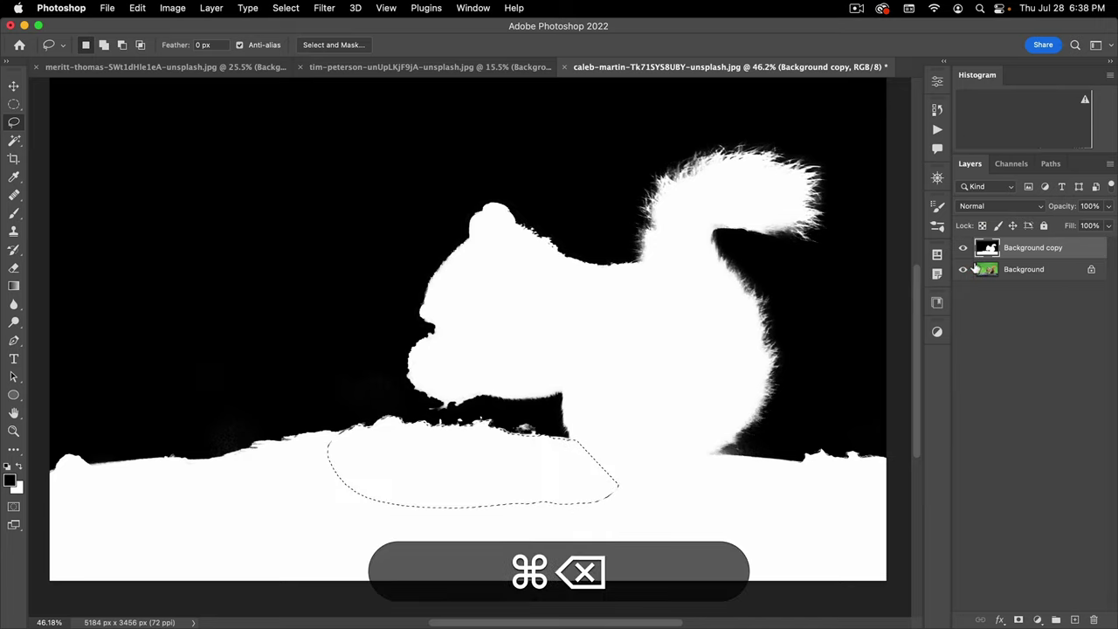
- Duplicate the squirrel's Background layer and add a layer mask to the new copy
{"action": "left_click_drag", "start_coordinate": [1011, 276], "coordinate": [1075, 620]}
{"action": "left_click", "coordinate": [1020, 618]}
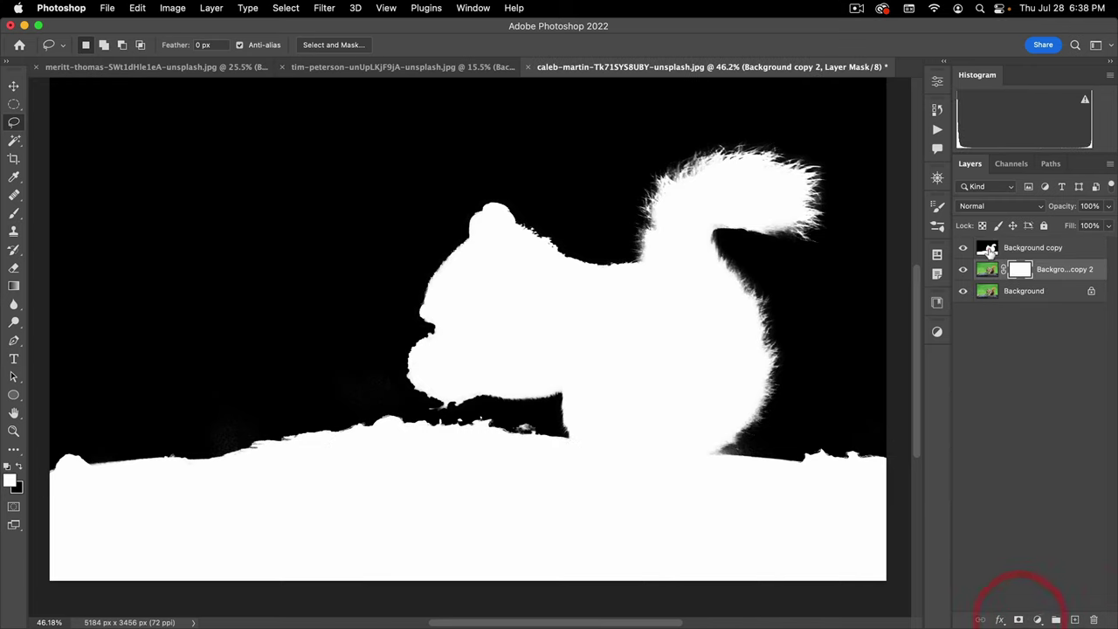
- Copy the whole silhouette, hide its layer, and paste it into the layer mask of Background copy 2
{"action": "left_click", "coordinate": [987, 250]}
{"action": "key", "text": "super+minus"}
{"action": "left_click", "coordinate": [476, 307]}
{"action": "key", "text": "super+a"}
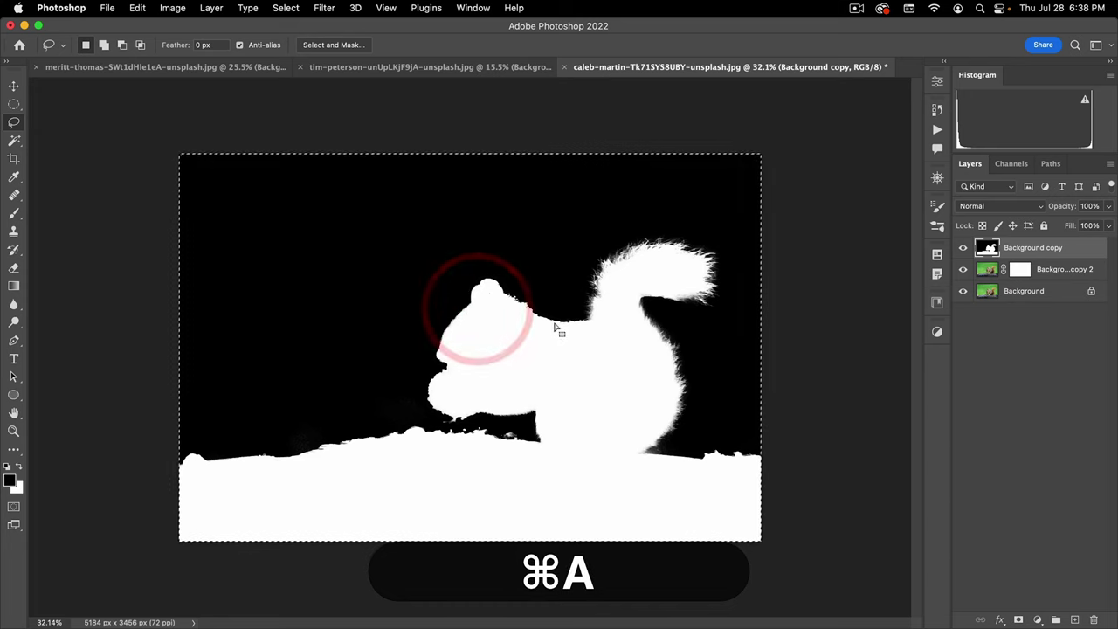
{"action": "key", "text": "super+c"}
{"action": "left_click", "coordinate": [964, 249]}
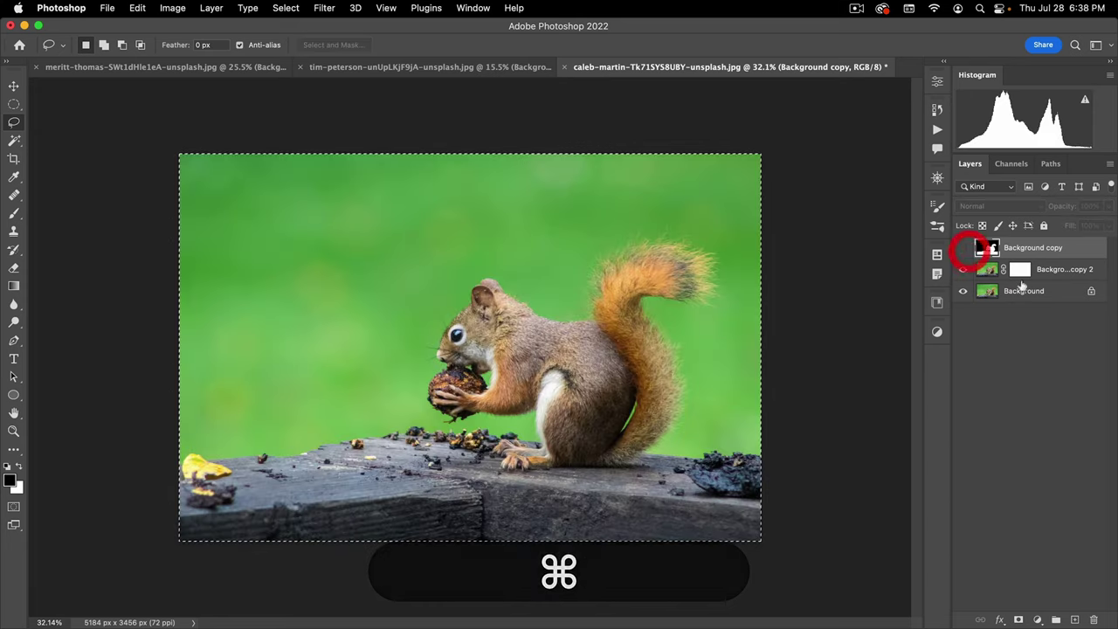
{"action": "left_click", "coordinate": [1020, 269], "text": "alt"}
{"action": "key", "text": "super+v"}
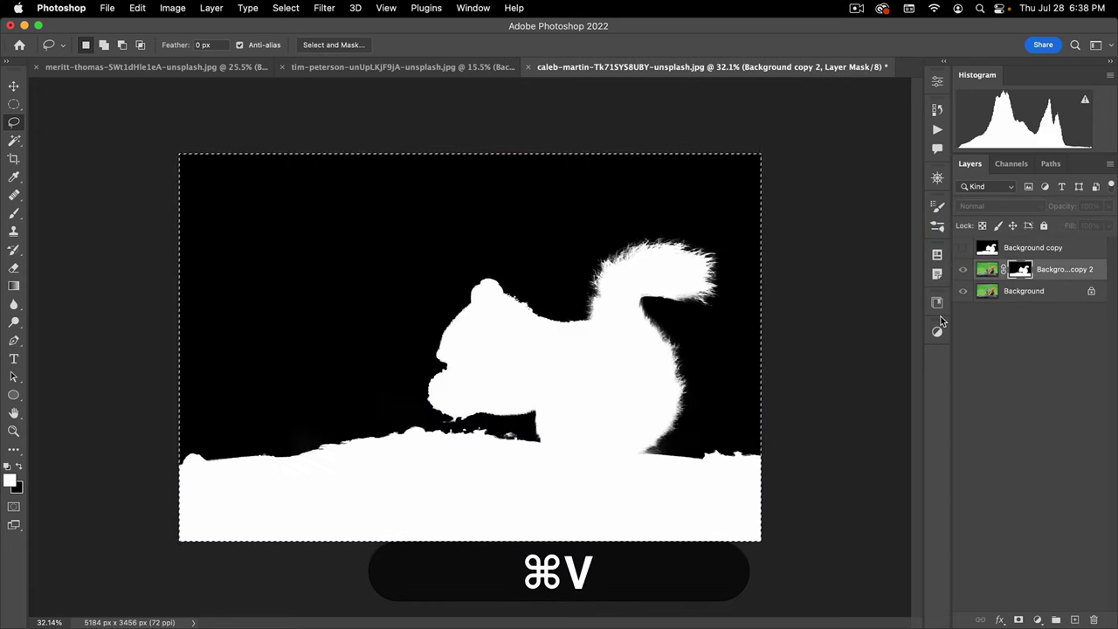
- Leave the mask view, hide the Background layer to reveal the squirrel cutout on transparency, and deselect
{"action": "left_click", "coordinate": [1020, 269], "text": "alt"}
{"action": "left_click", "coordinate": [964, 291], "text": "alt"}
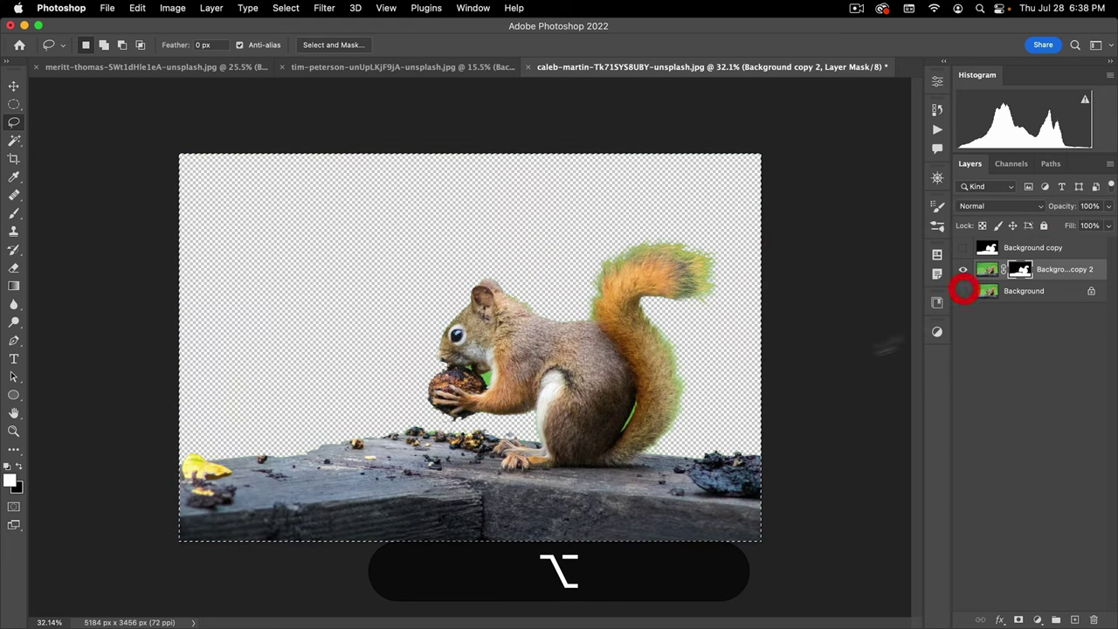
{"action": "key", "text": "super+d"}
{"action": "mouse_move", "coordinate": [527, 427]}
{"action": "left_mouse_down"}
{"action": "mouse_move", "coordinate": [540, 421]}
{"action": "mouse_move", "coordinate": [534, 427]}
{"action": "left_mouse_up"}
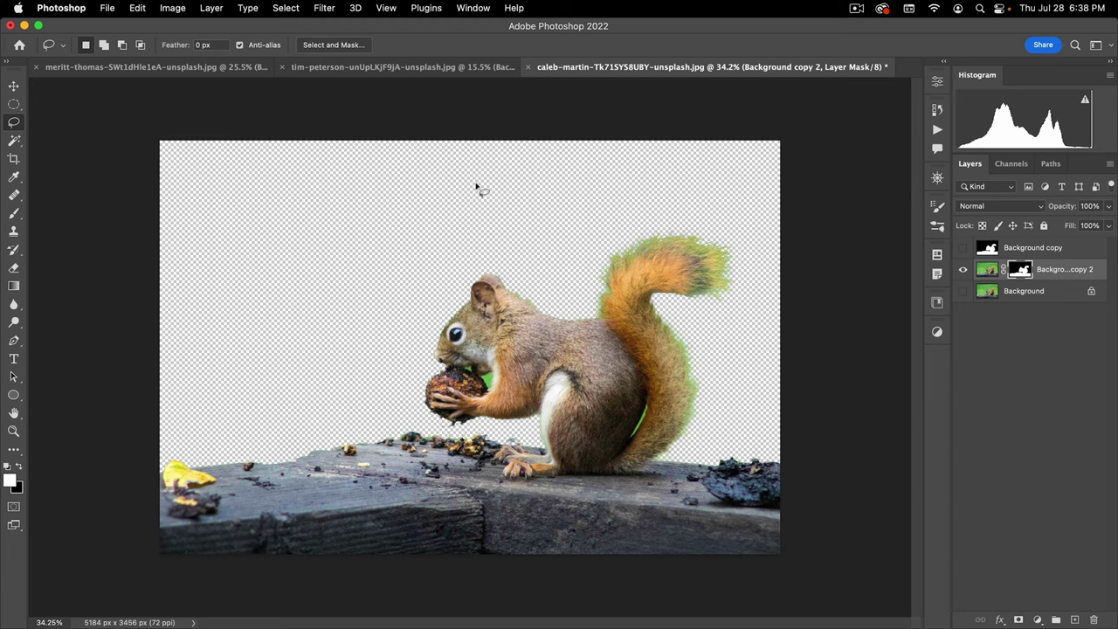
- Close the squirrel and bristlecone tree documents without saving, hiding the tree's Background copy layer before closing that document
{"action": "key", "text": "super+w"}
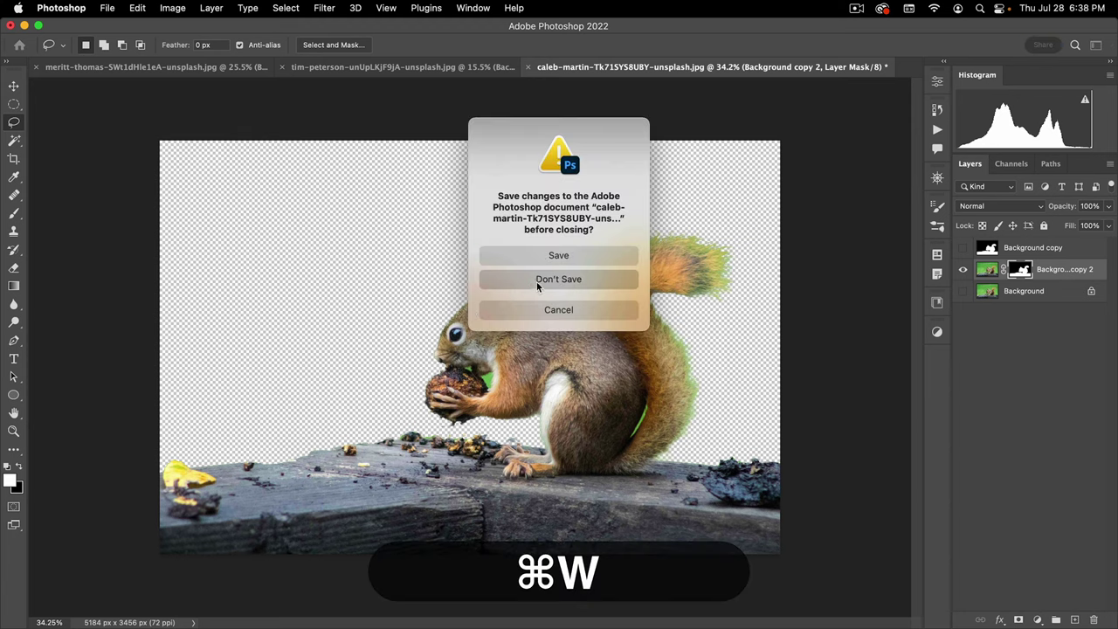
{"action": "left_click", "coordinate": [536, 282]}
{"action": "left_click", "coordinate": [963, 252]}
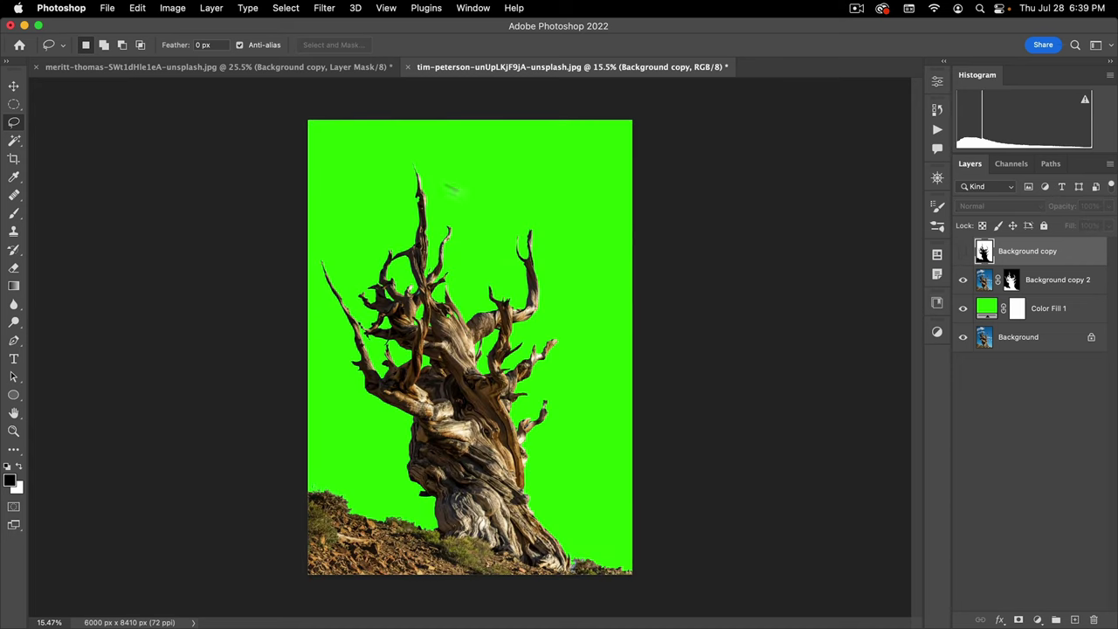
{"action": "key", "text": "super+w"}
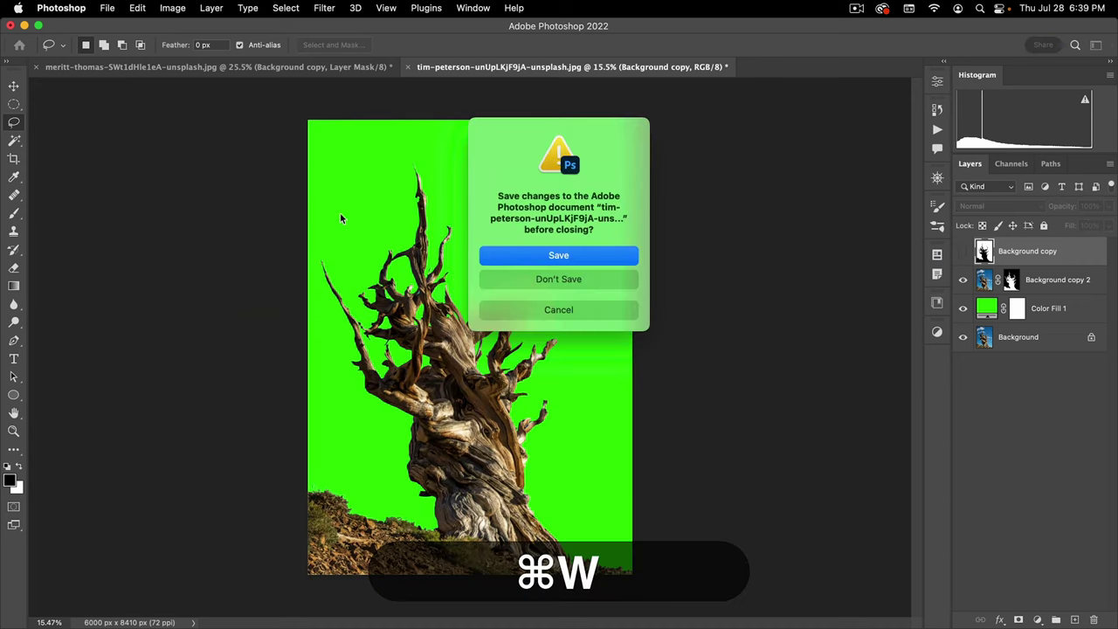
{"action": "key", "text": "super+d"}
{"action": "key", "text": "d"}
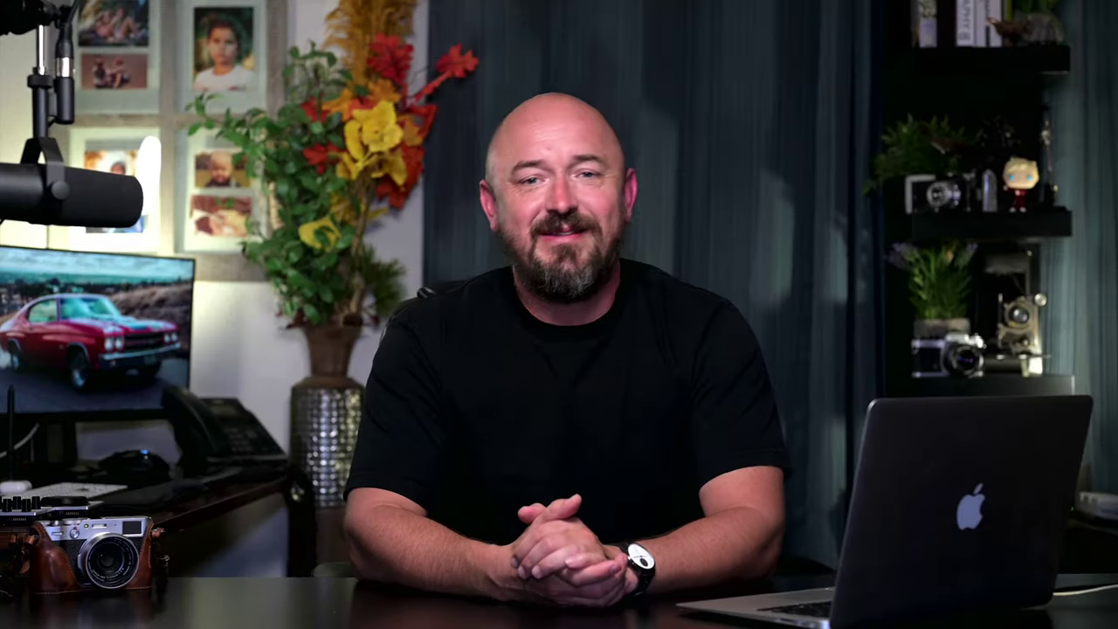